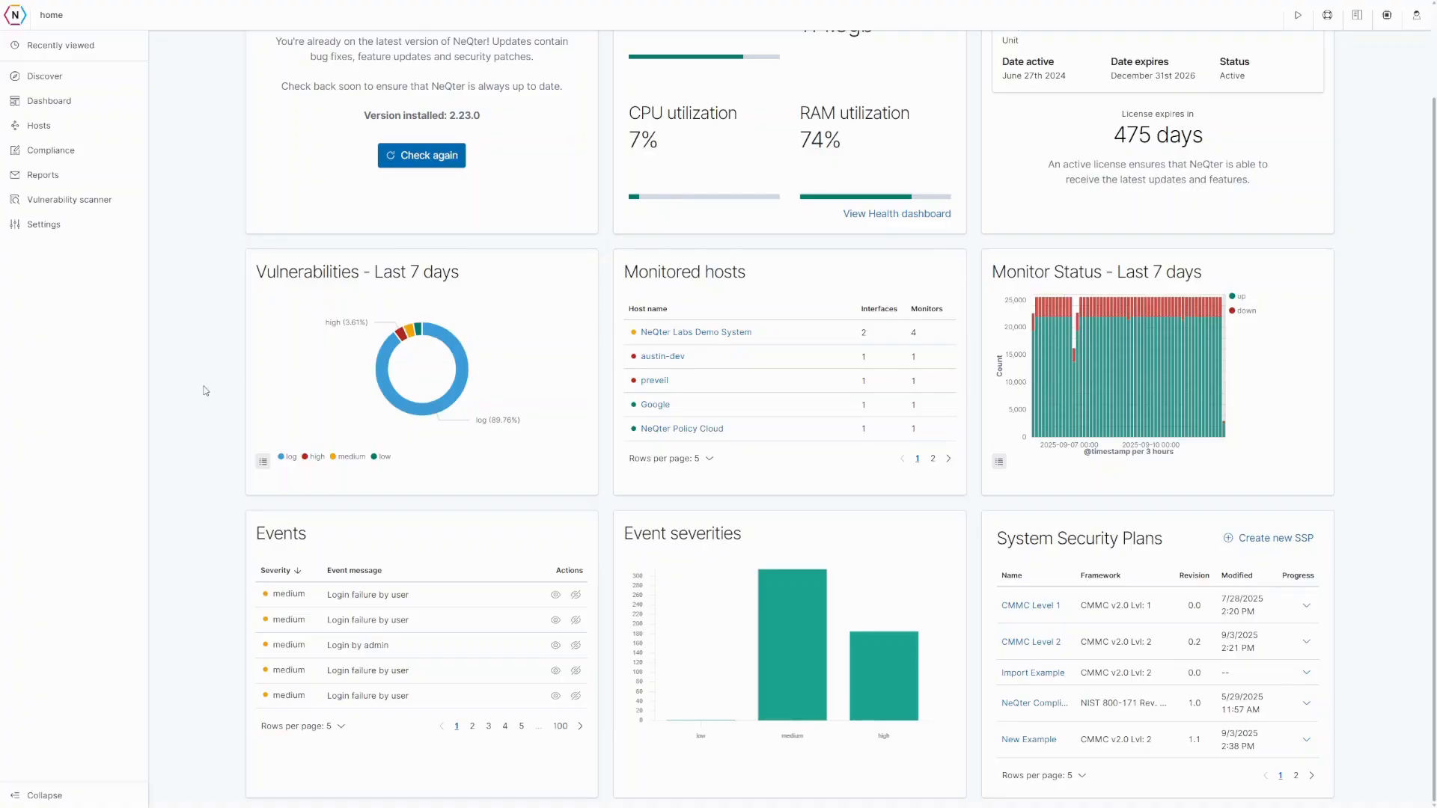
- Go to the Hosts Inventory's Agents overview, listing 10 hosts in 3 groups
scroll(206, 391, up, 2)
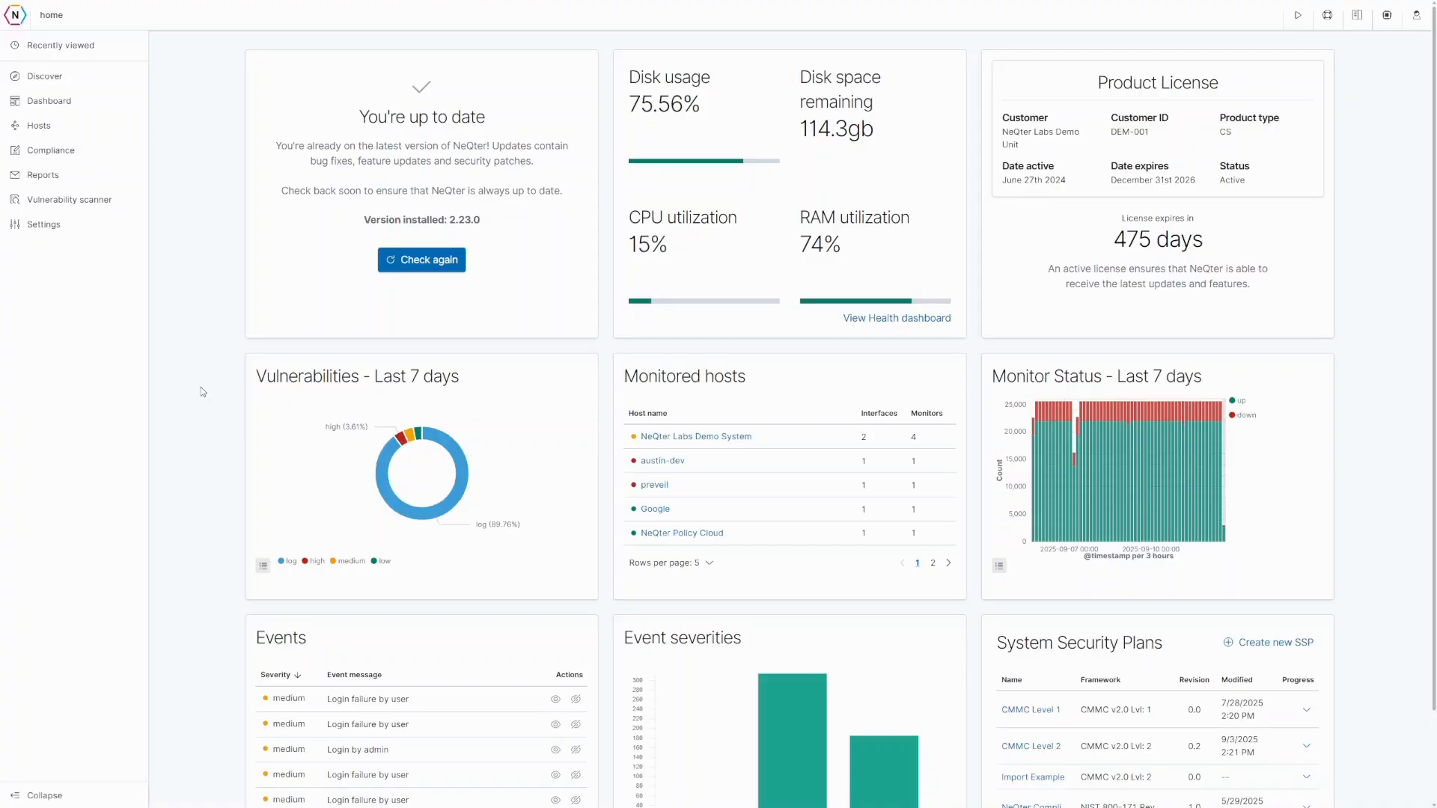
click(45, 125)
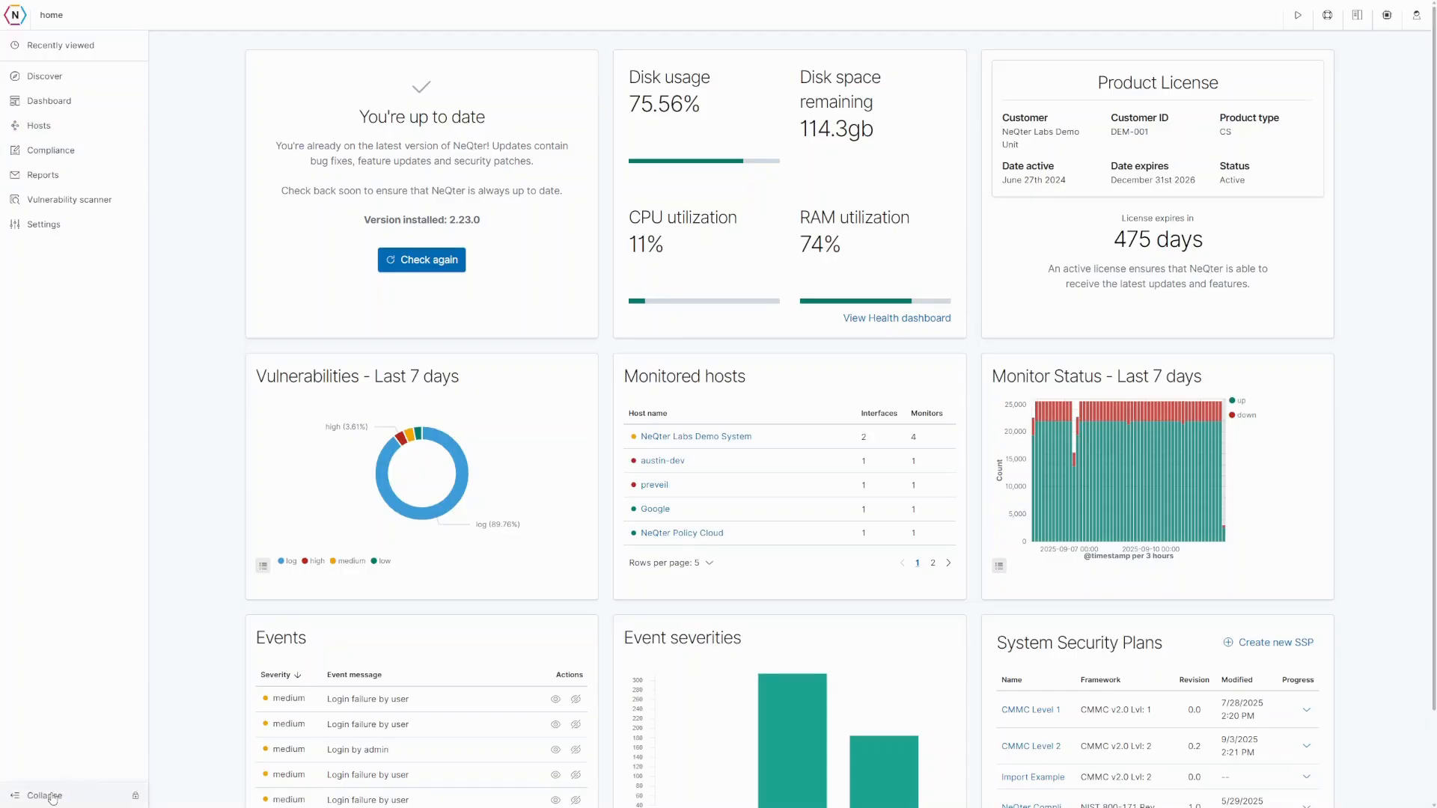
click(53, 798)
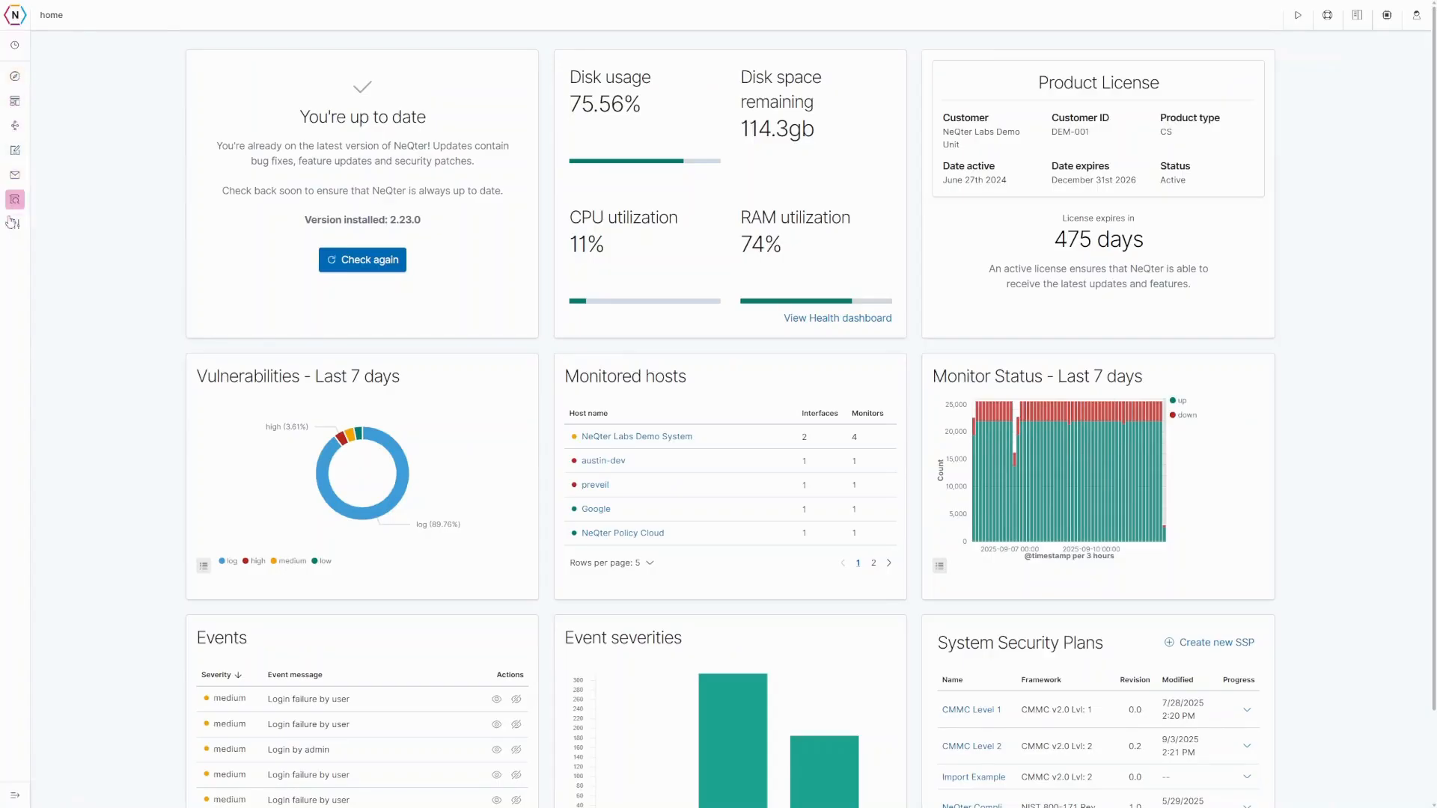
click(15, 794)
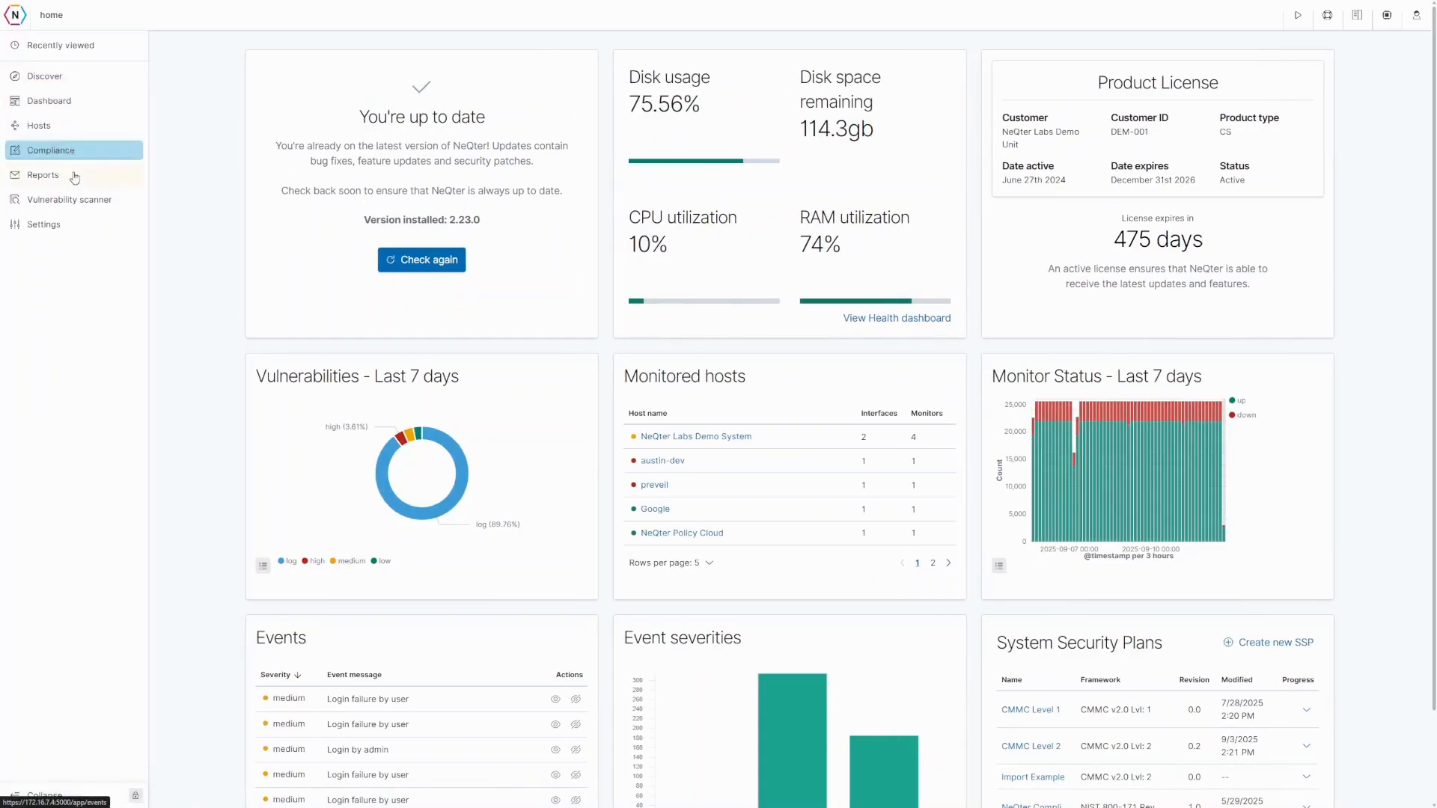
click(60, 127)
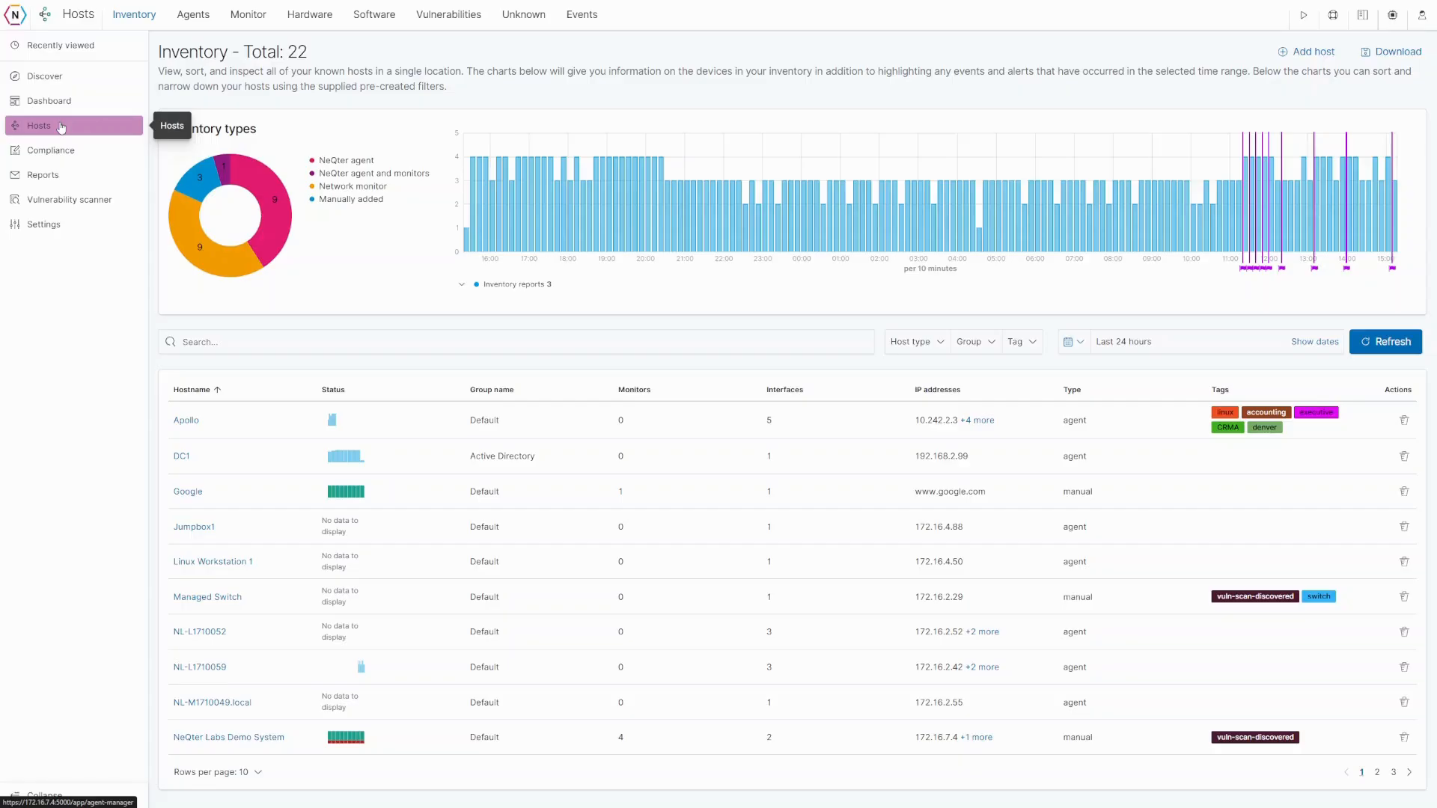
click(194, 16)
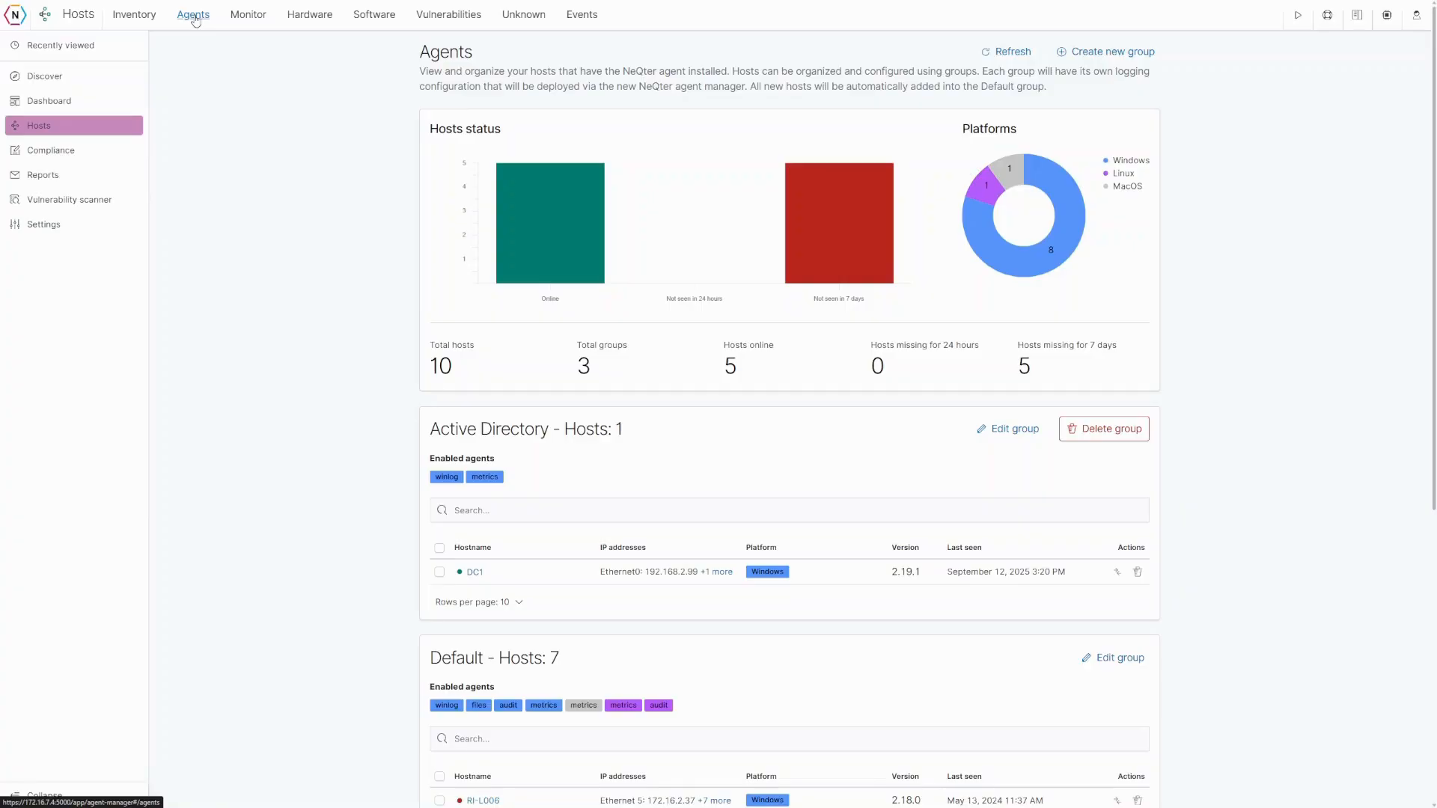
- Create a new agent group, bringing up the Edit New Group panel with all agents off
click(1109, 52)
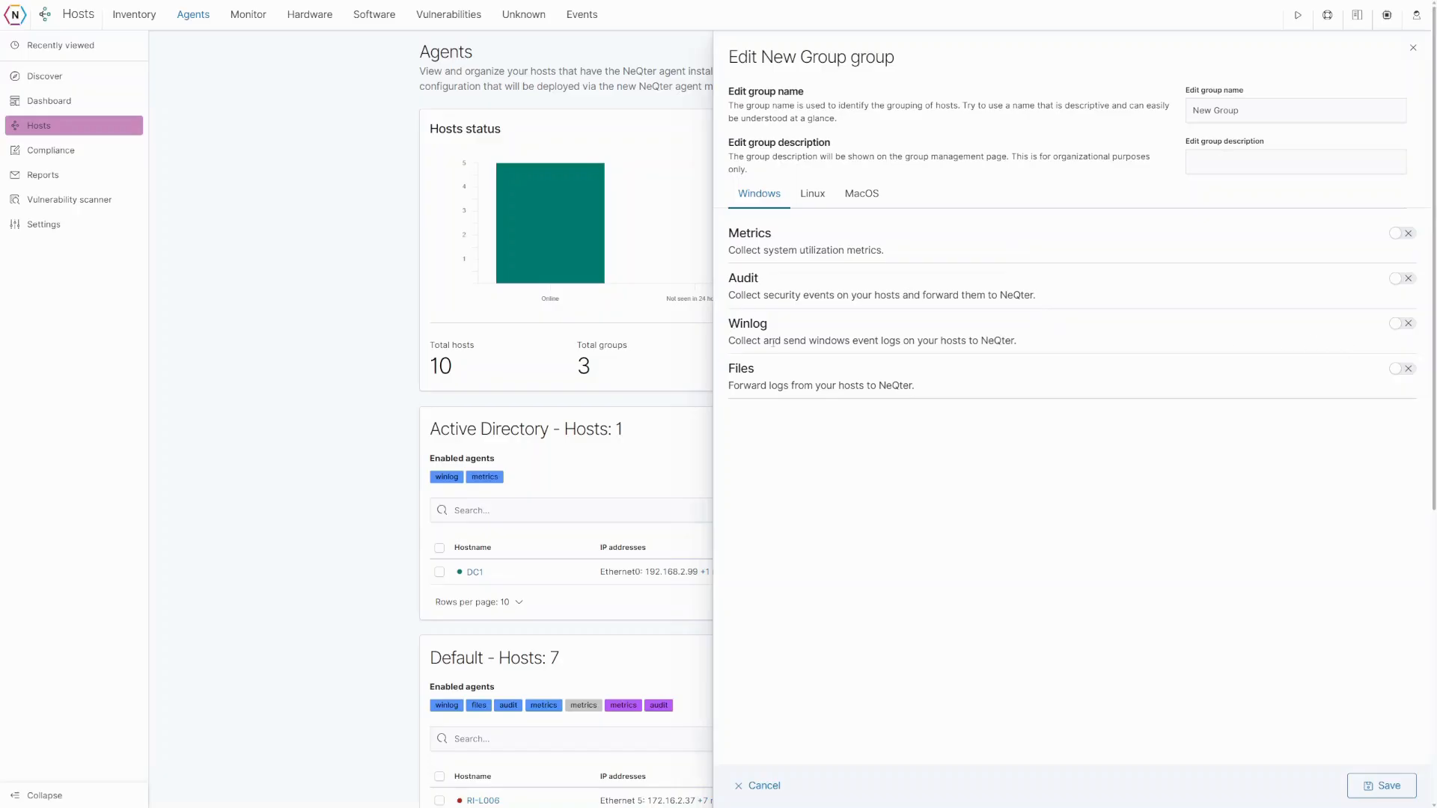
- Switch on Winlog for the New Group and bring up the Event ids chooser
click(1409, 326)
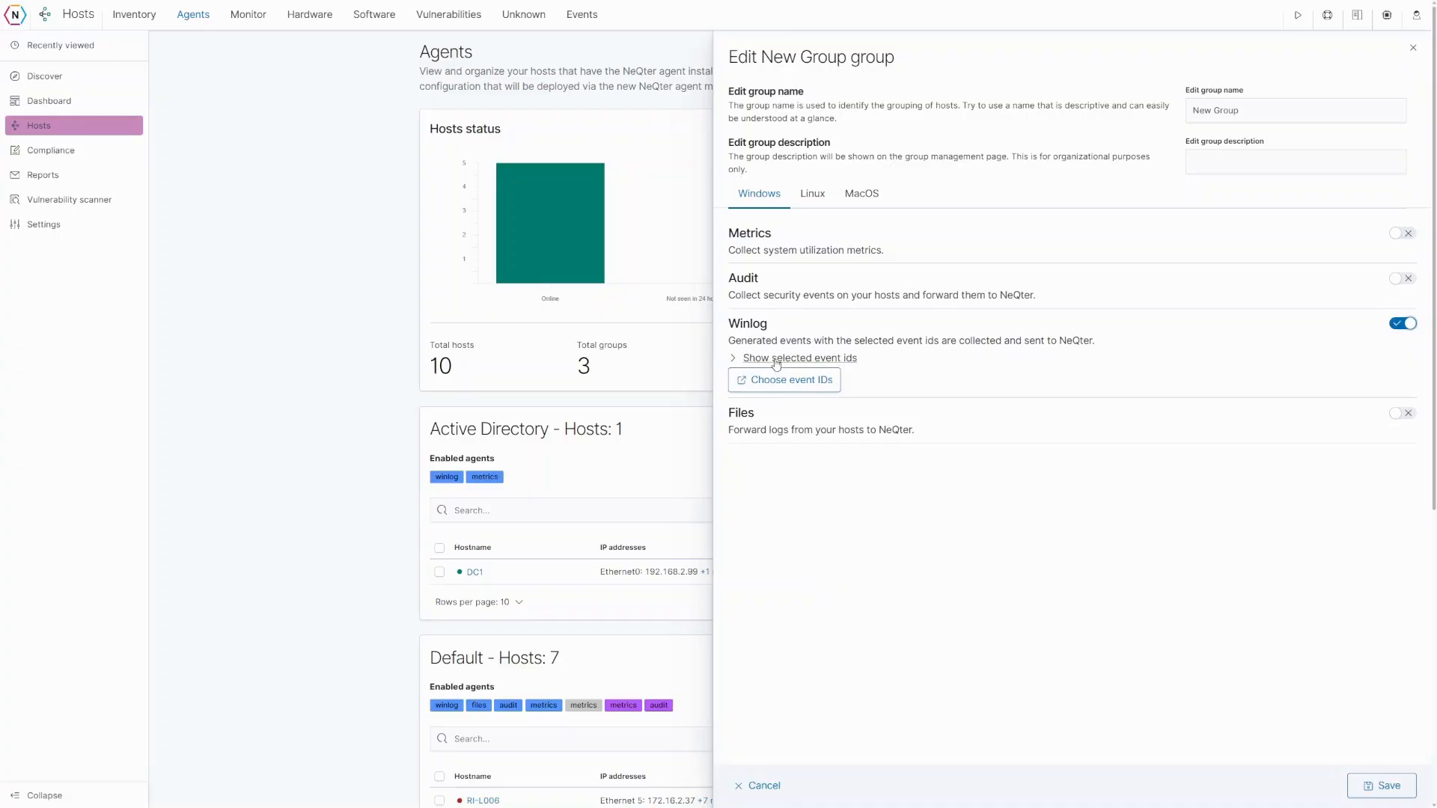
click(776, 381)
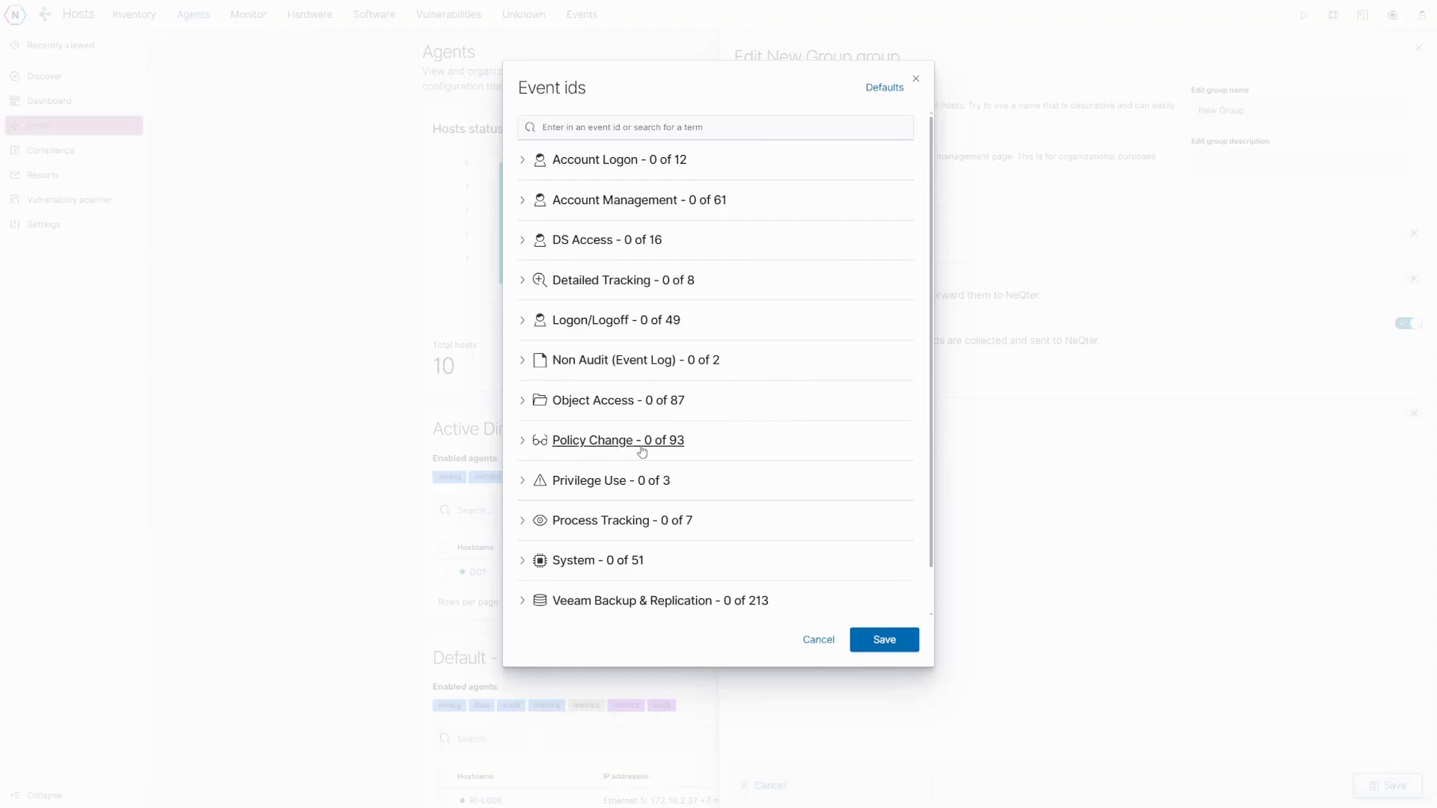
- Tick Account Management events 4720, 4722, 4723 and 4724, showing 4 of 61 selected
click(633, 202)
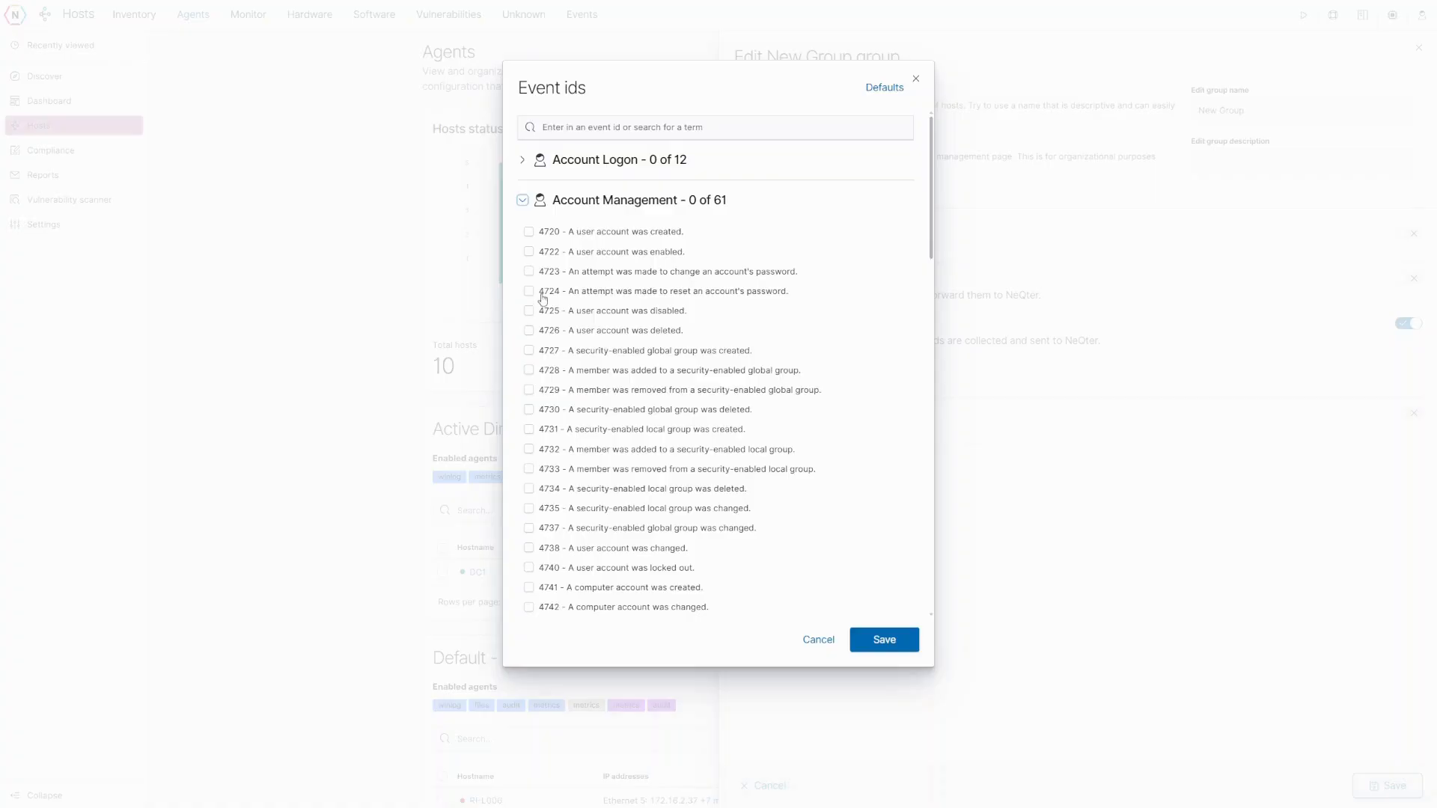
drag(538, 293, 792, 298)
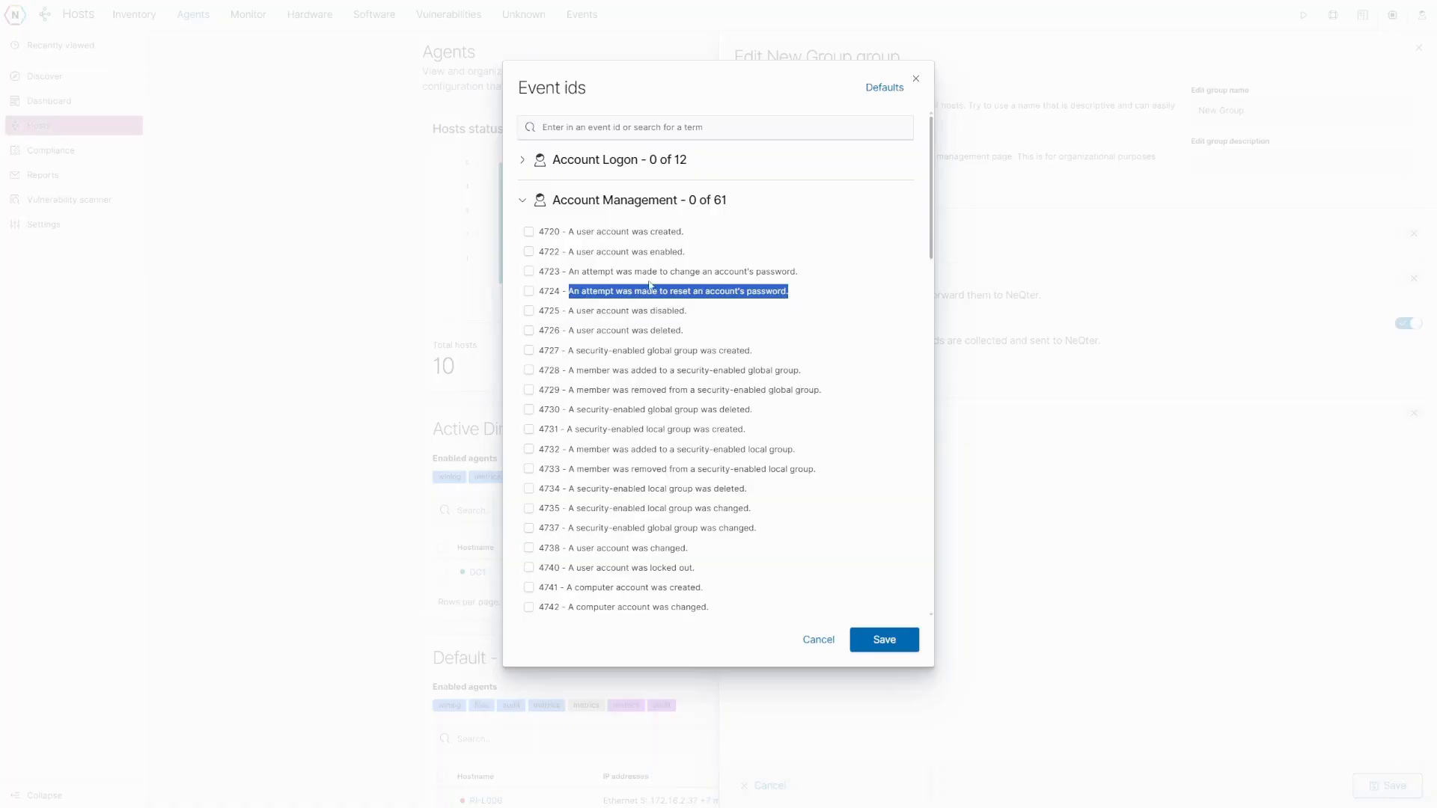
click(546, 297)
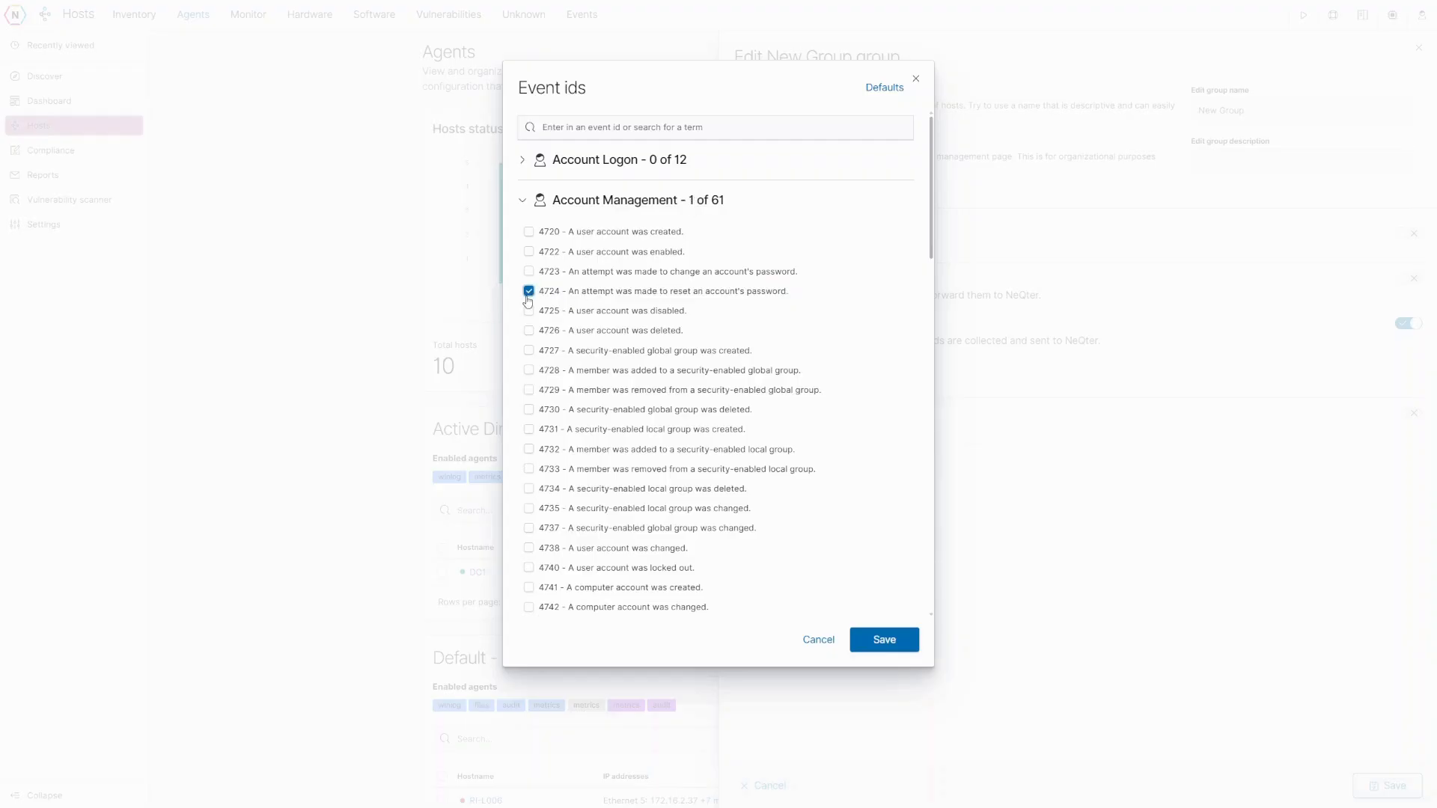
click(528, 232)
click(529, 252)
click(528, 272)
click(584, 129)
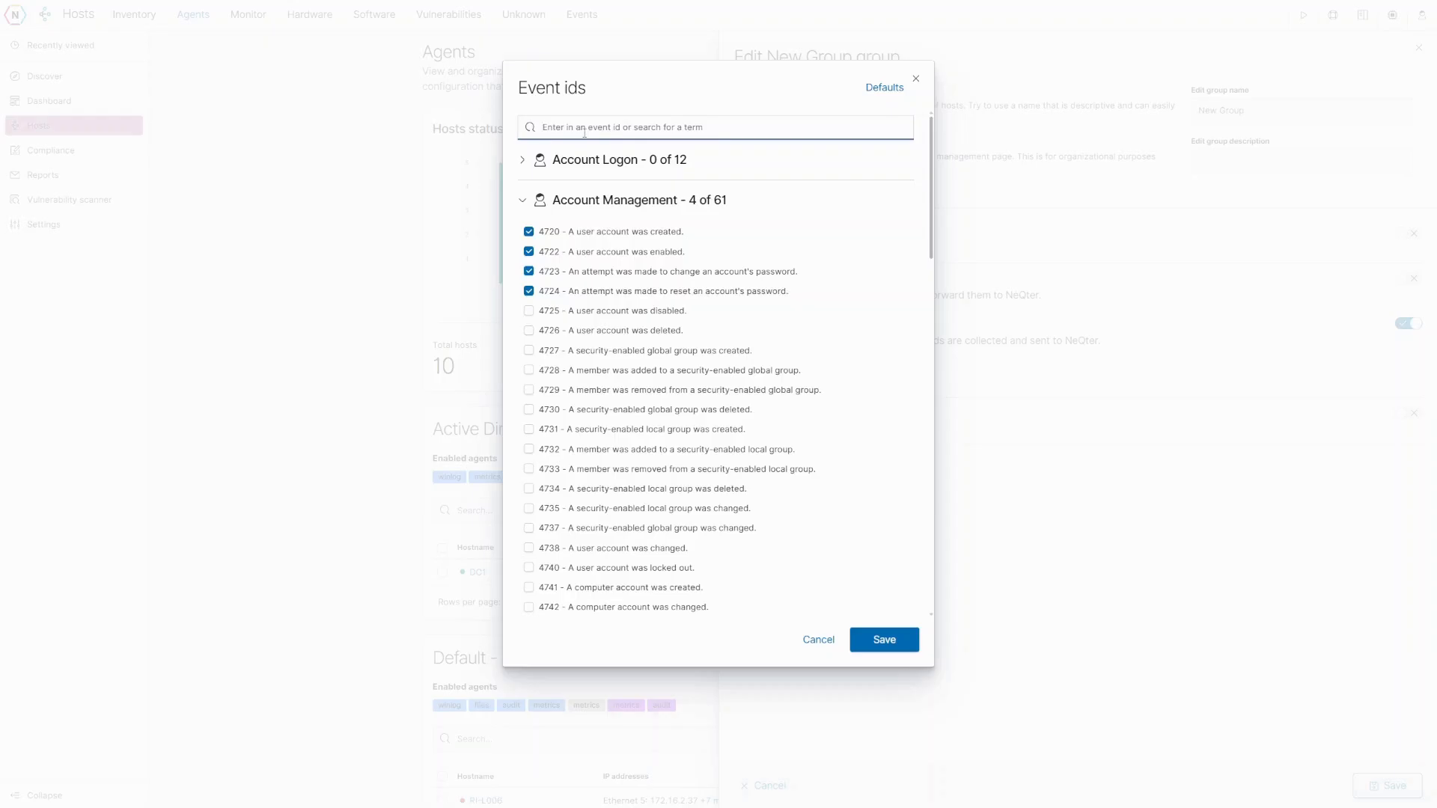
- Search for 4723 and 'passwordattempt', untick 4723 and 4724, then clear the search
text(4723)
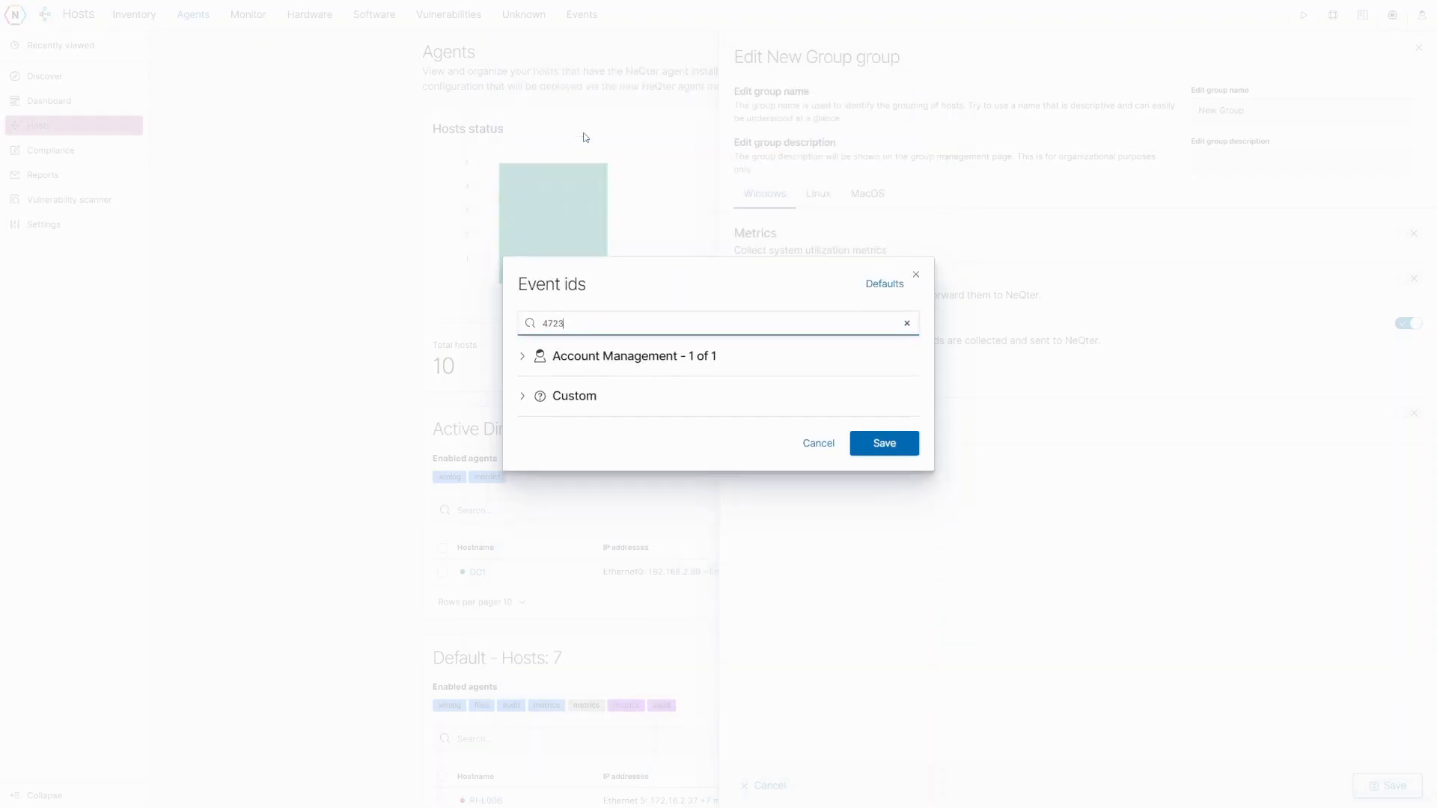
click(568, 356)
click(530, 376)
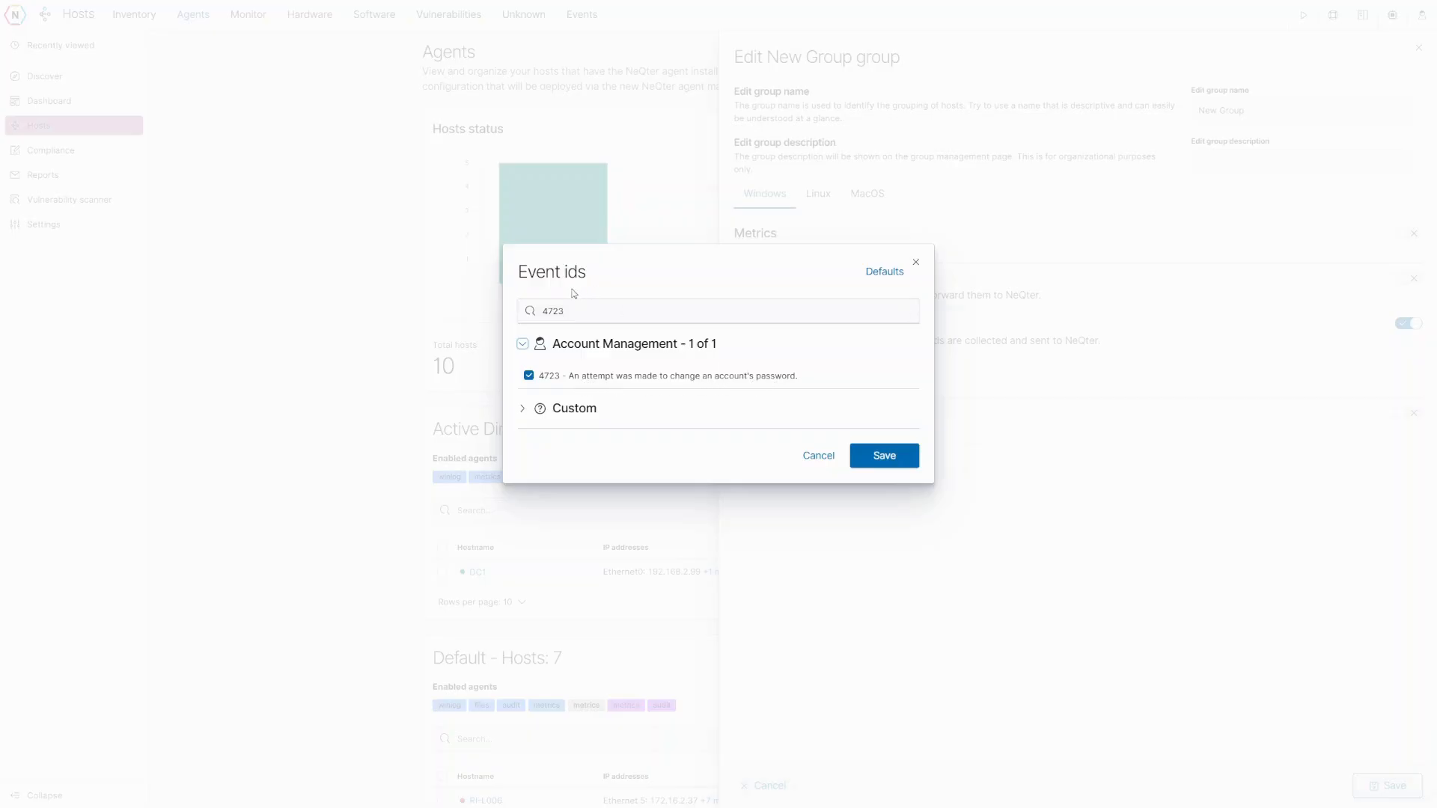
drag(571, 313, 522, 311)
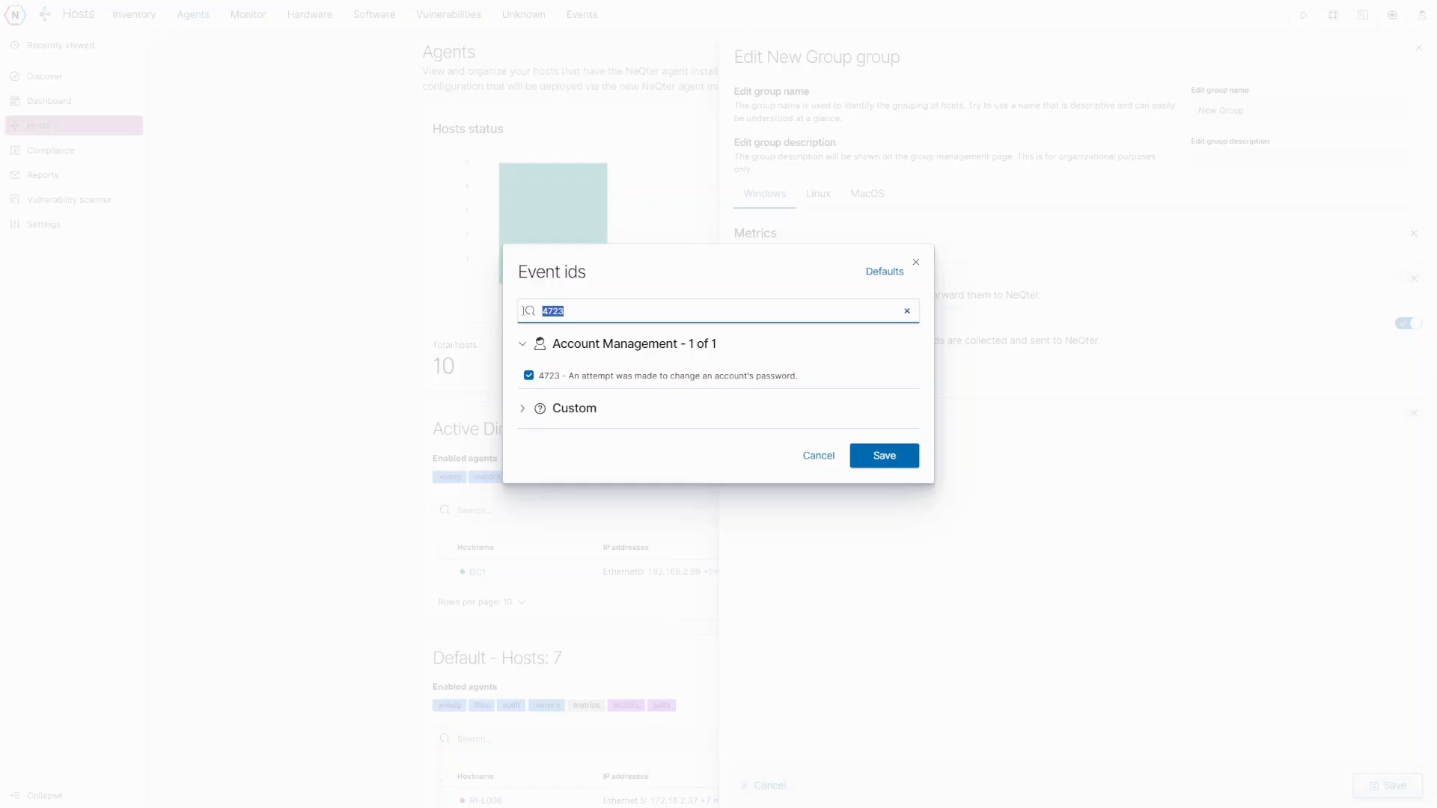
text(password)
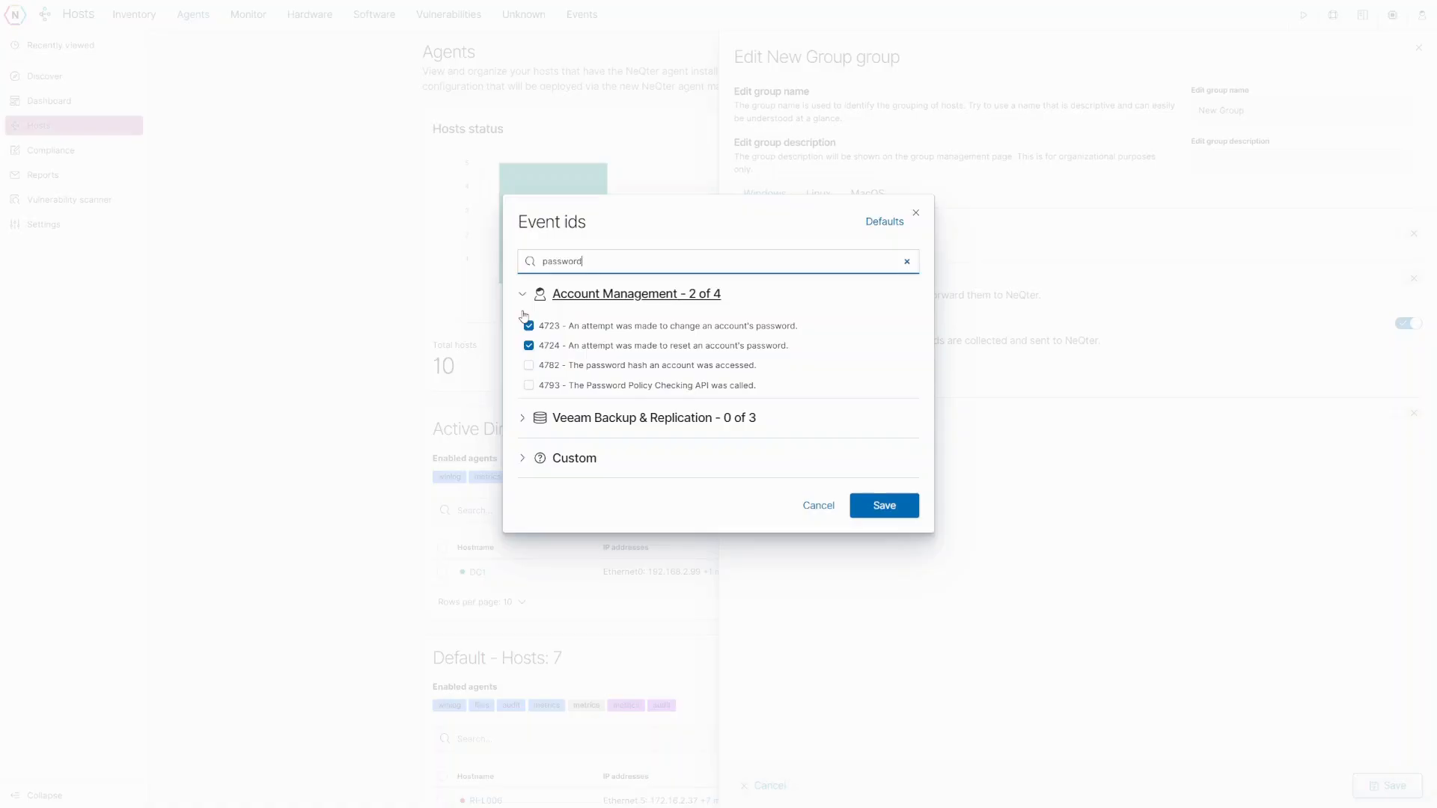
text(attempt)
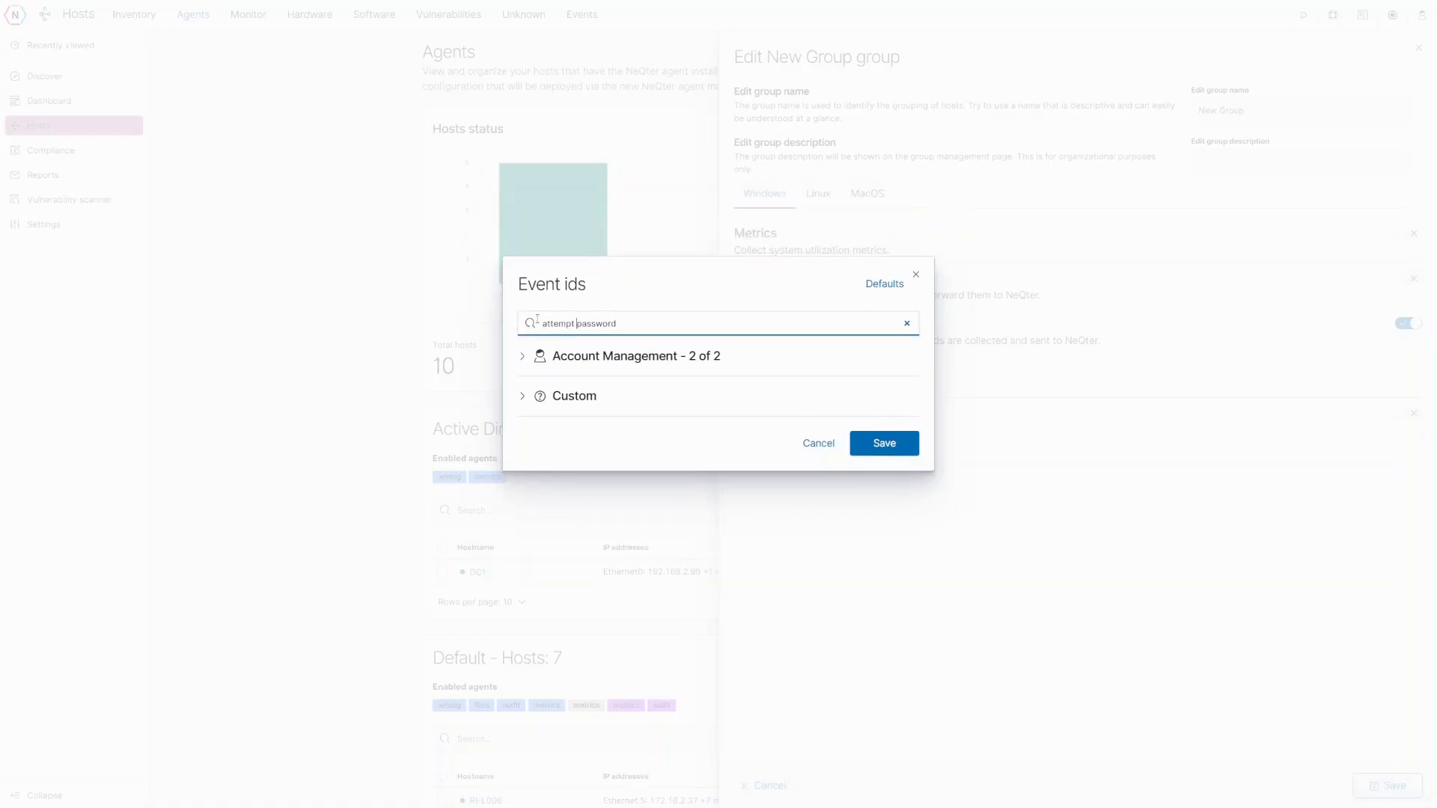
click(569, 358)
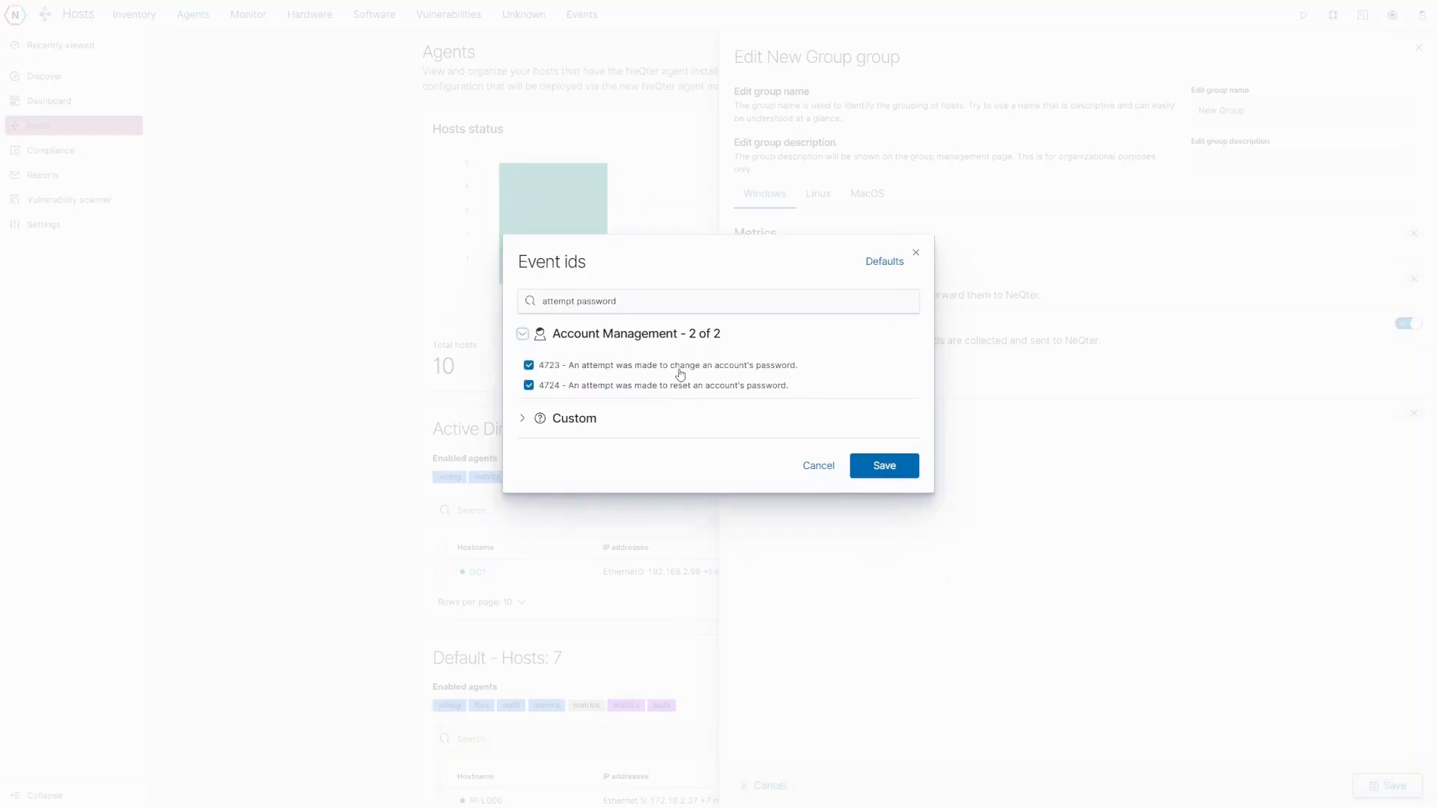
click(528, 365)
click(528, 386)
click(907, 301)
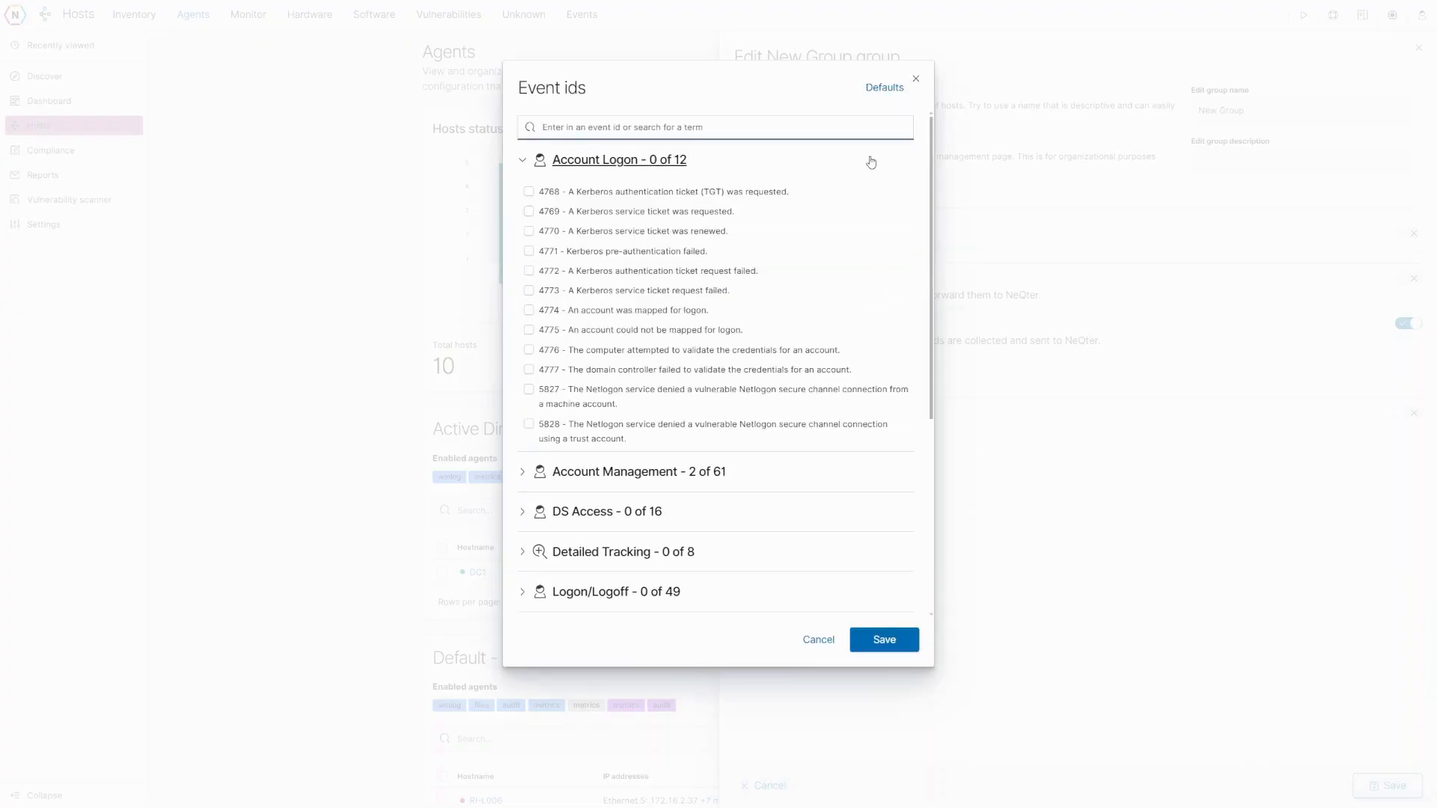
- Apply and save the Active directory monitoring preset, then review the selected event IDs
click(884, 89)
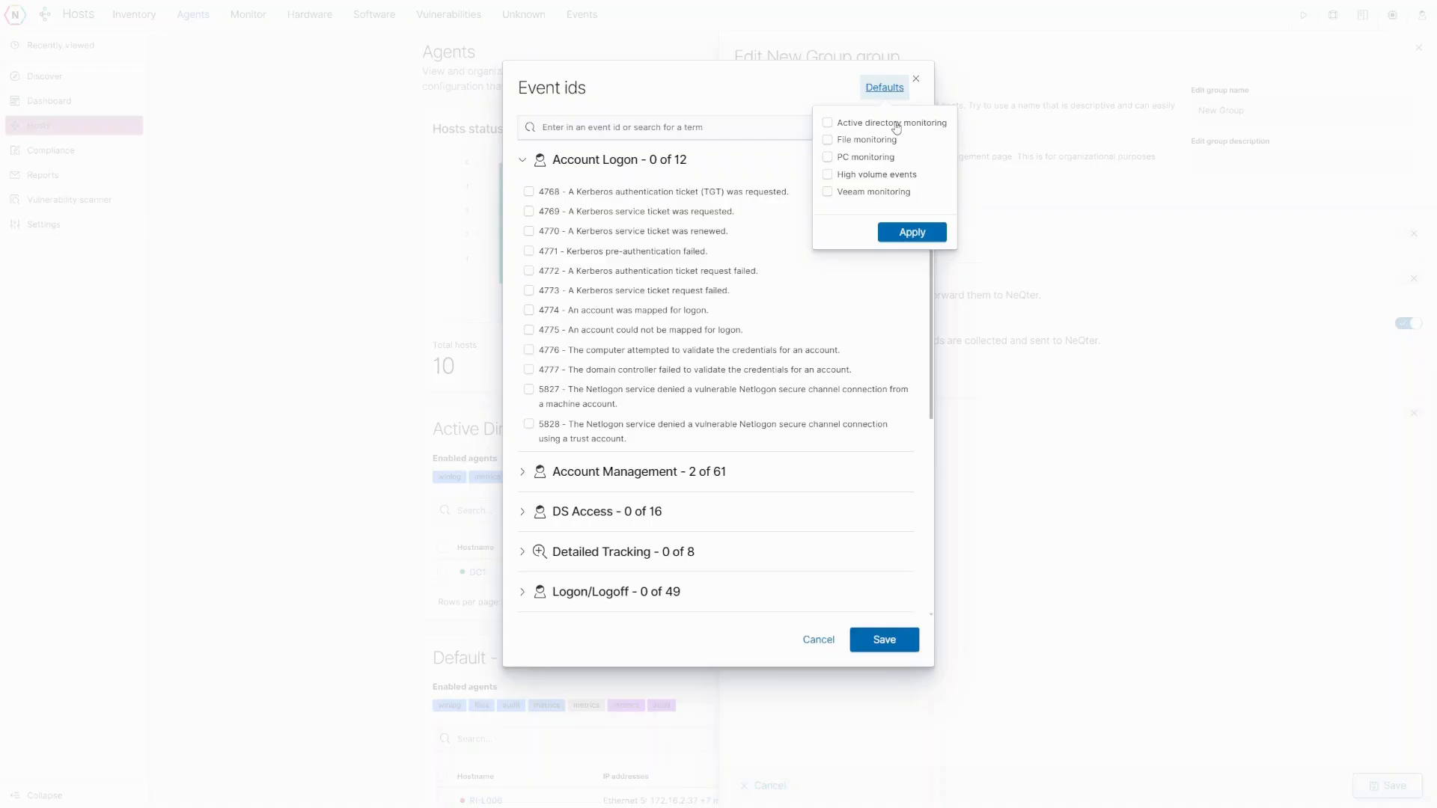
click(829, 123)
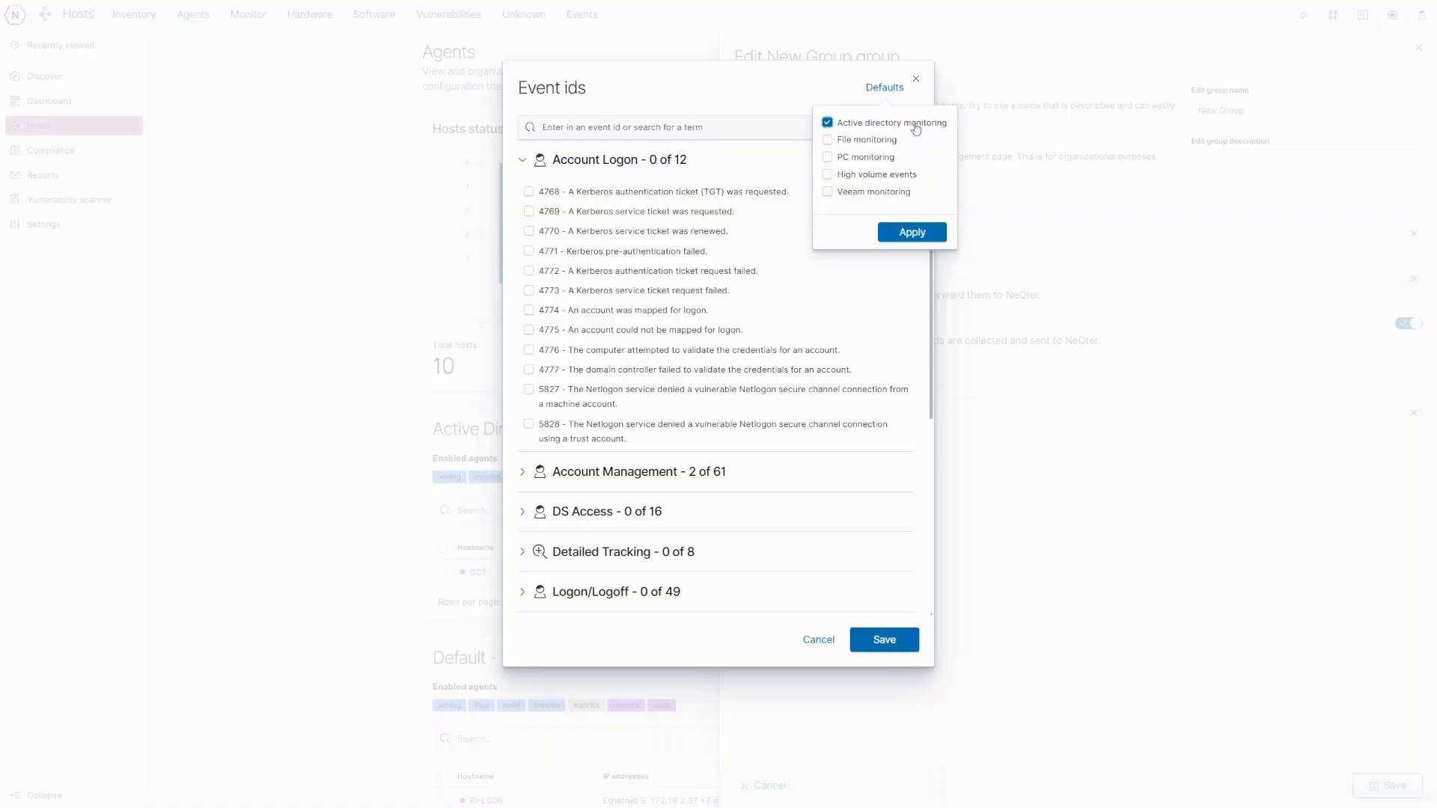
click(900, 230)
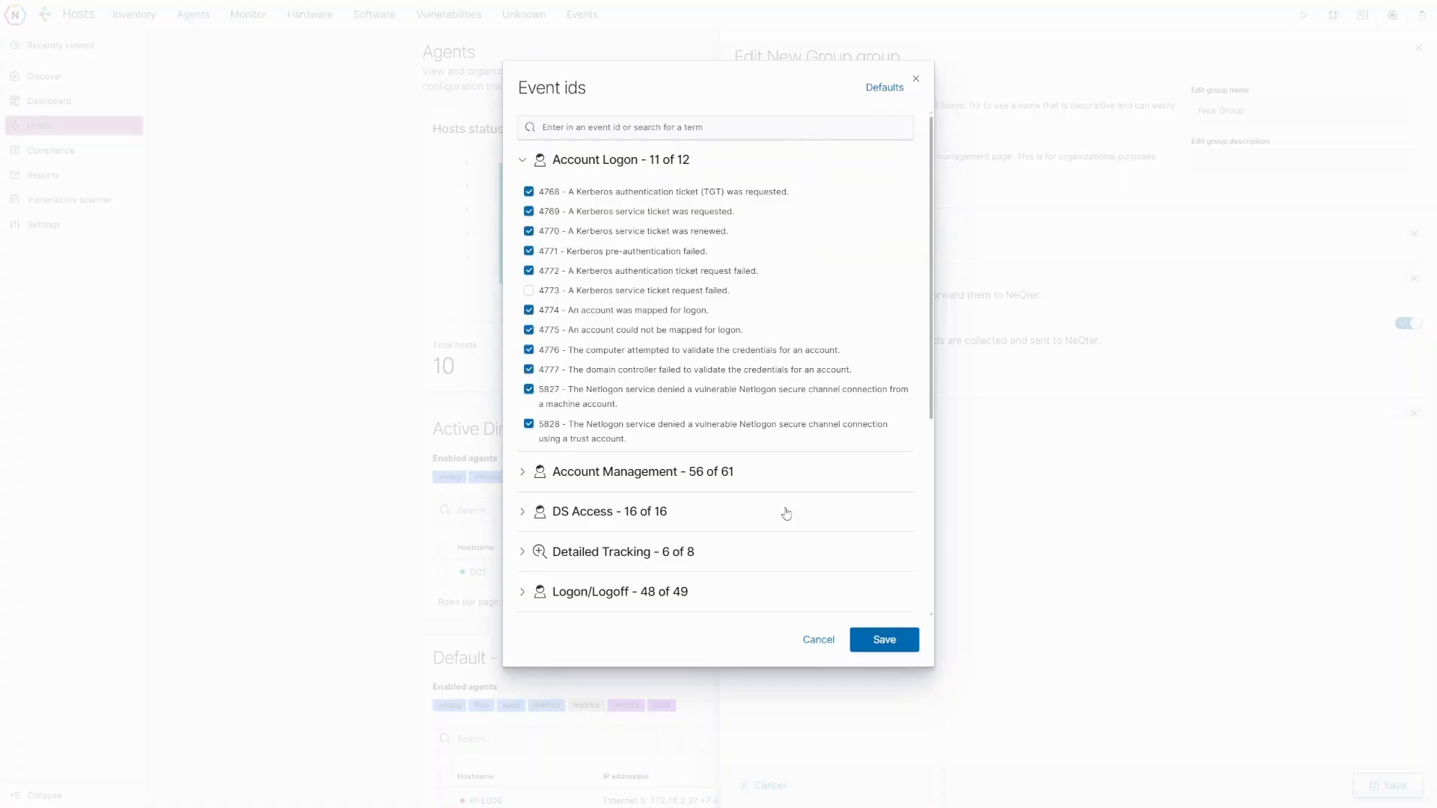
click(875, 641)
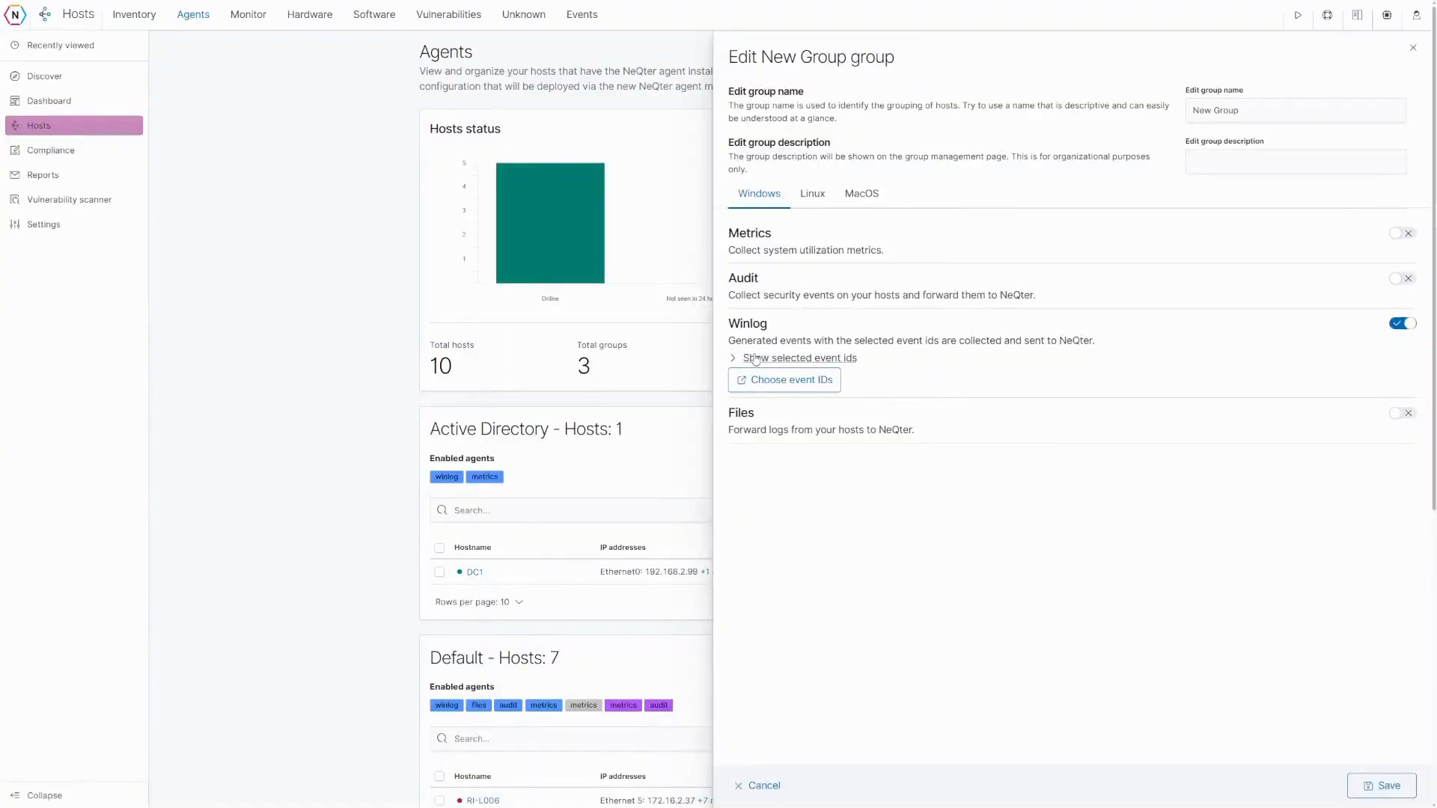
click(834, 362)
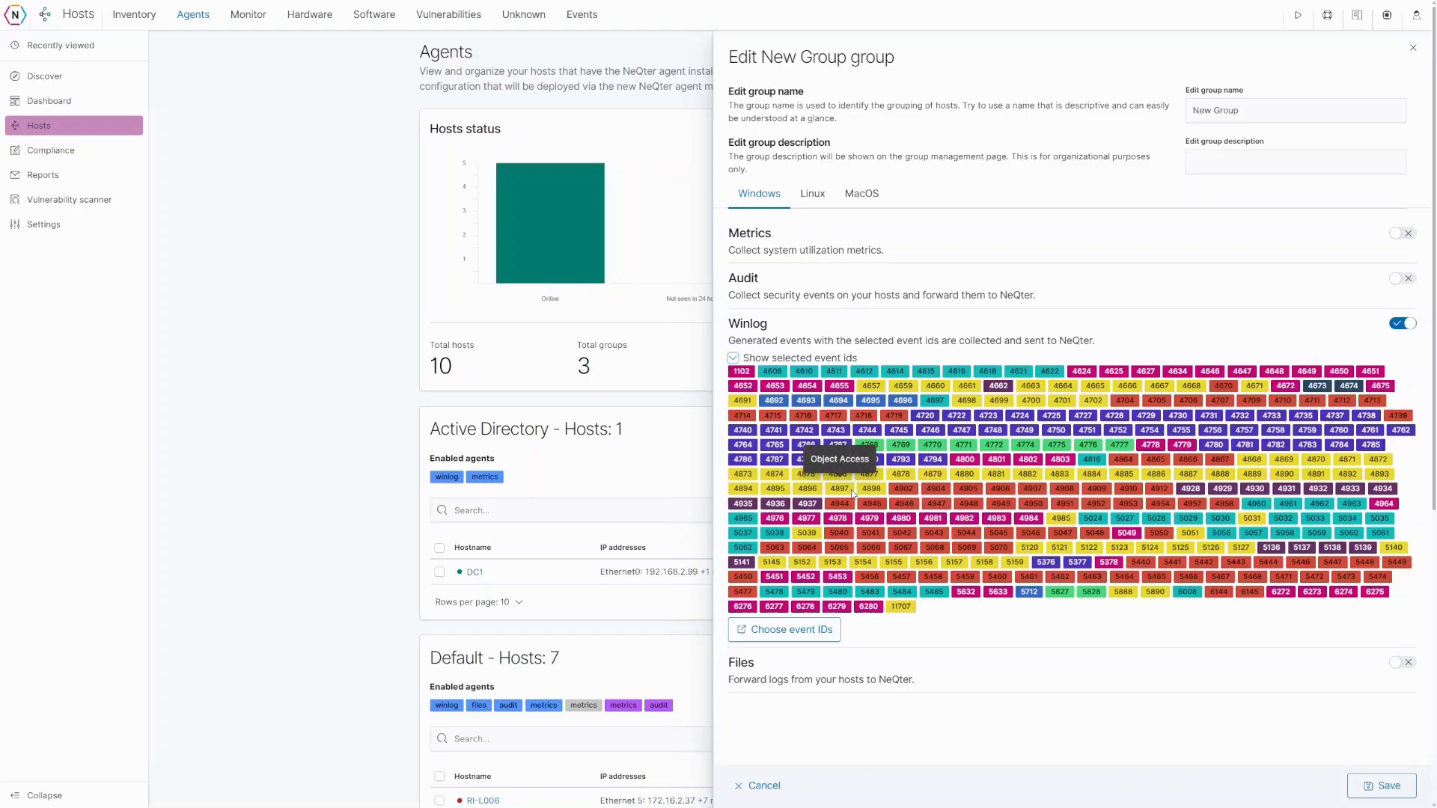
click(814, 631)
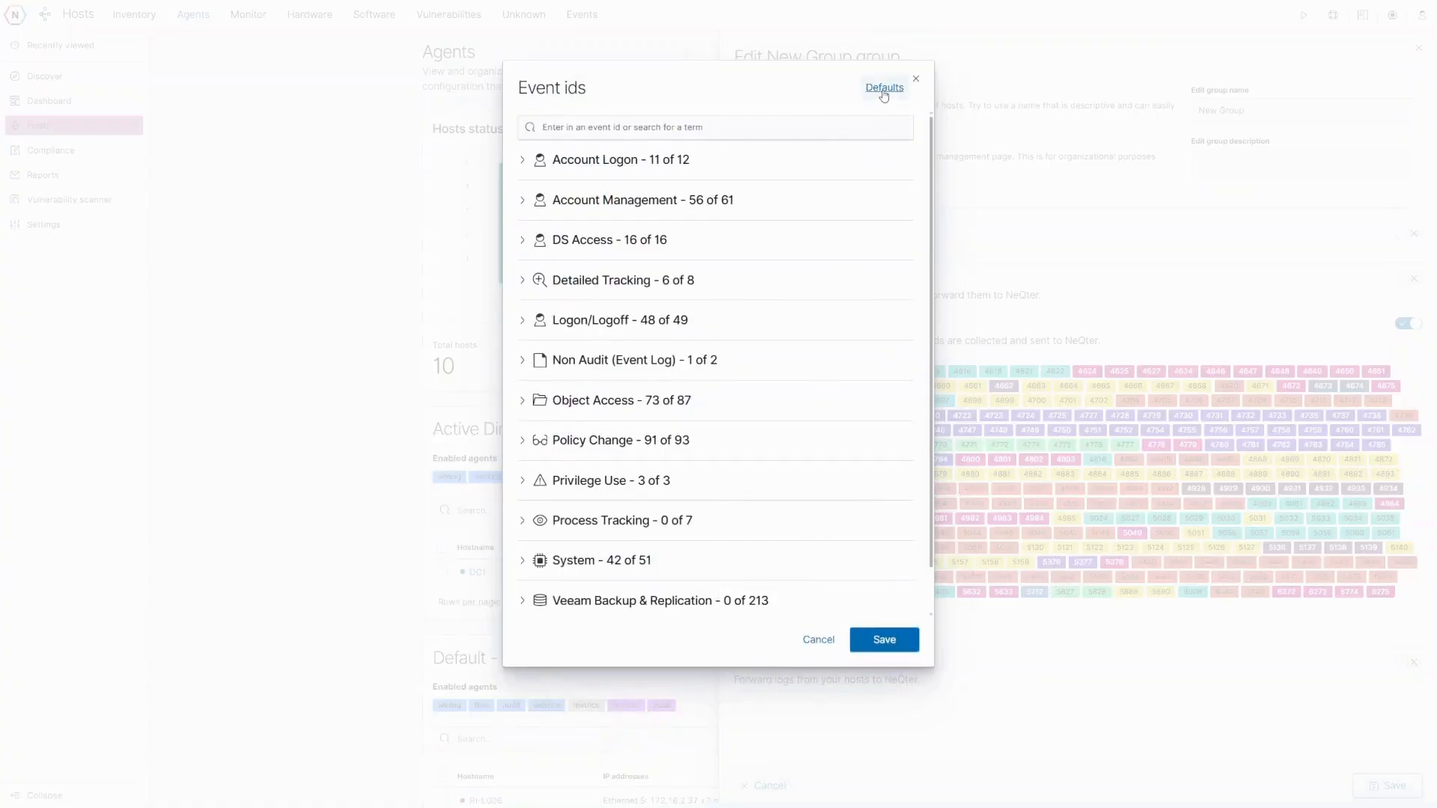
- Apply and save the File monitoring preset: Object Access 4 of 87, Policy Change 1 of 93
click(884, 91)
click(828, 141)
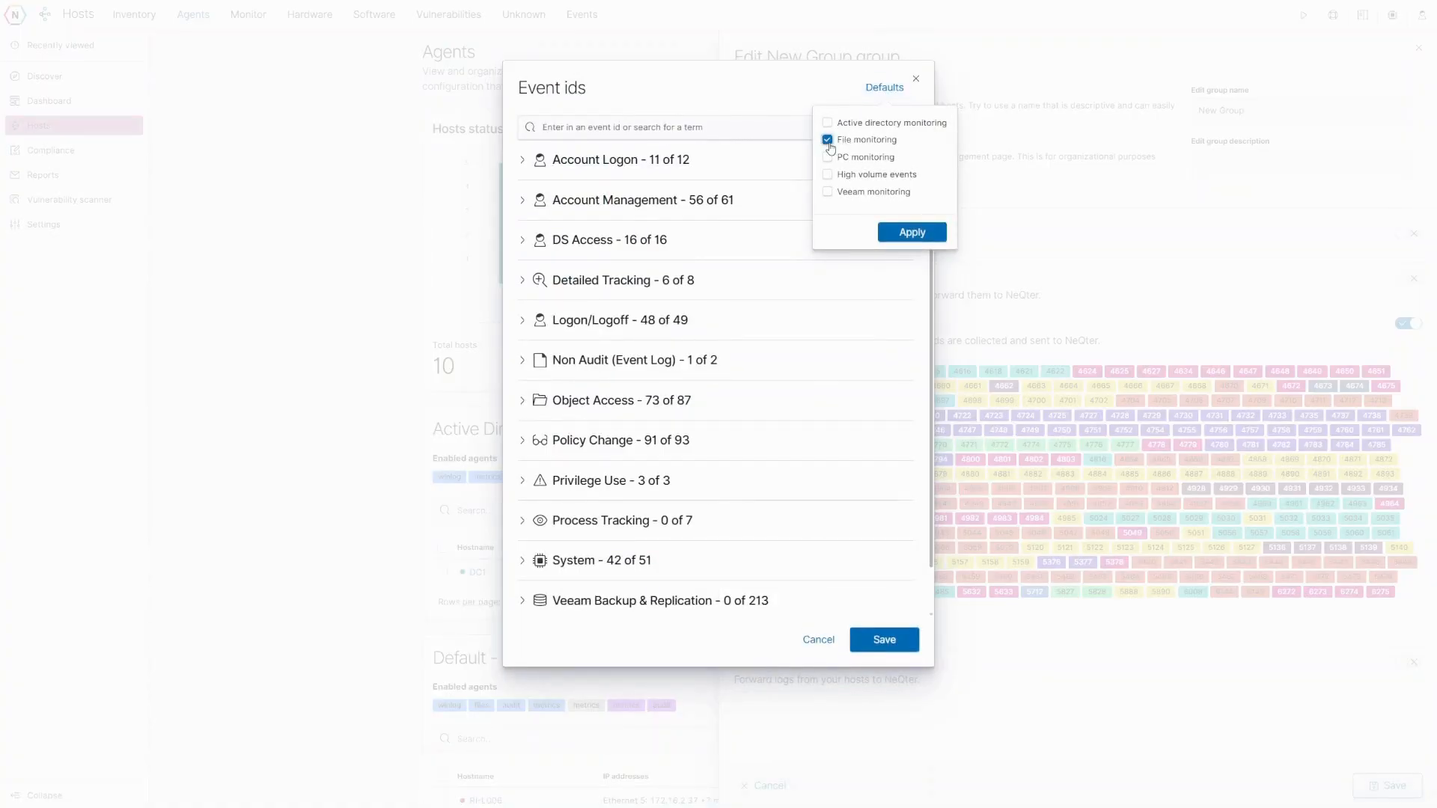
click(912, 233)
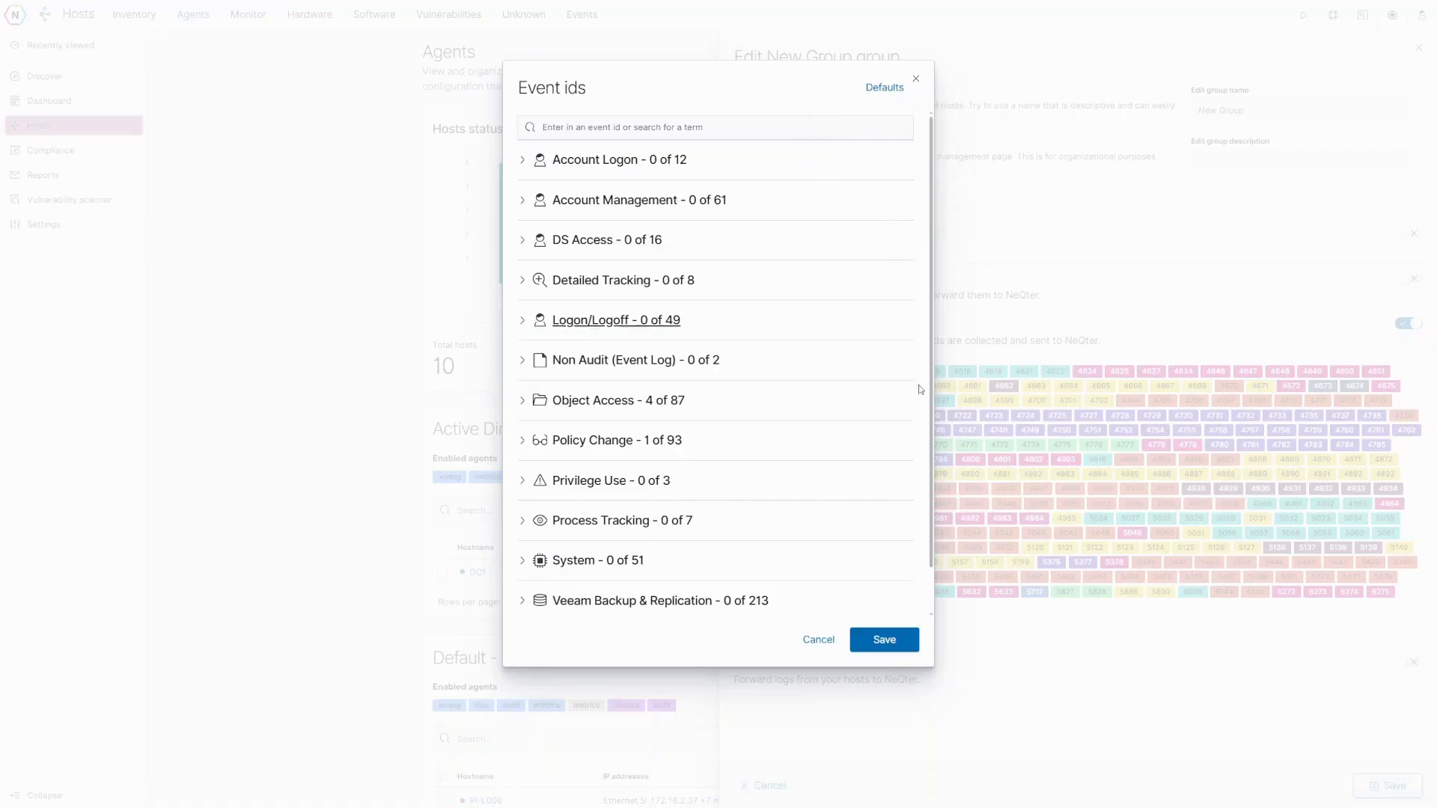
click(898, 639)
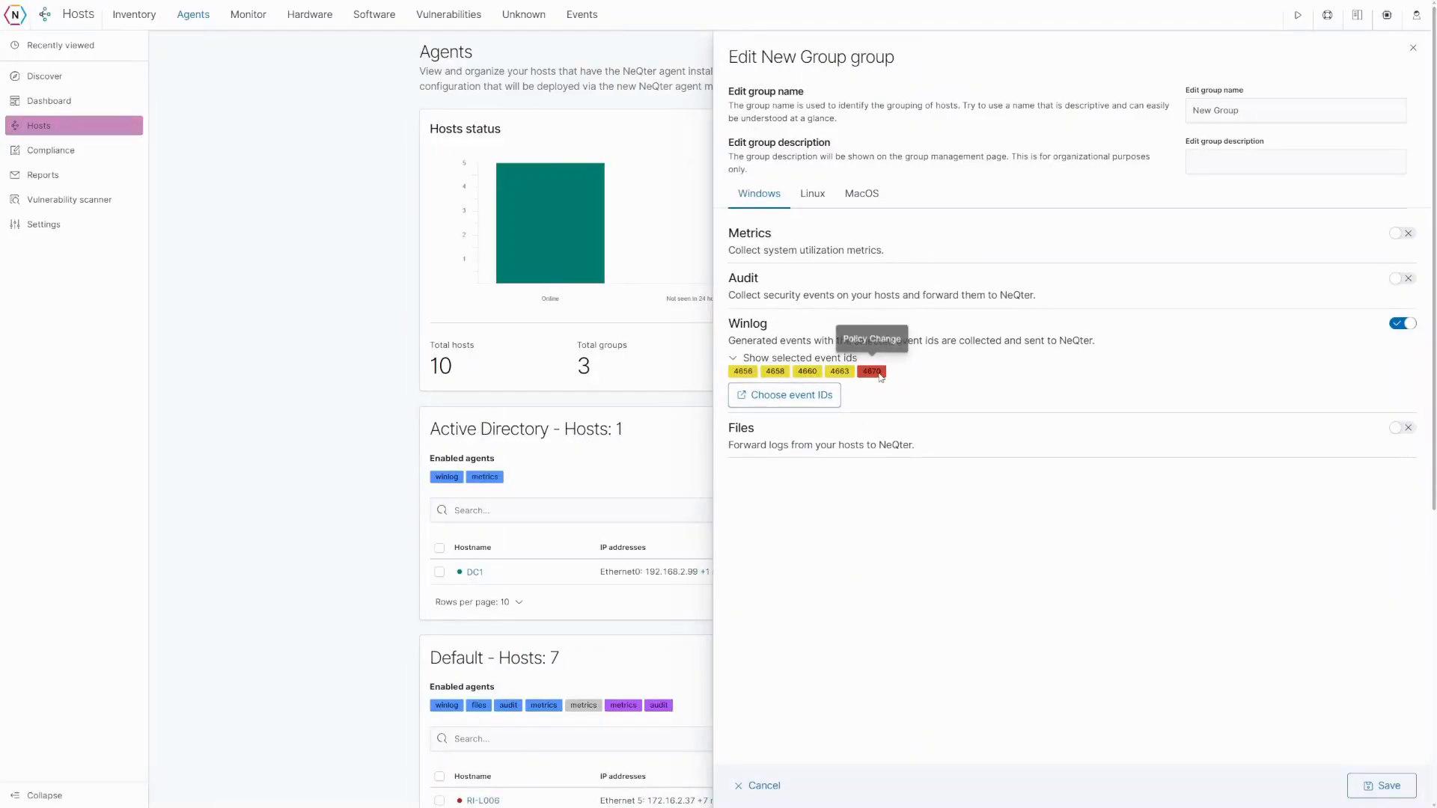
click(806, 403)
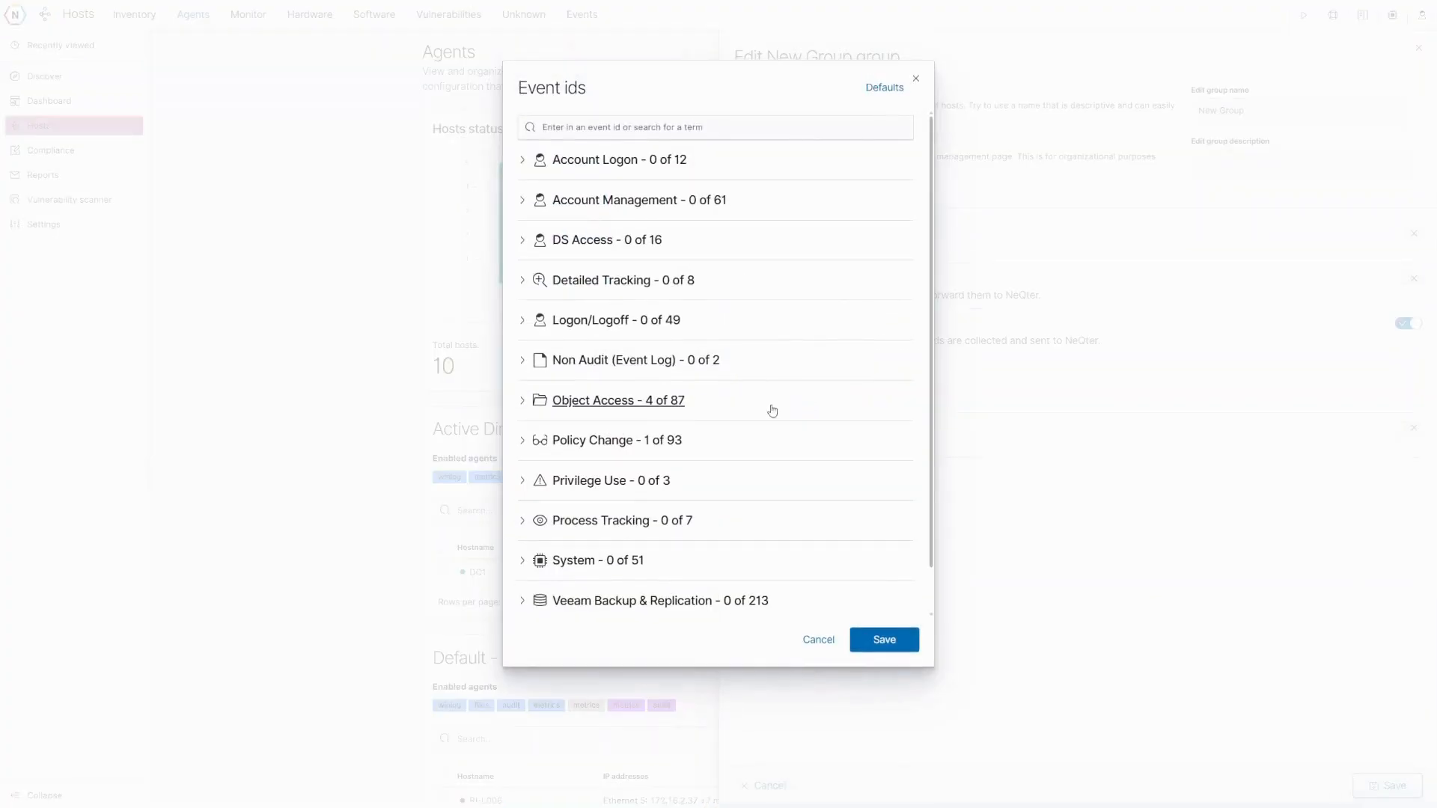
- Apply and save the PC monitoring preset: Account Management 32 of 61, Logon/Logoff 20 of 49
click(890, 90)
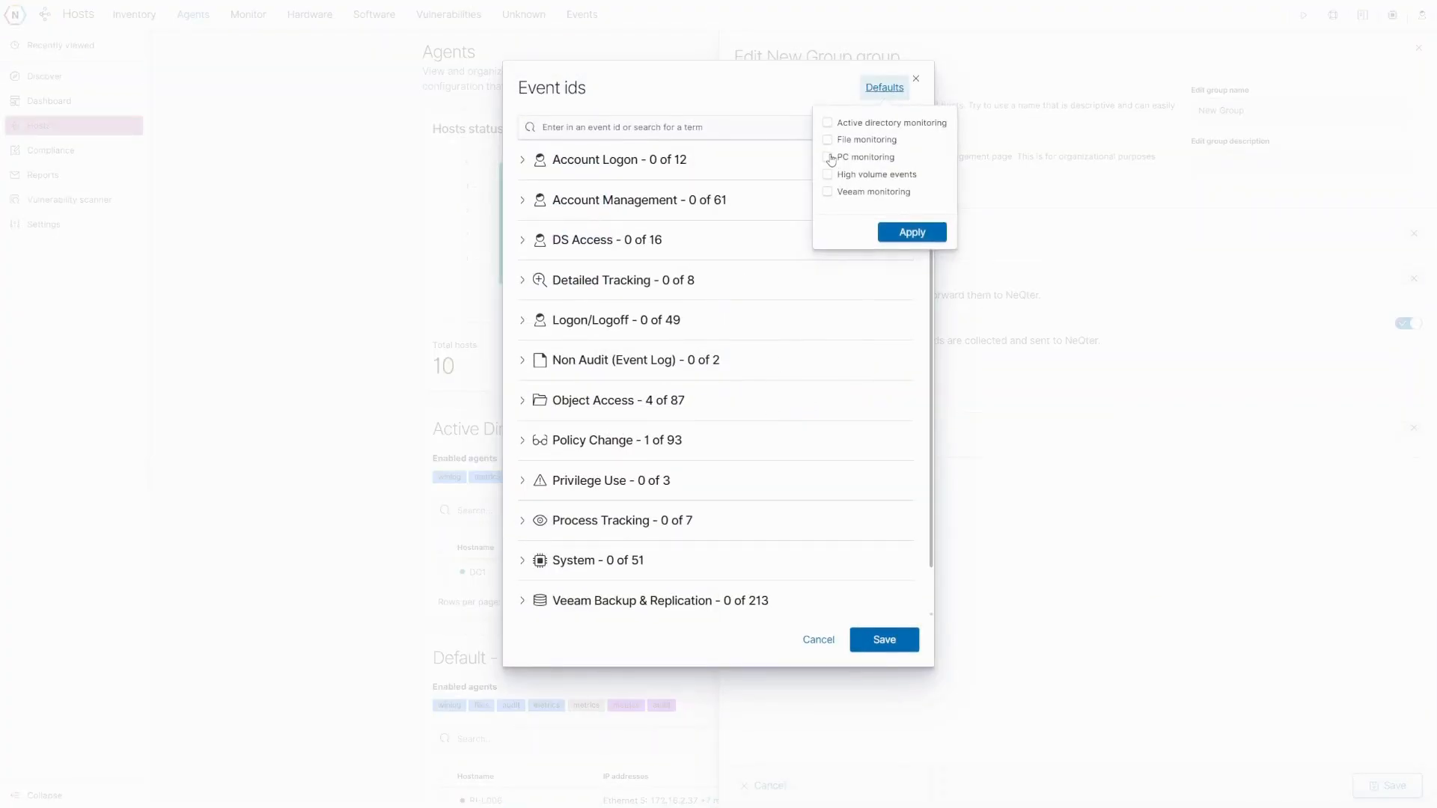
click(827, 157)
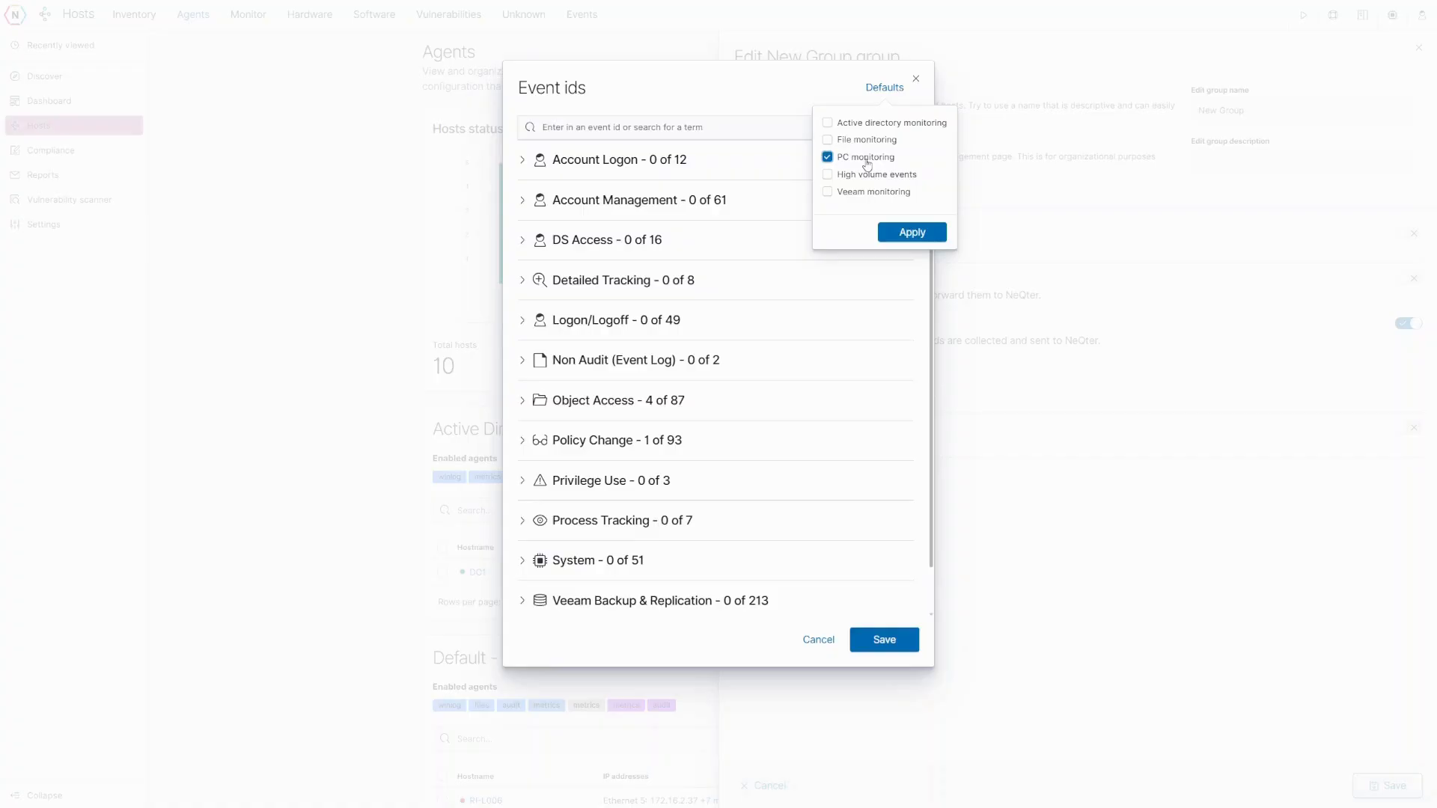
click(910, 232)
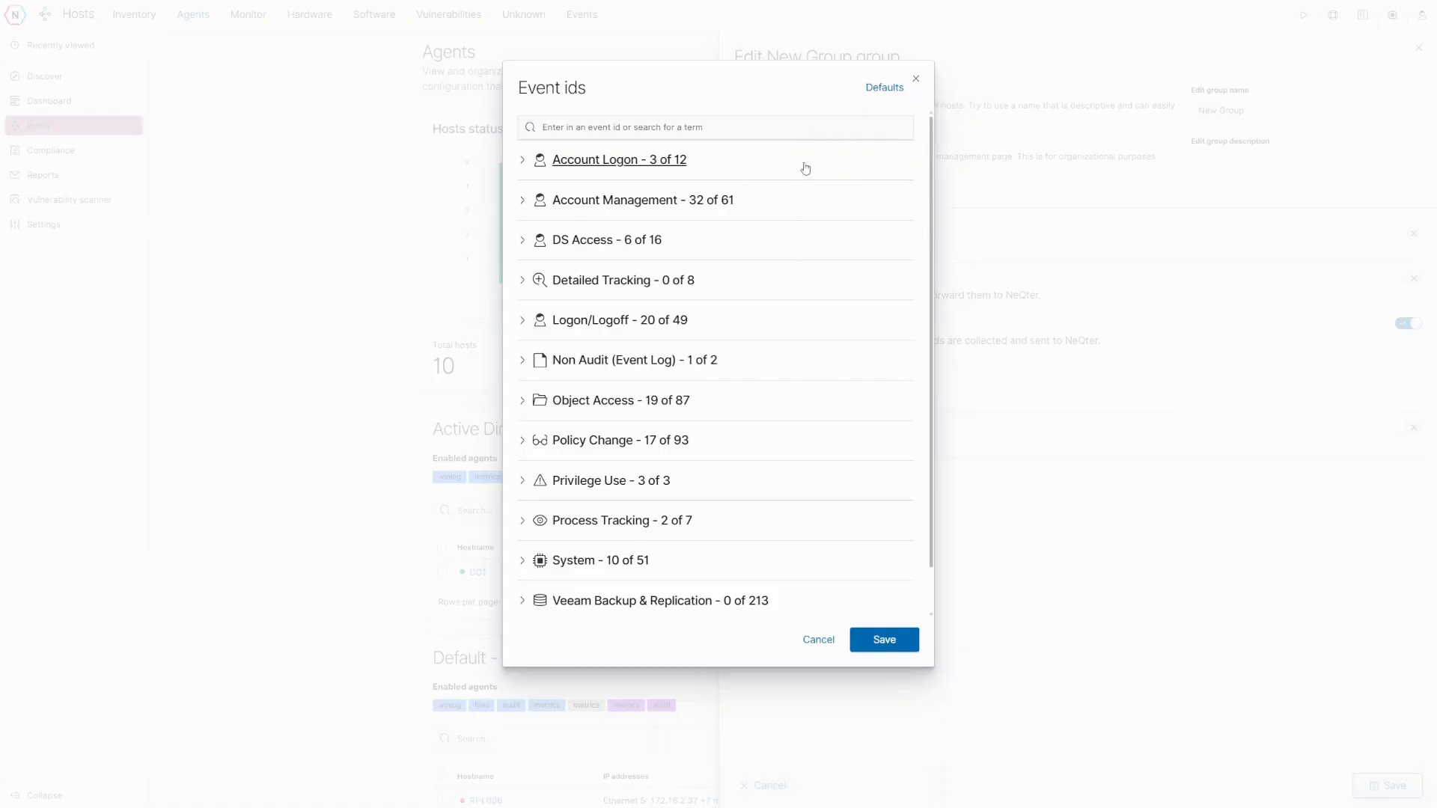
click(884, 640)
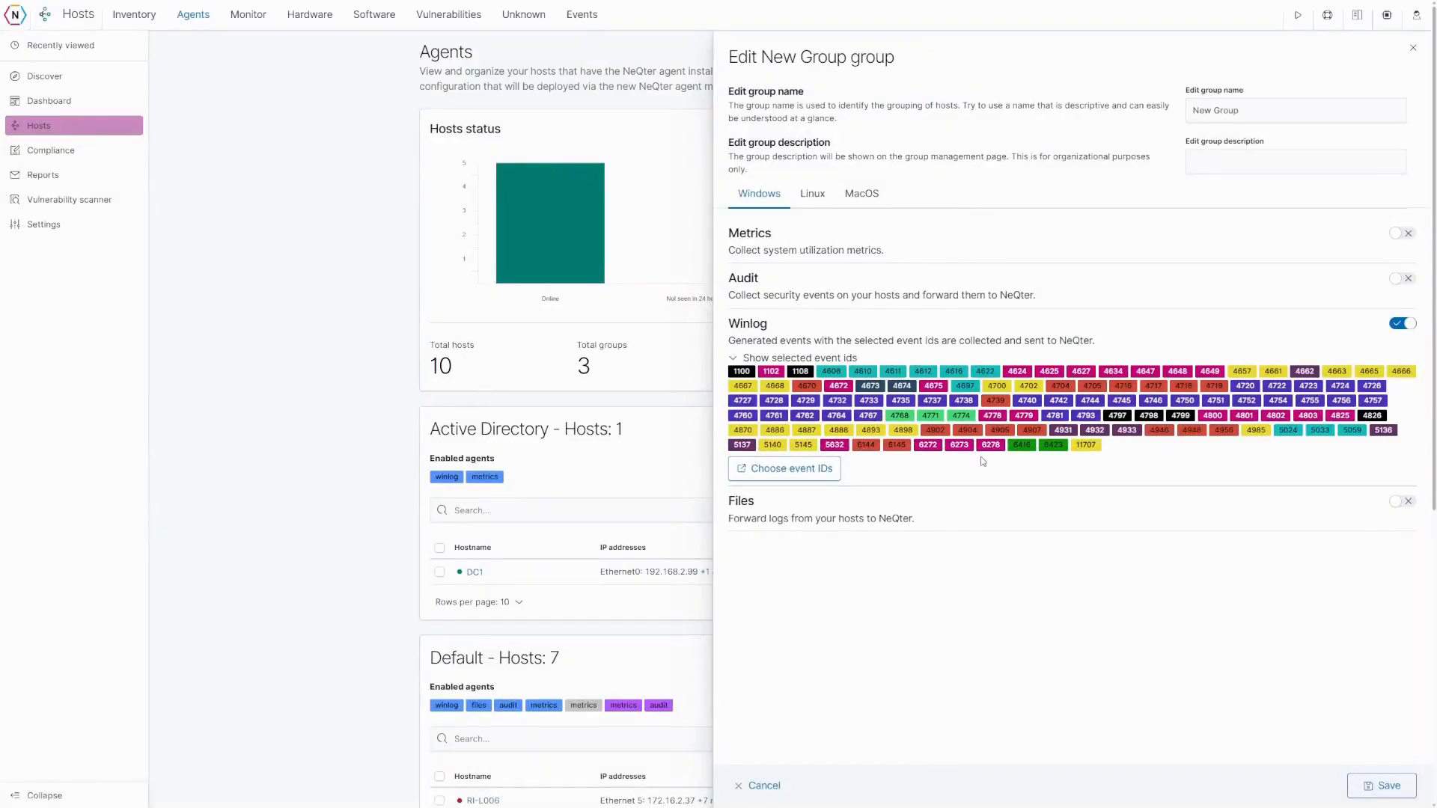
- Apply the High volume events preset, review Object Access and Detailed Tracking, and save
click(821, 468)
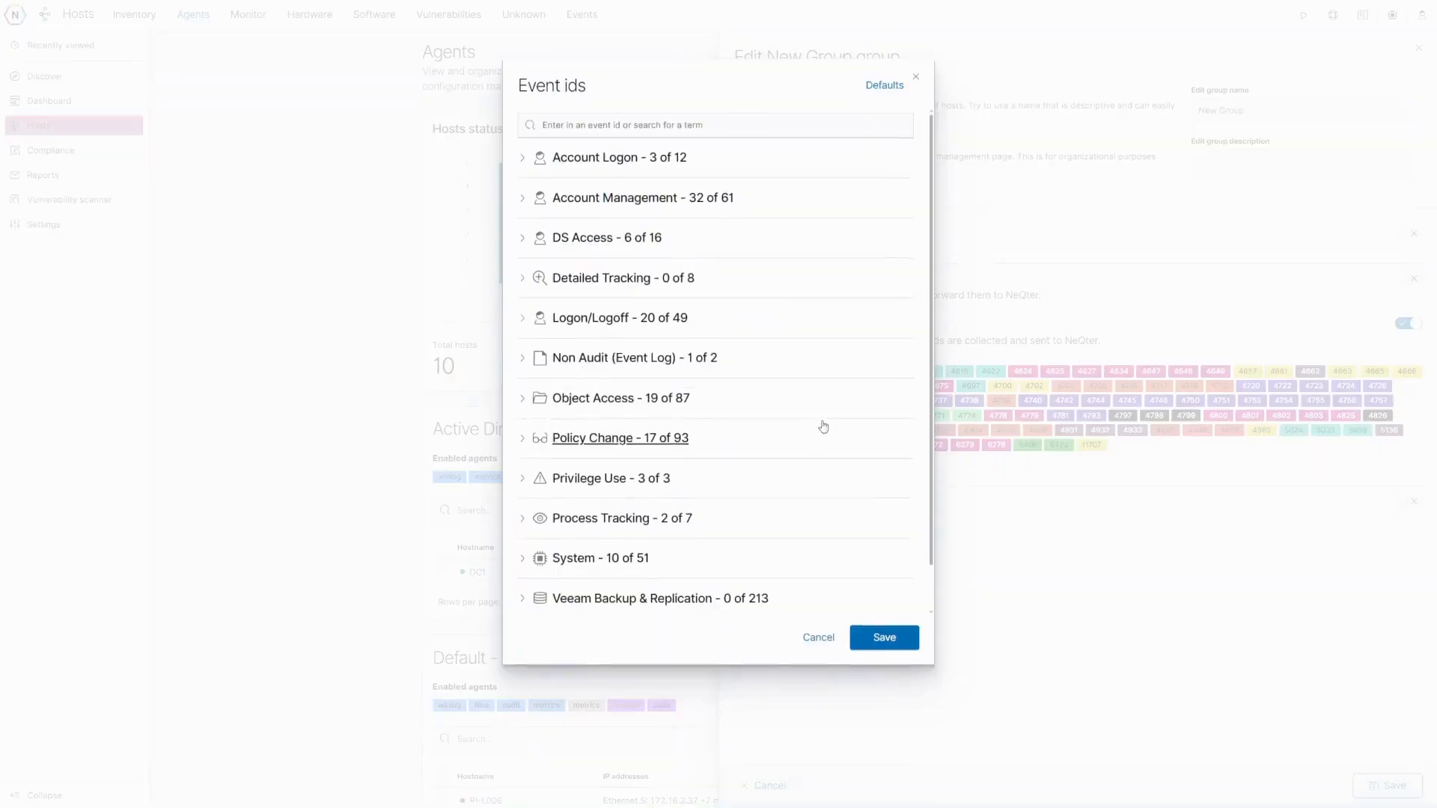
click(884, 88)
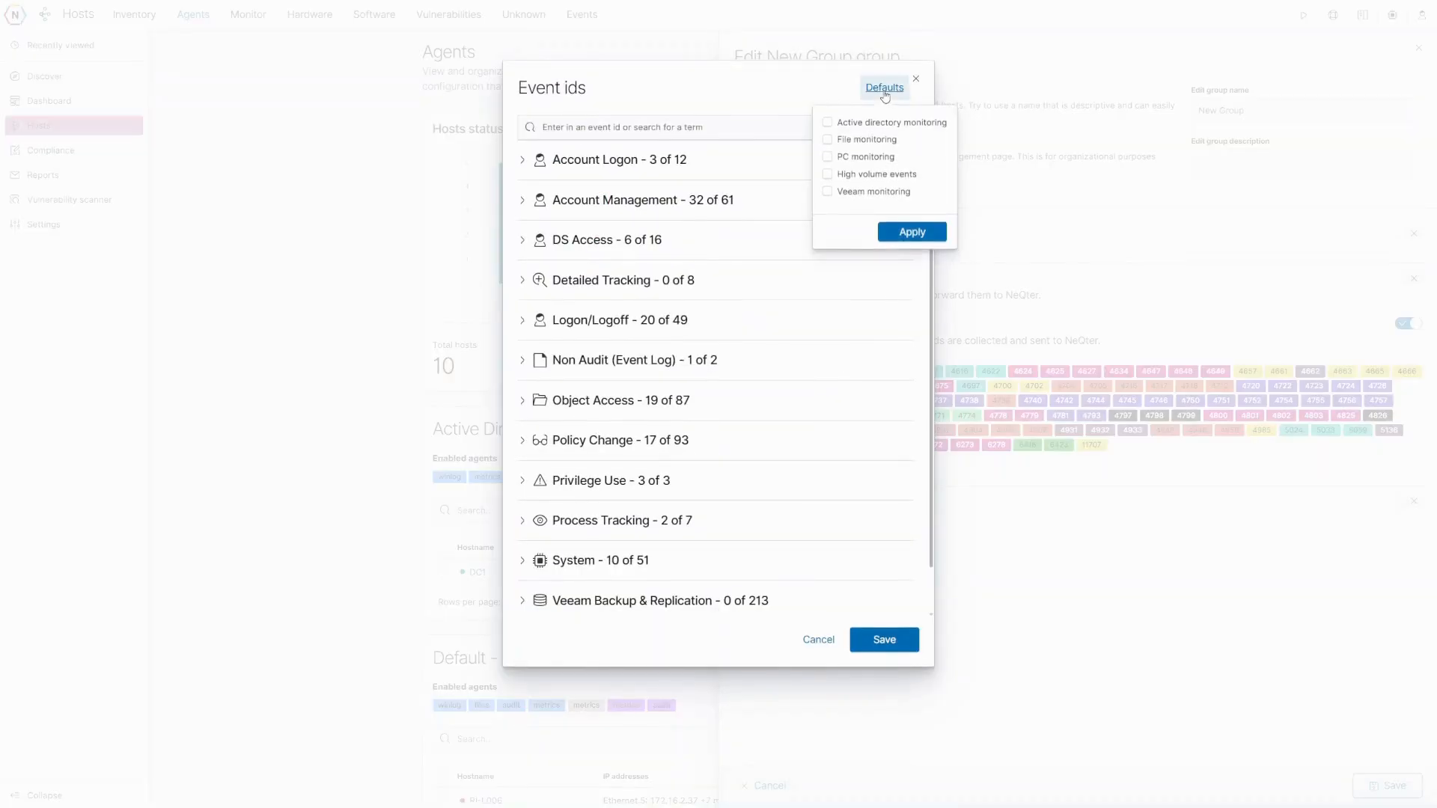
click(831, 176)
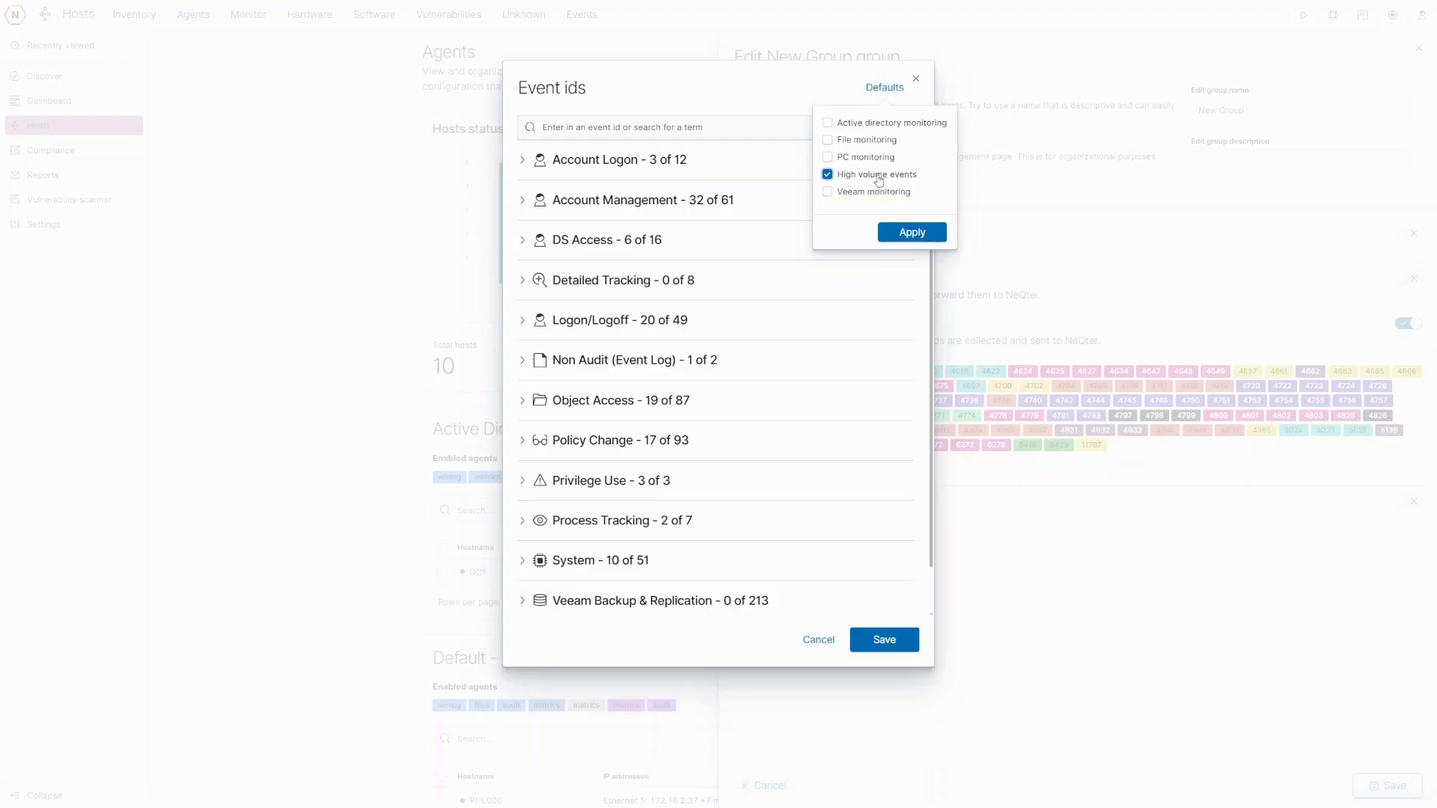
click(911, 232)
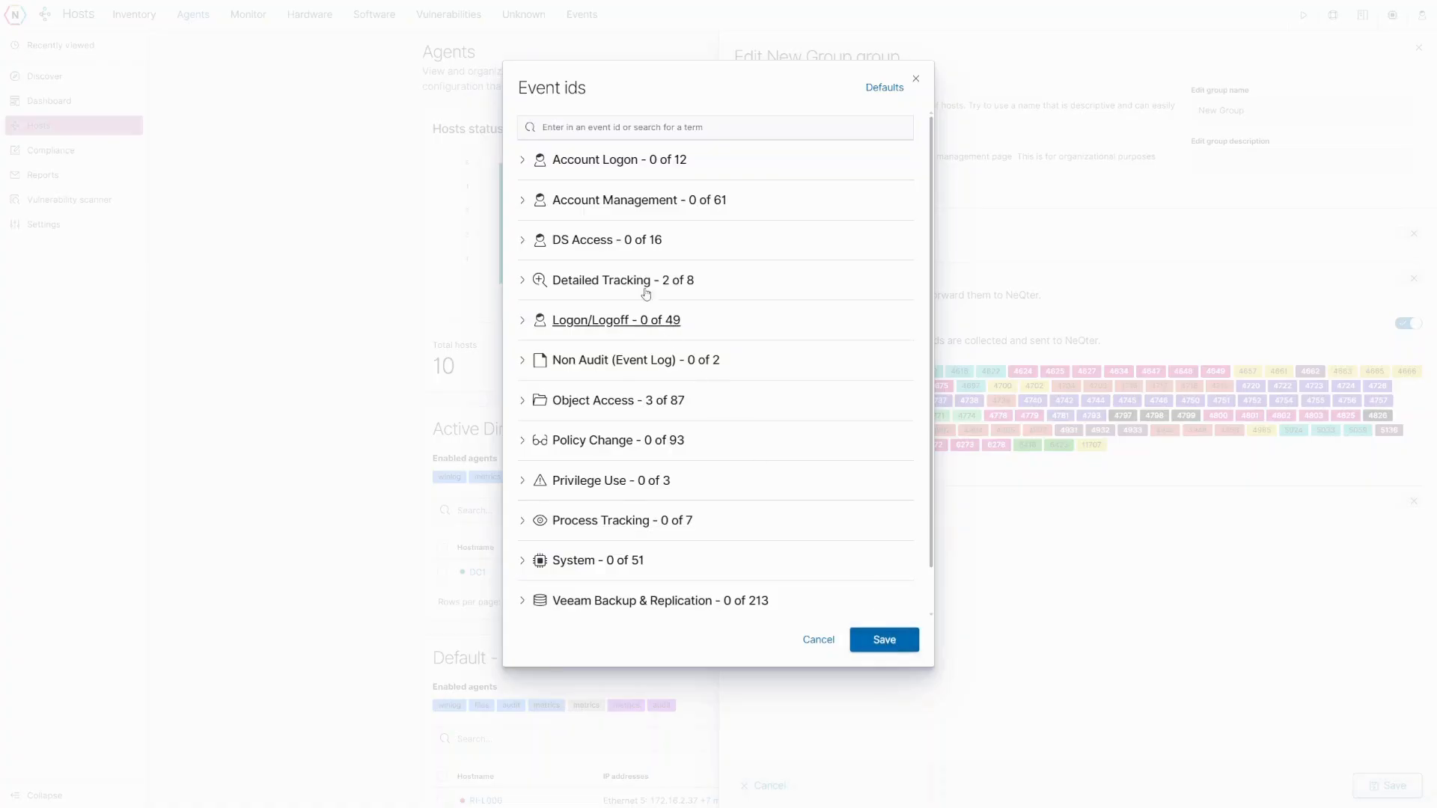
click(606, 412)
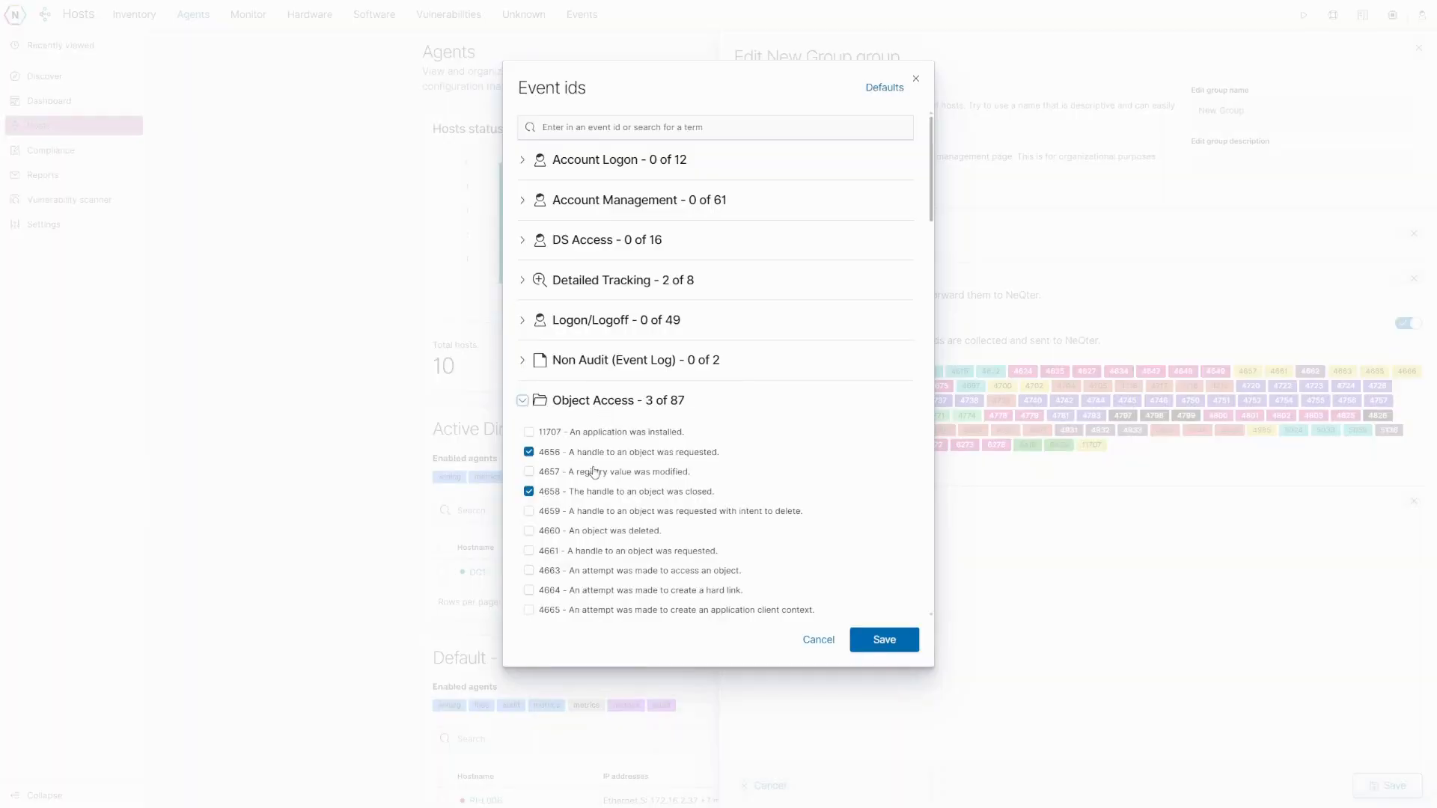
click(607, 284)
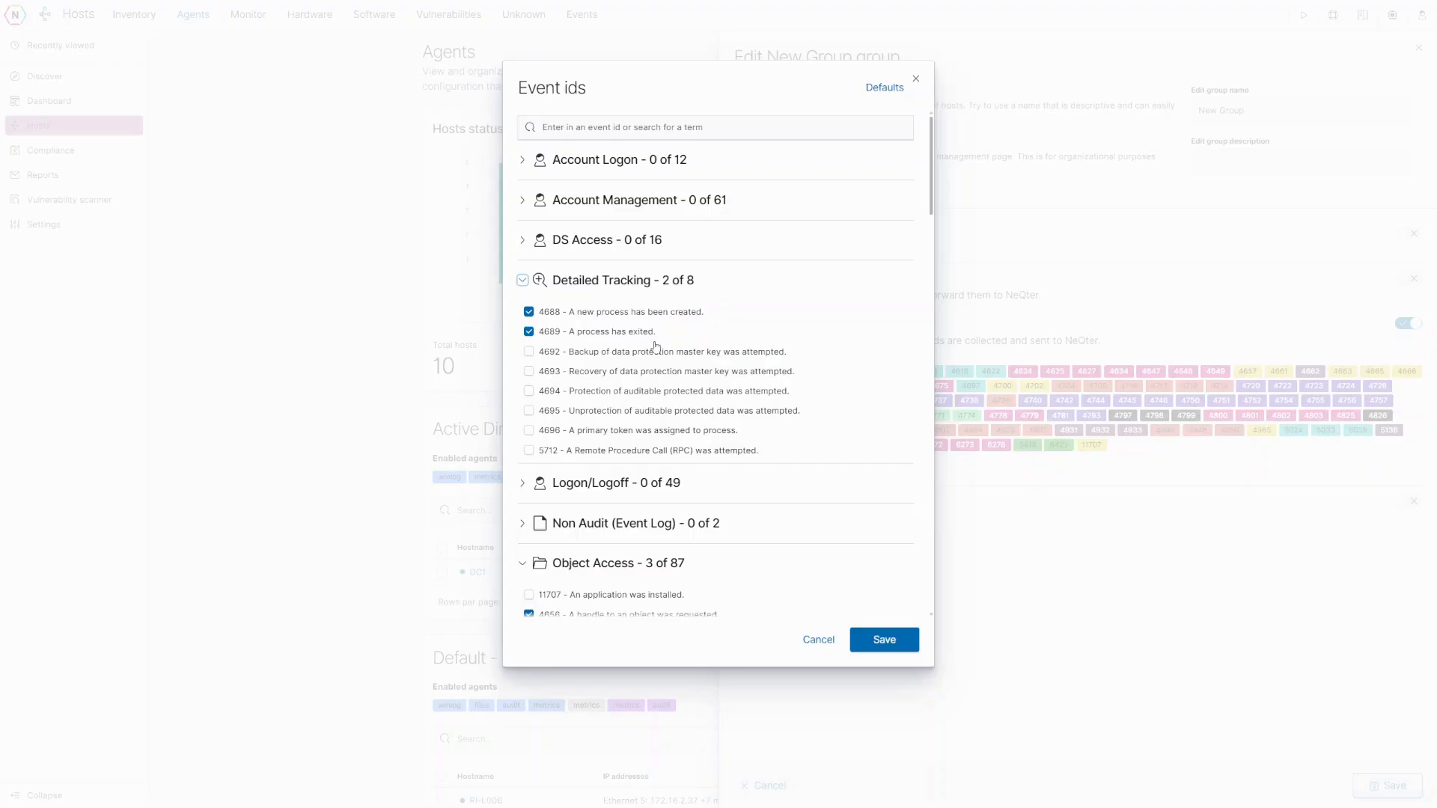
click(890, 644)
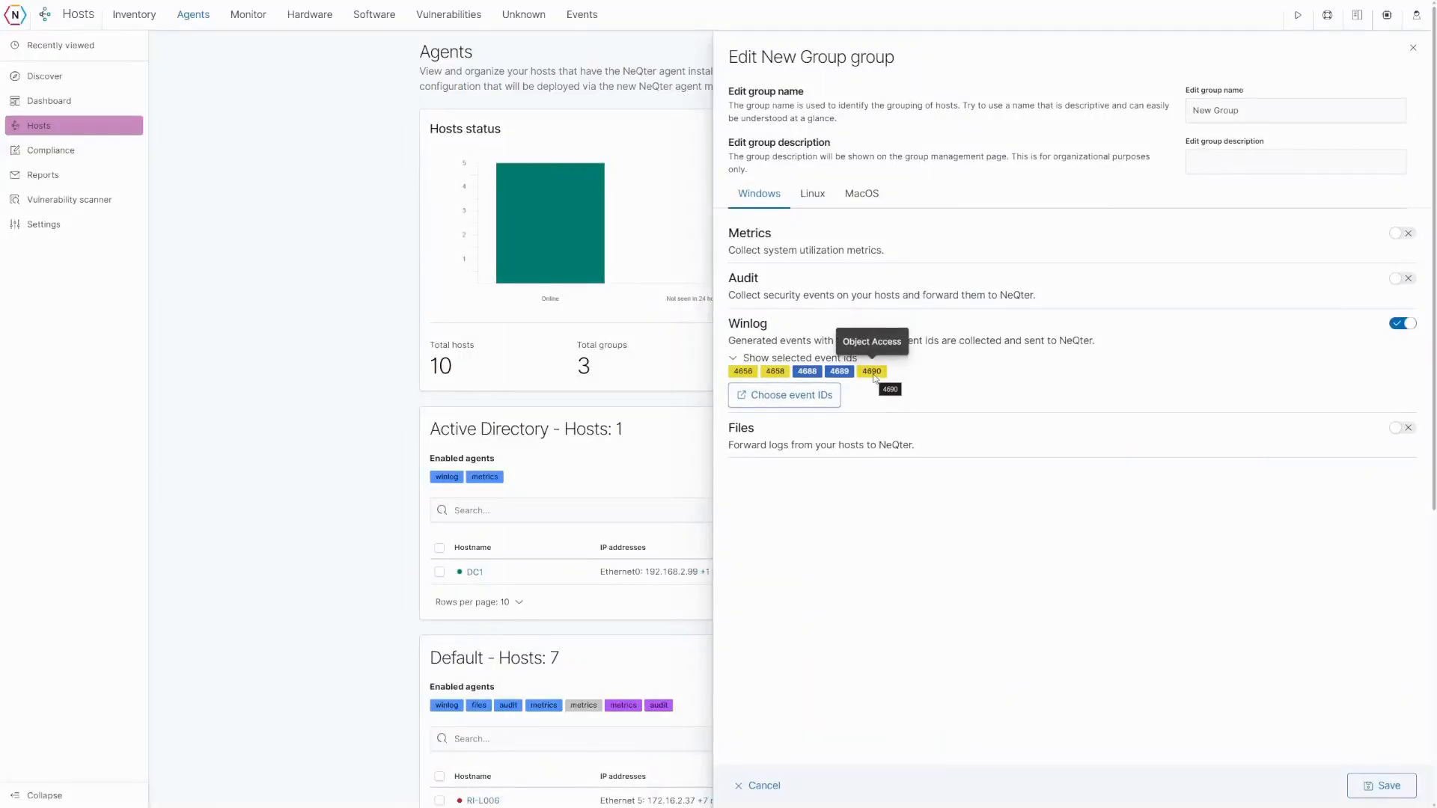
- Add 1234 under the Custom category and save, giving six event IDs
click(772, 396)
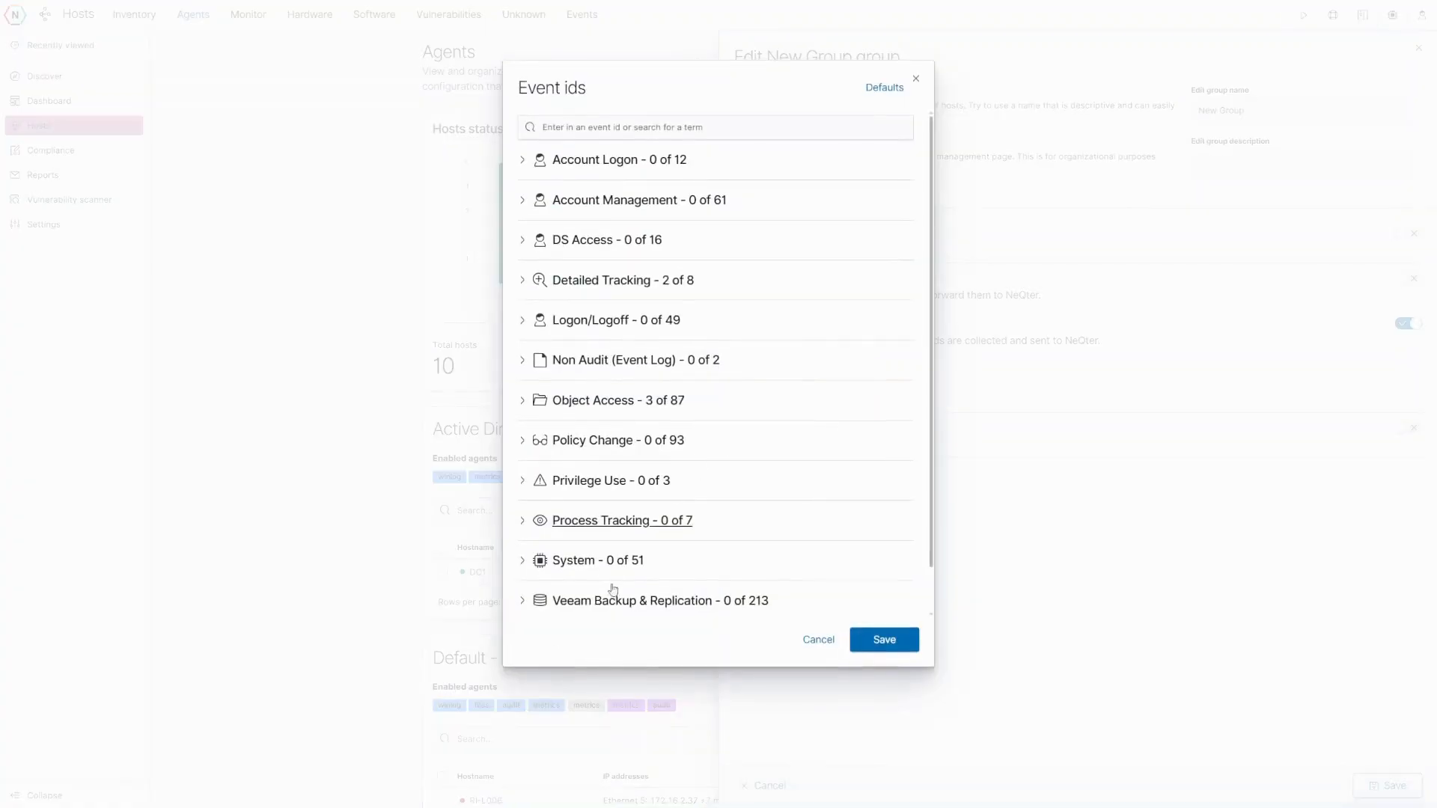
scroll(637, 581, down, 1)
scroll(636, 581, down, 1)
click(567, 598)
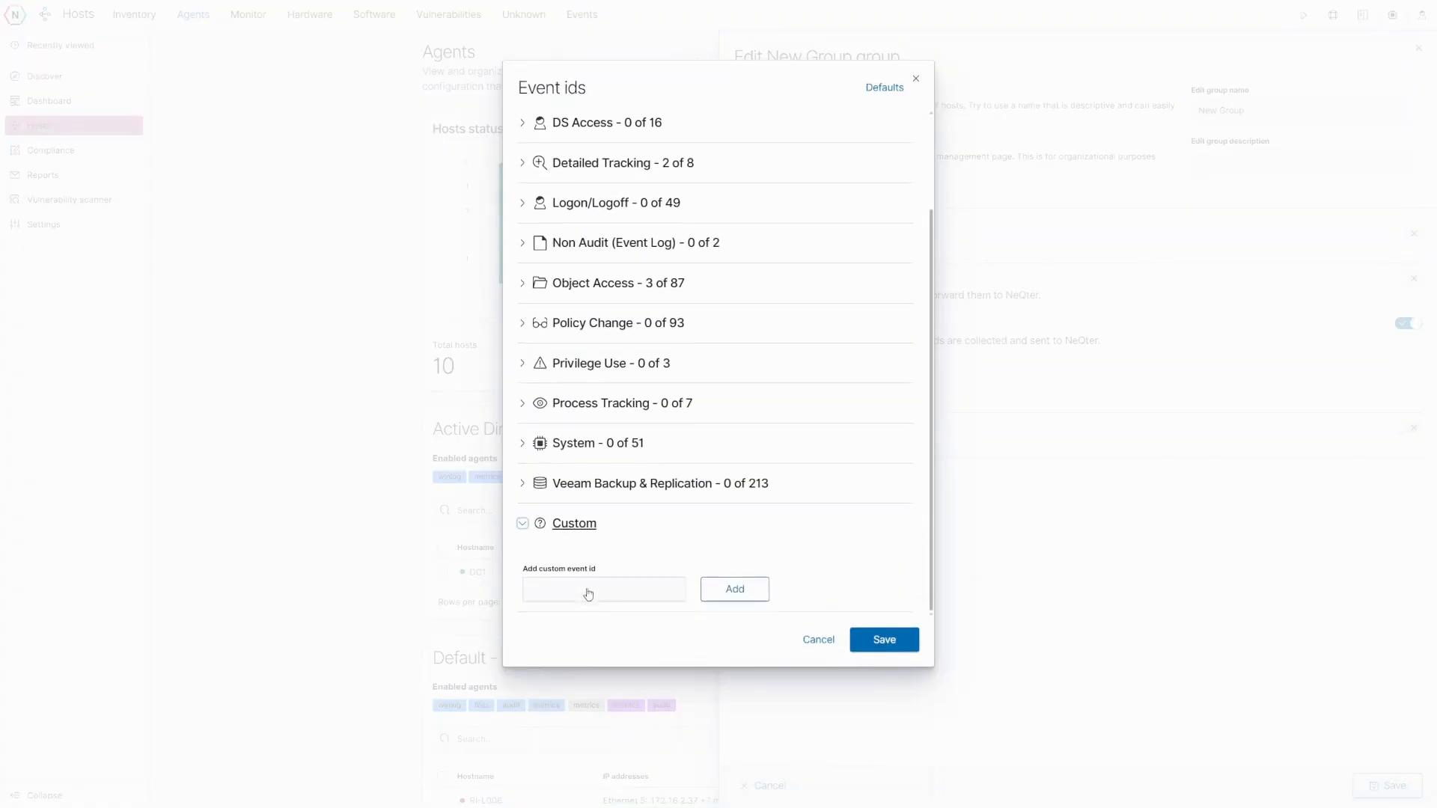
click(587, 581)
text(1234)
click(734, 589)
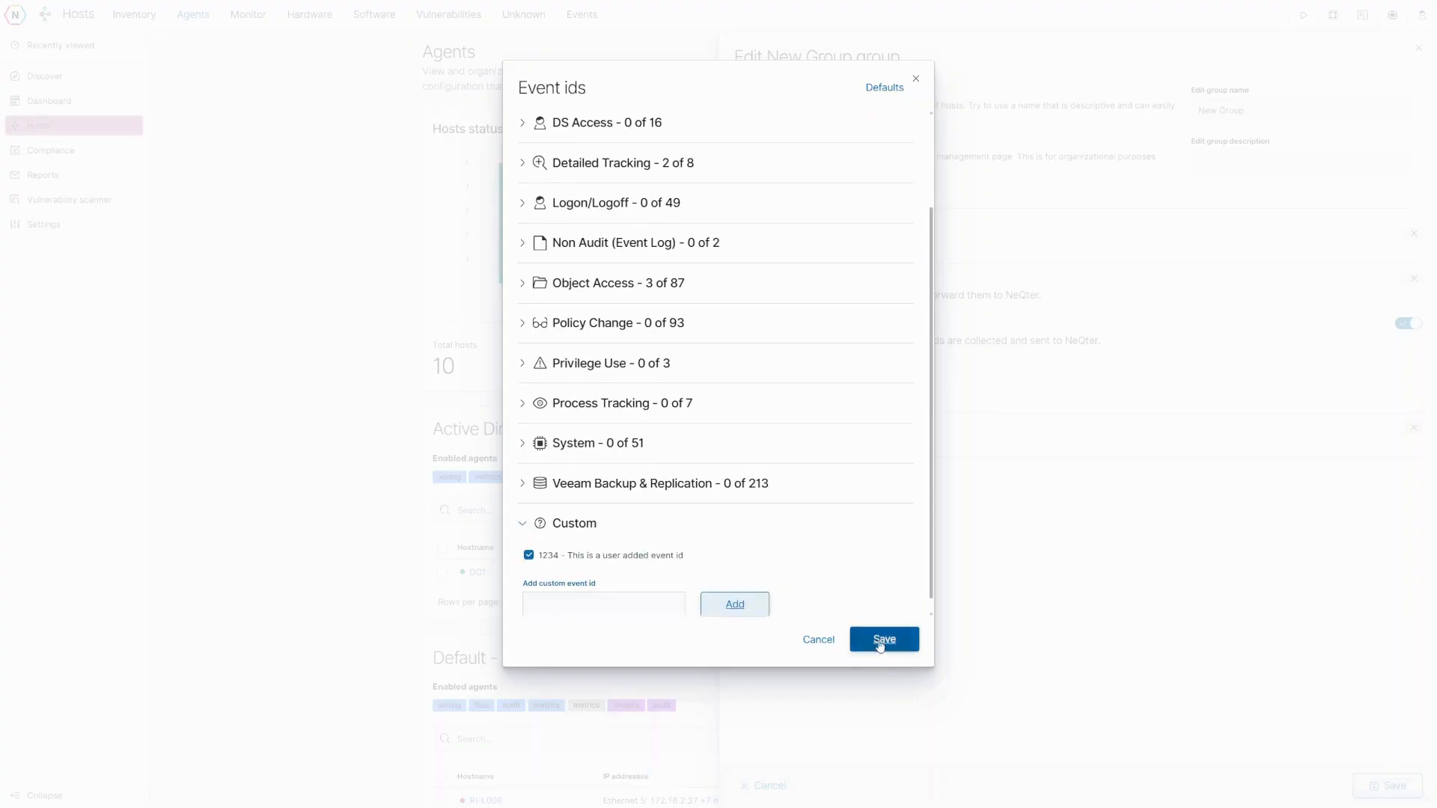
click(884, 639)
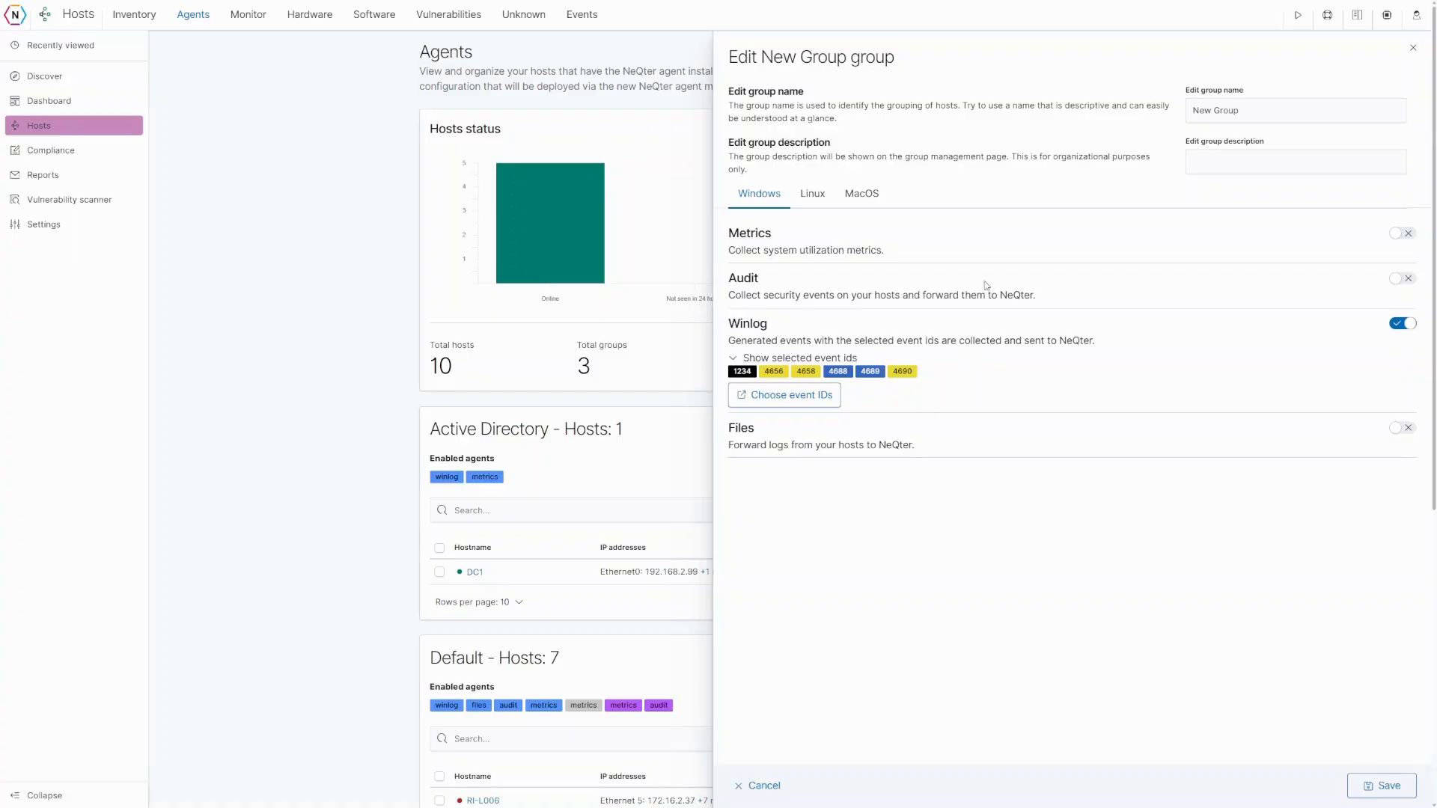
- Discard the New Group editor without saving its metrics setting
click(1399, 233)
click(762, 786)
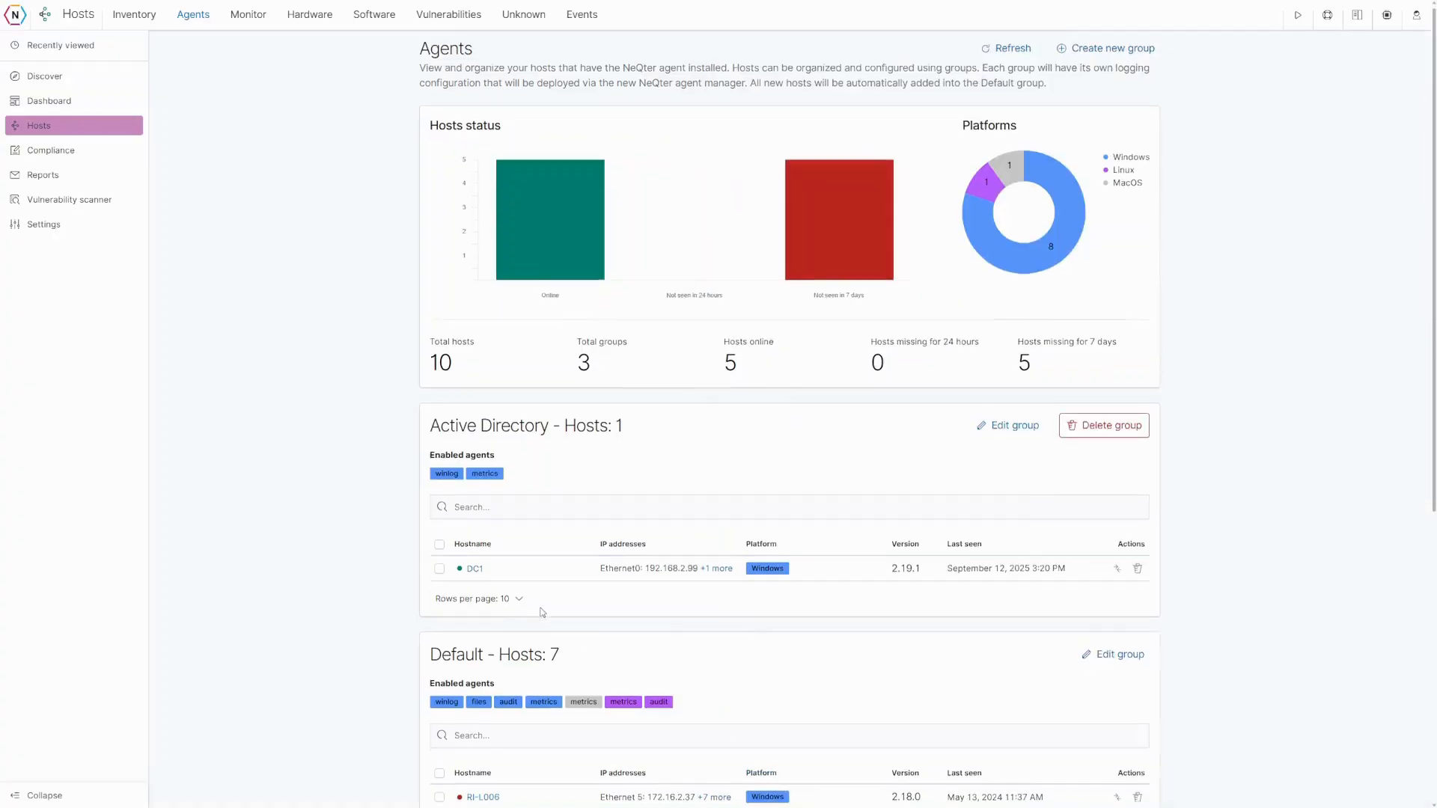
scroll(539, 609, down, 6)
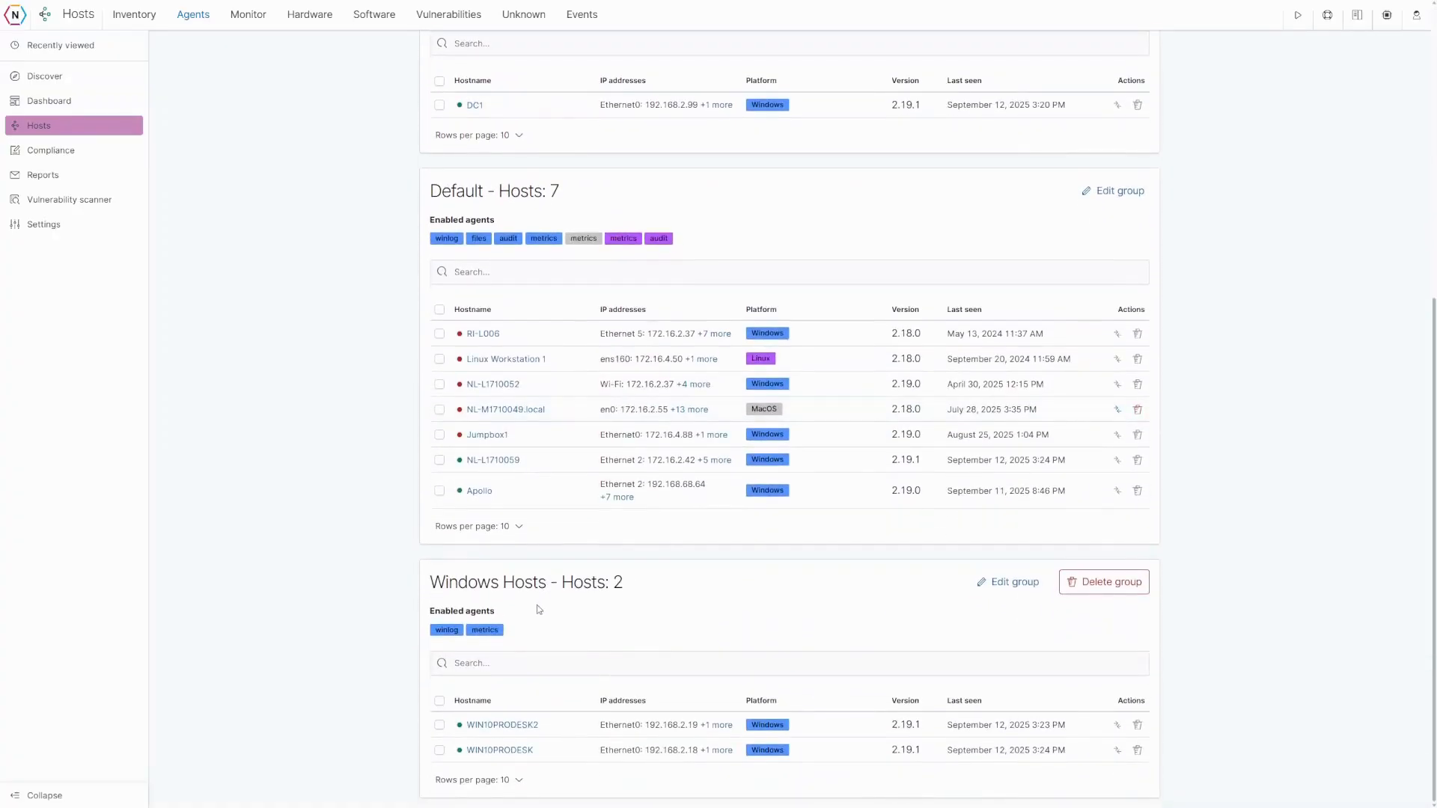
- Review host NL-L1710059's resource usage metrics, then close its information panel
click(515, 459)
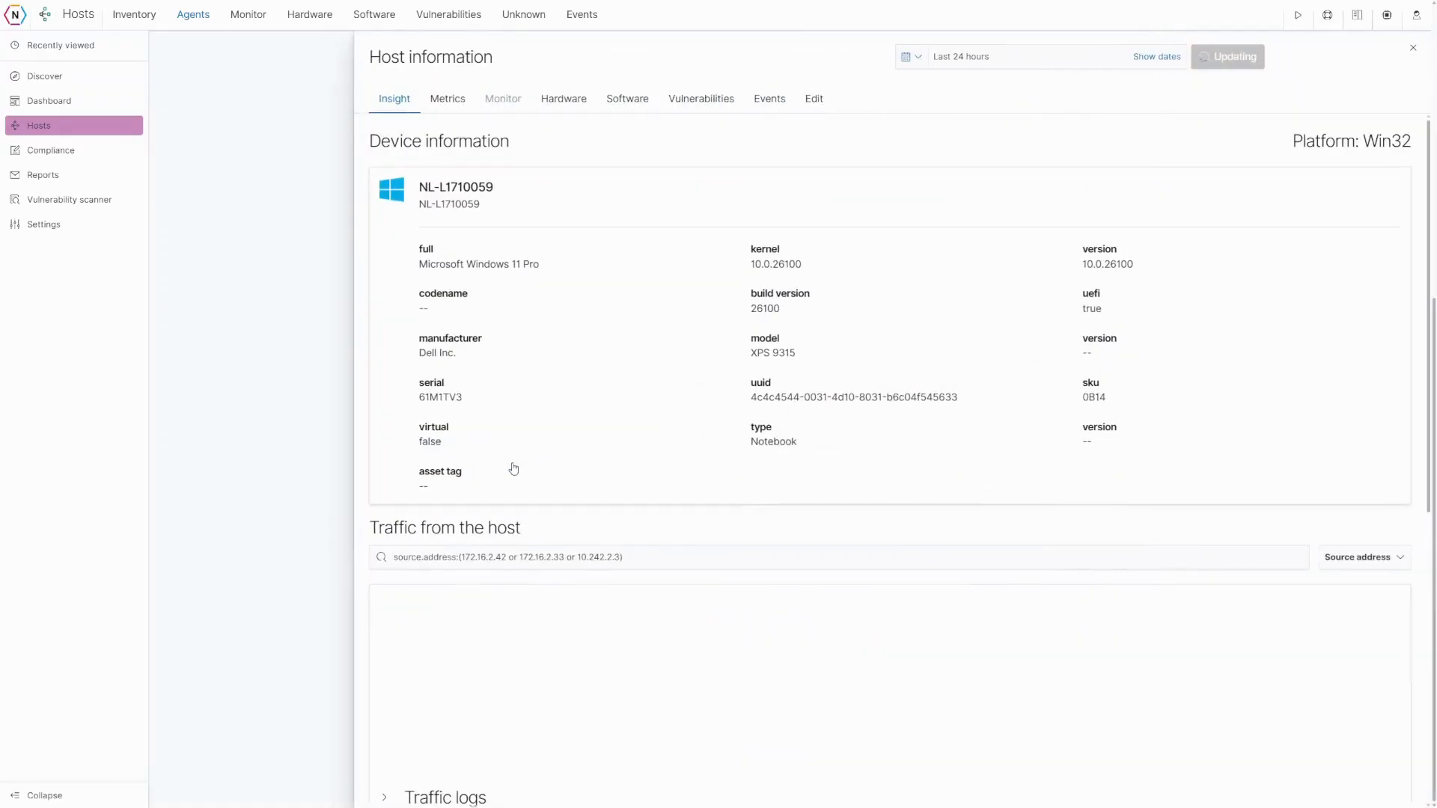
click(447, 99)
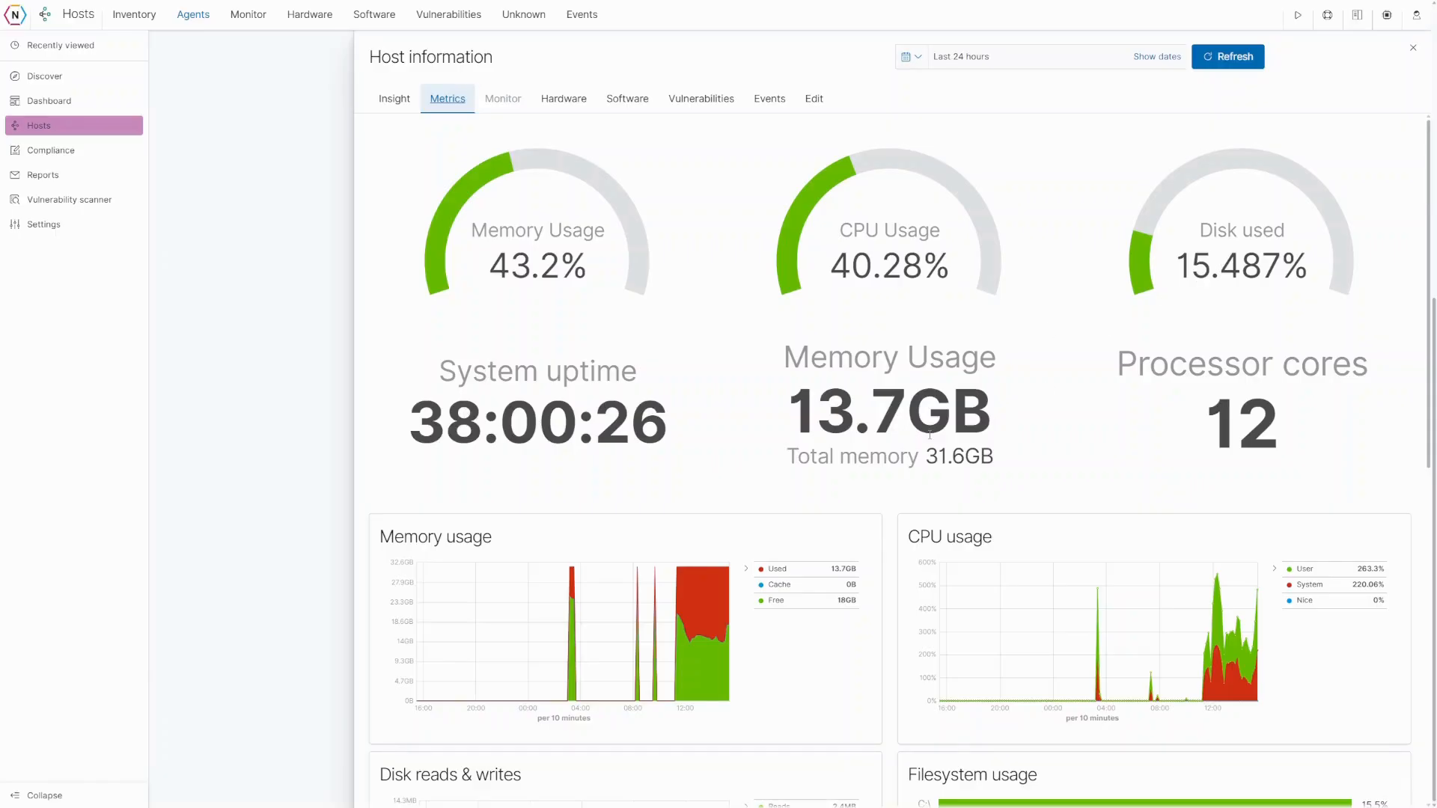
scroll(906, 430, down, 5)
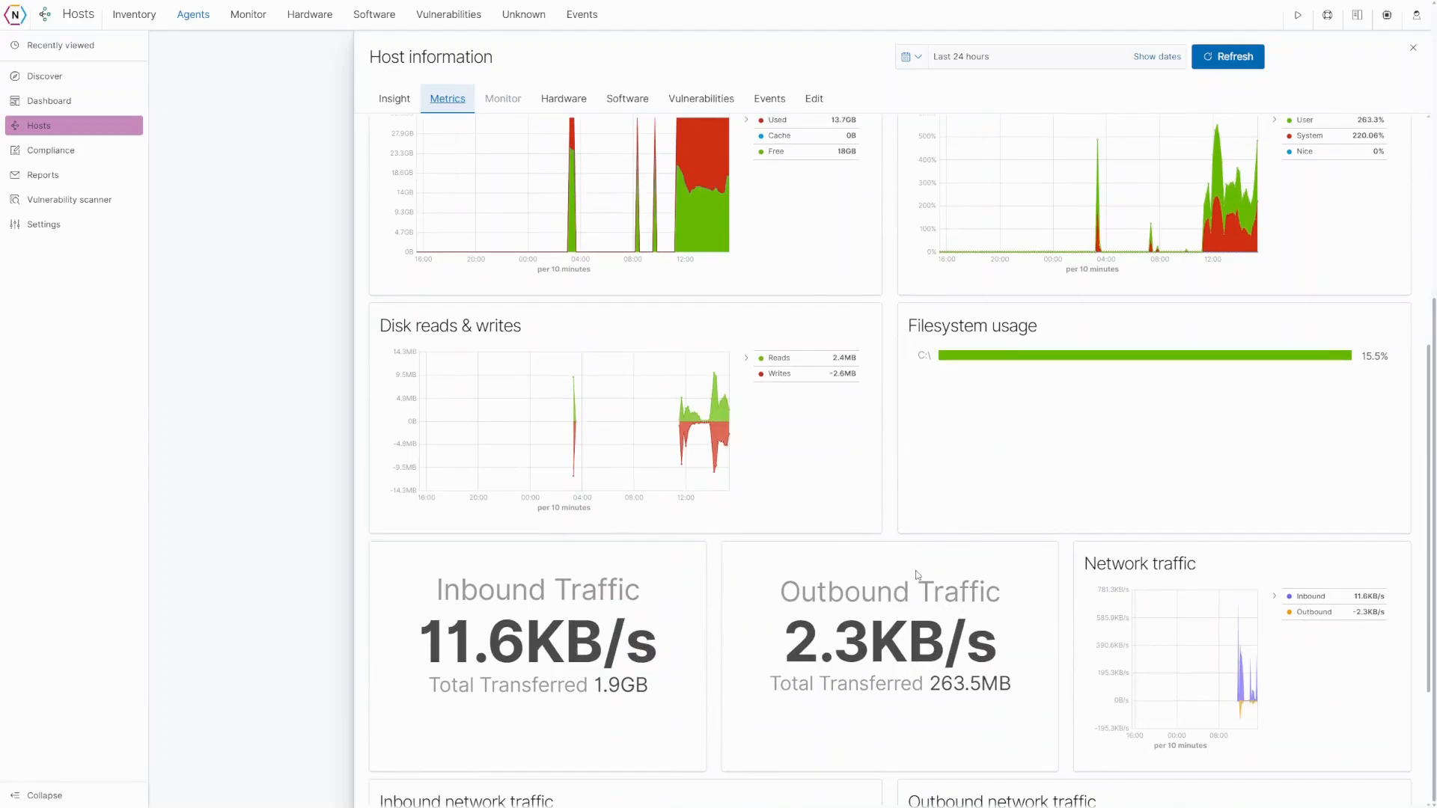
scroll(836, 554, up, 6)
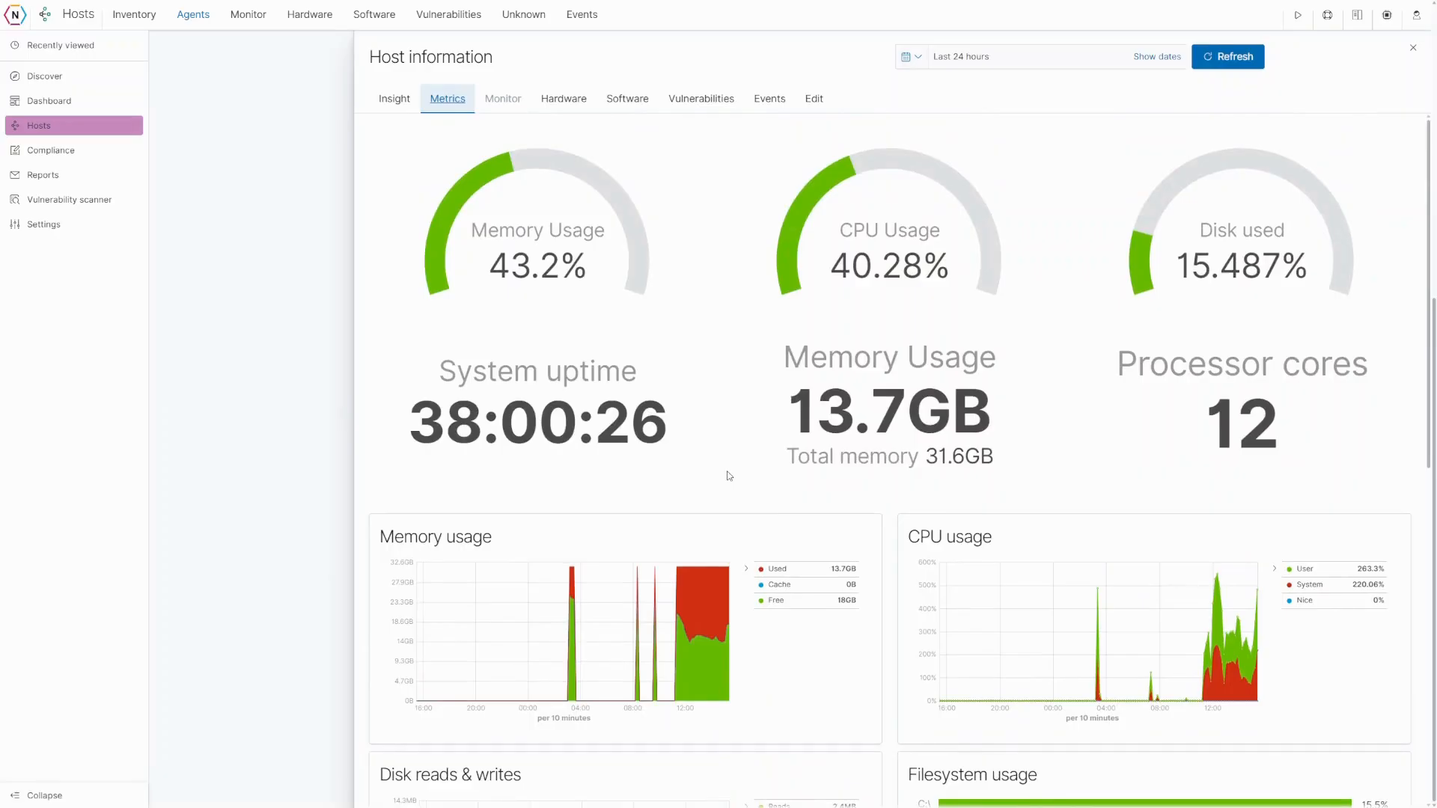
click(1414, 49)
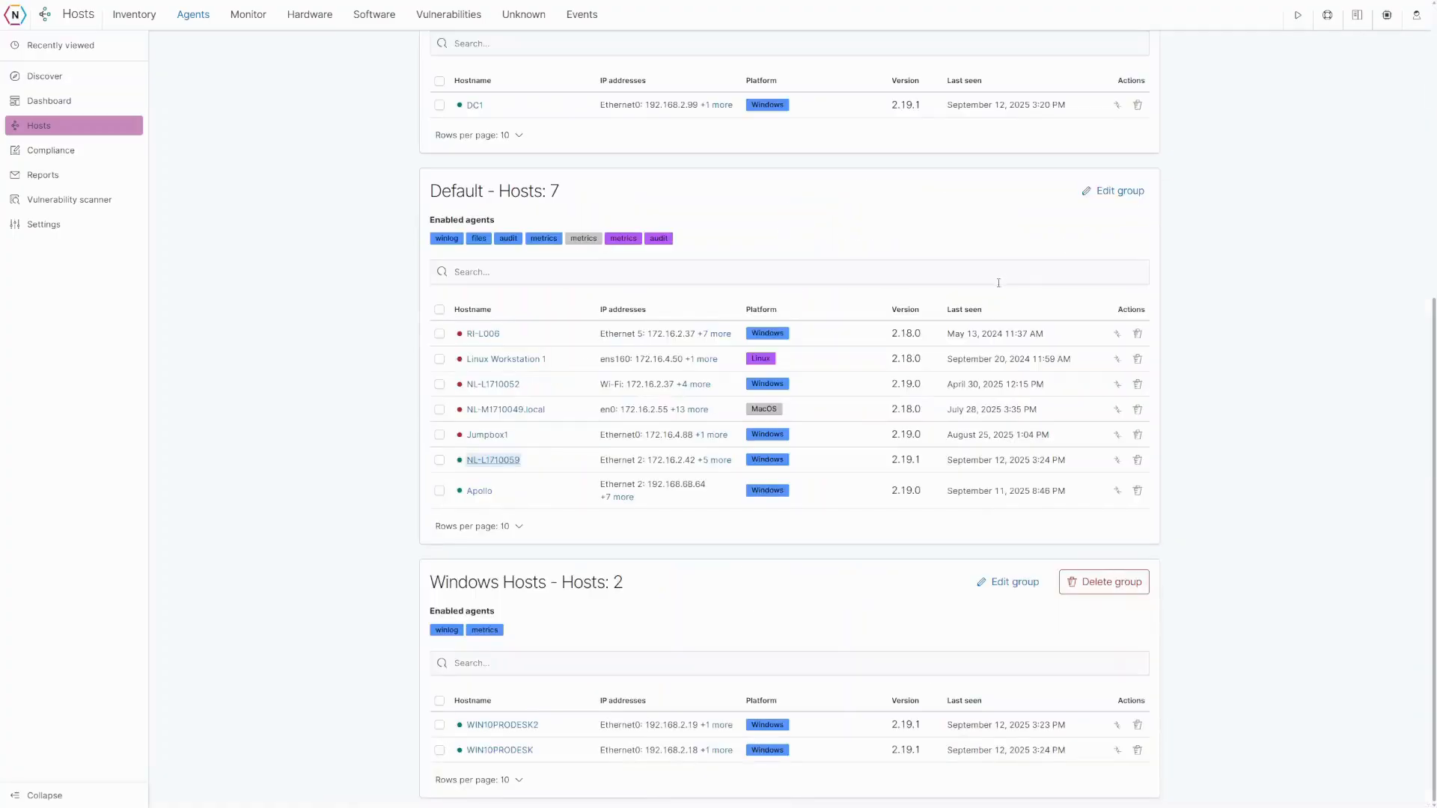
click(1131, 196)
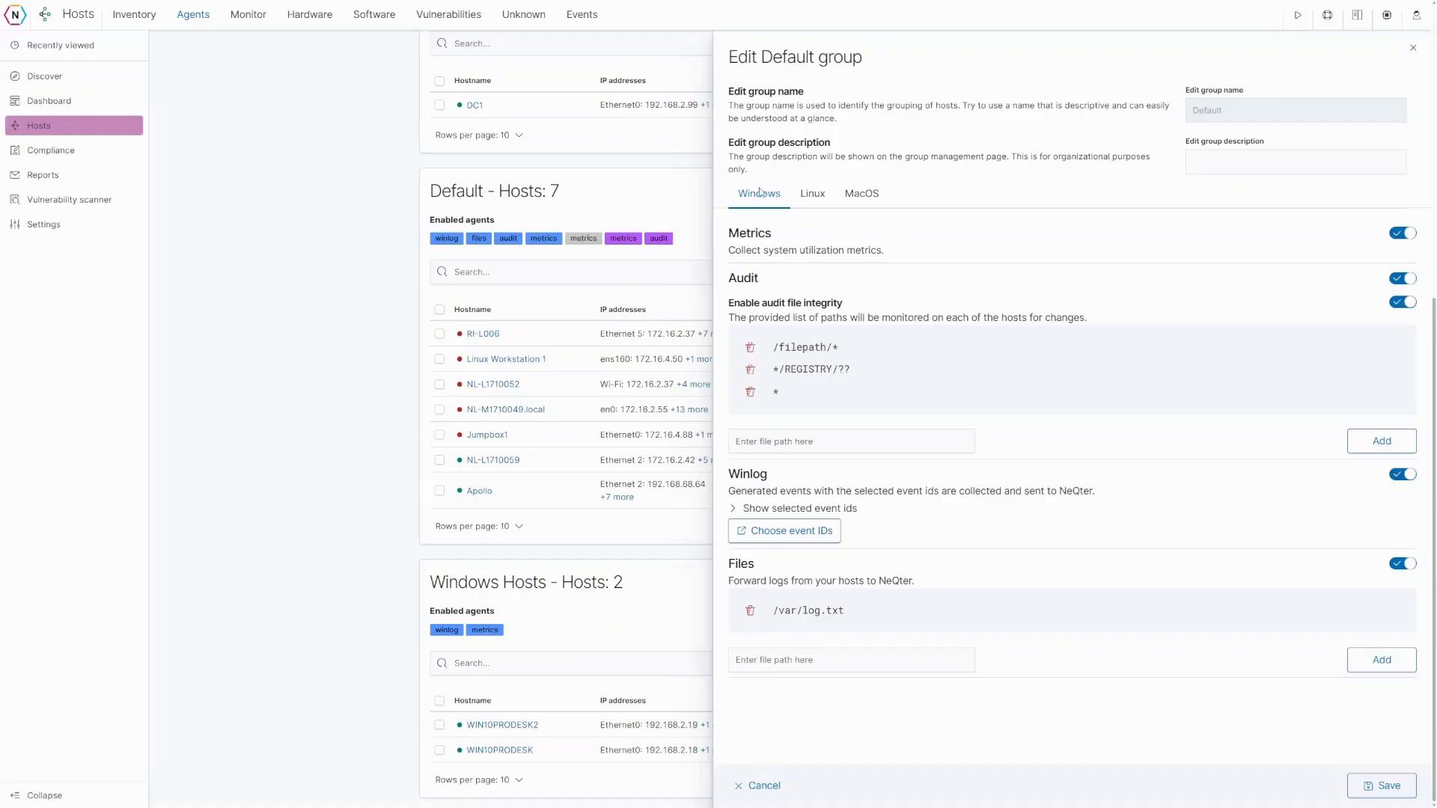
click(814, 203)
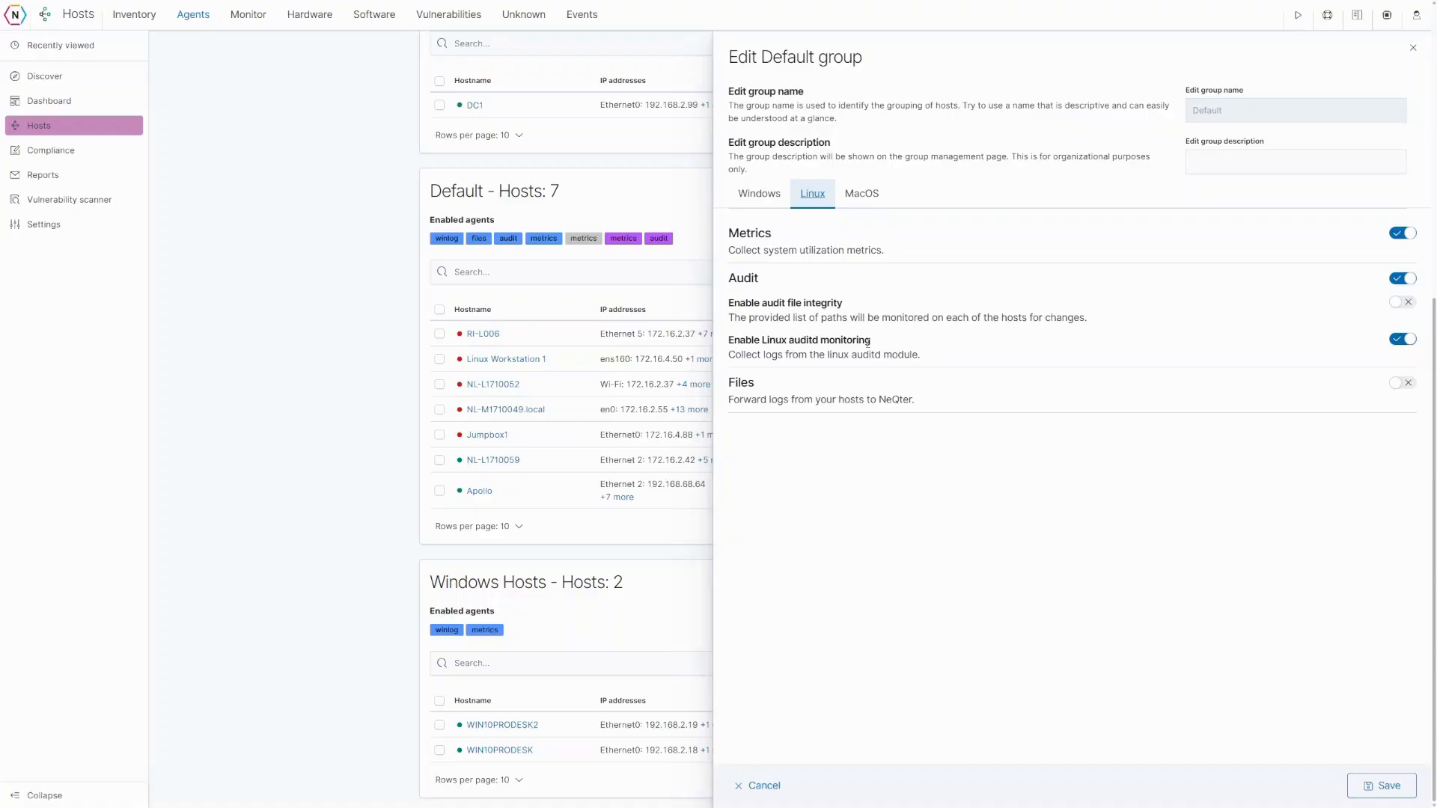
click(863, 195)
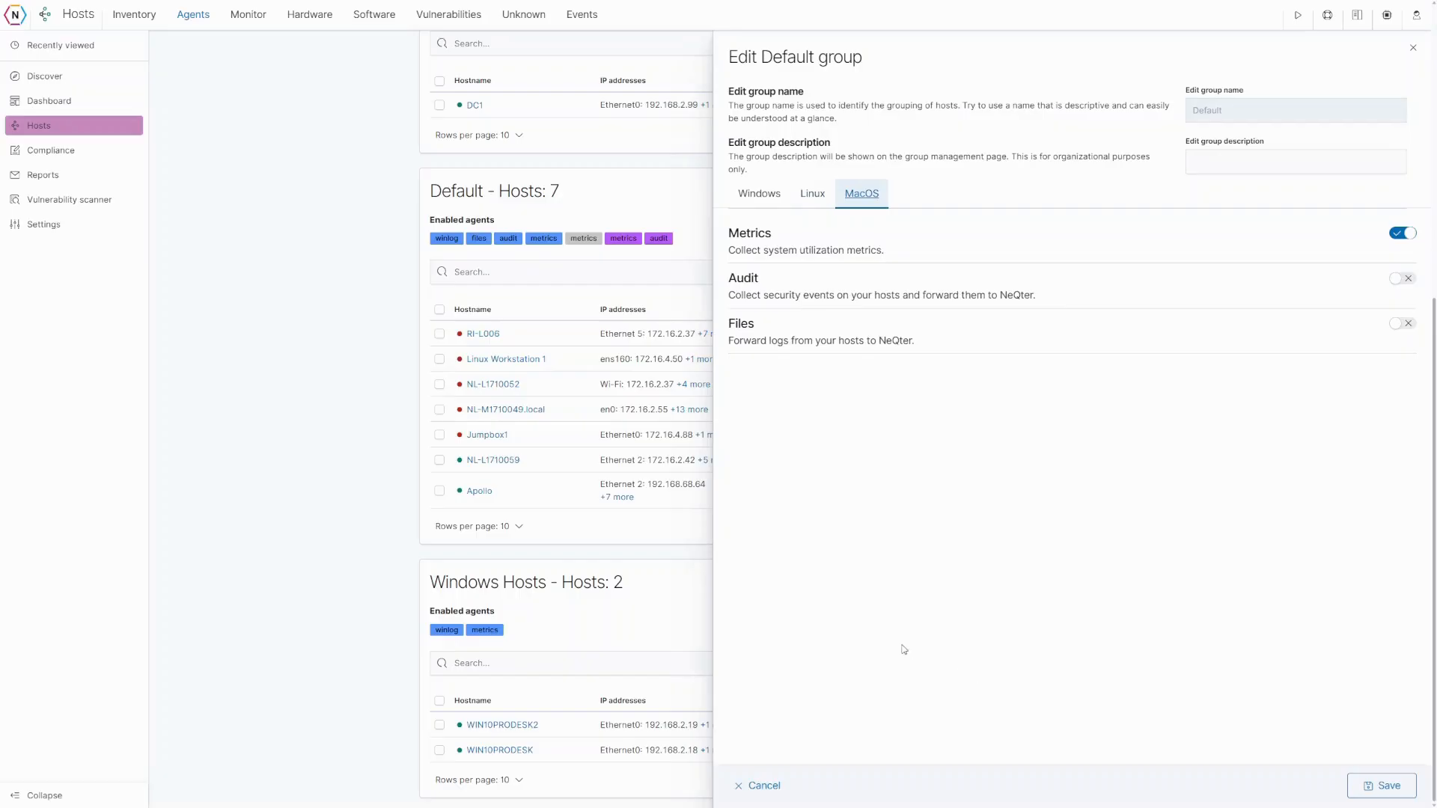
click(776, 788)
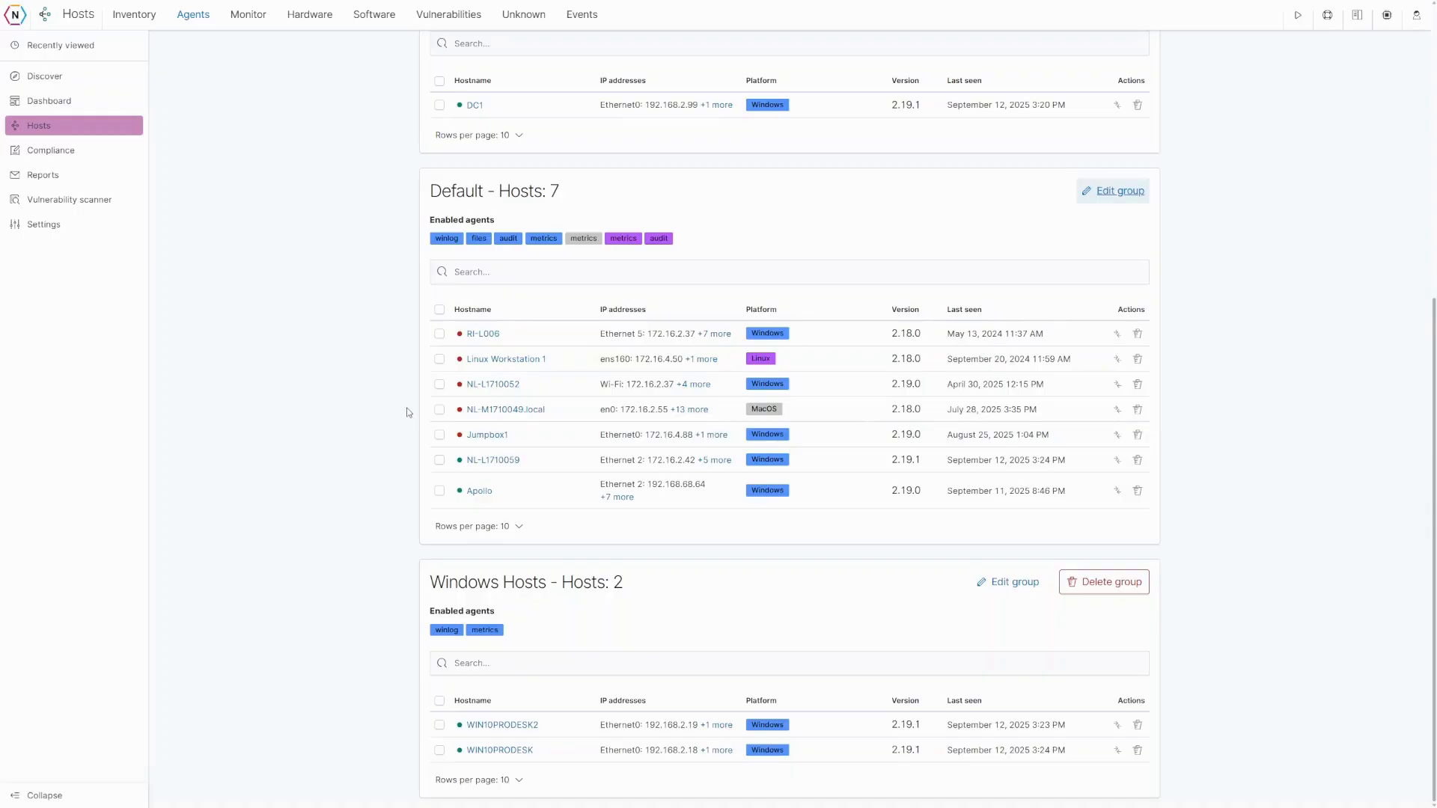
- Select RI-L006 and Linux Workstation 1 to move, then cancel so both stay in Default
click(440, 333)
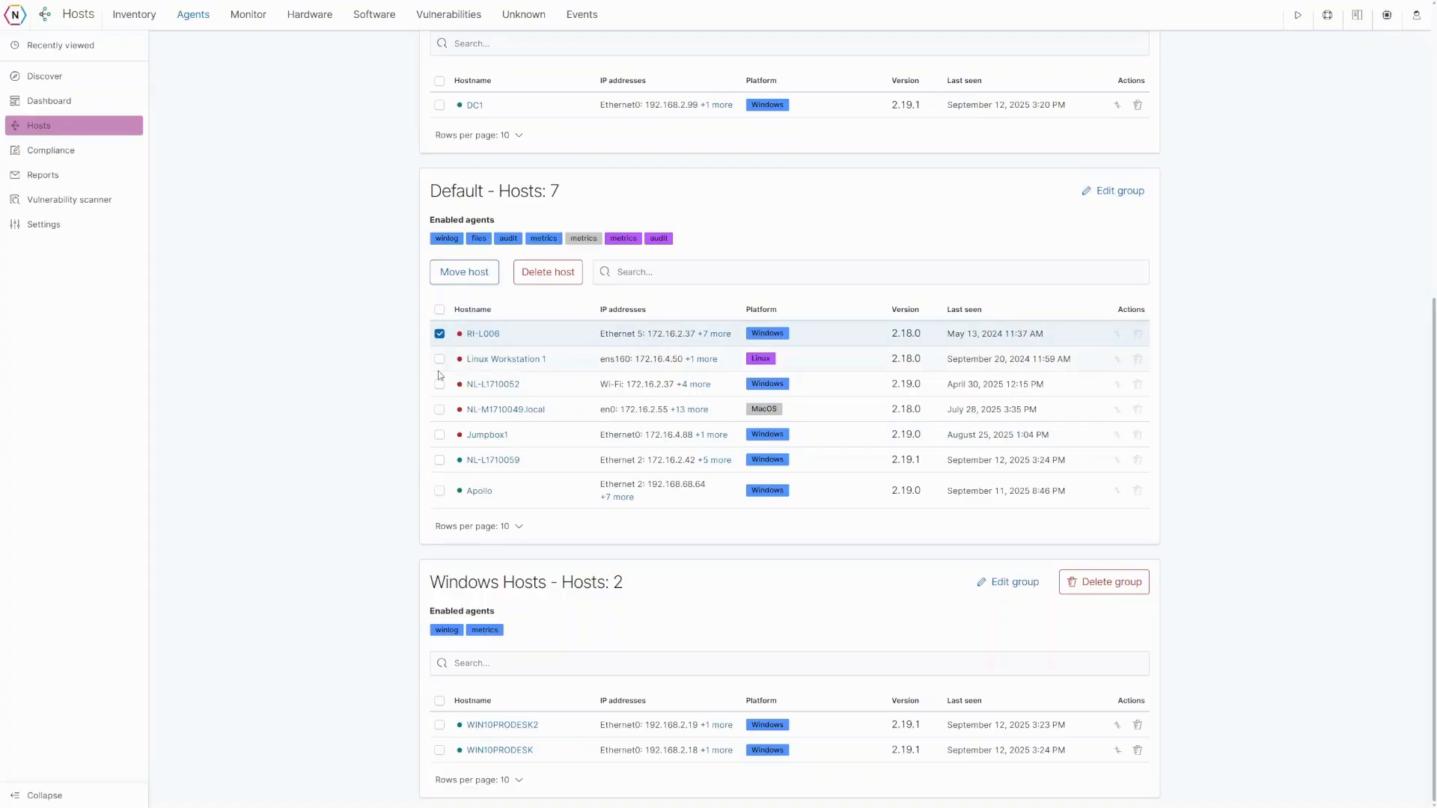
click(439, 360)
click(462, 274)
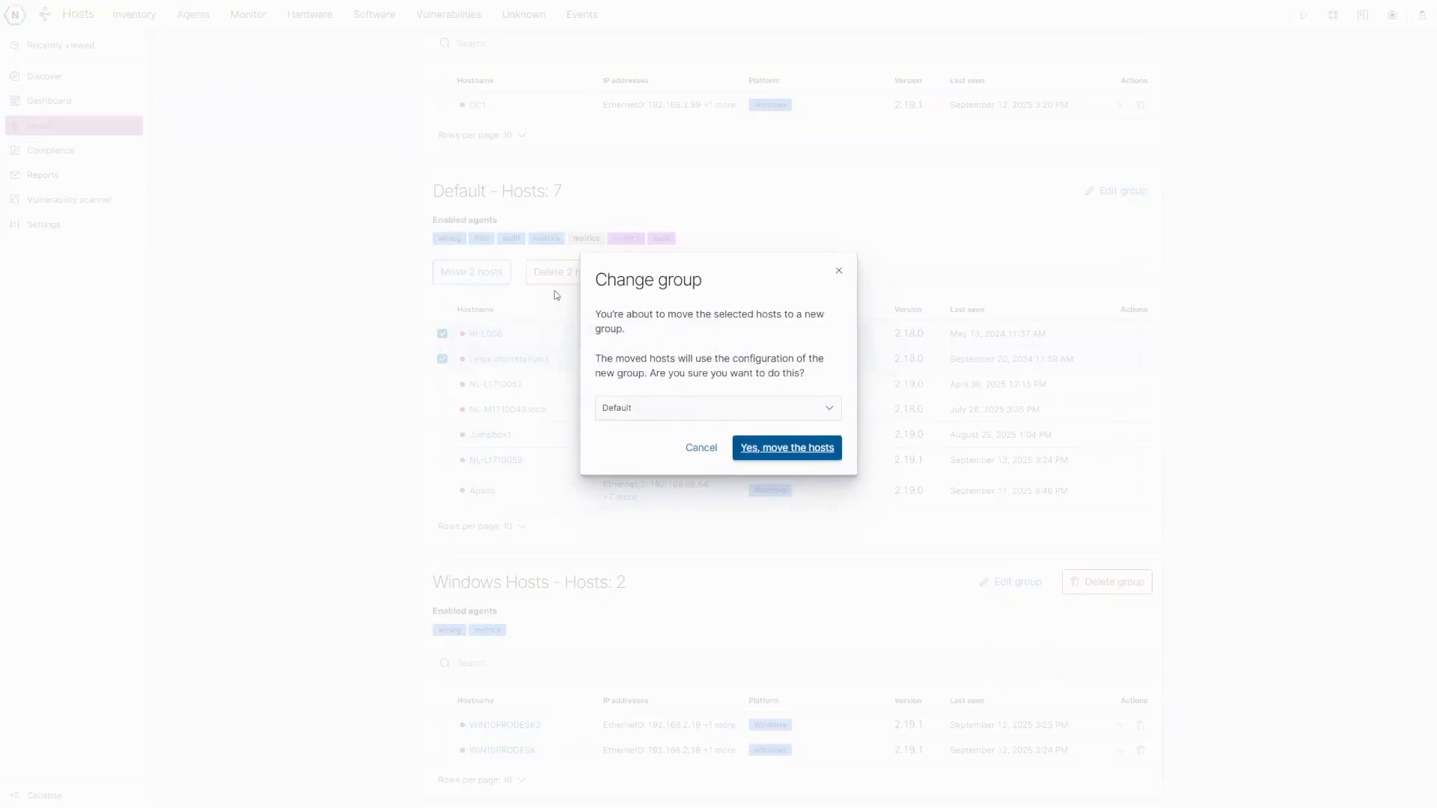
click(701, 449)
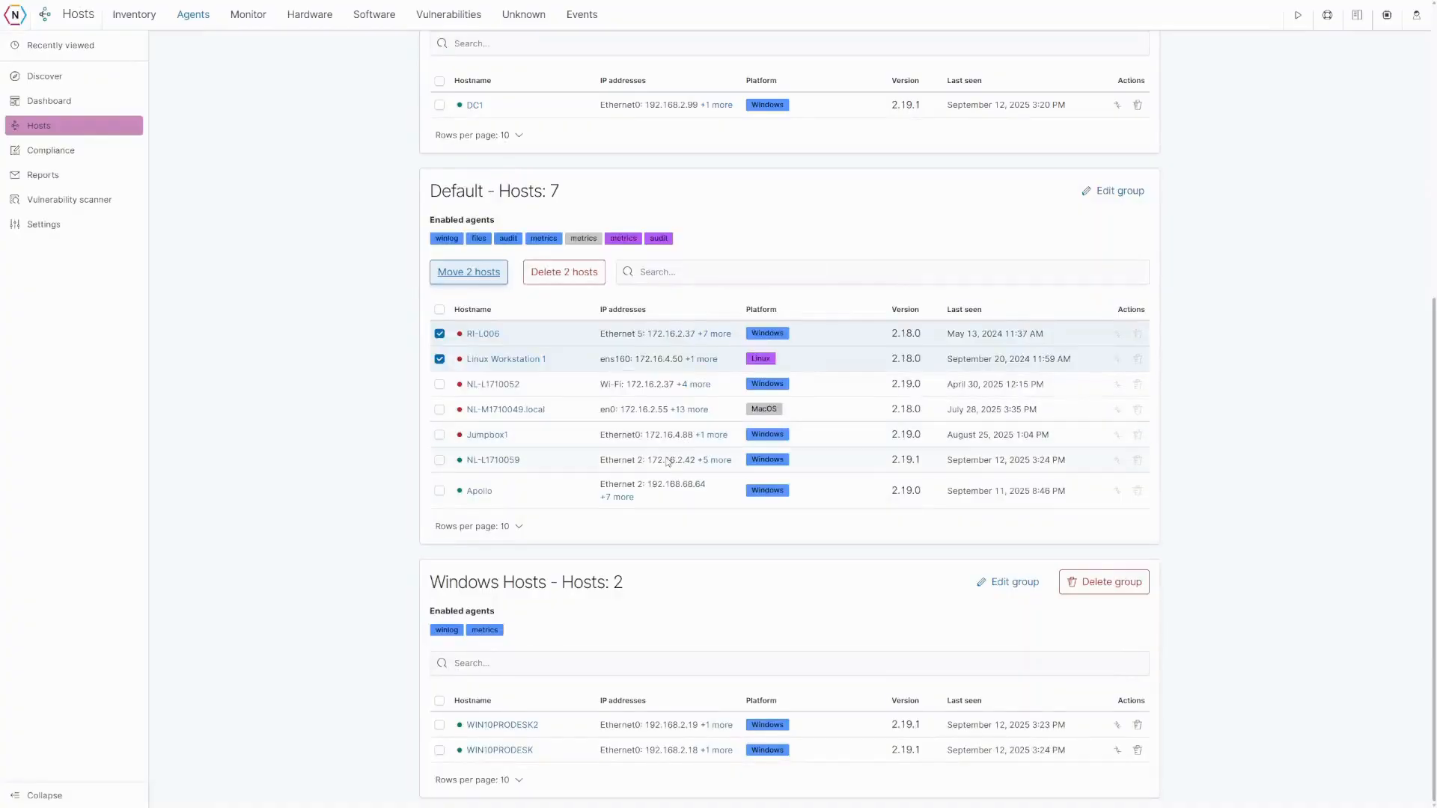
scroll(643, 470, up, 6)
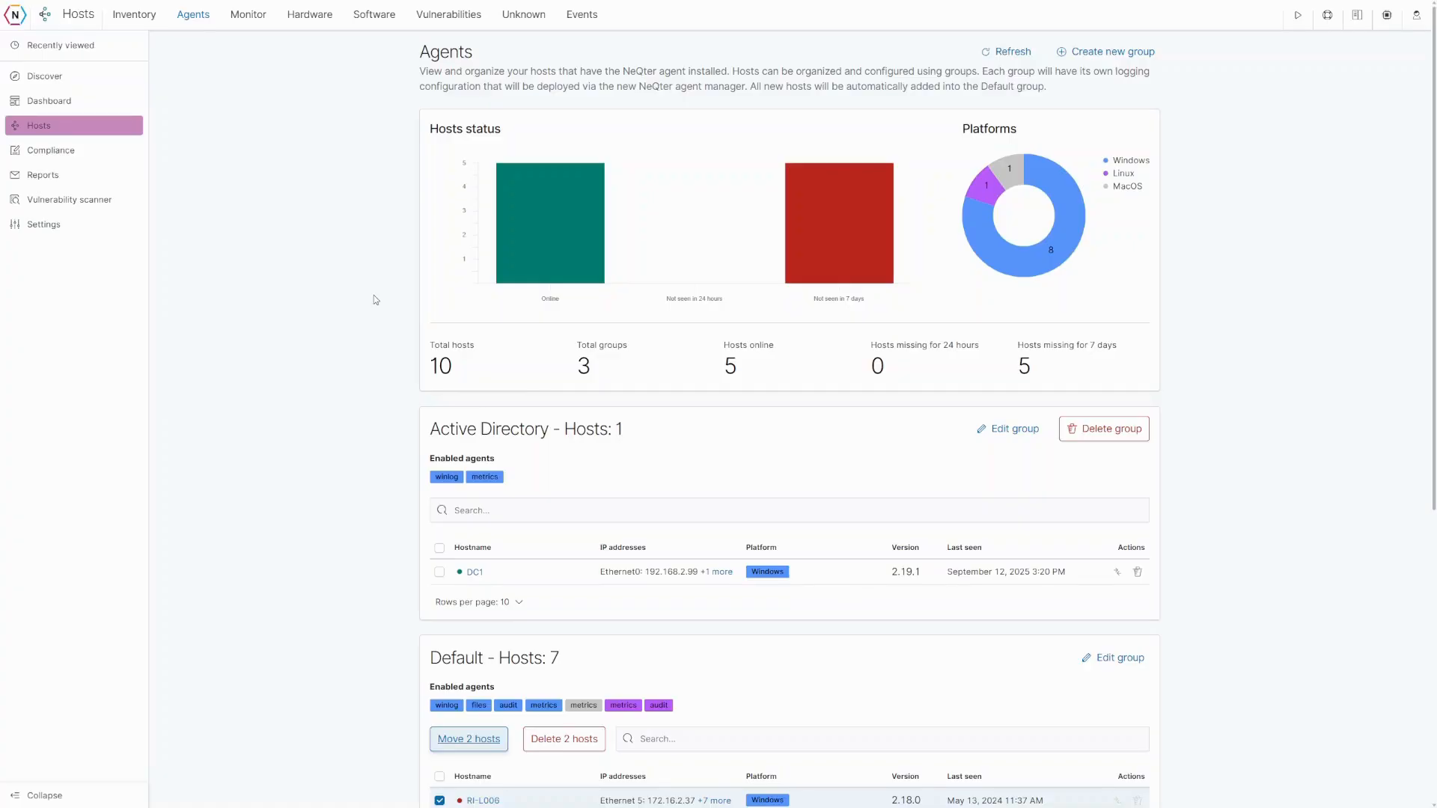
- Switch Discover to the windows-v2-* index pattern for the last 15 minutes
click(42, 78)
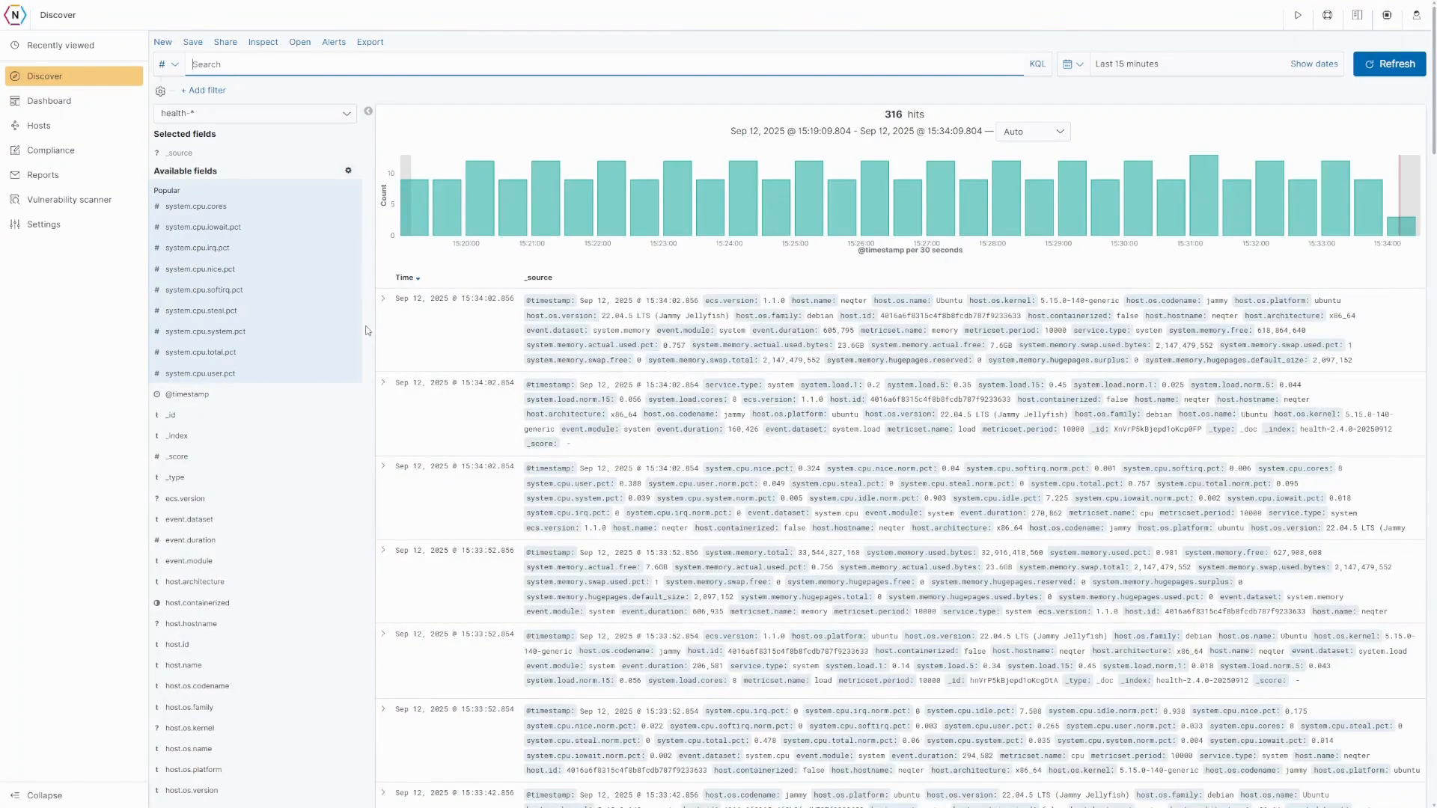
click(314, 124)
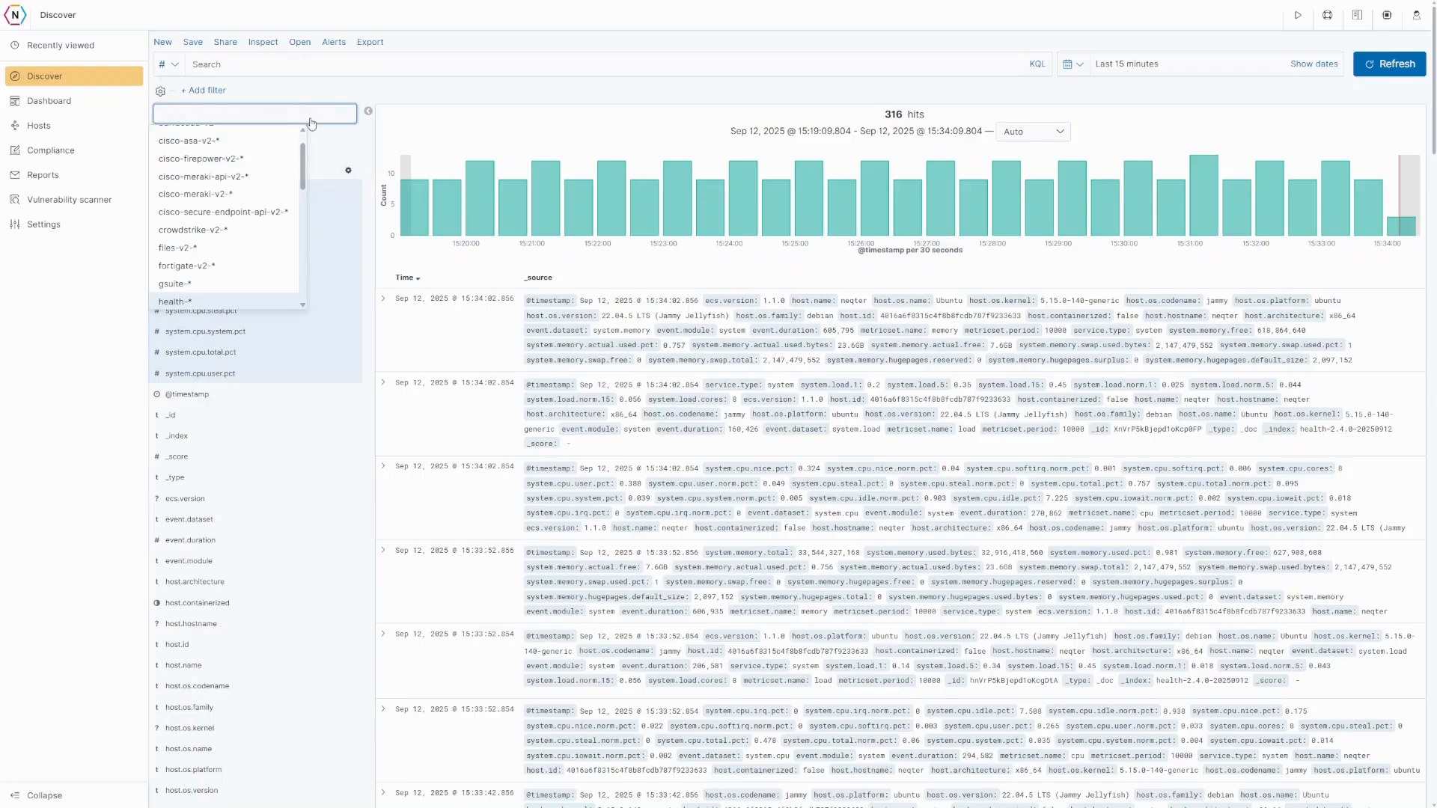
drag(303, 162, 304, 270)
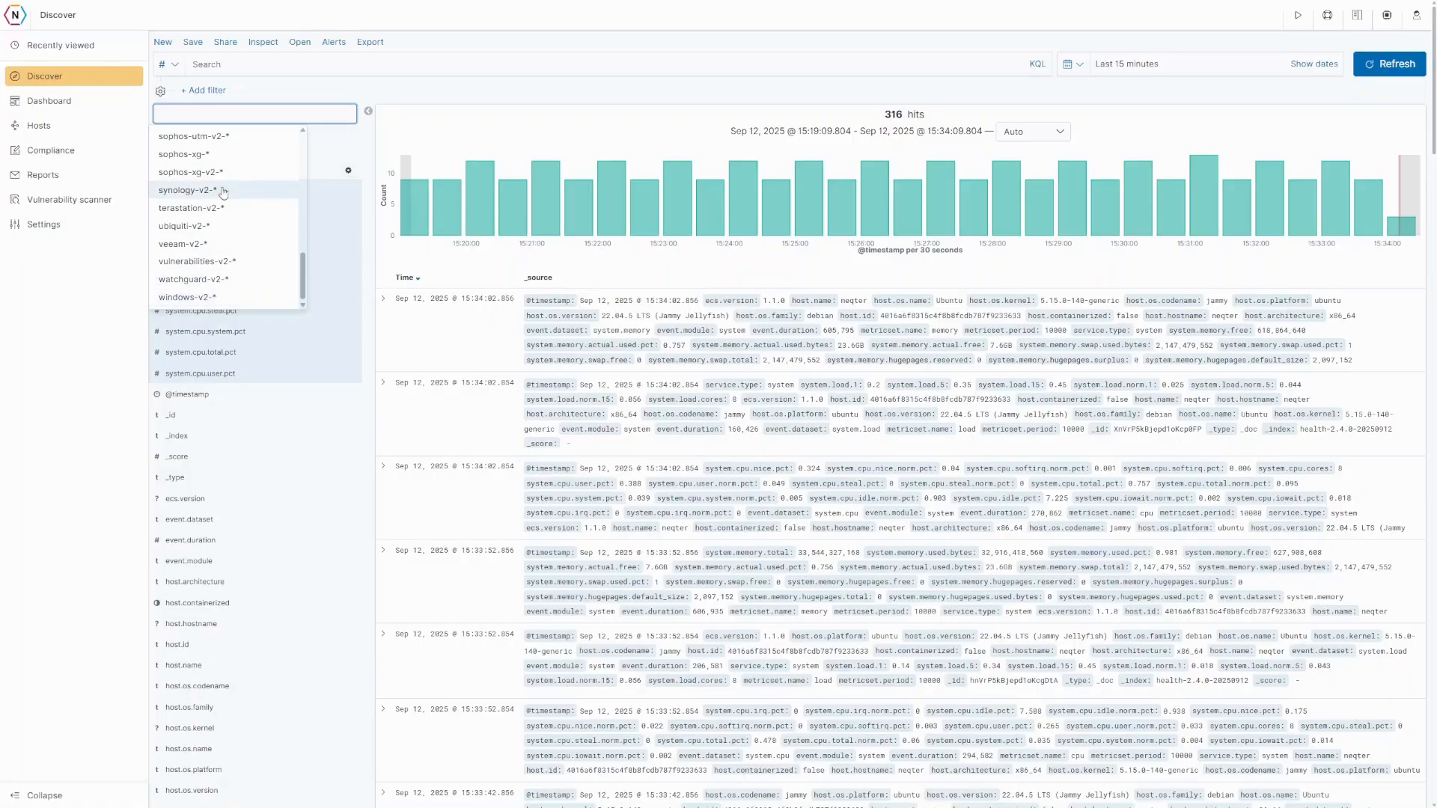
click(222, 300)
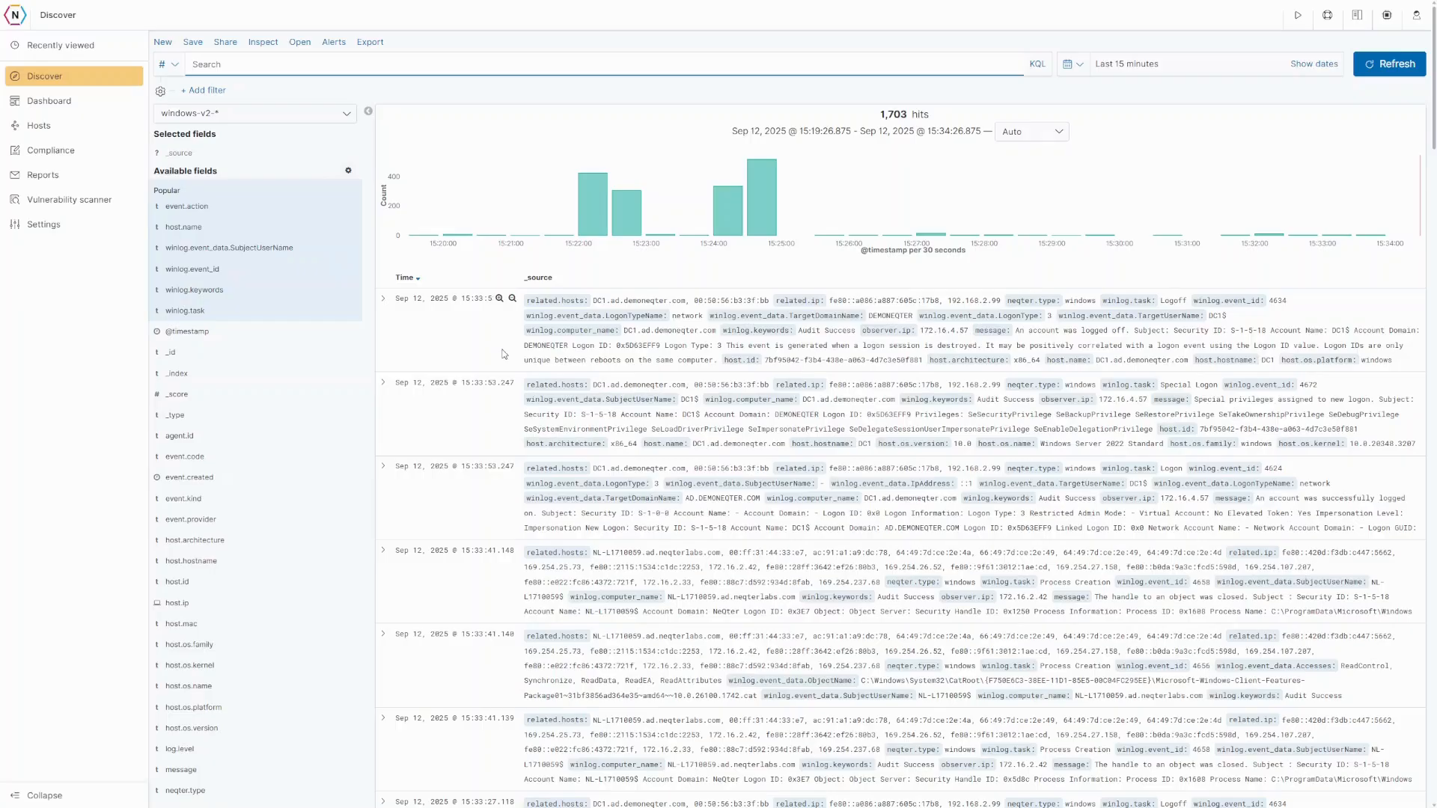
- Expand the newest Logoff event (code 4634 from DC1) and read its full message text
click(383, 300)
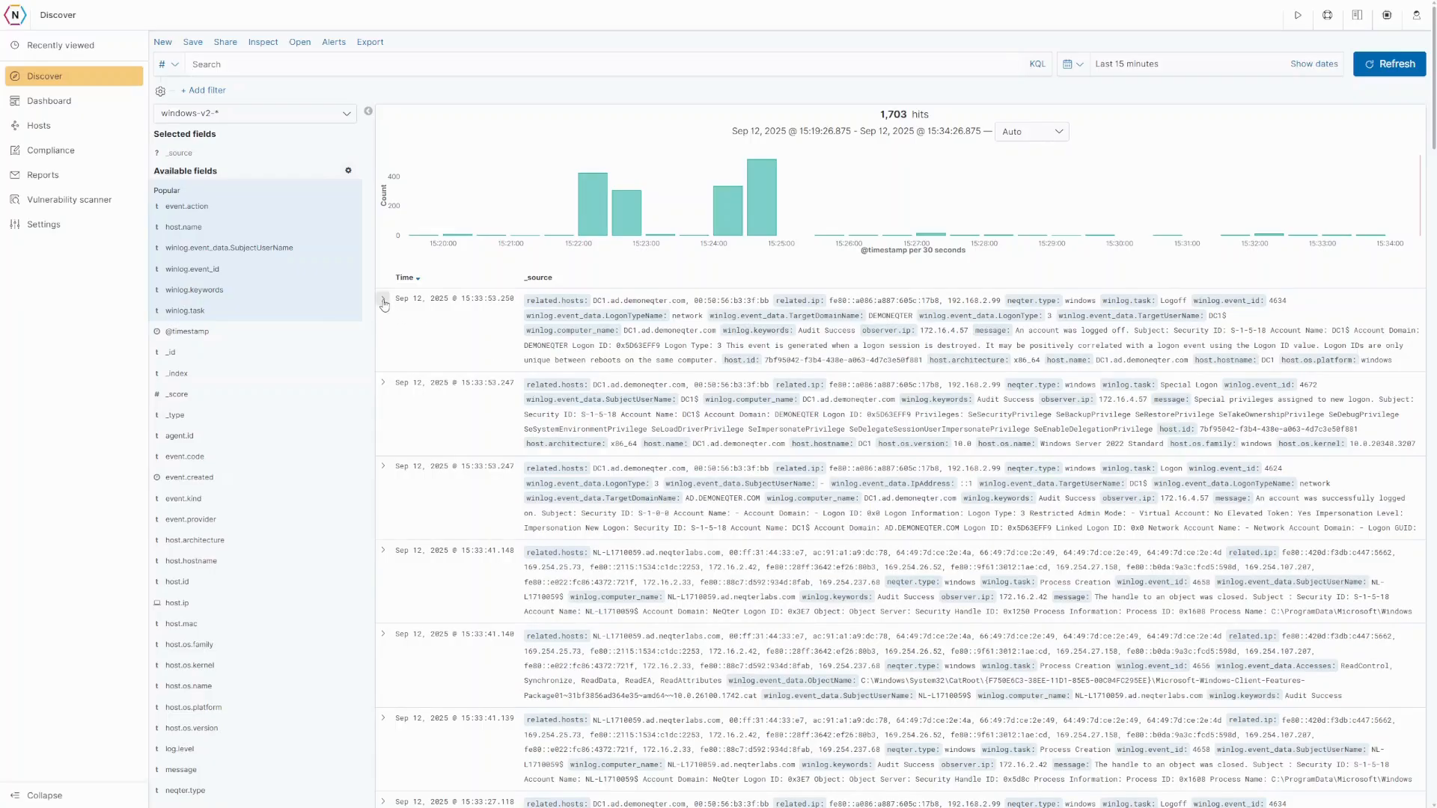
scroll(588, 439, down, 6)
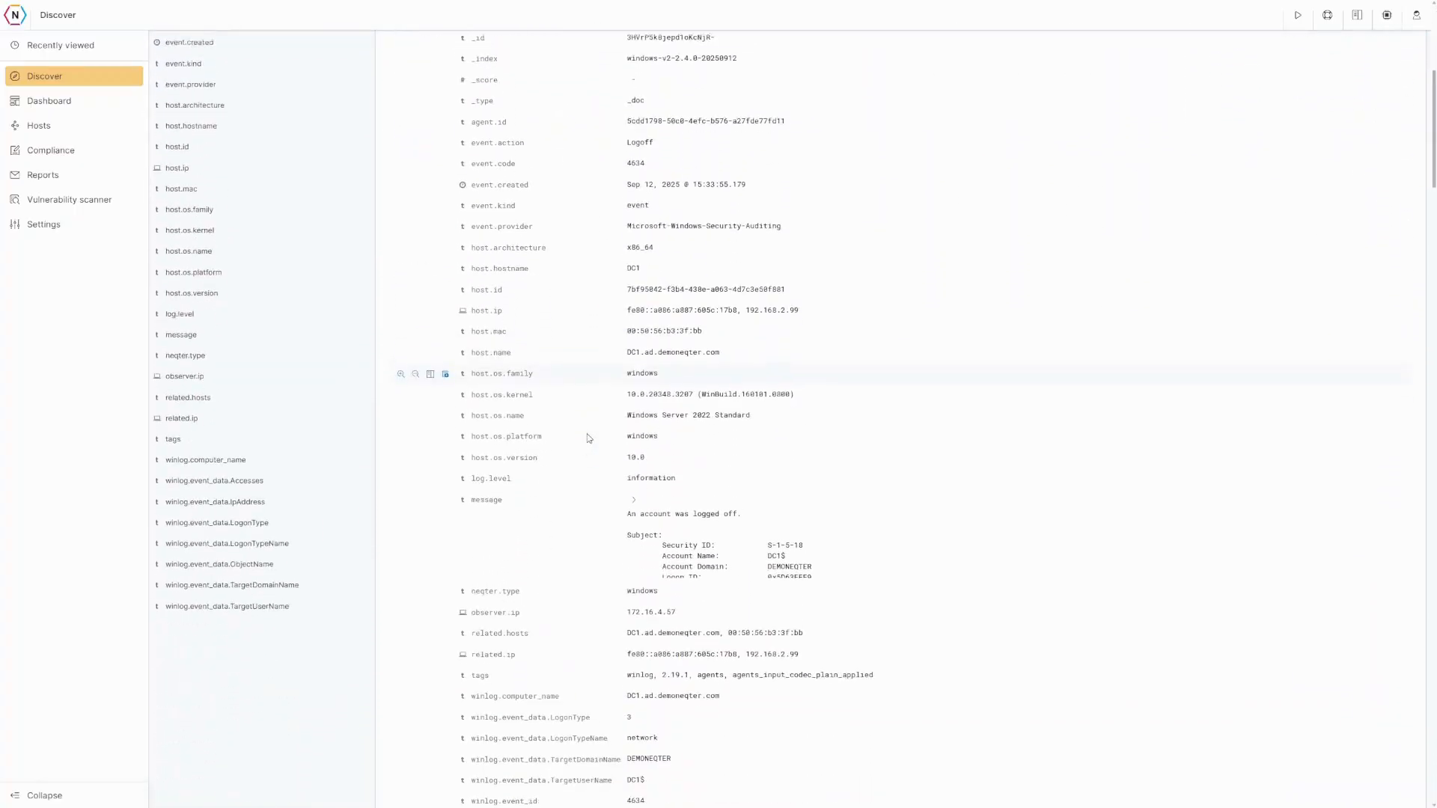
scroll(588, 438, down, 2)
scroll(574, 389, up, 1)
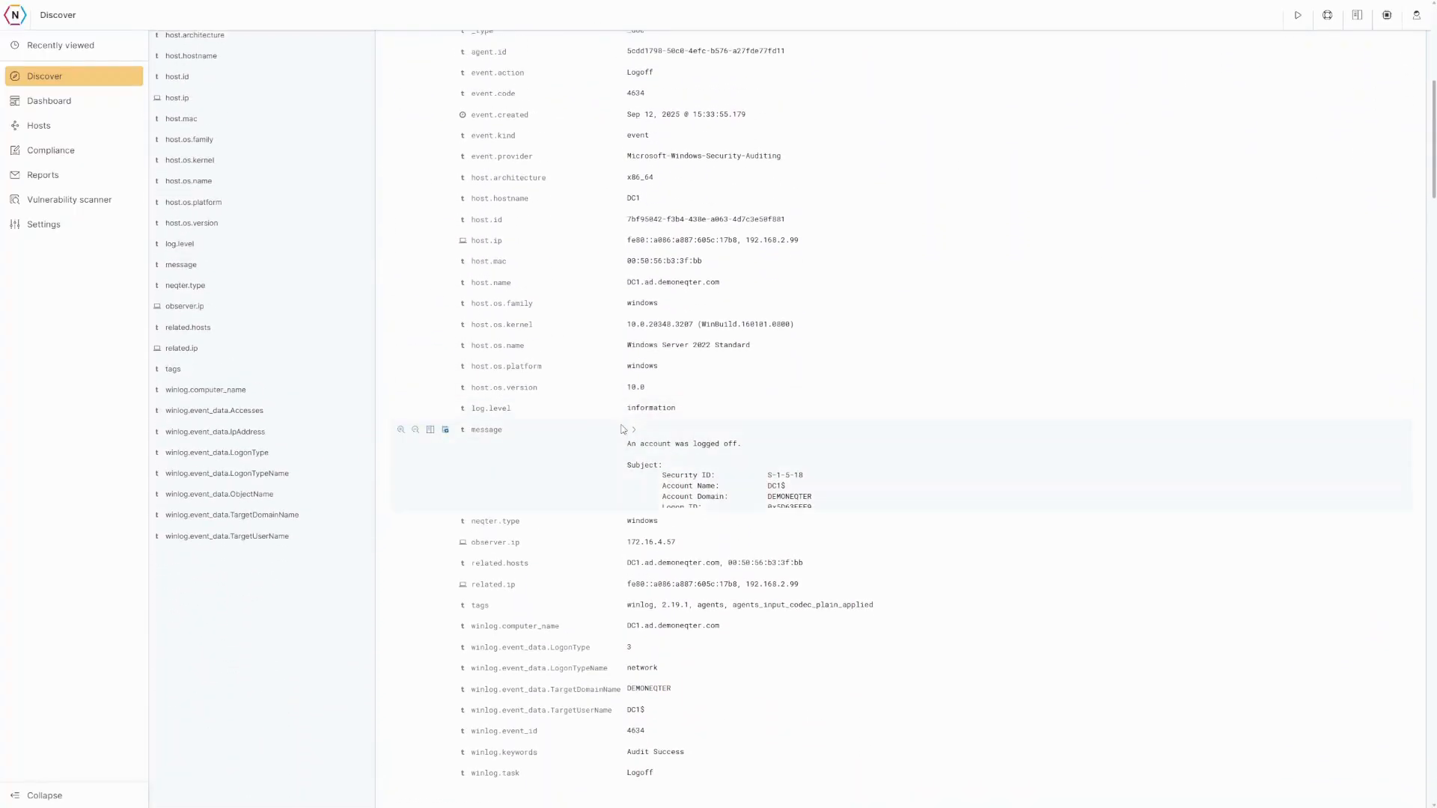
scroll(621, 429, up, 1)
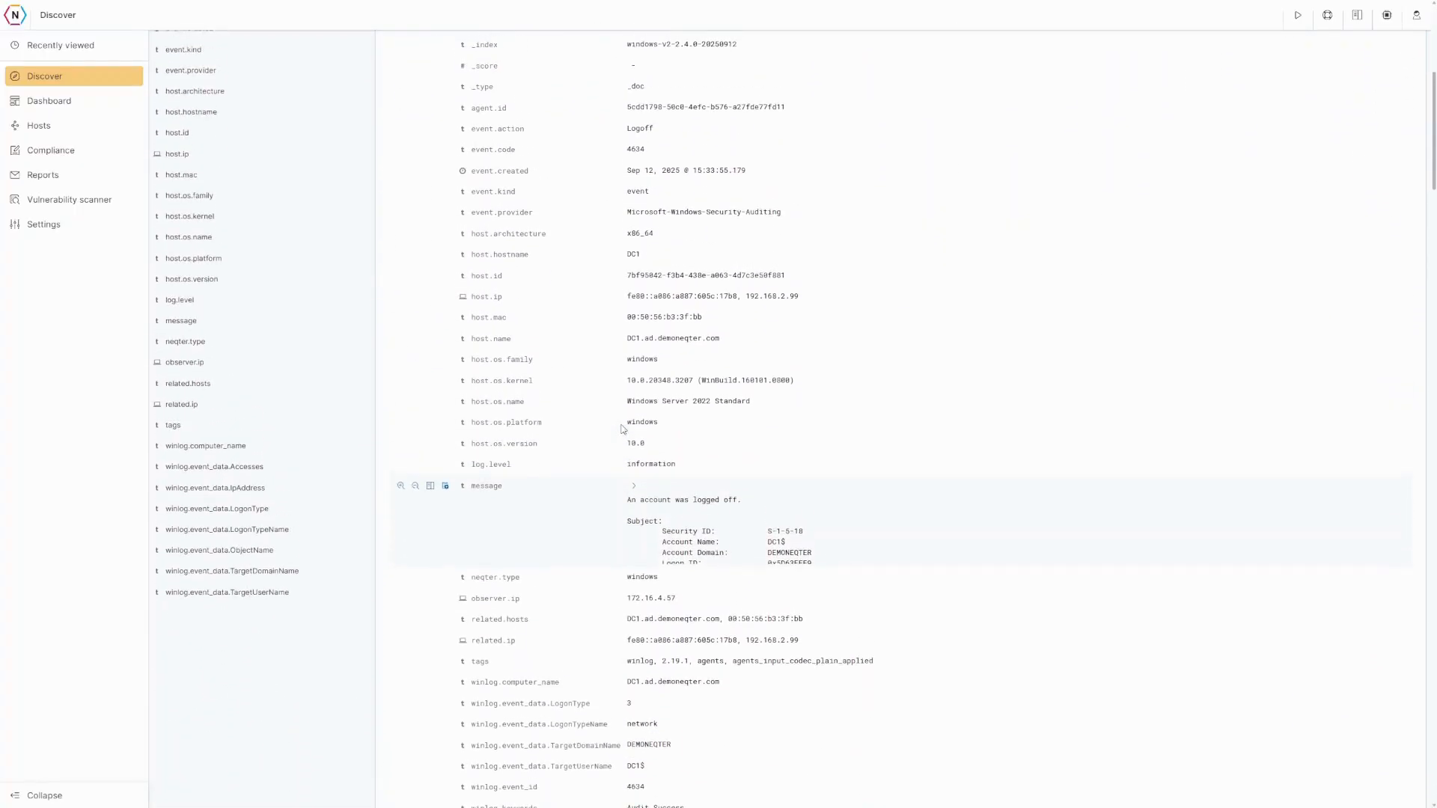
click(633, 487)
scroll(635, 490, down, 2)
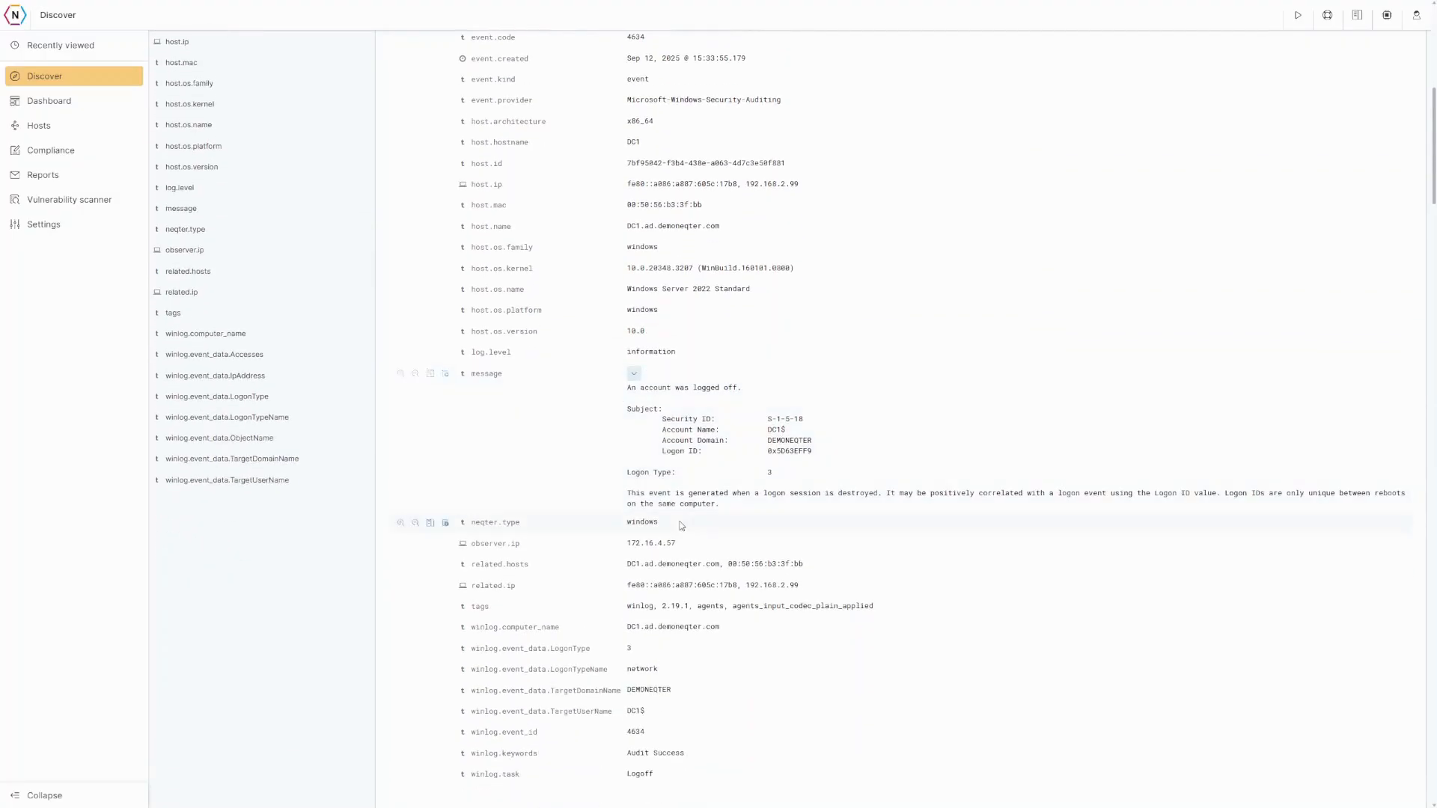
drag(720, 505, 630, 388)
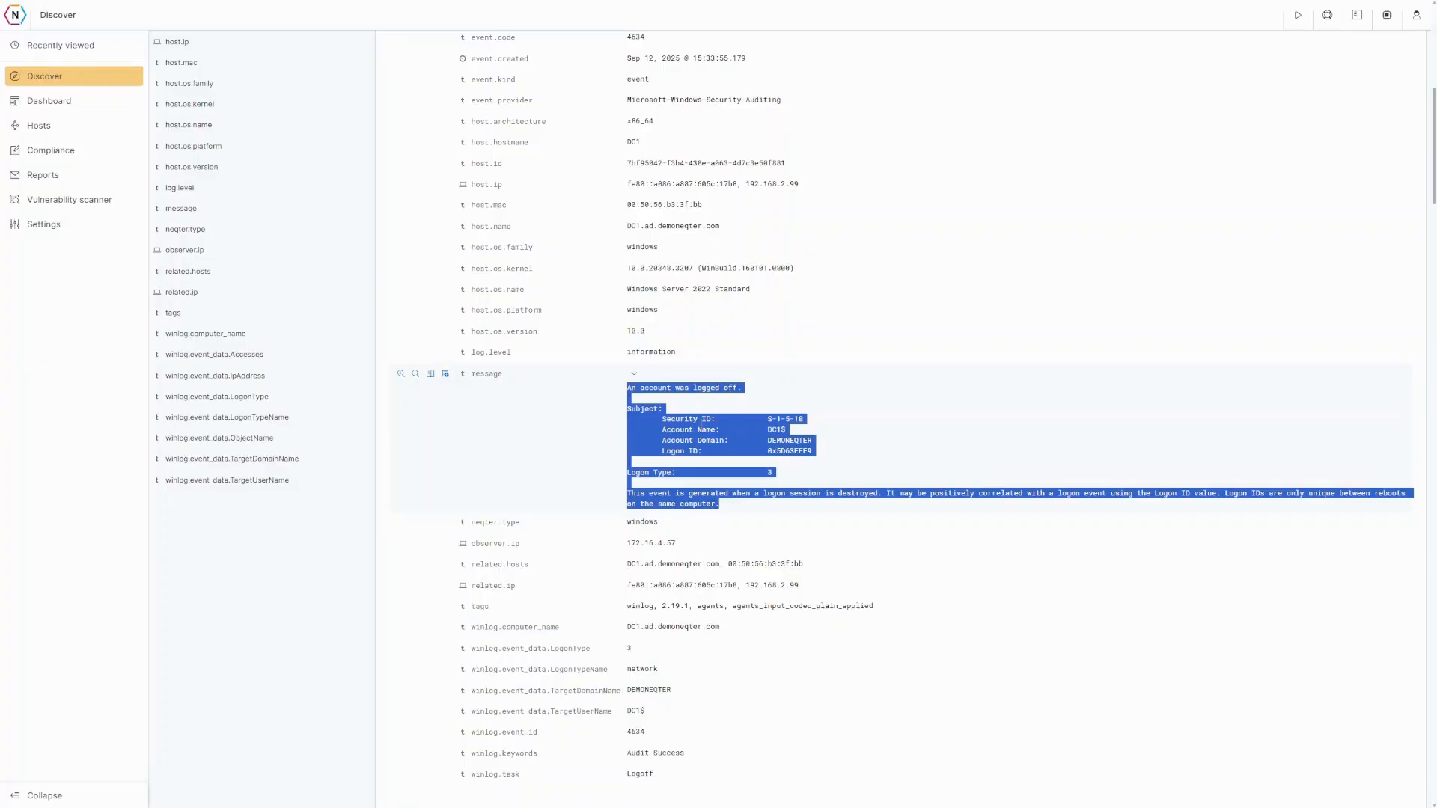
click(617, 394)
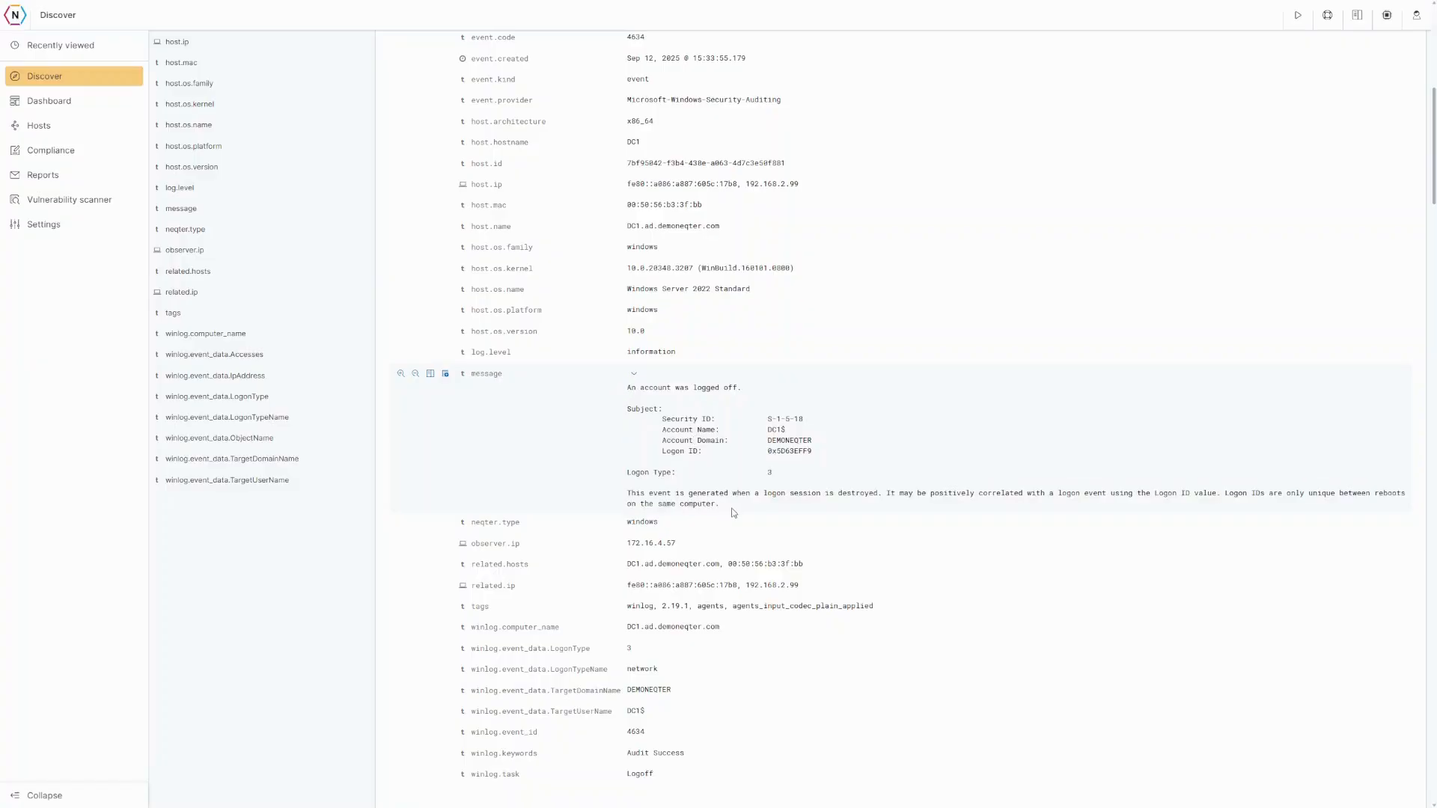
scroll(734, 513, up, 3)
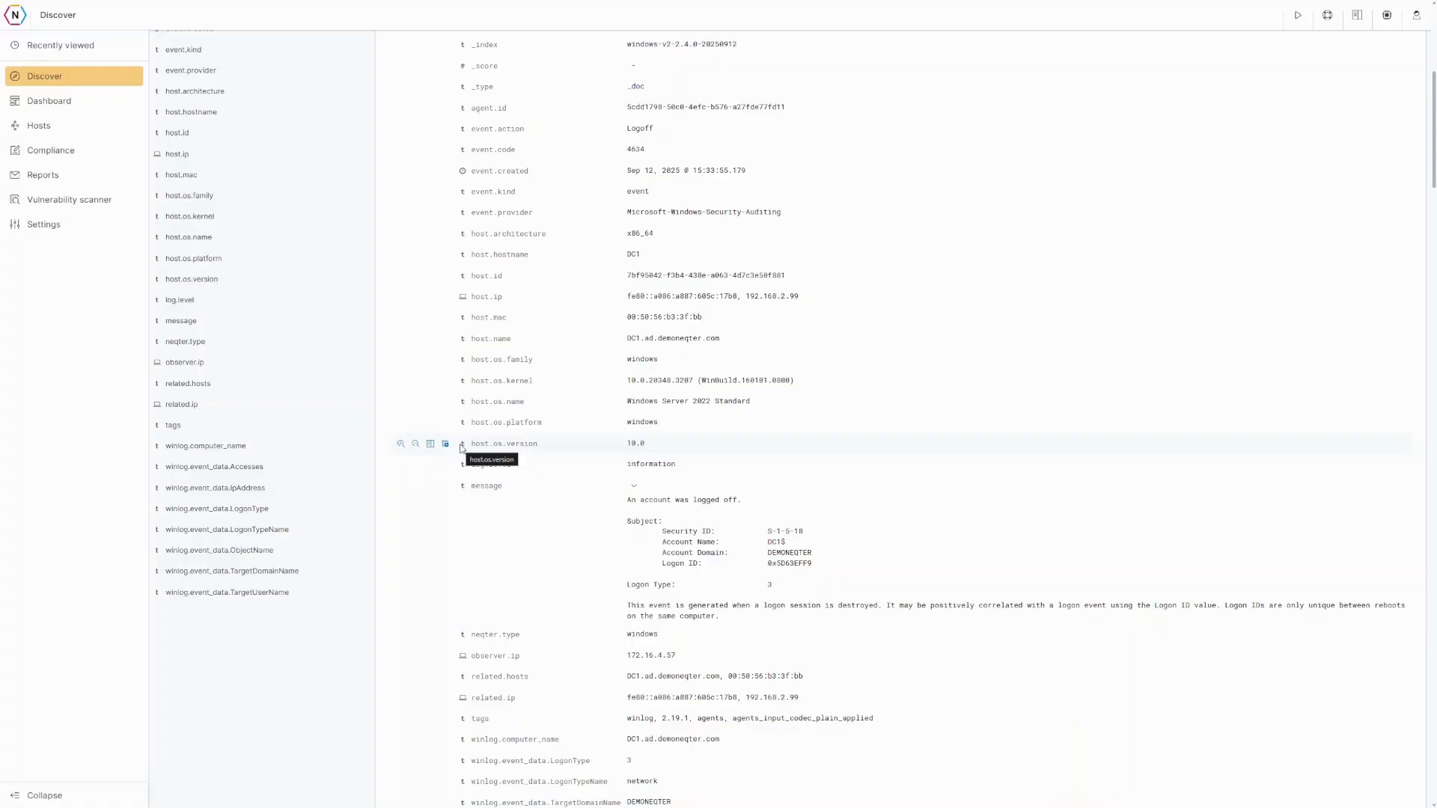
scroll(461, 448, up, 6)
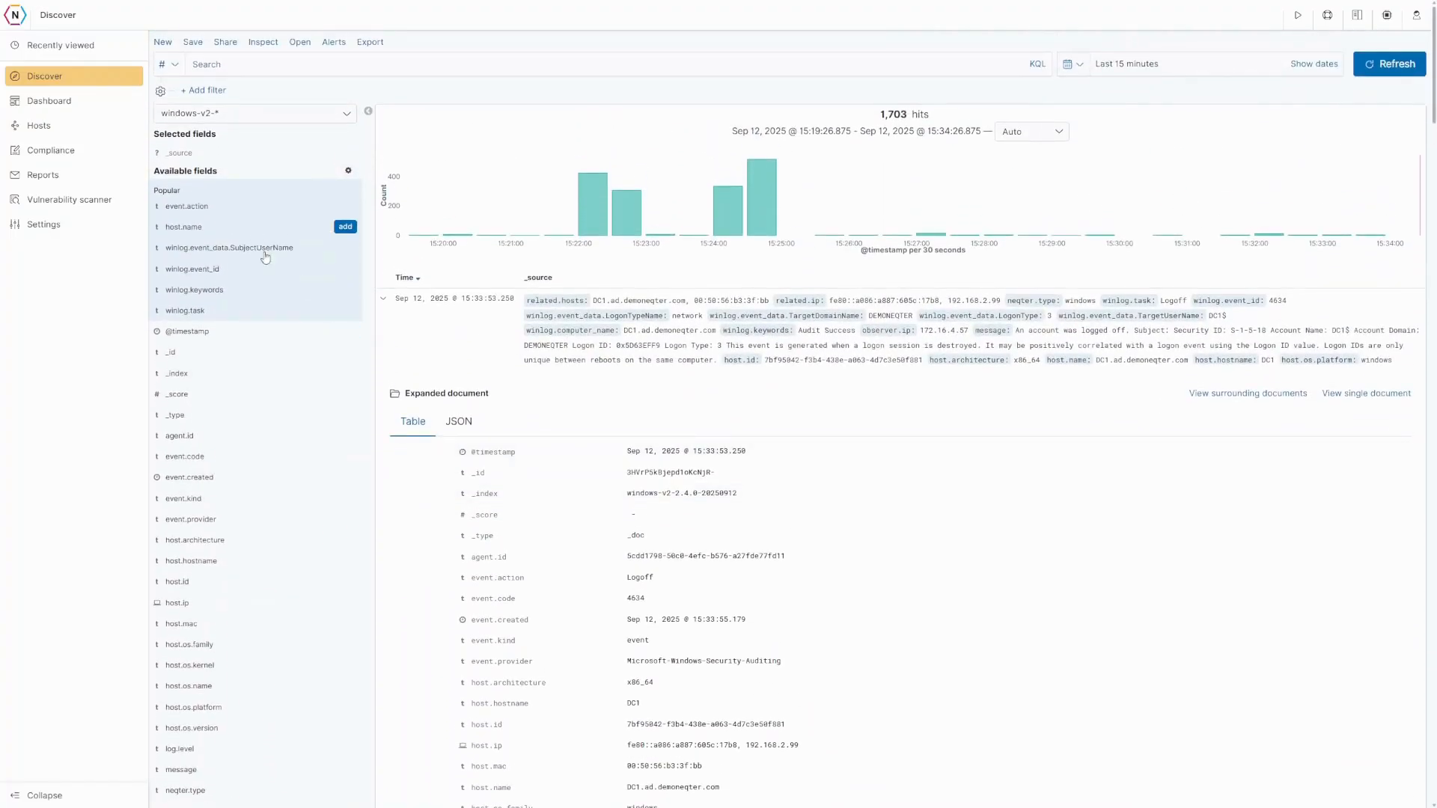
- Open the Windows - Active Directory - All Activity dashboard from Recently viewed
click(72, 106)
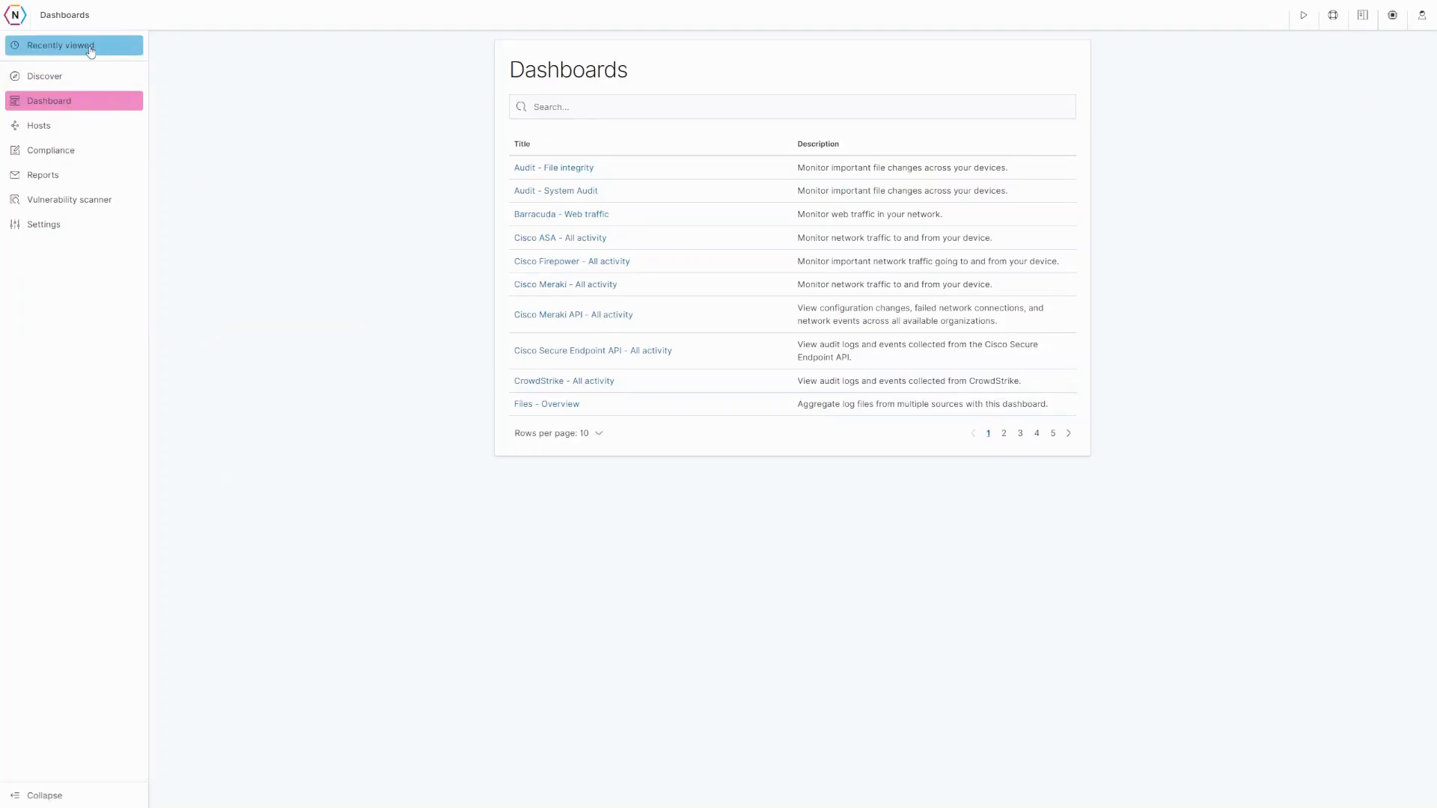
mouse_move(92, 49)
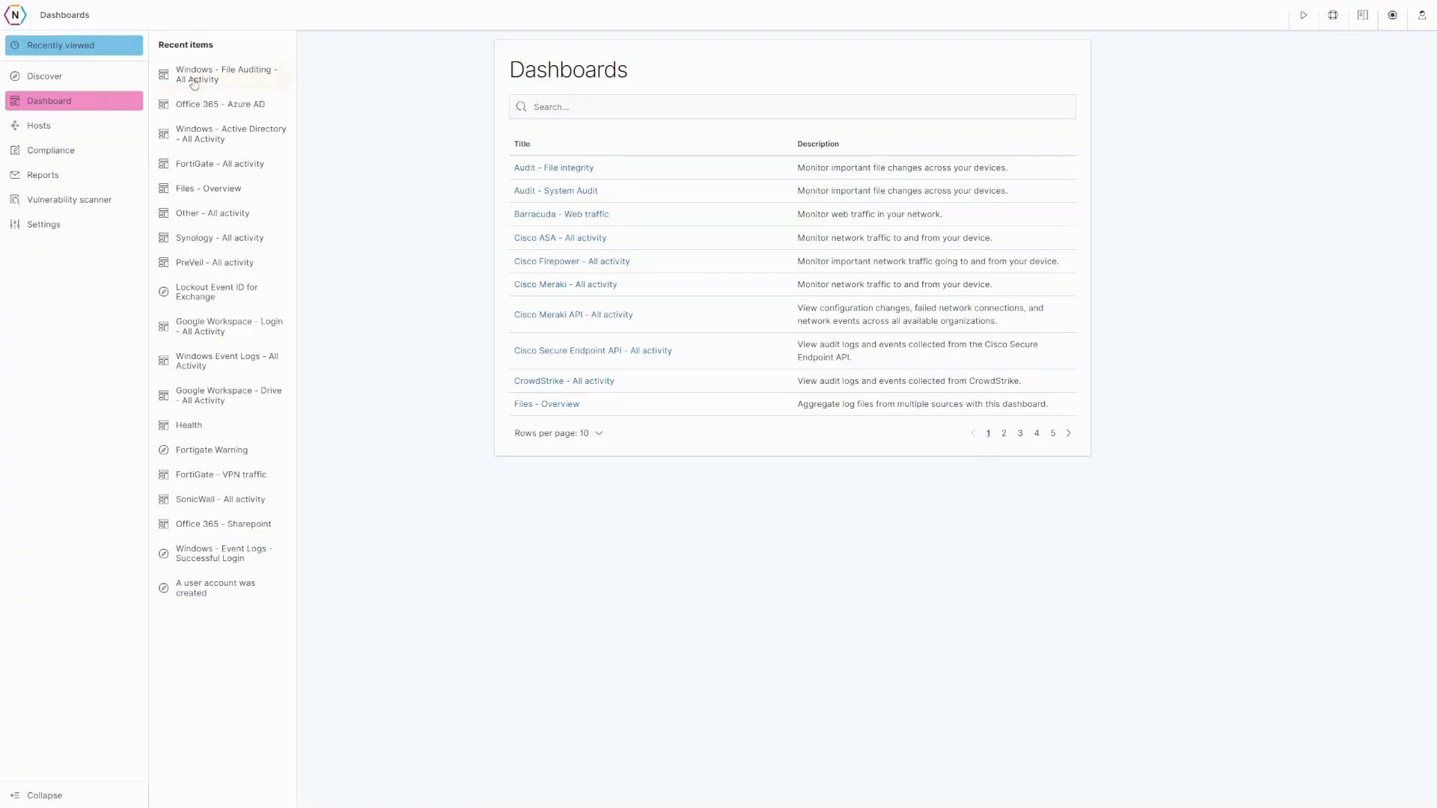
click(217, 135)
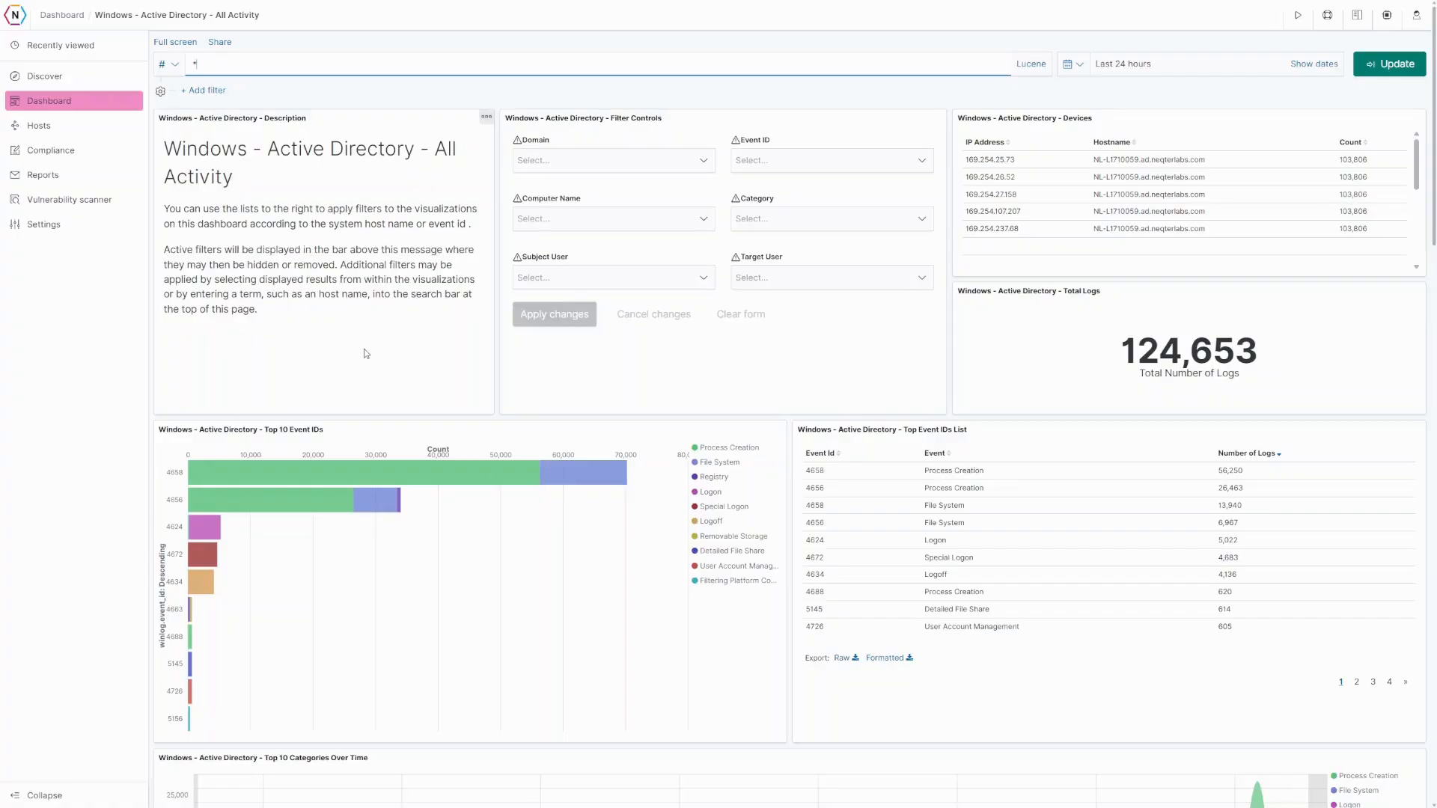
- Narrow the dashboard to the 06:40–07:10 spike, leaving 340 logs, and review its charts
scroll(362, 357, down, 3)
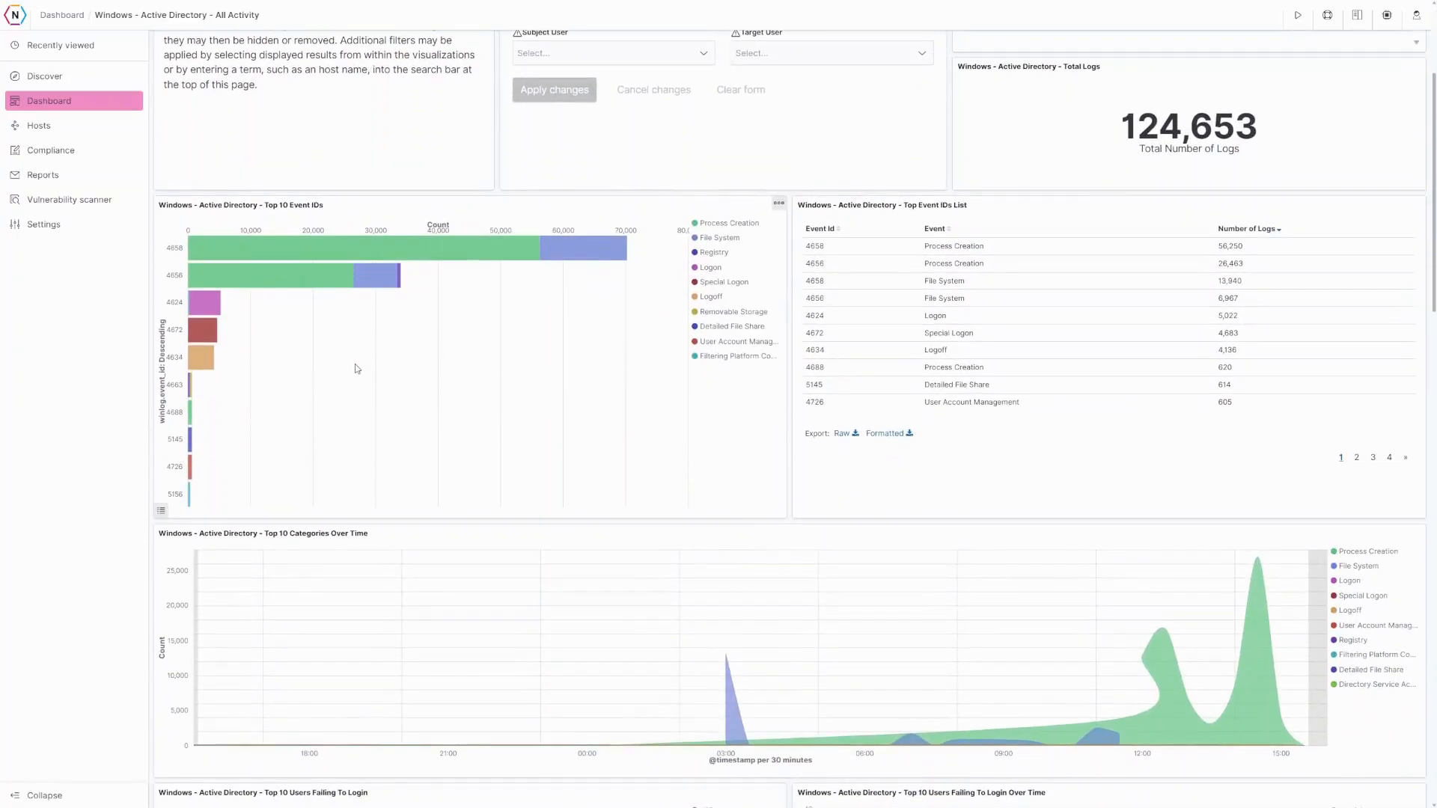
click(920, 704)
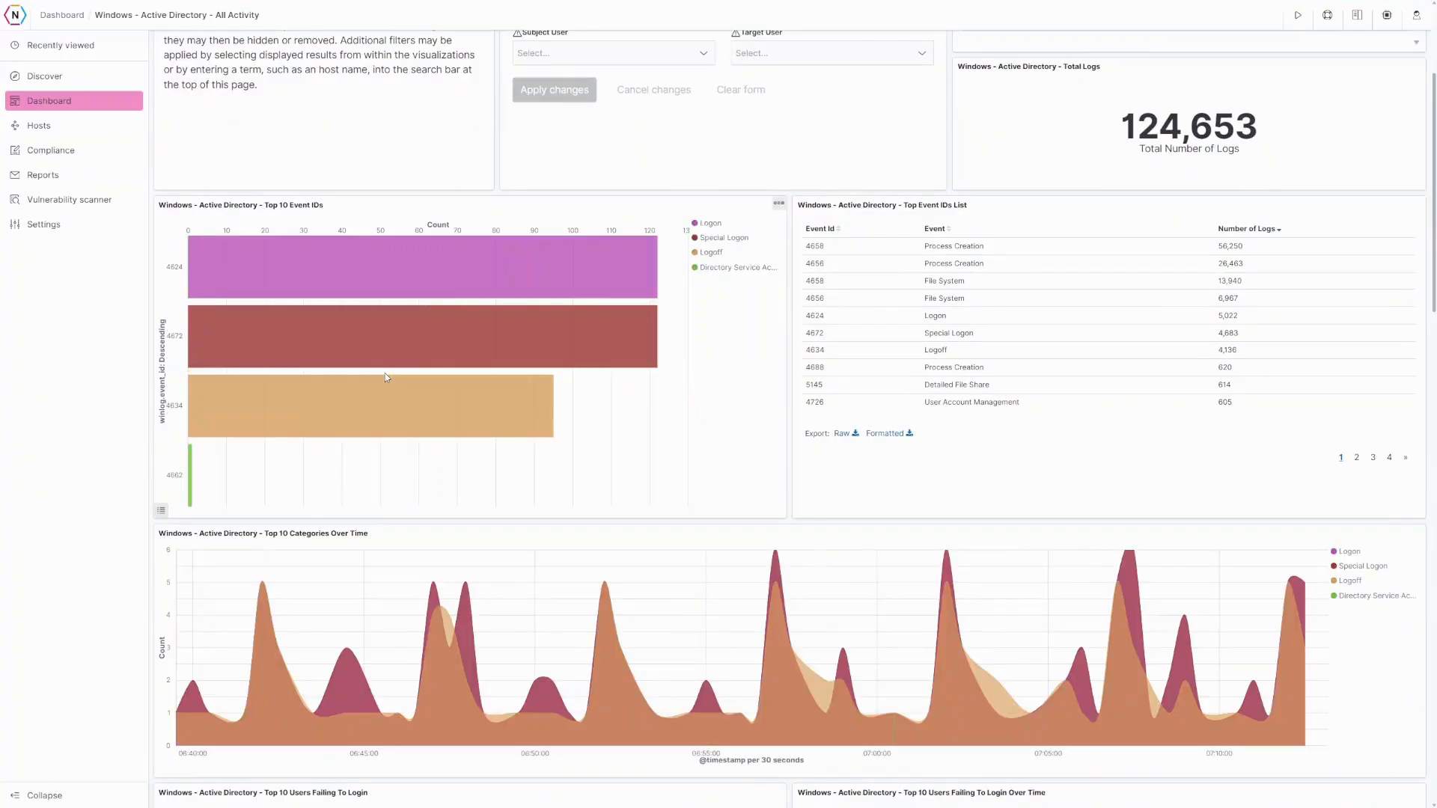
scroll(392, 375, up, 3)
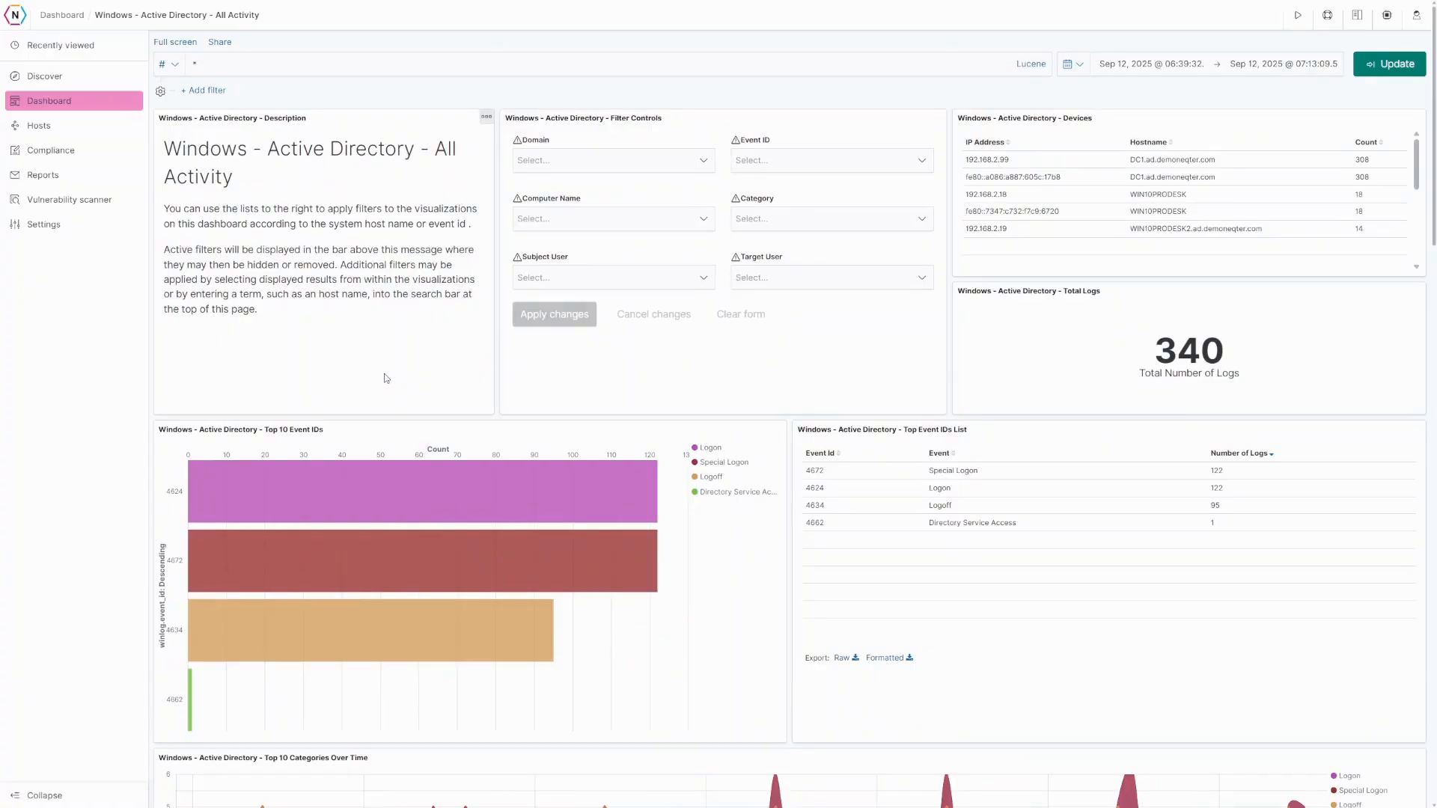
scroll(385, 378, down, 3)
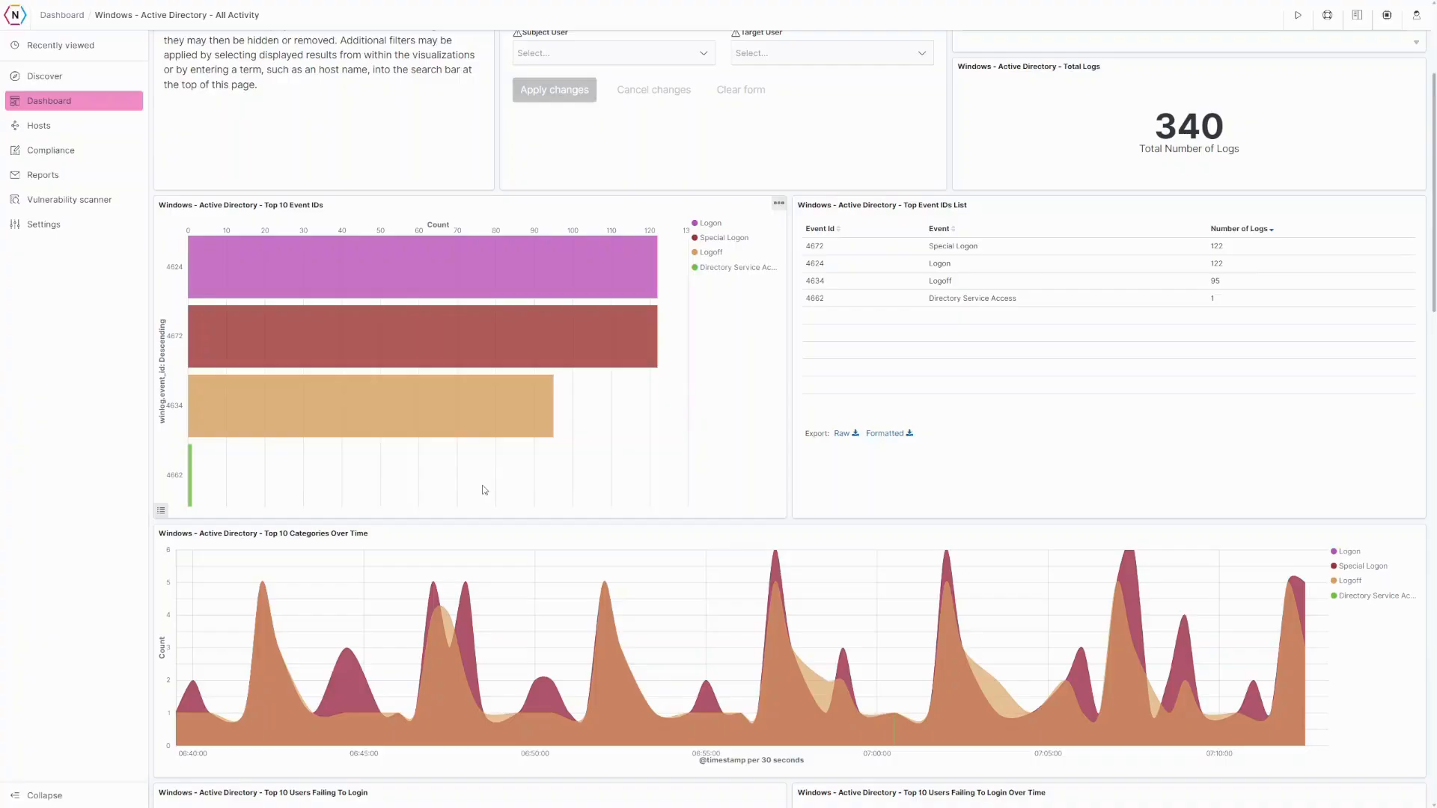
scroll(484, 491, down, 6)
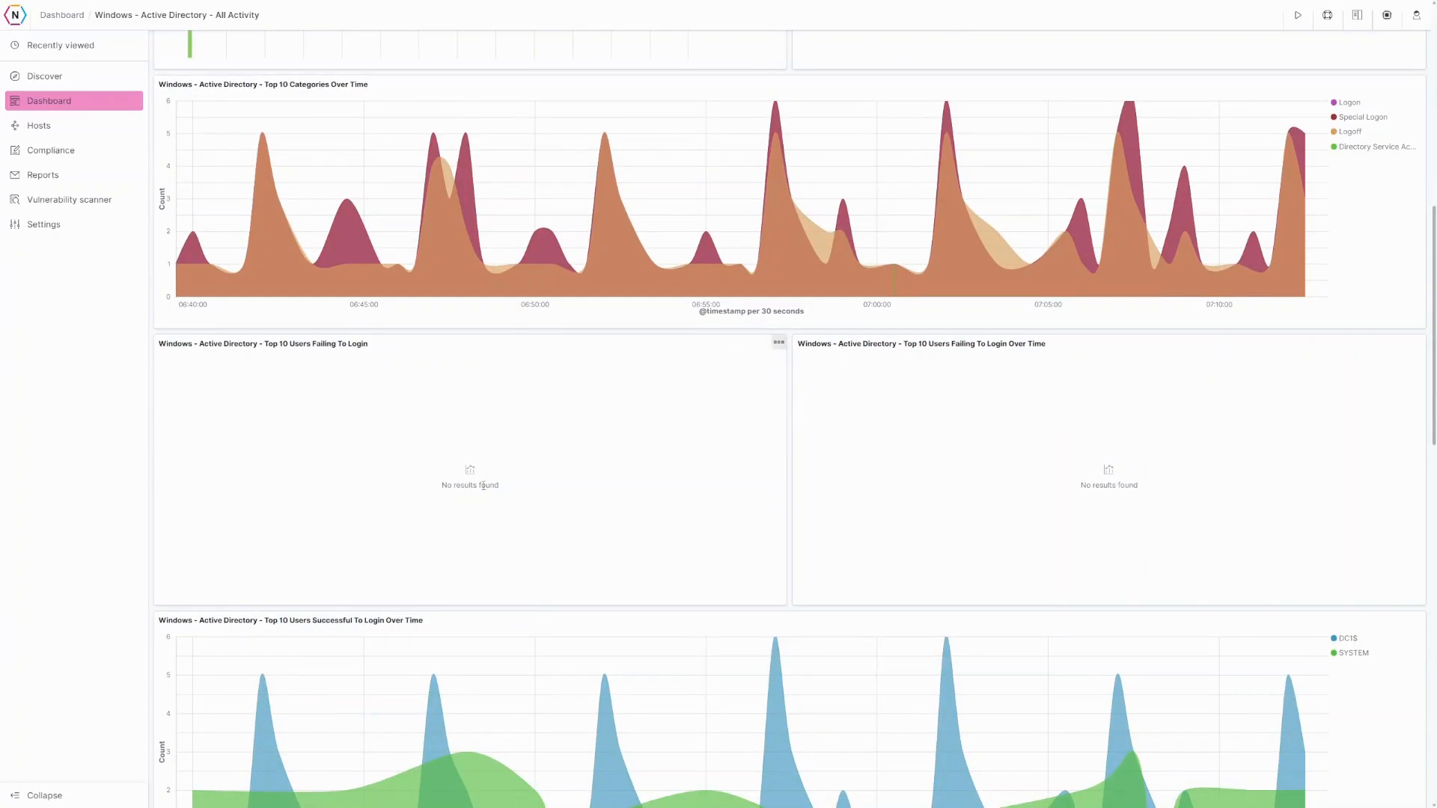
scroll(483, 486, down, 7)
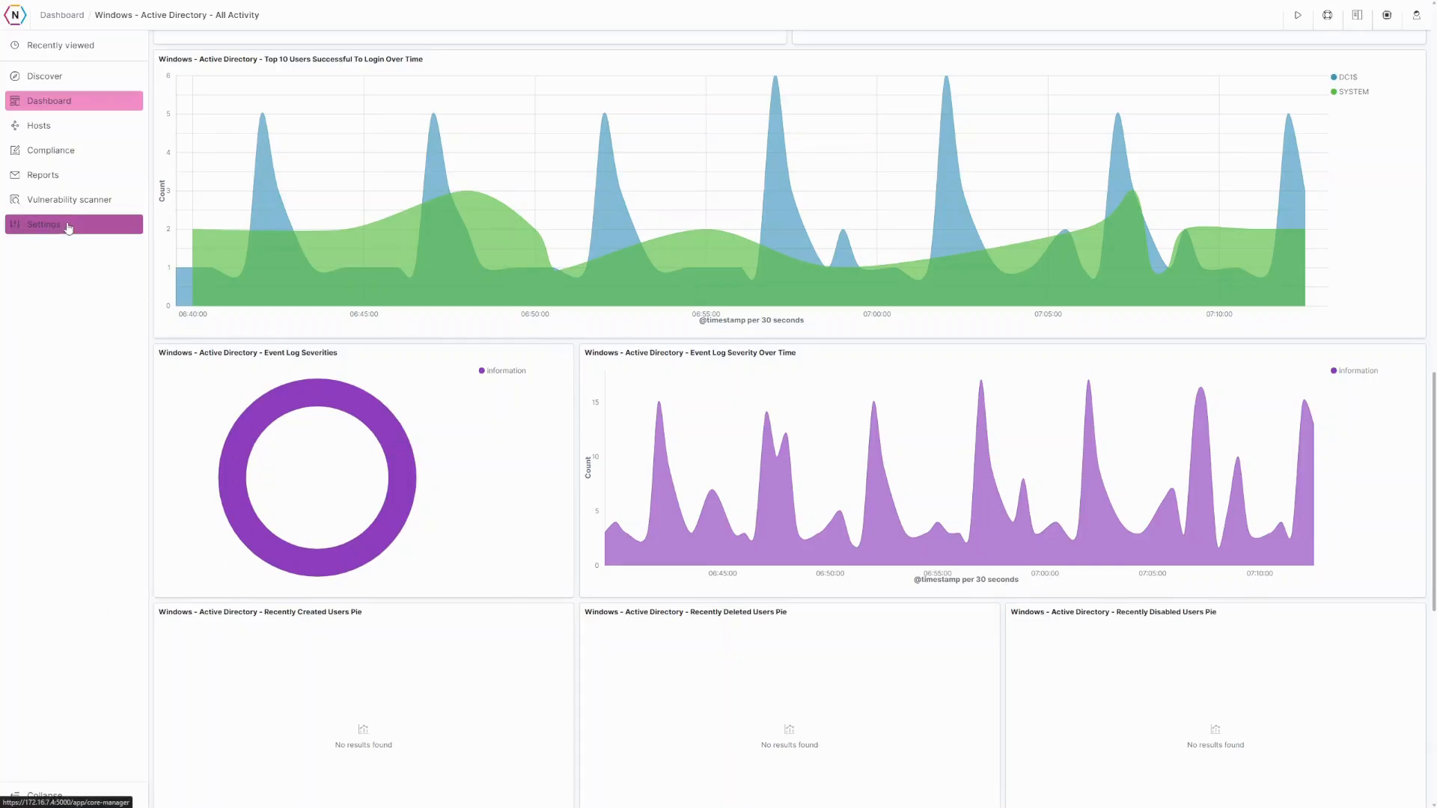
- Go to Settings, open the Syslog inputs page and start a new input
click(68, 227)
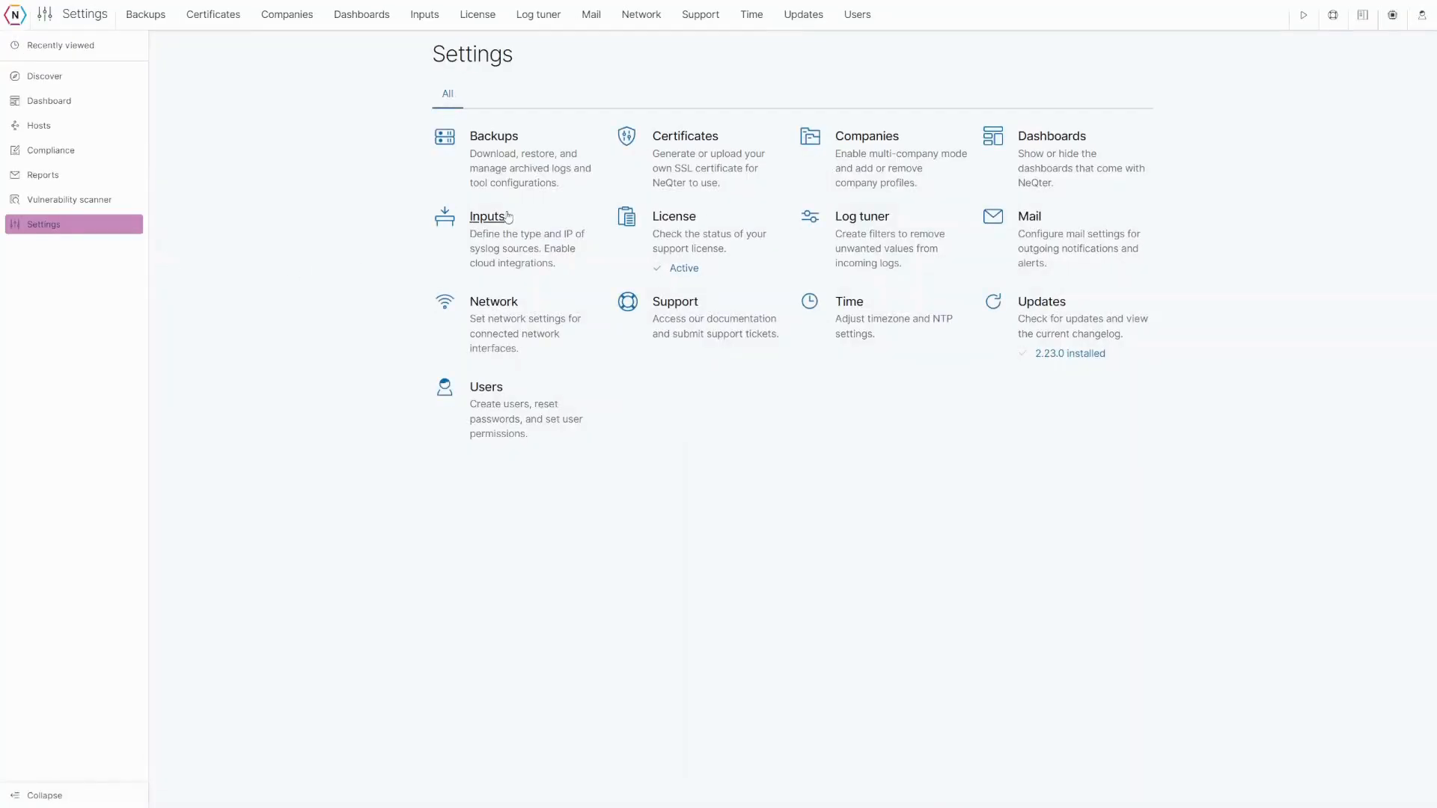
click(487, 219)
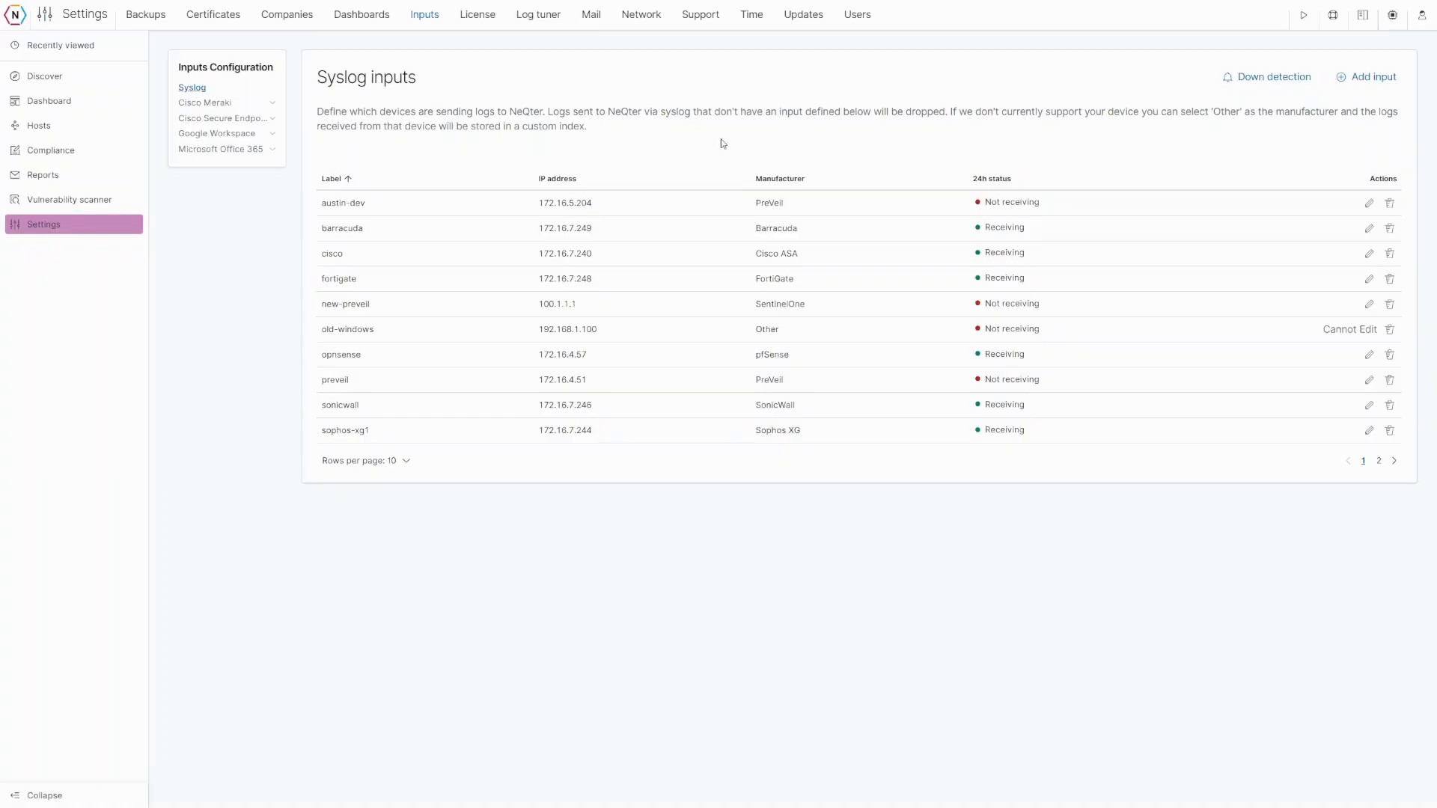
click(1373, 79)
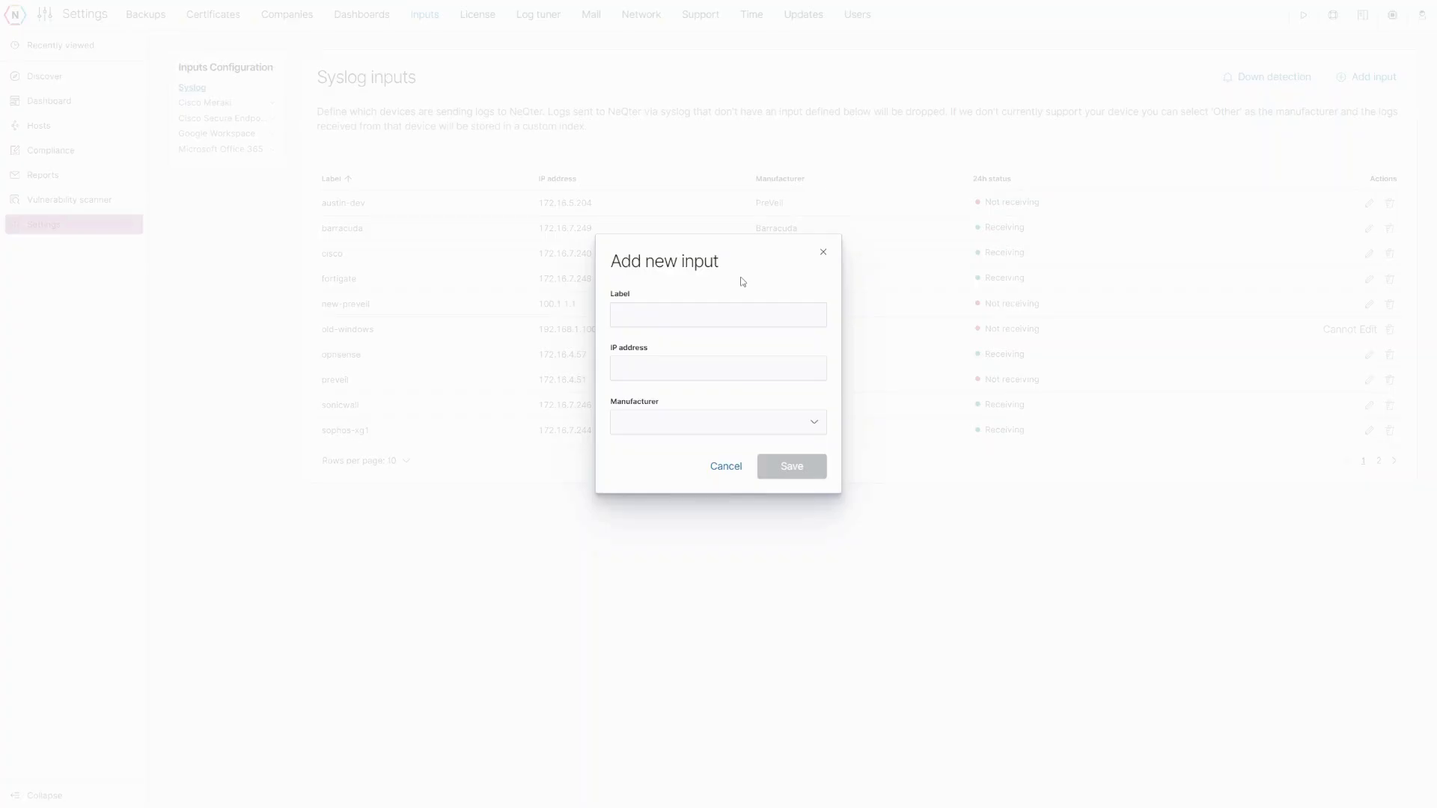
- Enter the label New-Sonicwall and the IP address 200.1.1.1 for the new input
click(671, 317)
text(New-Sonicwall)
key(Tab)
text(200.1.1.1)
- Set the manufacturer to SonicWall instead of Other and save the input
click(816, 425)
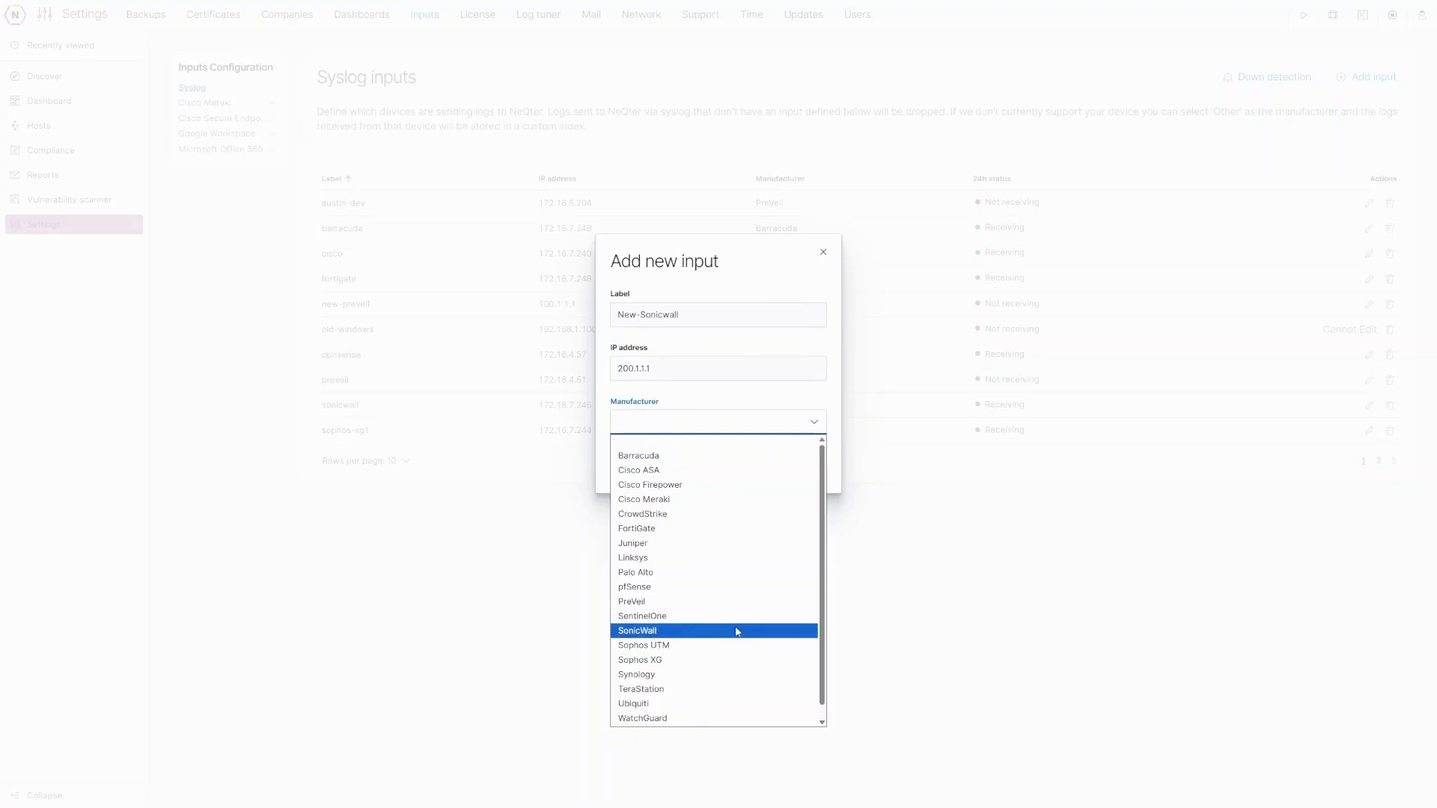
scroll(731, 625, down, 1)
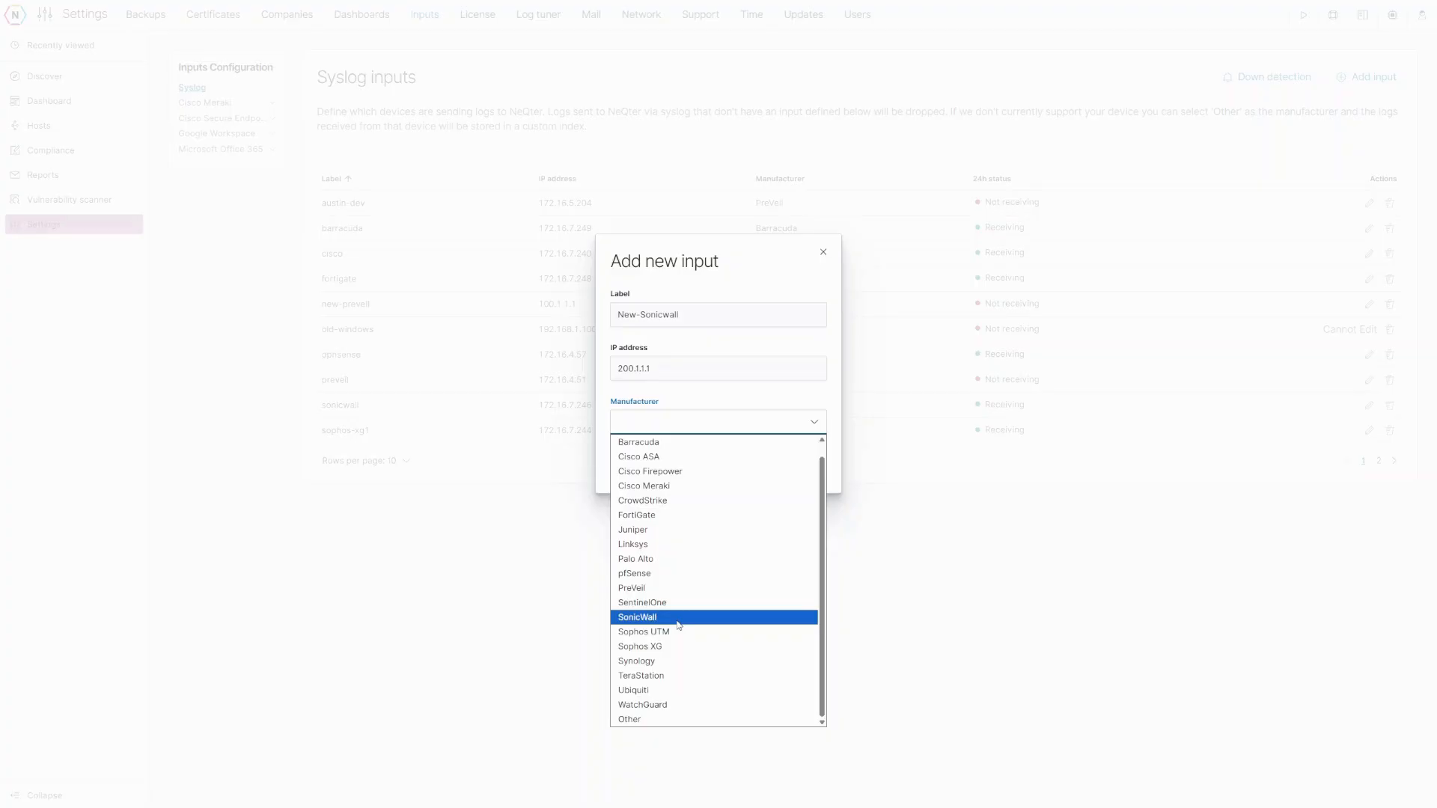
click(687, 721)
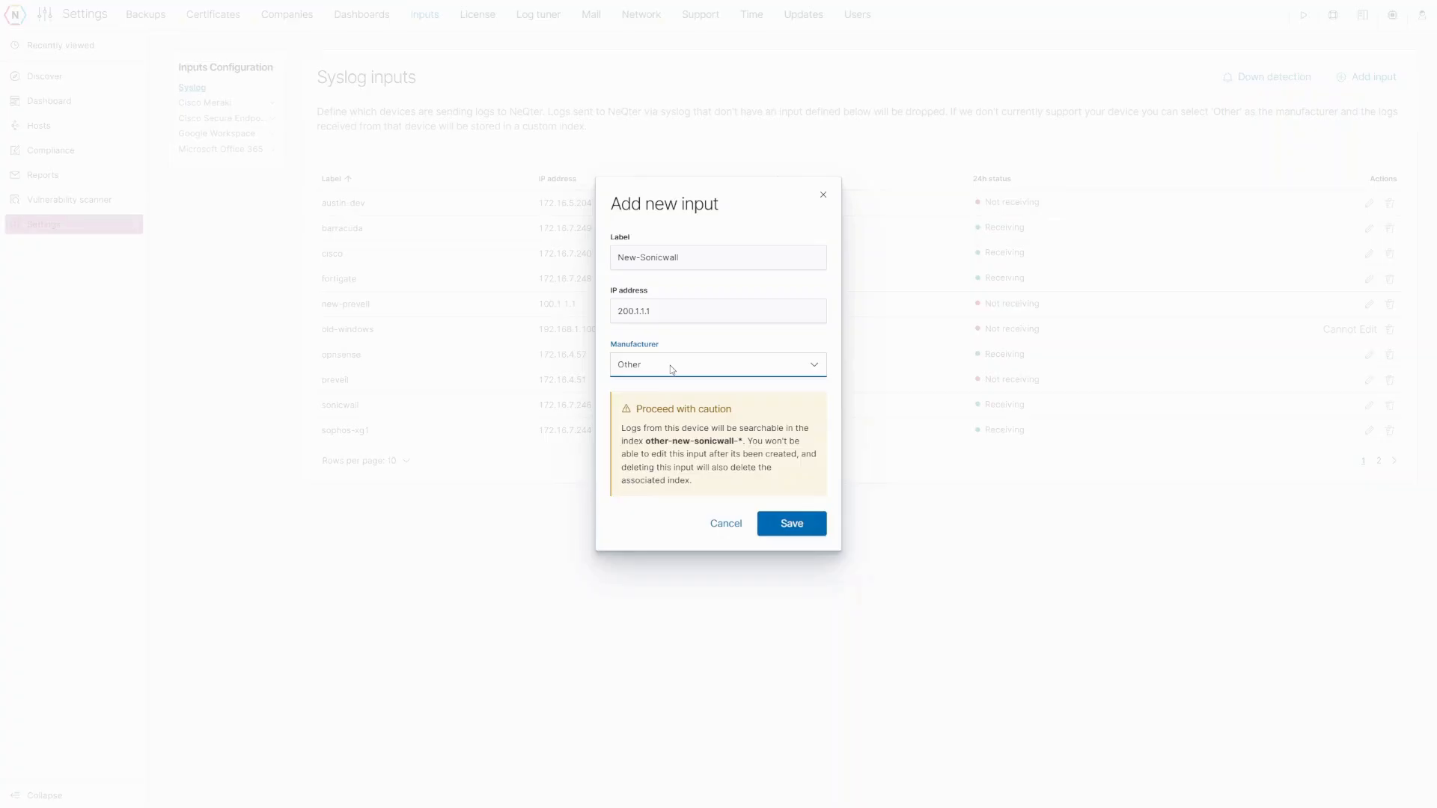
click(678, 374)
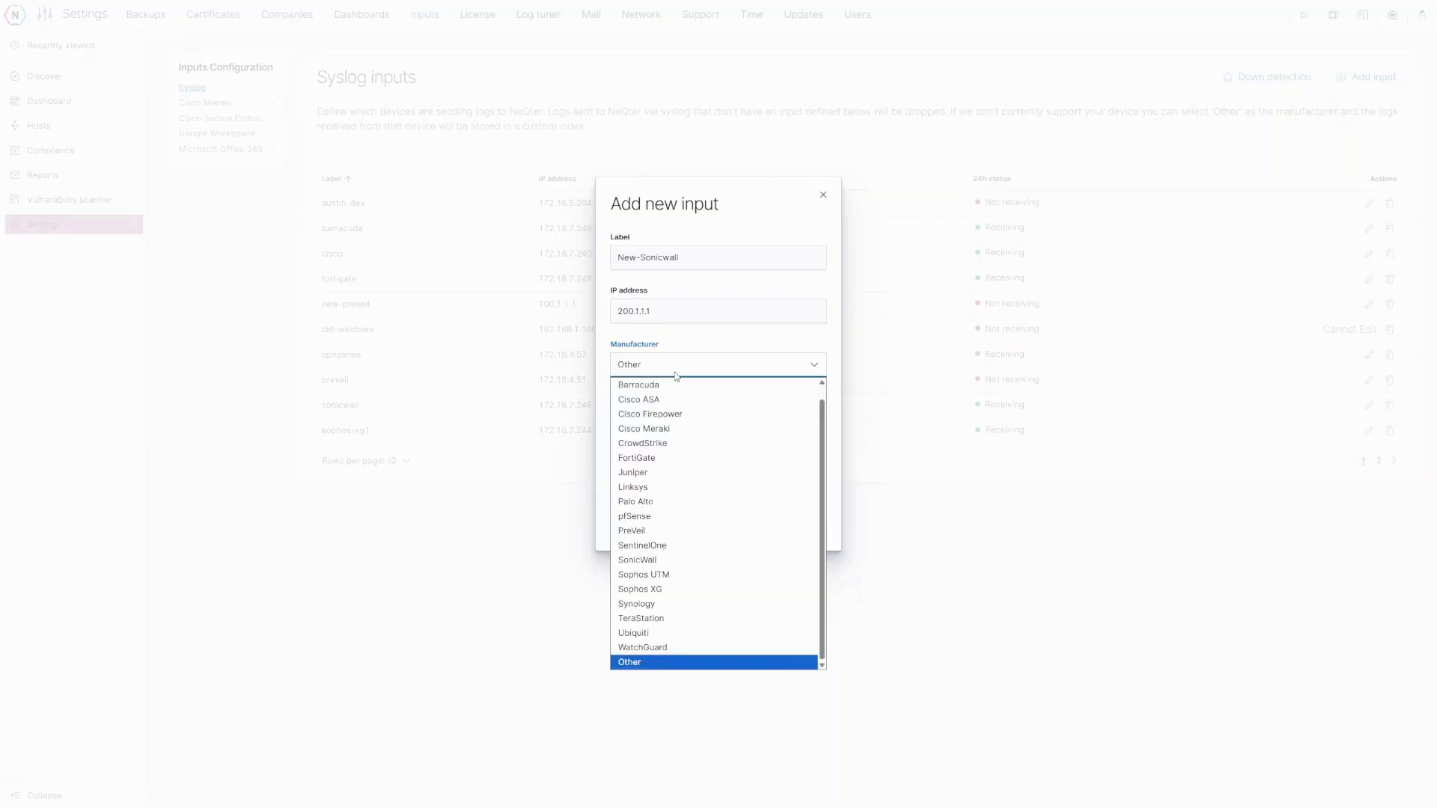
click(660, 563)
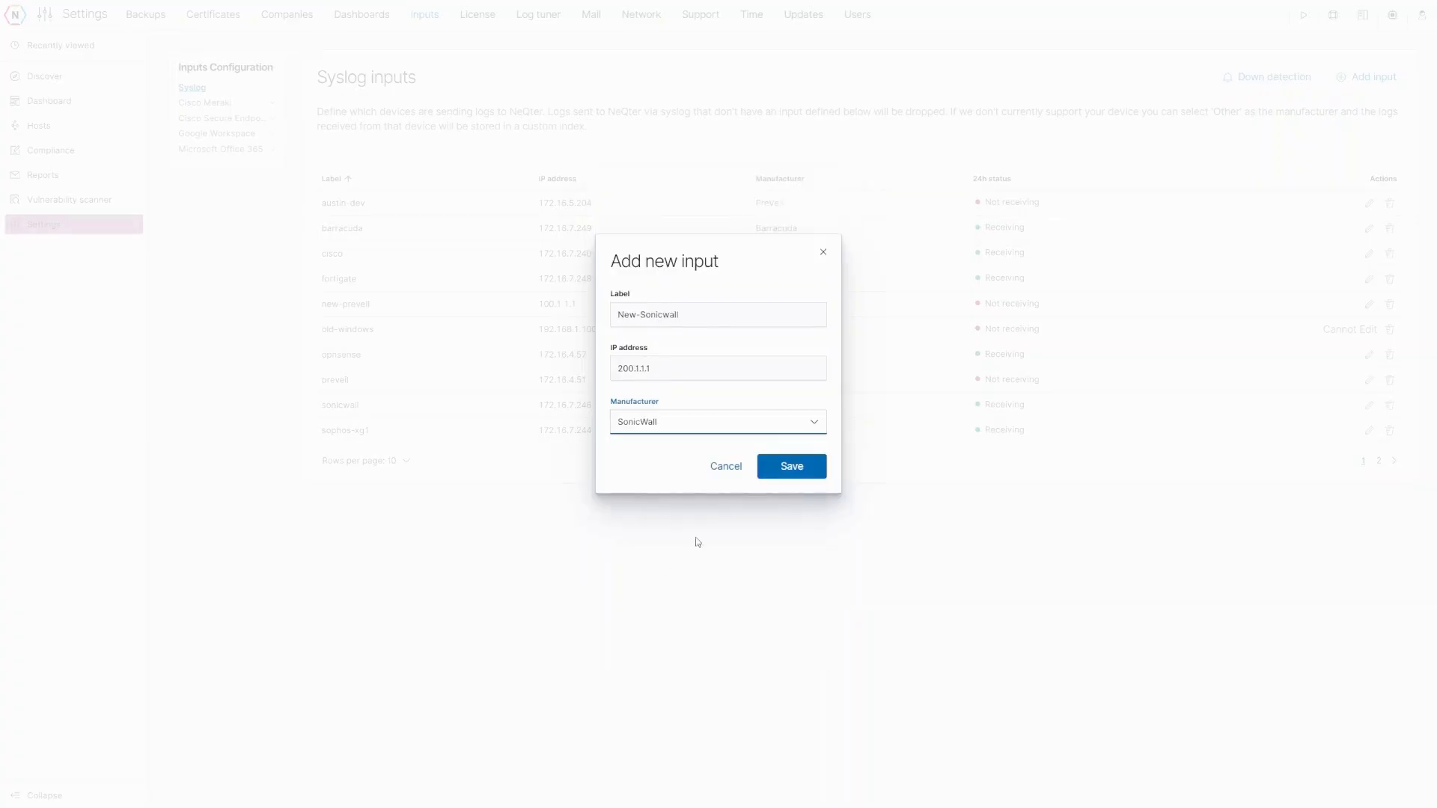
click(811, 470)
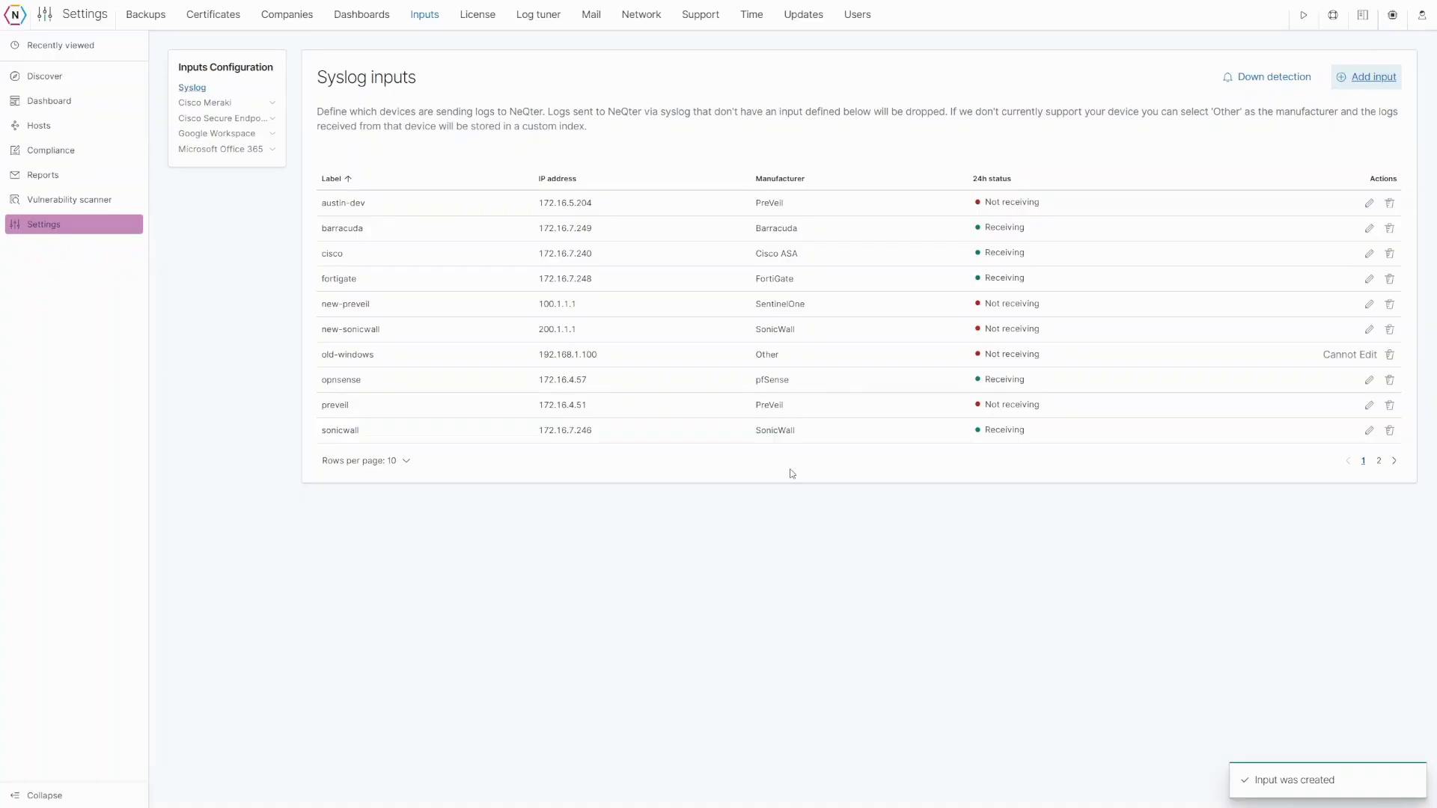
- Show 25 inputs per page and check new-sonicwall's 24h status reading Not receiving
click(394, 463)
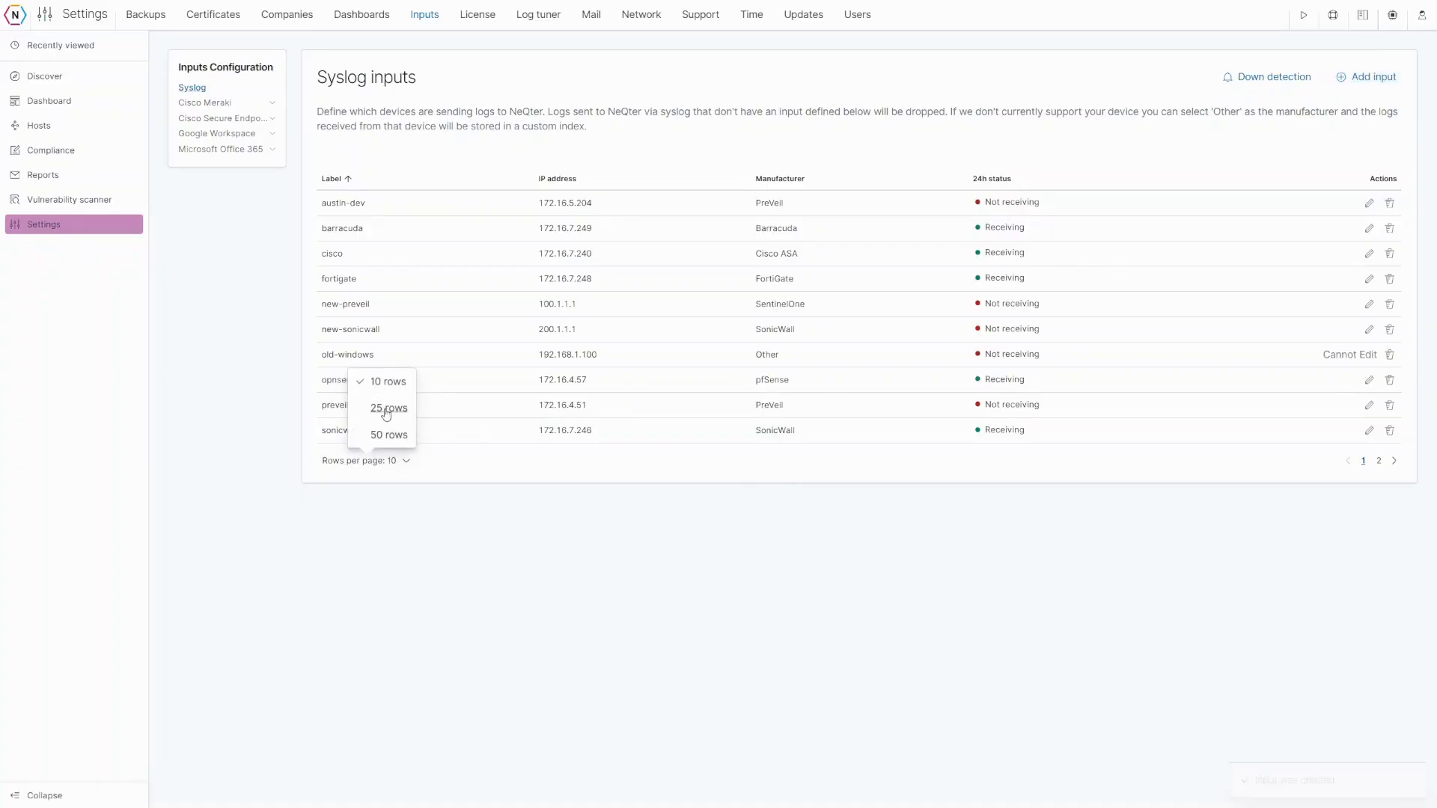
click(387, 410)
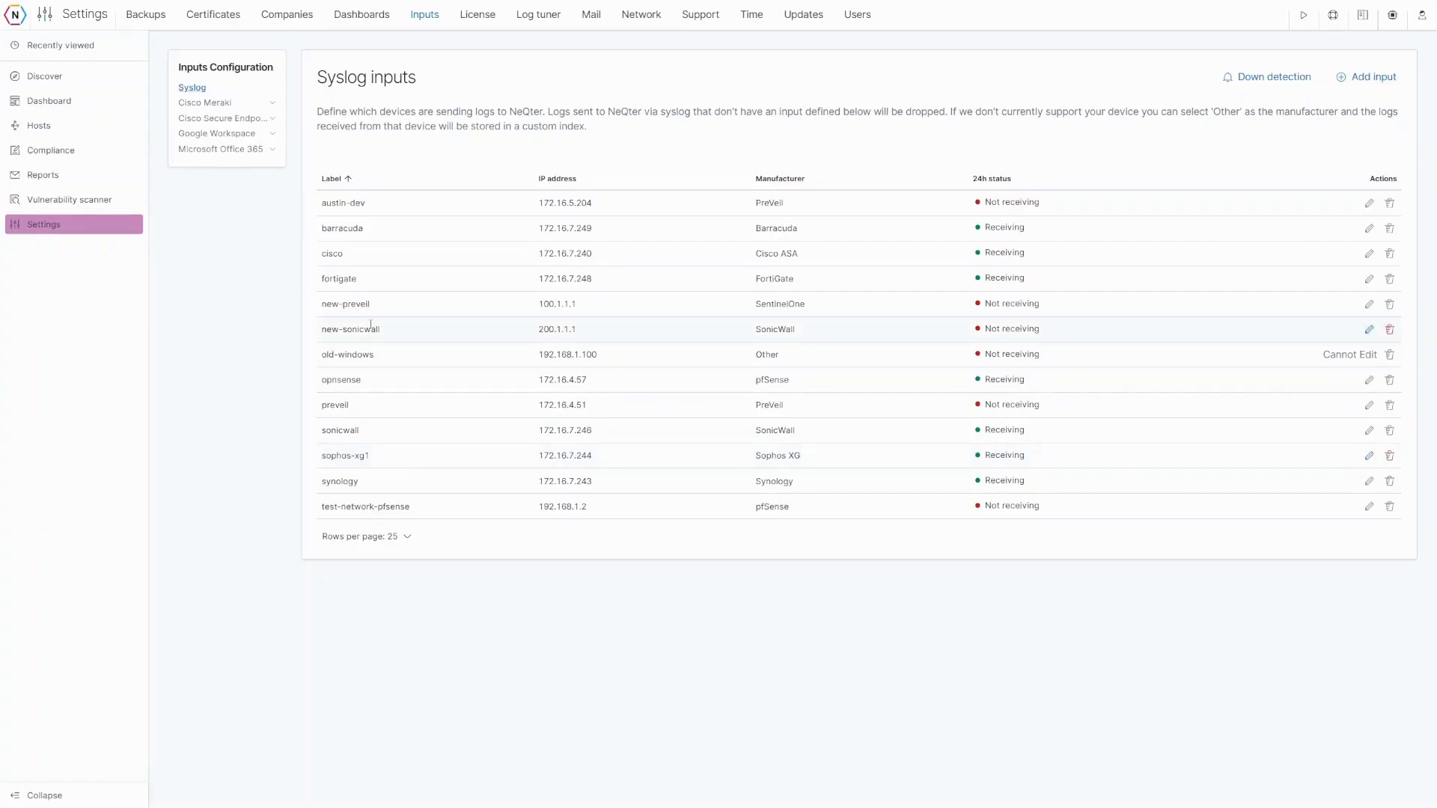
mouse_move(986, 328)
drag(1055, 339, 985, 339)
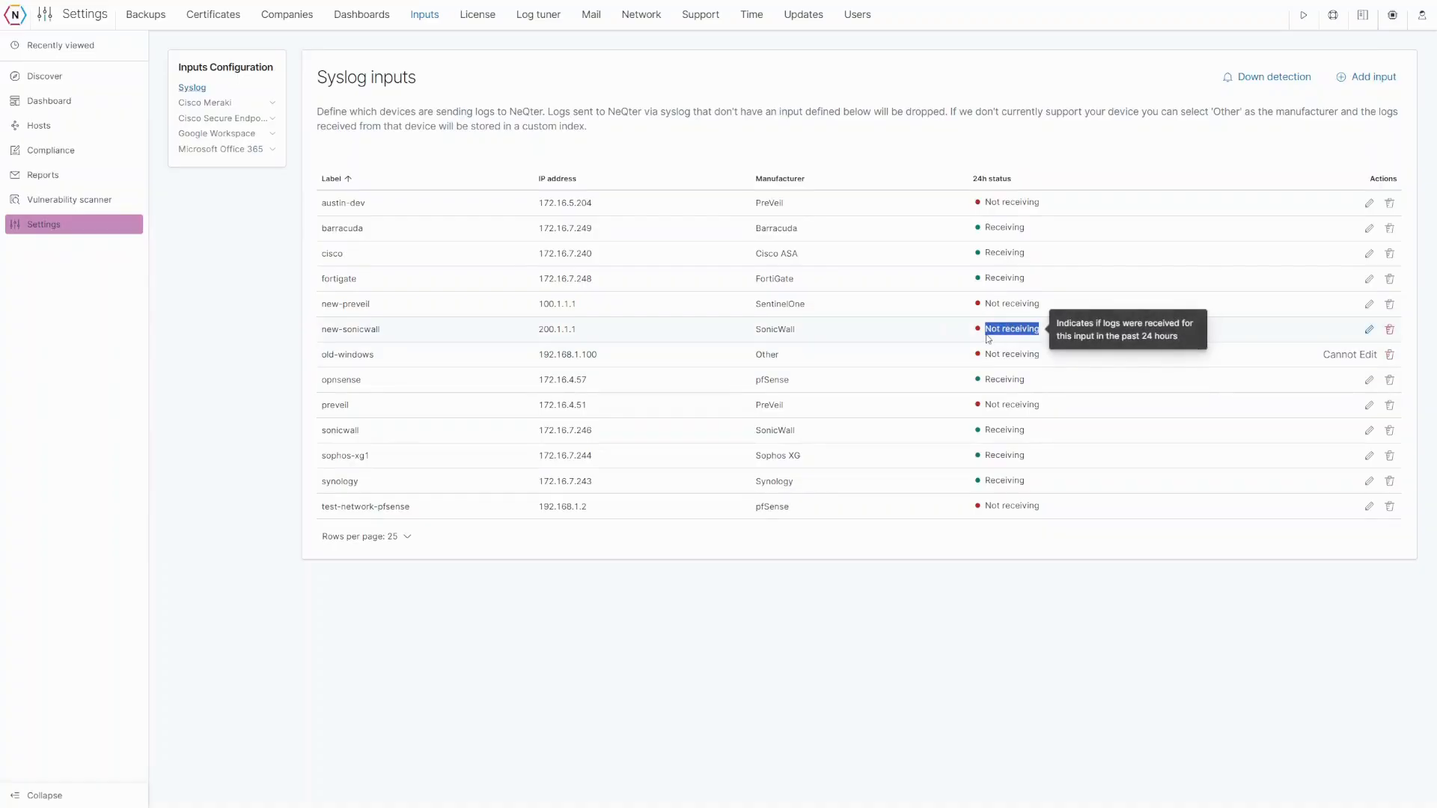
click(1000, 338)
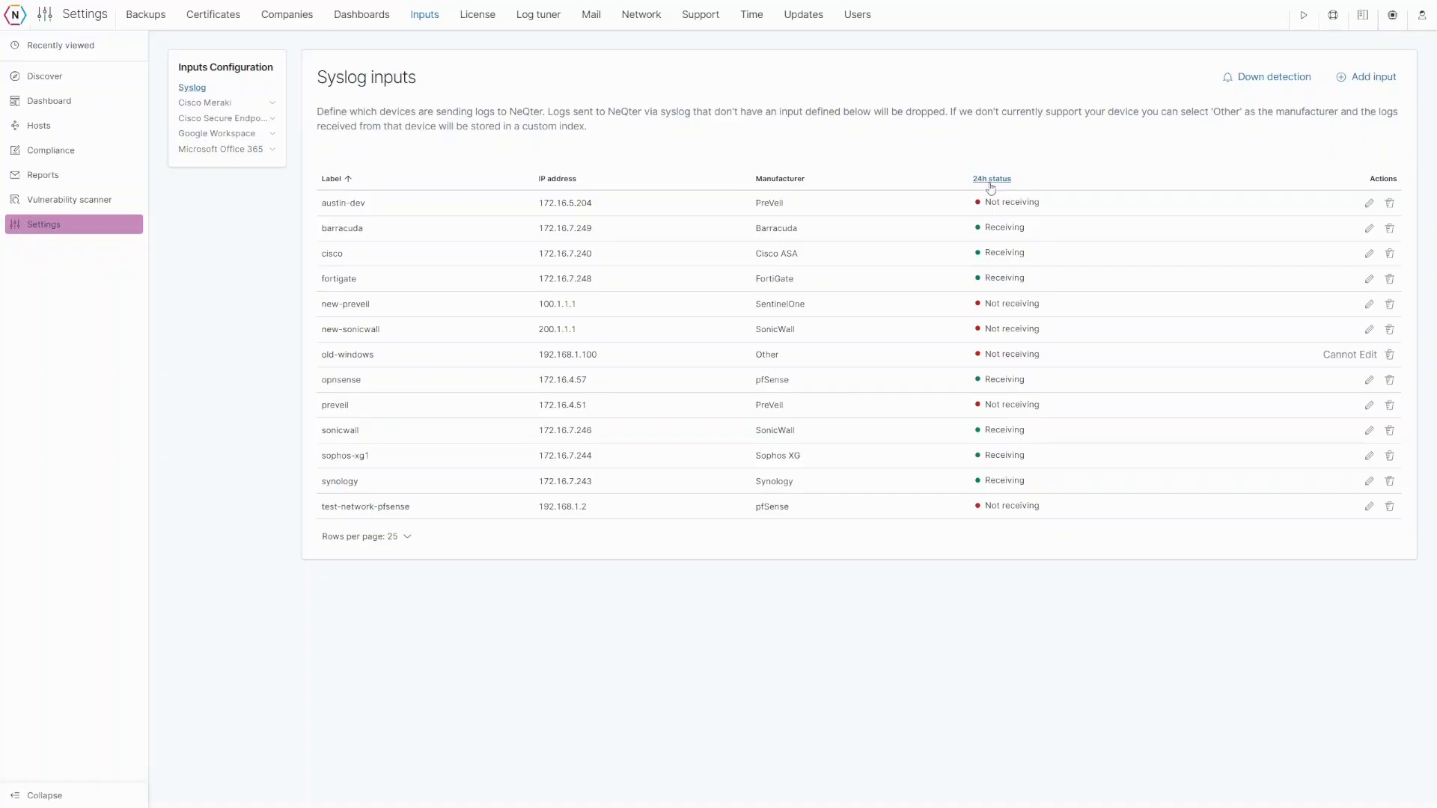
- Review the Down detection settings and cancel without changes
click(1269, 82)
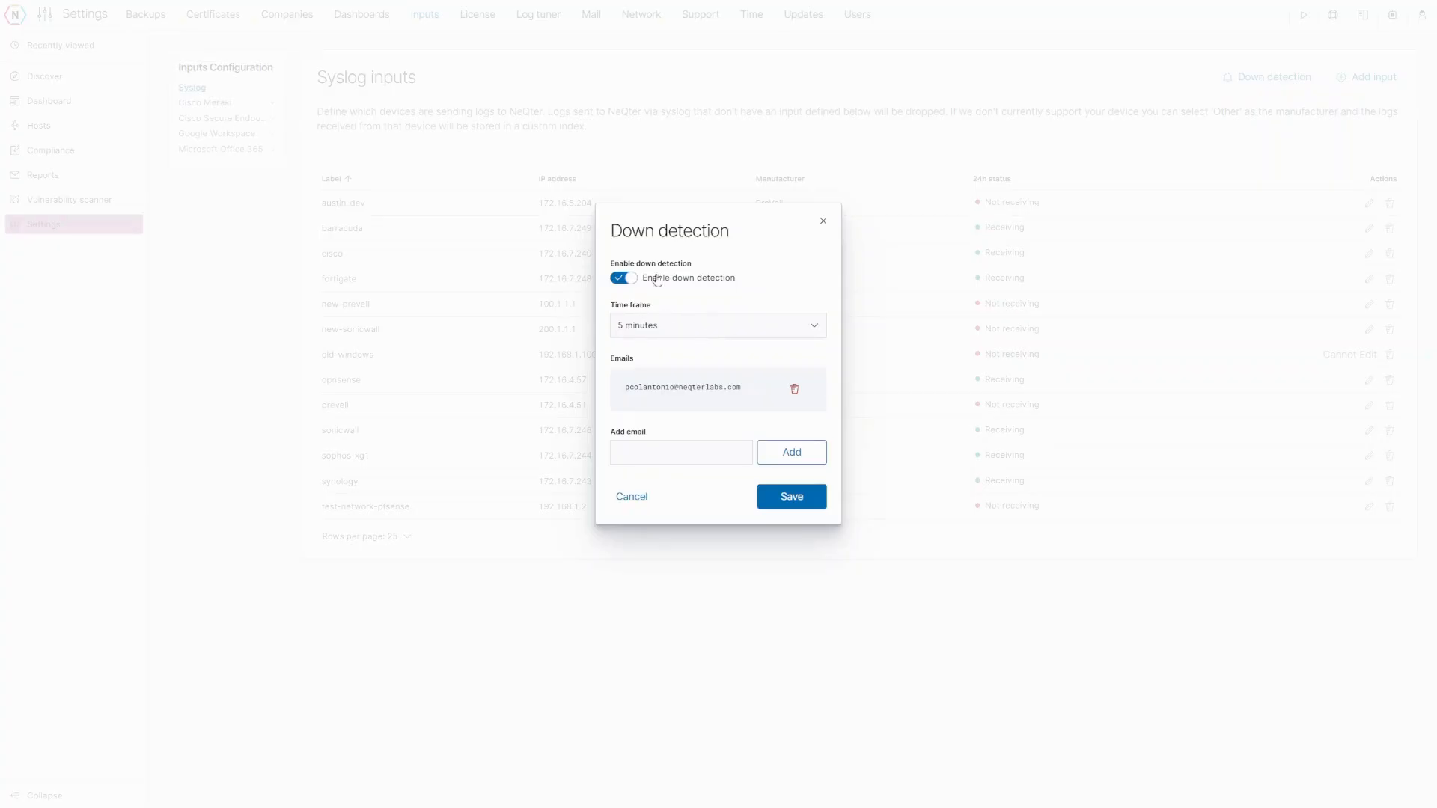
click(635, 499)
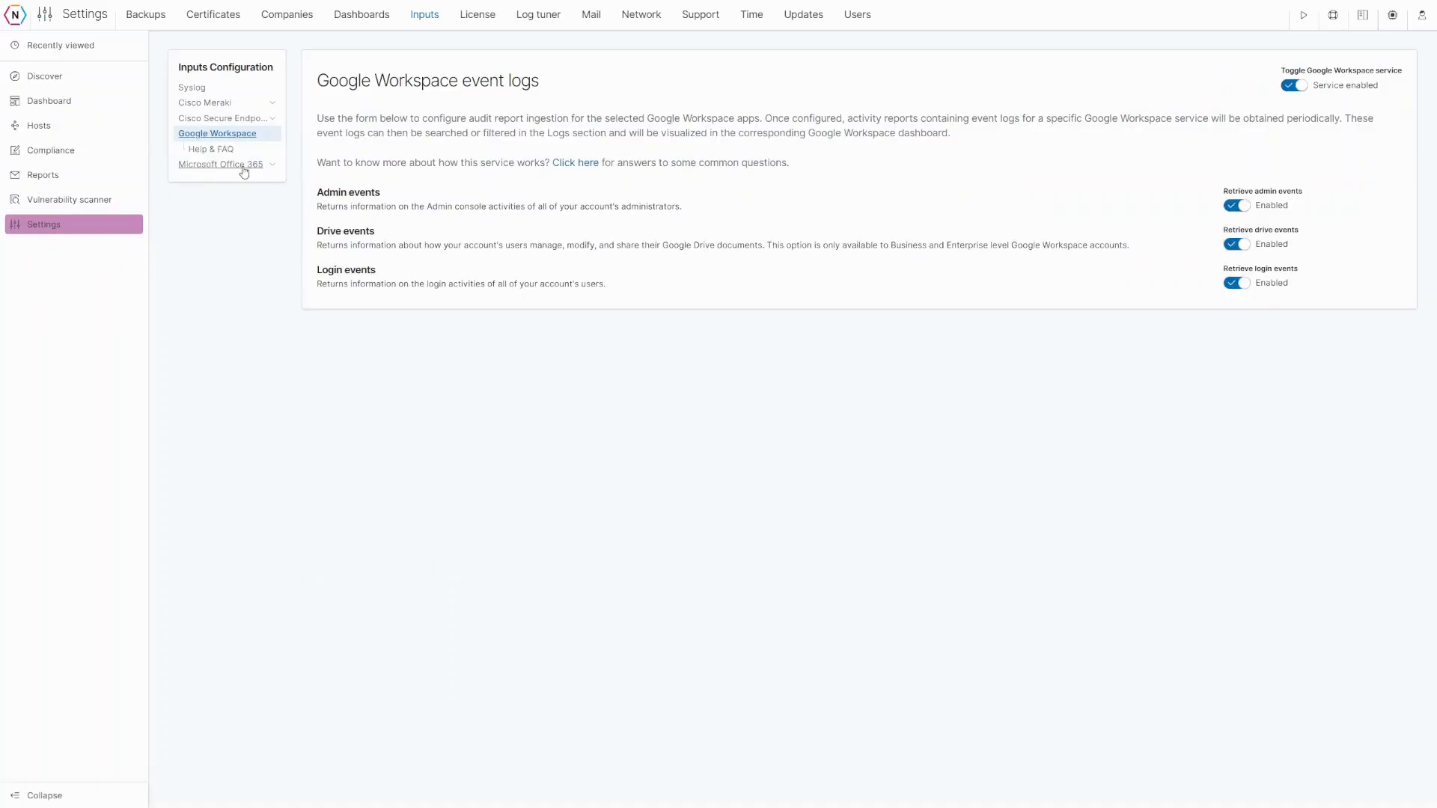
- Go to the Microsoft Office 365 log configuration and start adding a new tenant
click(244, 166)
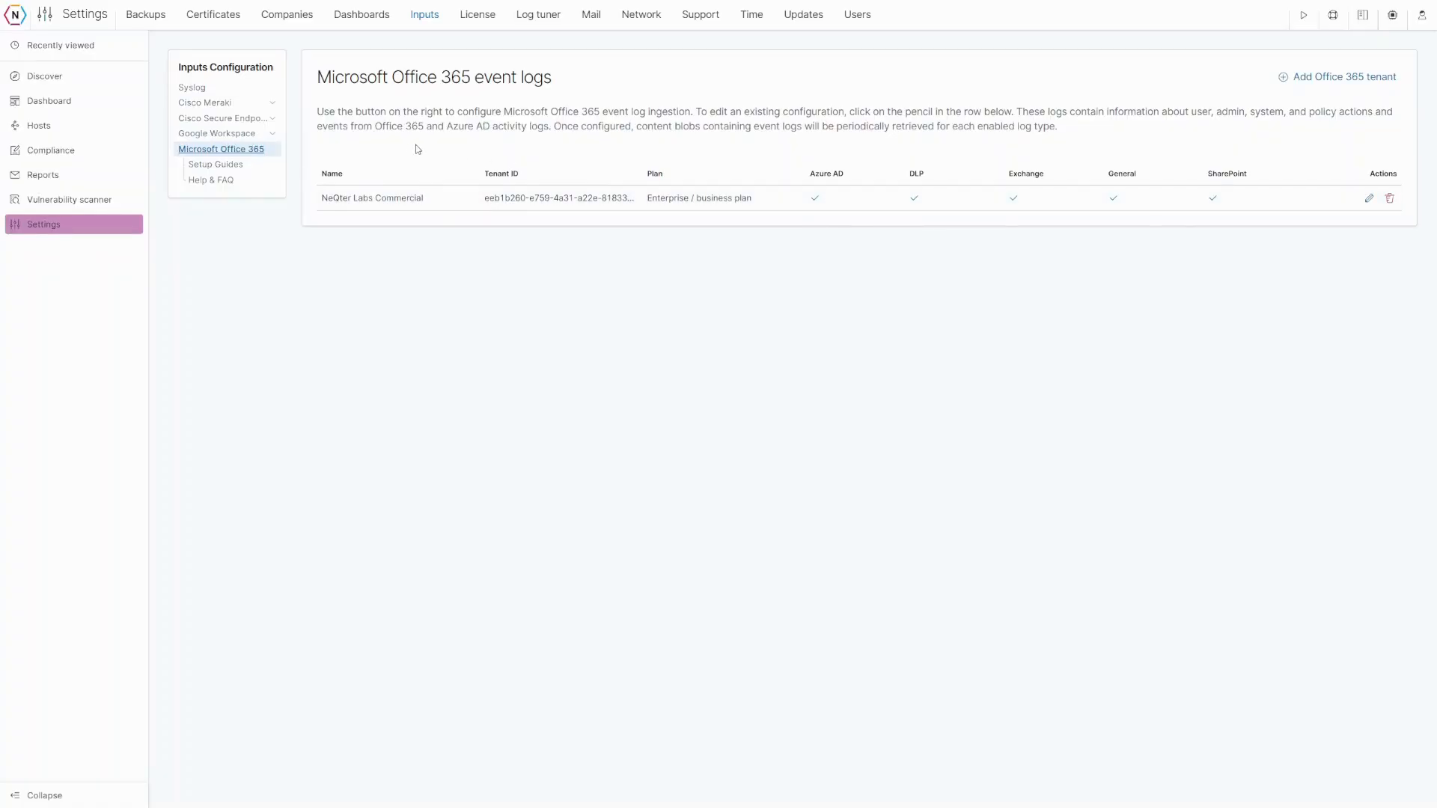
click(250, 135)
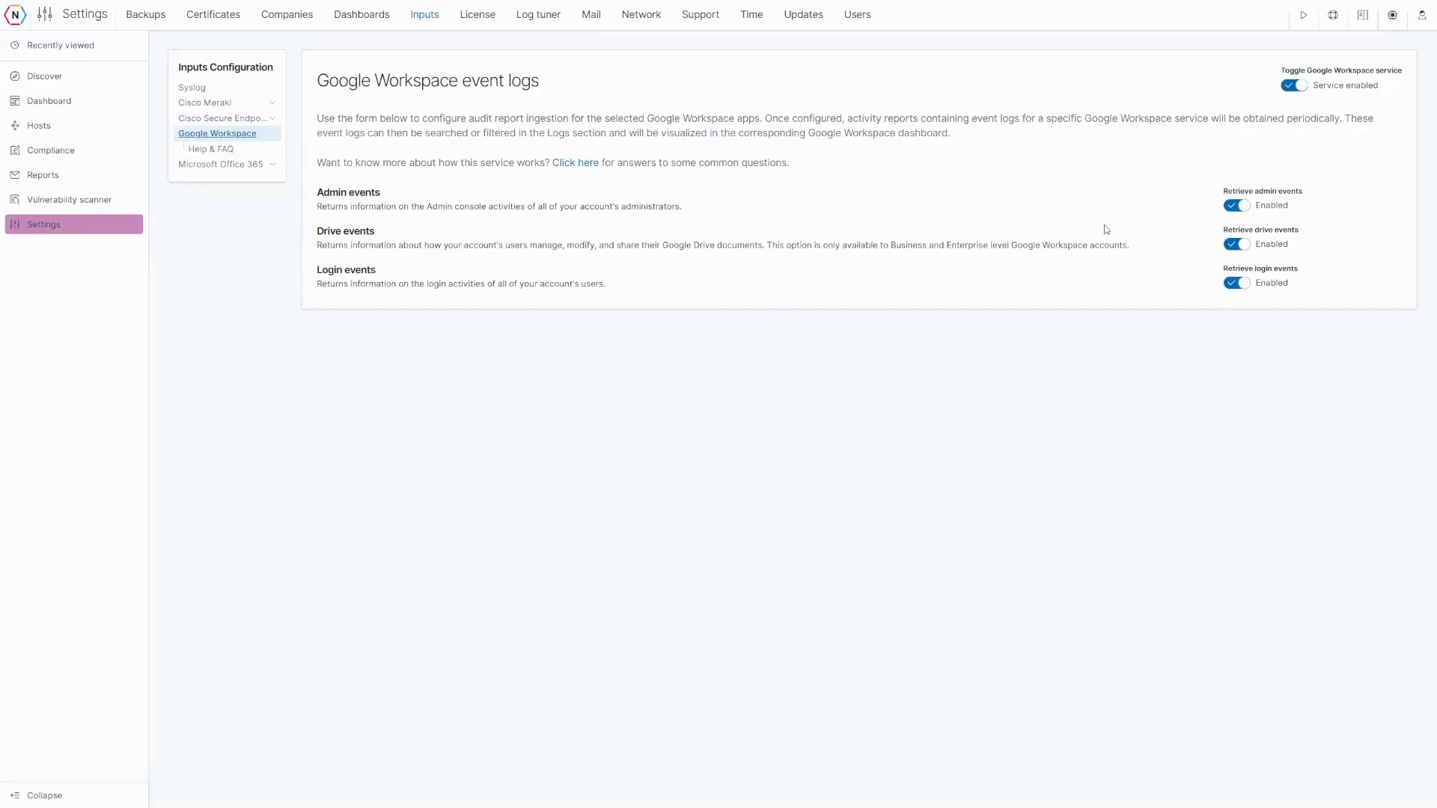
click(247, 165)
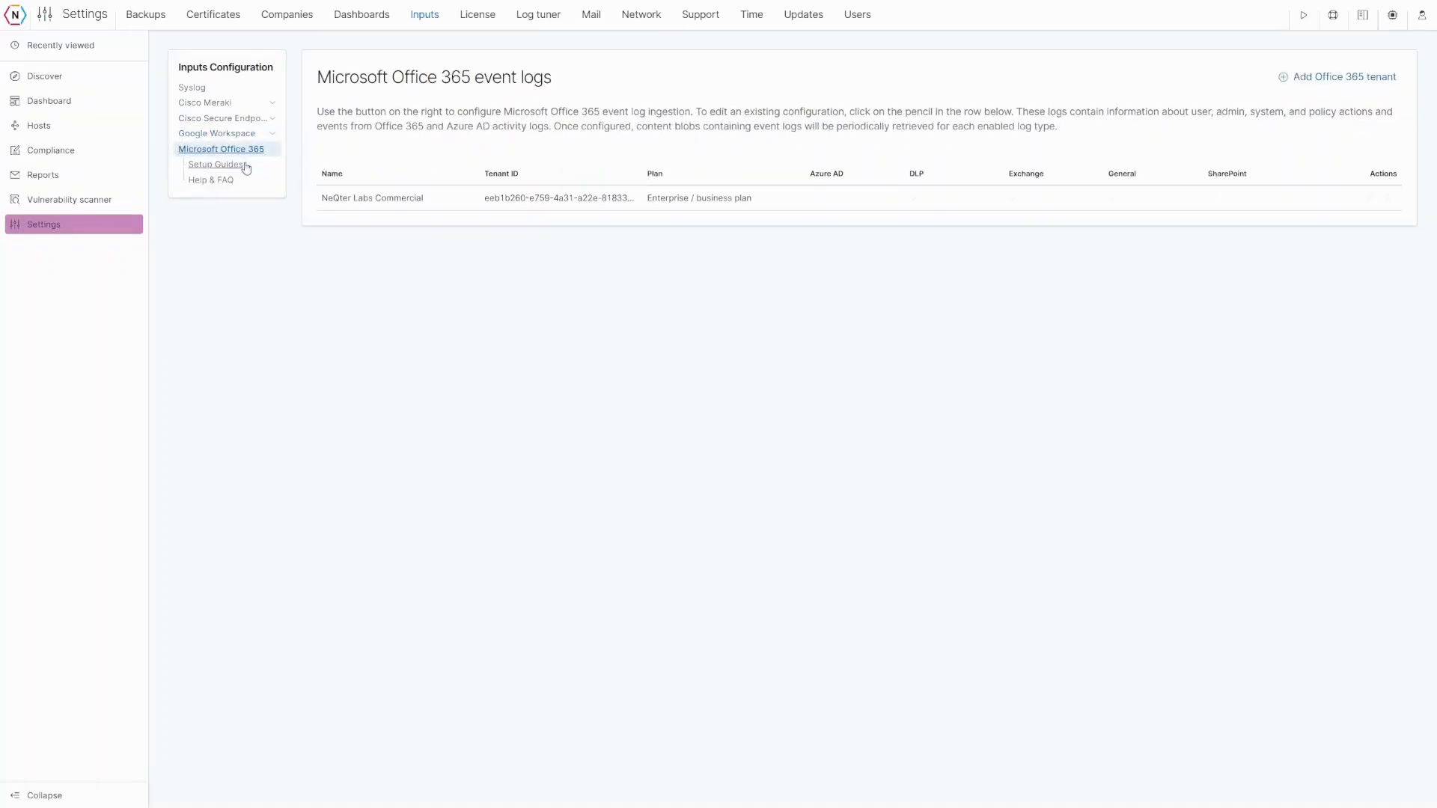
click(1335, 78)
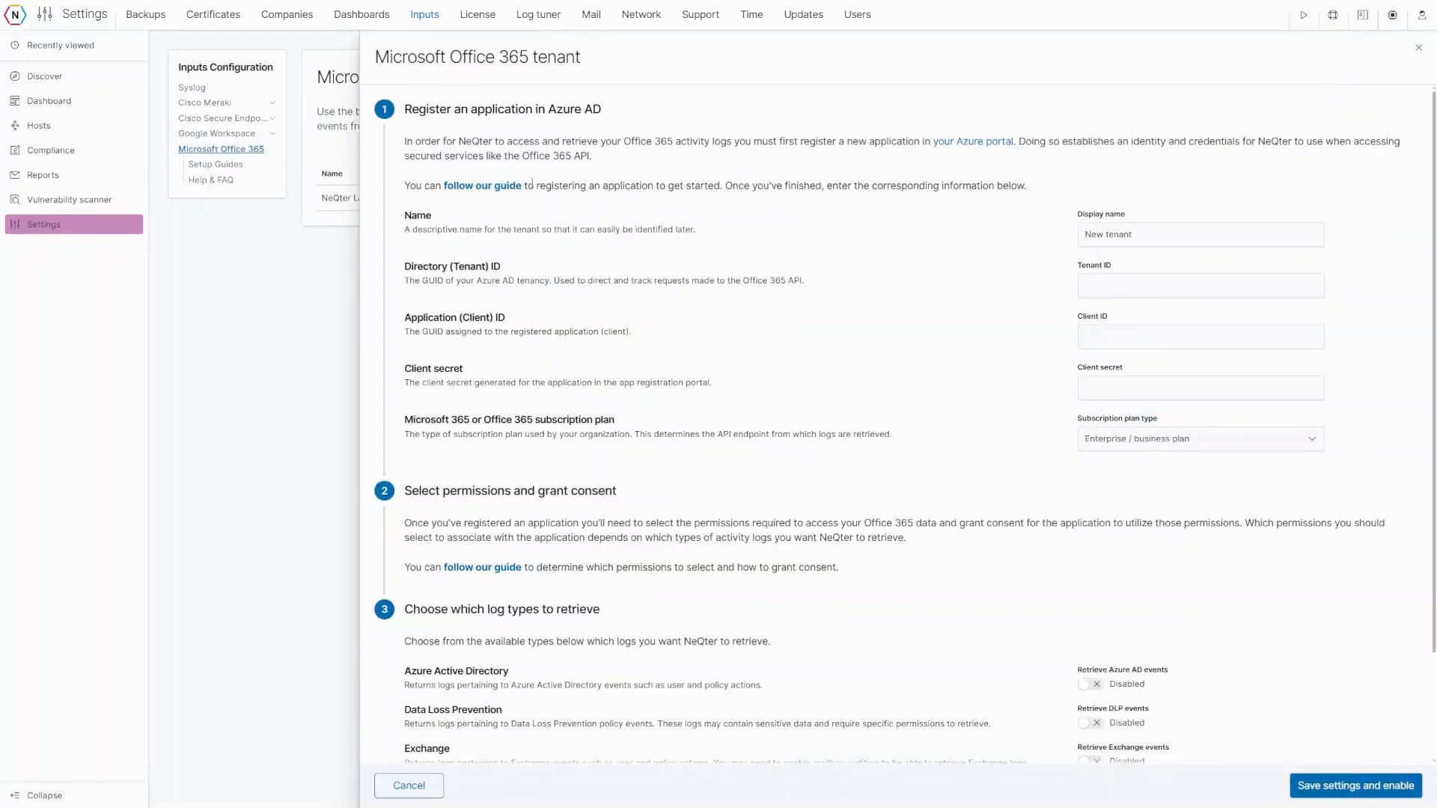
- Read through the Azure application registration guide, then close it
click(485, 185)
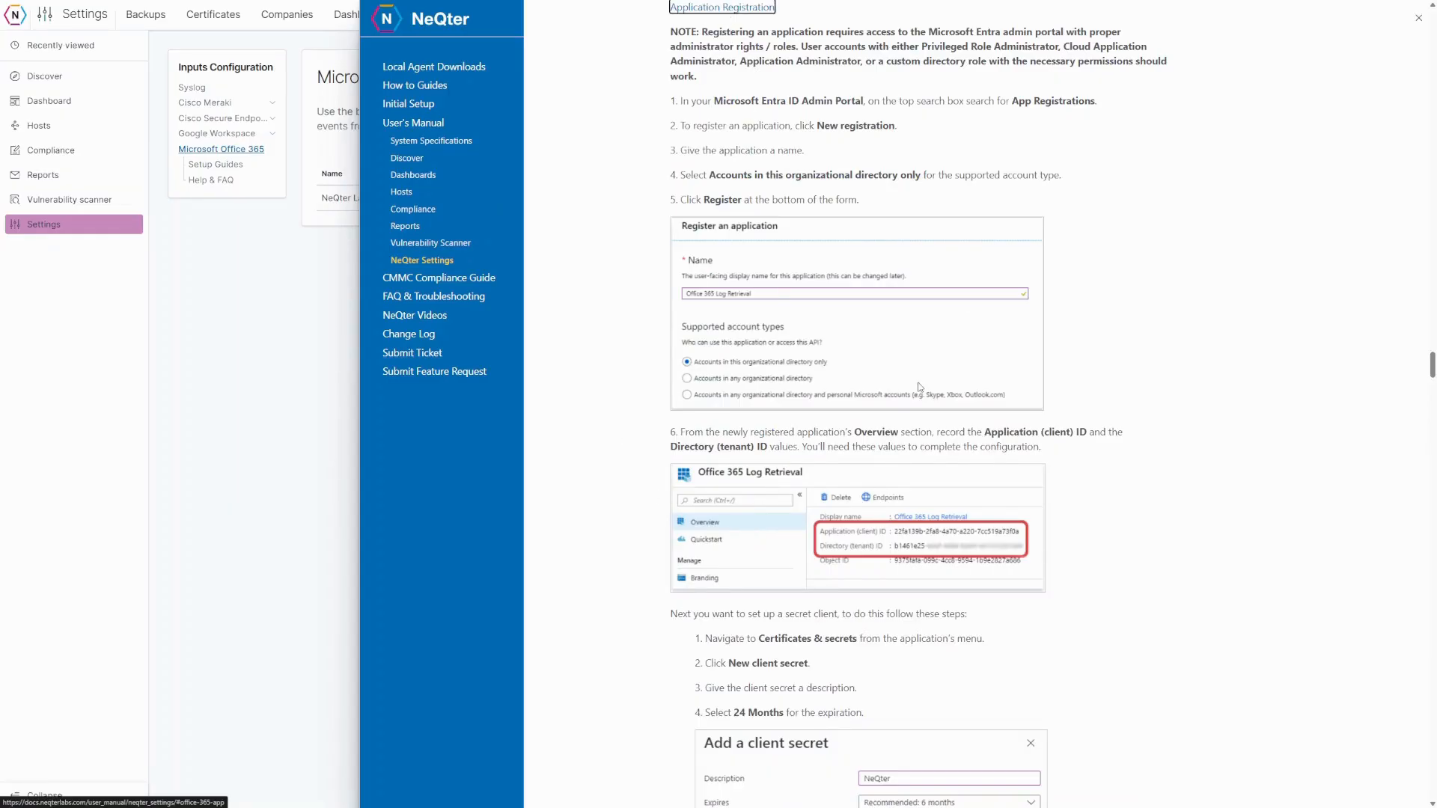
scroll(1066, 388, down, 5)
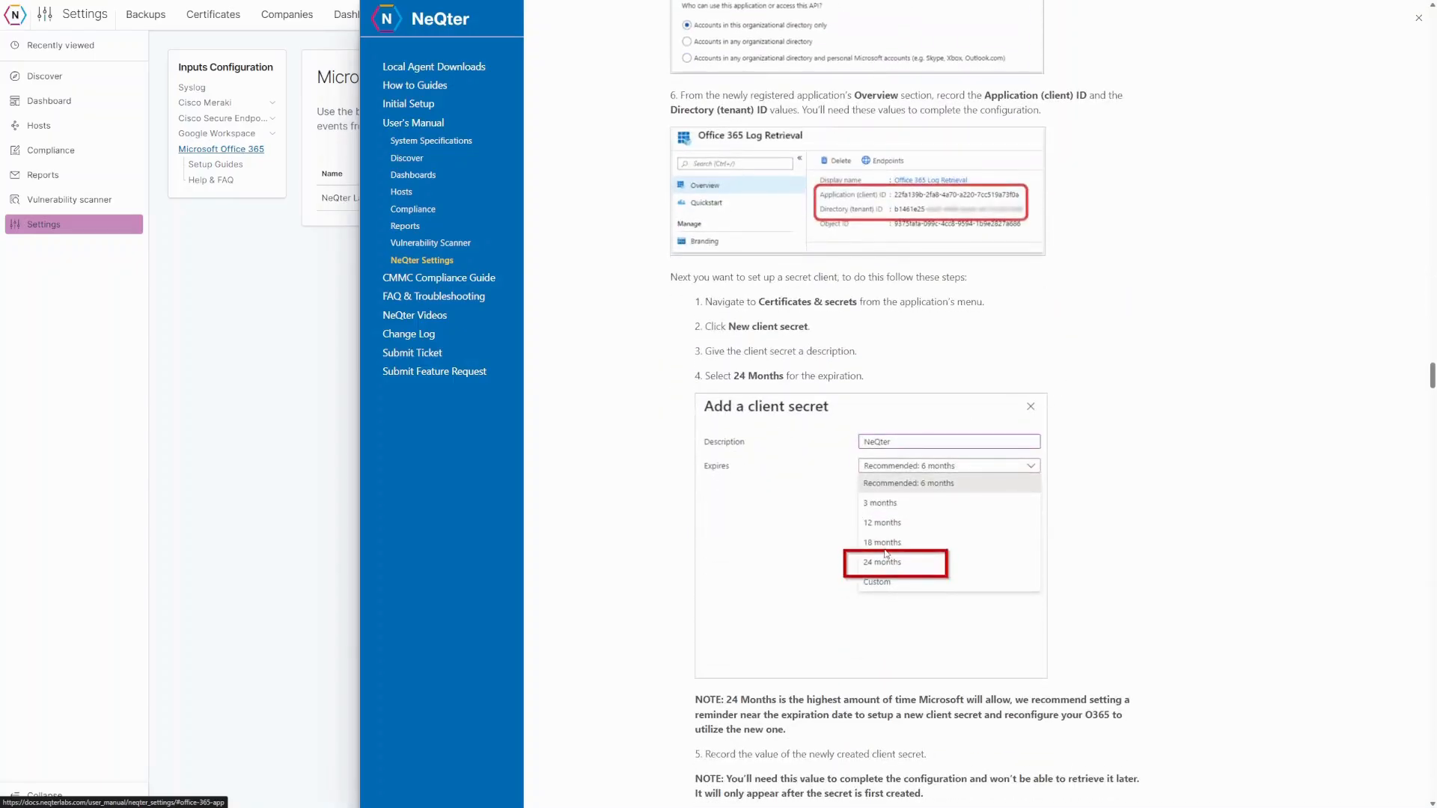
scroll(1005, 570, down, 4)
scroll(1006, 570, down, 6)
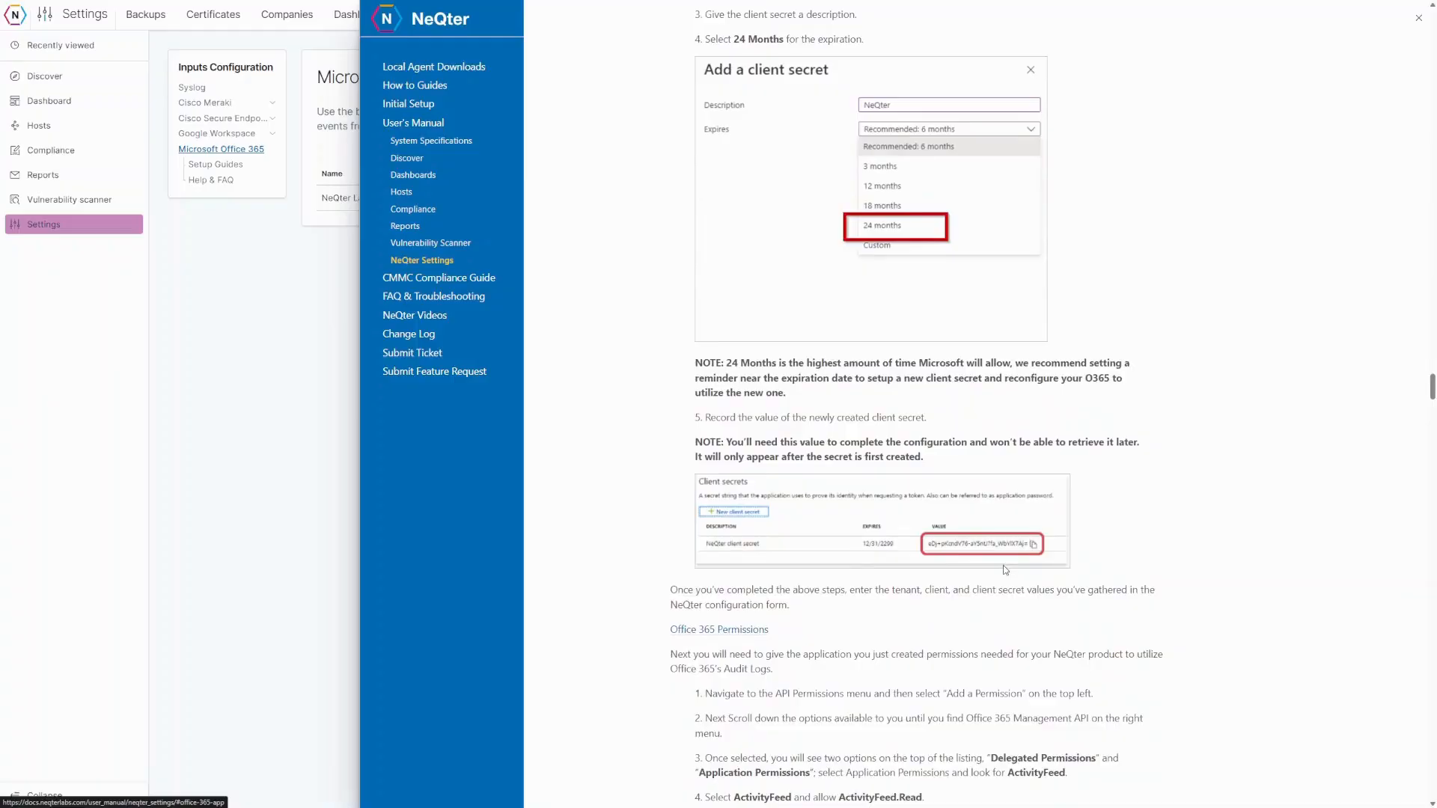
scroll(1005, 570, down, 2)
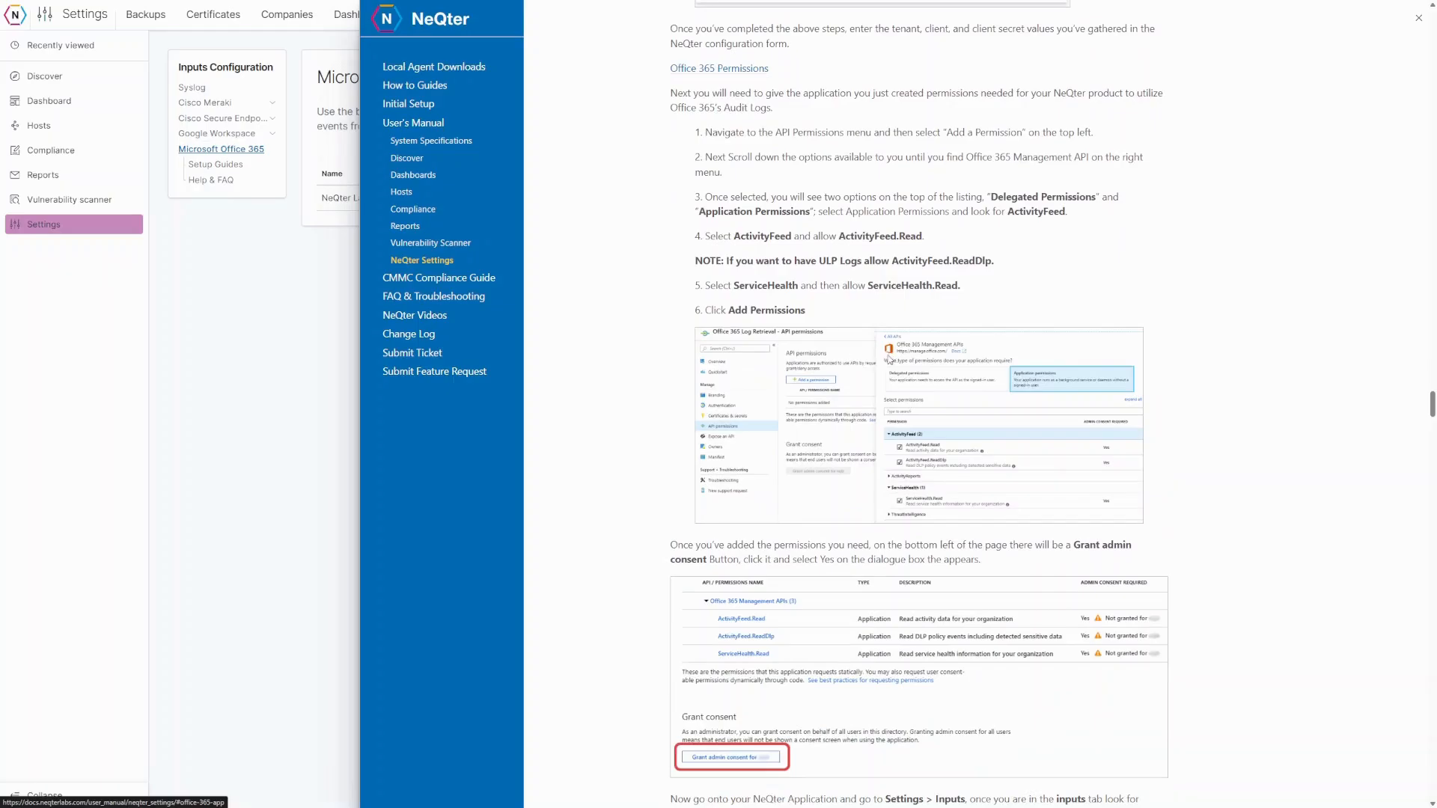
scroll(935, 535, down, 1)
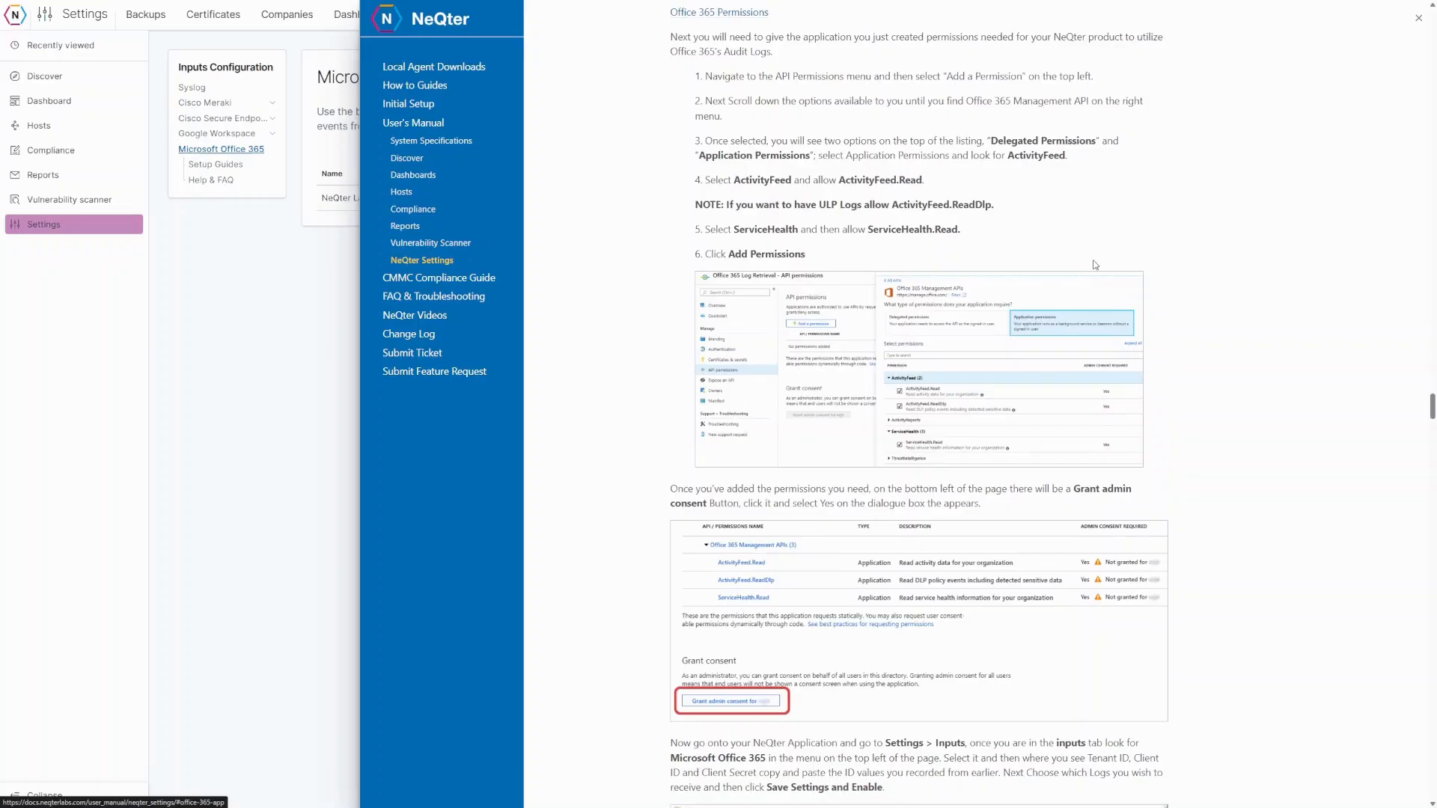
click(1417, 20)
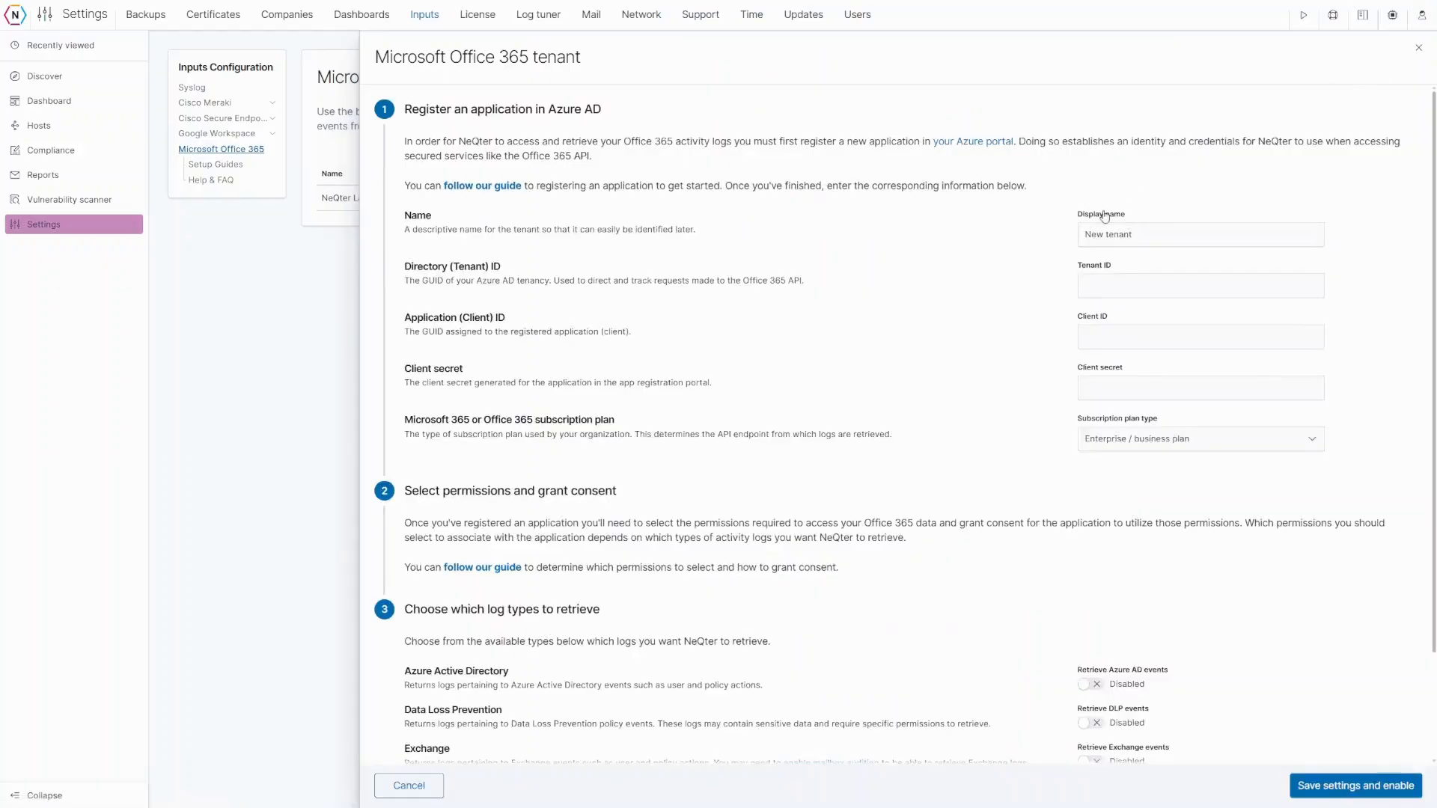
- Switch on retrieval of Azure AD, DLP, Exchange, General and SharePoint events for the tenant
click(1103, 290)
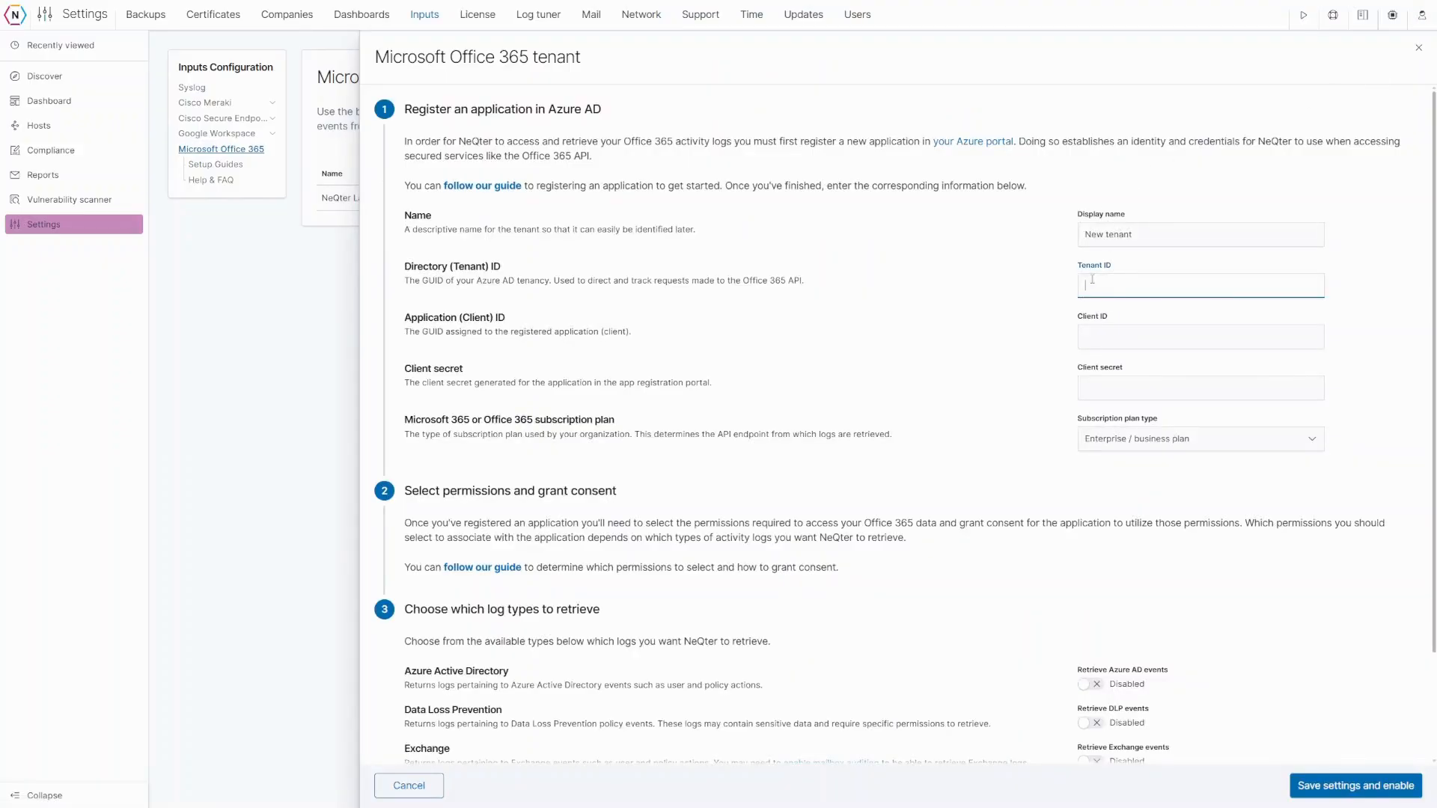
click(1104, 334)
click(1108, 393)
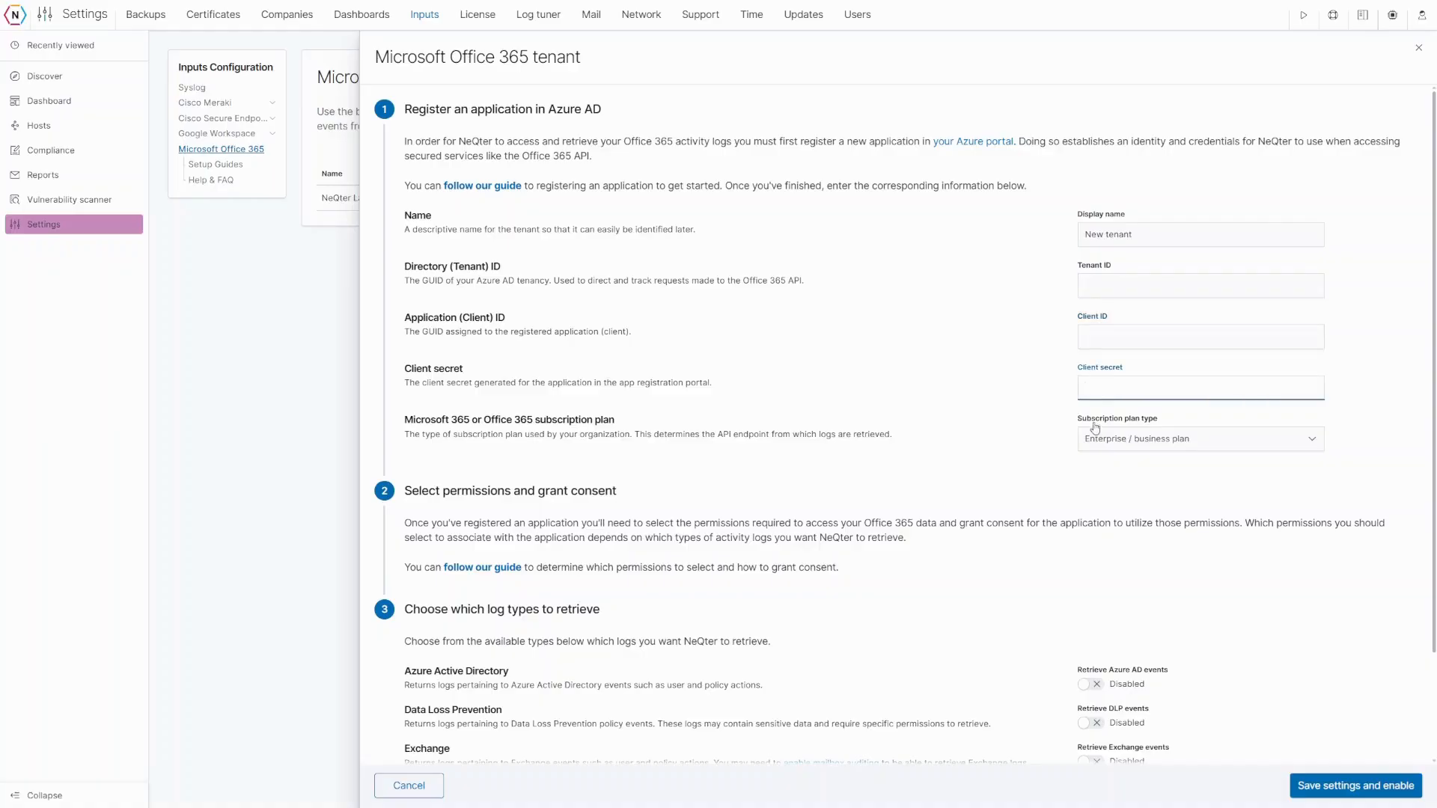
scroll(1058, 433, down, 1)
scroll(1057, 434, down, 1)
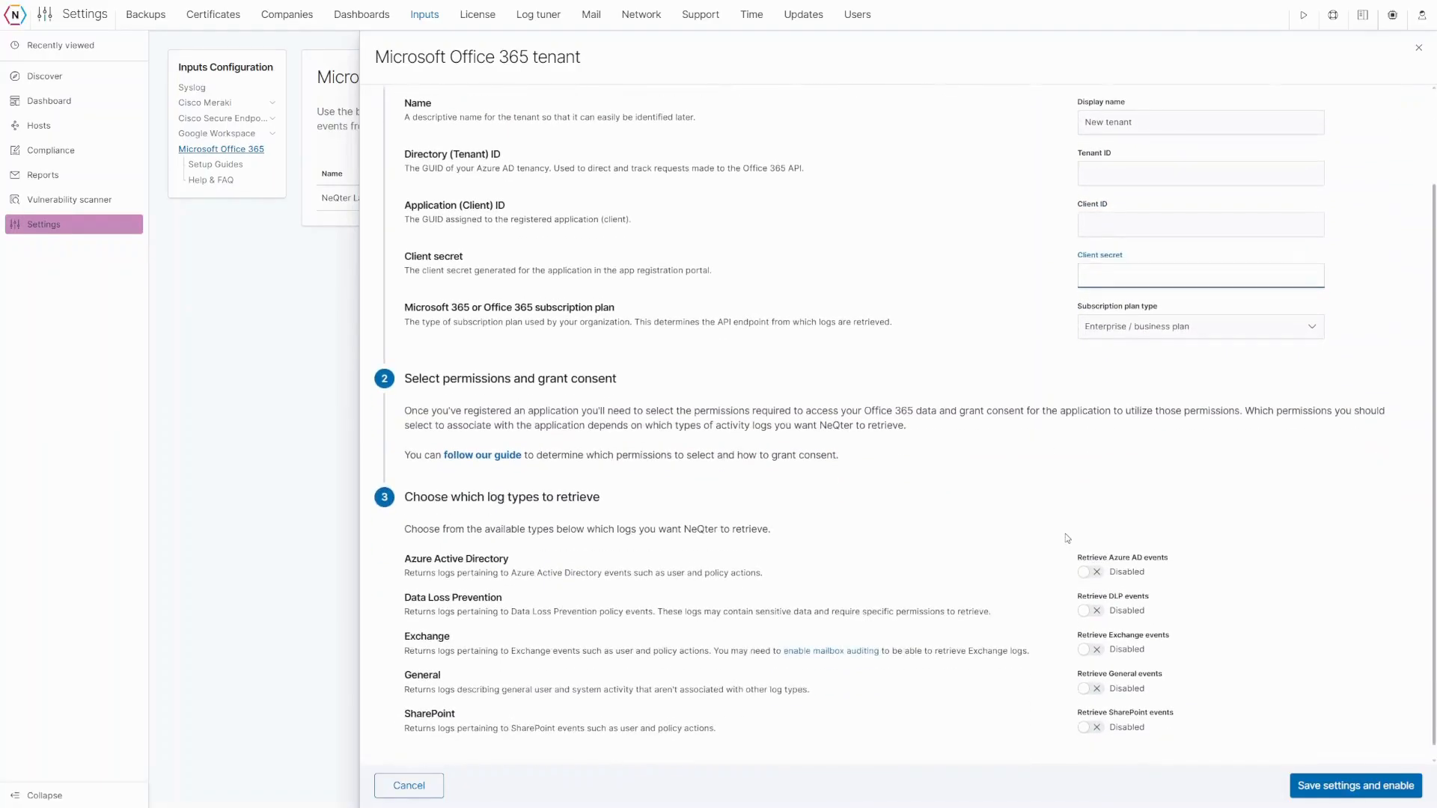
click(1090, 574)
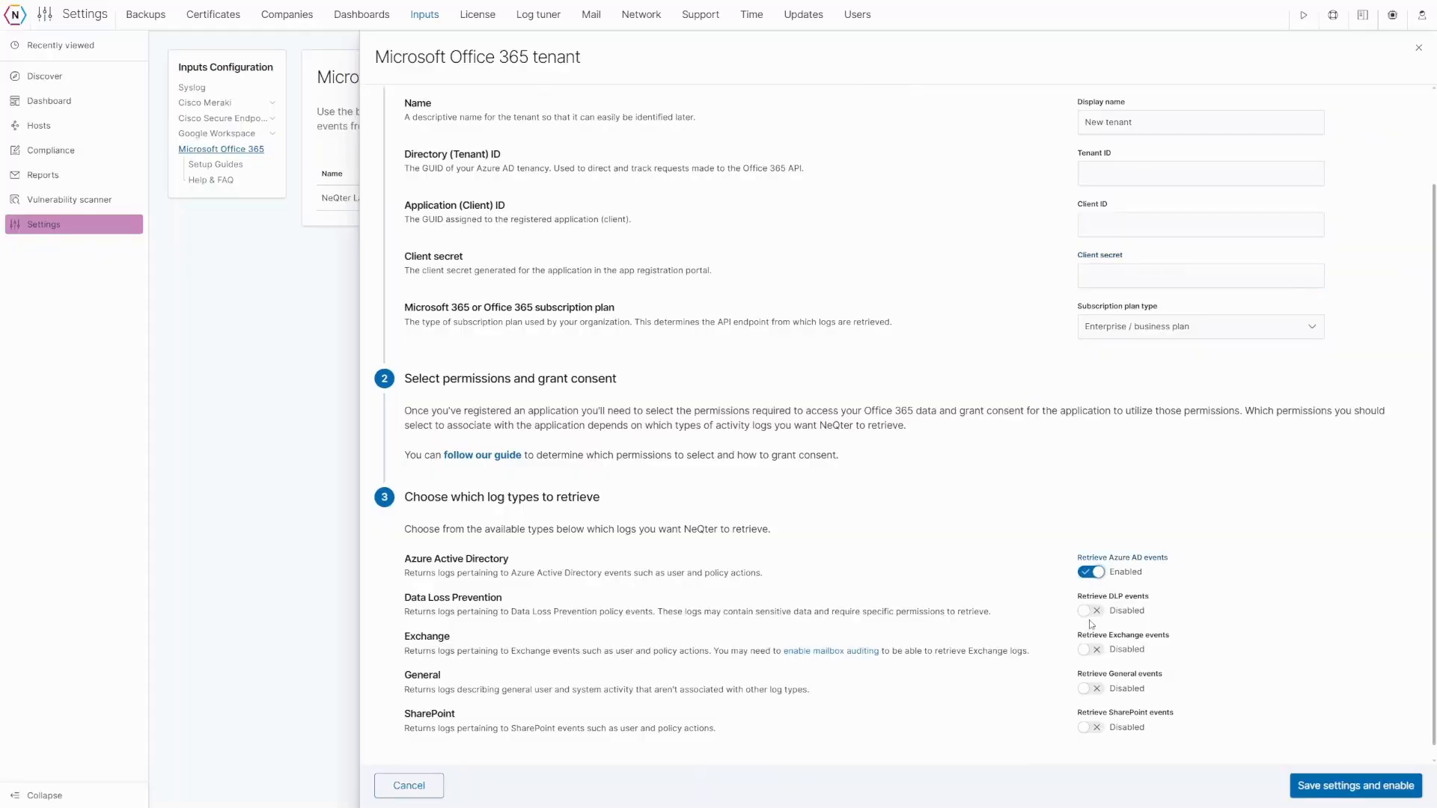
click(1091, 612)
click(1093, 650)
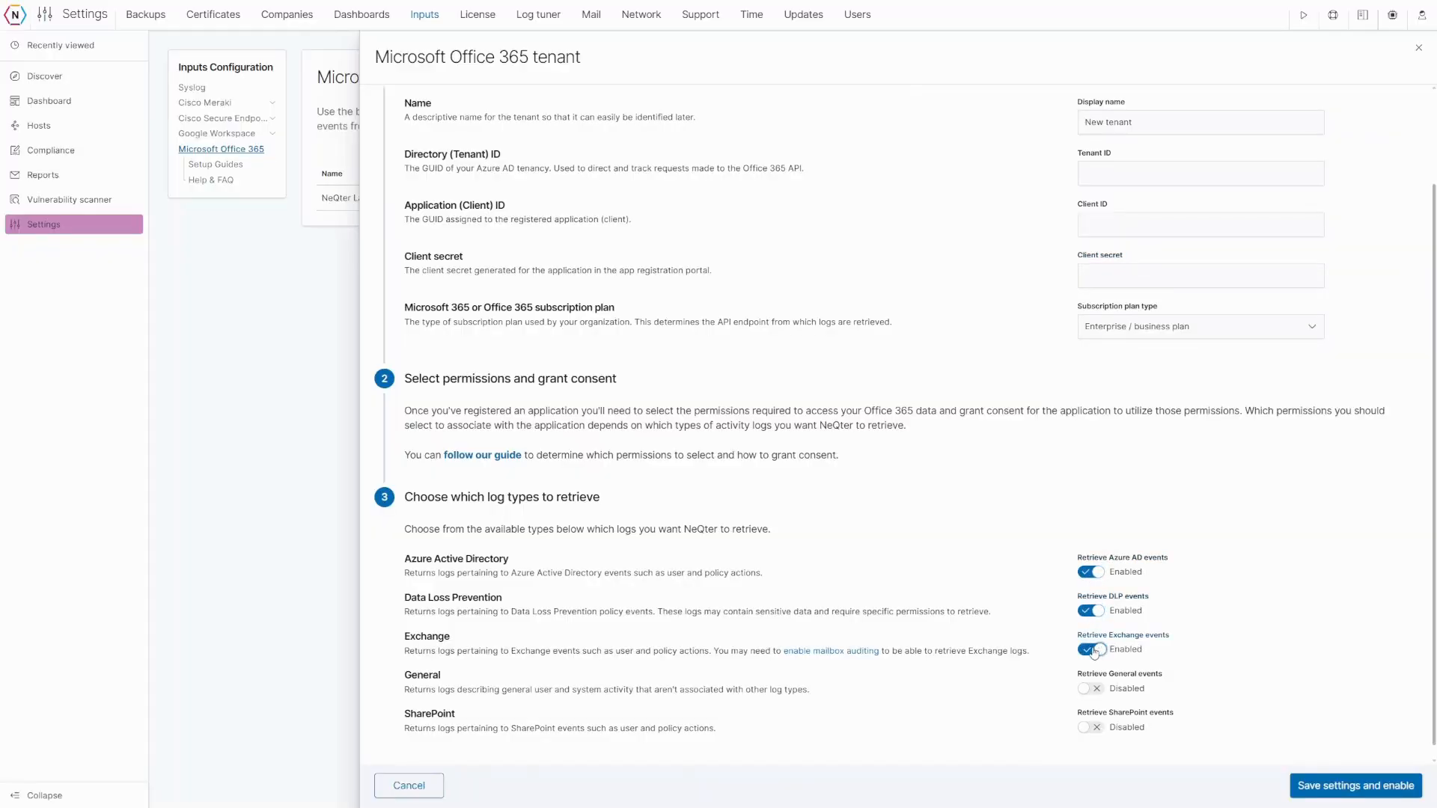
click(1090, 689)
click(1090, 728)
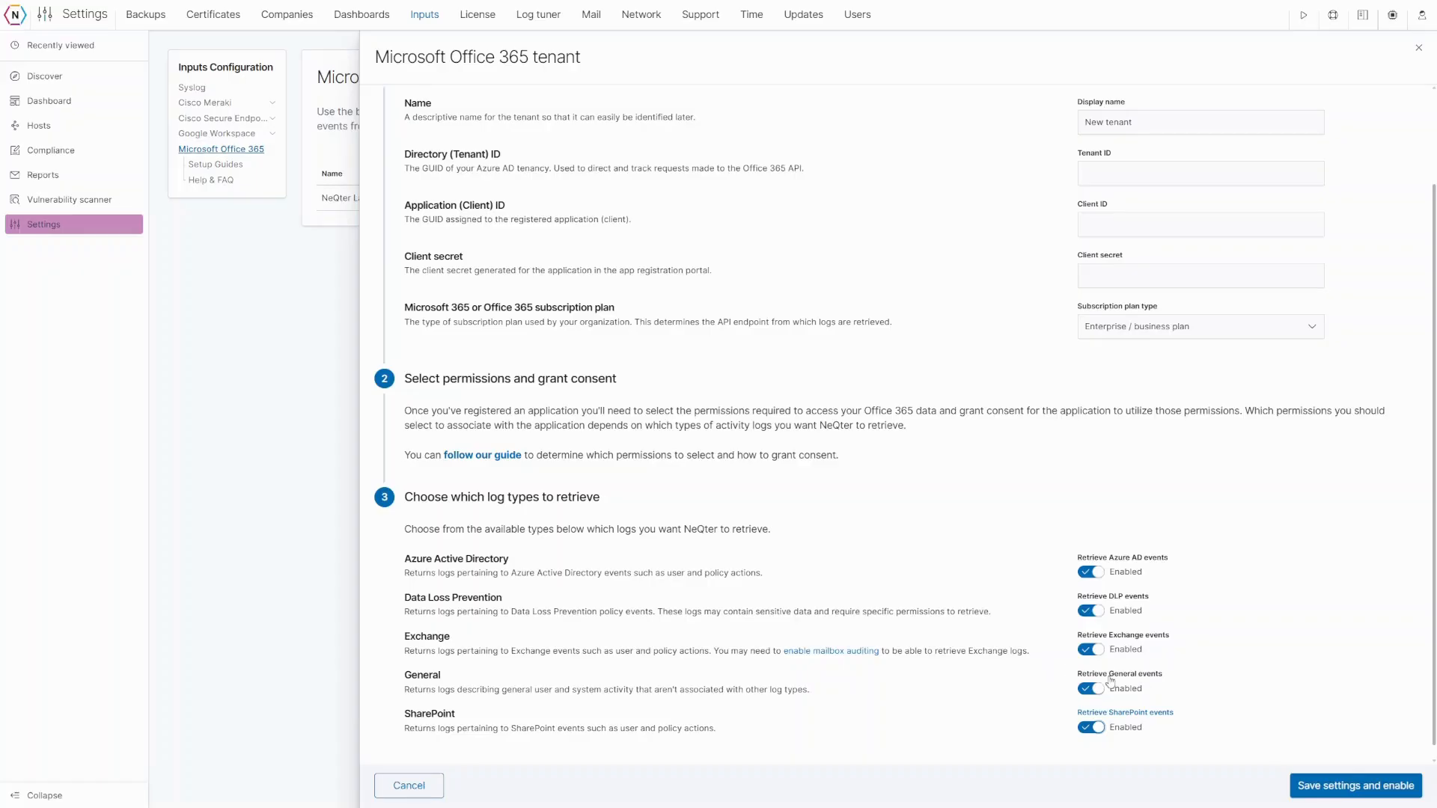
scroll(1107, 443, up, 3)
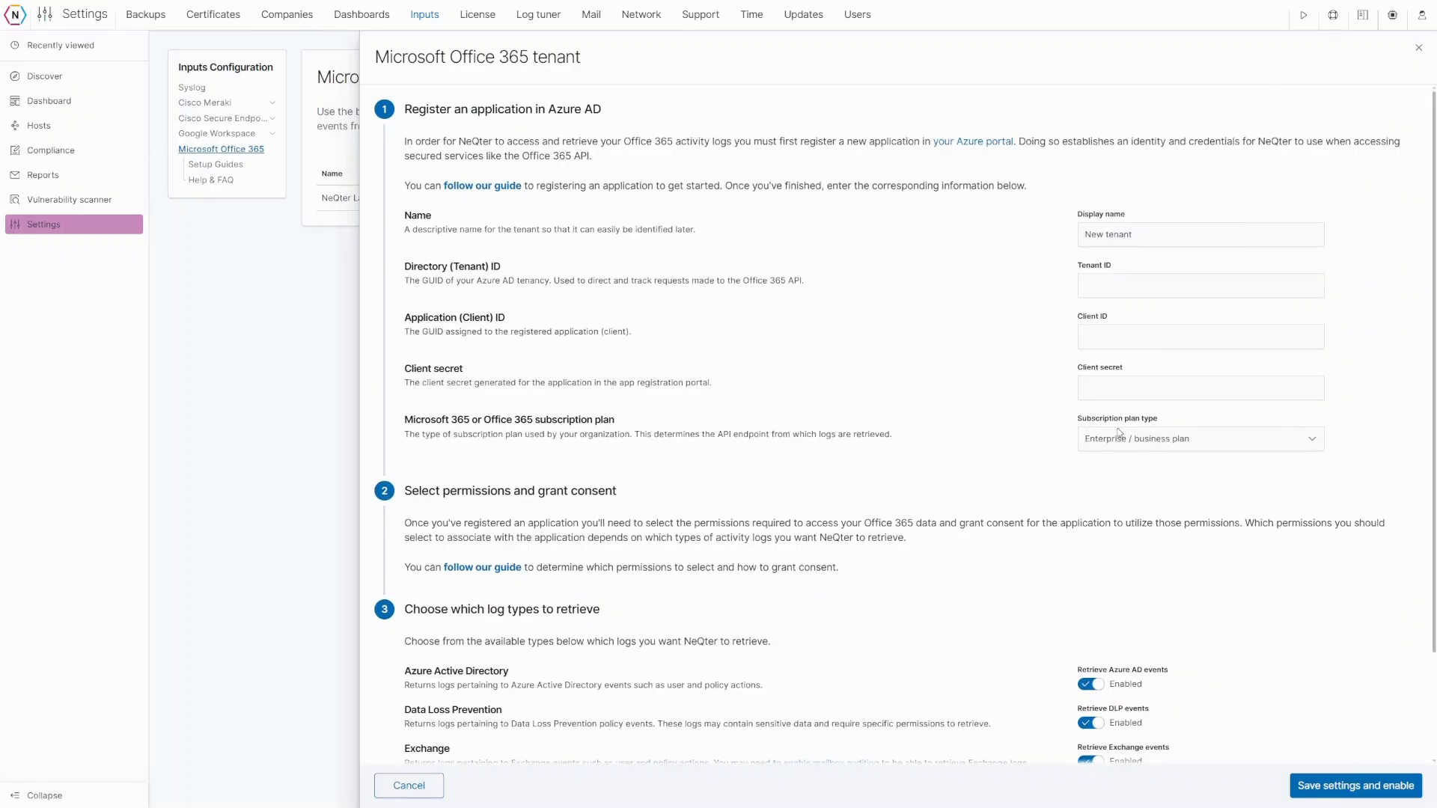
- Change the tenant's subscription plan type to GCC high government plan
click(1205, 446)
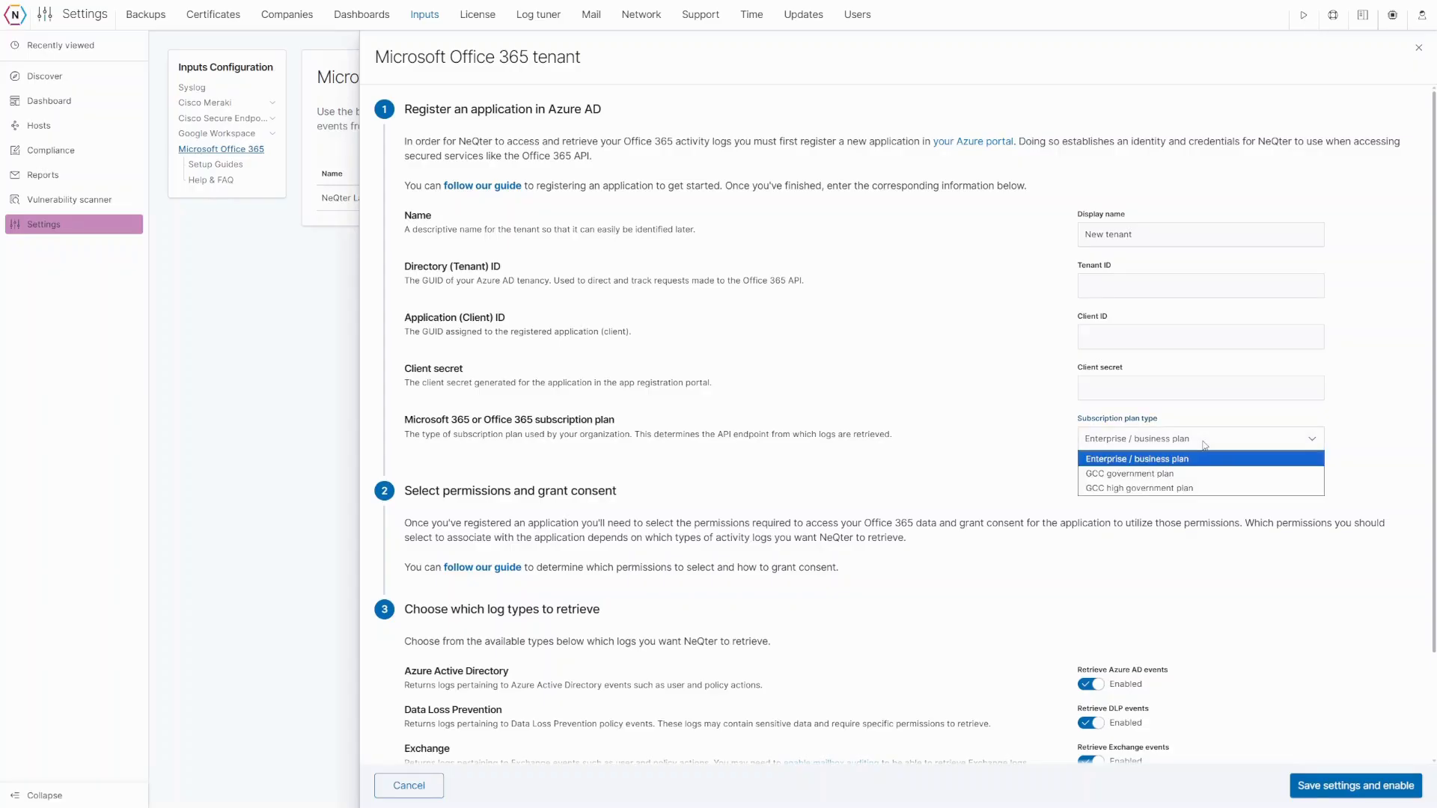
click(1169, 491)
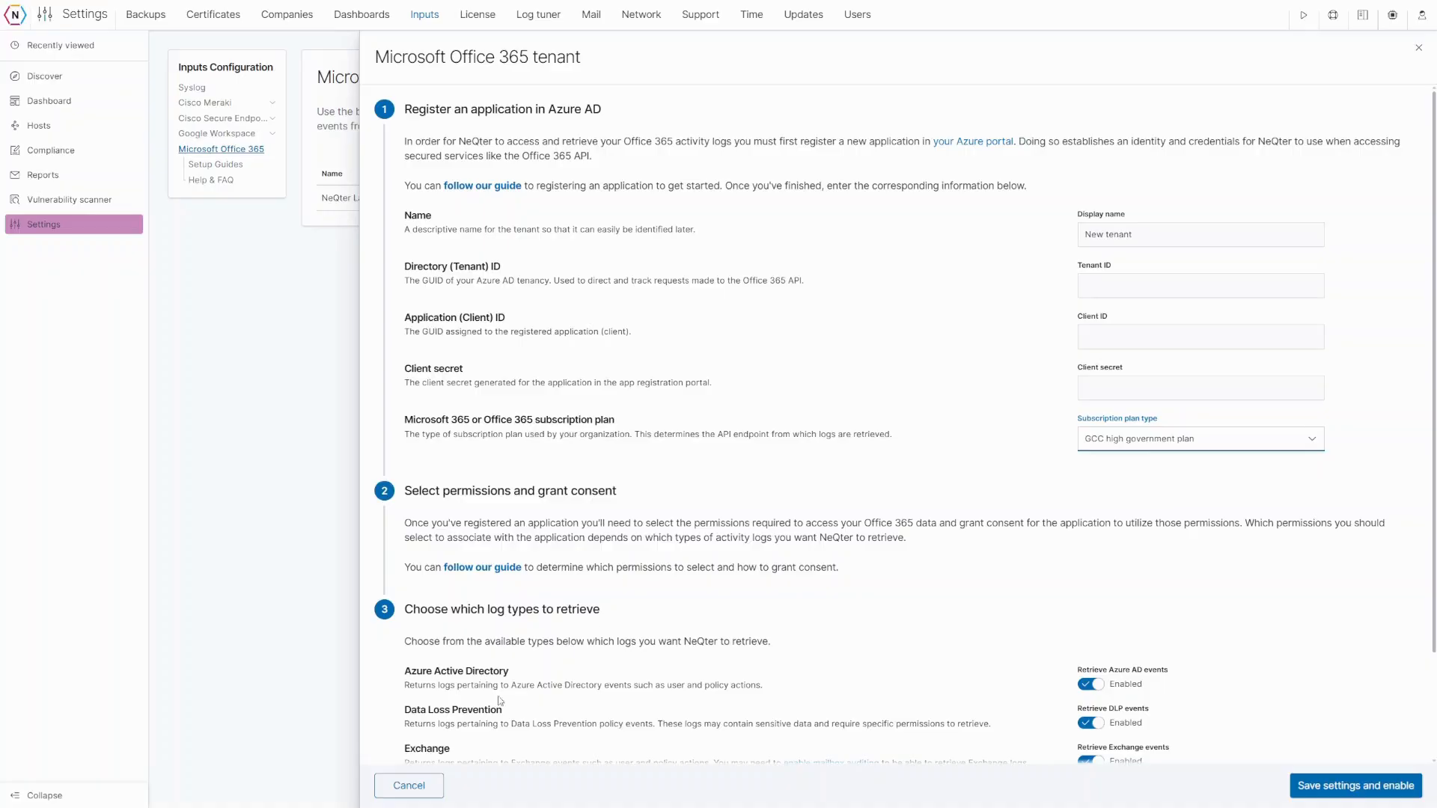
- Cancel the Microsoft Office 365 tenant panel without saving the new tenant
click(410, 786)
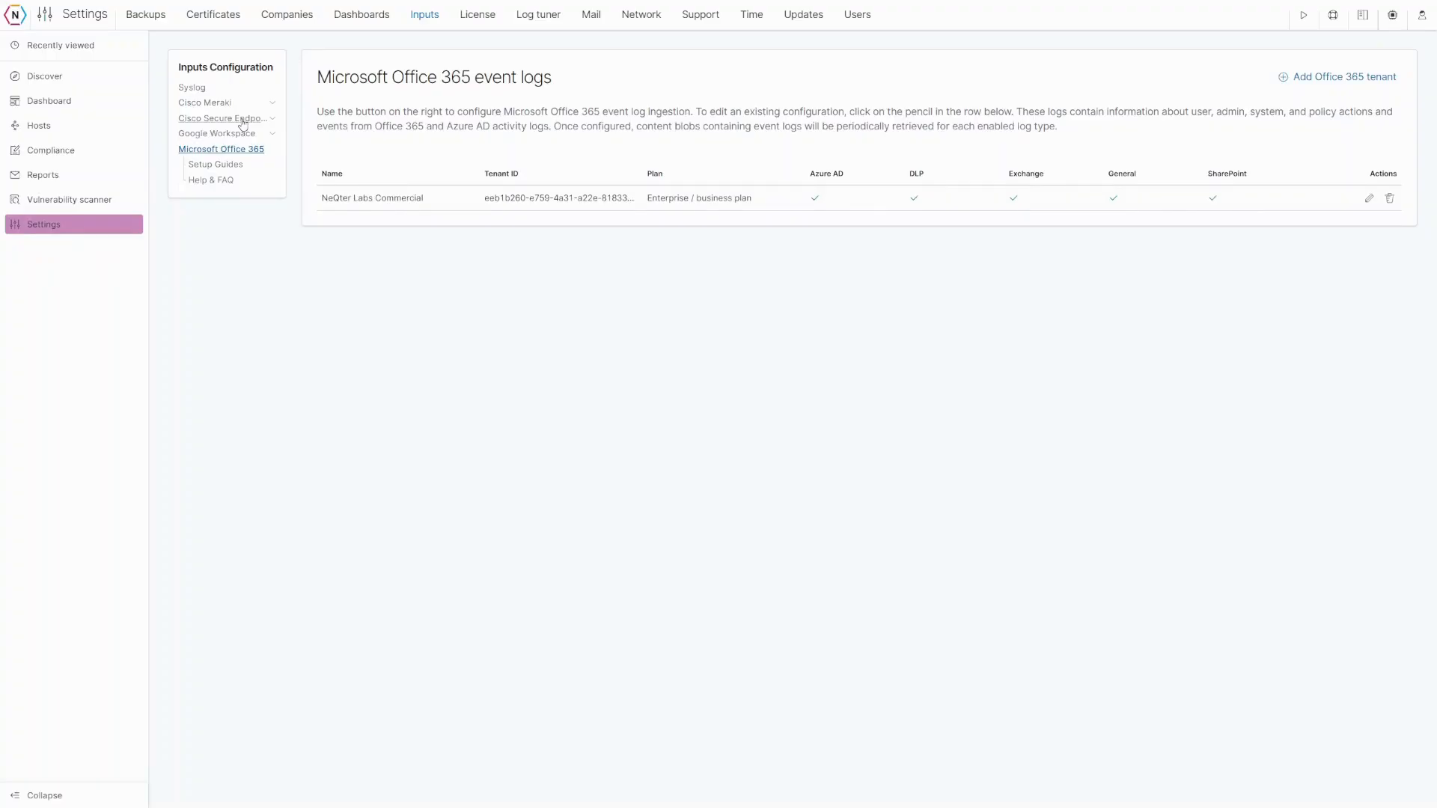
- Use the Dashboard breadcrumb to get back to the Dashboards listing
click(62, 112)
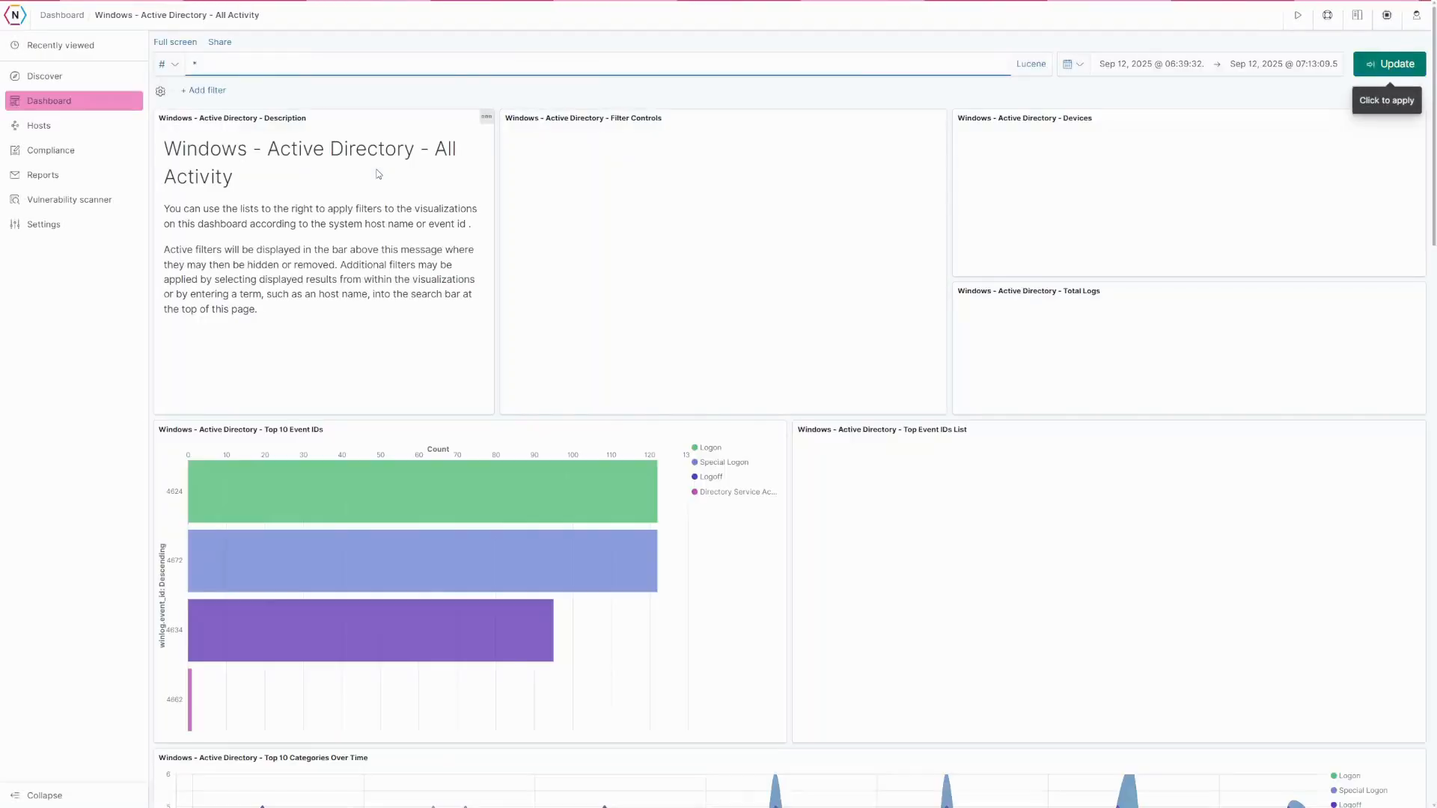
click(61, 15)
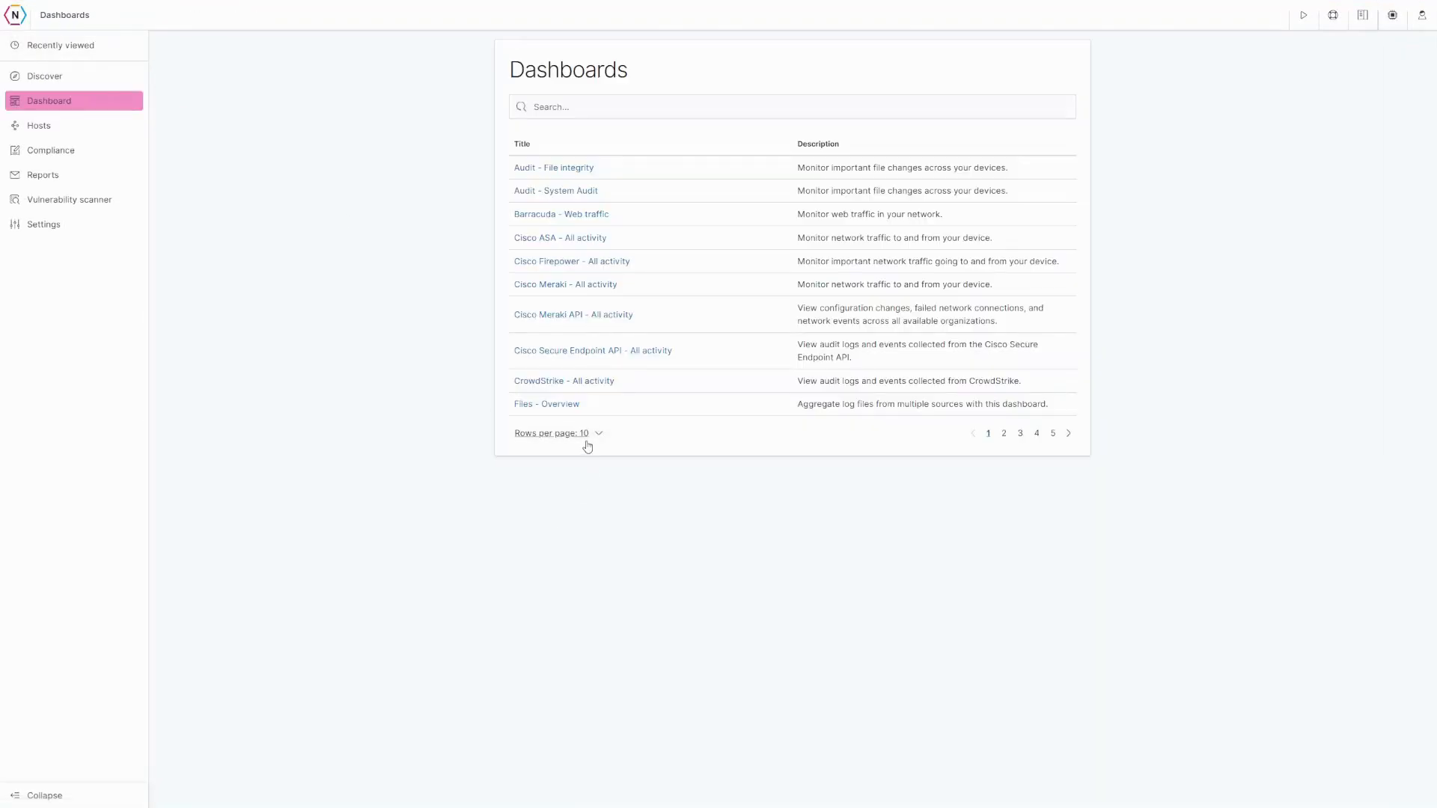
- Show 50 rows per page and scroll down to the end of the dashboards list
click(593, 435)
click(581, 407)
scroll(582, 421, down, 7)
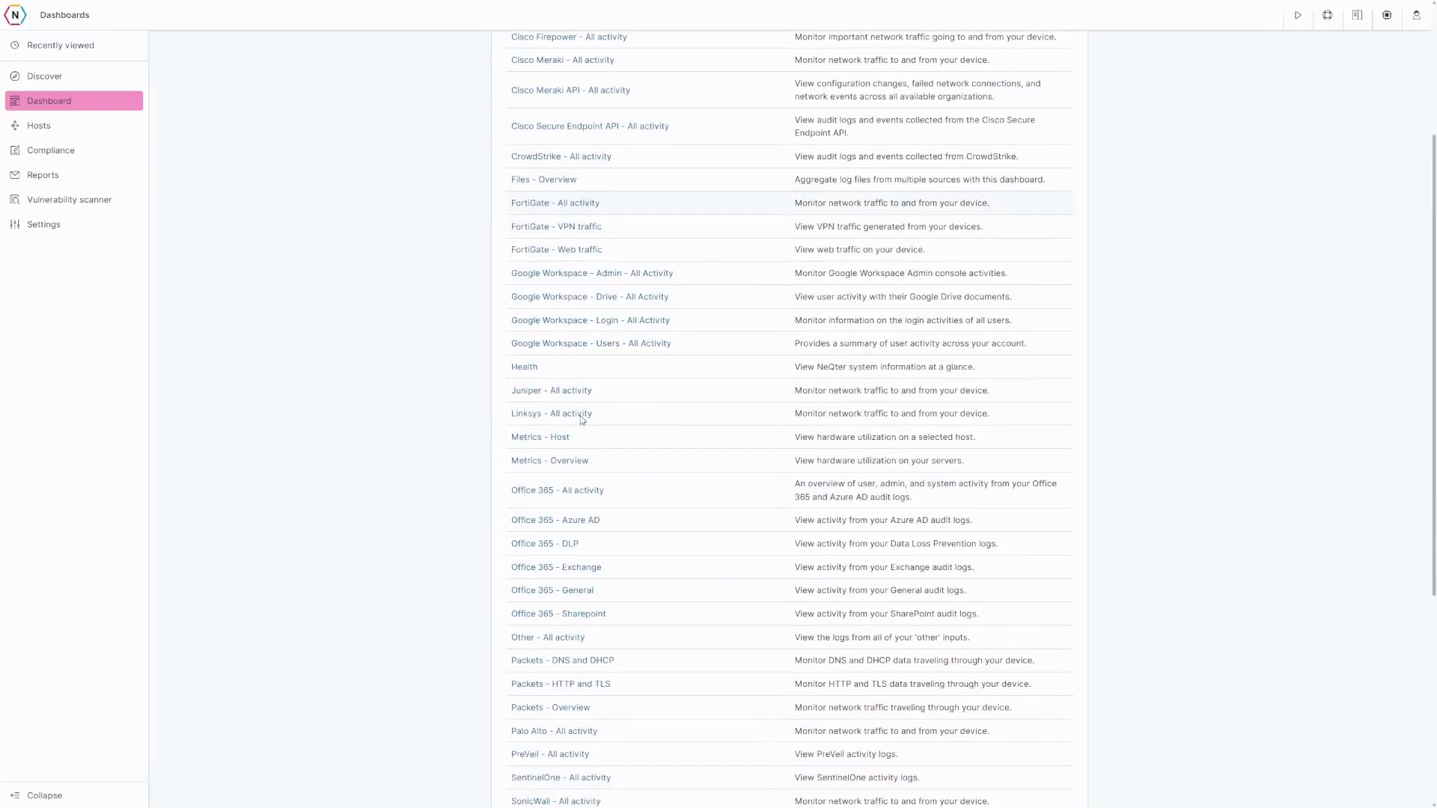
scroll(582, 421, down, 3)
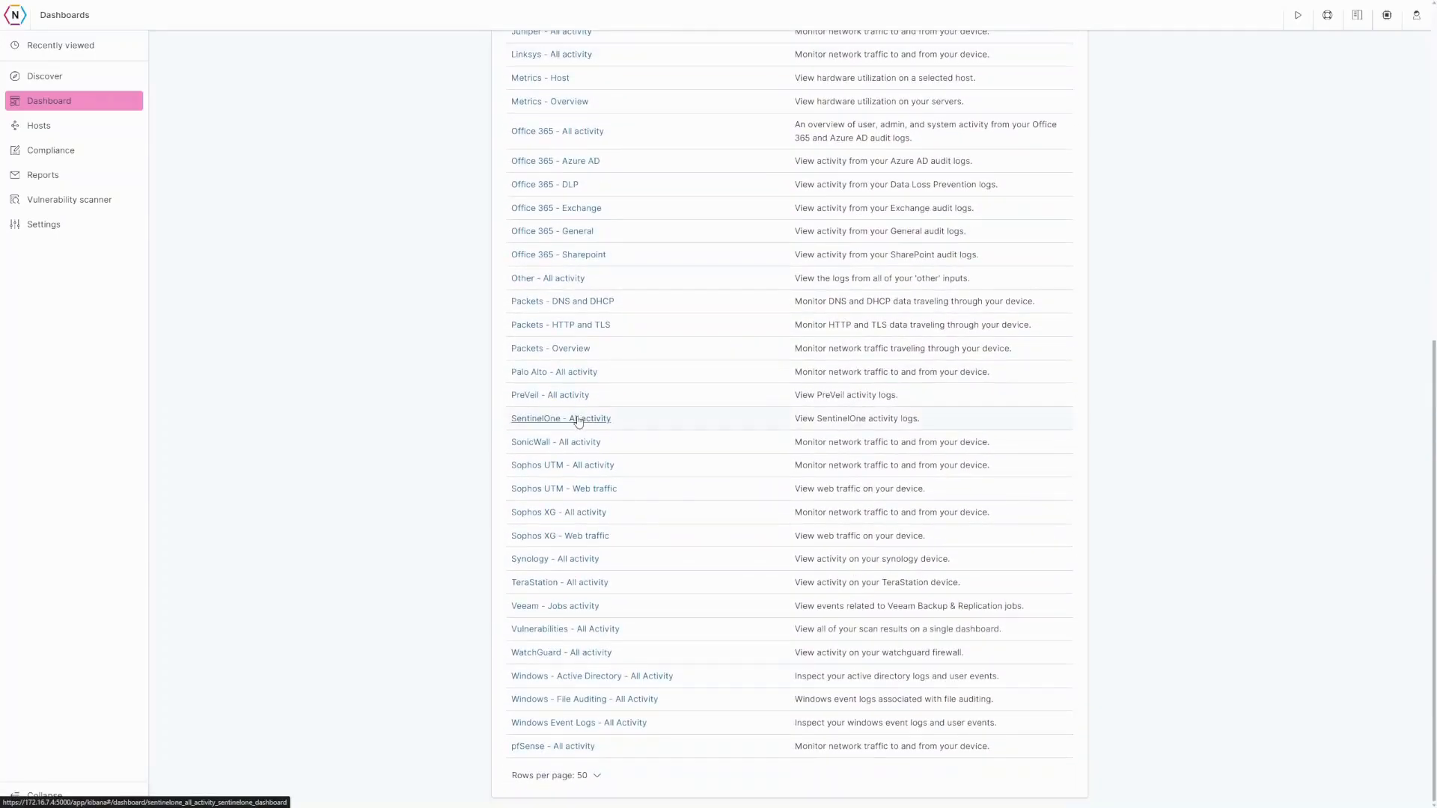
click(579, 423)
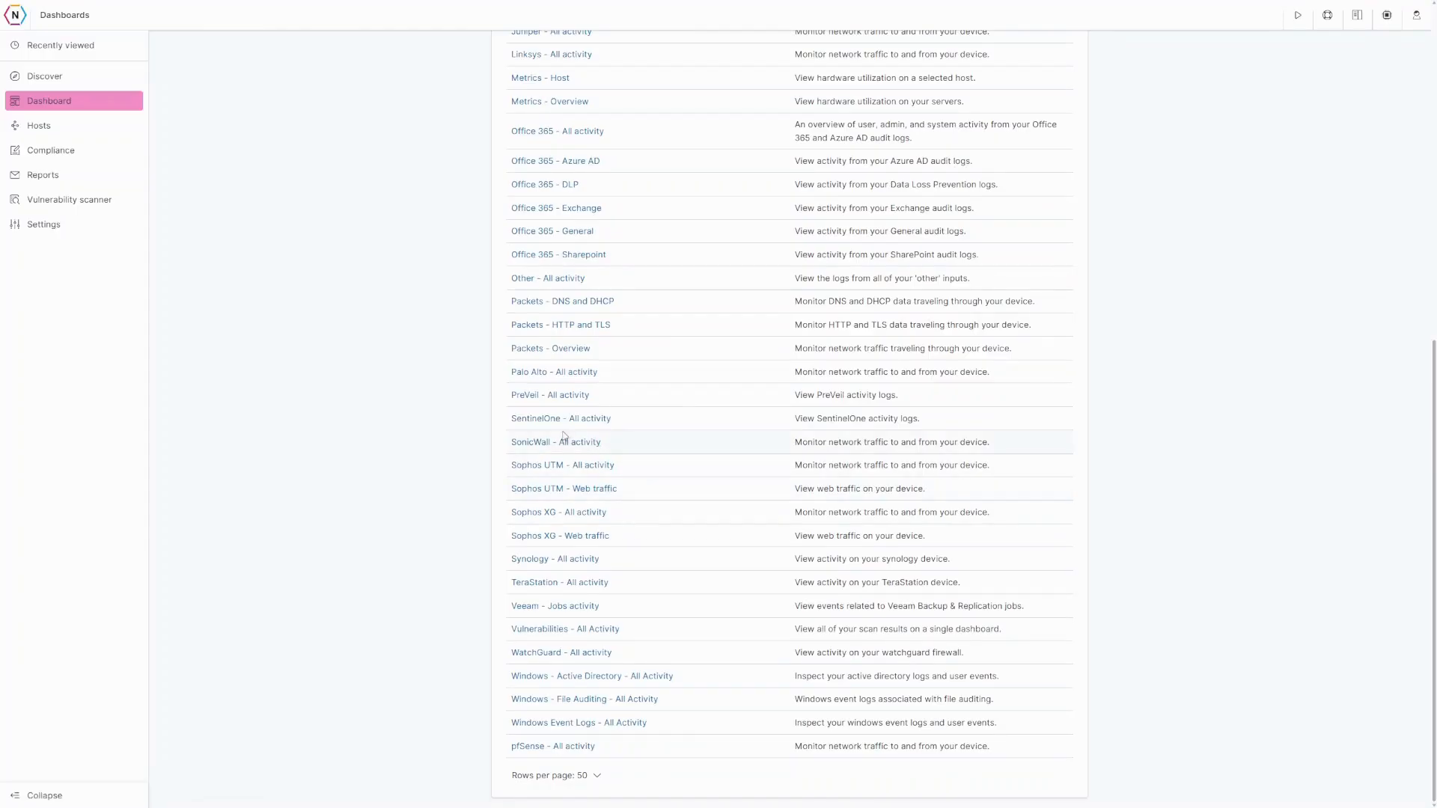
- Open the SonicWall - All activity dashboard and scroll through its panels
click(543, 449)
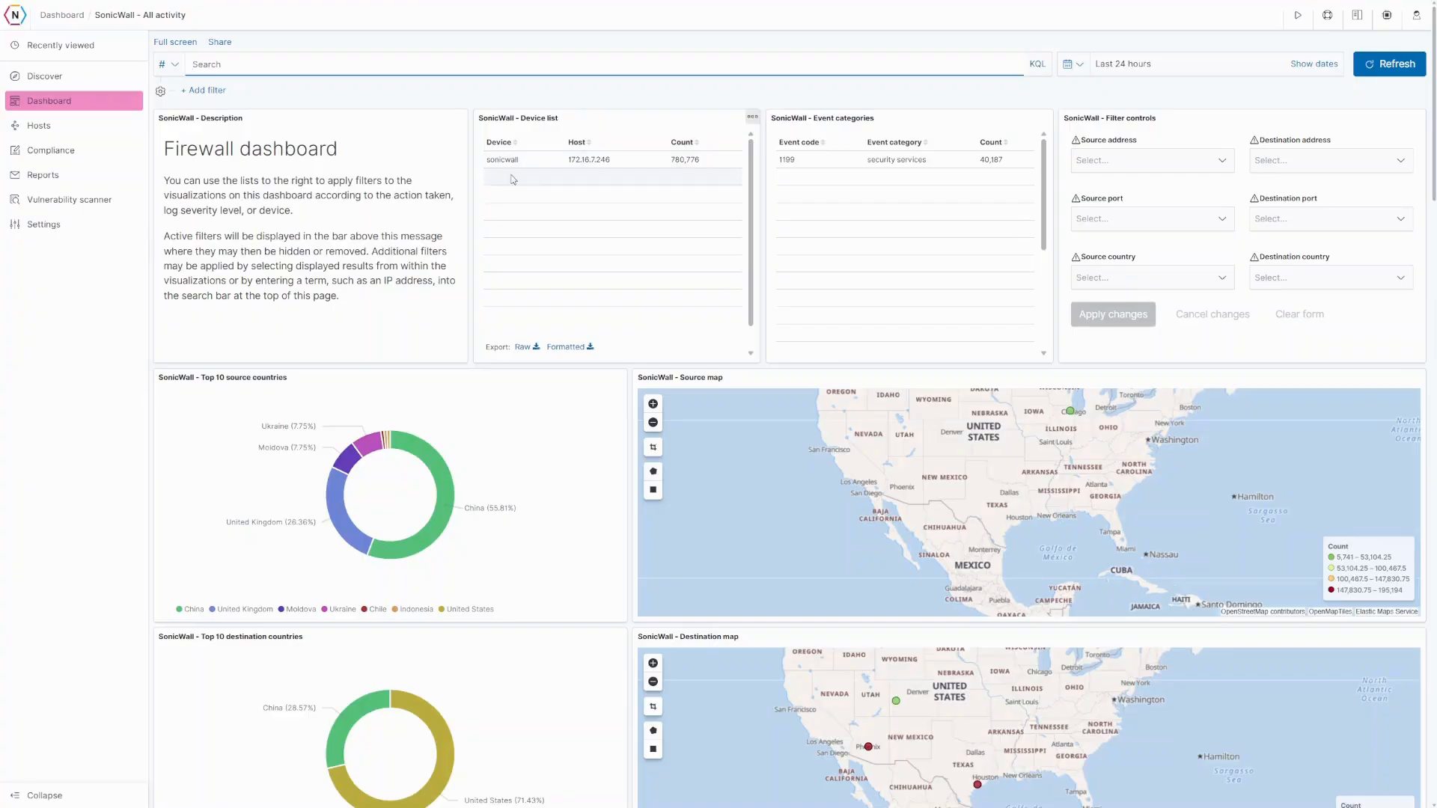
scroll(369, 285, down, 1)
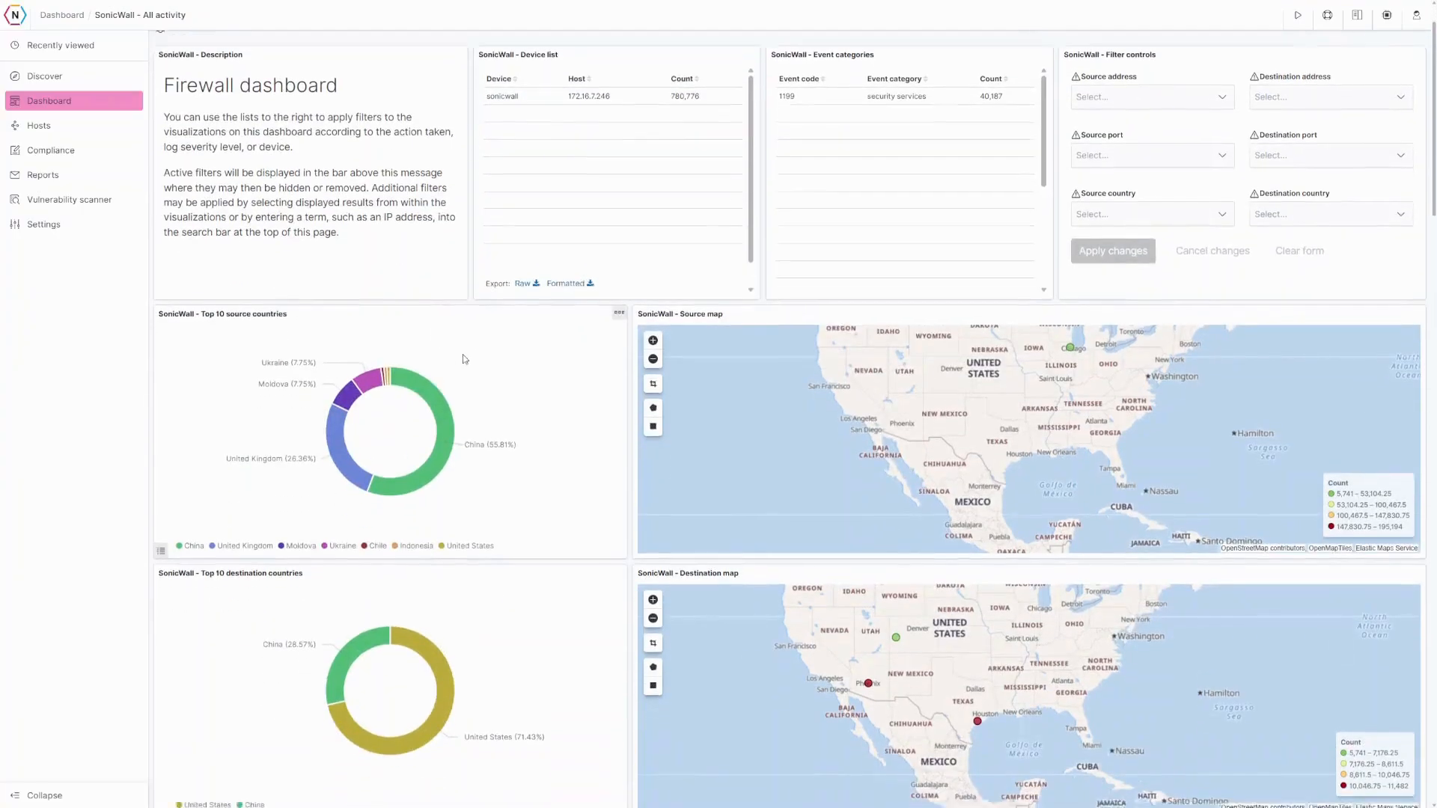
scroll(464, 356, down, 3)
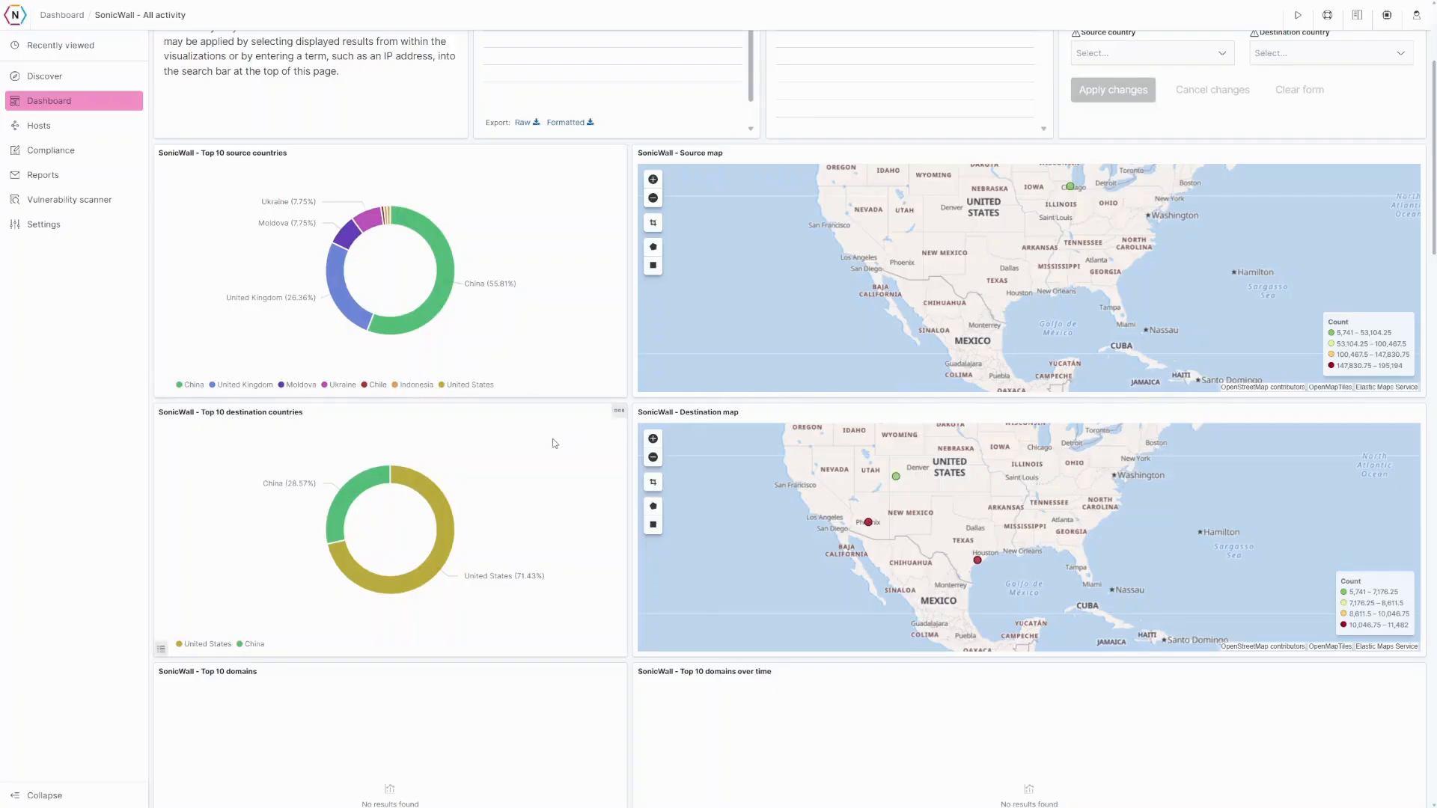
scroll(553, 443, down, 15)
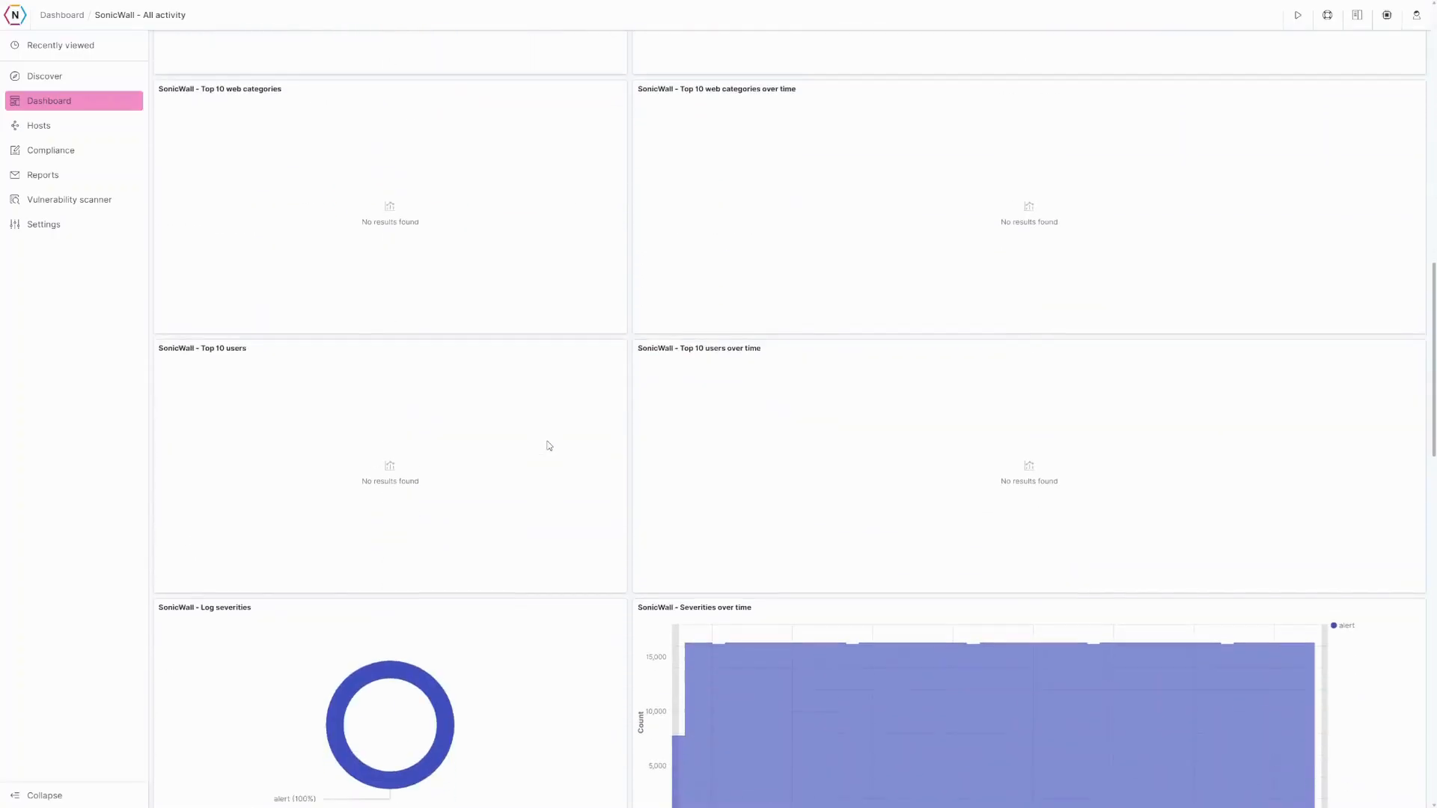
scroll(549, 446, down, 10)
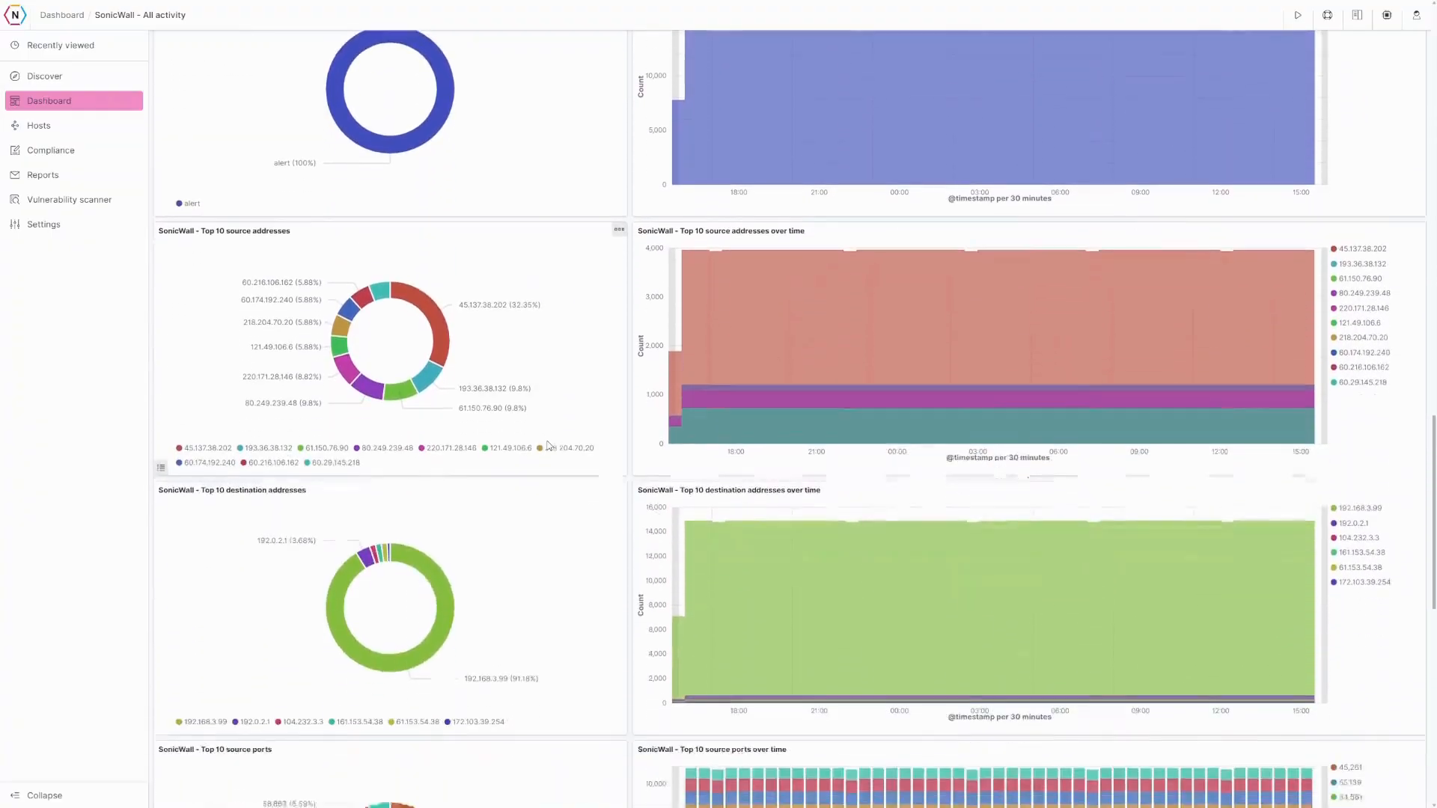
mouse_move(375, 262)
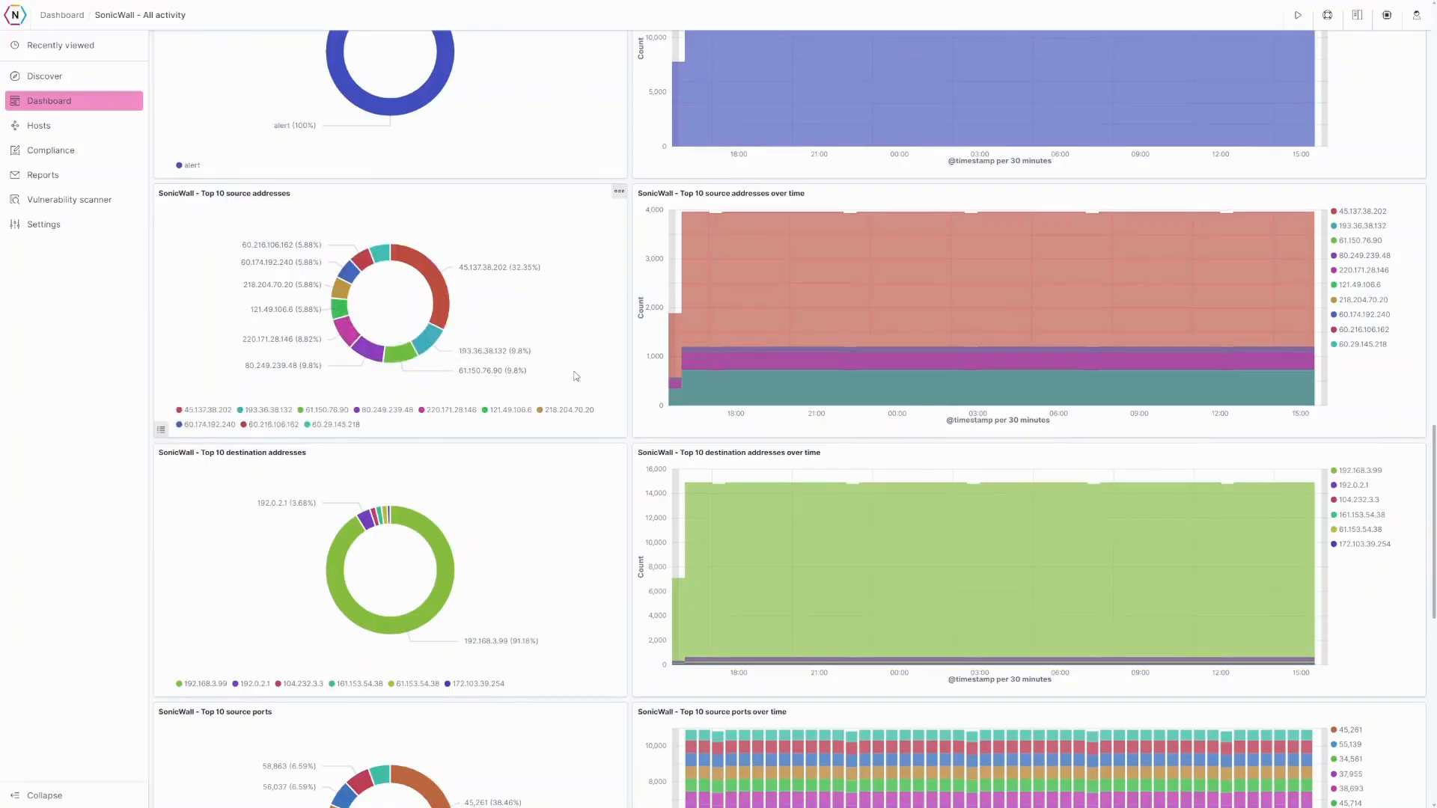
scroll(479, 320, up, 10)
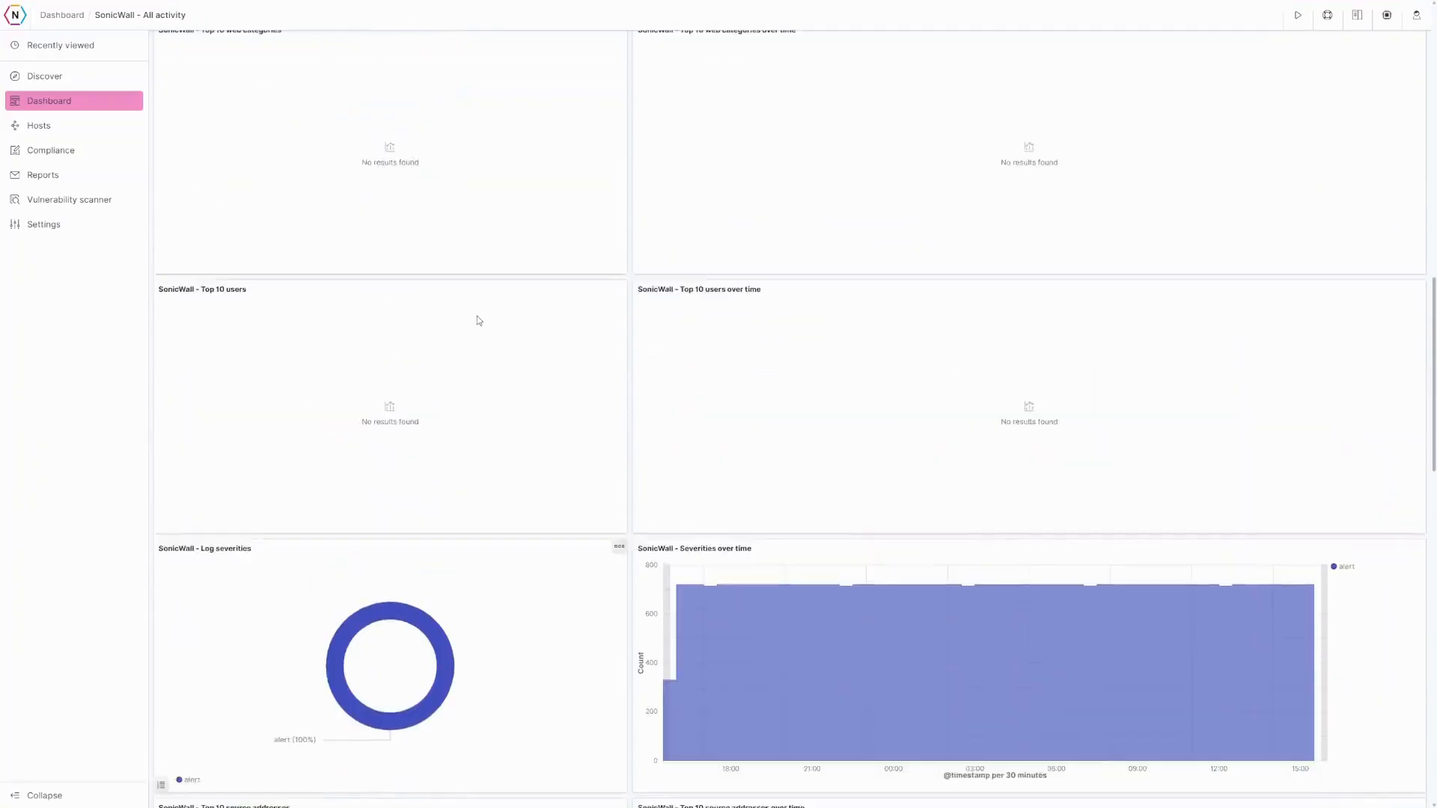
scroll(479, 320, up, 10)
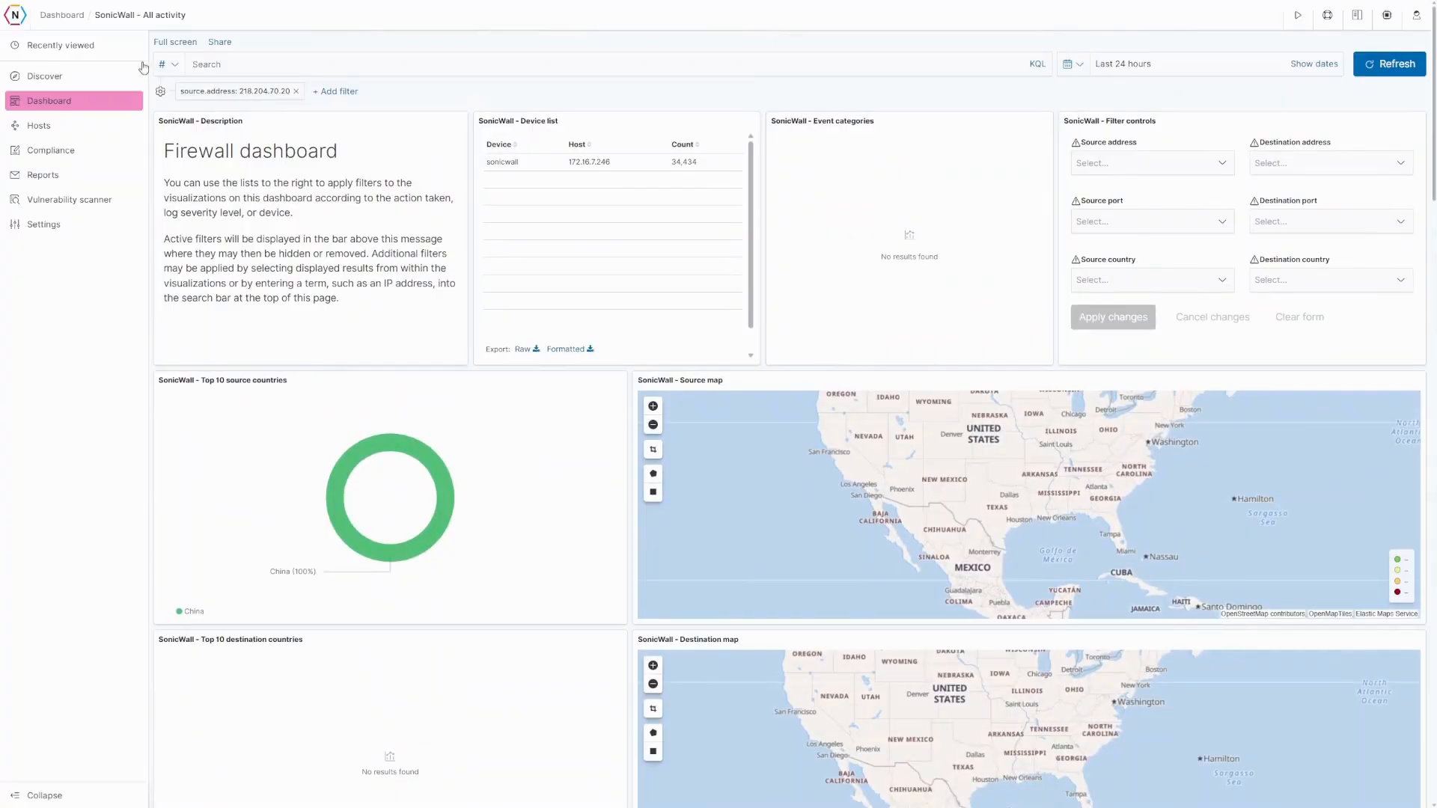
- Open Google Workspace - Login - All Activity from the Recently viewed items
click(98, 52)
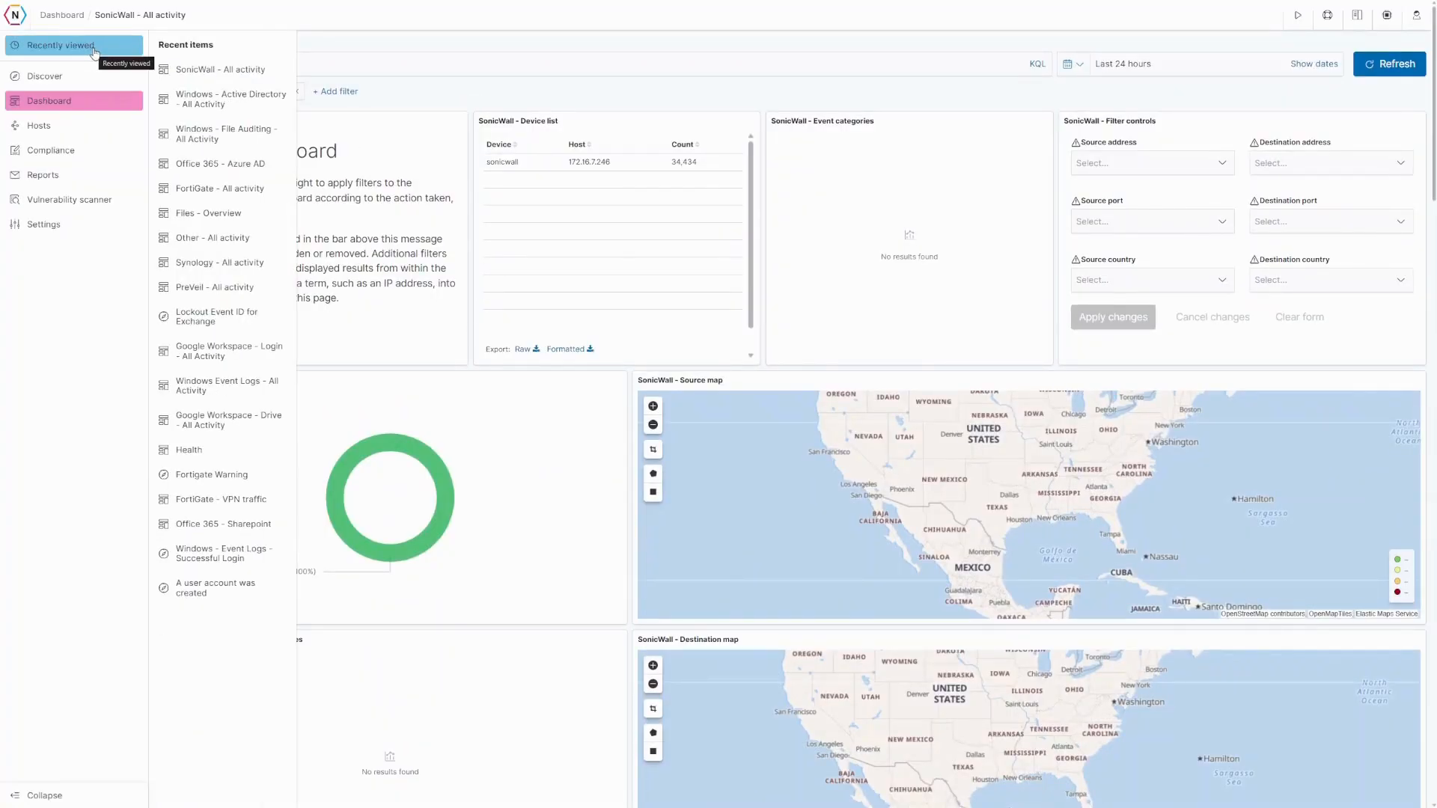
click(232, 352)
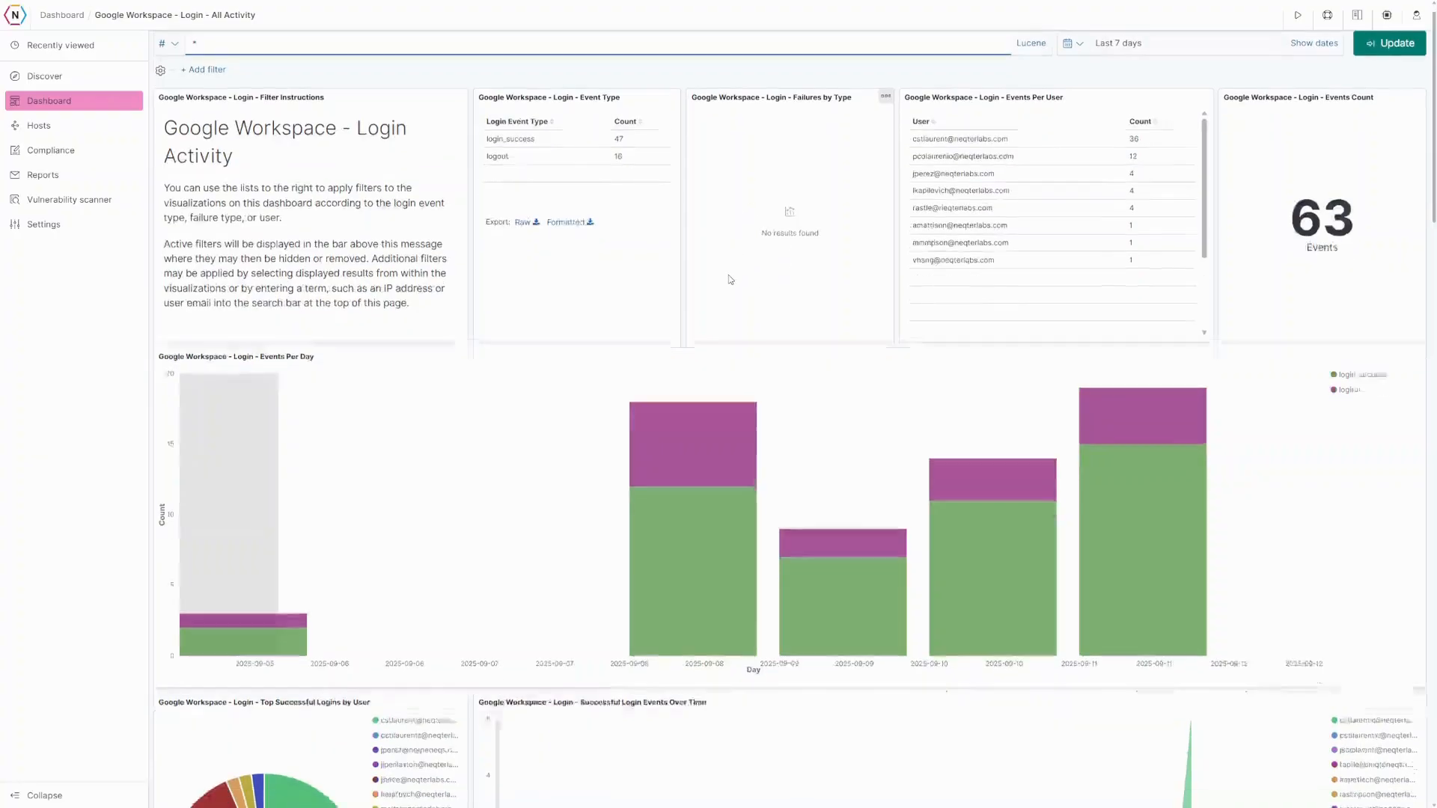
scroll(735, 282, down, 2)
scroll(539, 319, down, 6)
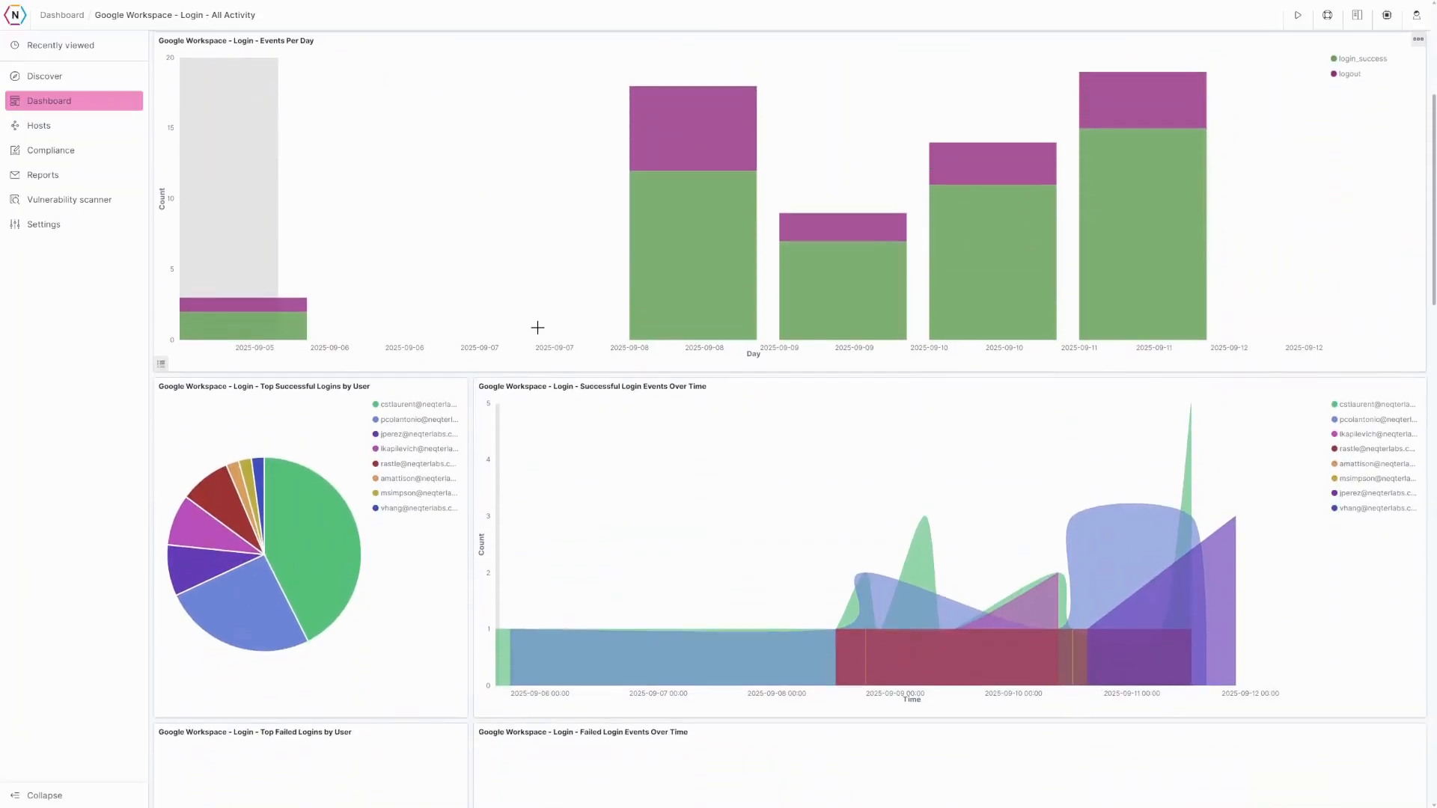
scroll(537, 328, down, 2)
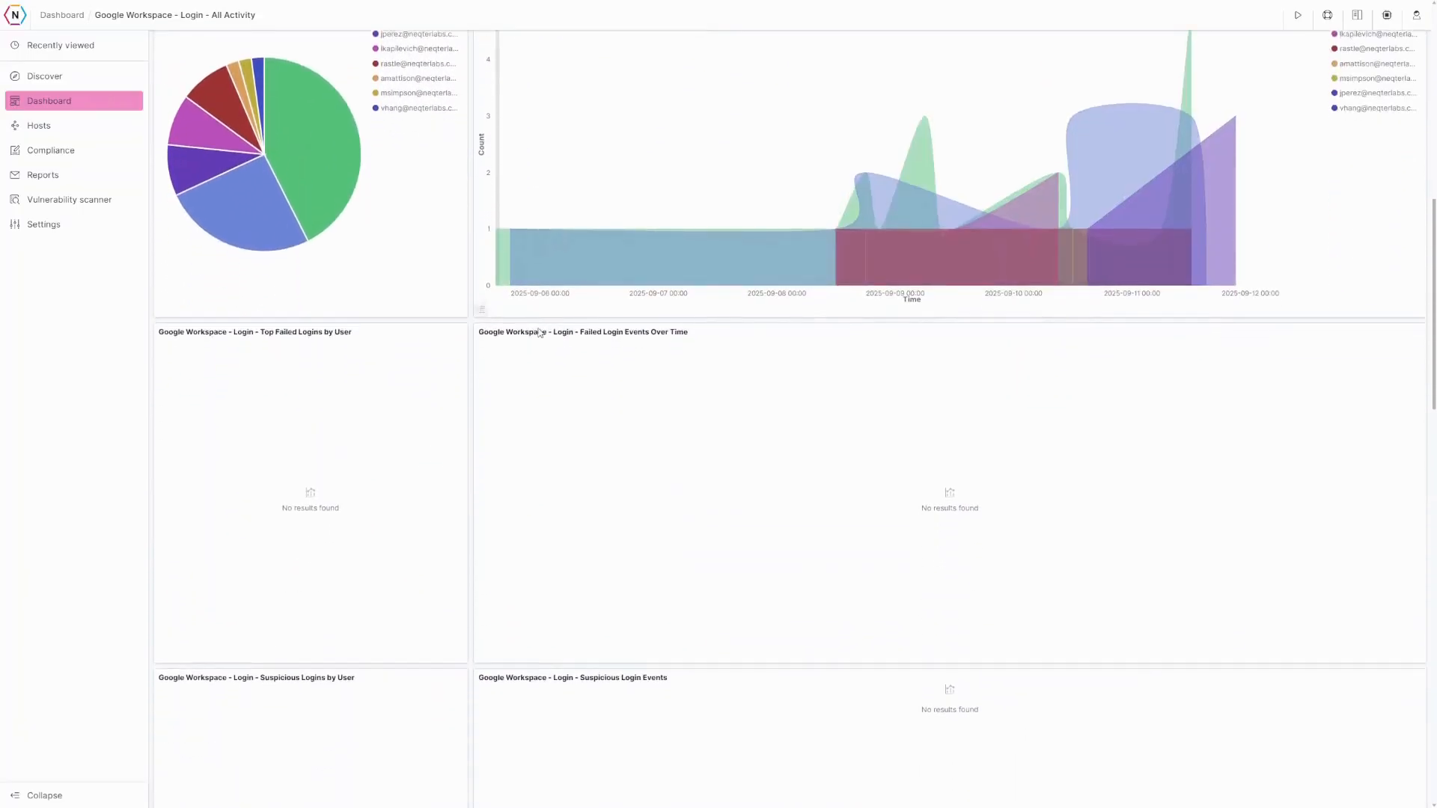
scroll(528, 394, up, 4)
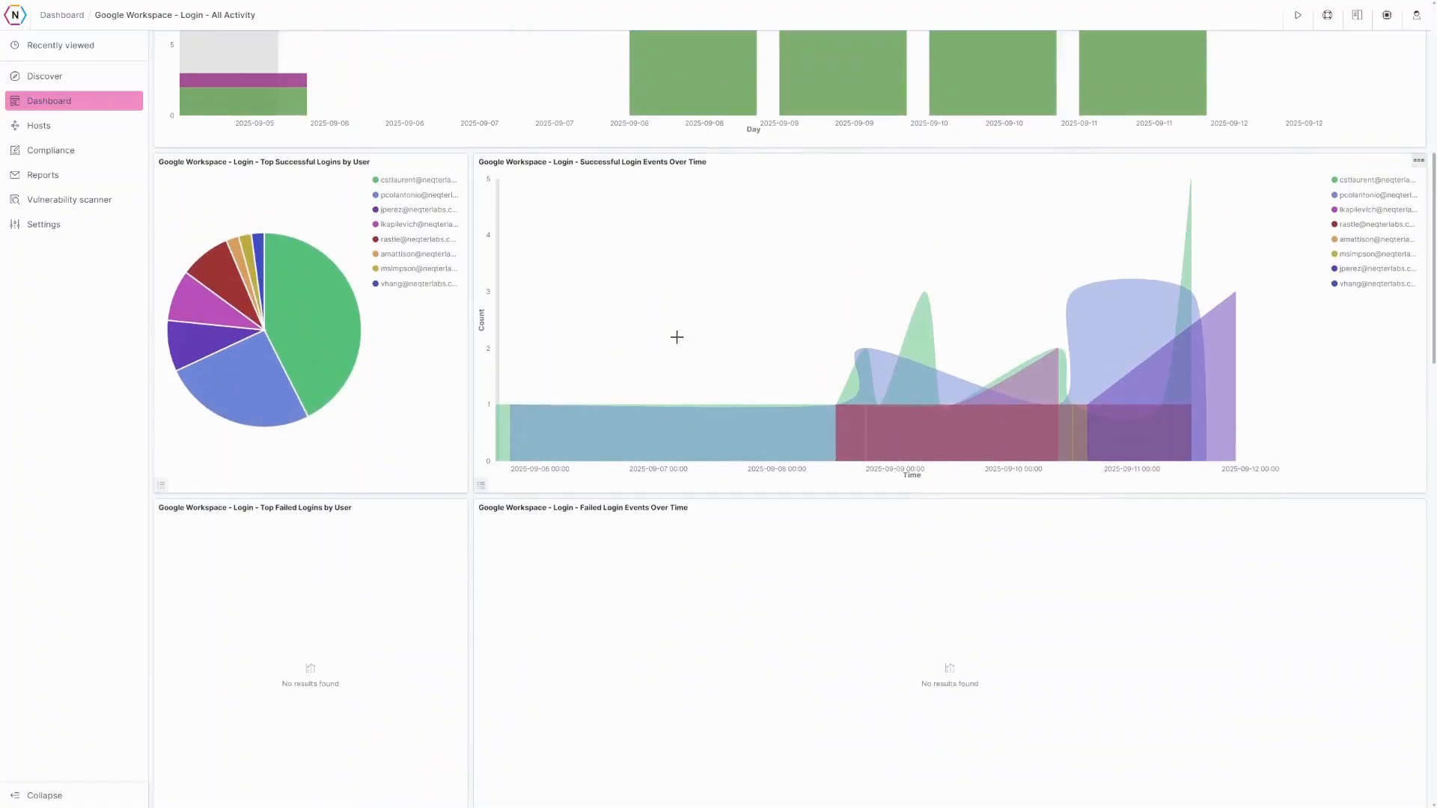
scroll(566, 355, down, 2)
scroll(543, 351, up, 7)
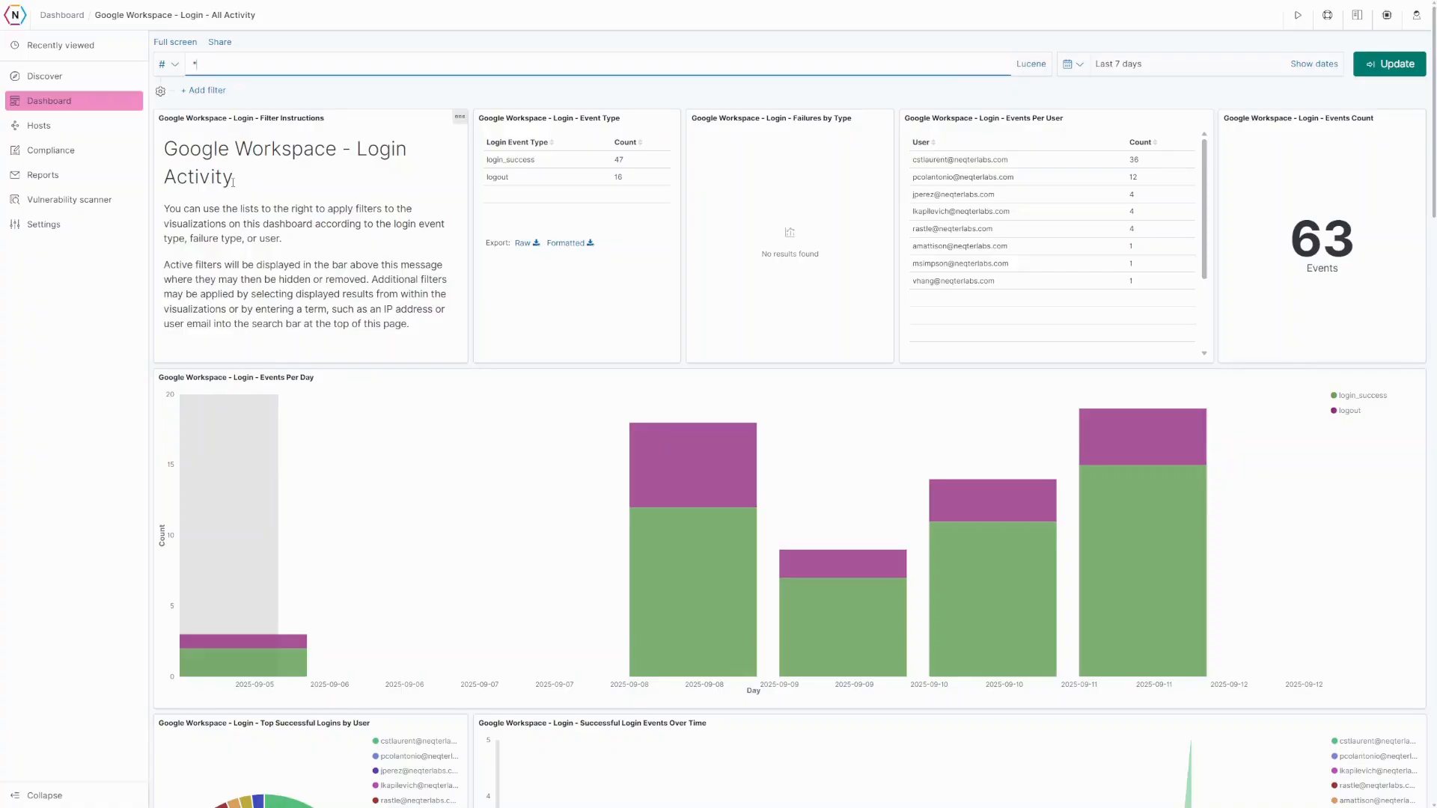
scroll(410, 381, down, 6)
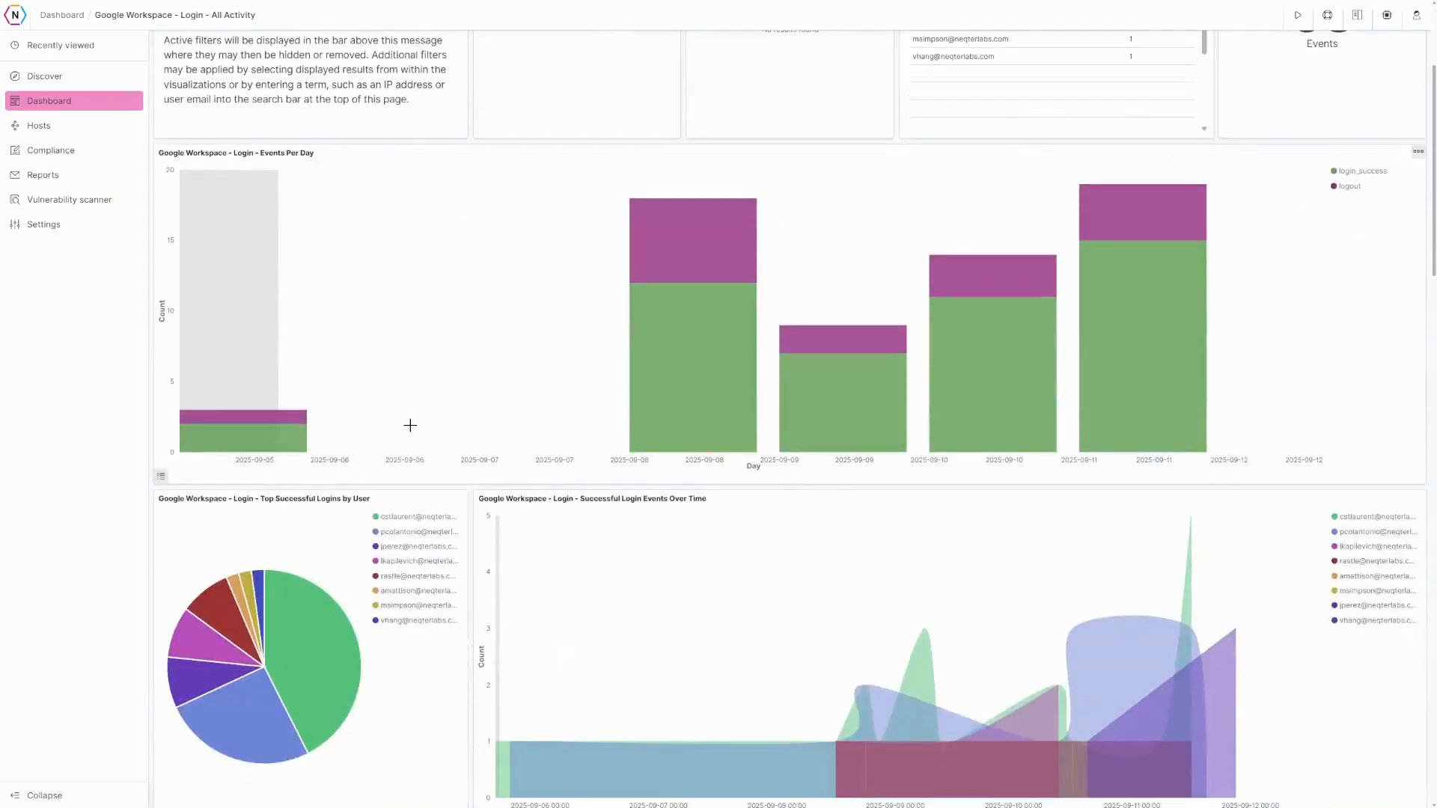
scroll(410, 428, down, 15)
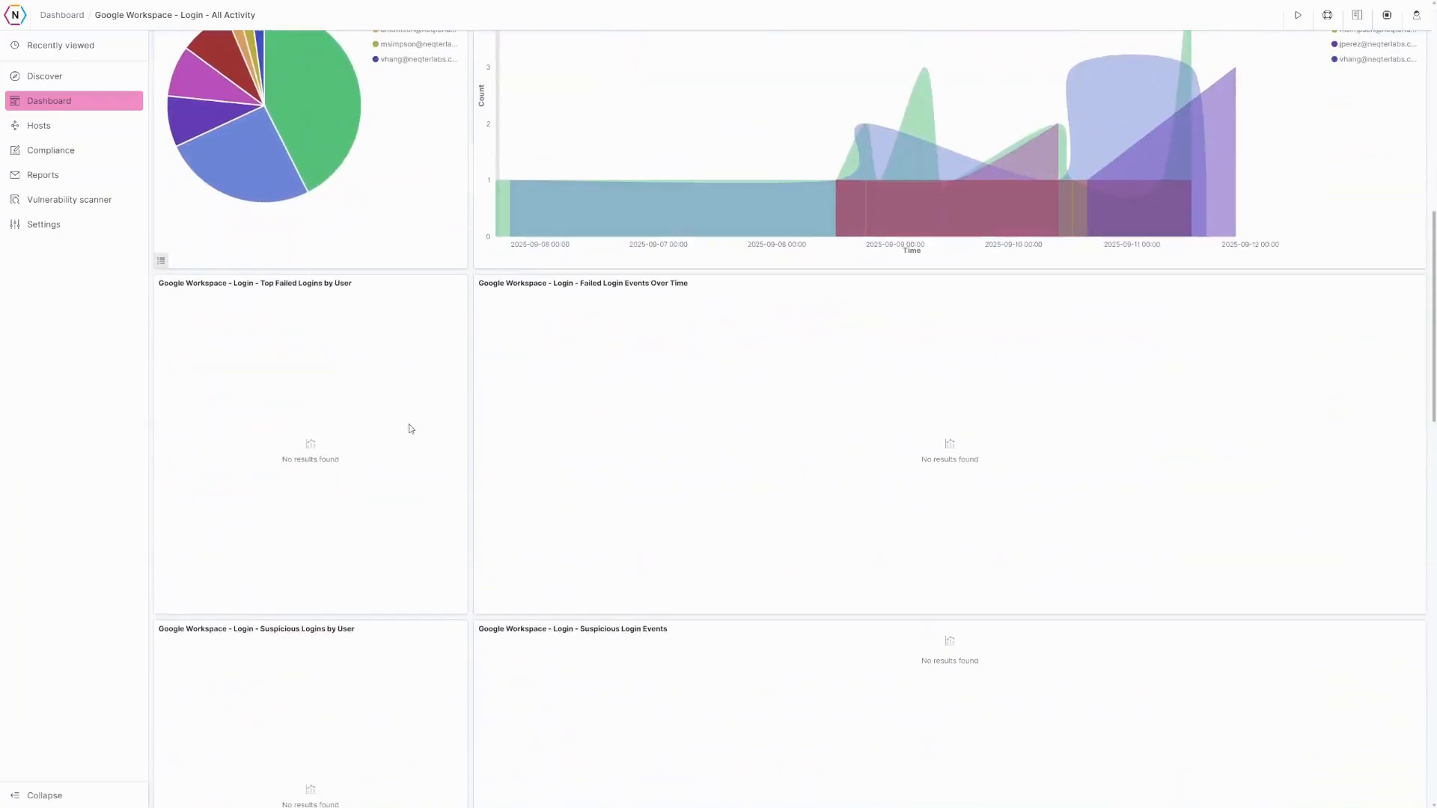
scroll(409, 428, down, 1)
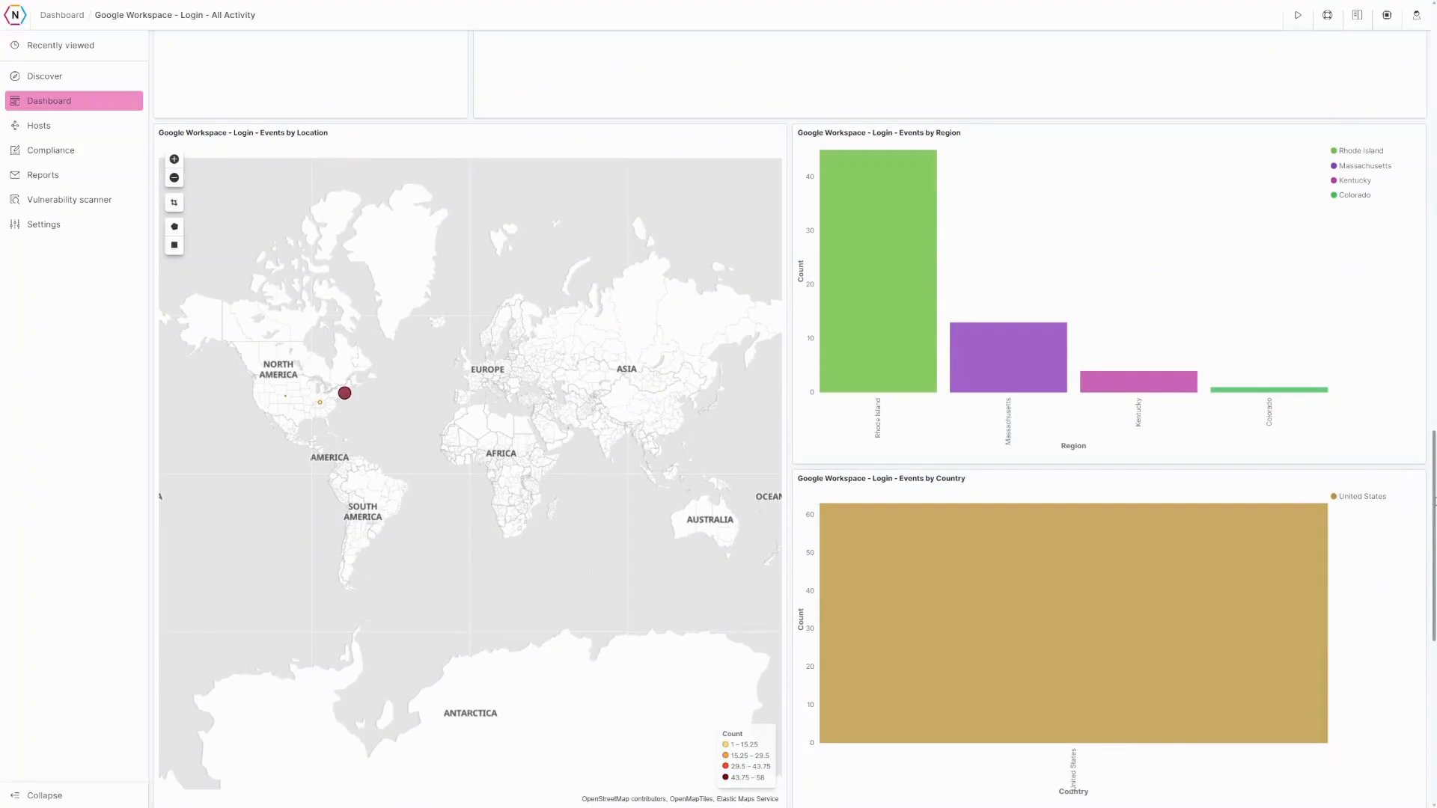
drag(1431, 500, 1434, 77)
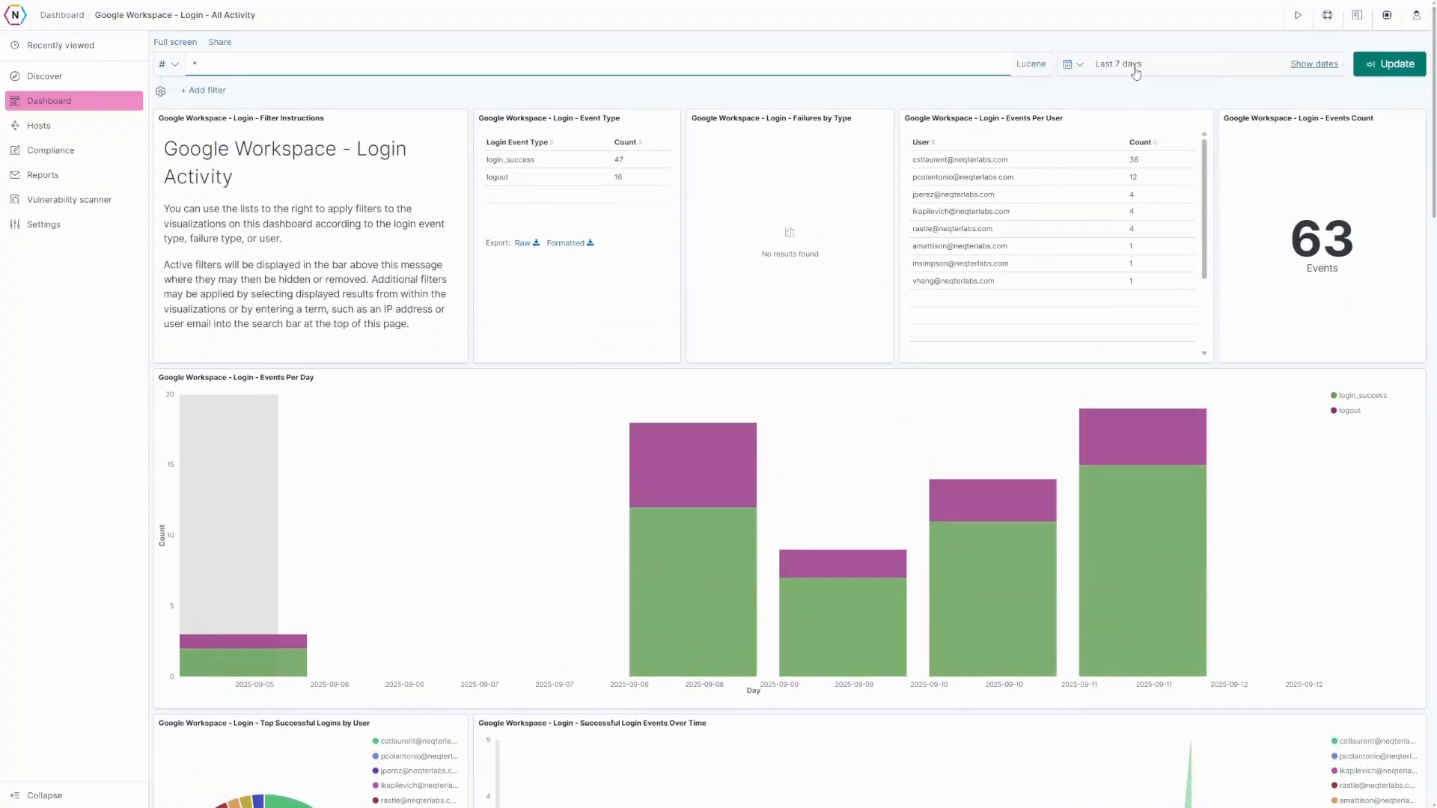
click(1078, 64)
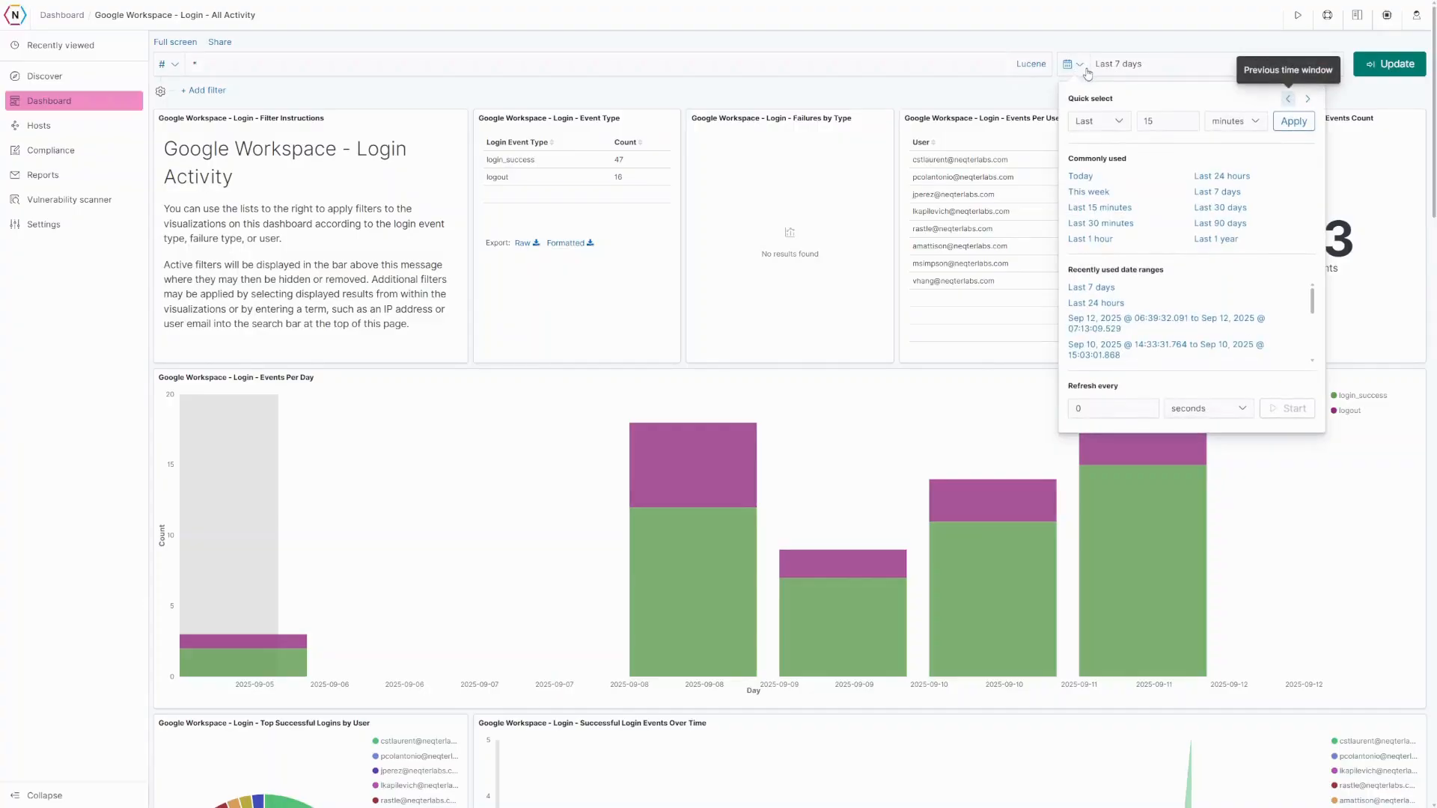
click(1220, 207)
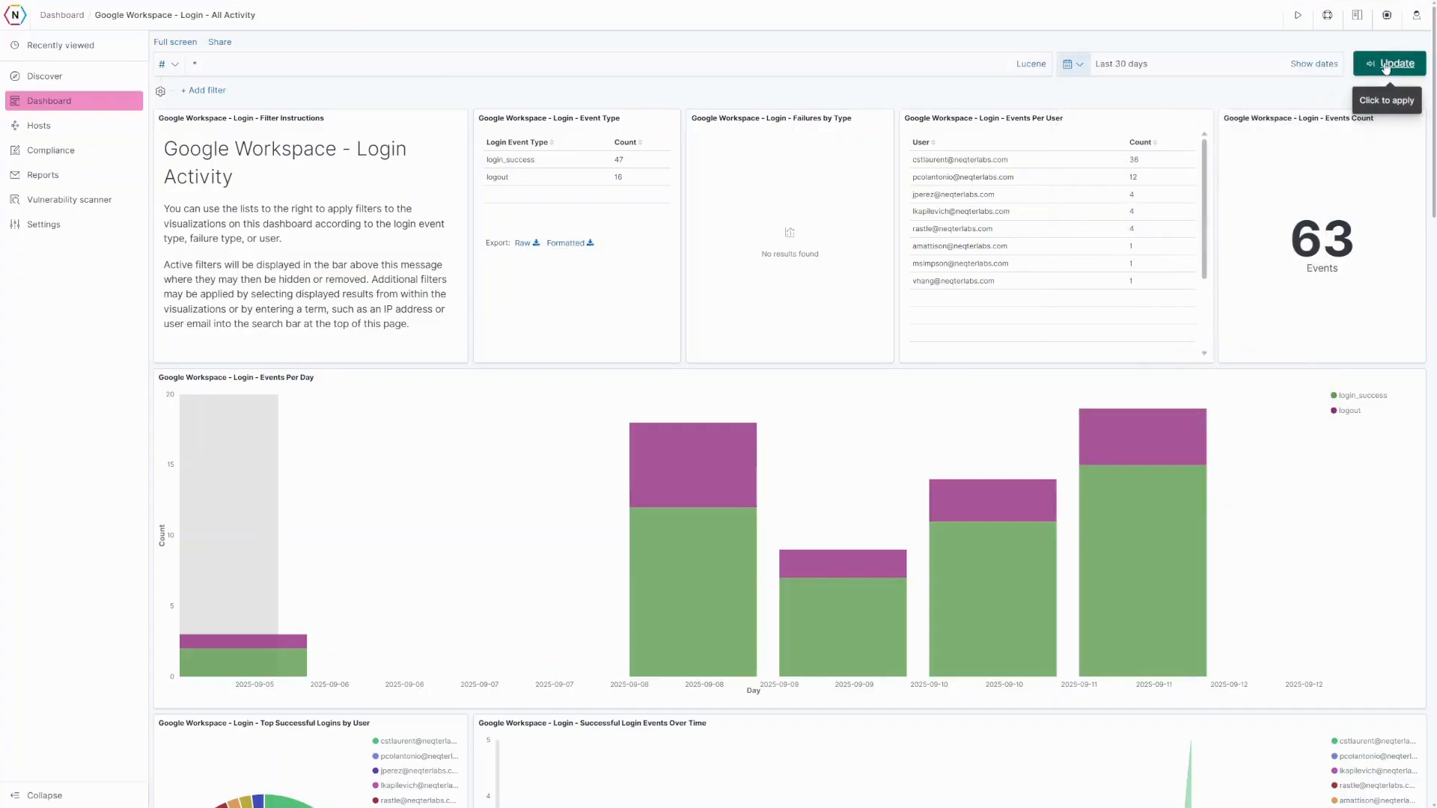
click(1386, 67)
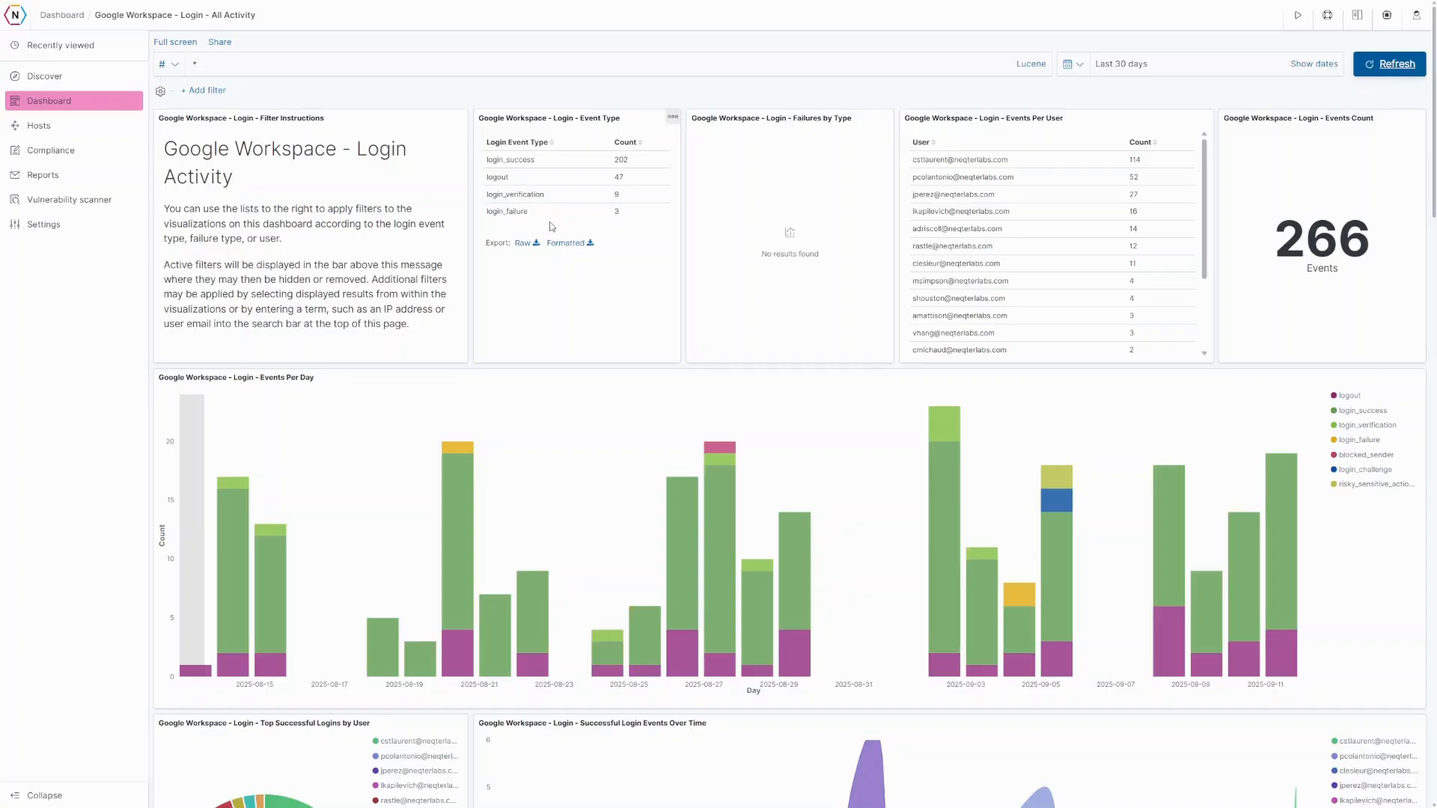
scroll(478, 369, down, 9)
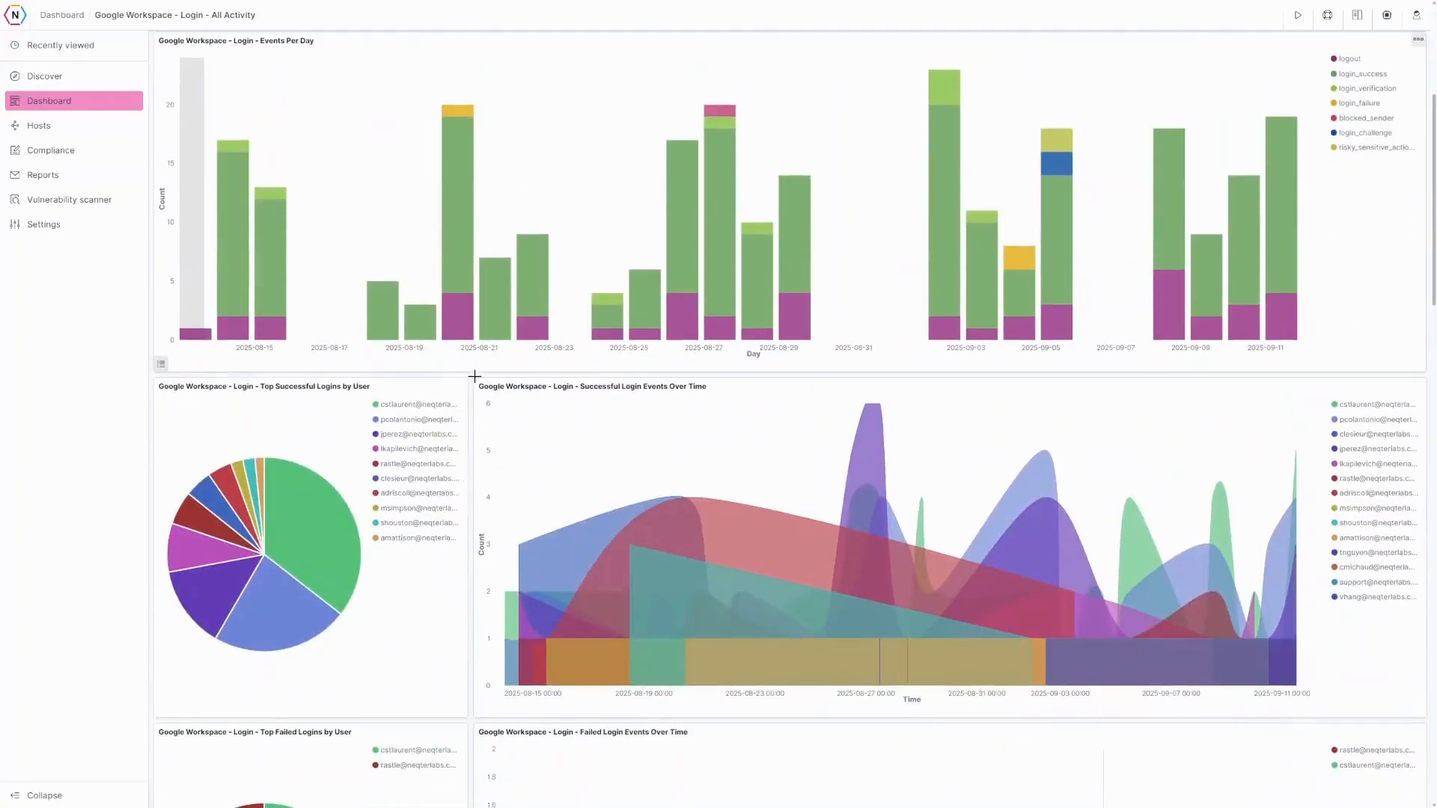
scroll(450, 435, down, 3)
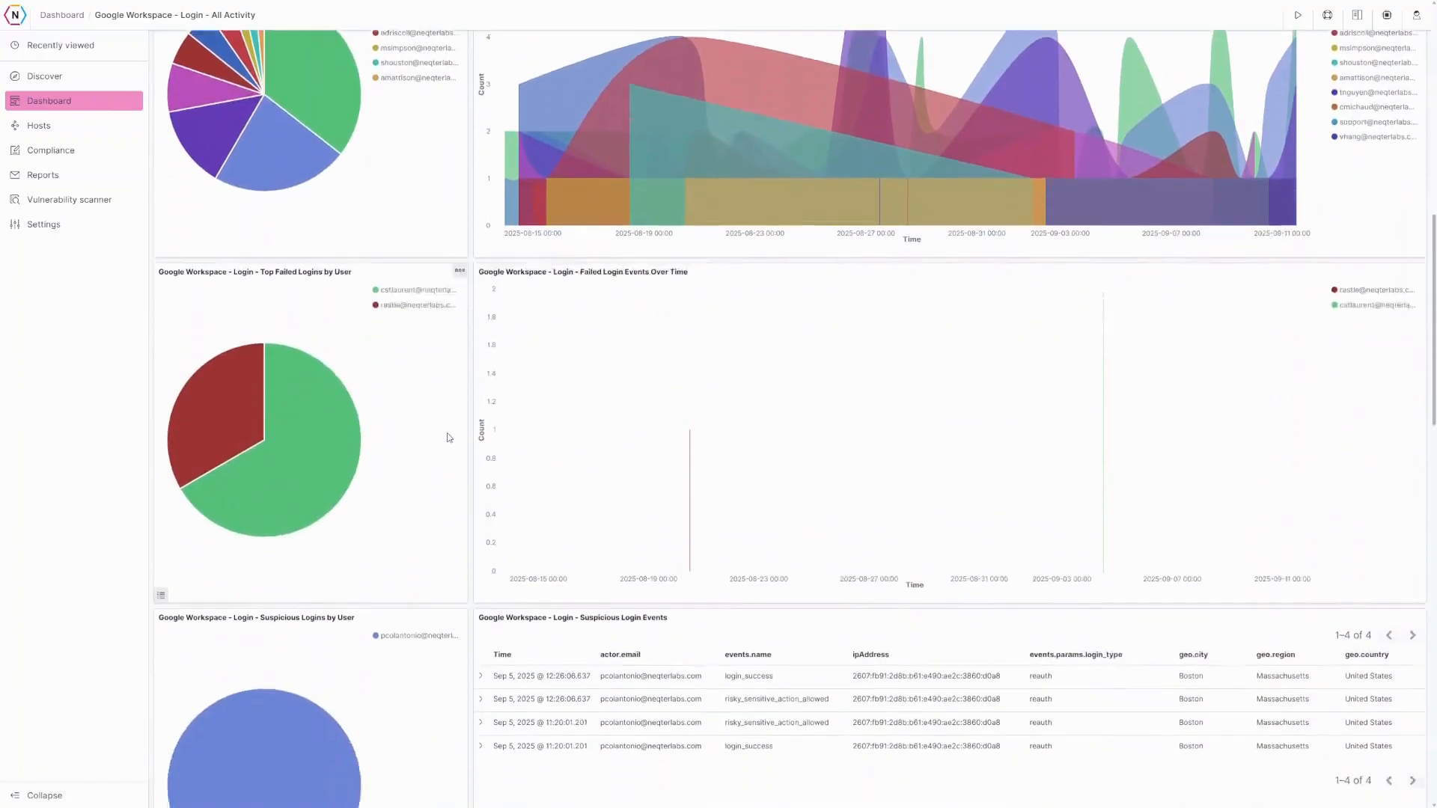
scroll(446, 438, down, 4)
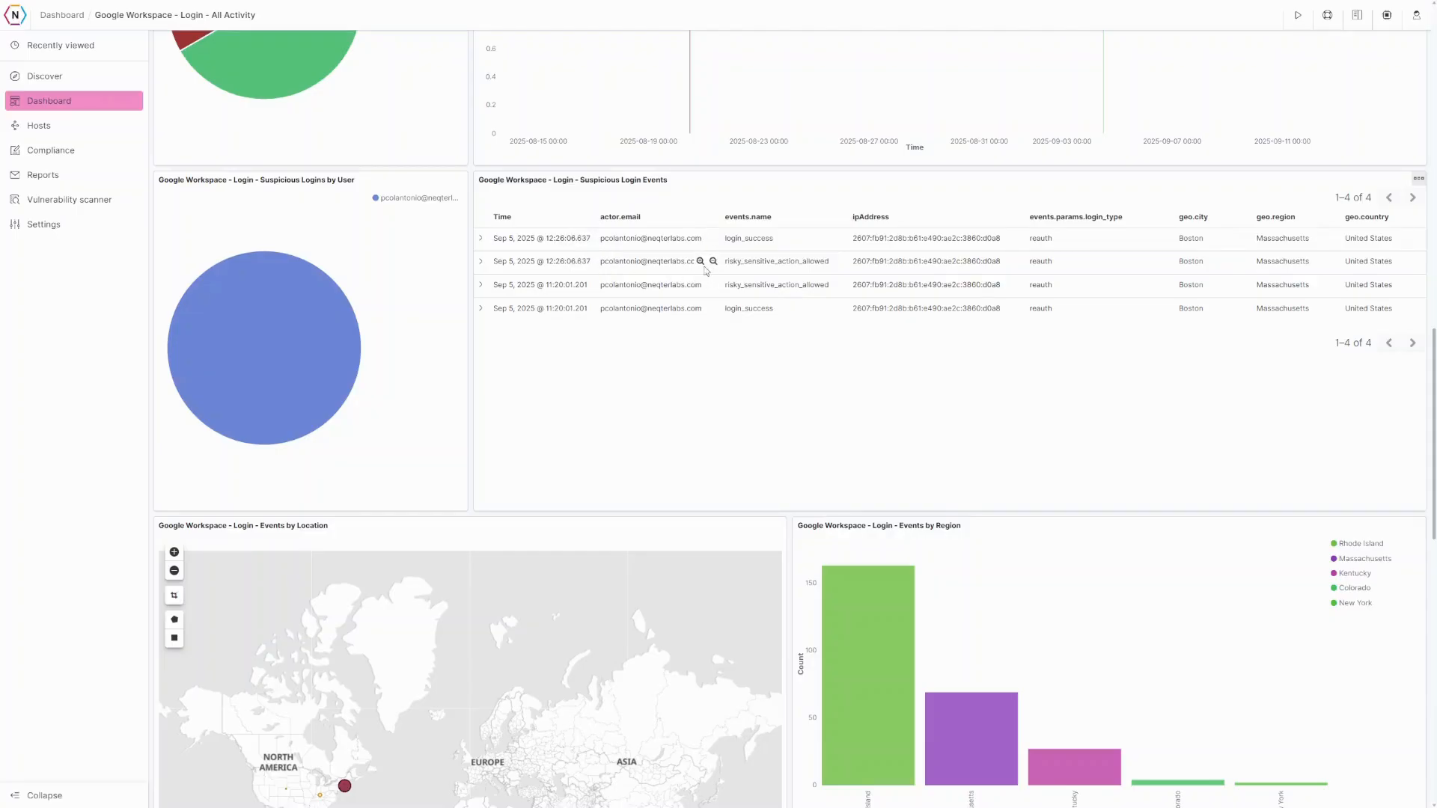
scroll(476, 475, down, 3)
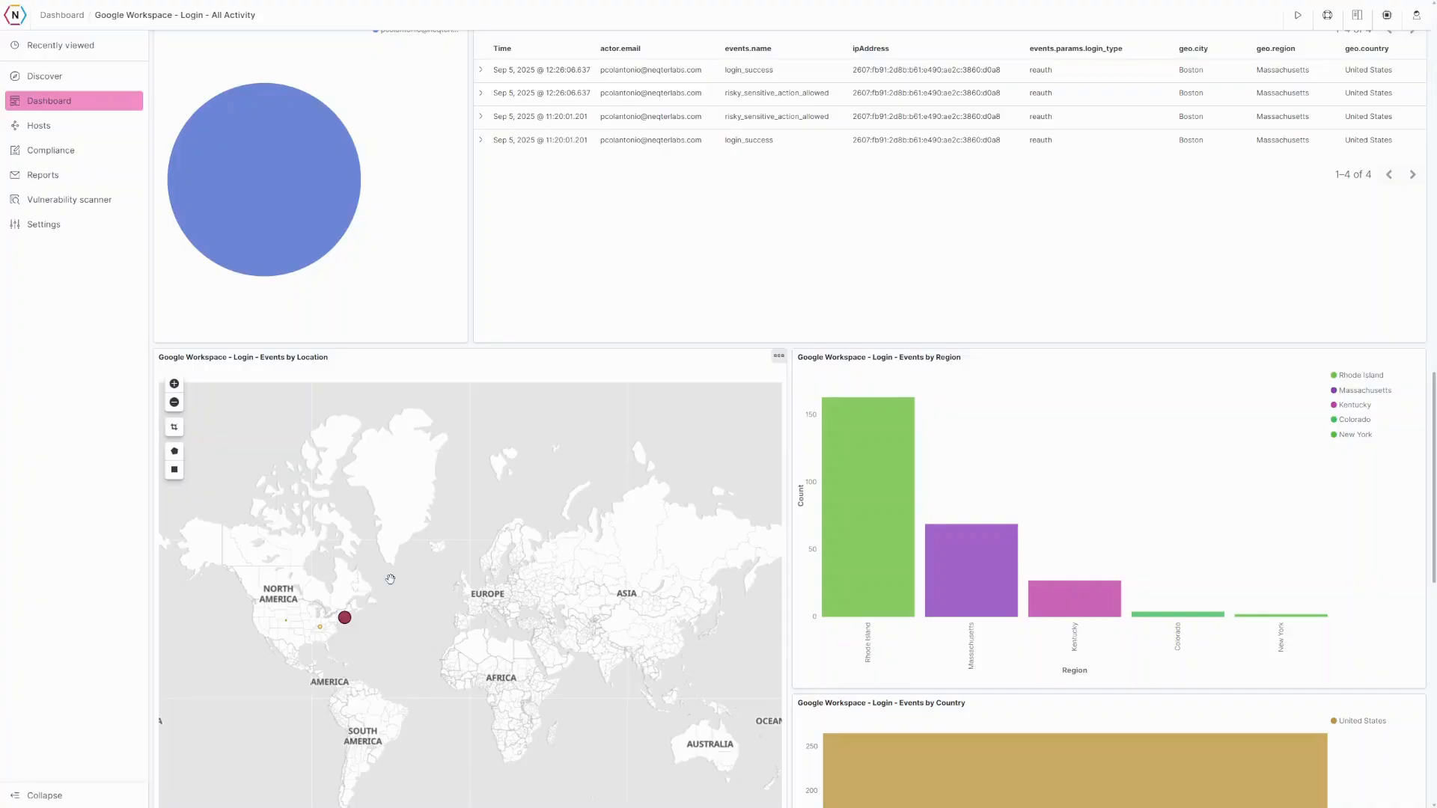
scroll(770, 352, up, 3)
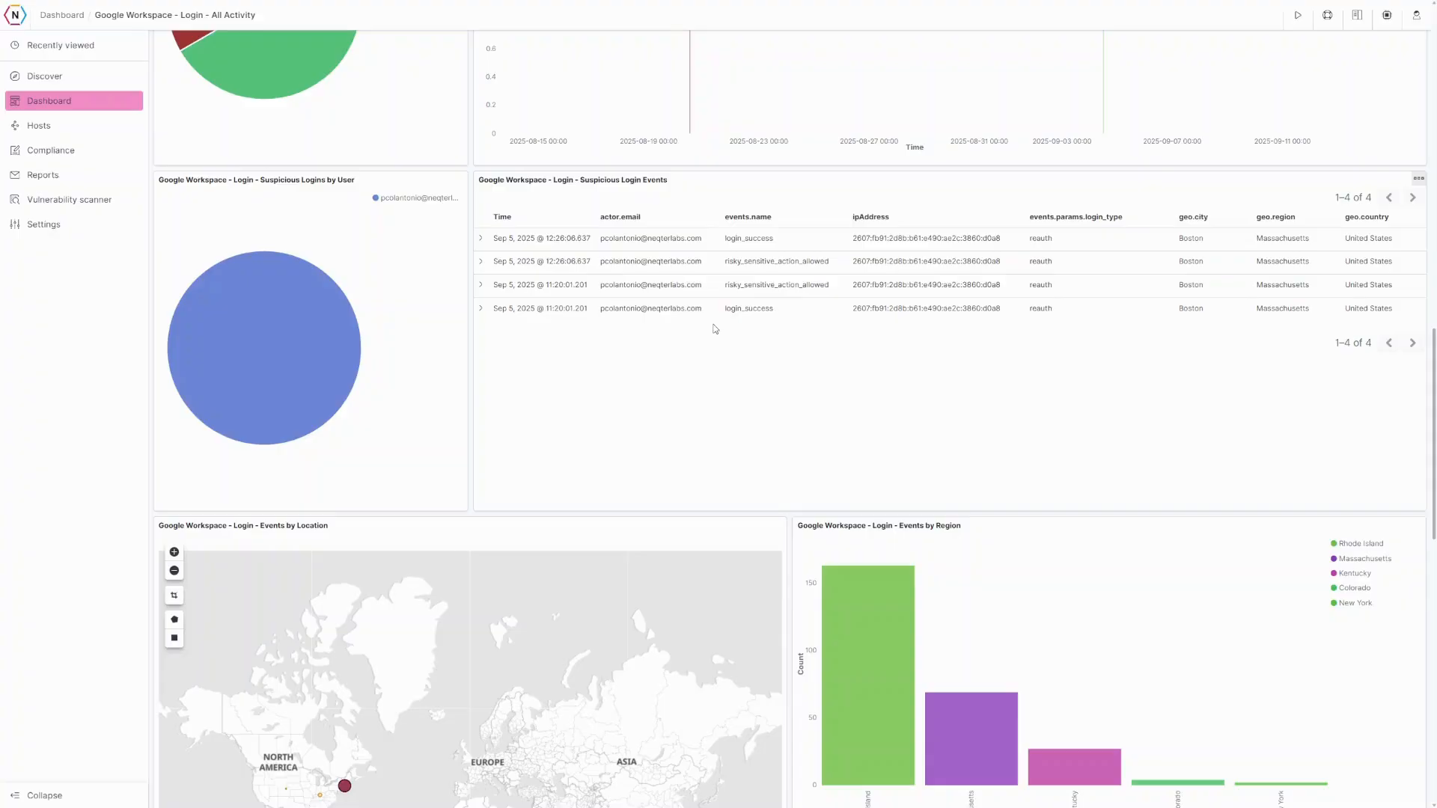
scroll(713, 390, down, 5)
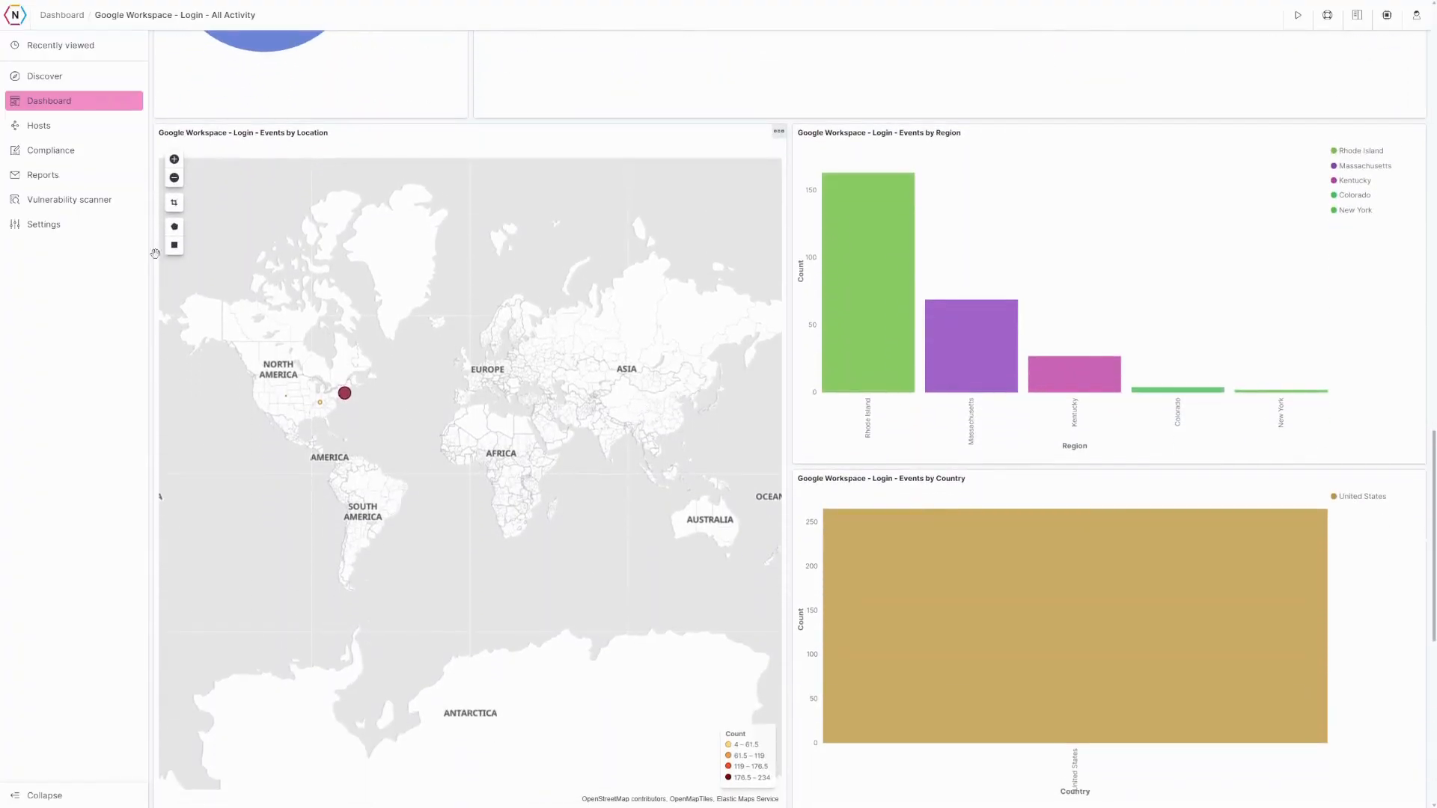
- Draw a rectangle filter around the red northeastern US cluster and fit the map to the data
click(175, 247)
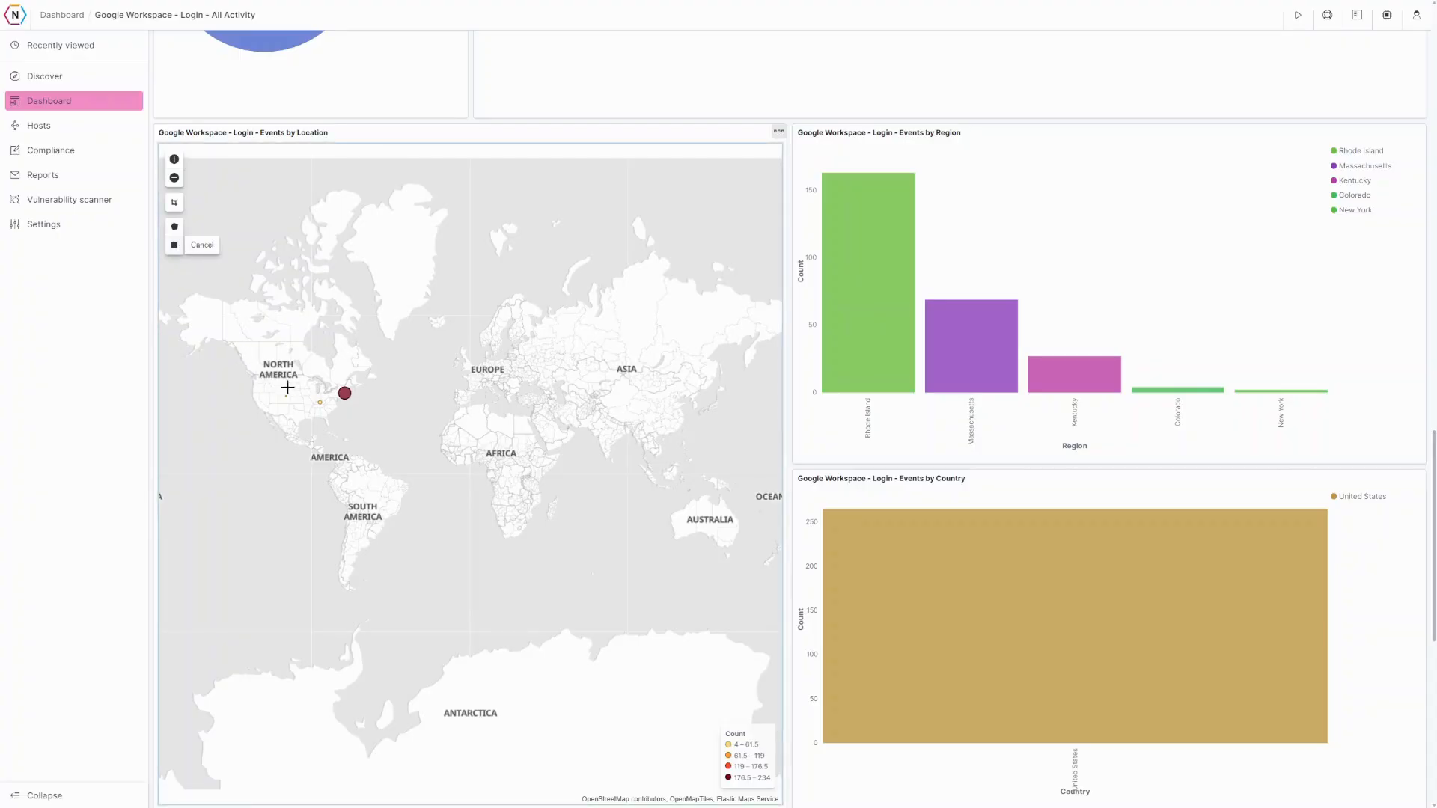
drag(328, 382, 362, 409)
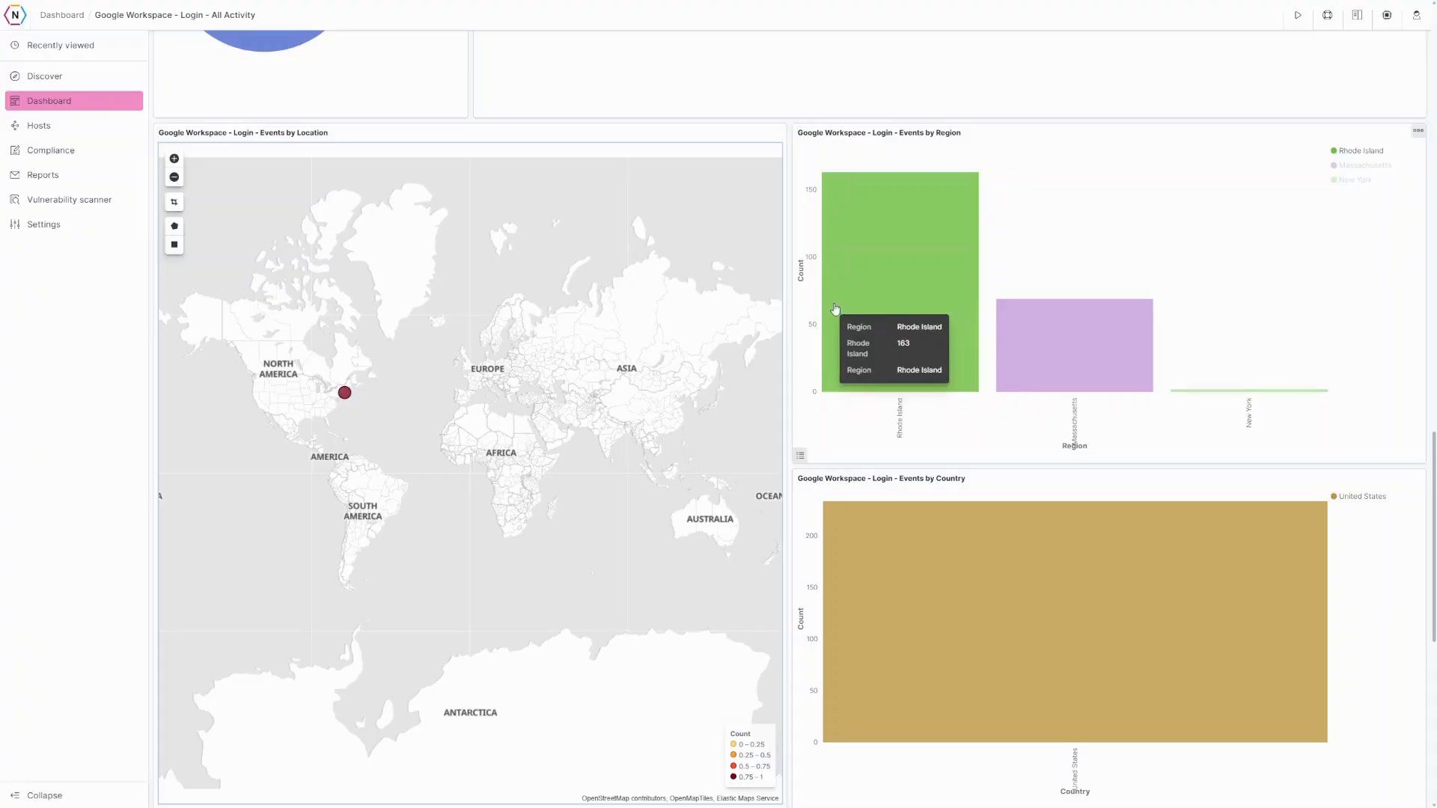
click(180, 204)
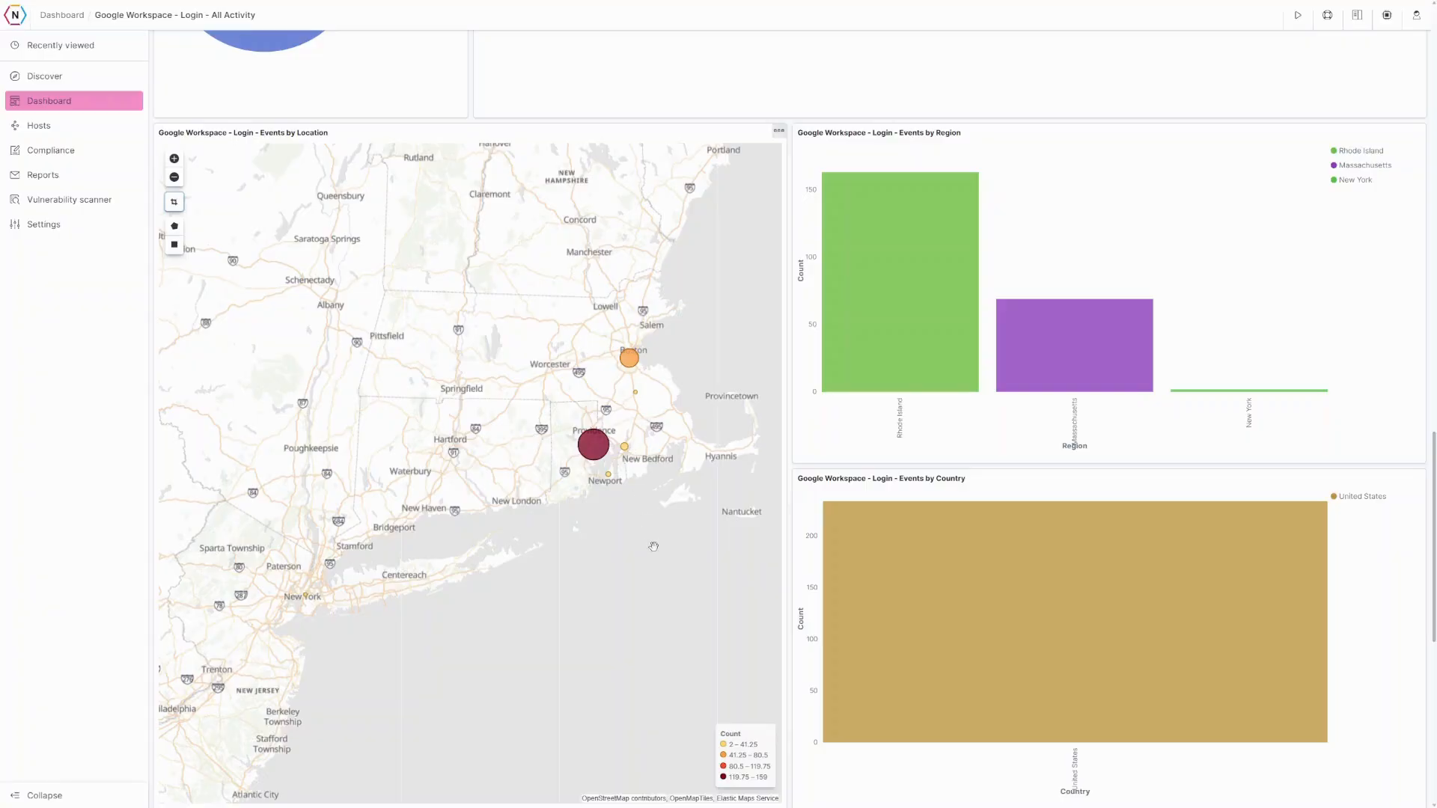
- Expand the most recent login event in Login Events to view its details
scroll(633, 464, down, 3)
scroll(637, 480, down, 3)
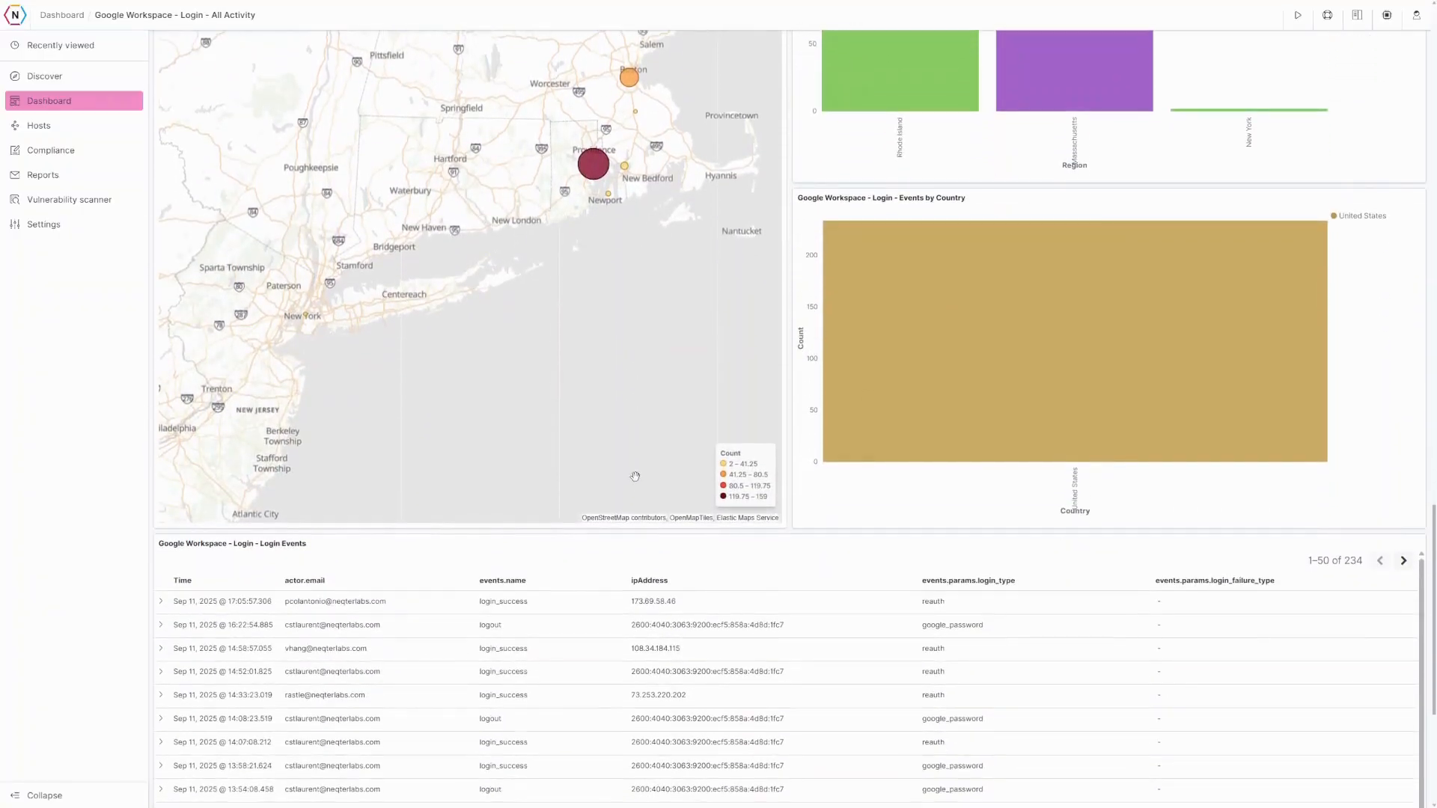
scroll(612, 503, down, 3)
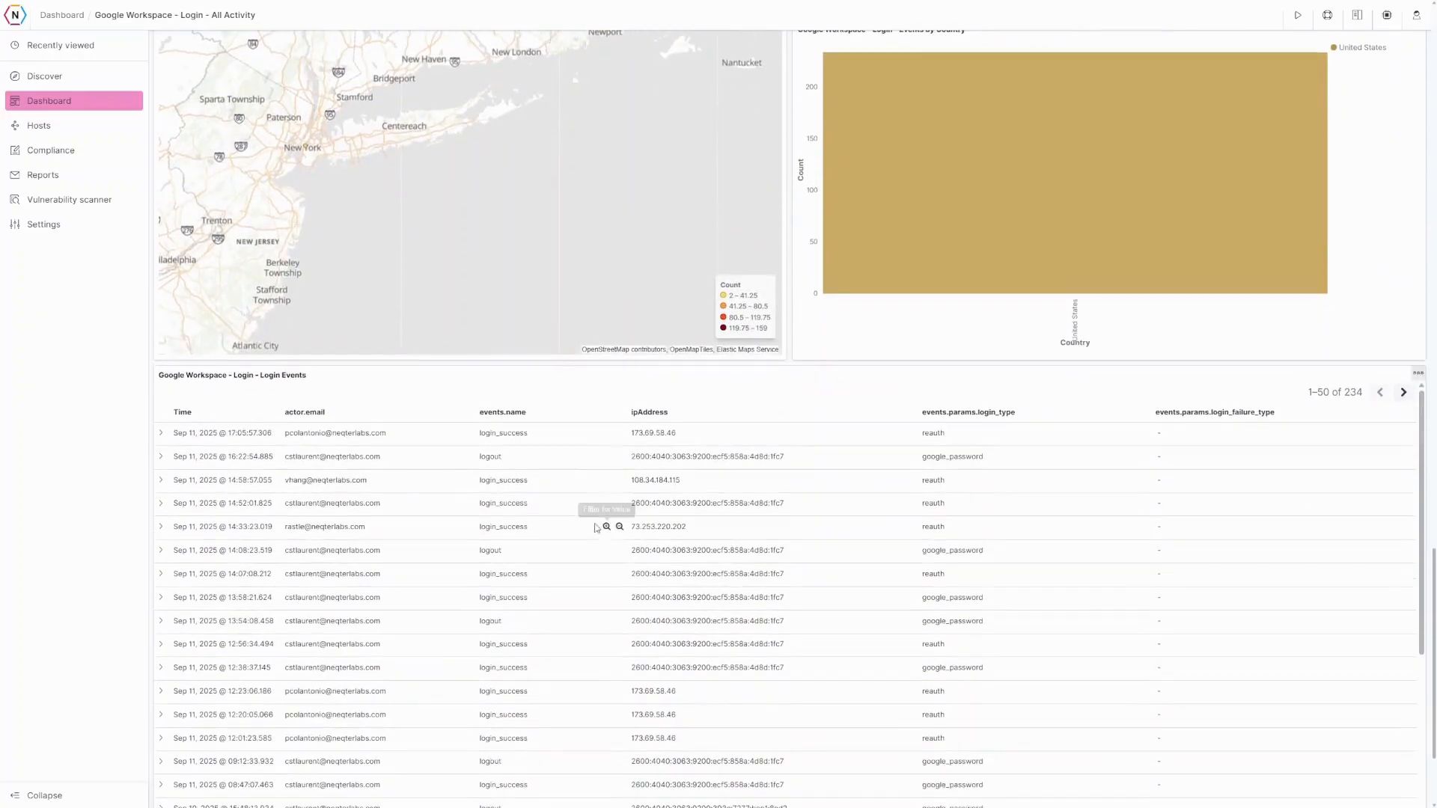
click(163, 435)
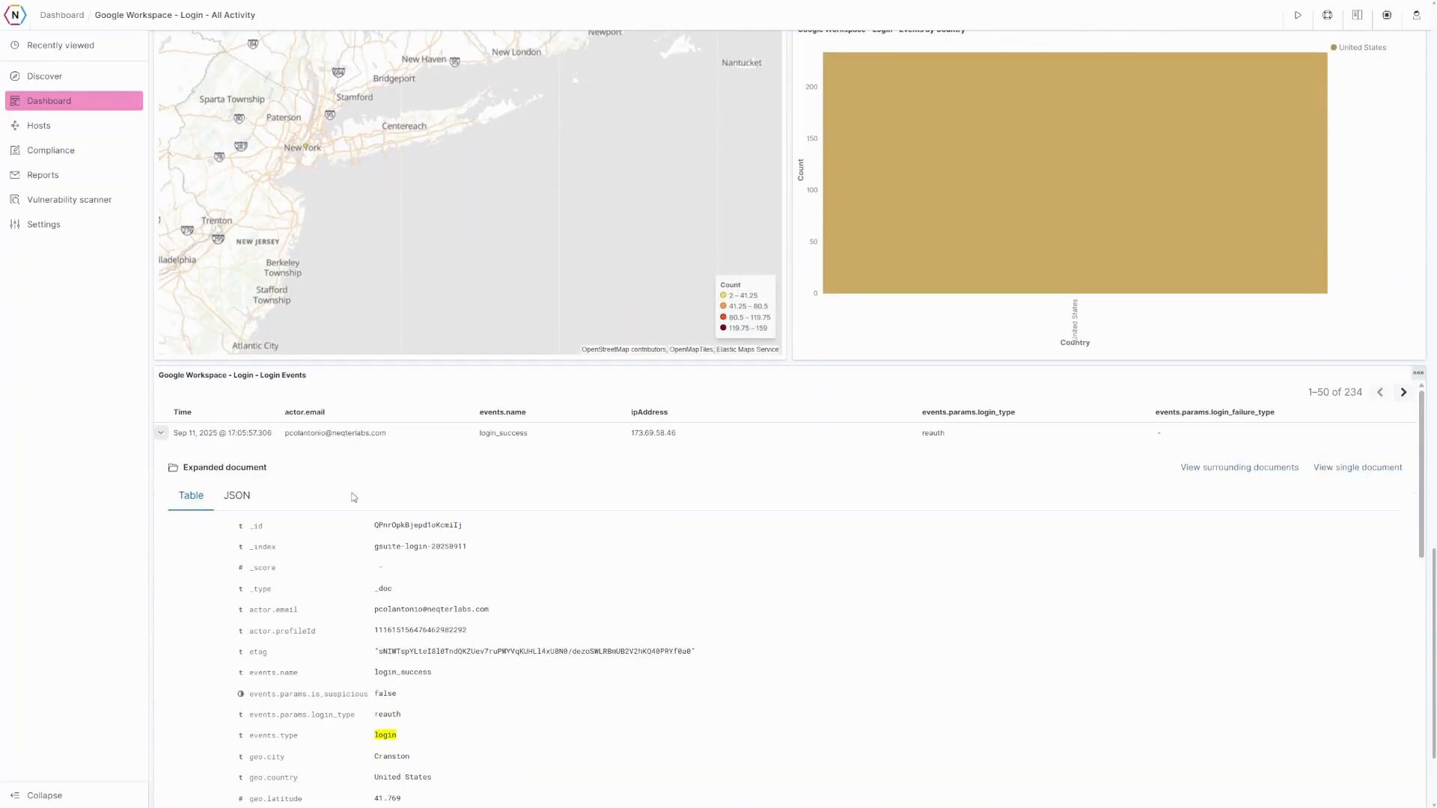
scroll(352, 494, down, 6)
scroll(378, 546, down, 3)
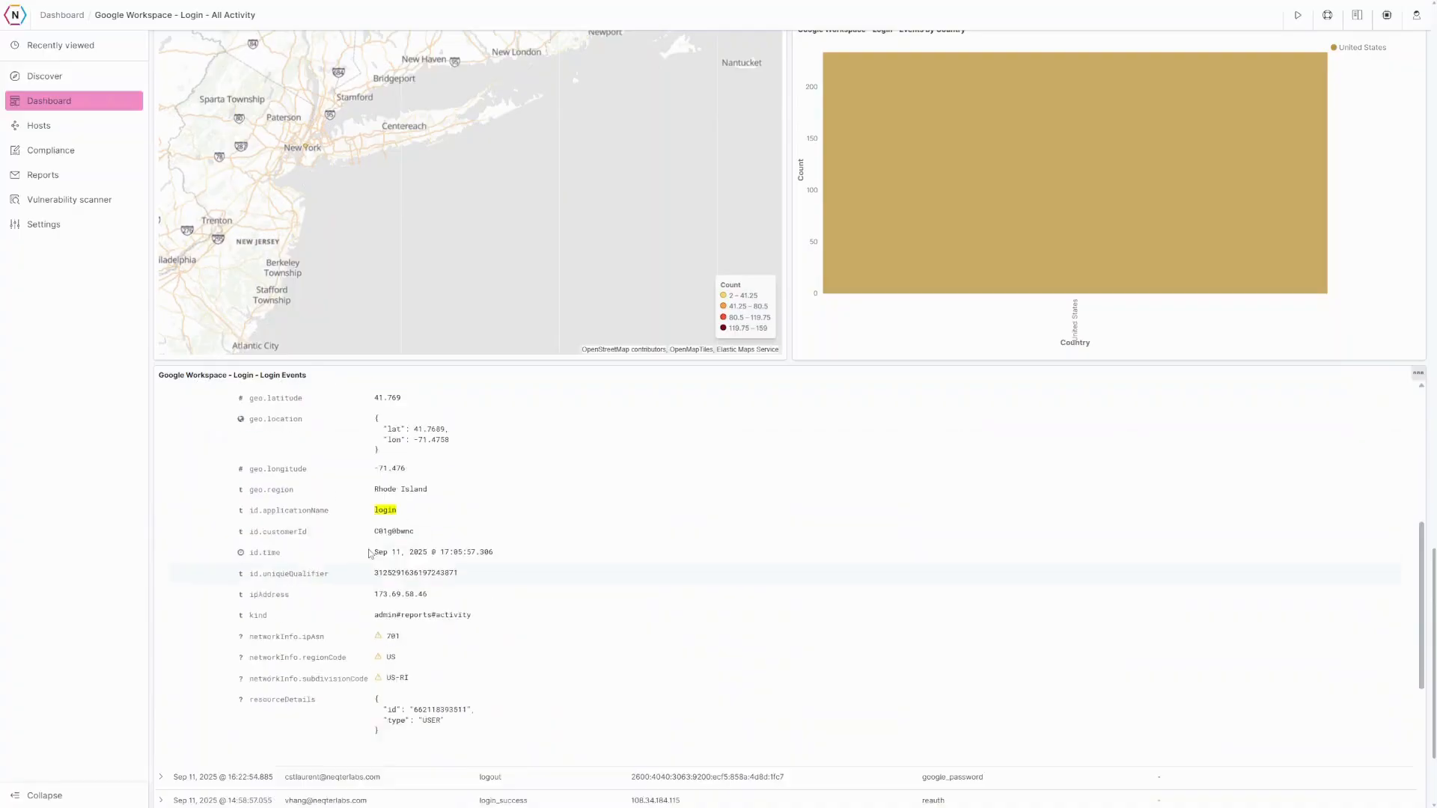
scroll(400, 603, up, 4)
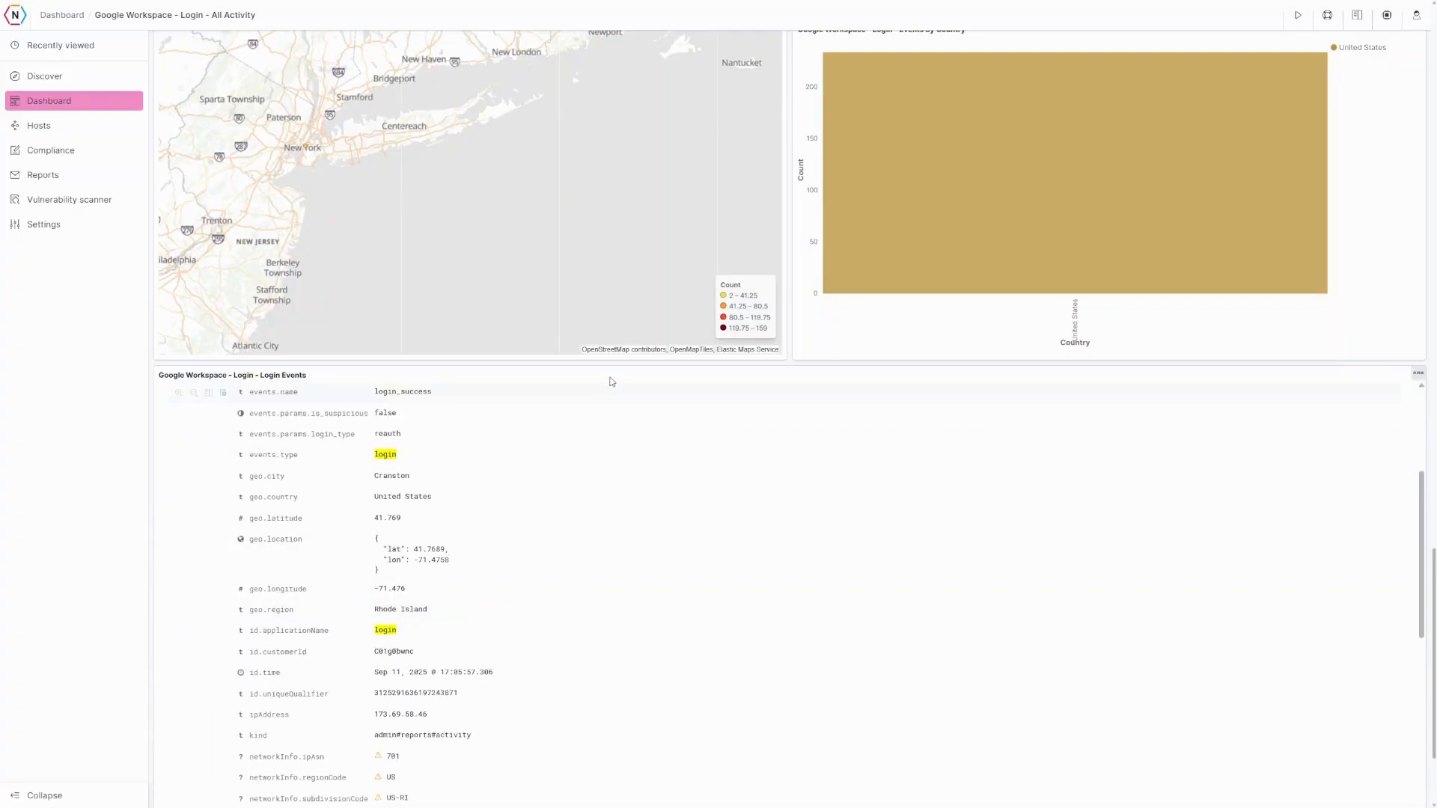
scroll(613, 375, up, 4)
- Filter to Rhode Island via its Events by Region bar, then return to the dashboard top
scroll(633, 394, up, 4)
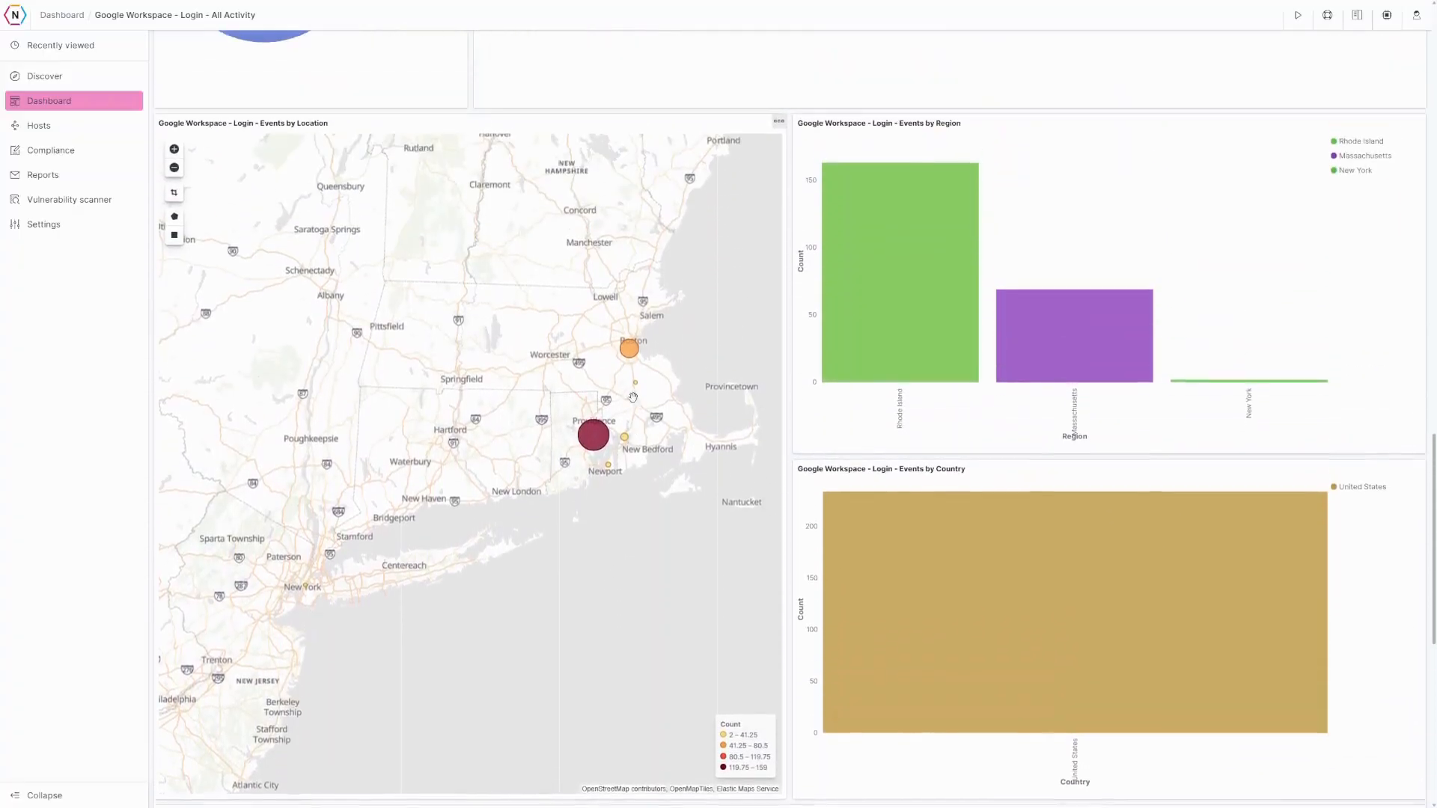
mouse_move(900, 265)
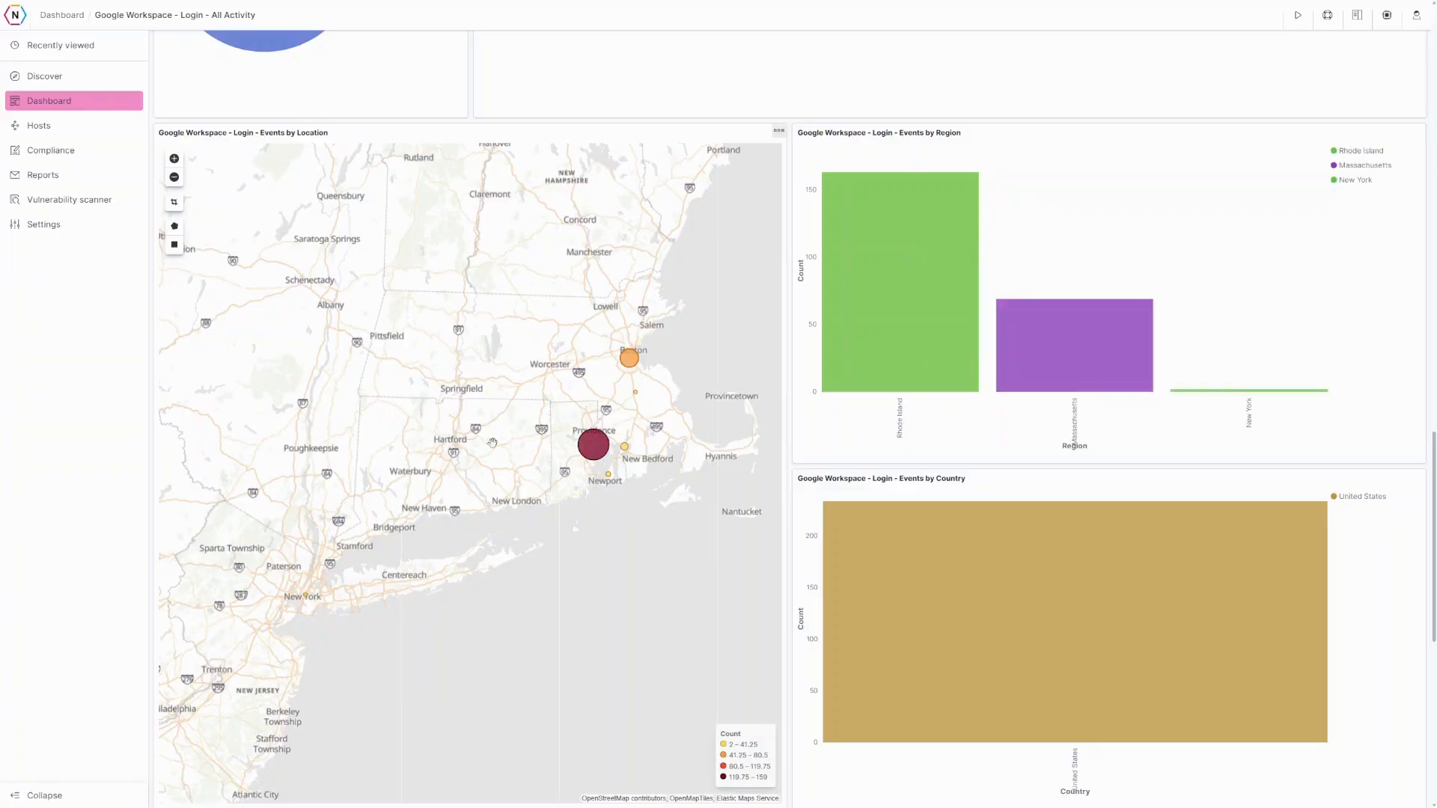
mouse_move(920, 321)
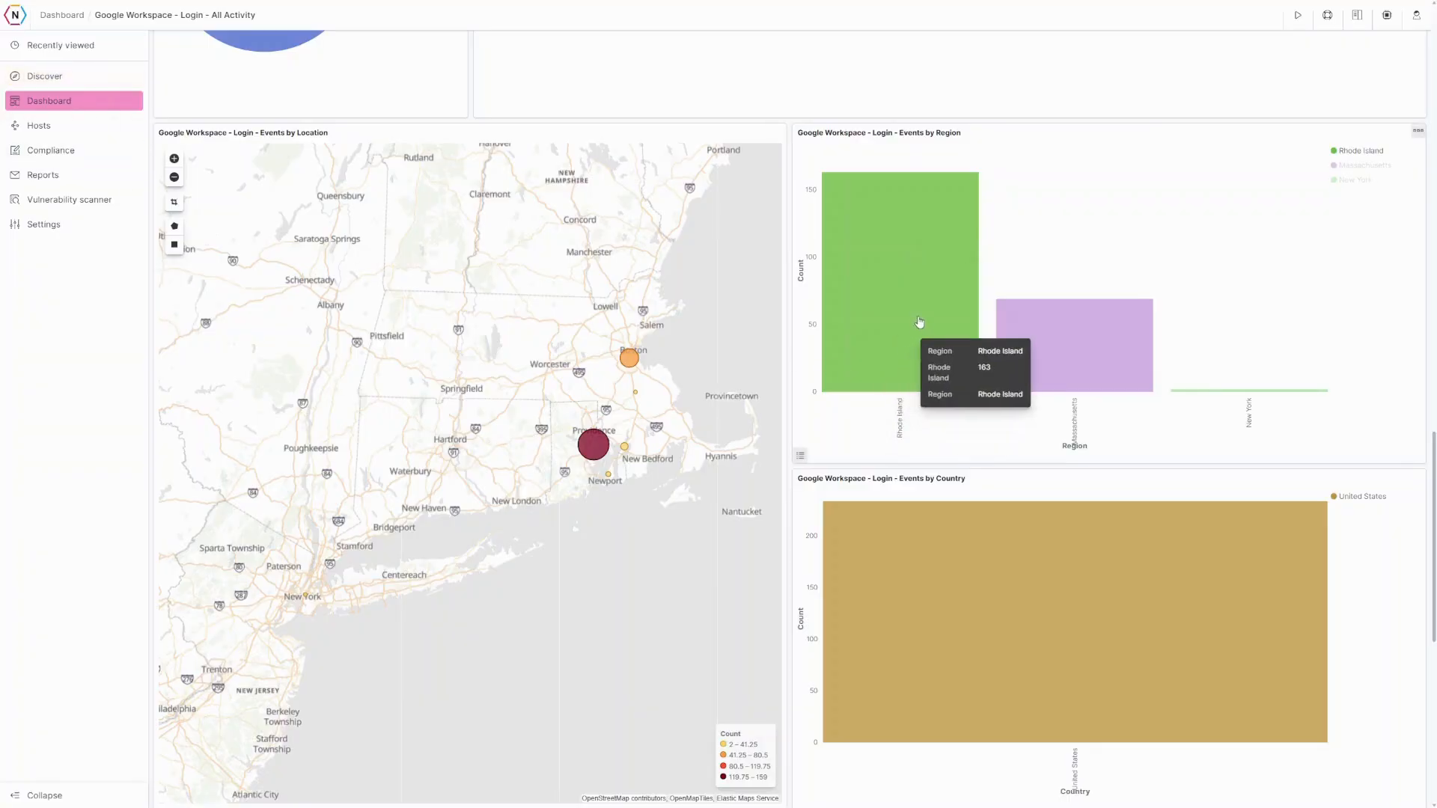
click(893, 283)
scroll(688, 361, up, 5)
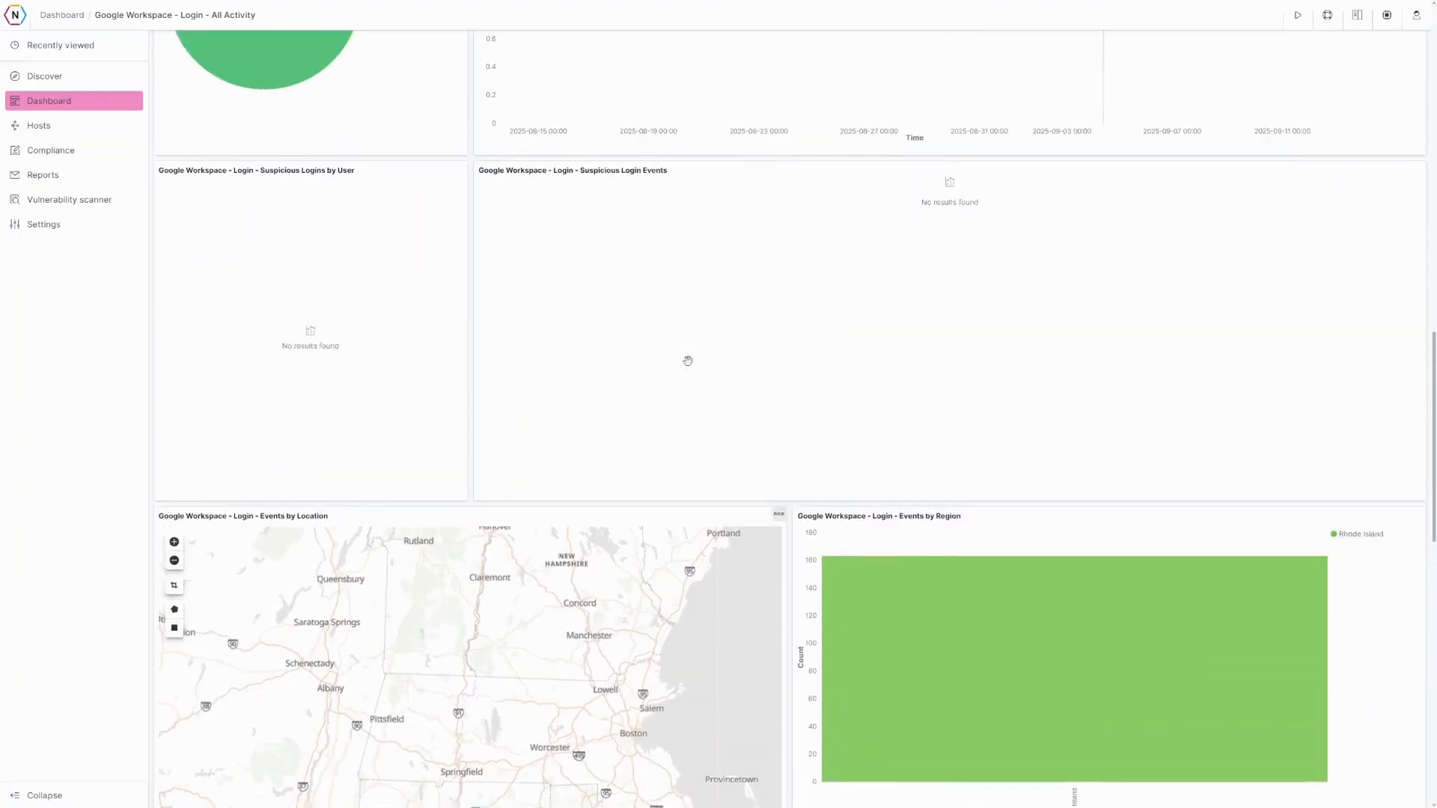
scroll(687, 361, up, 4)
scroll(687, 359, up, 5)
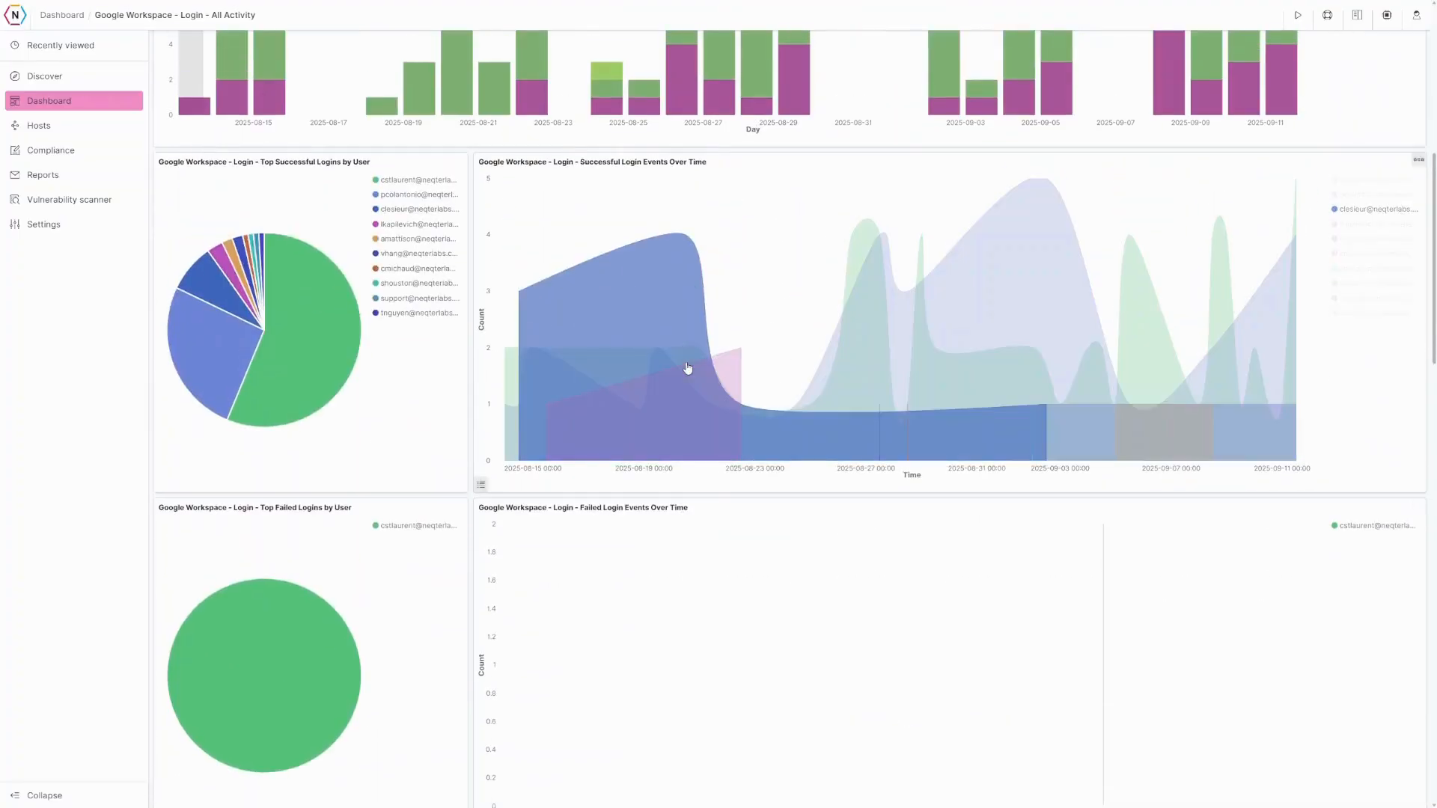
scroll(688, 368, up, 8)
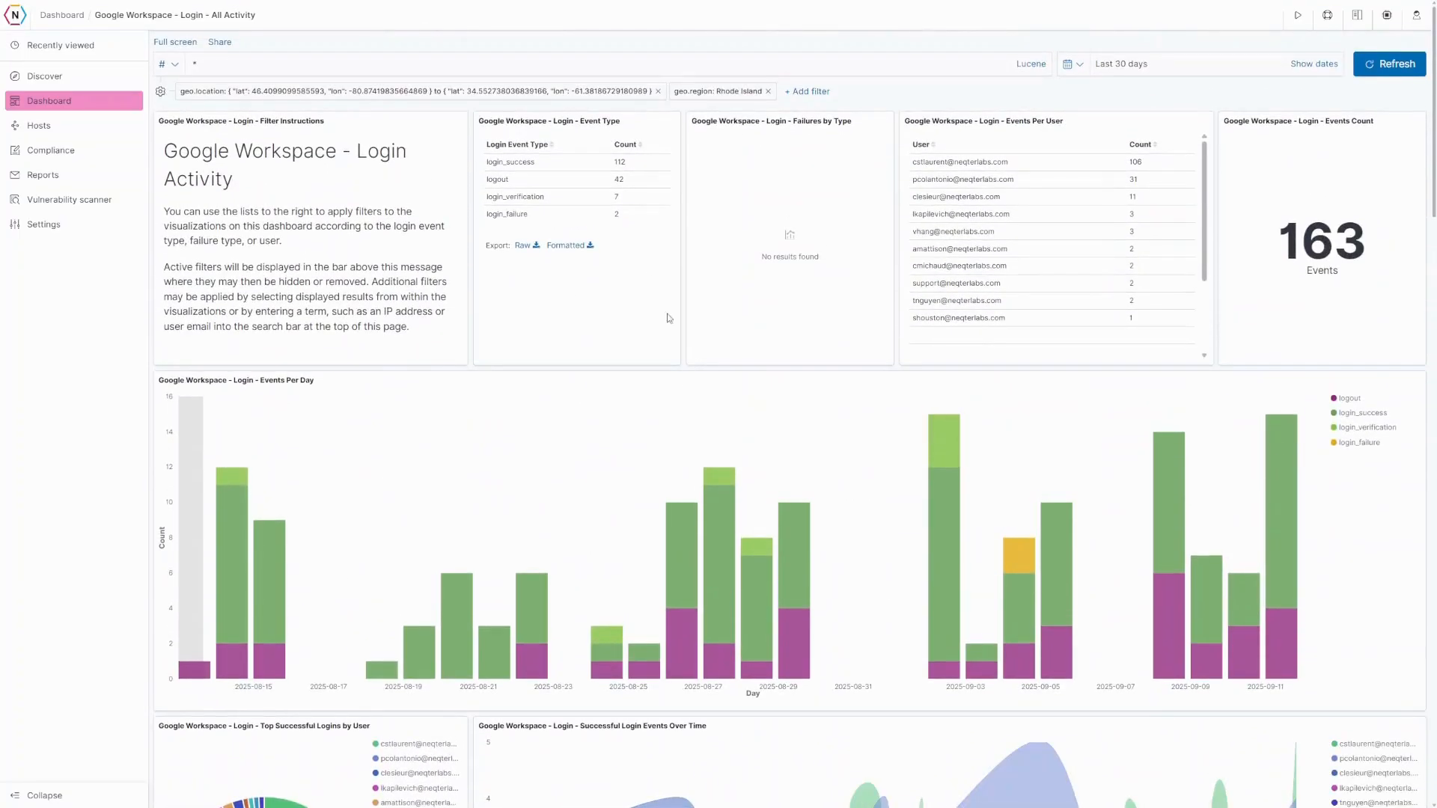
- Remove the geo.location filter and keep only login_success events in Event Type
click(658, 92)
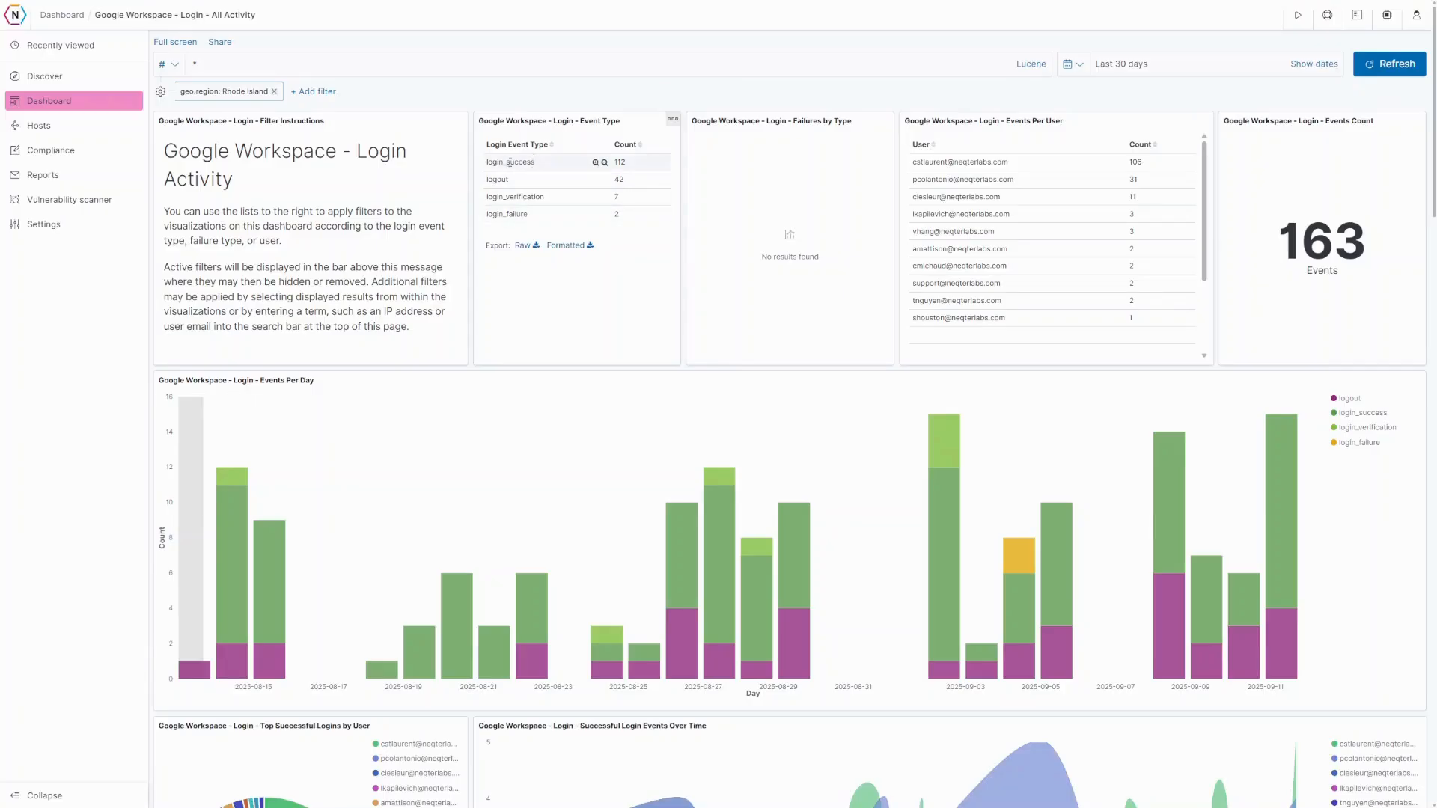
click(595, 163)
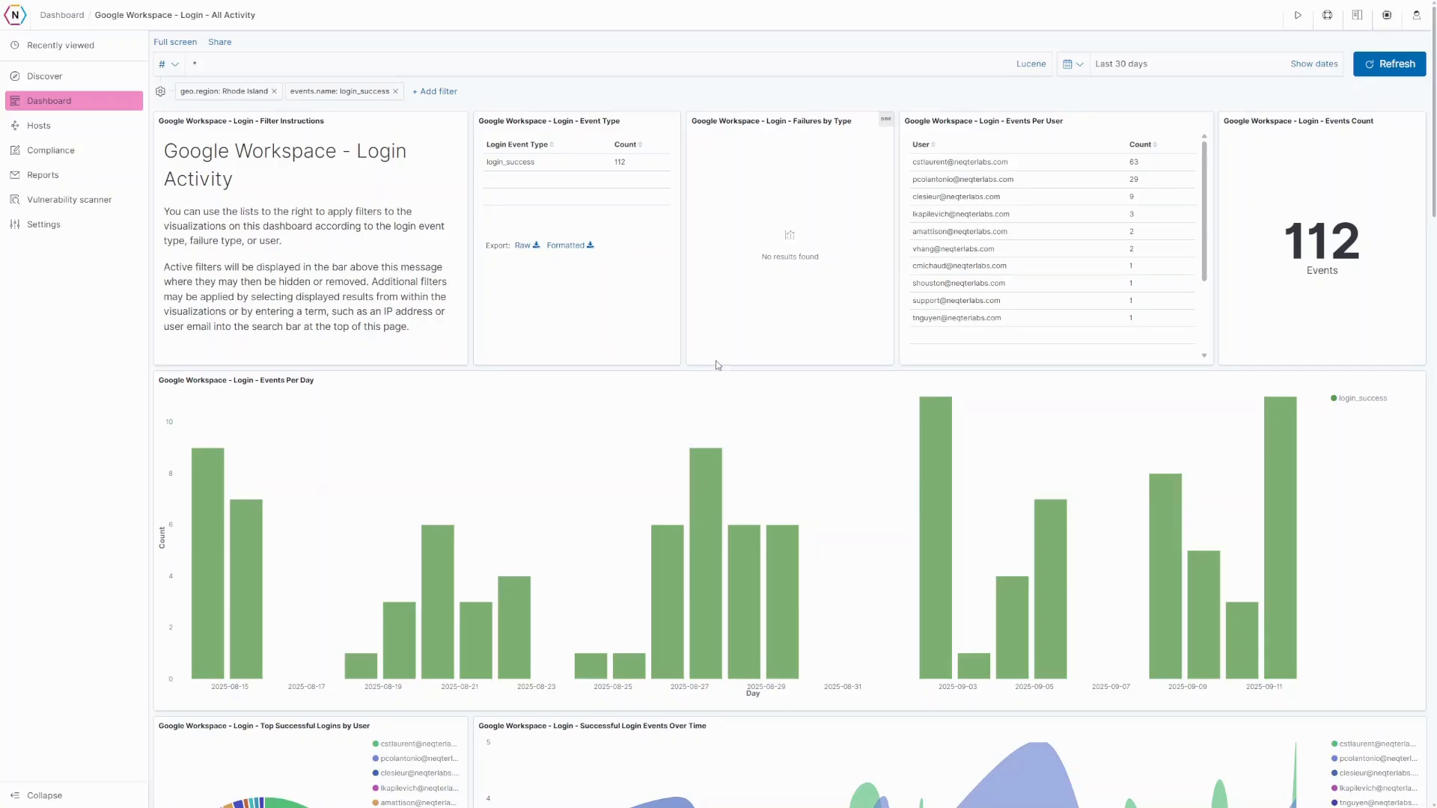
click(1080, 66)
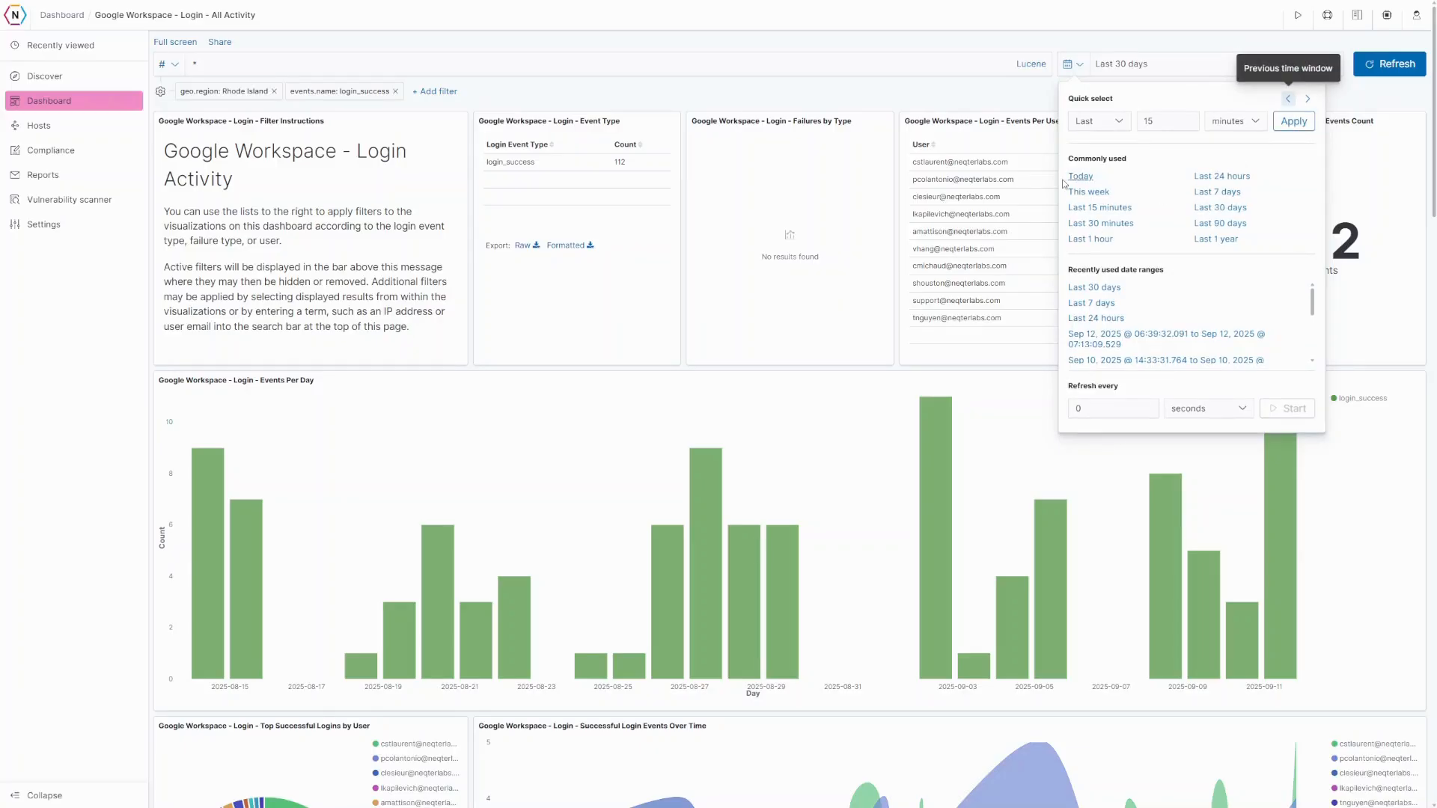
click(1002, 98)
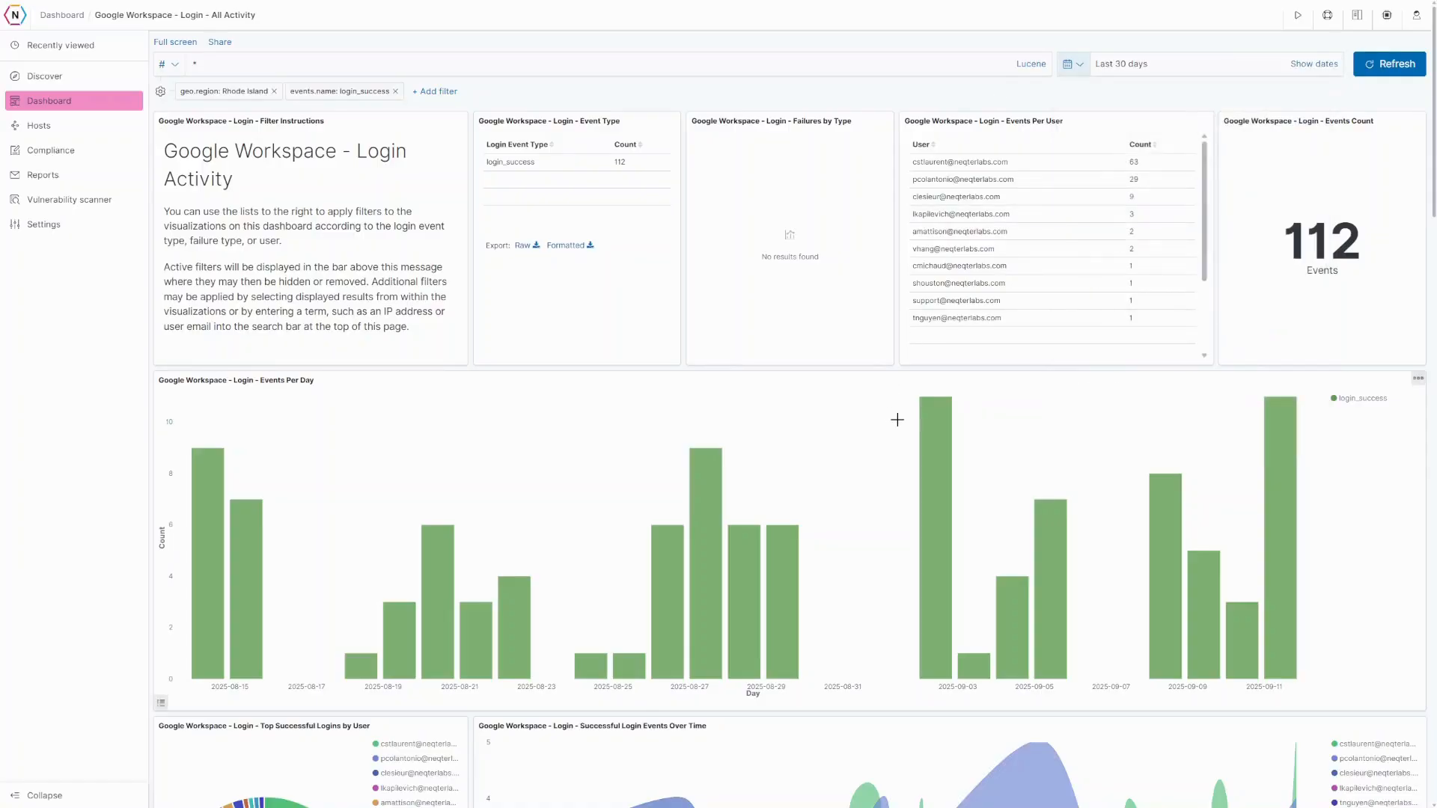
drag(897, 420, 1084, 452)
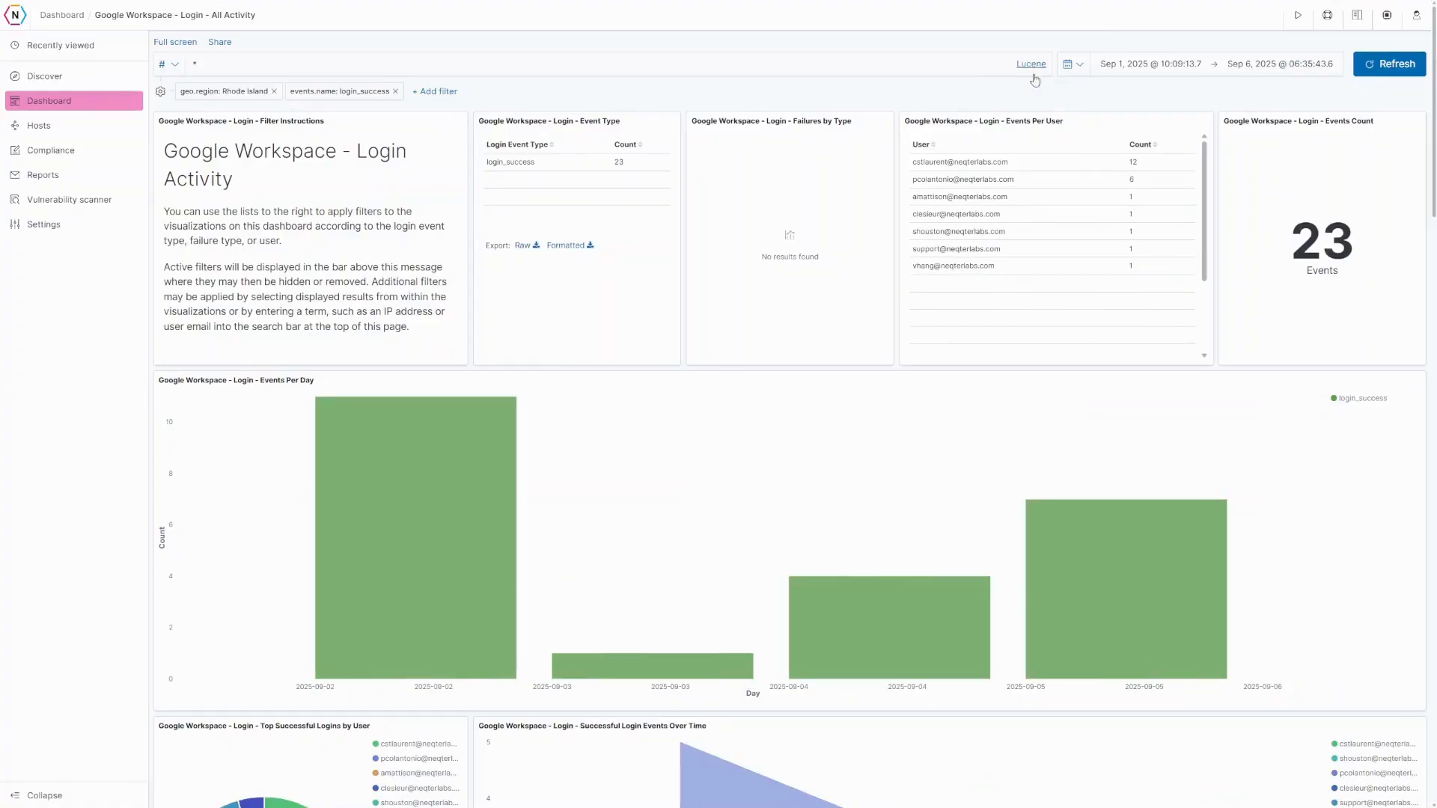
click(1072, 65)
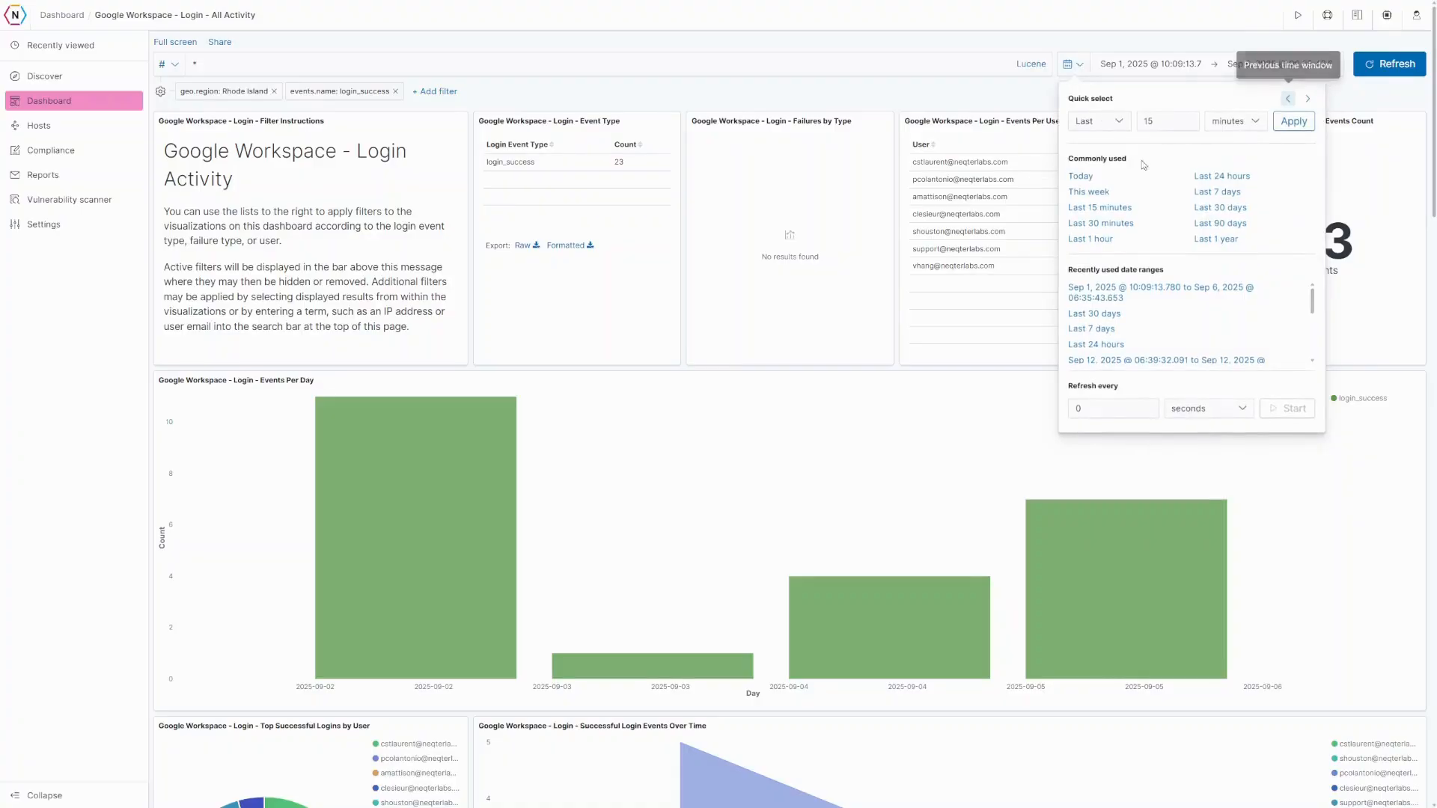
click(1220, 208)
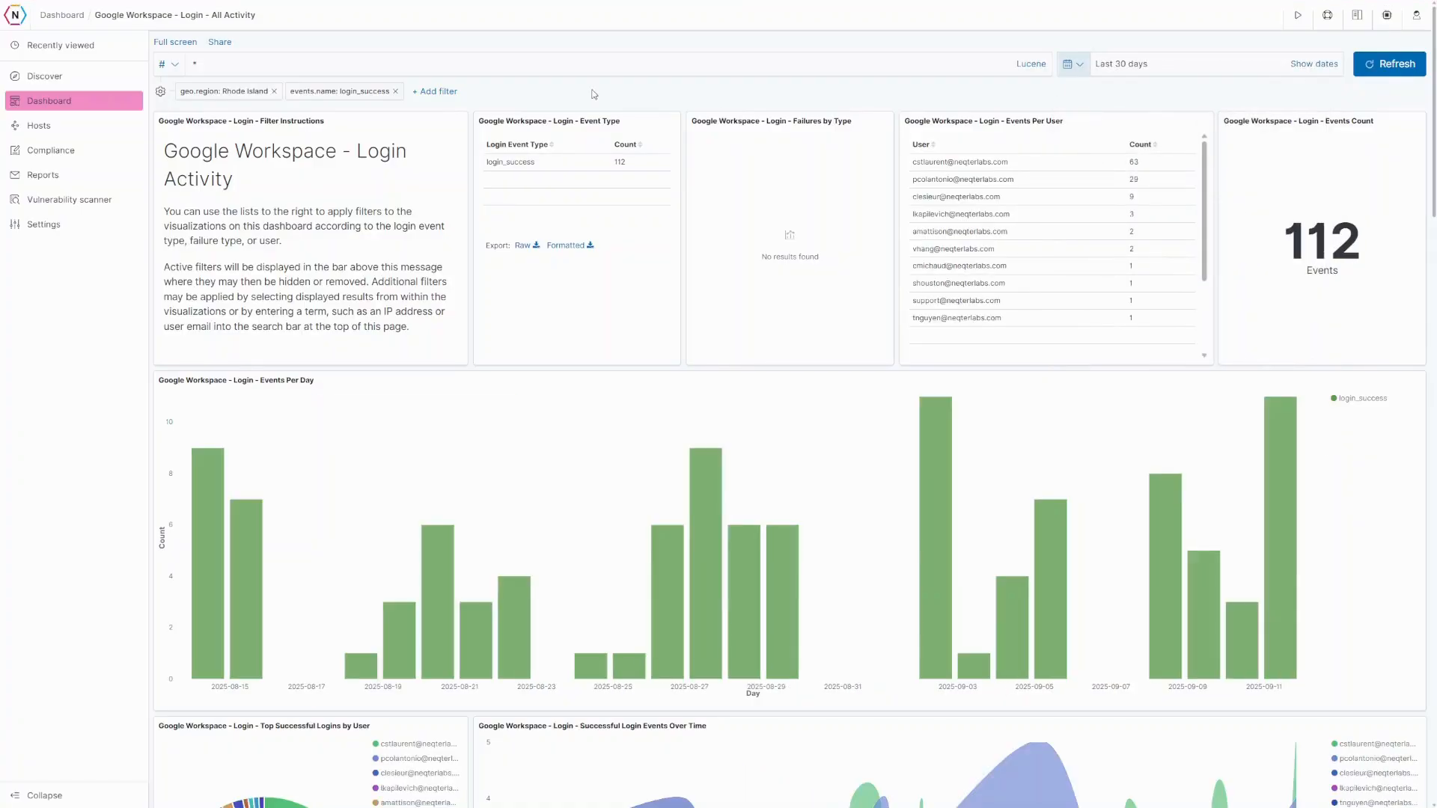
scroll(351, 464, down, 8)
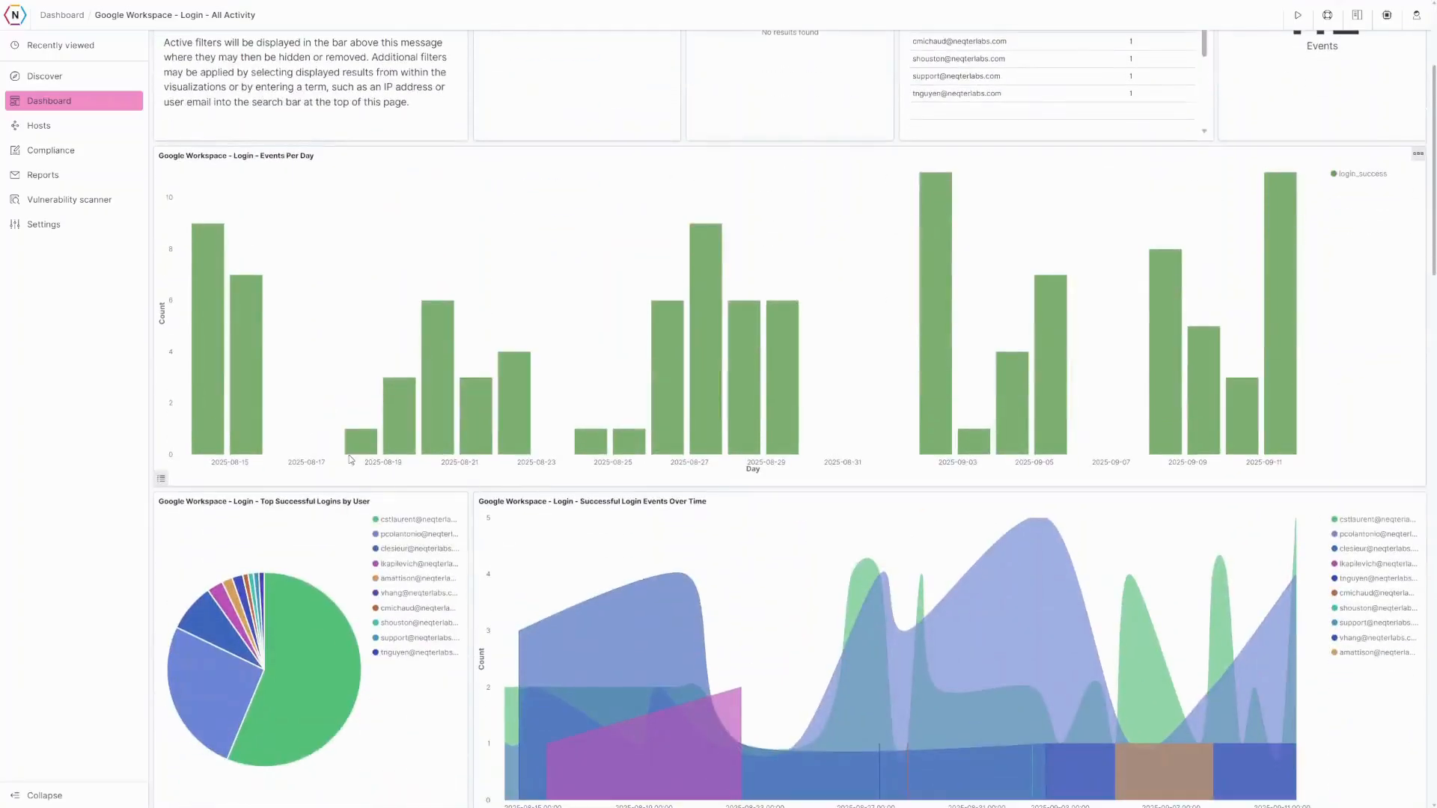
- Replace the * query with the second user's copied e-mail address and search for that user
scroll(351, 477, up, 8)
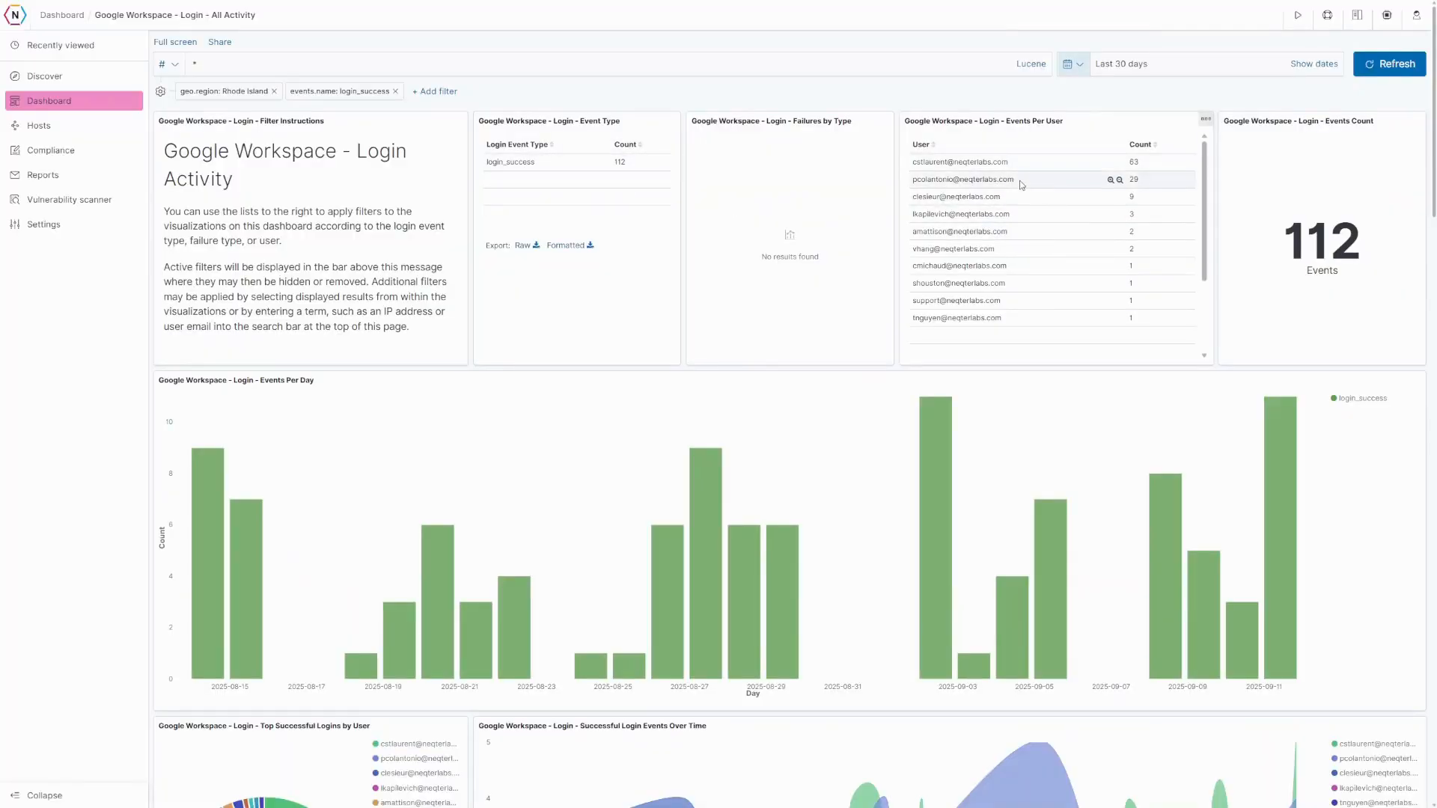
drag(1016, 181, 913, 180)
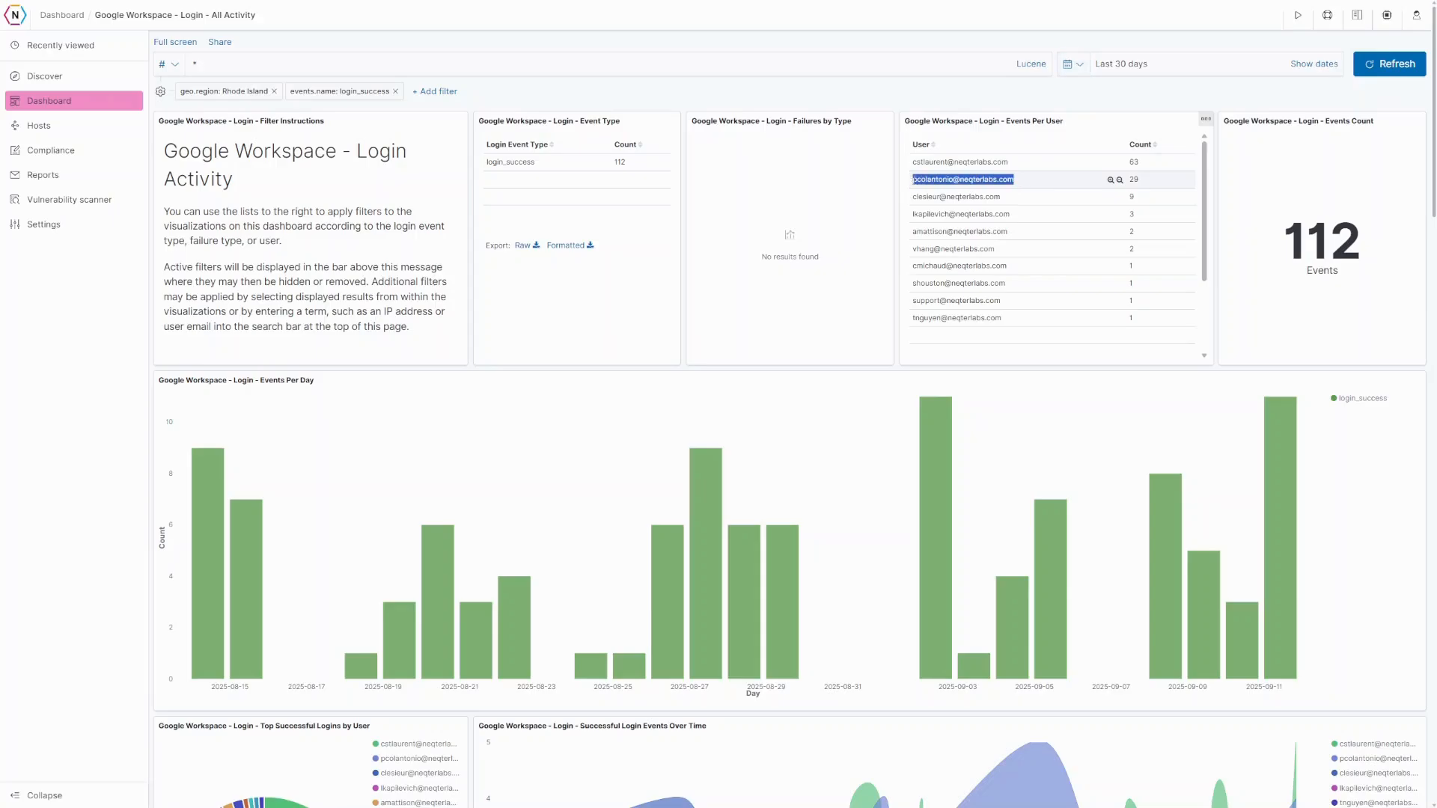
right_click(912, 178)
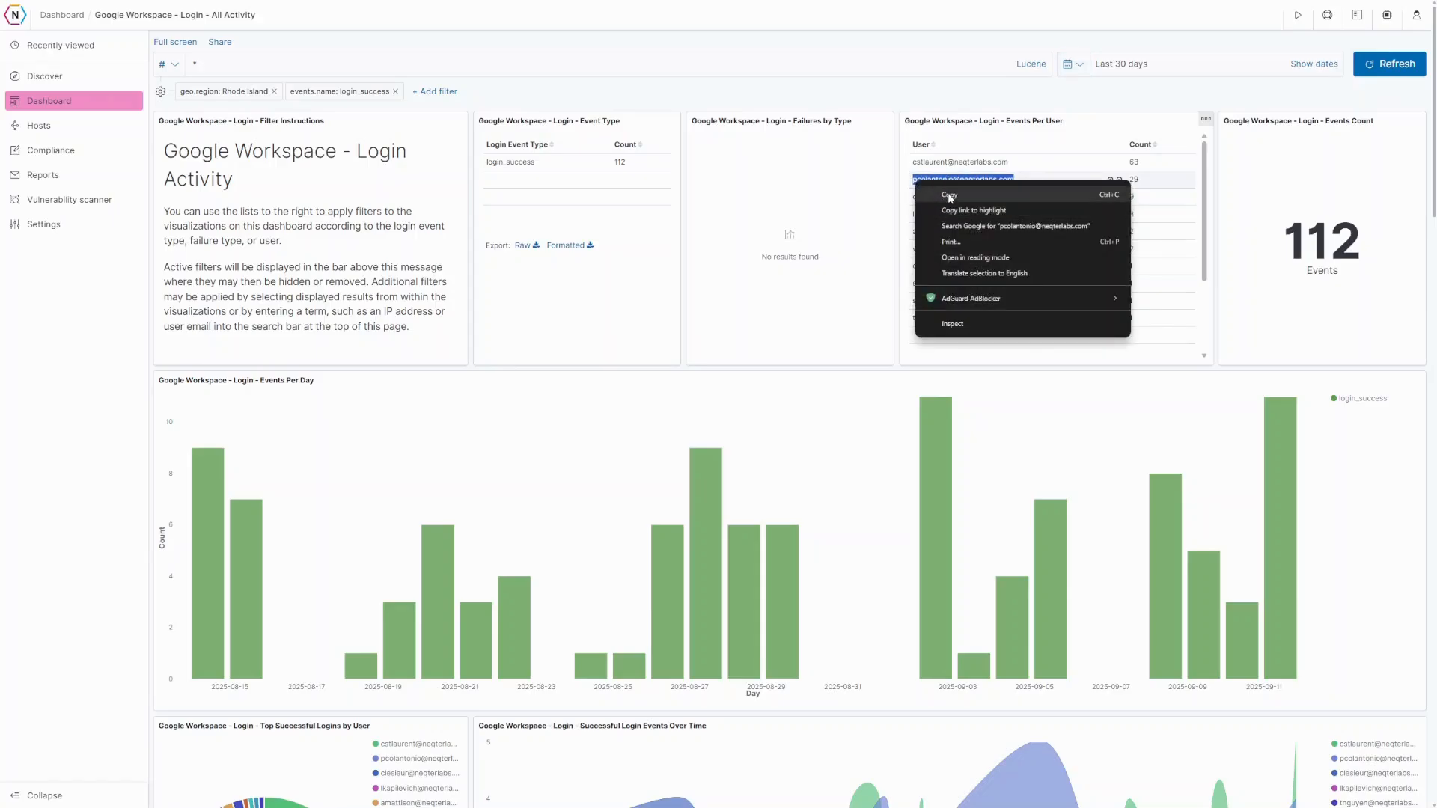
click(947, 196)
click(228, 66)
drag(223, 68, 187, 69)
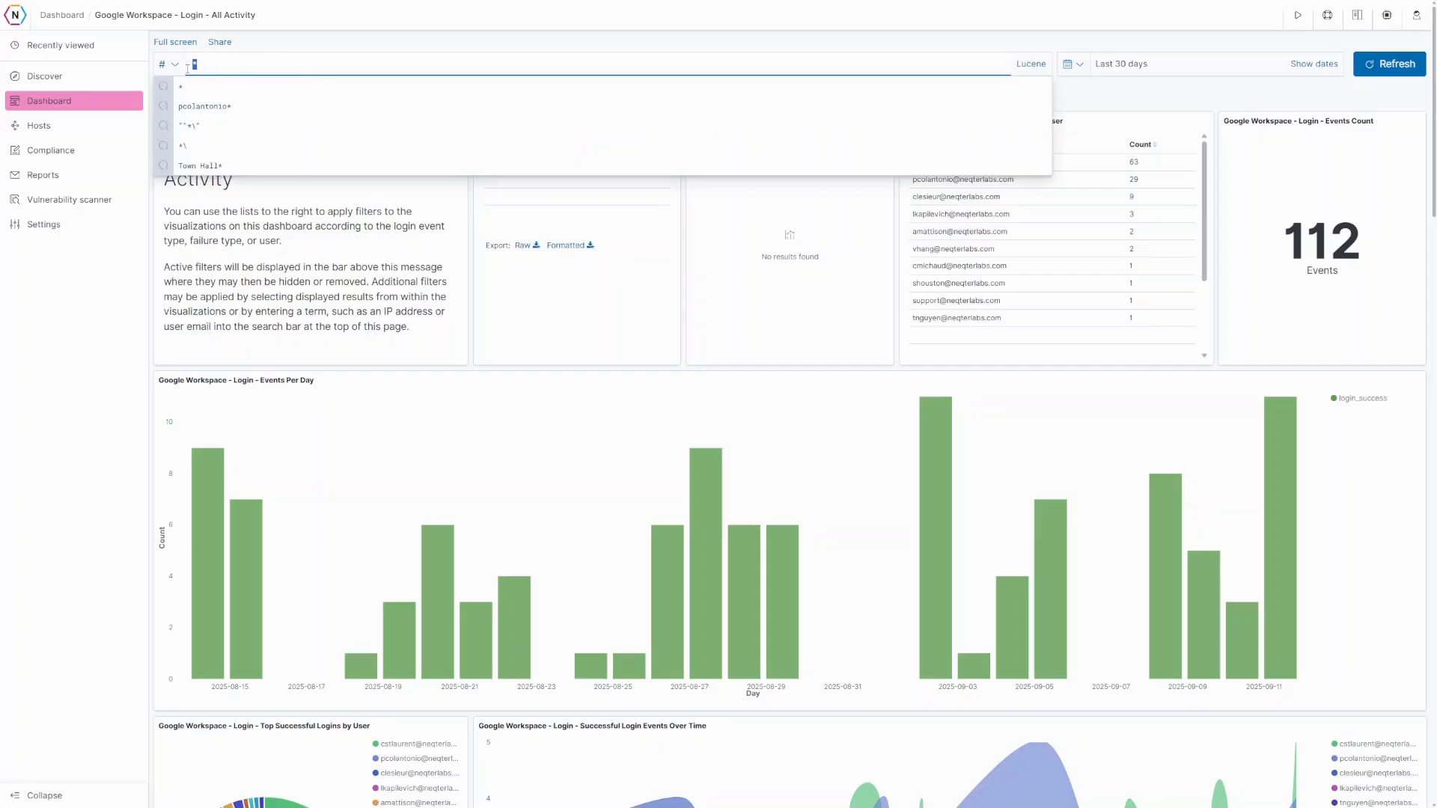
key(ctrl+v)
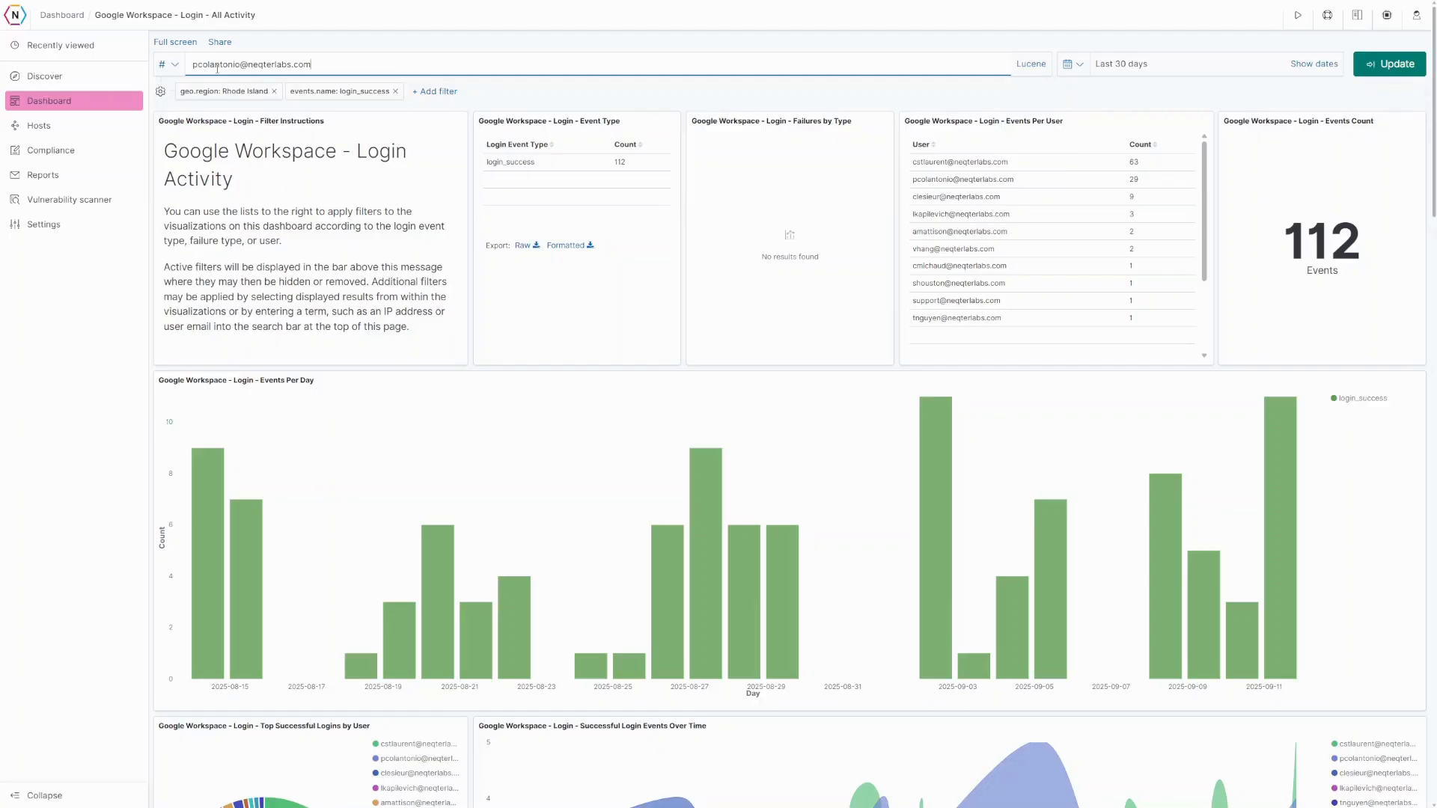
key(Return)
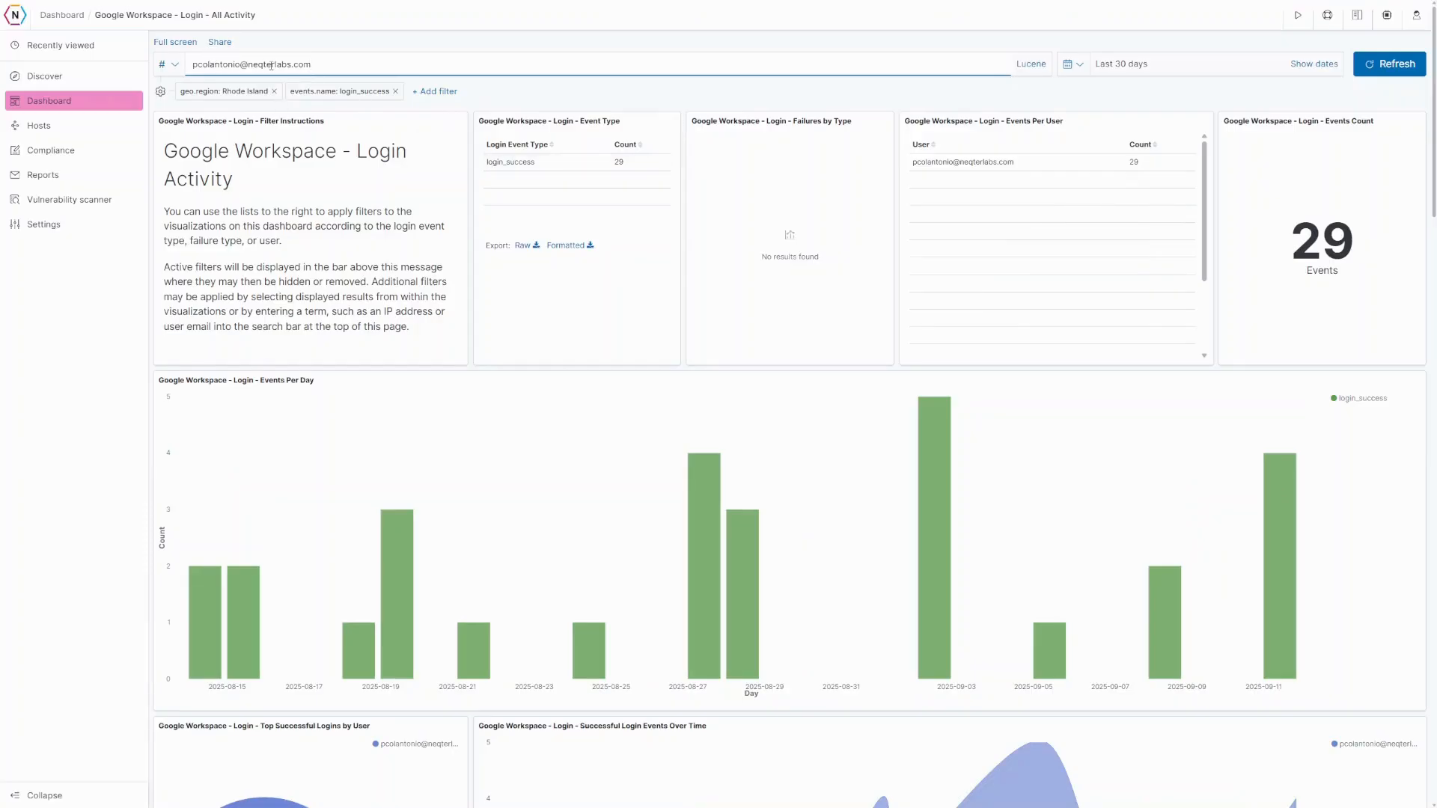
- Narrow the query to a partial-username wildcard, then clear it to show all 112 logins
drag(242, 64, 328, 66)
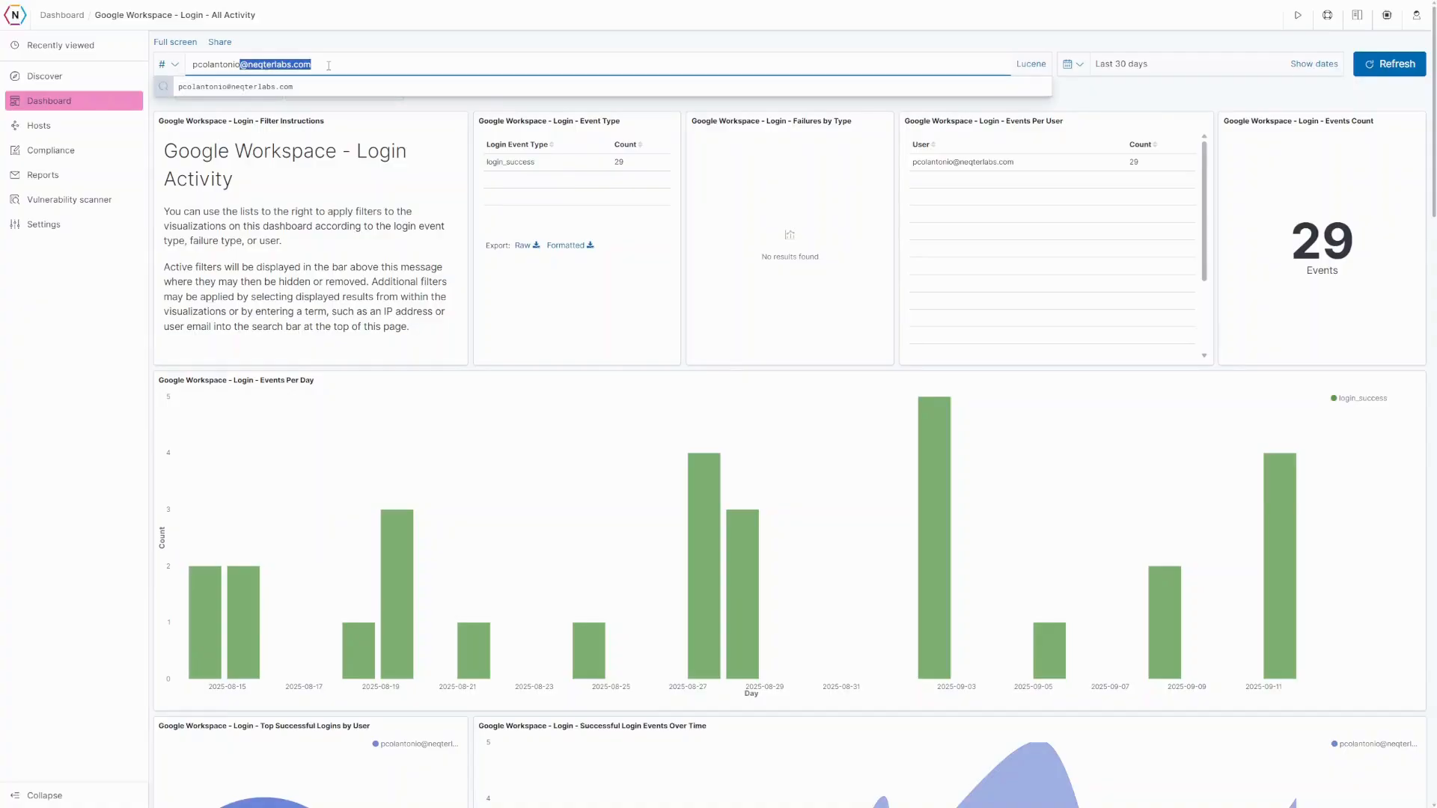
key(BackSpace)
key(BackSpace)
key(BackSpace)
key(BackSpace)
key(BackSpace)
key(BackSpace)
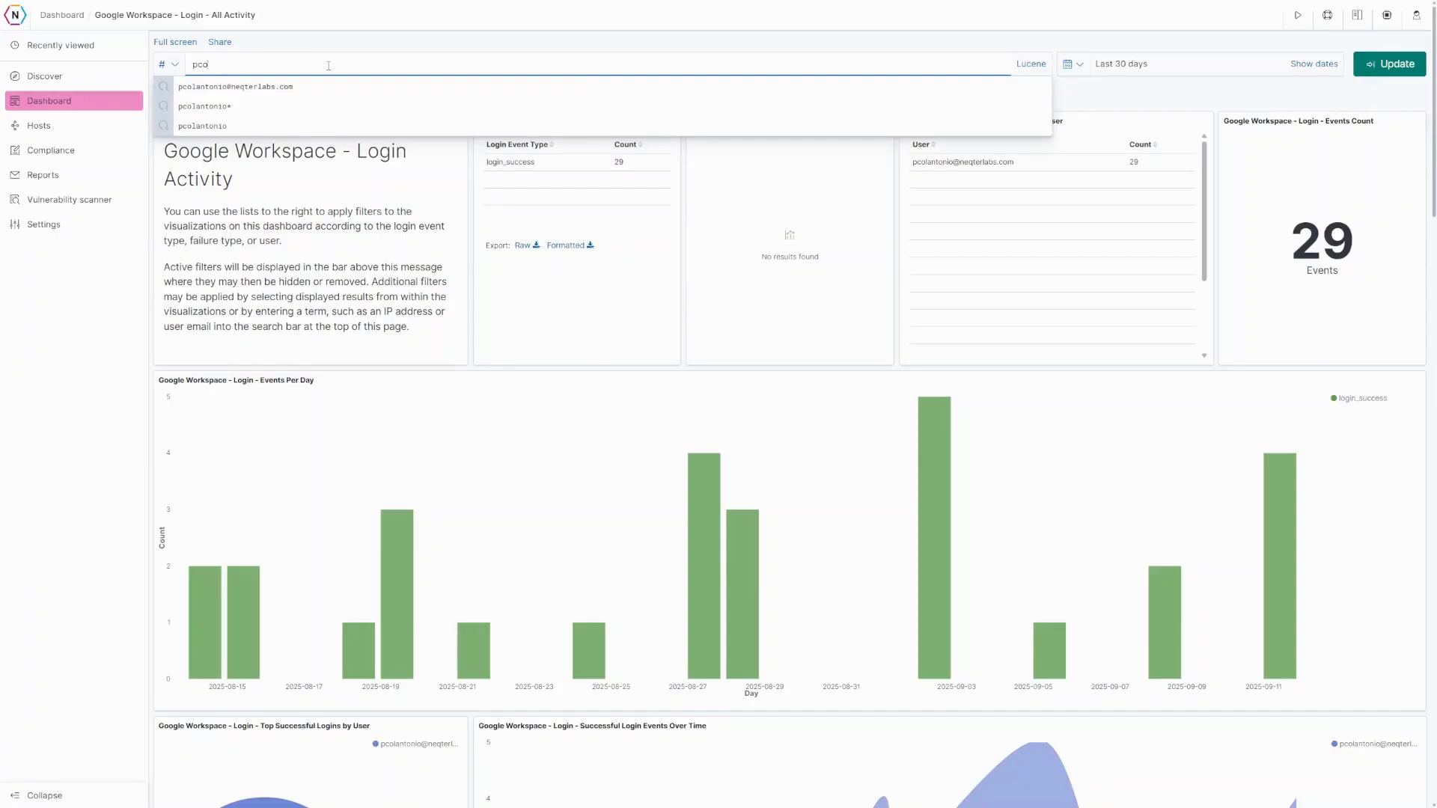
key(Return)
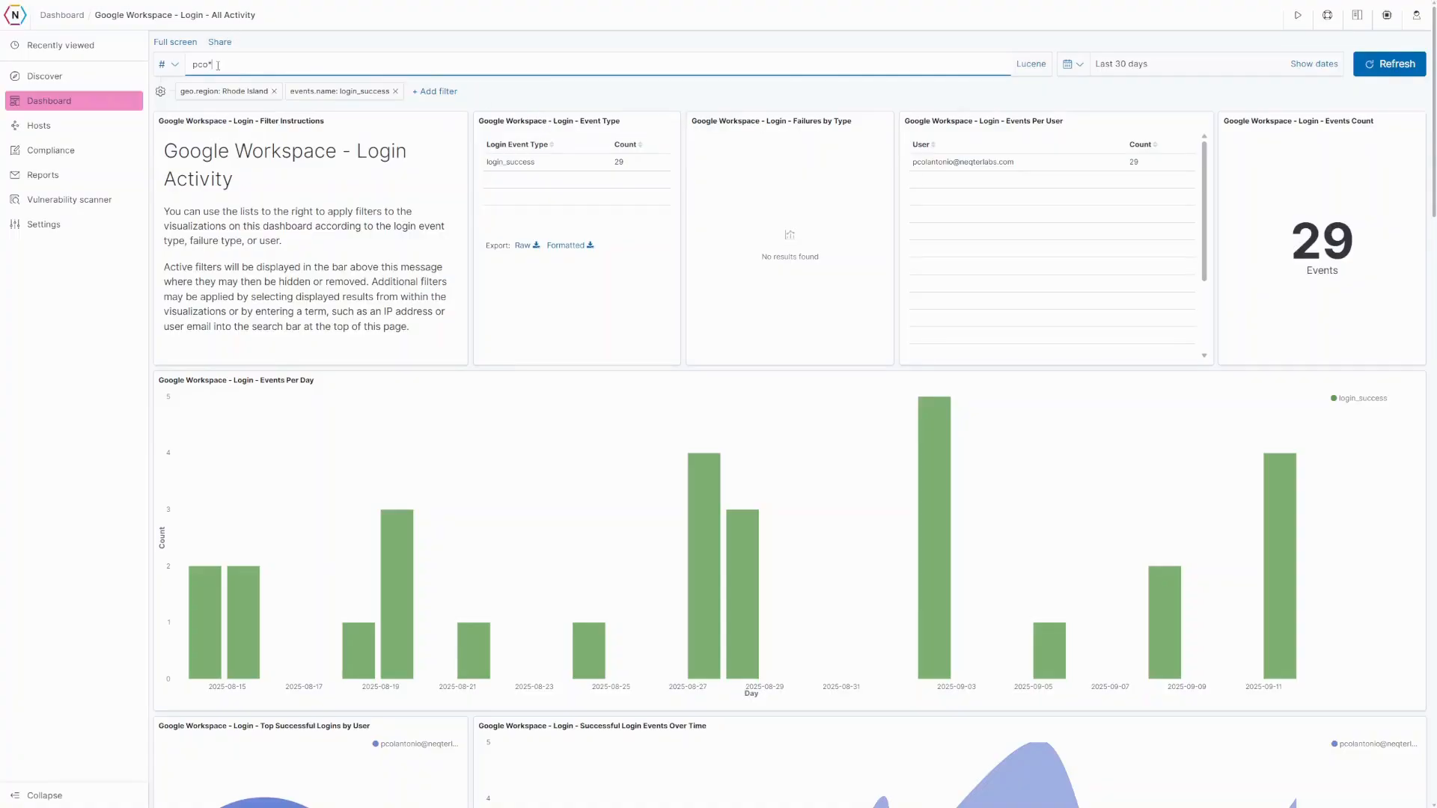
drag(192, 65, 211, 66)
key(BackSpace)
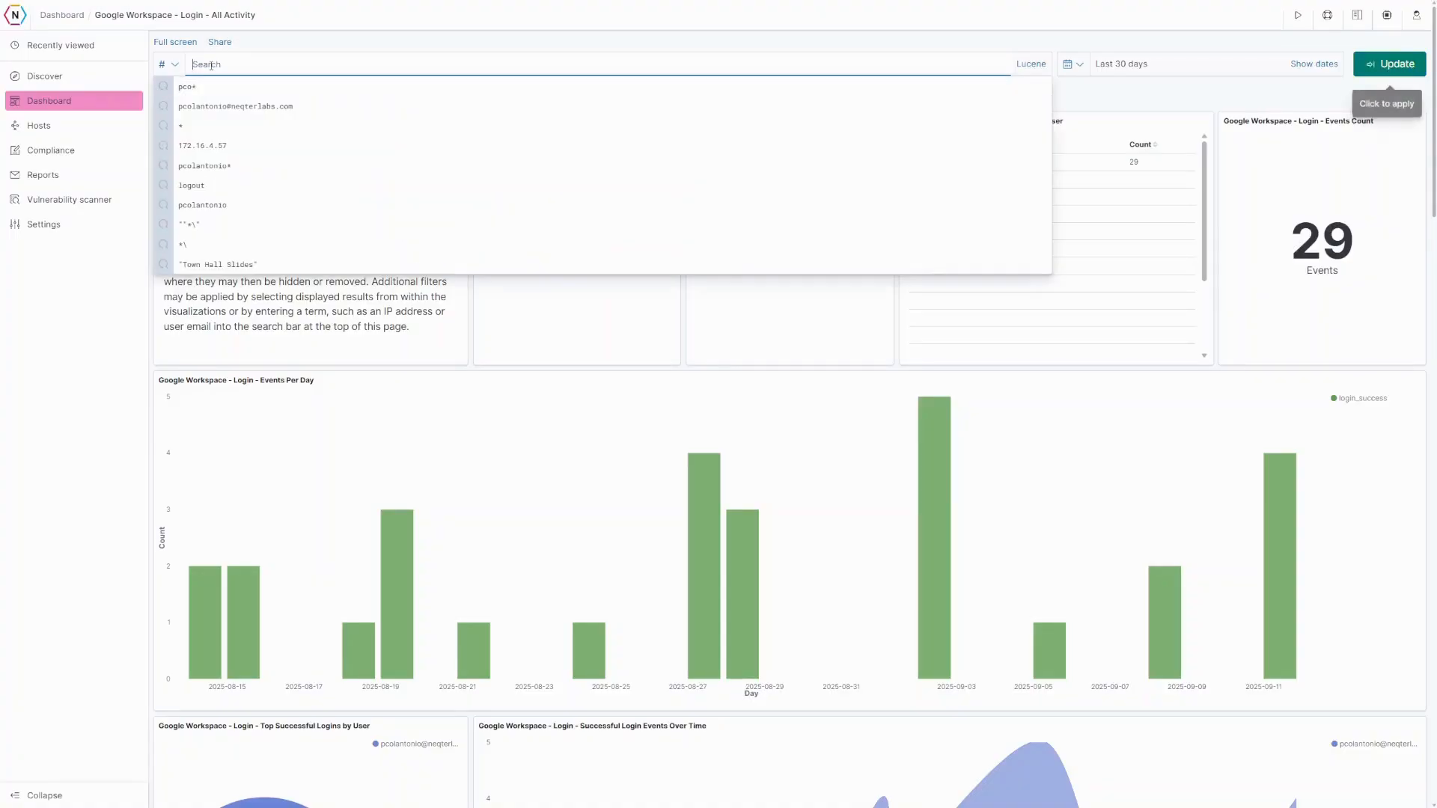
key(Return)
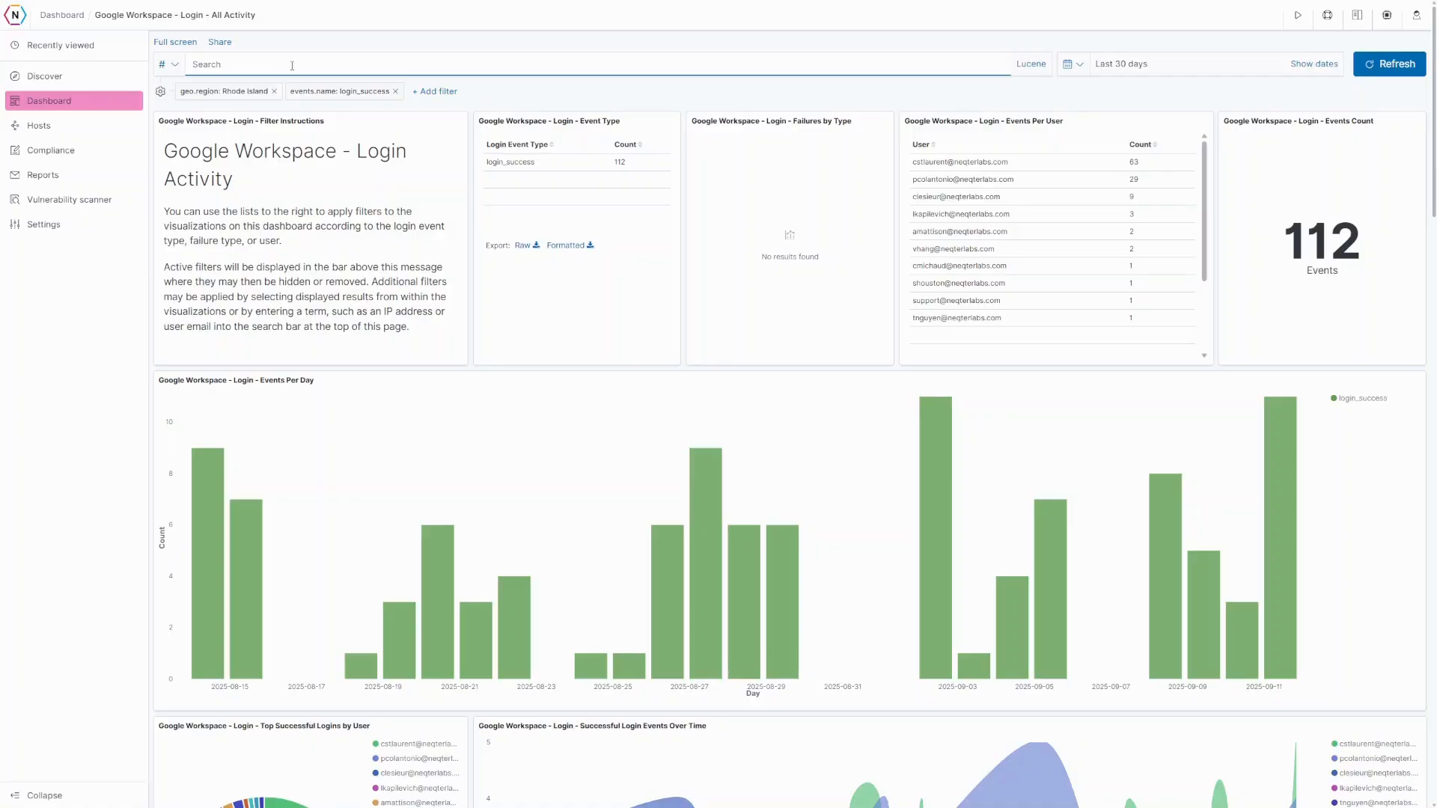
- Temporarily disable and re-enable the Rhode Island region filter, then set it to exclude Rhode Island
click(234, 93)
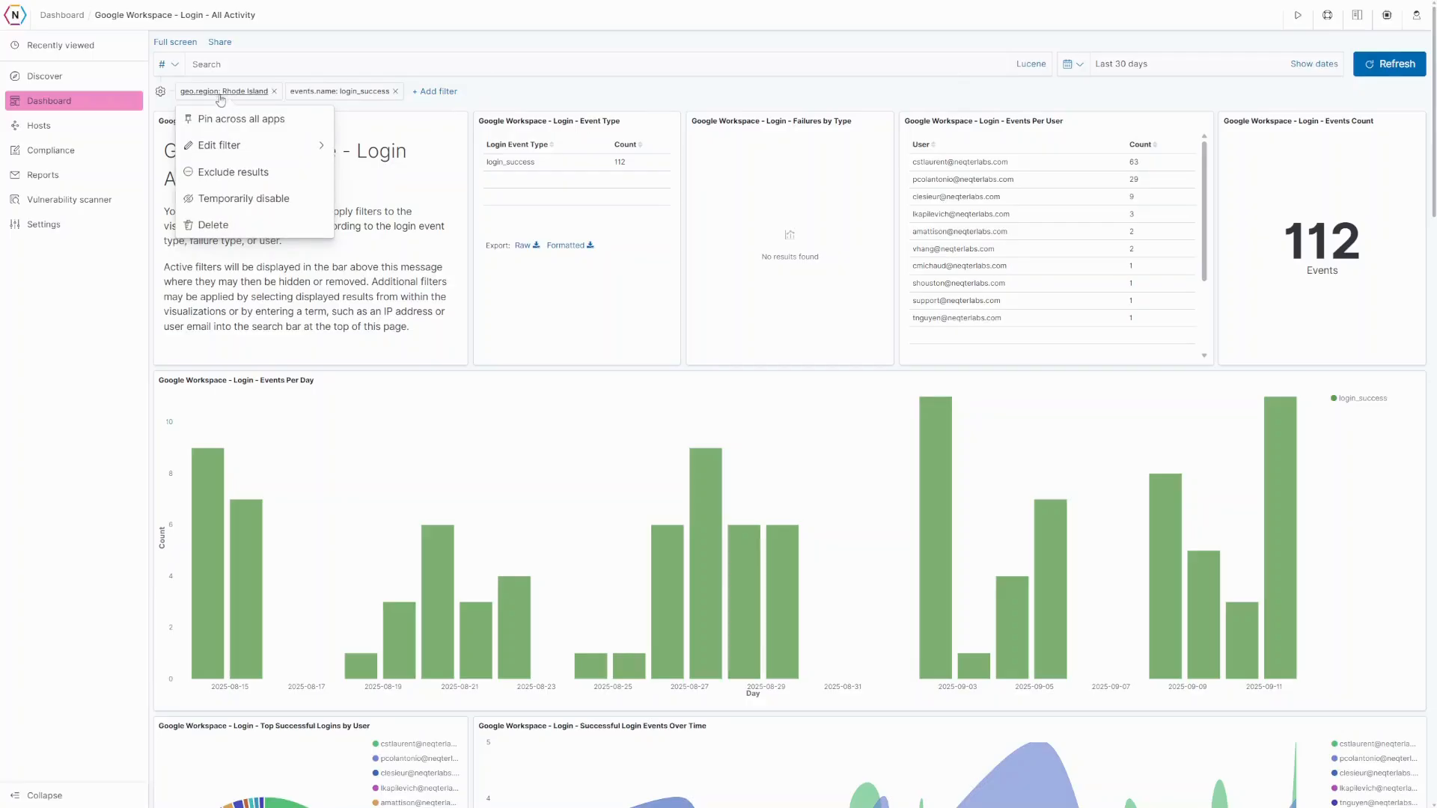
click(236, 199)
click(223, 93)
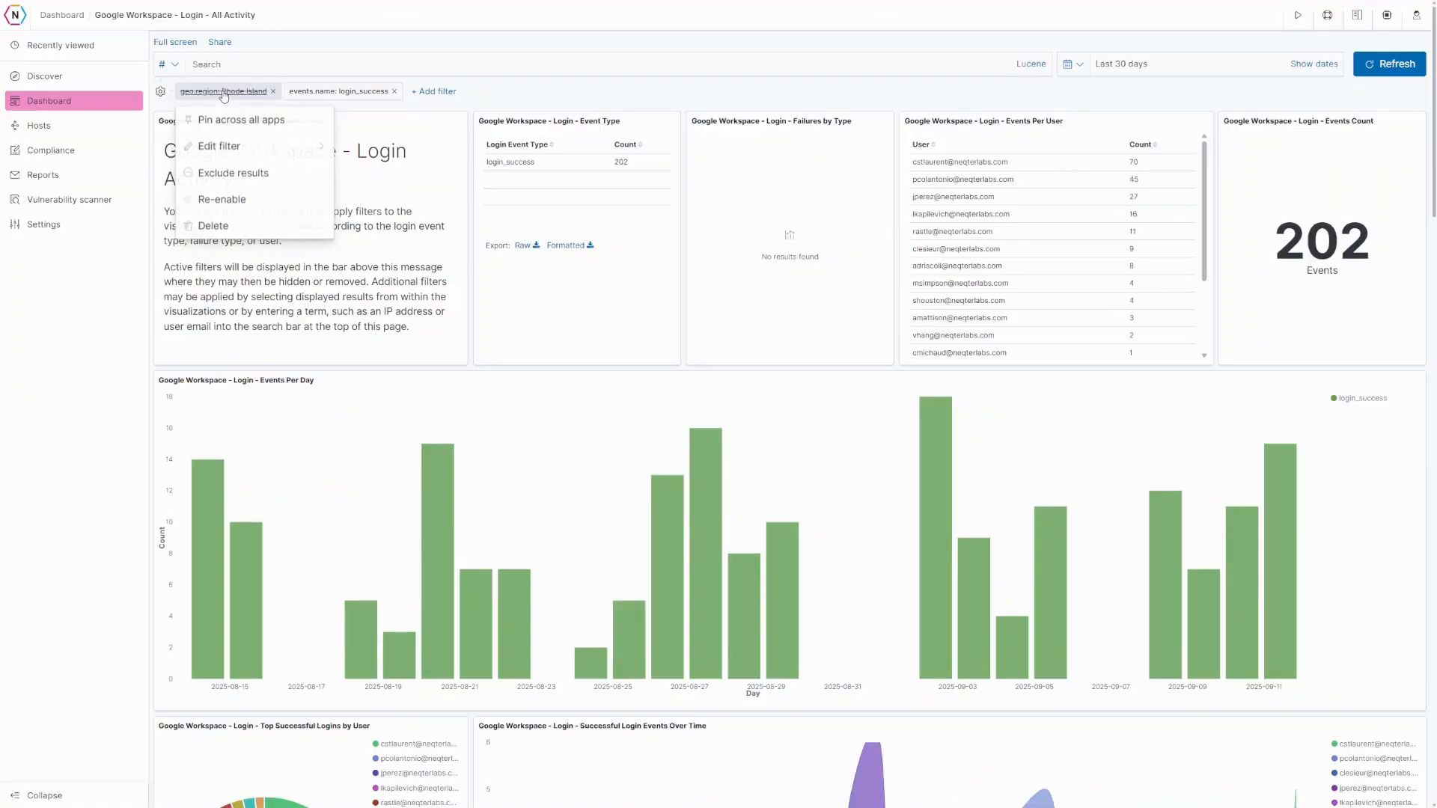
click(234, 199)
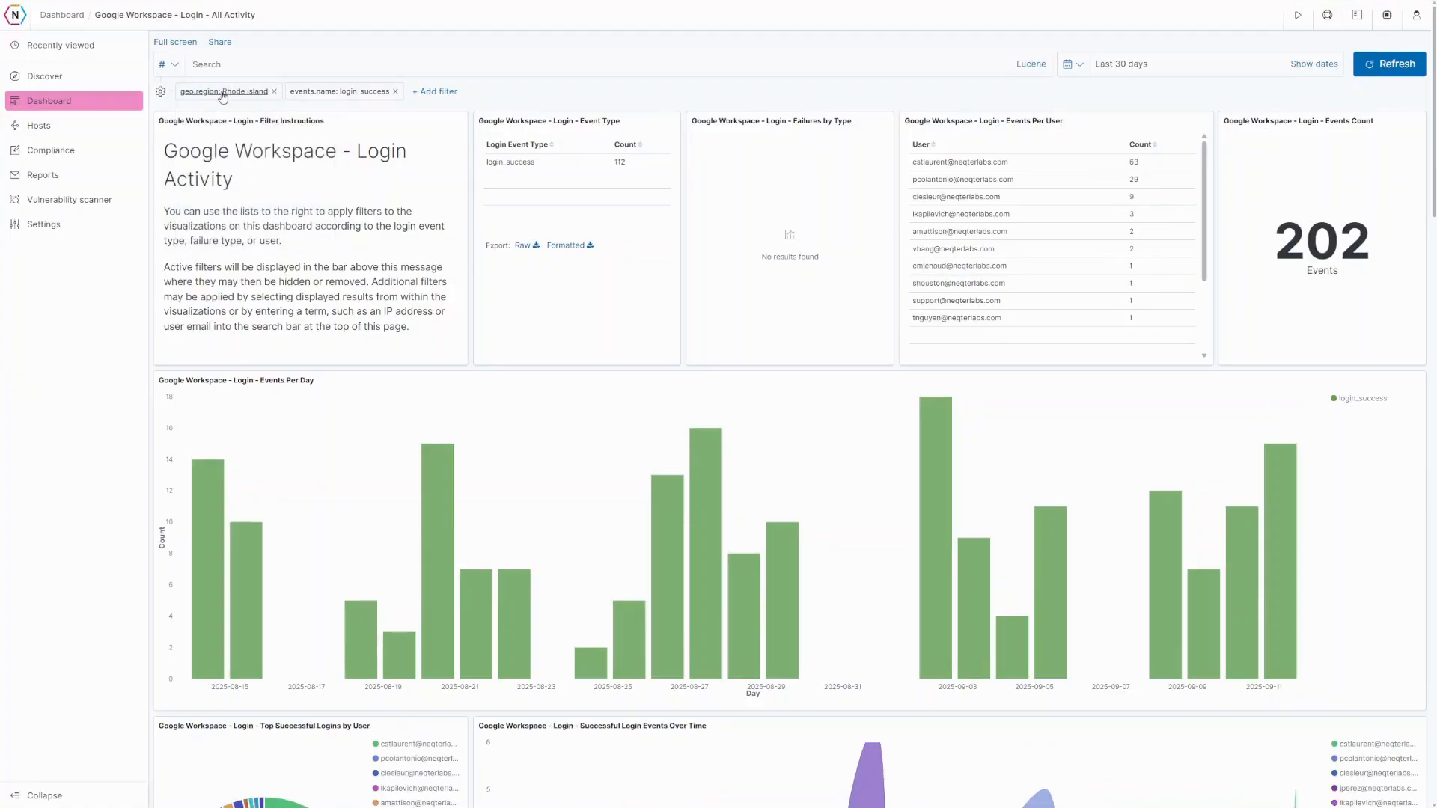
click(223, 92)
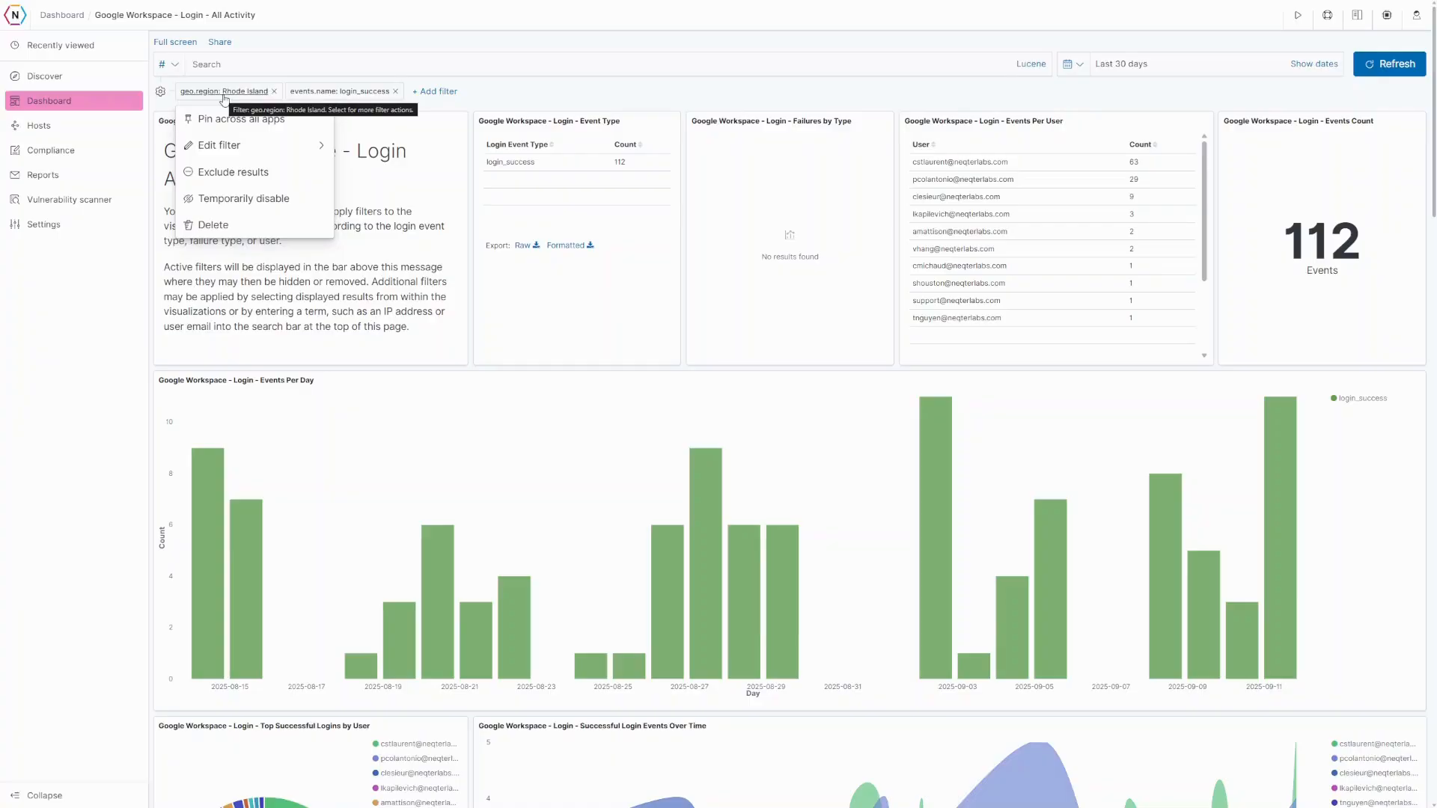
click(234, 173)
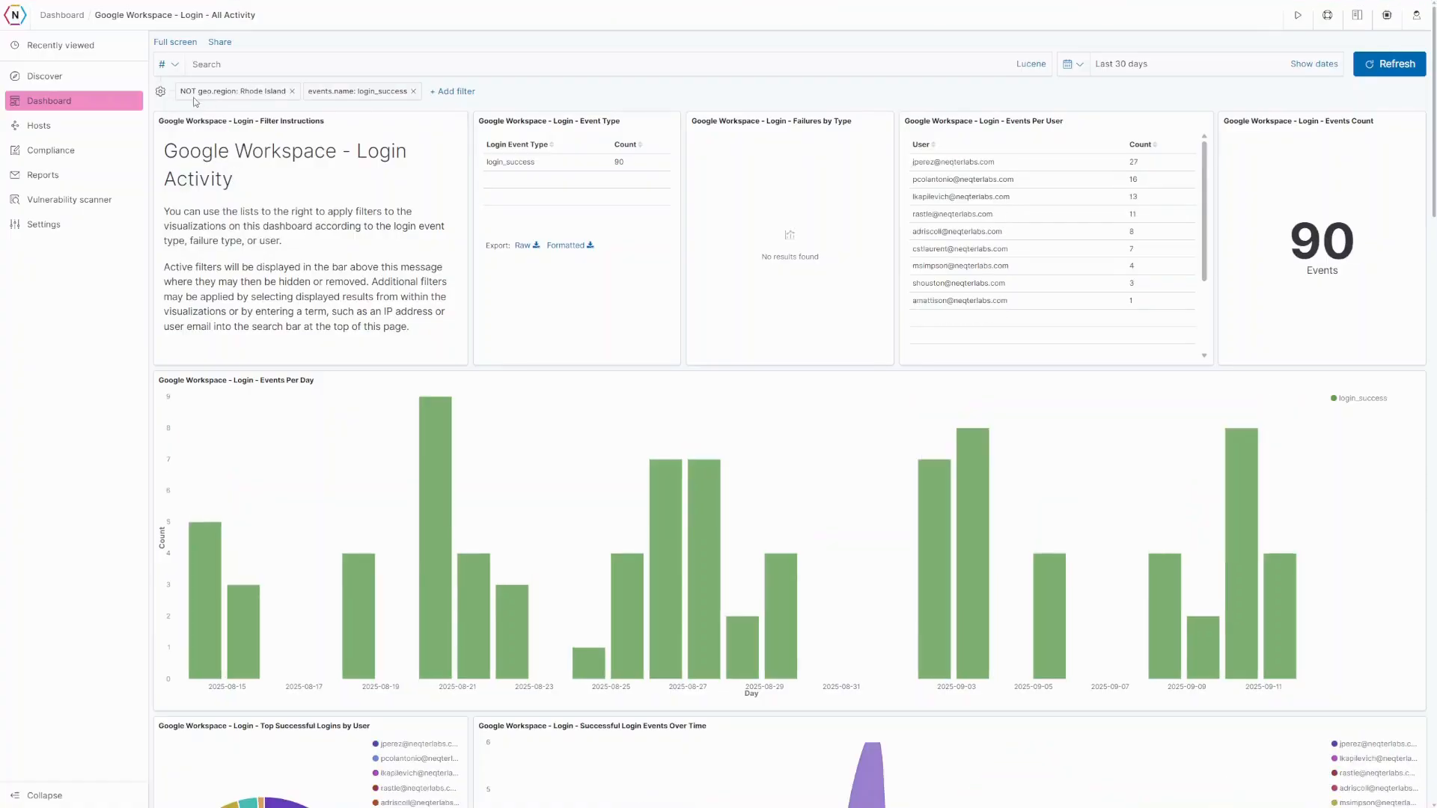
- Review the 90 non-Rhode Island logins, zooming the location map out to the wider region
click(239, 97)
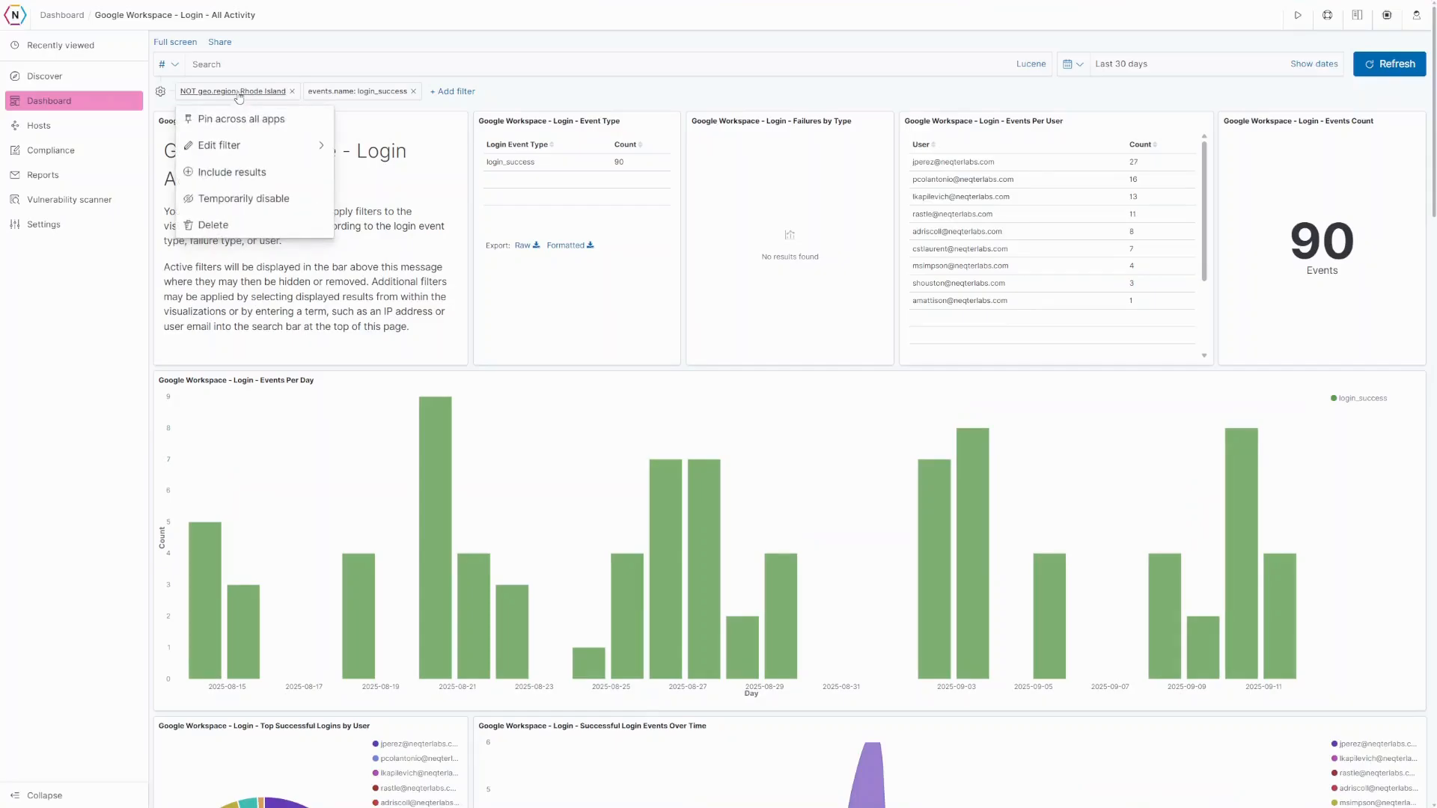
click(136, 324)
scroll(321, 199, down, 11)
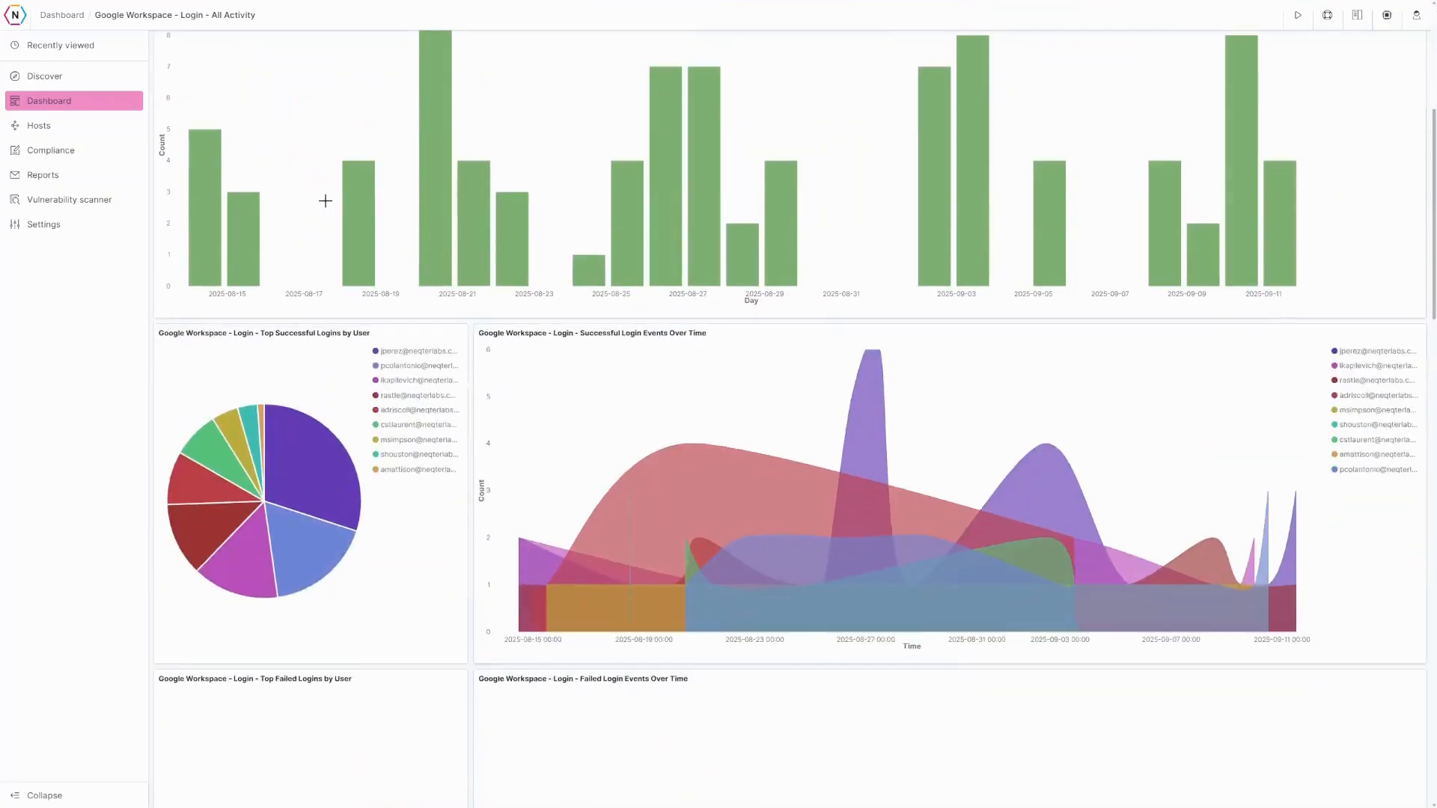
scroll(444, 427, down, 10)
scroll(442, 408, up, 1)
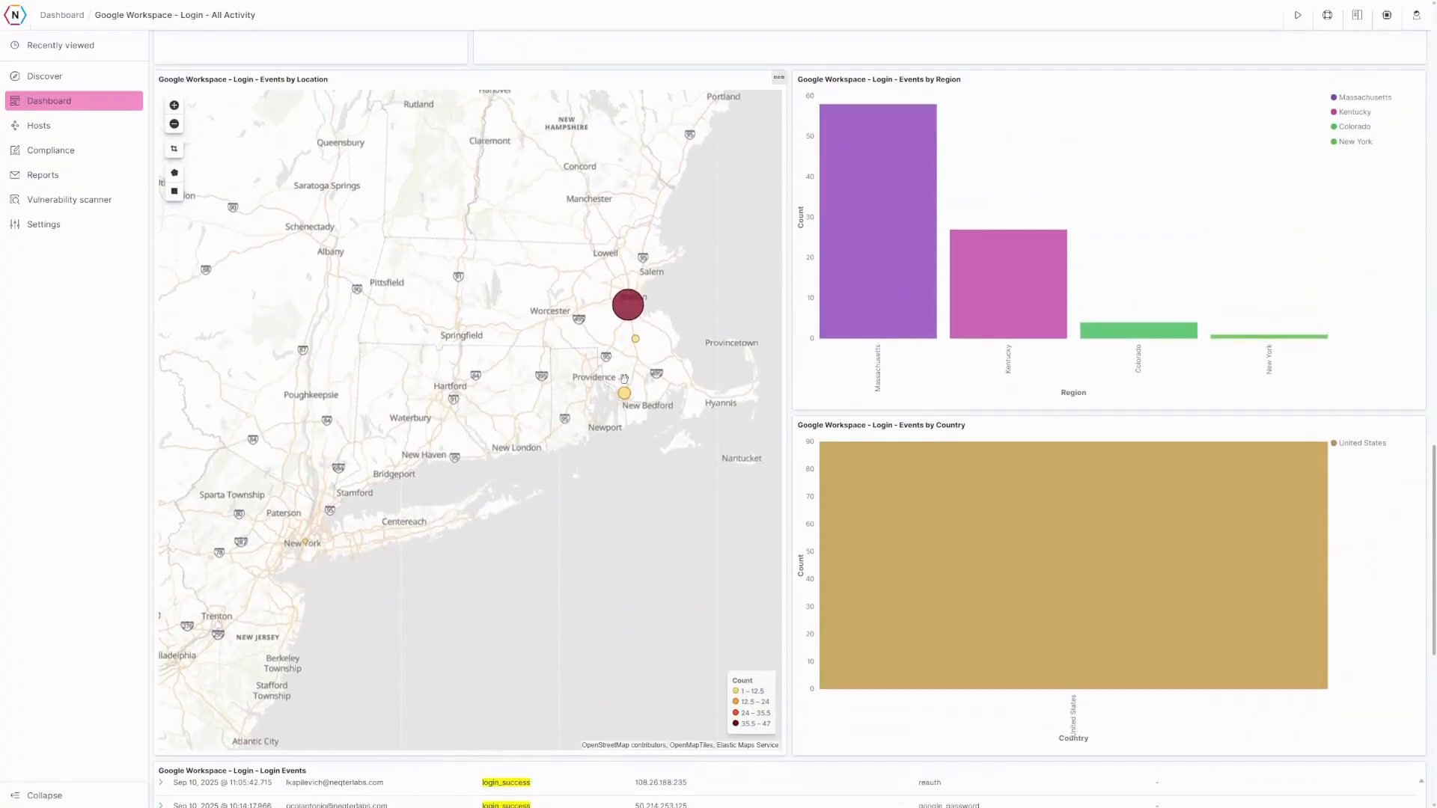
click(174, 123)
click(175, 124)
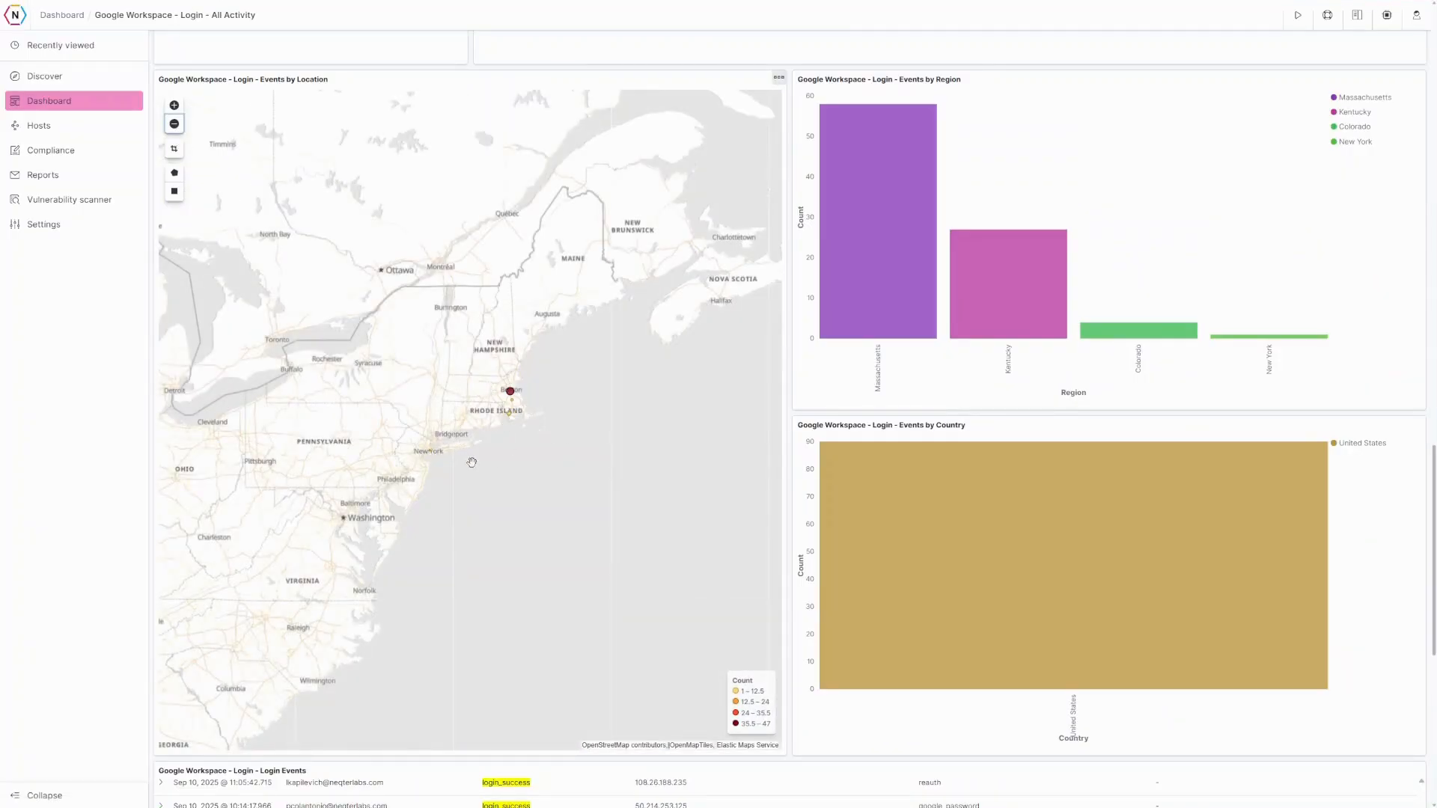
scroll(837, 340, up, 20)
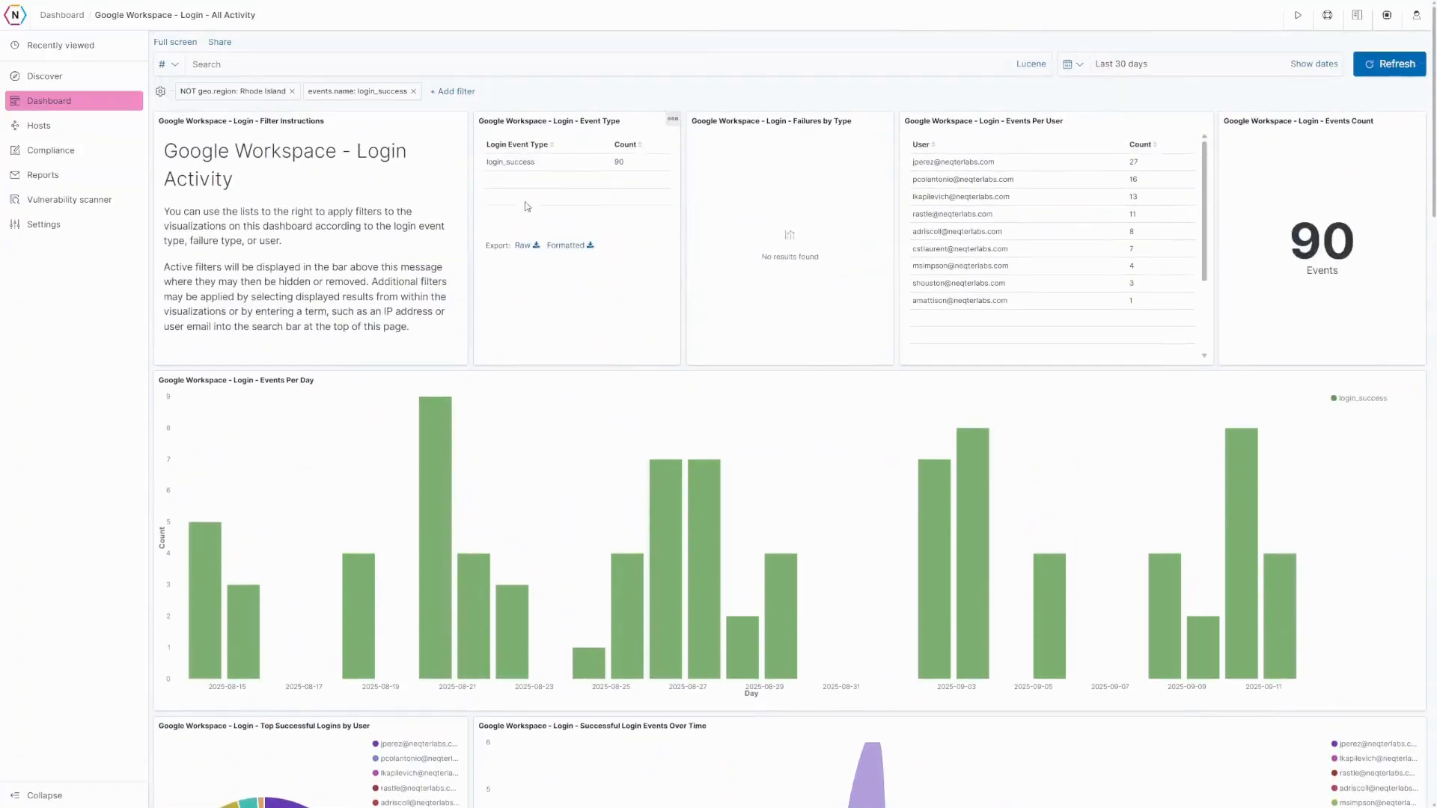
click(244, 92)
click(218, 145)
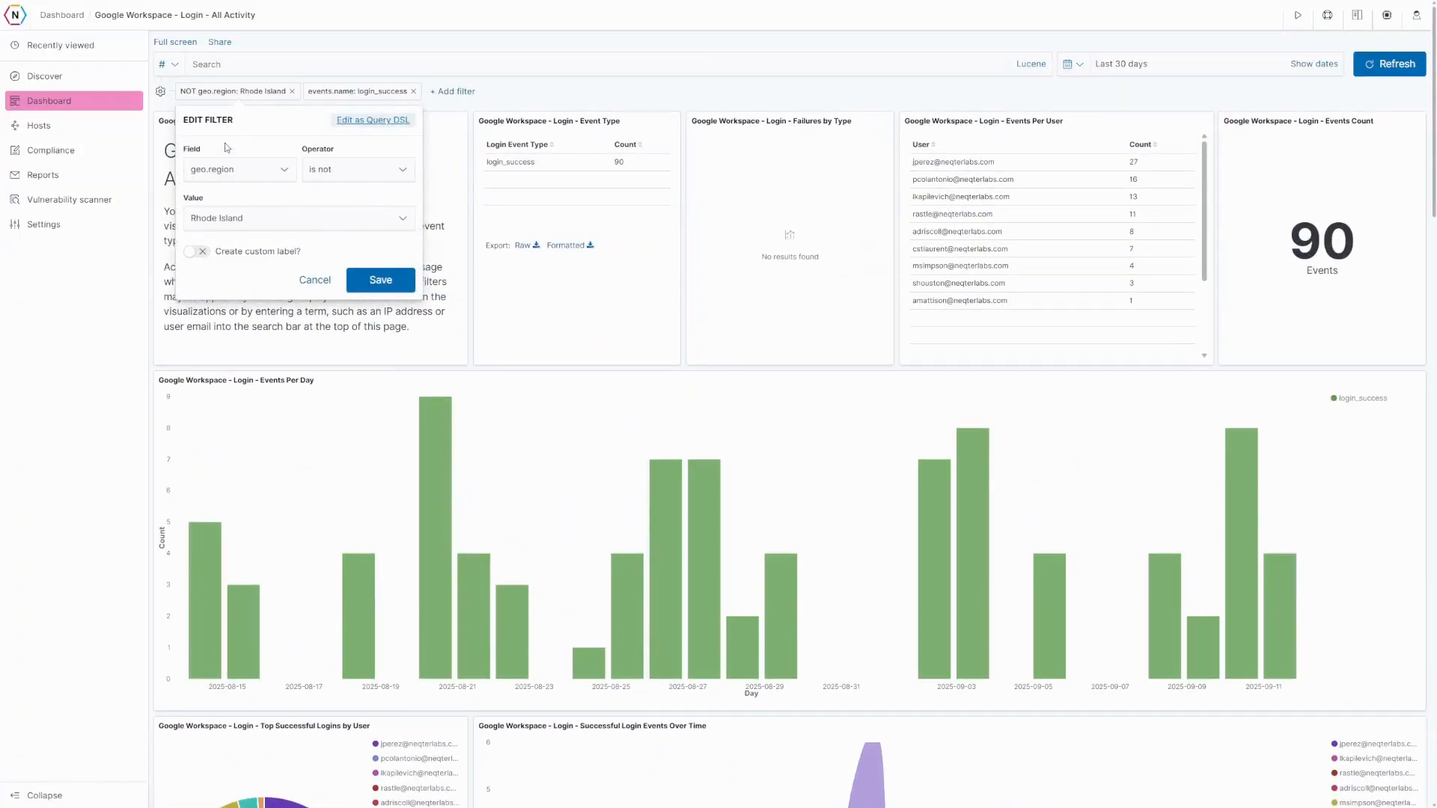
click(321, 169)
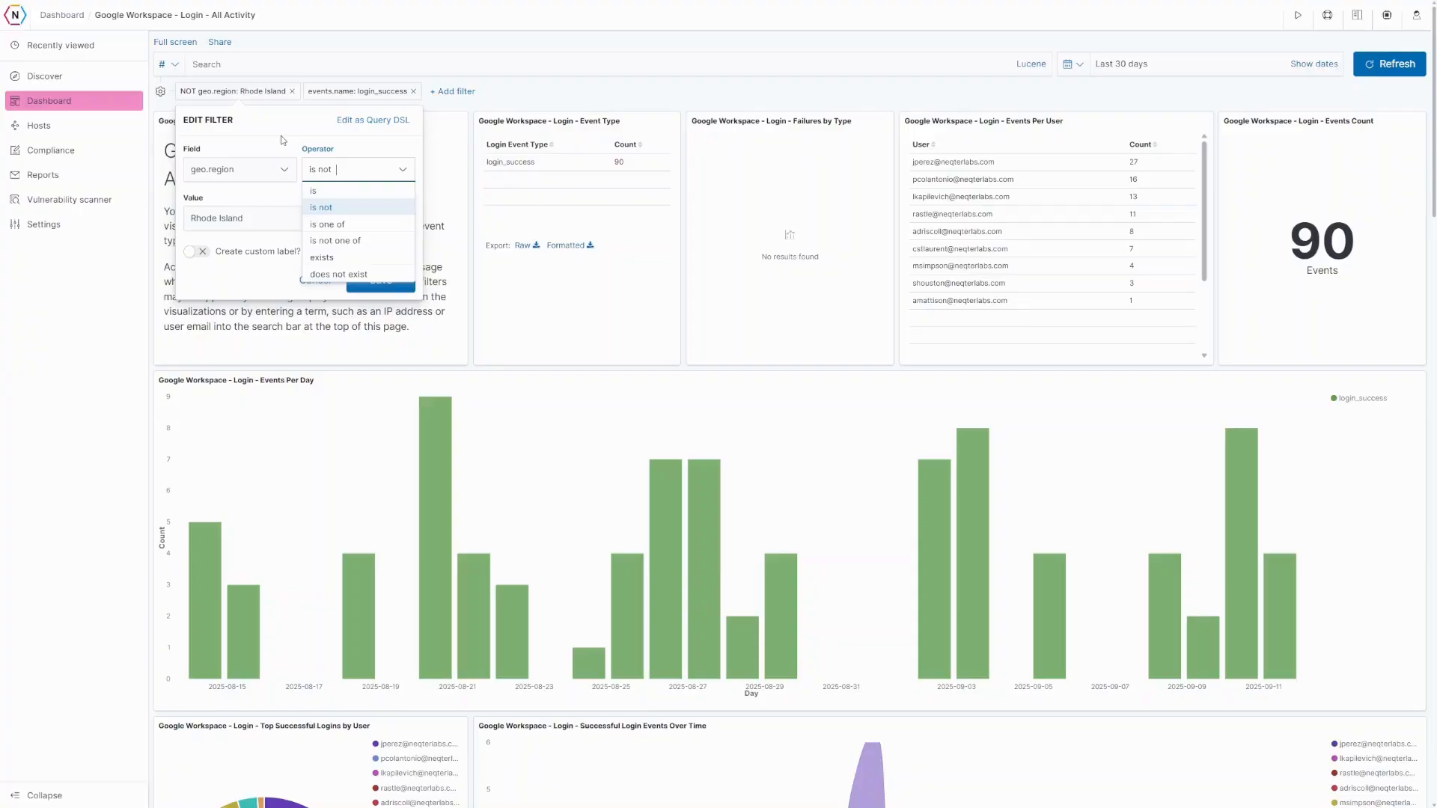
click(516, 98)
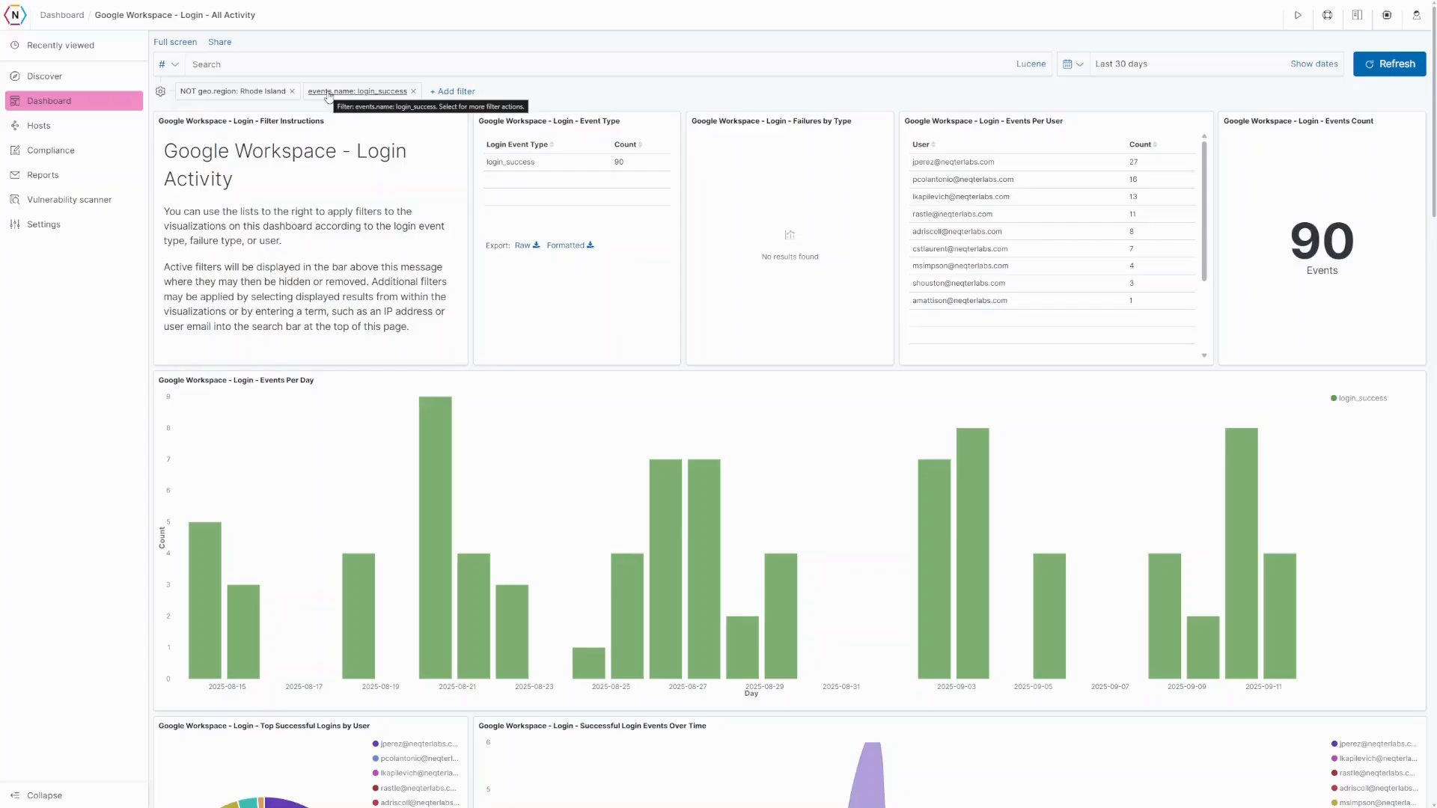
click(241, 91)
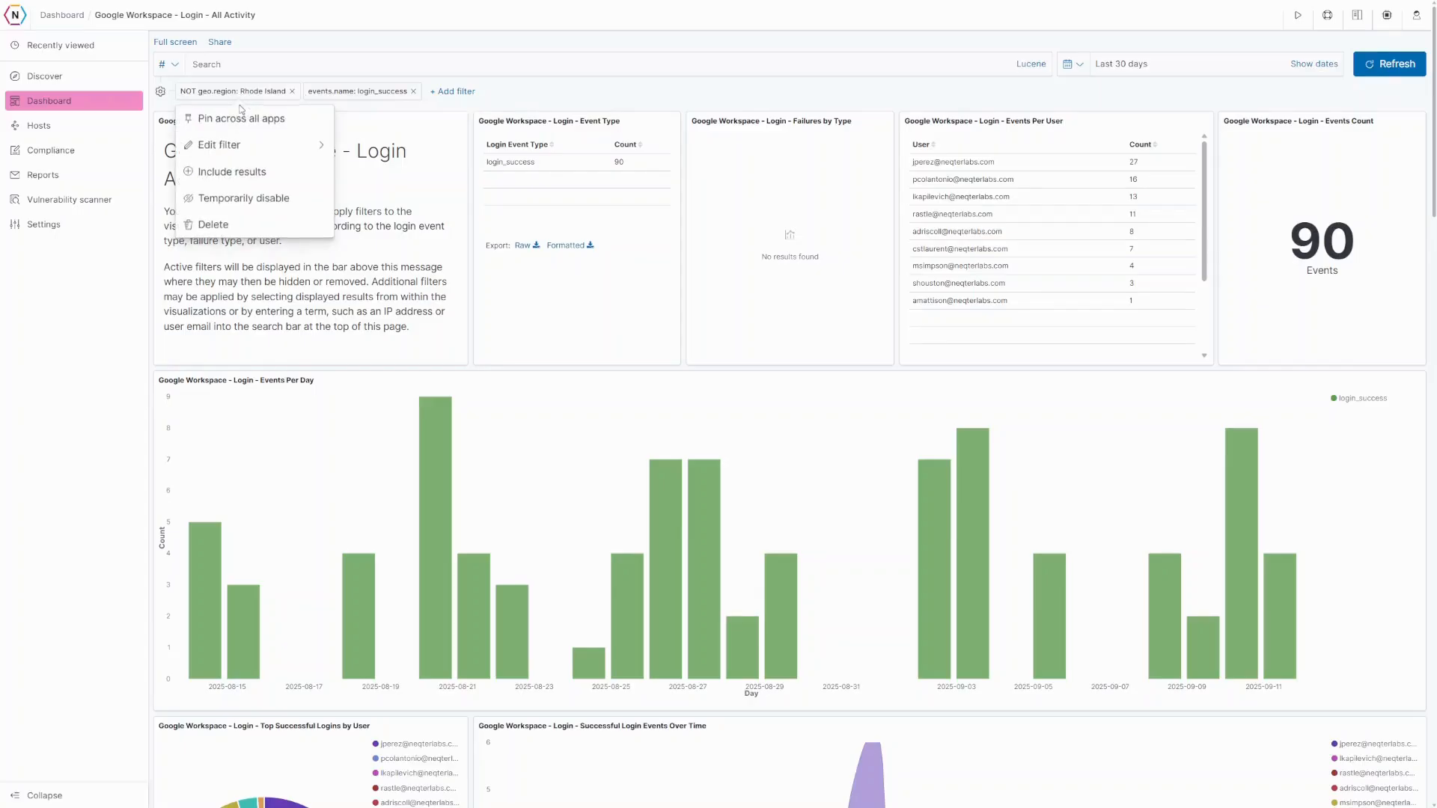
click(222, 148)
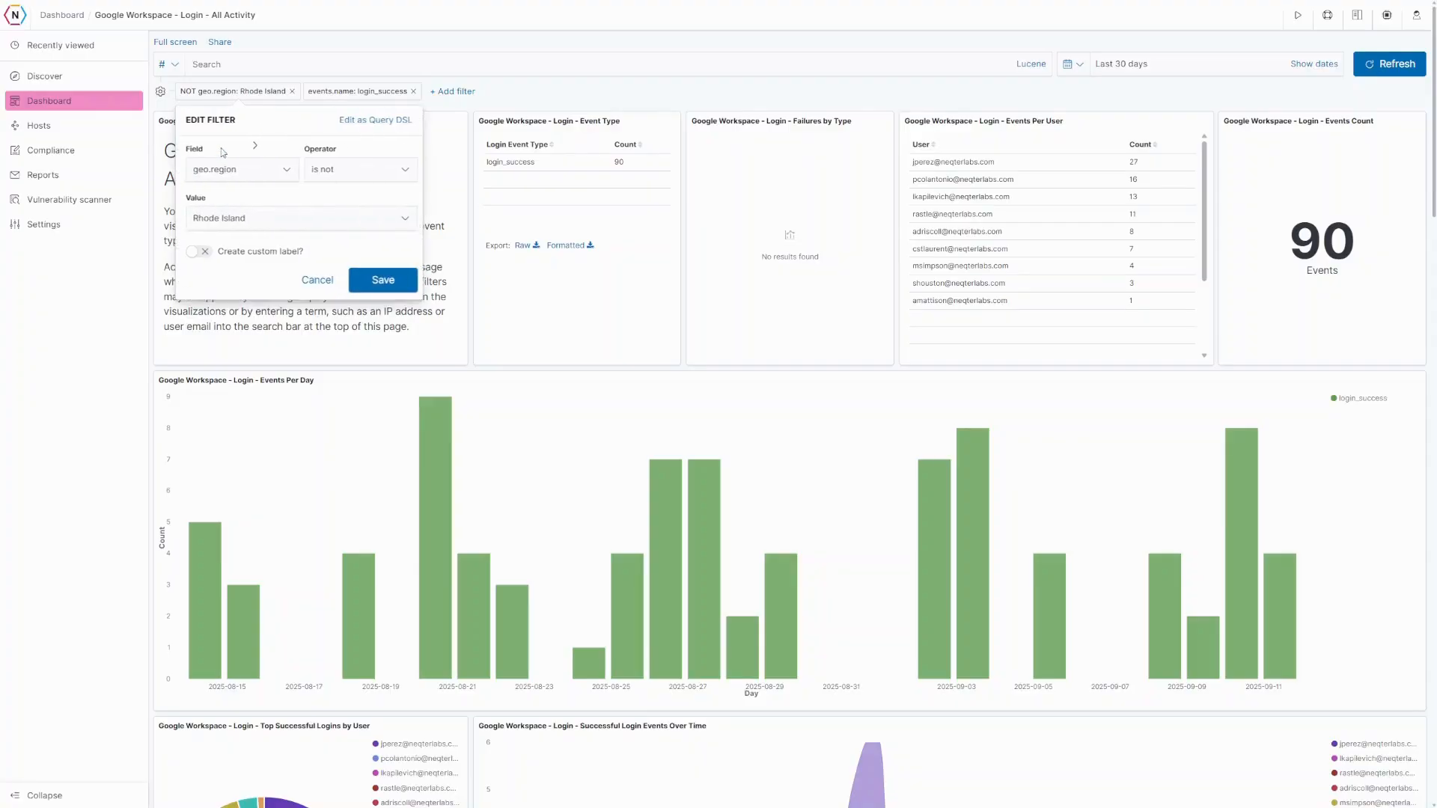
click(355, 121)
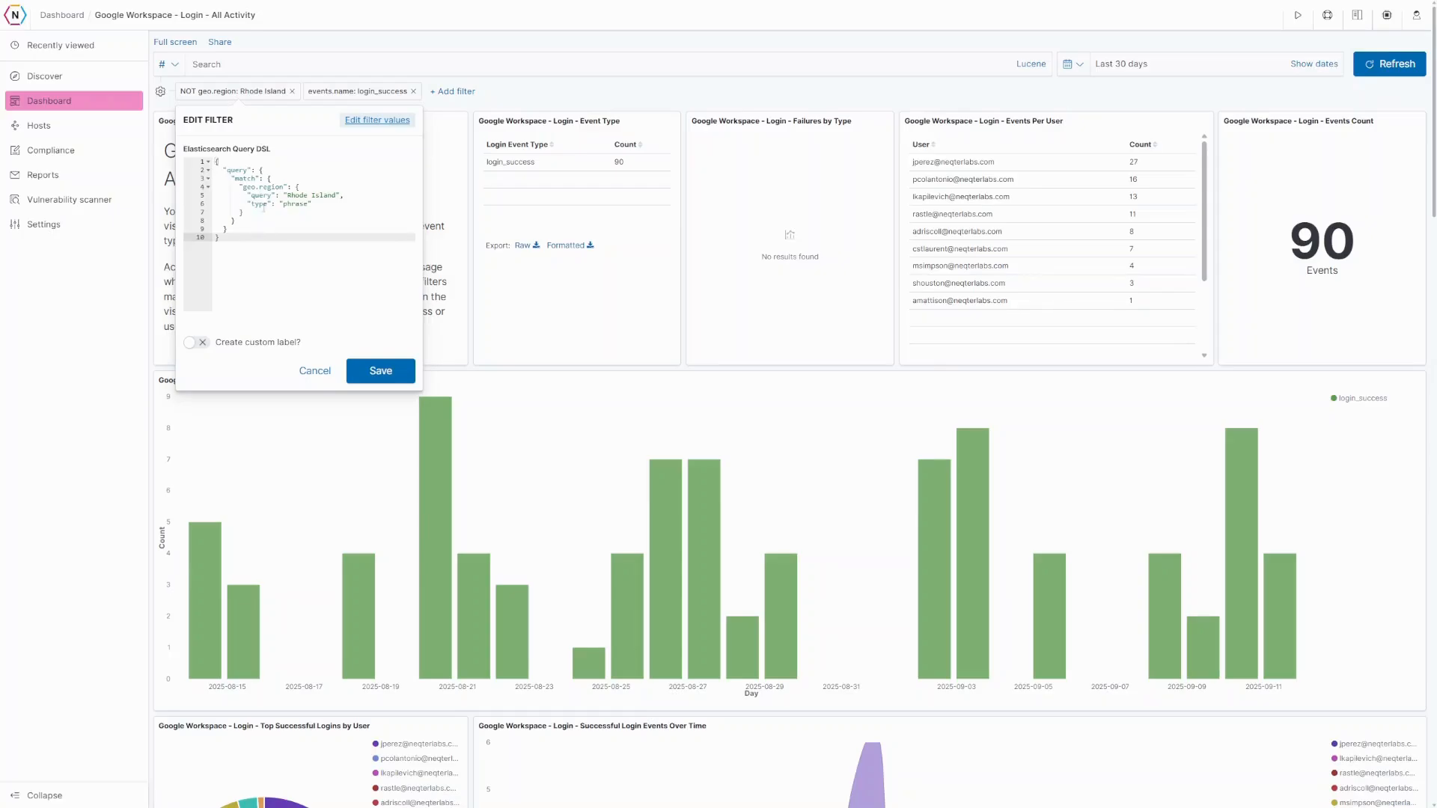
click(310, 373)
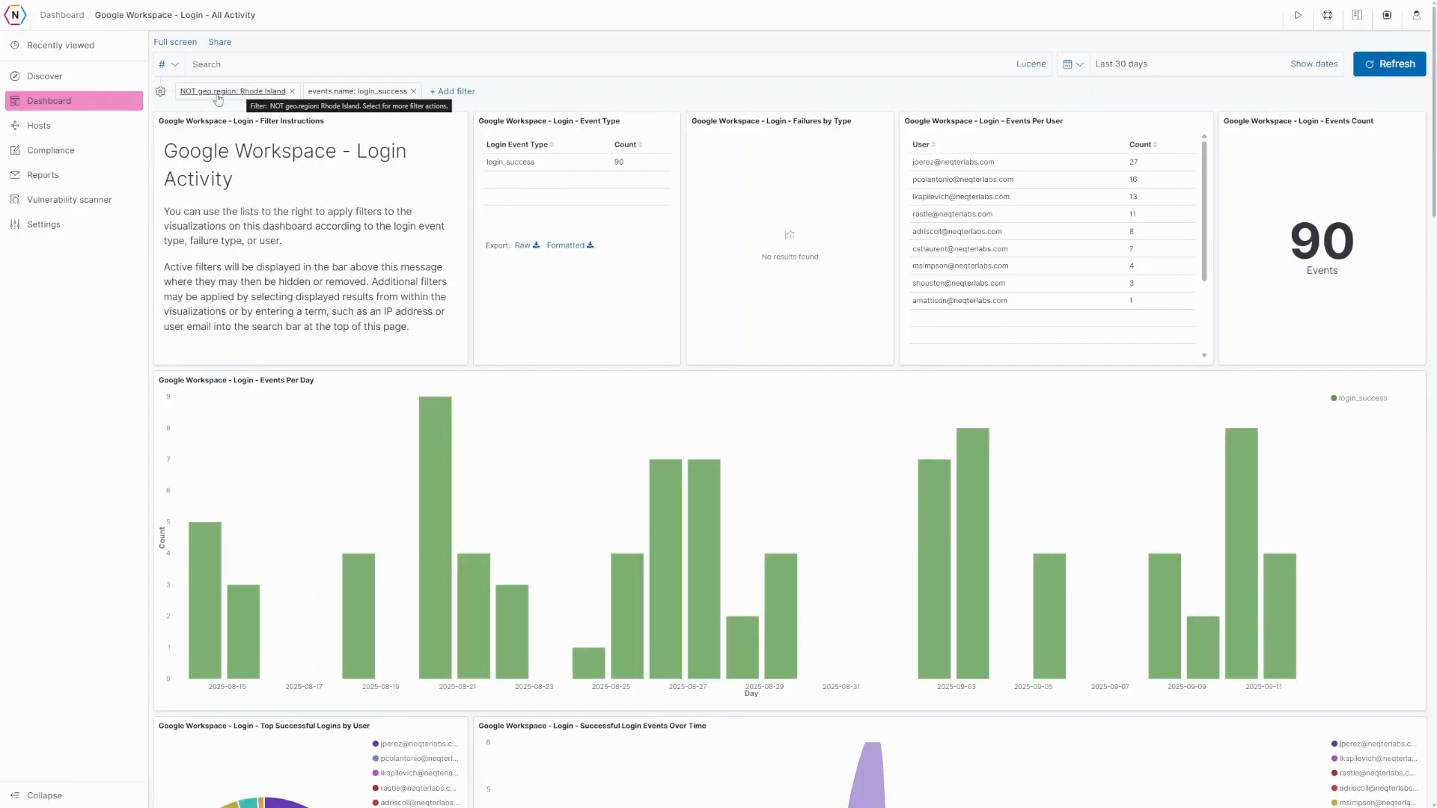
- Pin both filters across all apps, then search the gsuite-* index in Discover
click(160, 93)
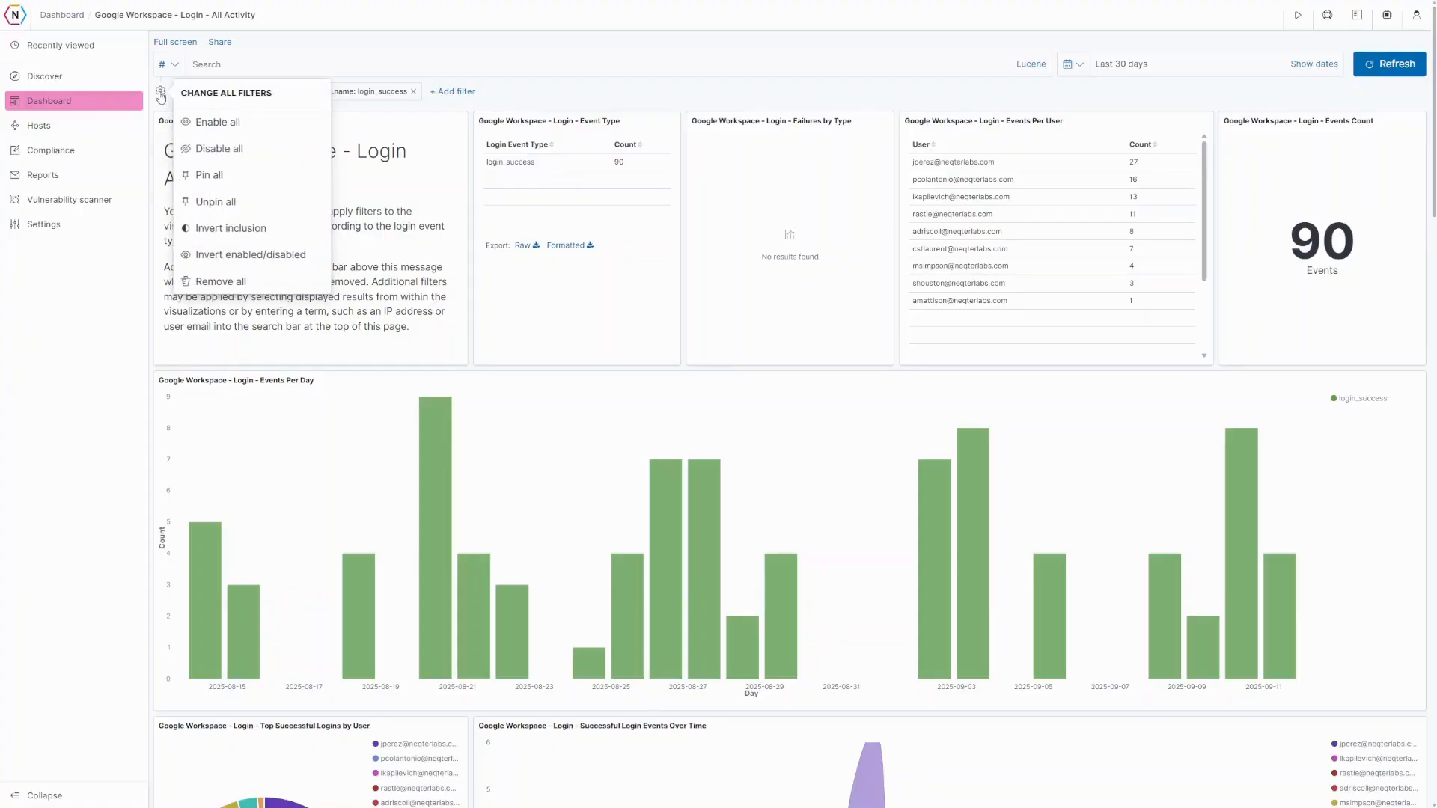
click(210, 175)
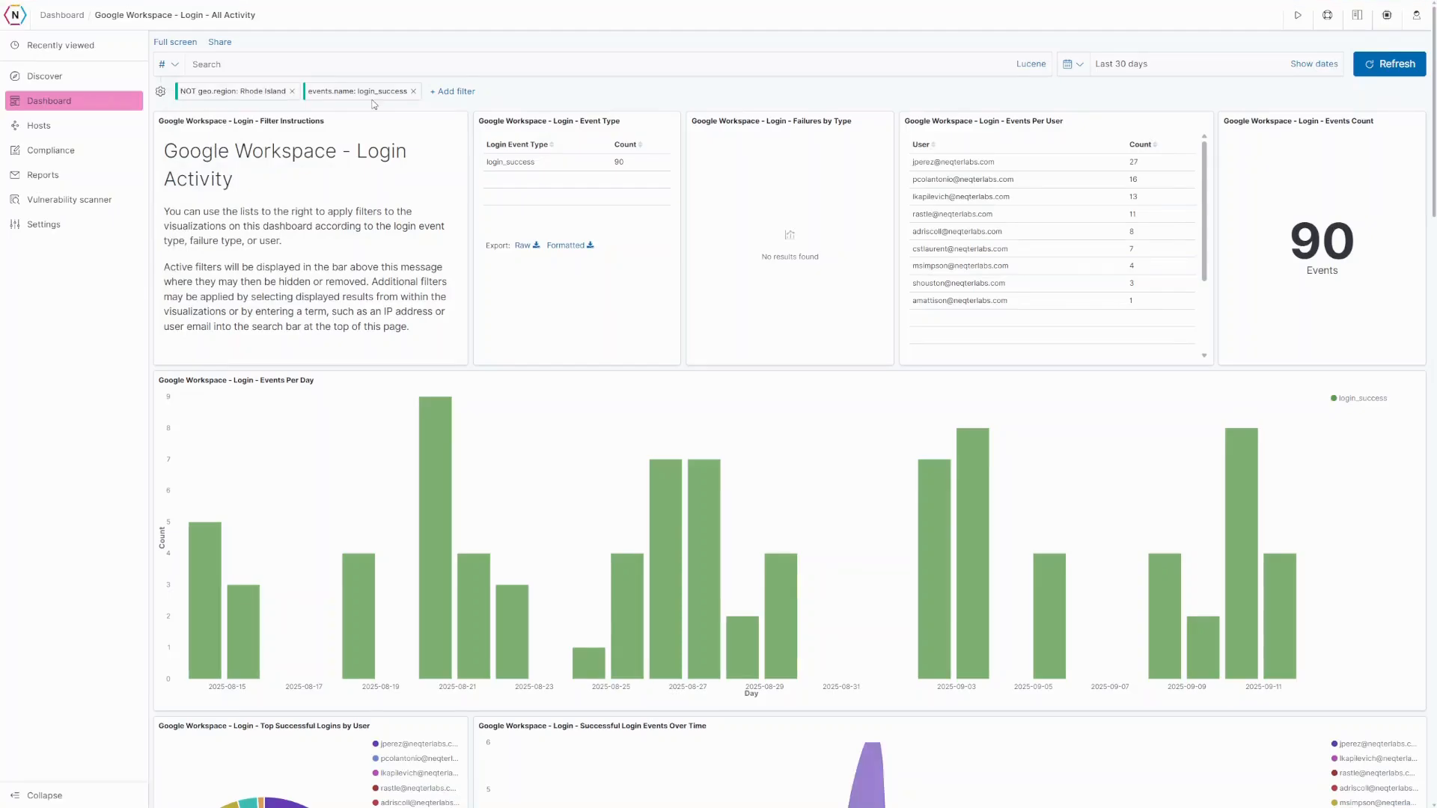
click(47, 78)
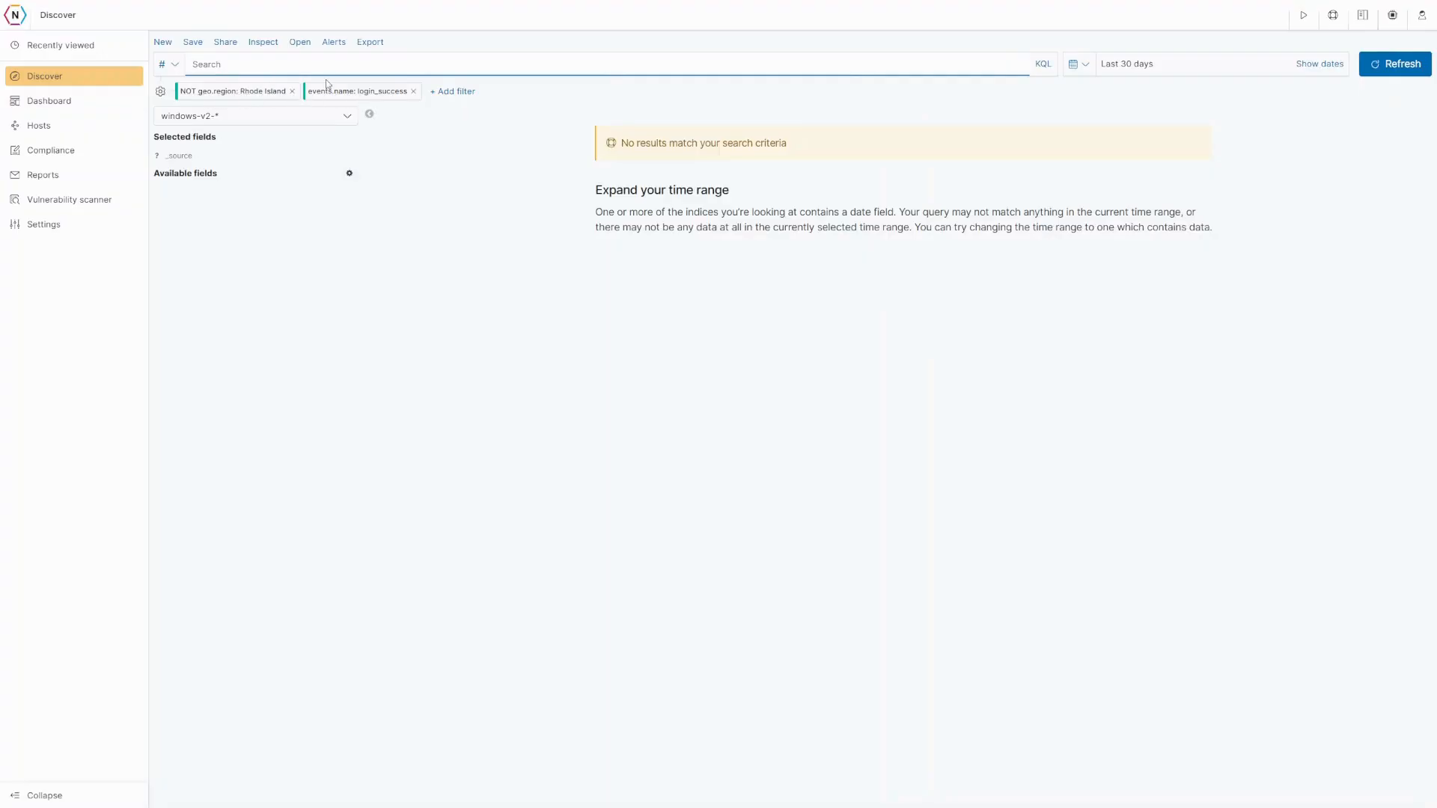
click(256, 125)
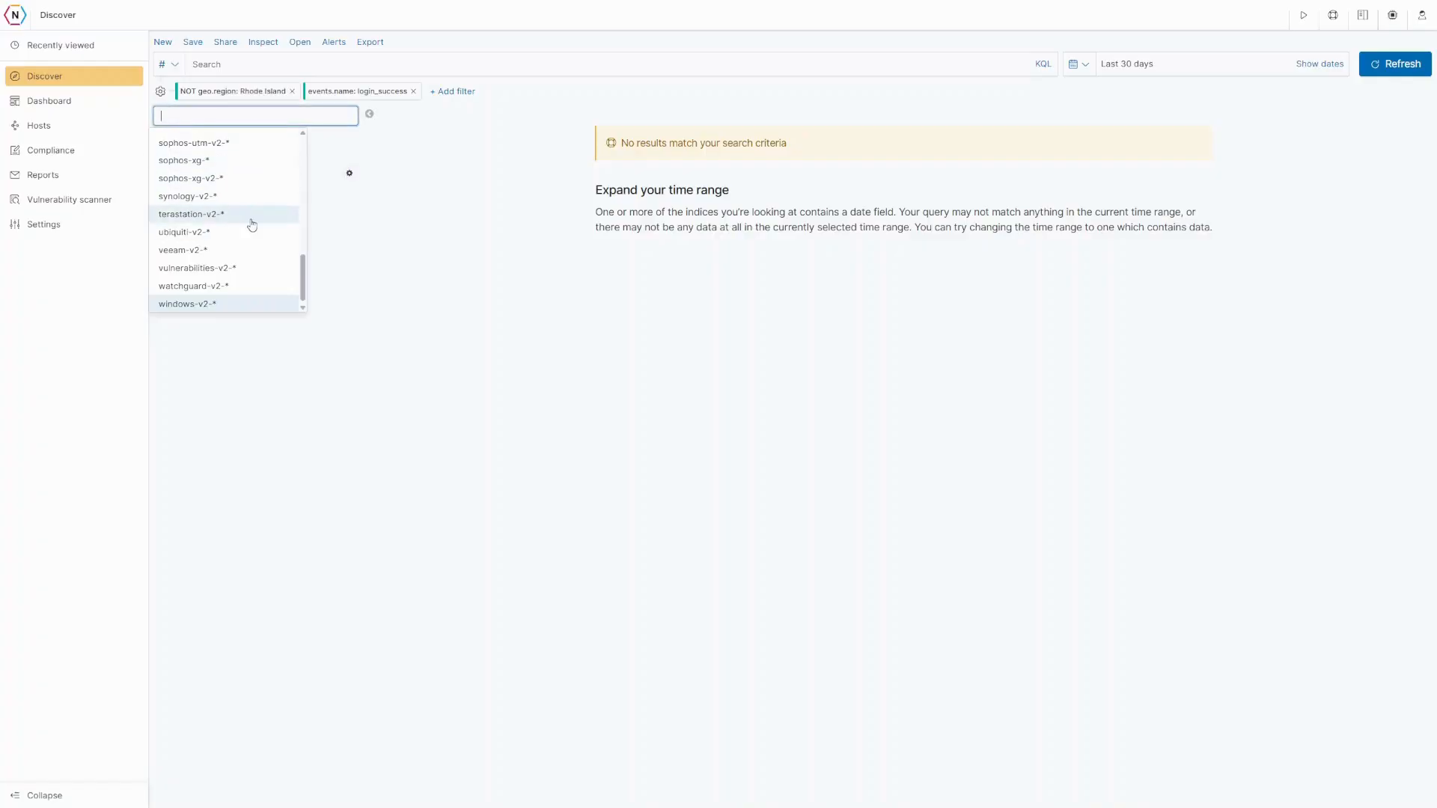
scroll(247, 225, up, 3)
scroll(224, 225, up, 5)
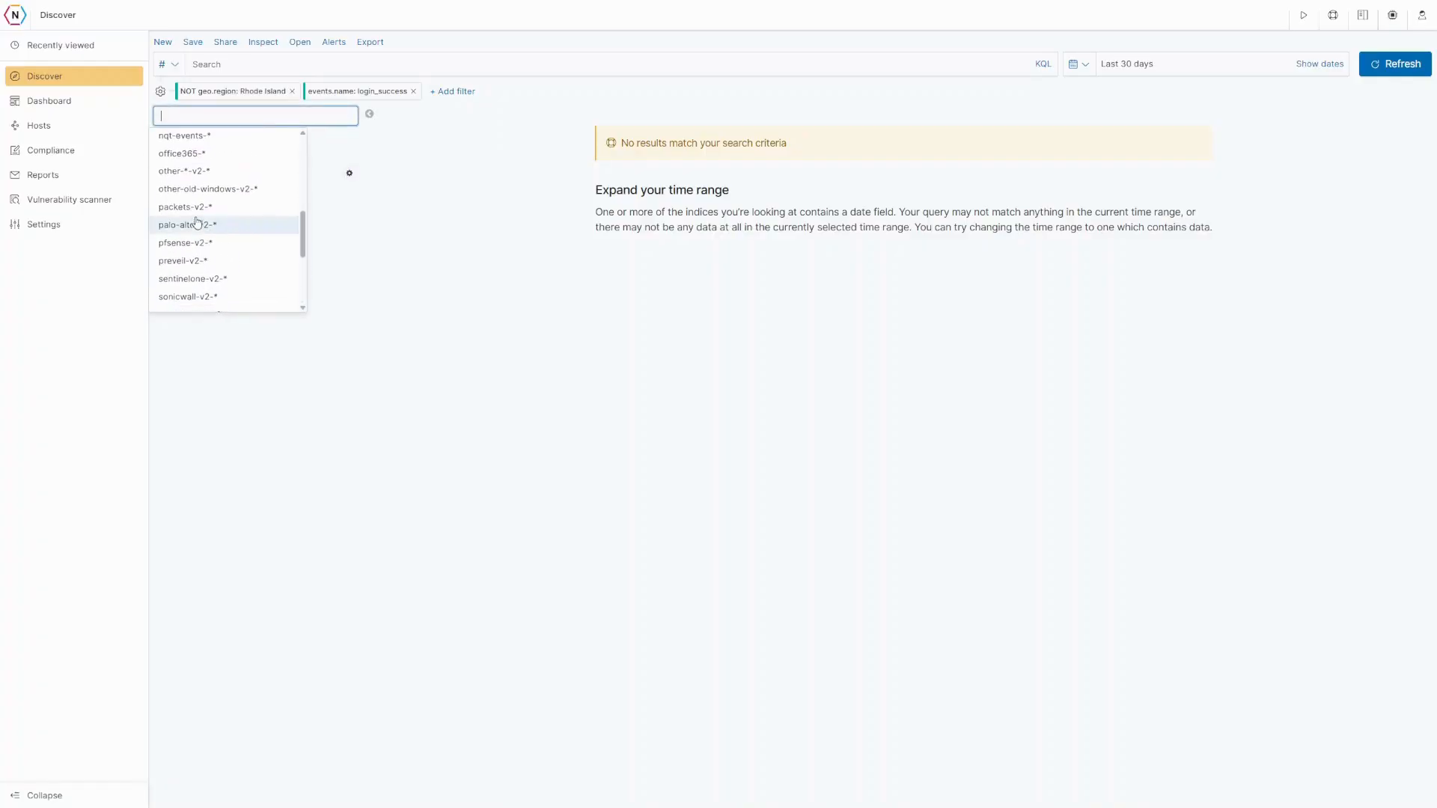
scroll(200, 216, up, 1)
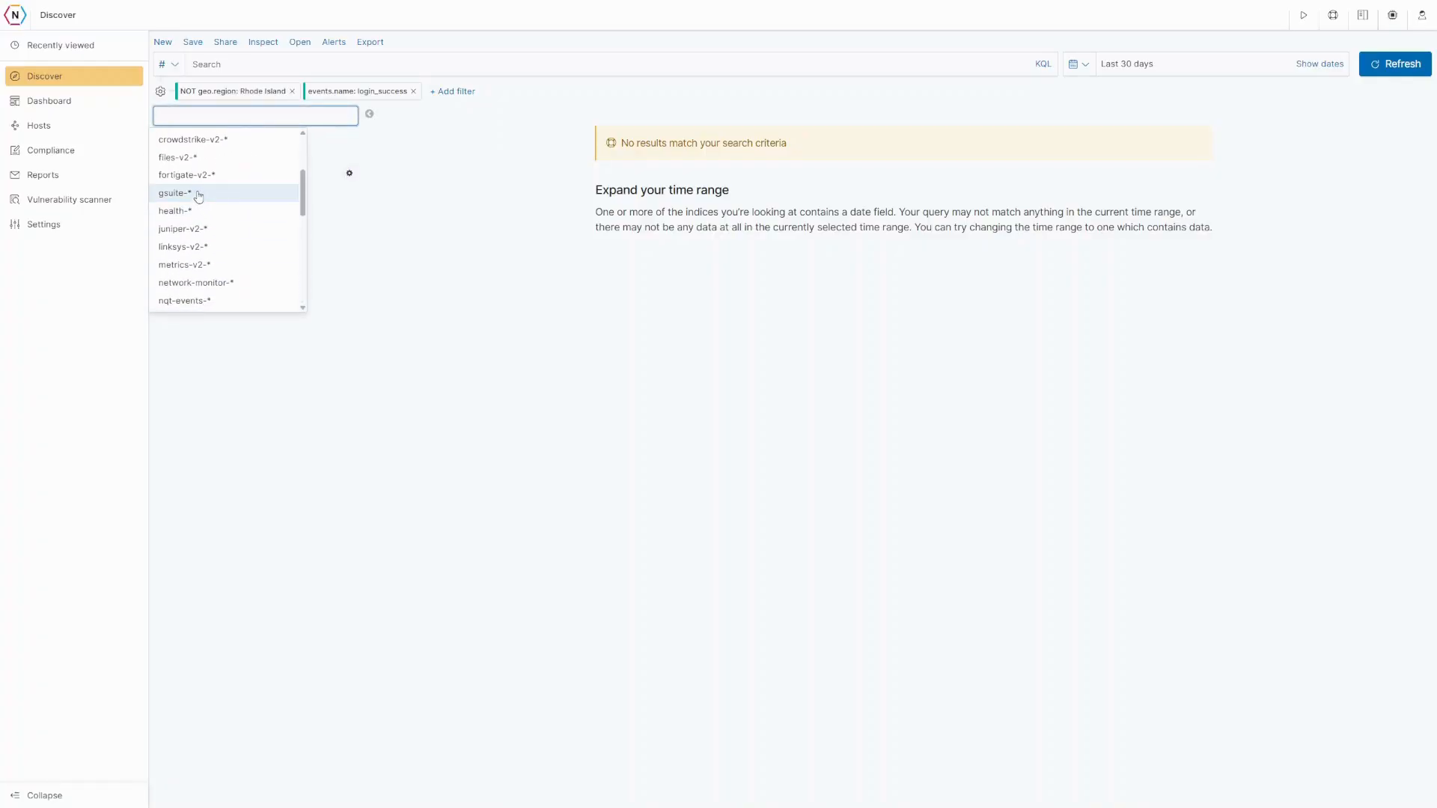
click(198, 194)
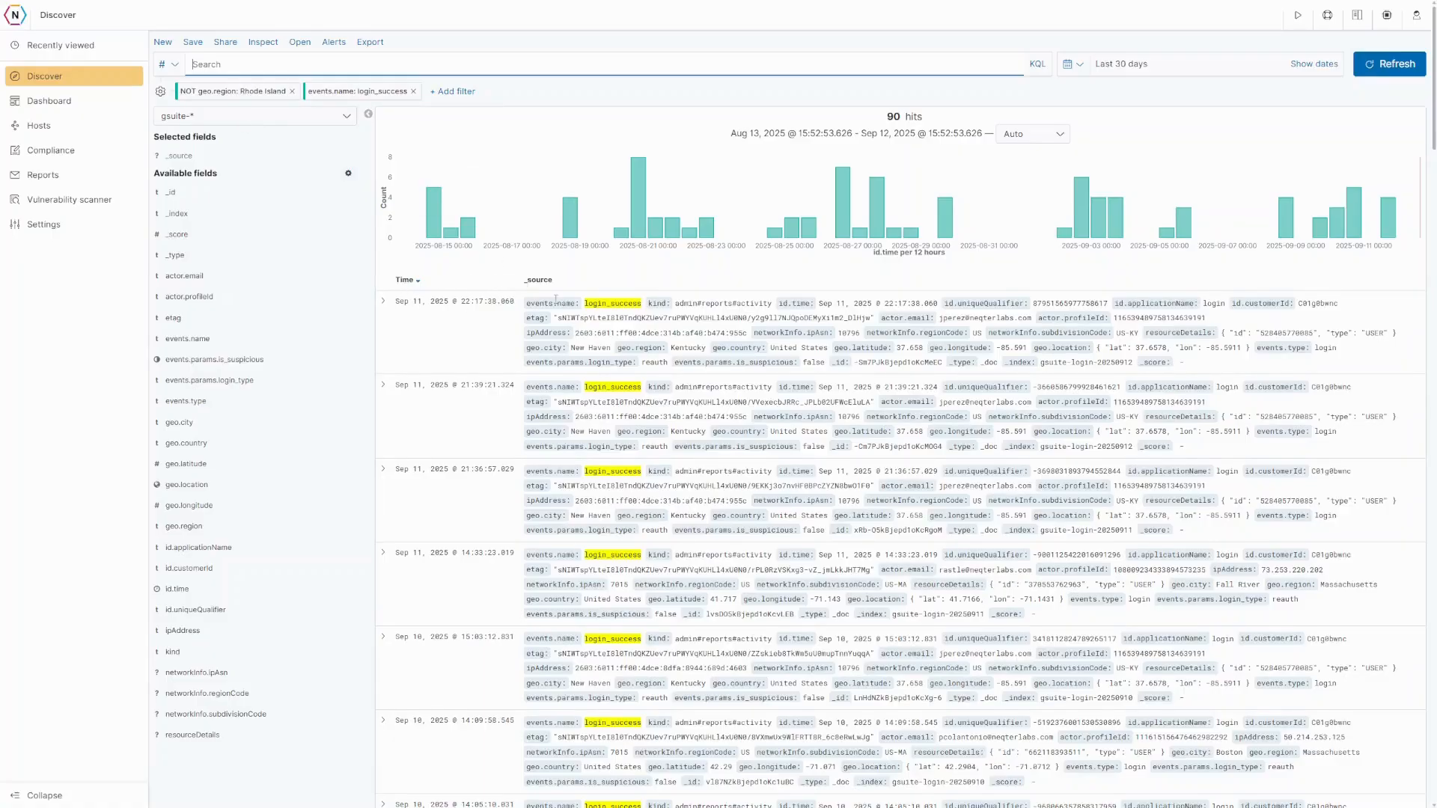
- Inspect a login event's fields, then flip the region filter to include Rhode Island, giving 112 hits
click(382, 301)
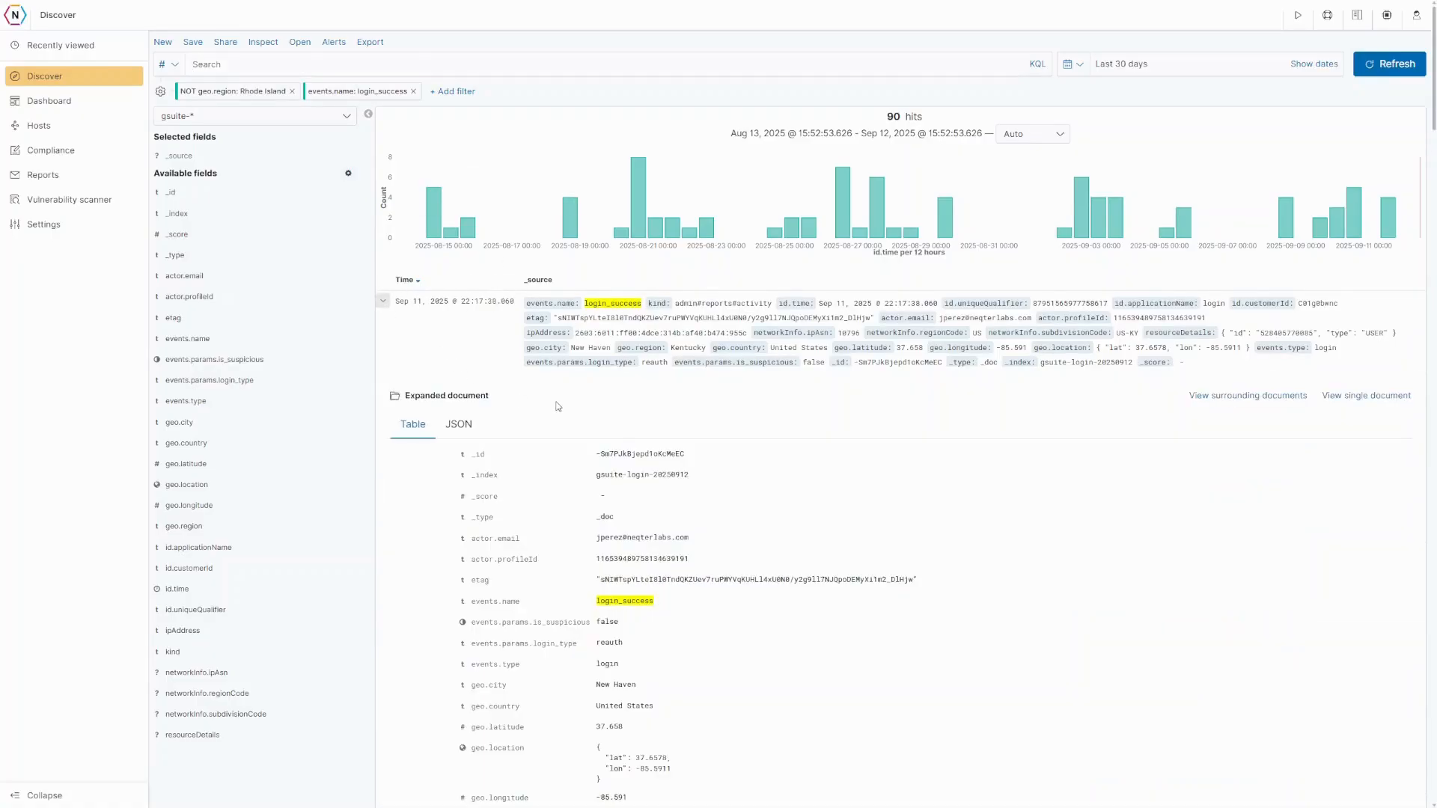
scroll(577, 462, down, 5)
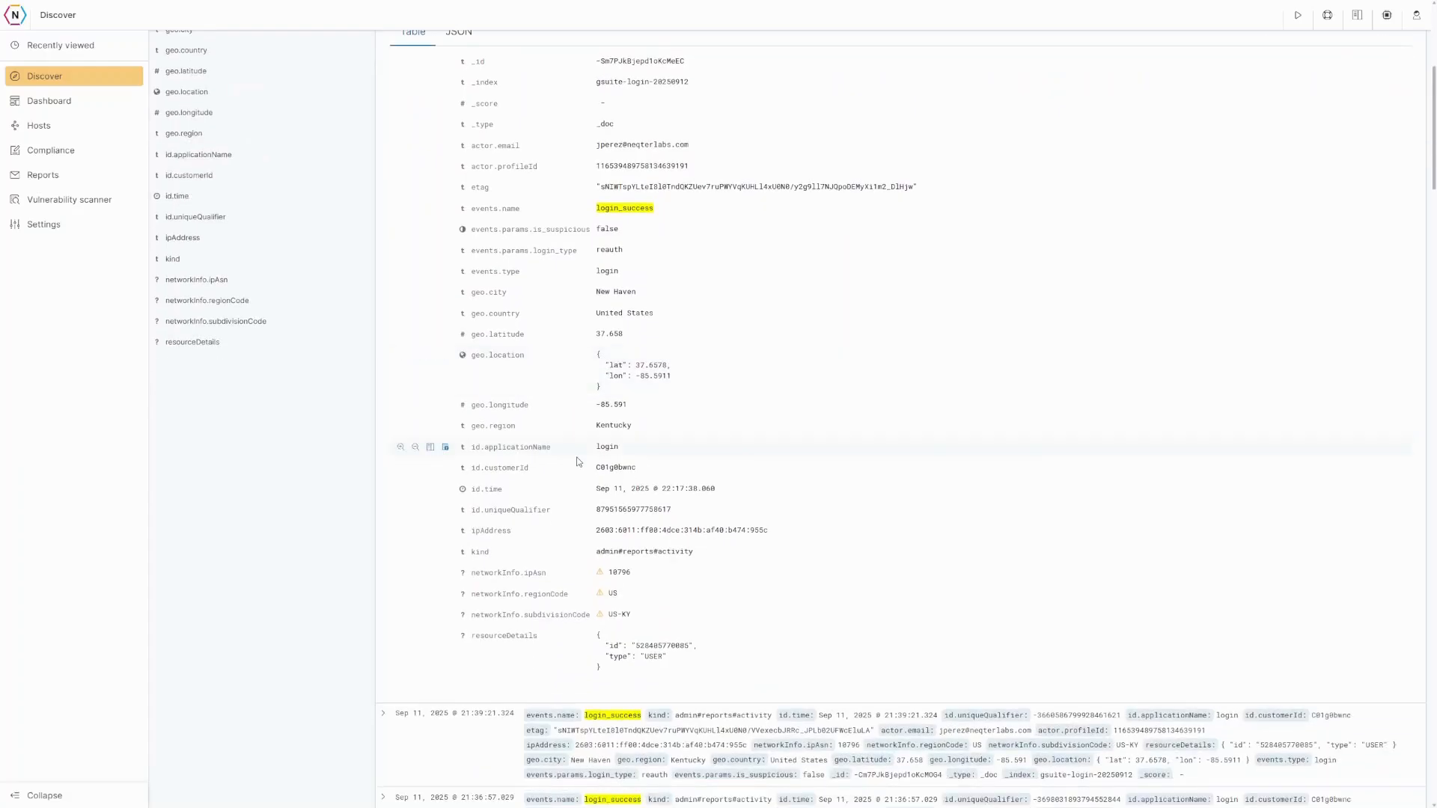
scroll(473, 372, up, 4)
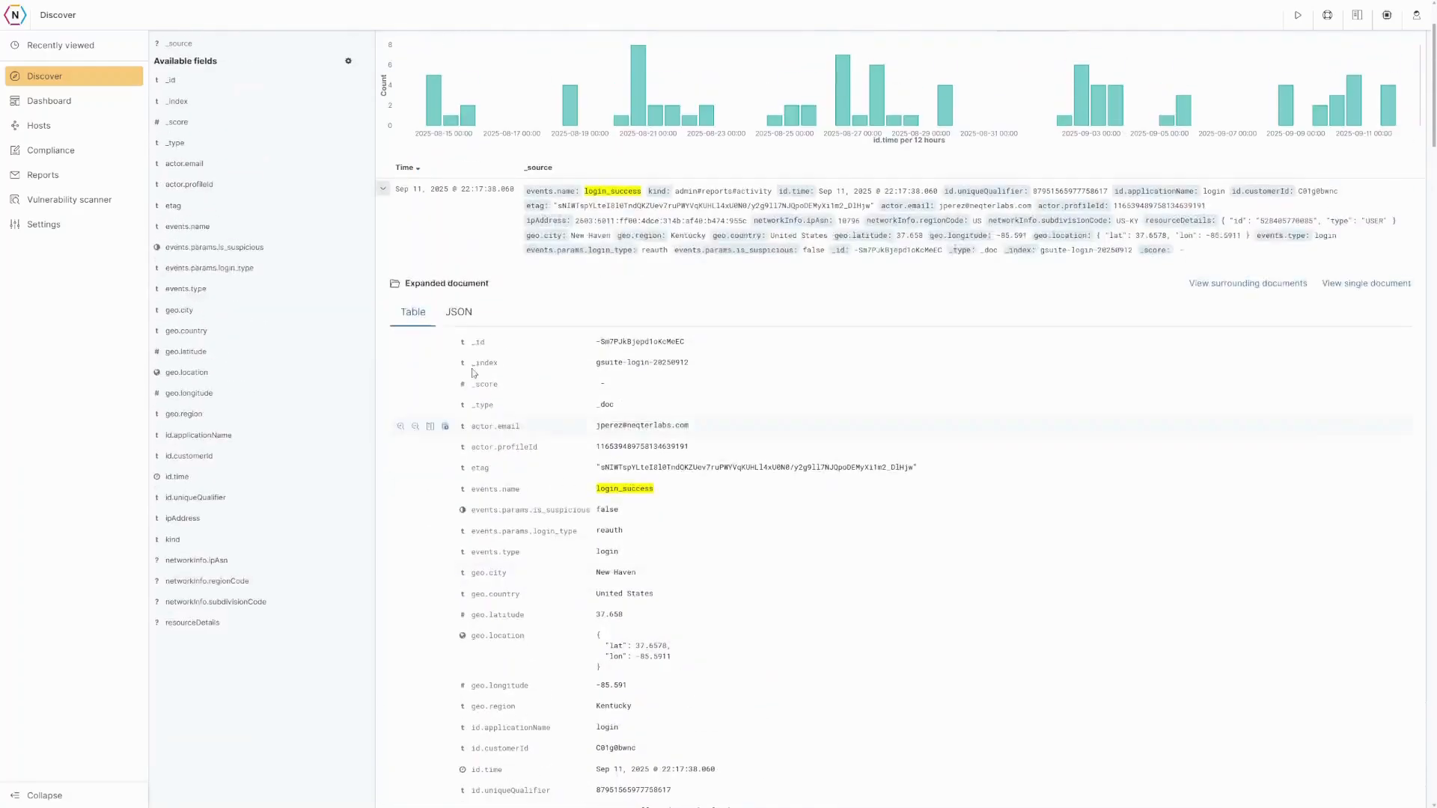
scroll(473, 372, up, 2)
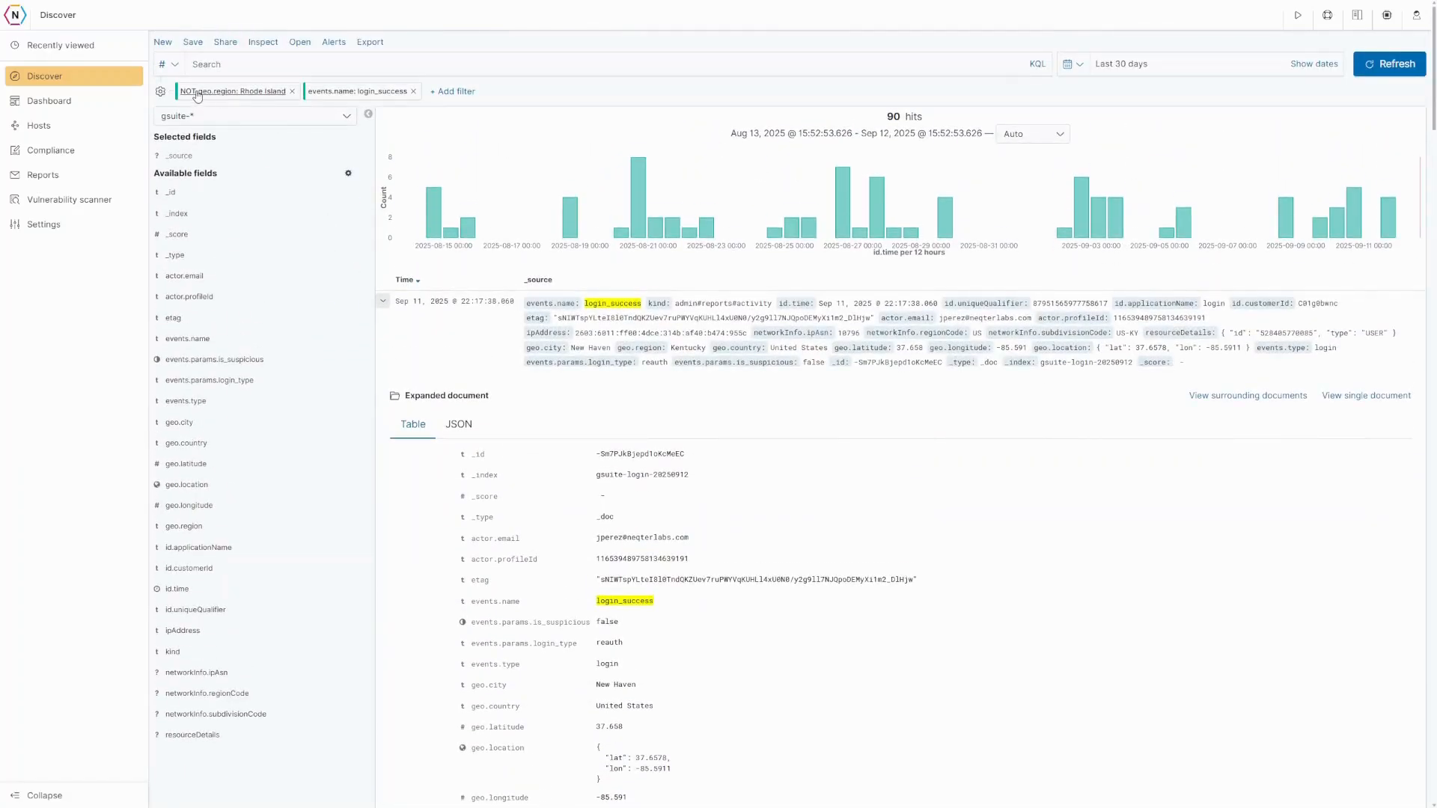
click(224, 96)
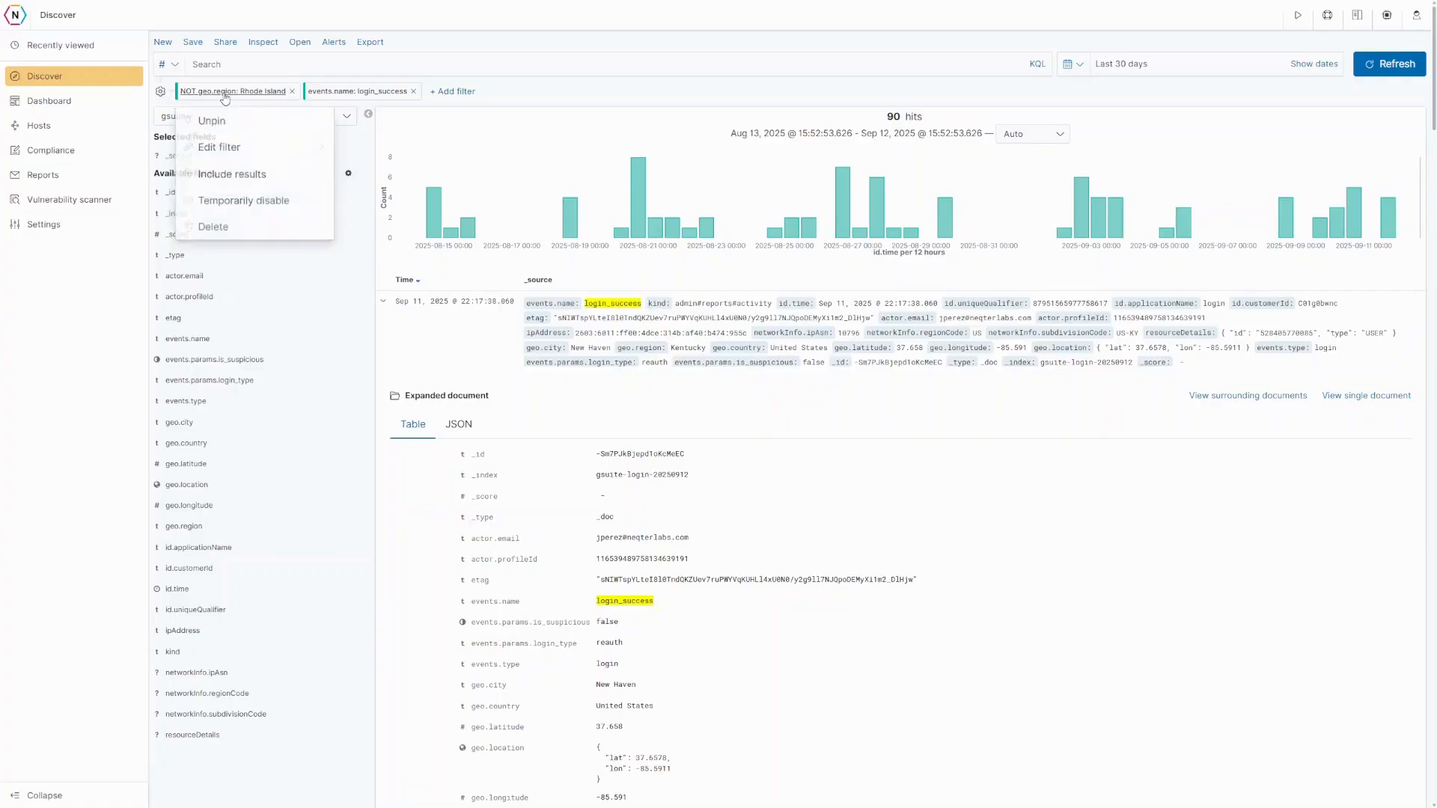
click(221, 174)
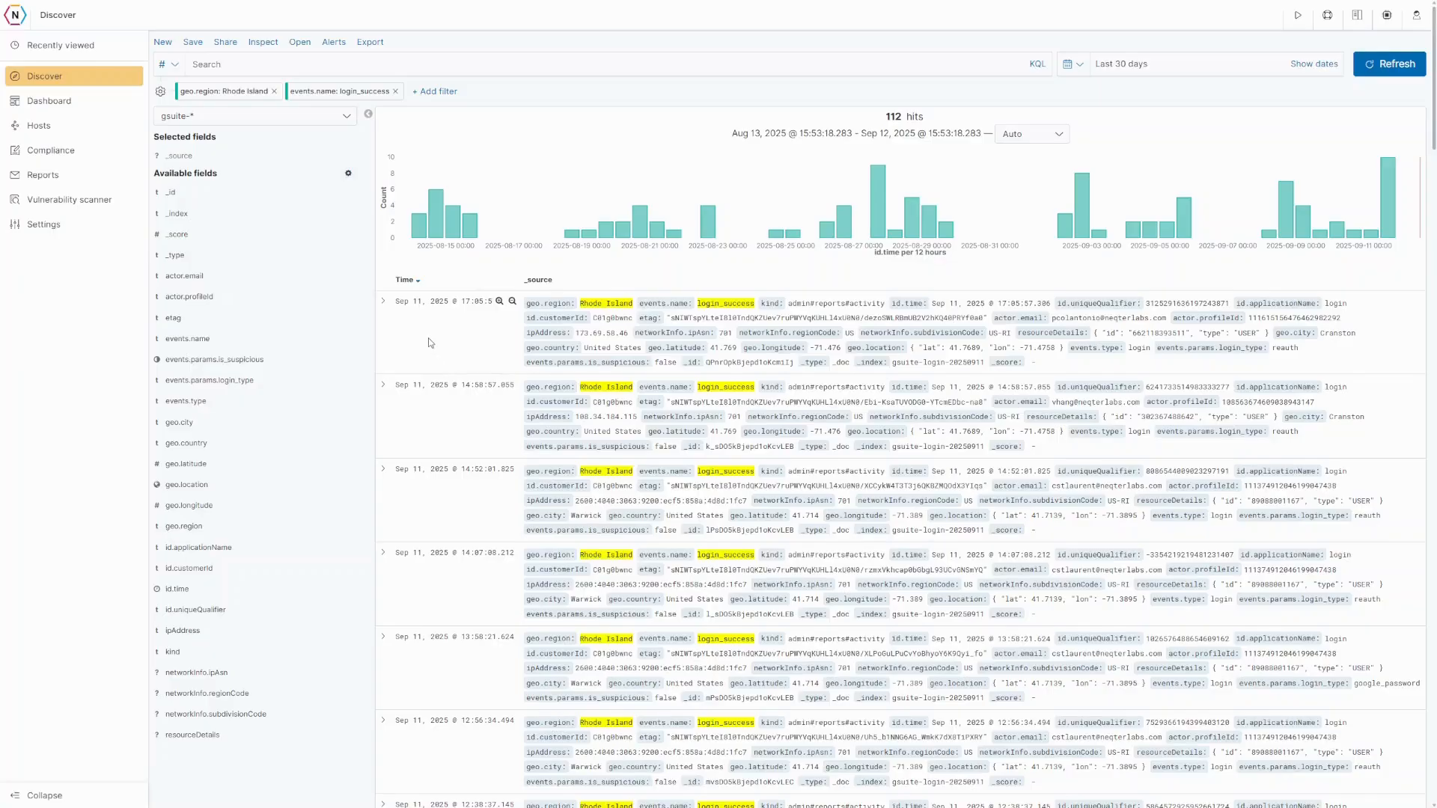
- Save the Discover search with the title 'Successful Google Logins in Rhode Island'
click(207, 43)
drag(690, 387, 593, 392)
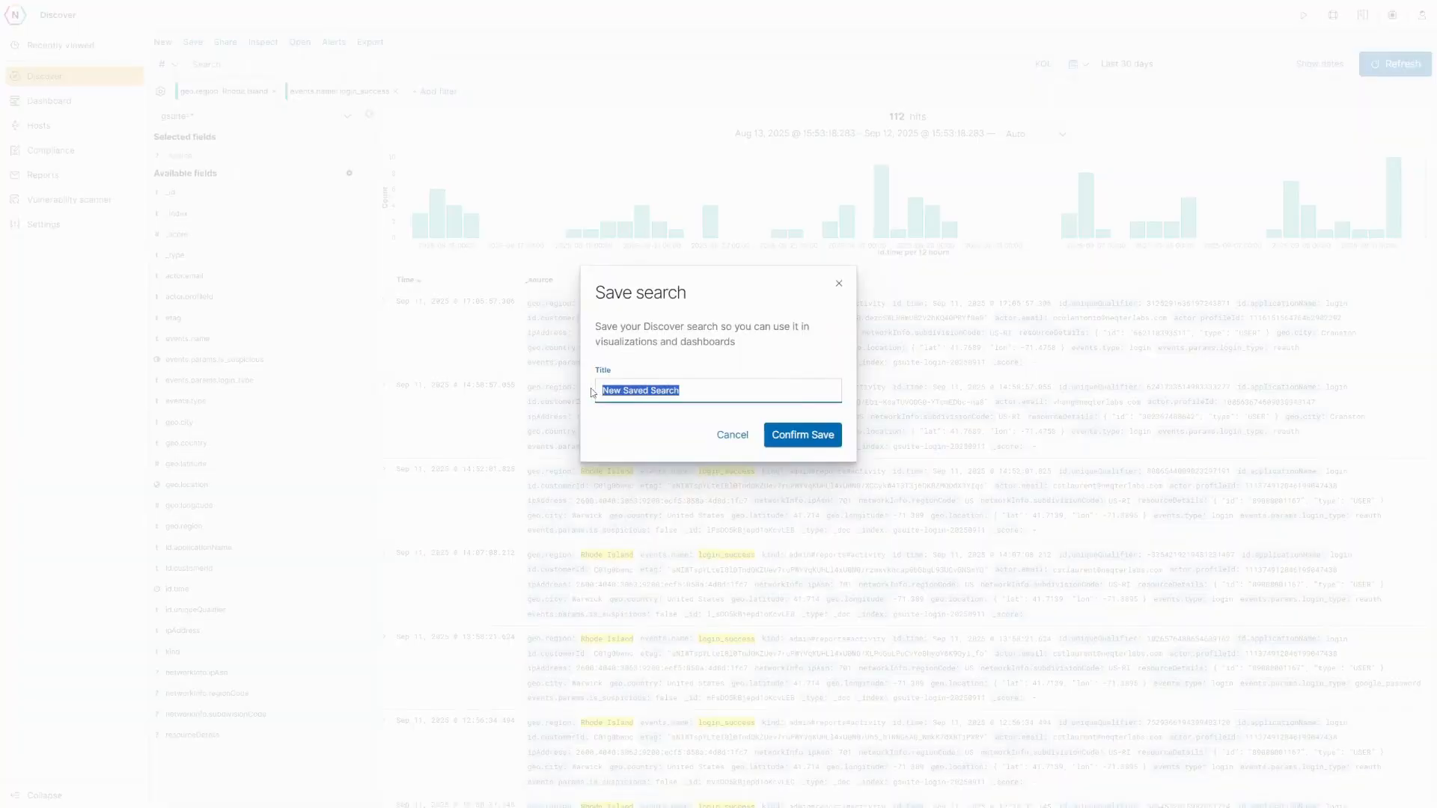
key(BackSpace)
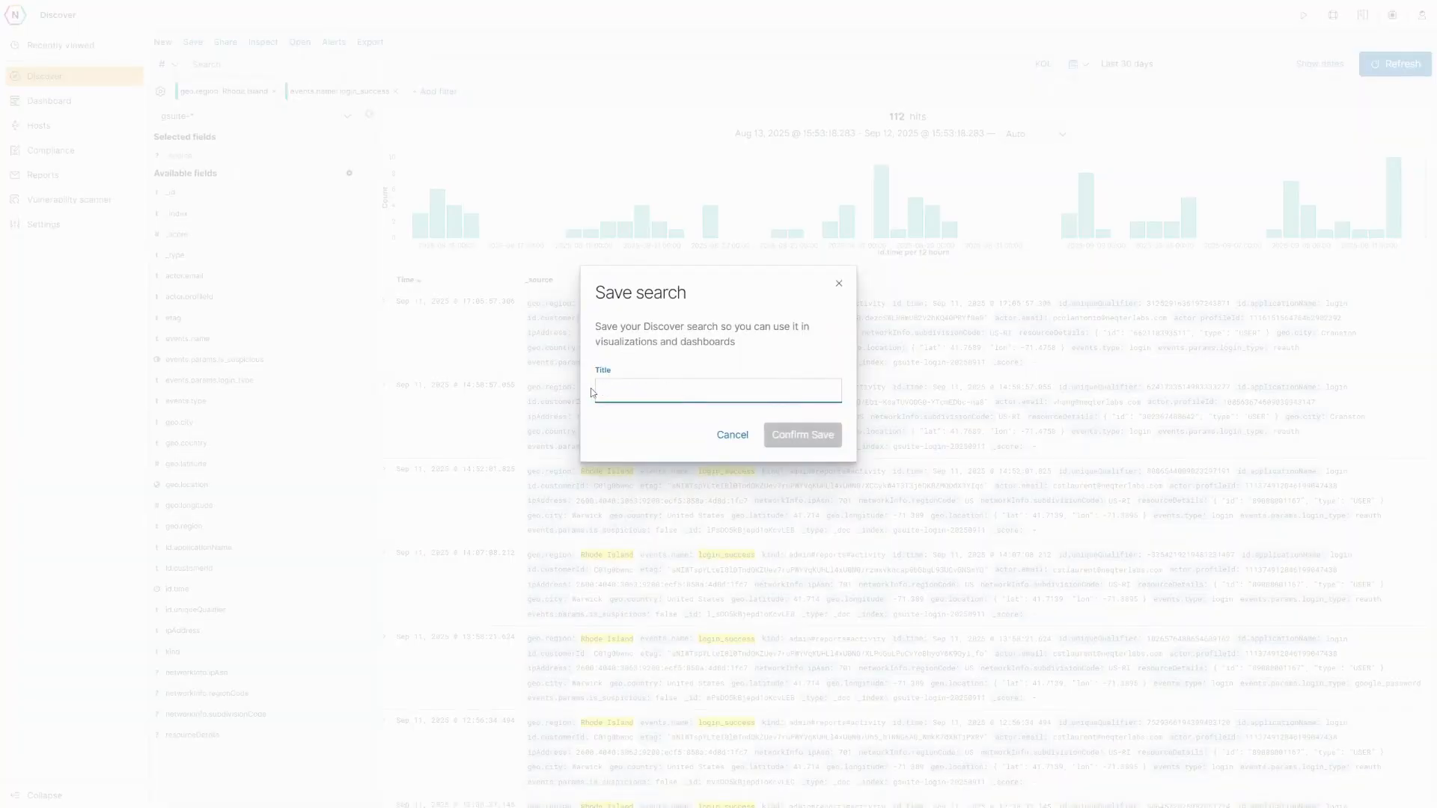
text(Succes)
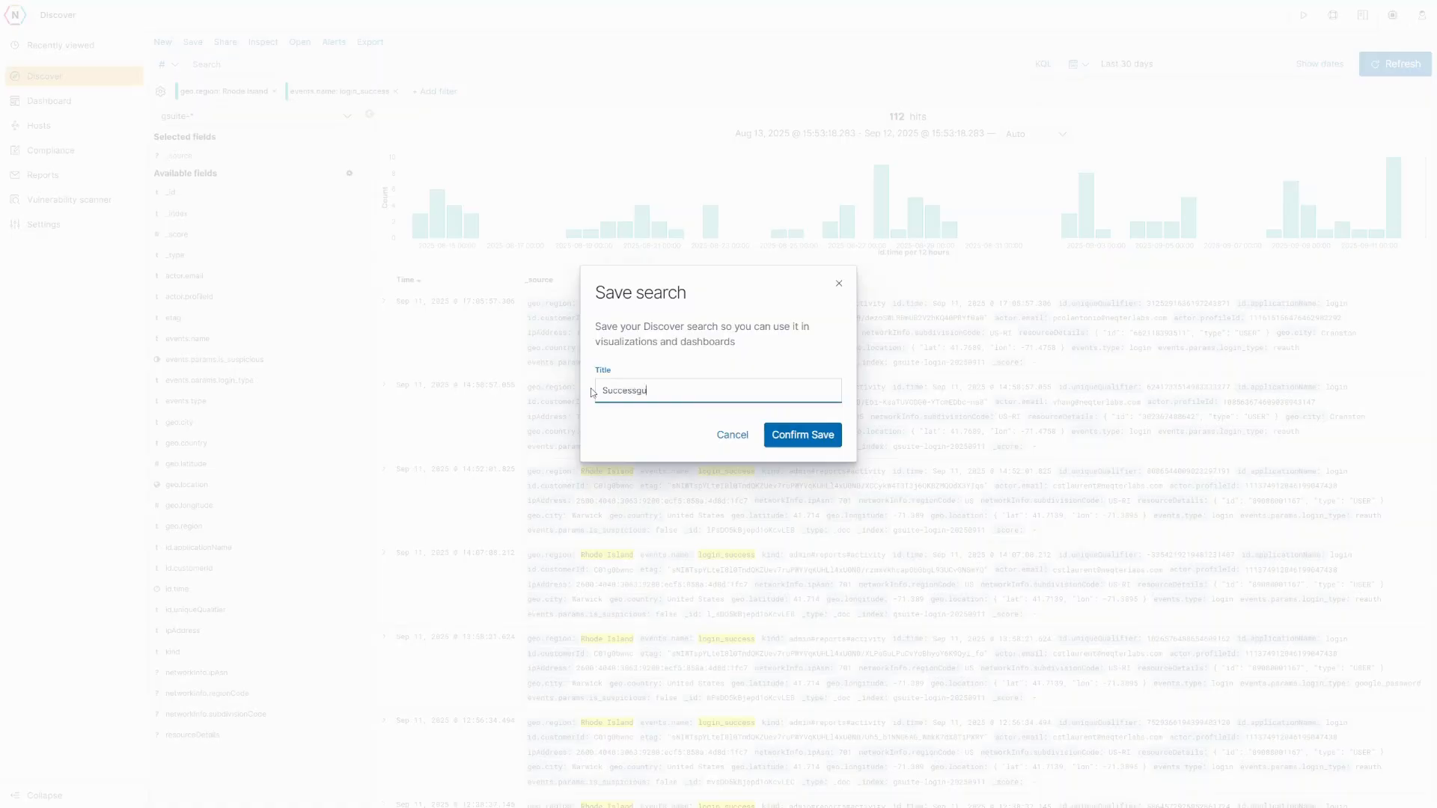
text(sful Google Logins in Rhode Island)
click(819, 443)
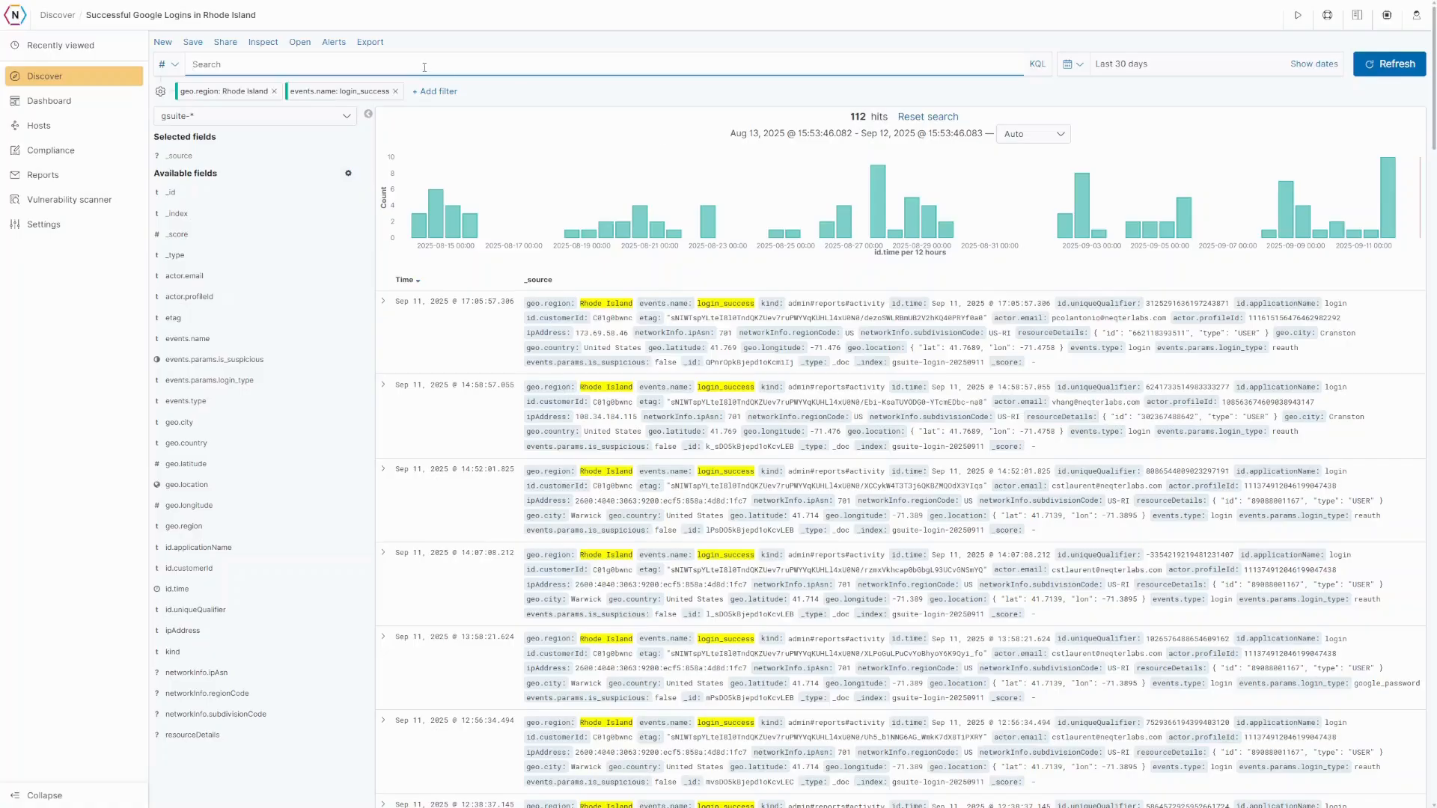
- Create an alert from the saved search 'Successful Google Logins in Rhode Island'
click(333, 43)
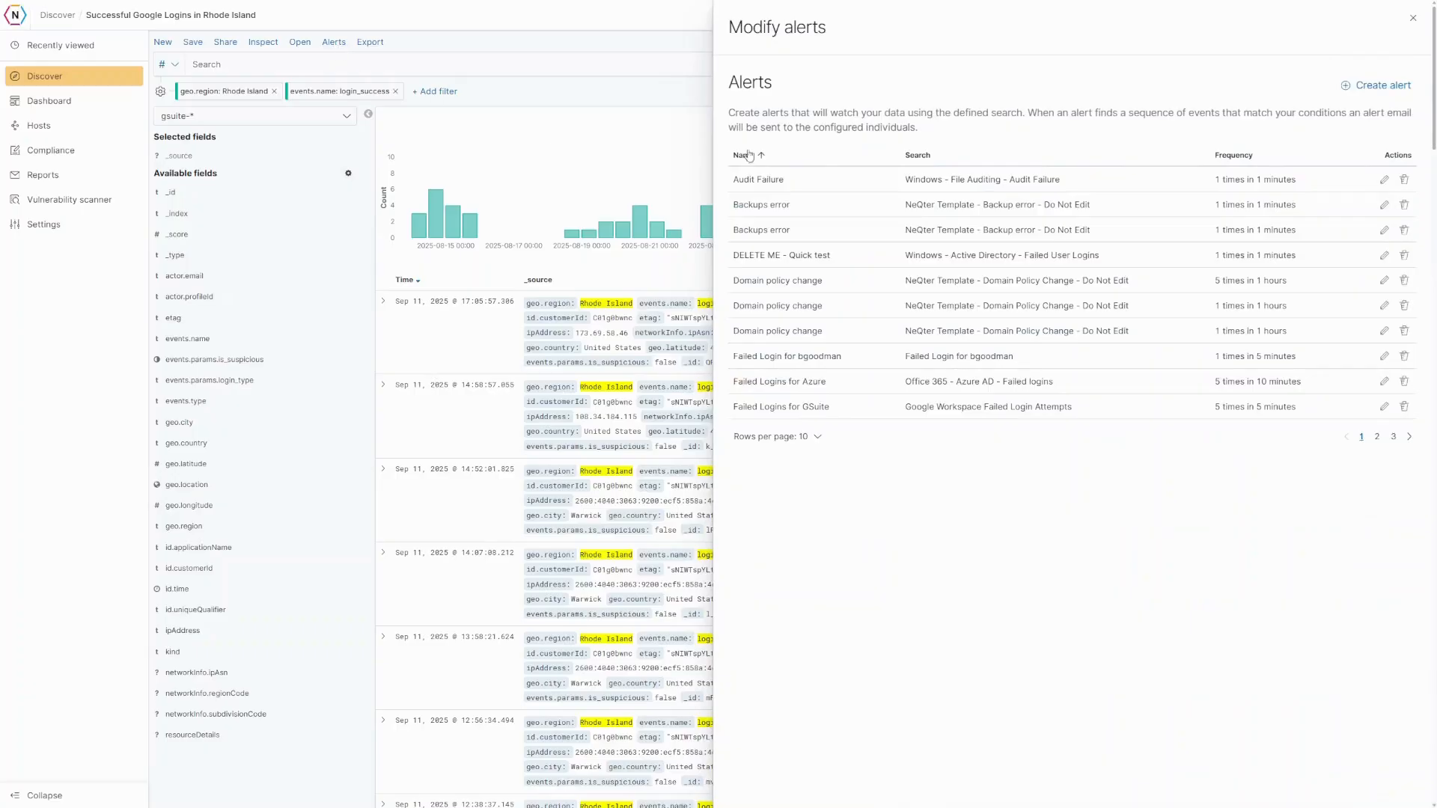
click(1376, 85)
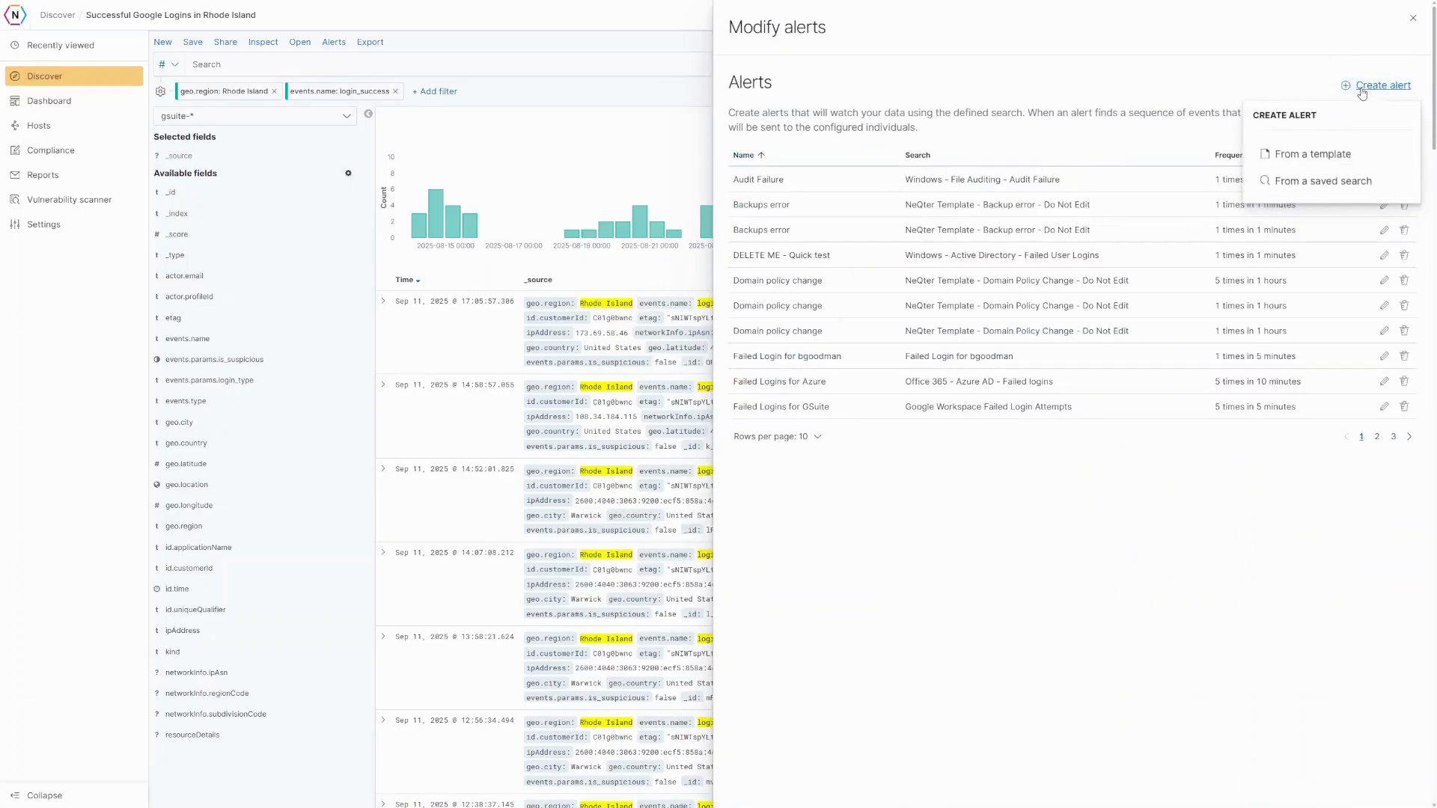
click(1322, 182)
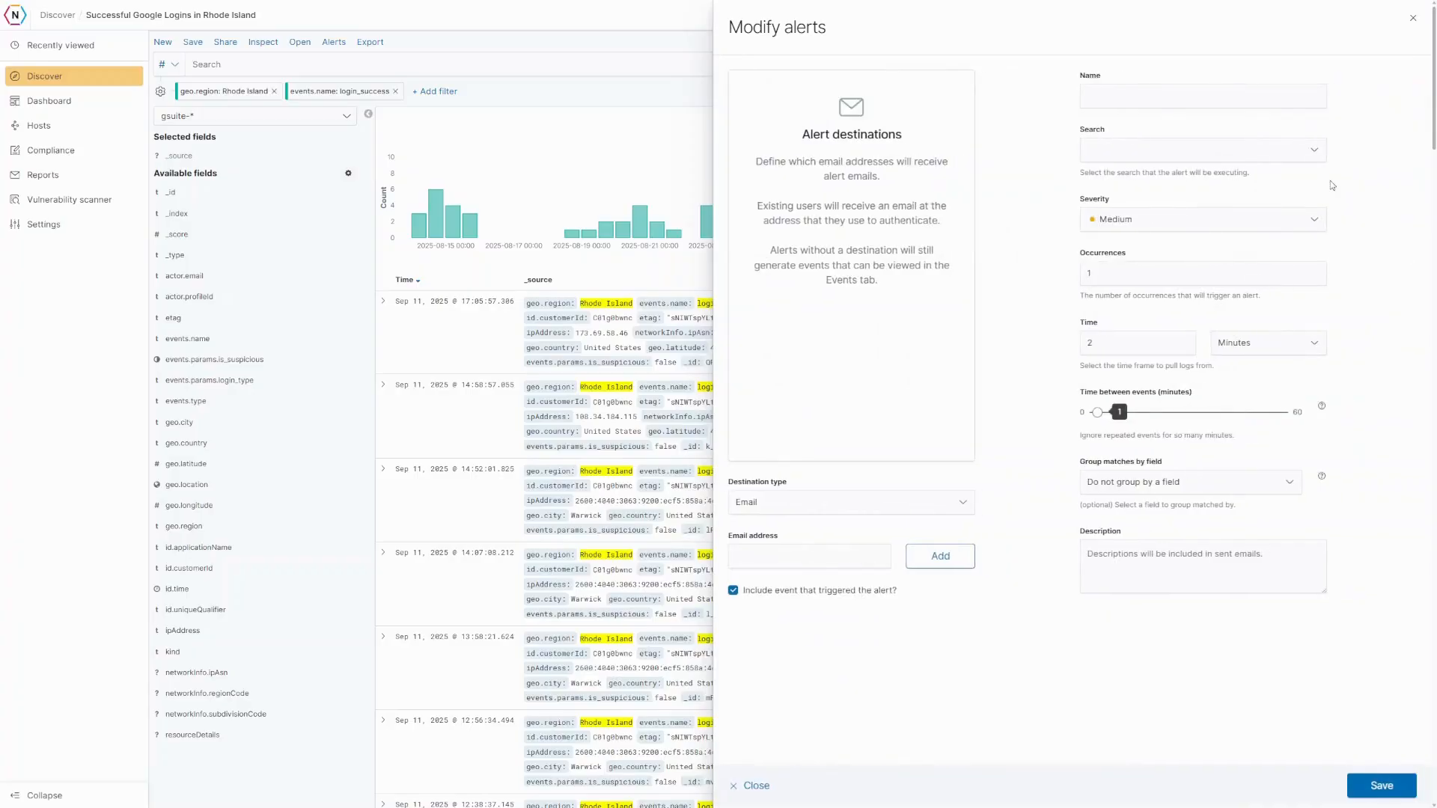
click(1281, 150)
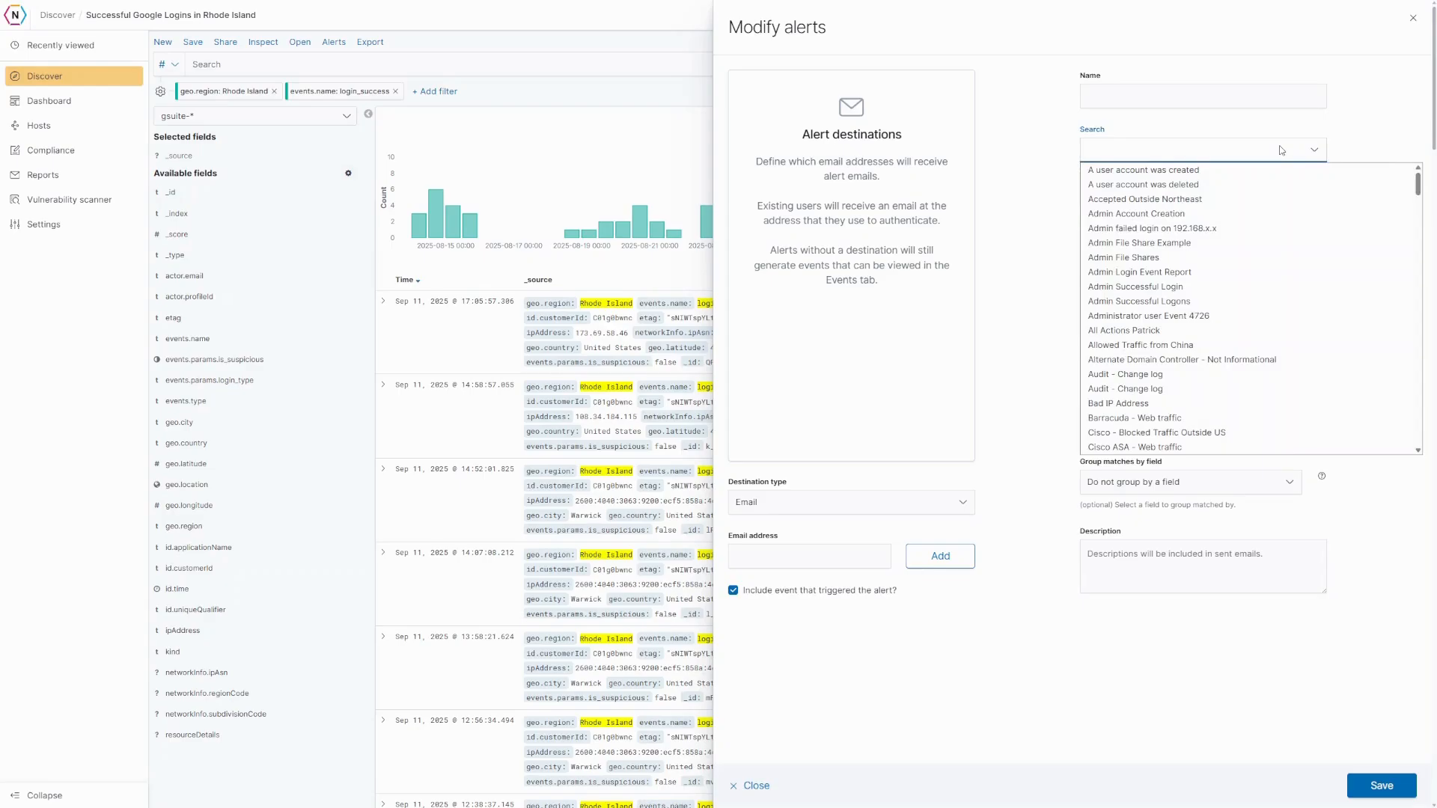
scroll(1251, 193, down, 15)
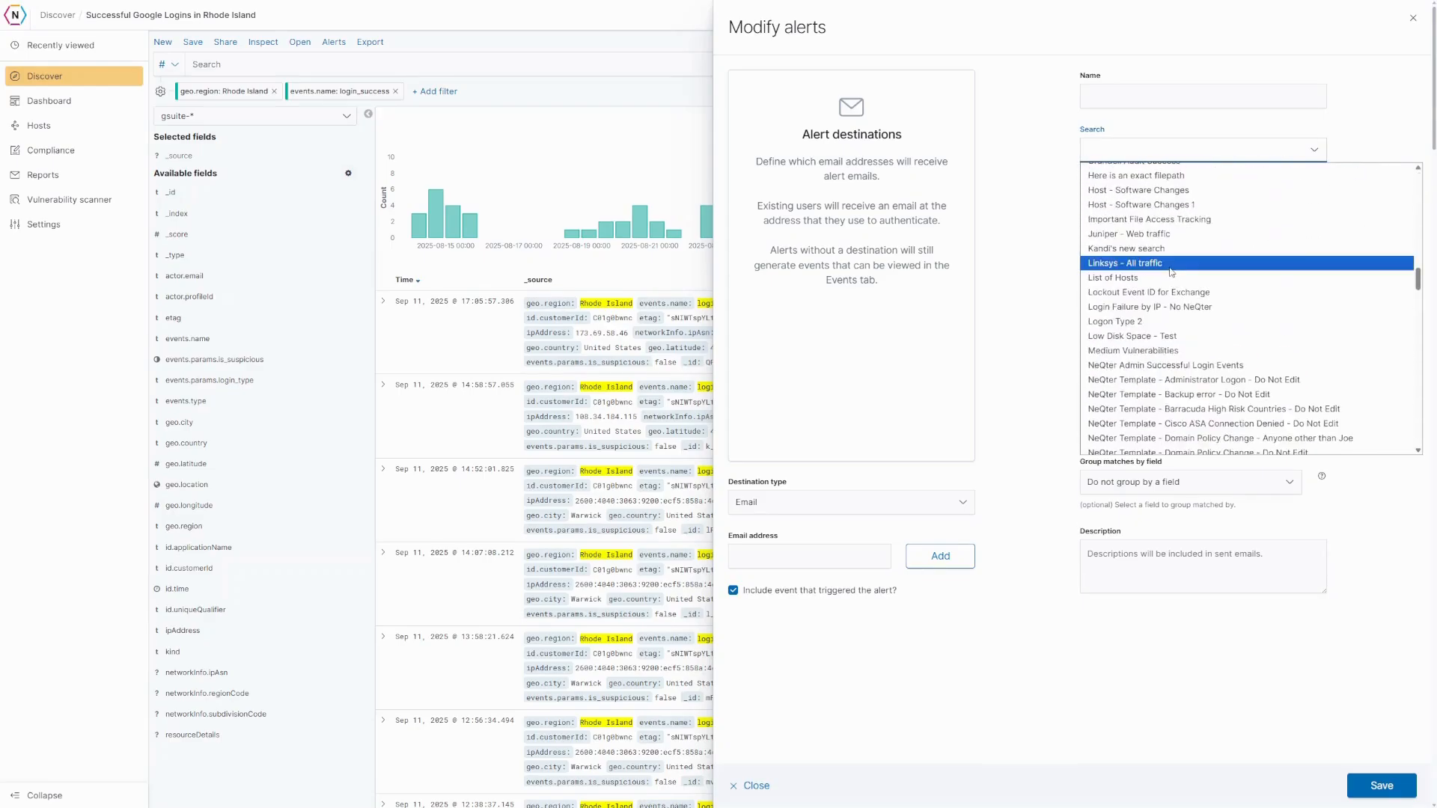
scroll(1137, 315, down, 10)
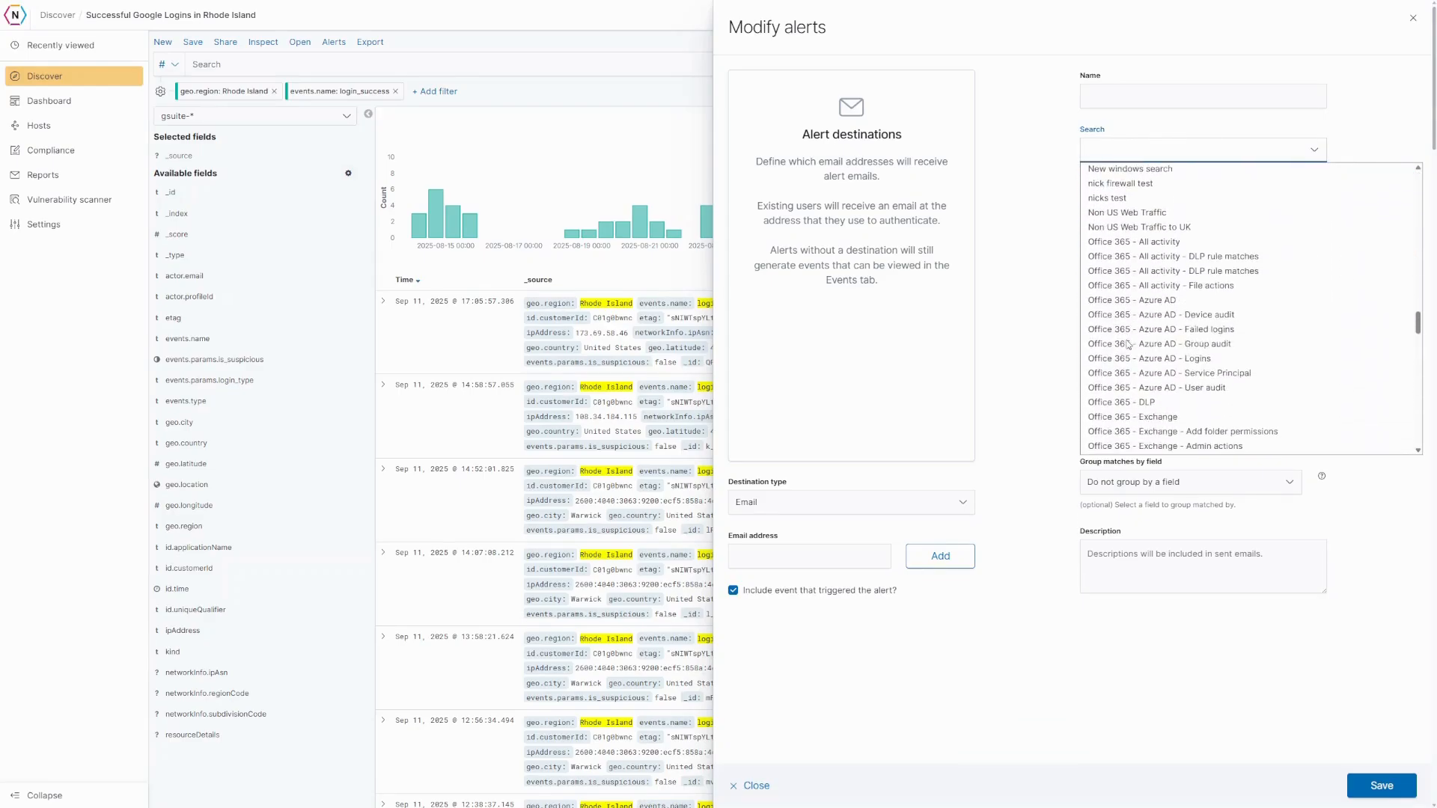
scroll(1121, 339, down, 15)
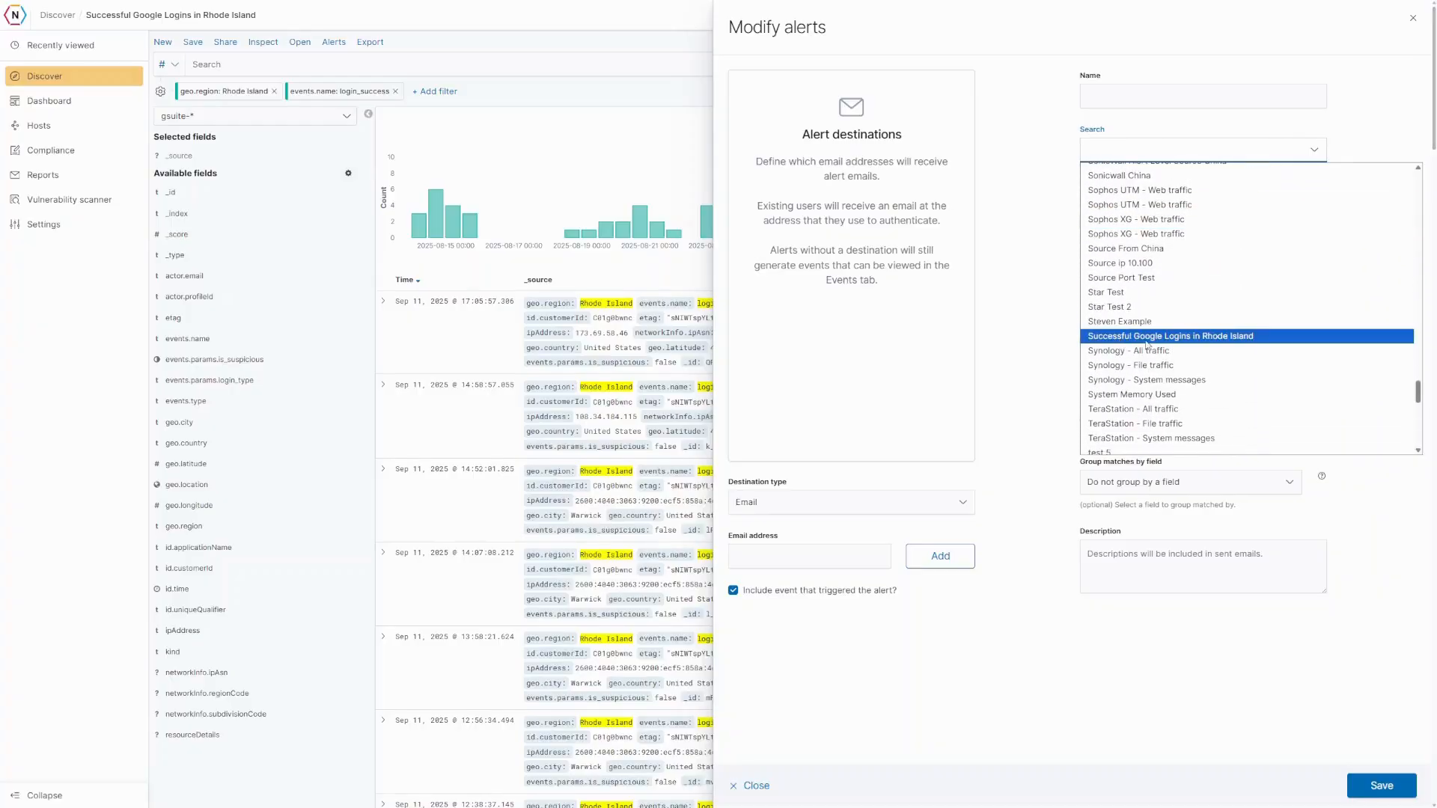
click(1147, 338)
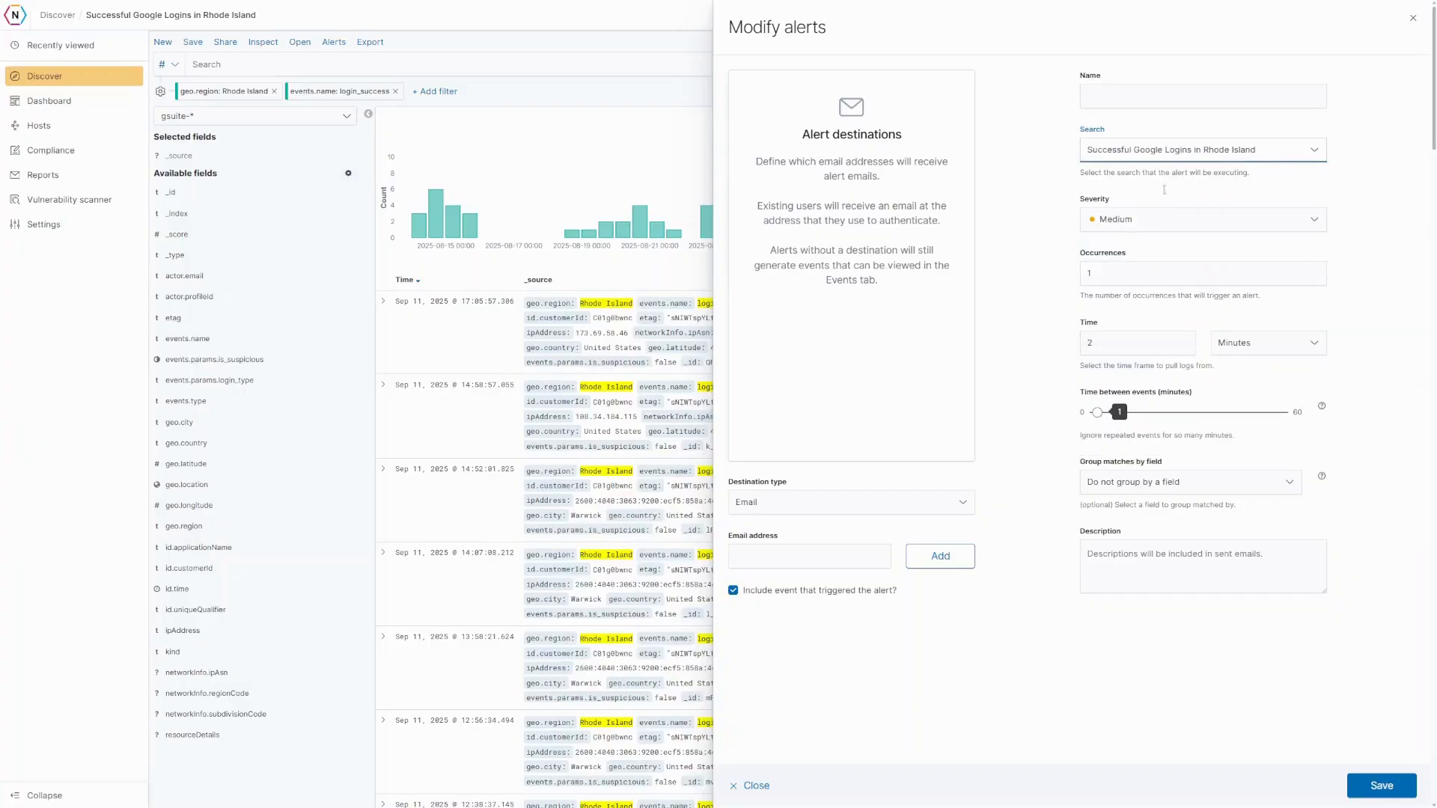
- Set the alert to High severity, 10 occurrences within 5 minutes, grouped by actor.email
click(1123, 227)
click(1114, 277)
drag(1122, 271, 1085, 271)
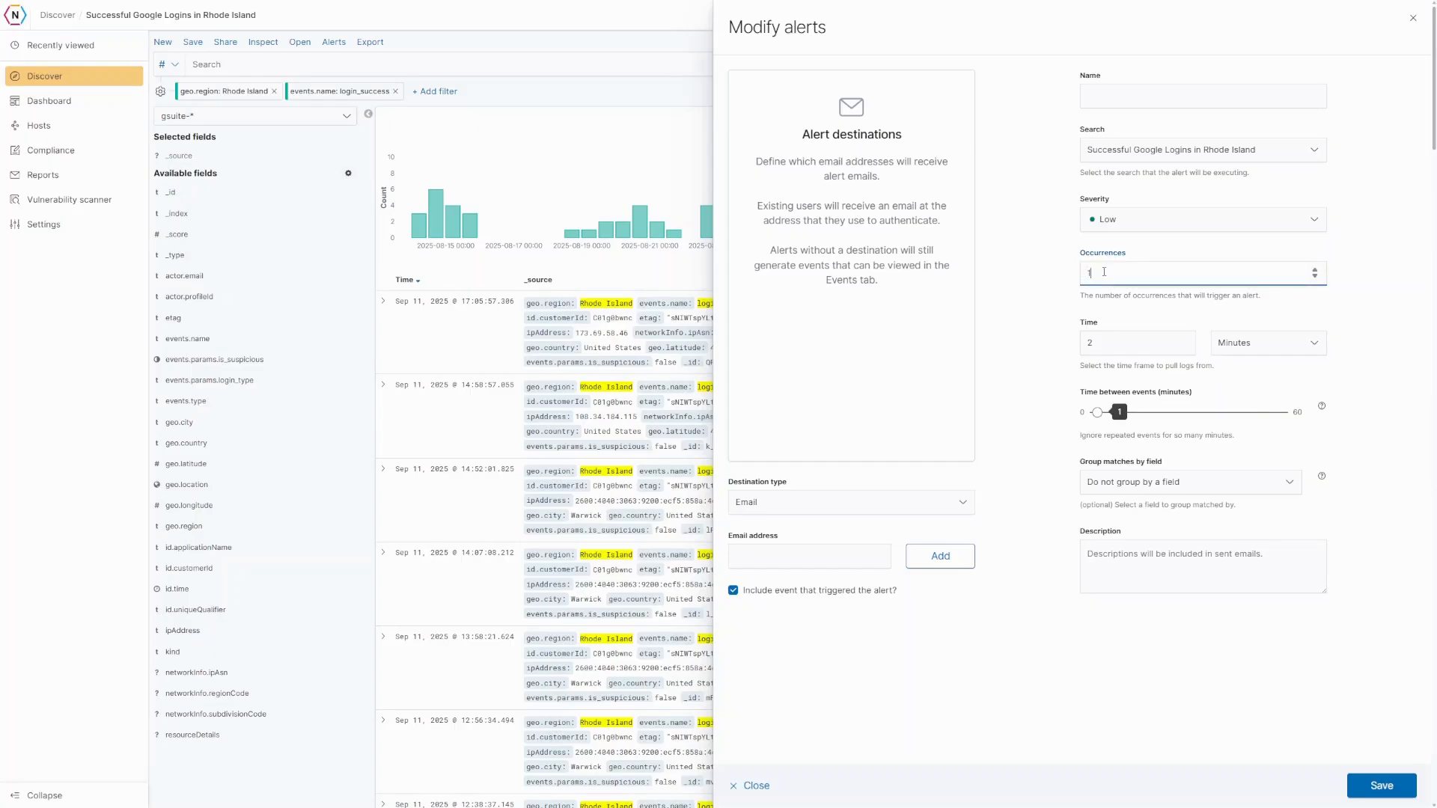
text(0)
click(1067, 293)
drag(1093, 345, 1086, 347)
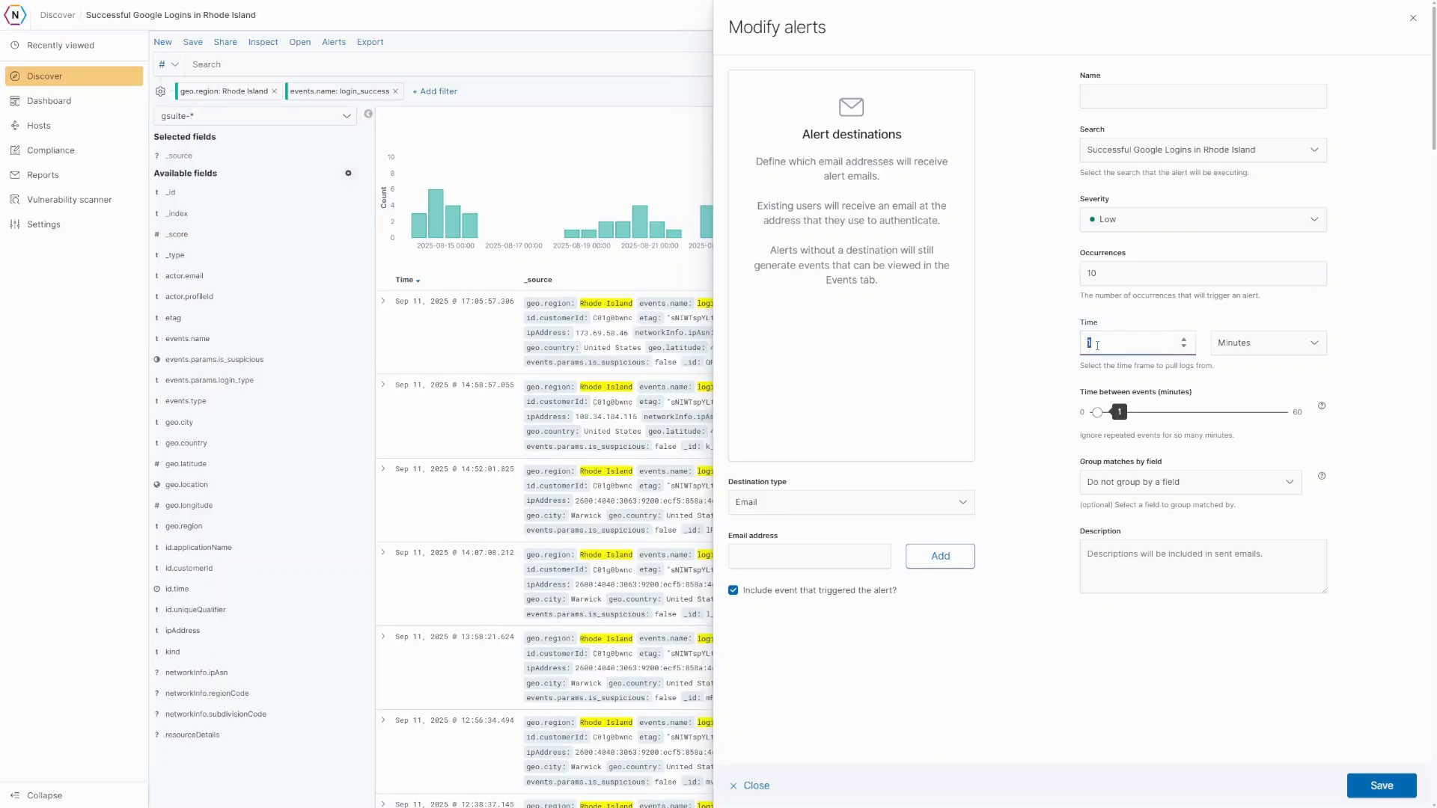
text(5)
click(1142, 491)
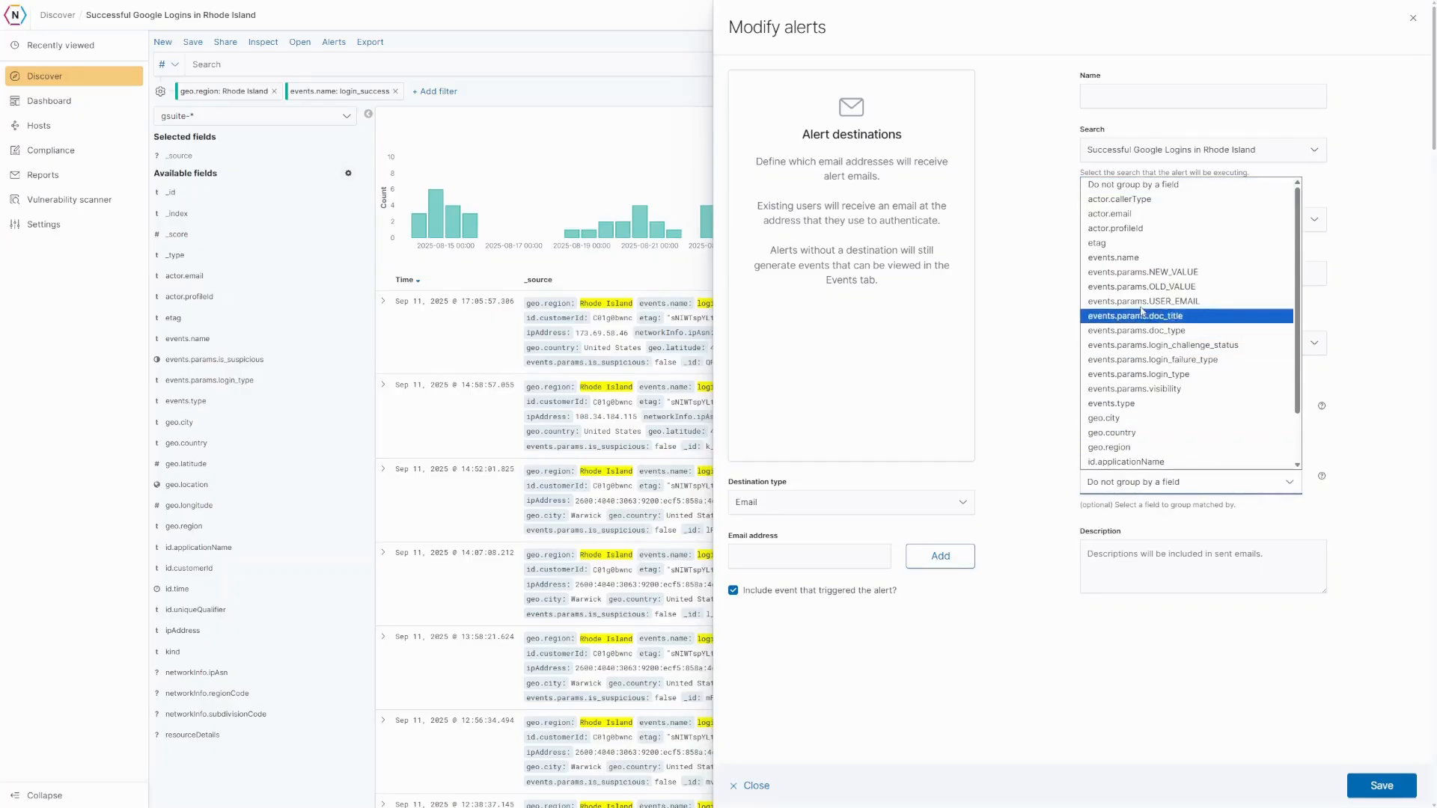
click(1132, 215)
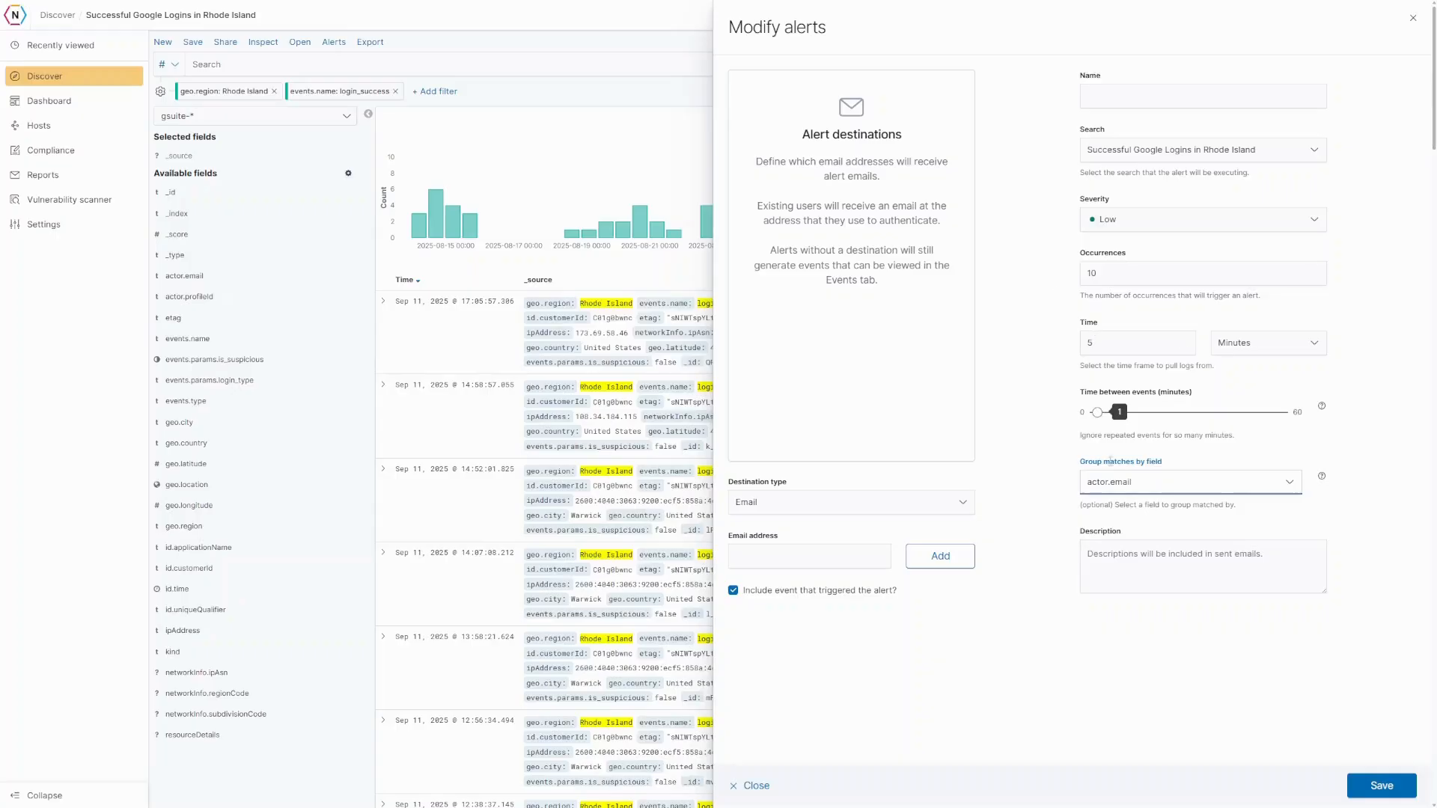
click(1125, 220)
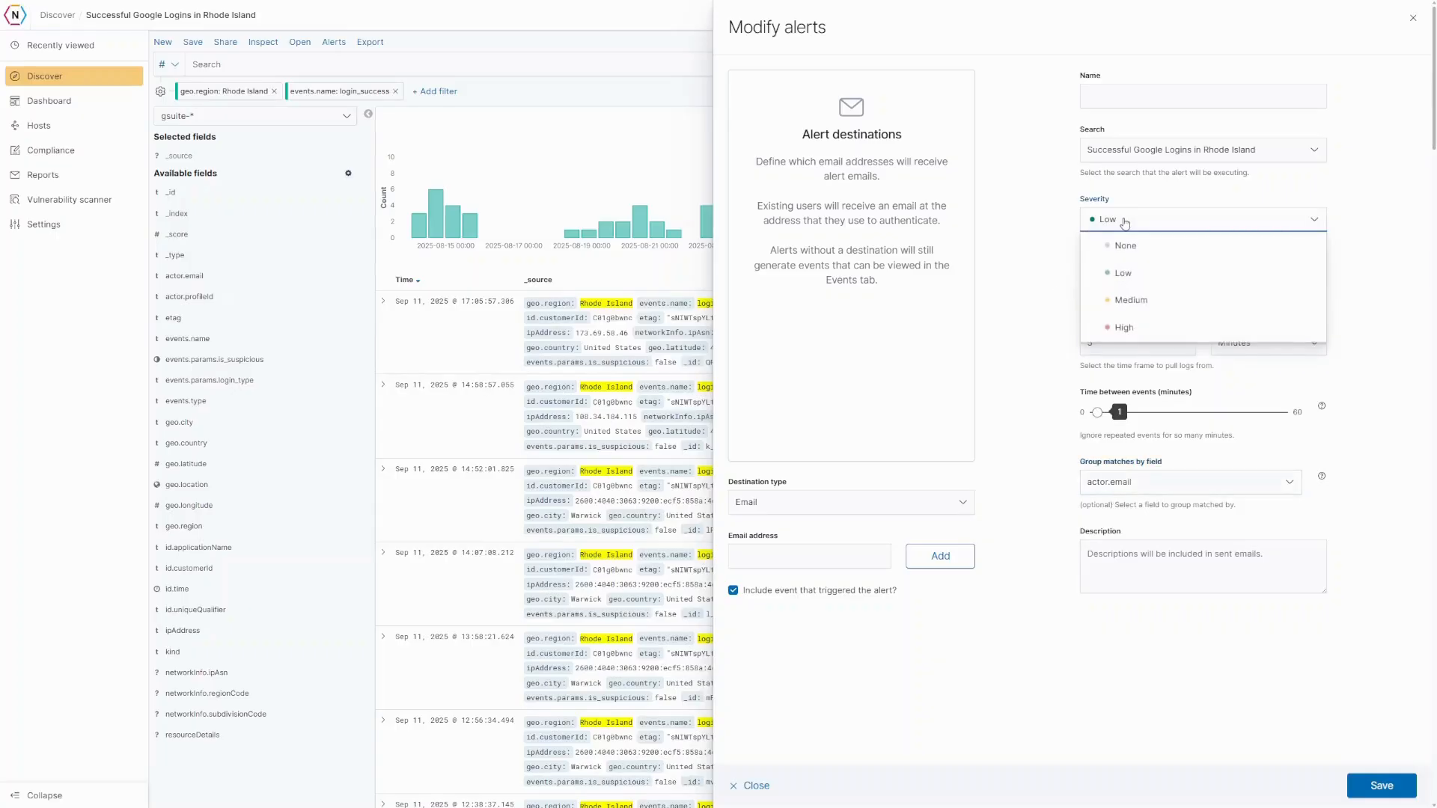
click(1111, 329)
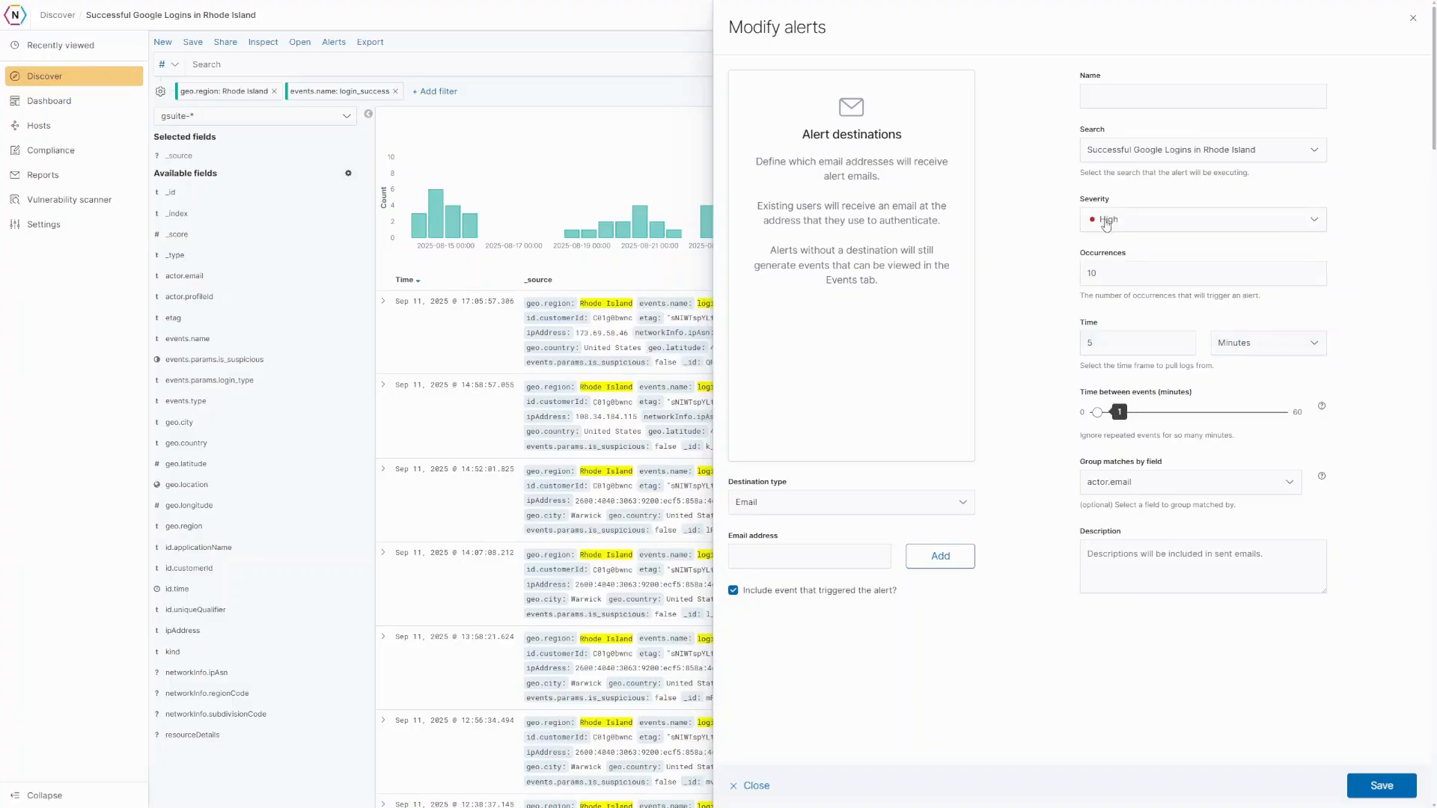
- Add a chosen user as the alert's destination
click(850, 514)
click(802, 538)
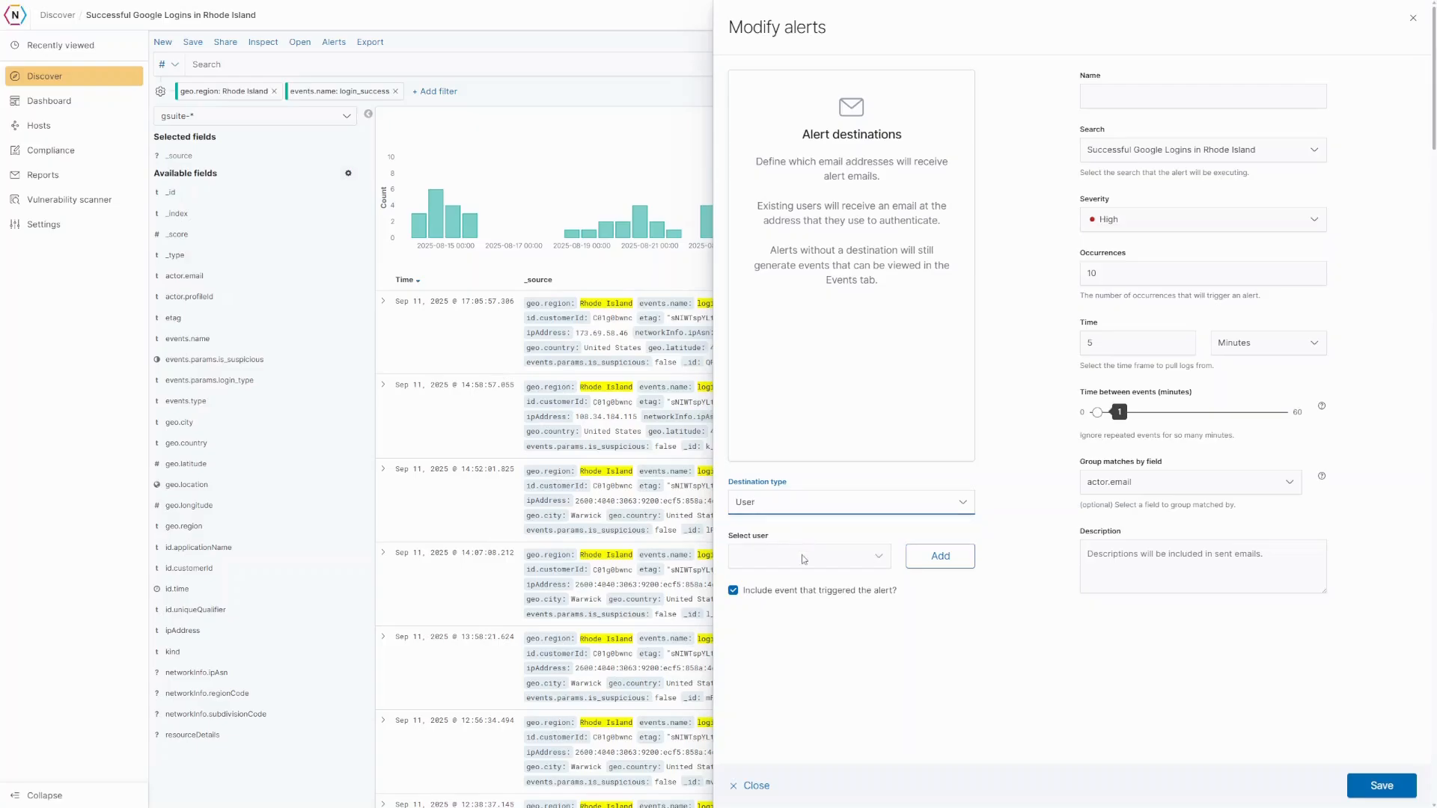
click(803, 559)
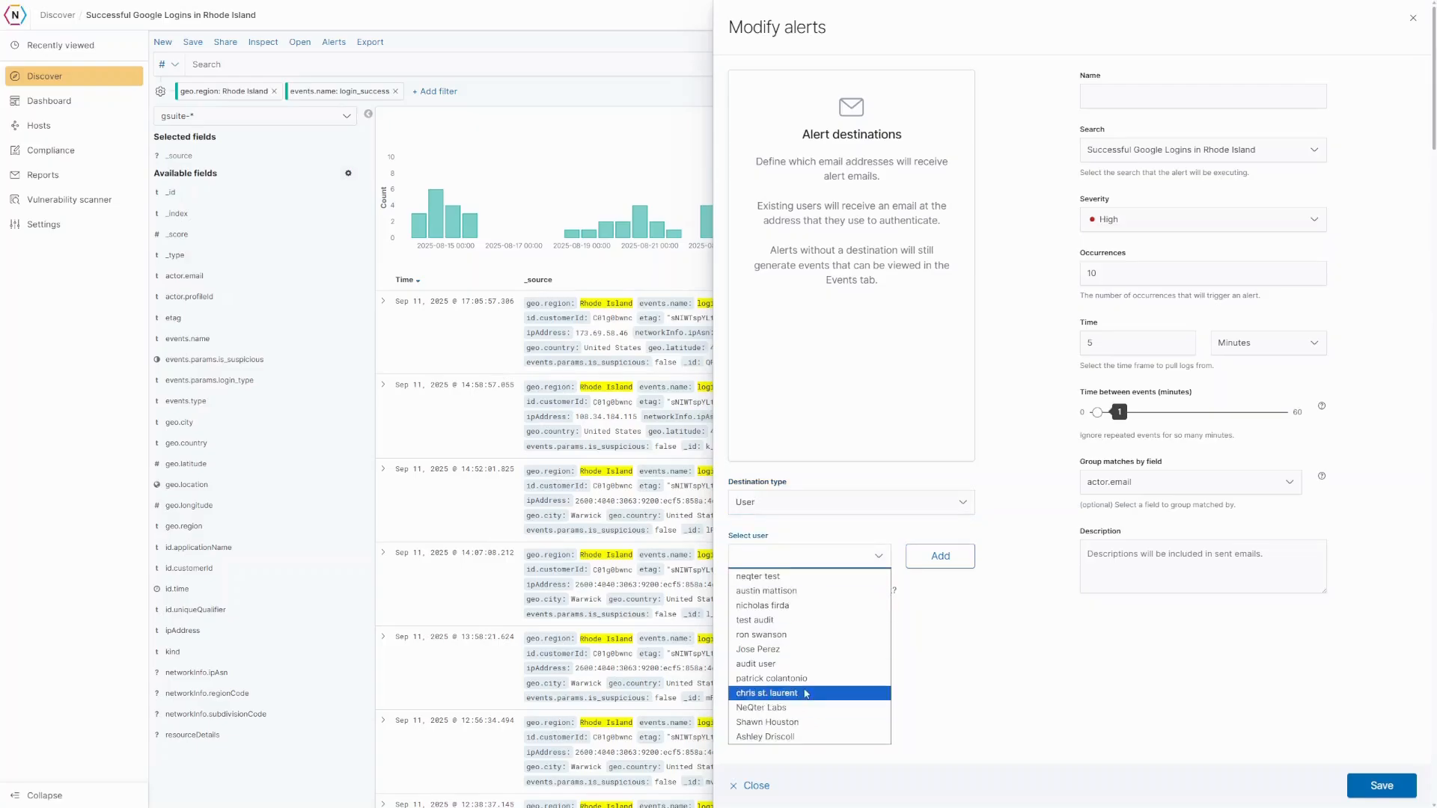
click(793, 678)
click(940, 557)
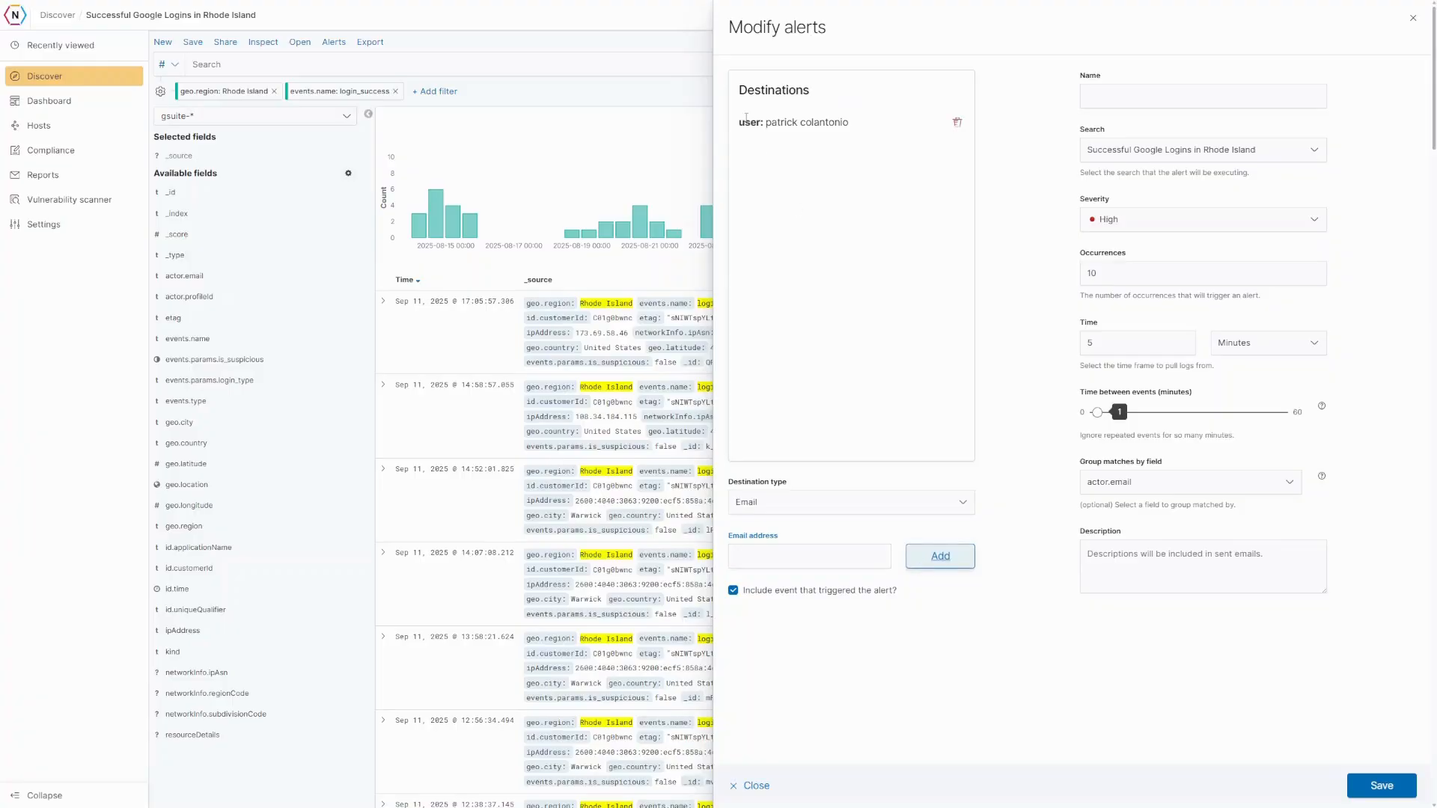
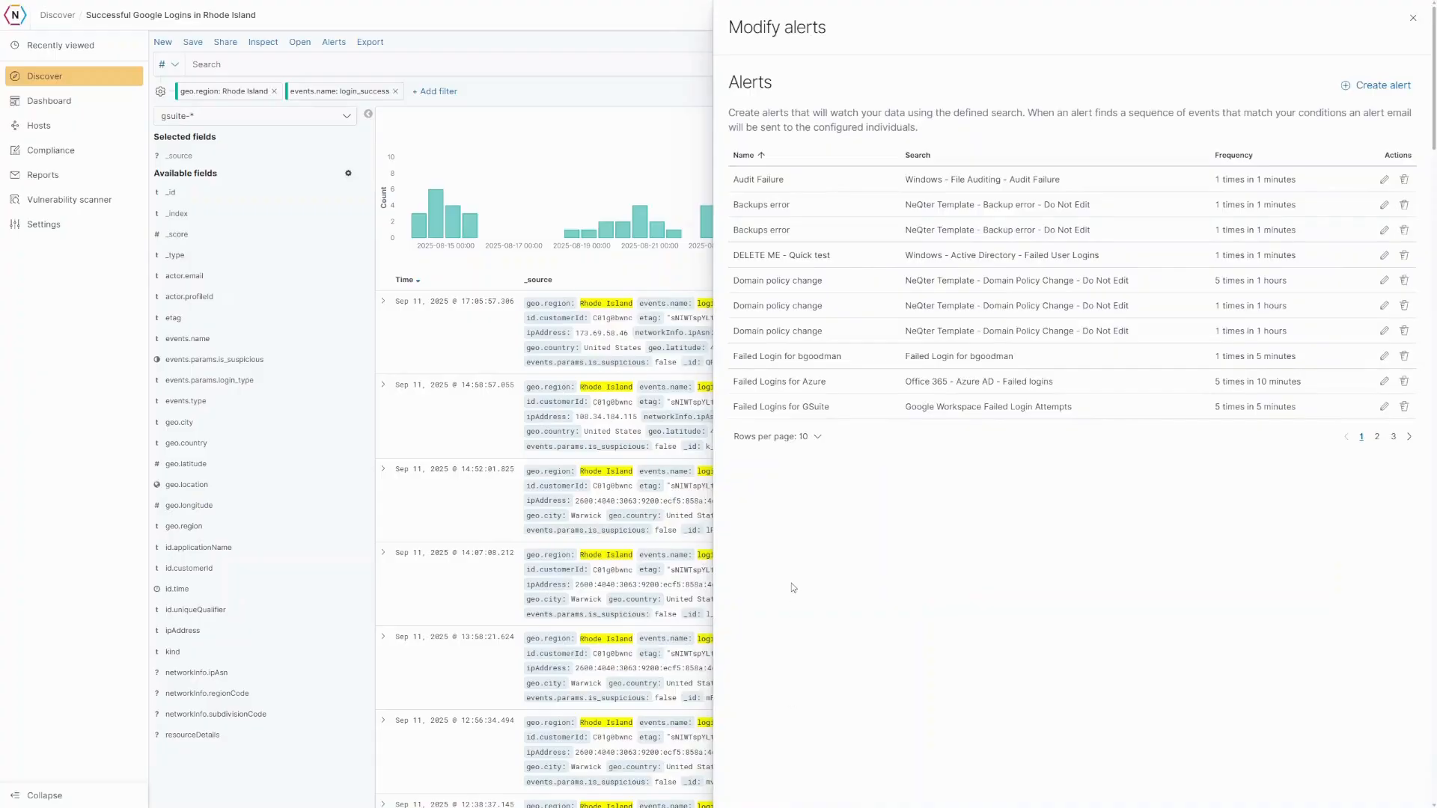
- Close the Modify alerts panel to return to the 112-hit Rhode Island logins search
click(1410, 23)
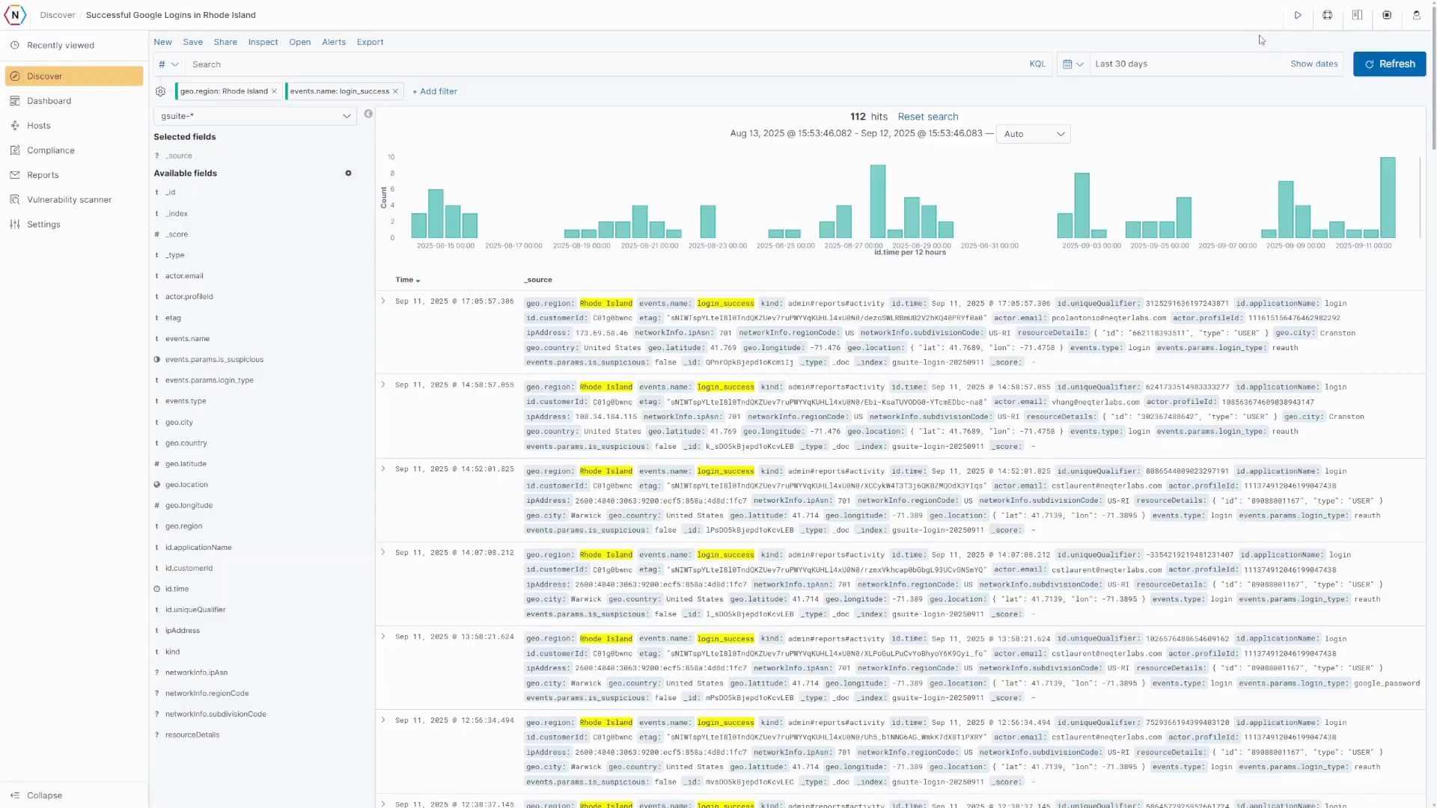
- Set up an on-demand General system report covering the last 1 Day
click(1298, 13)
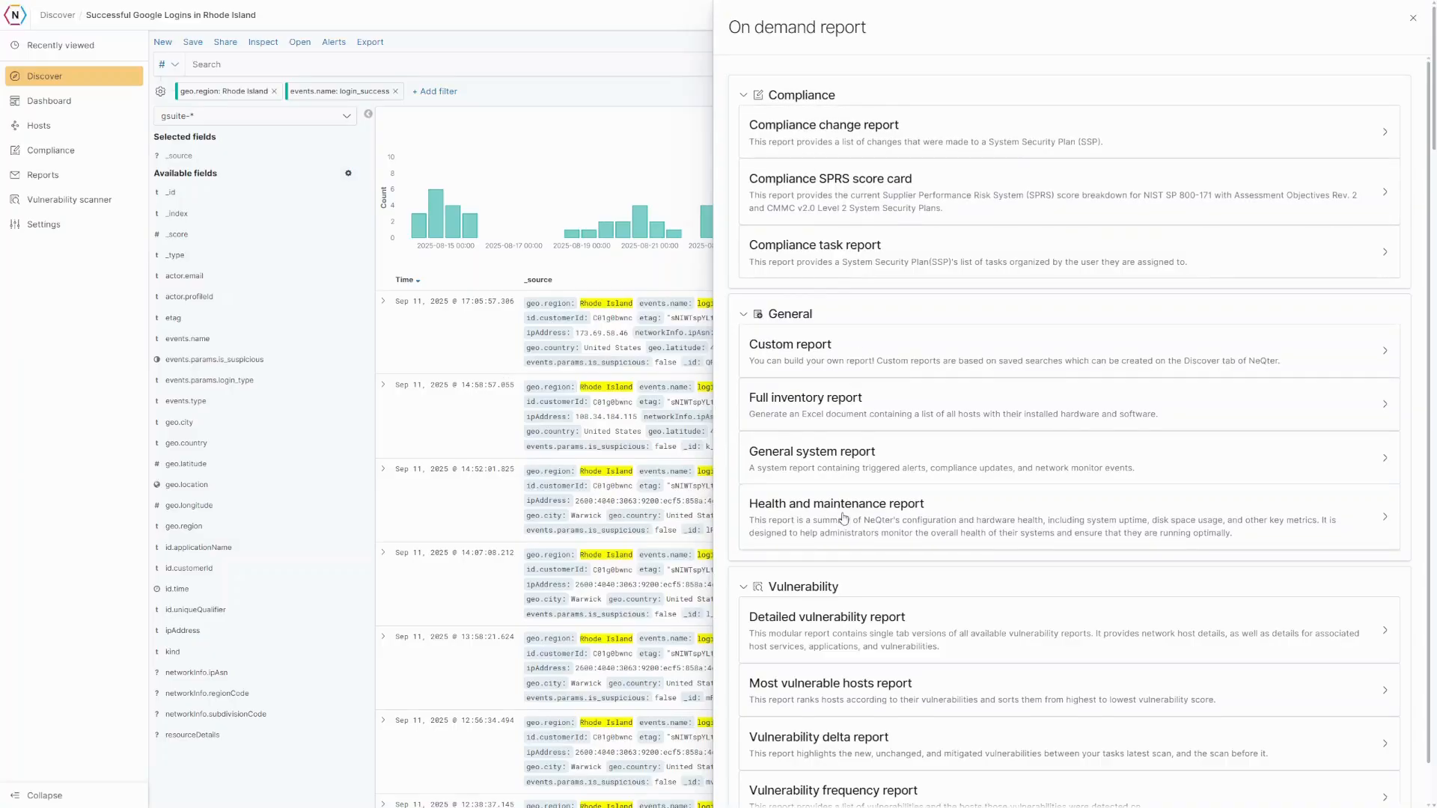
scroll(844, 517, down, 1)
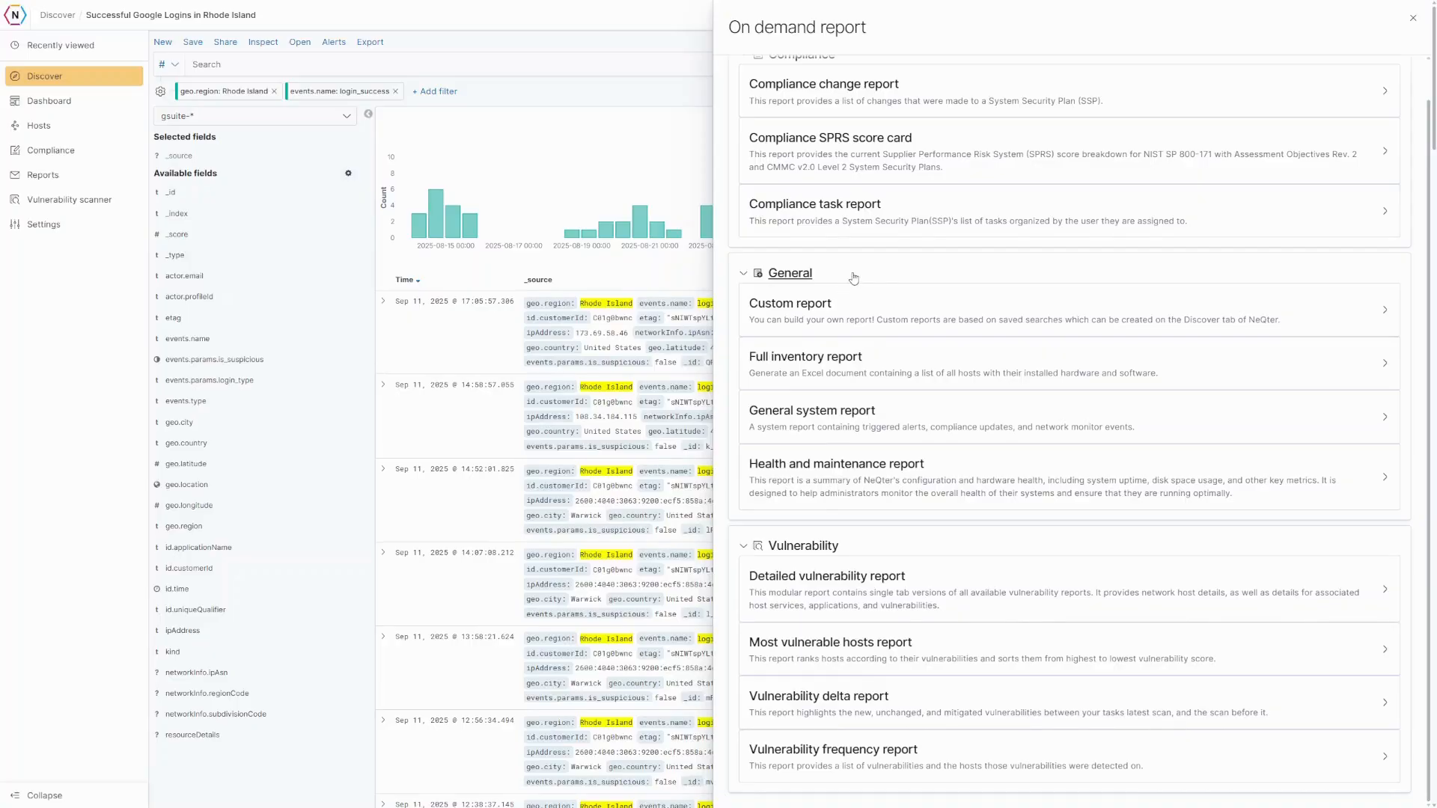
click(821, 416)
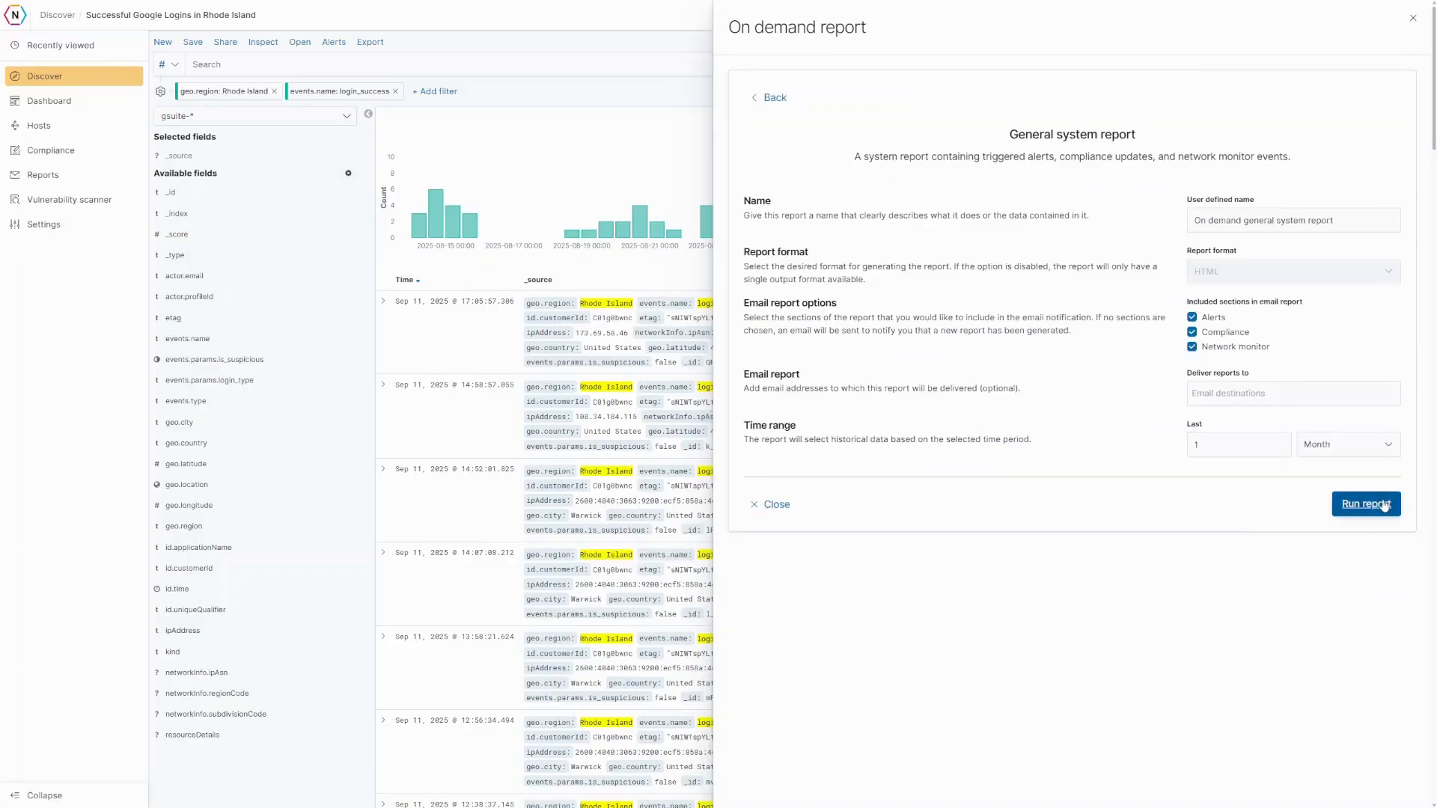
click(1349, 449)
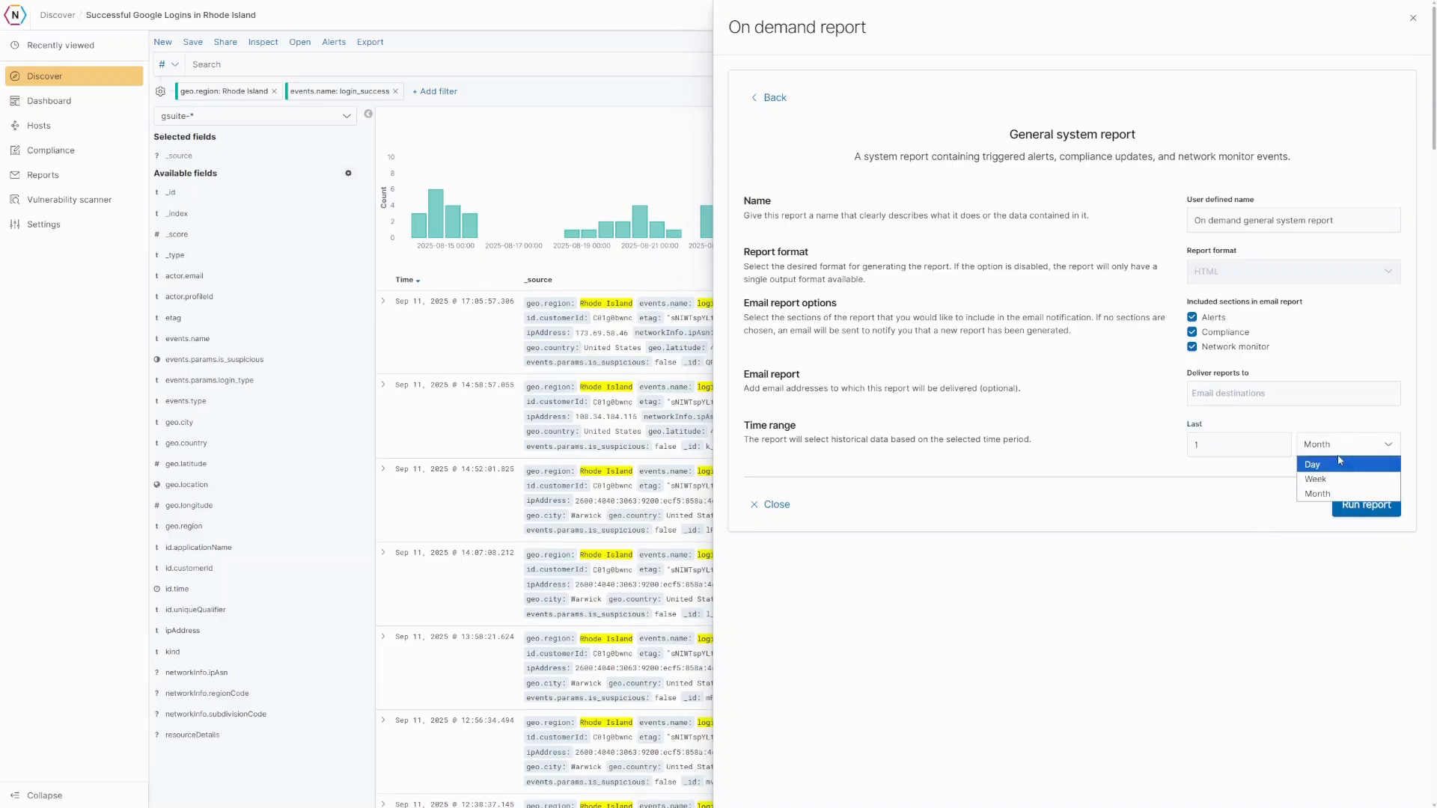
click(1337, 454)
click(1342, 450)
click(1333, 475)
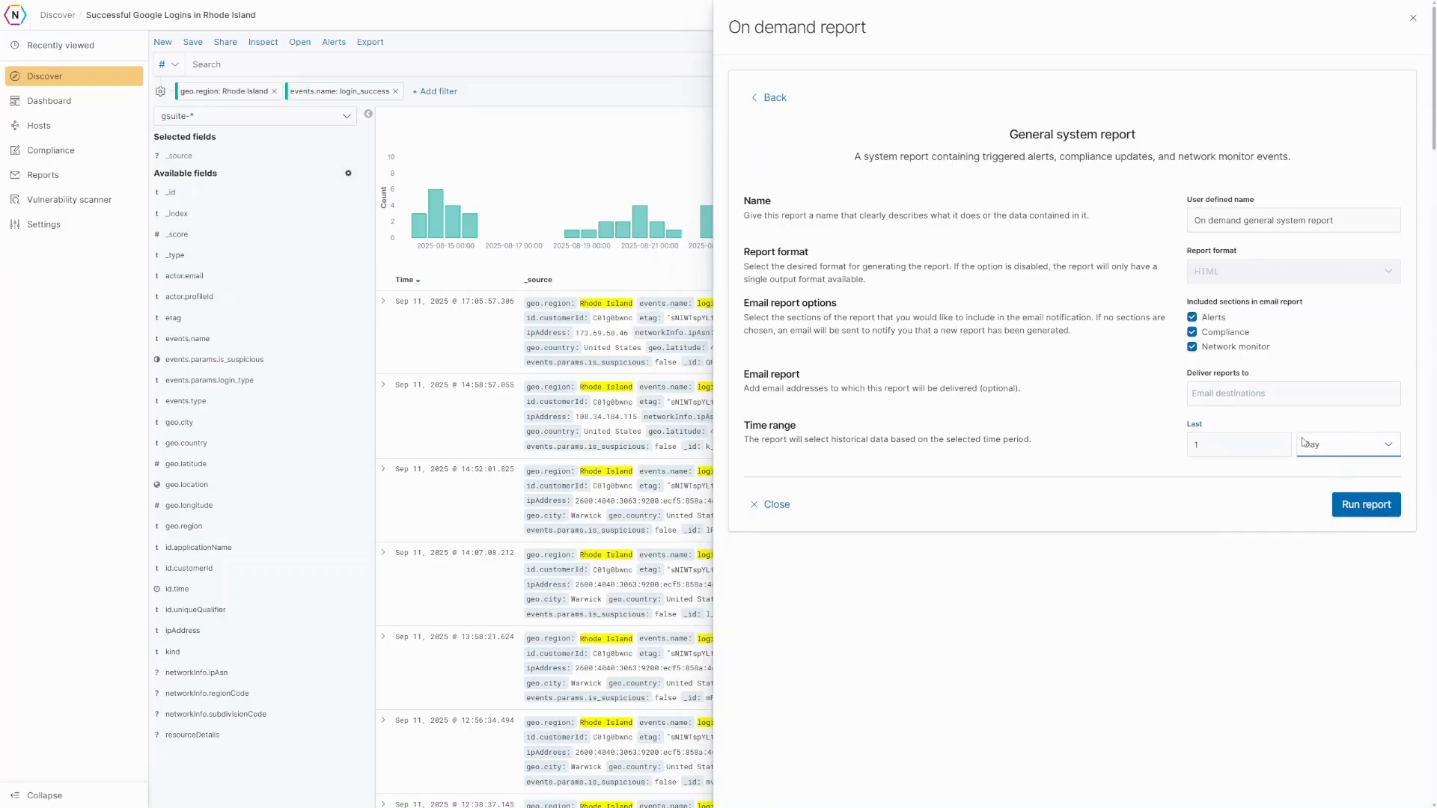
- Run the General system report, review its alert occurrences, and close it
click(1342, 509)
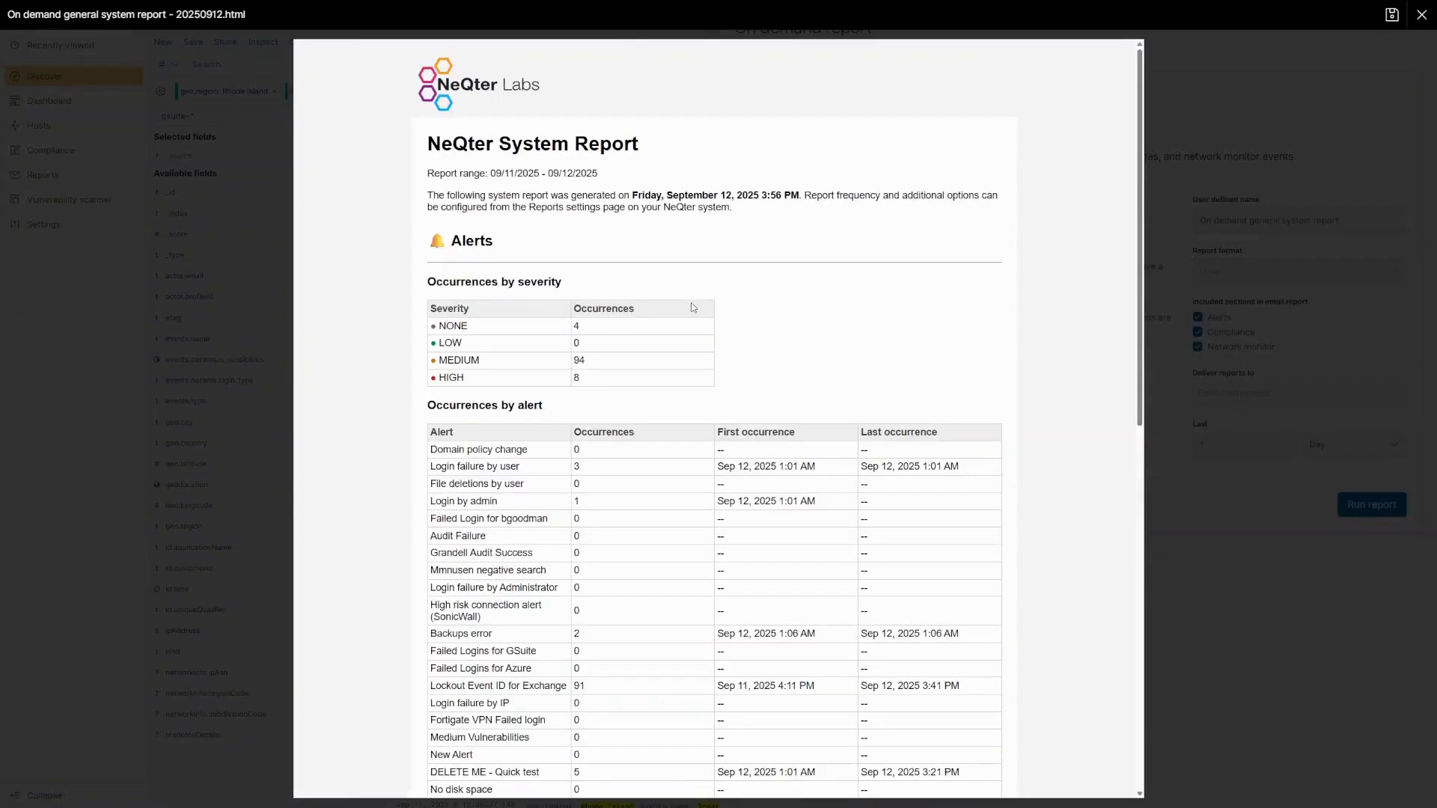
scroll(692, 308, down, 7)
scroll(690, 308, up, 6)
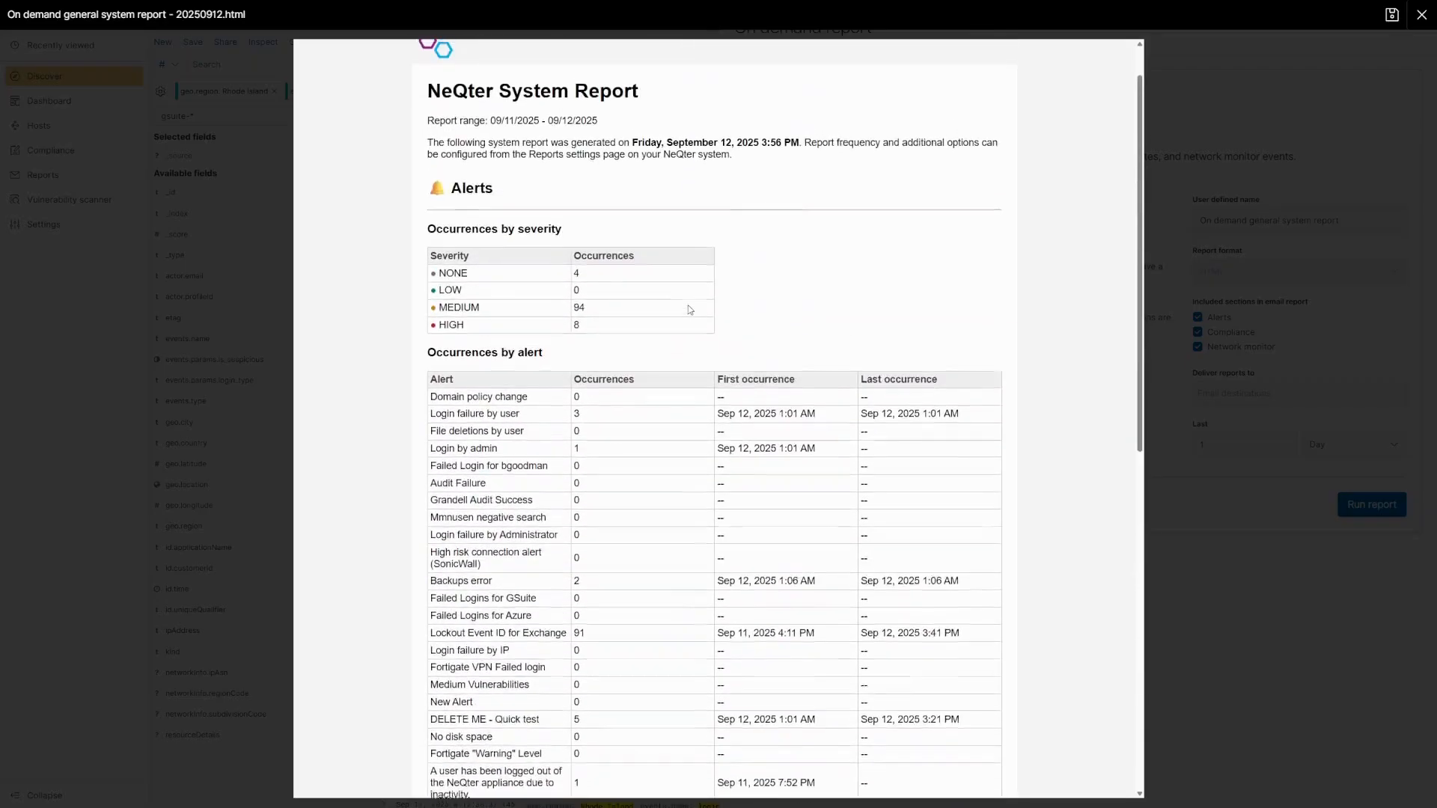
scroll(690, 309, up, 1)
click(1422, 15)
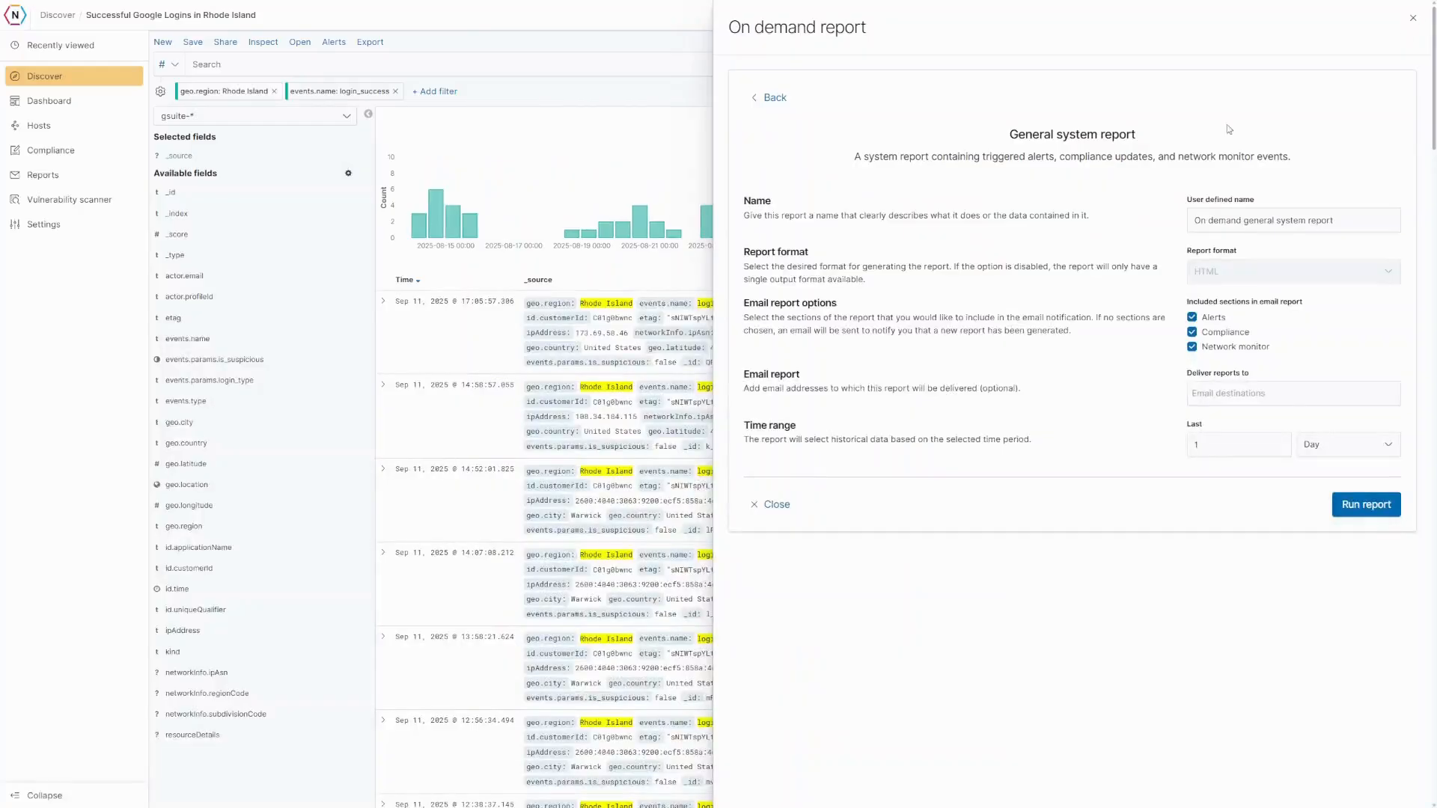
- Start a custom HTML report named 'Successful Google Logins in Rhode Island'
click(771, 98)
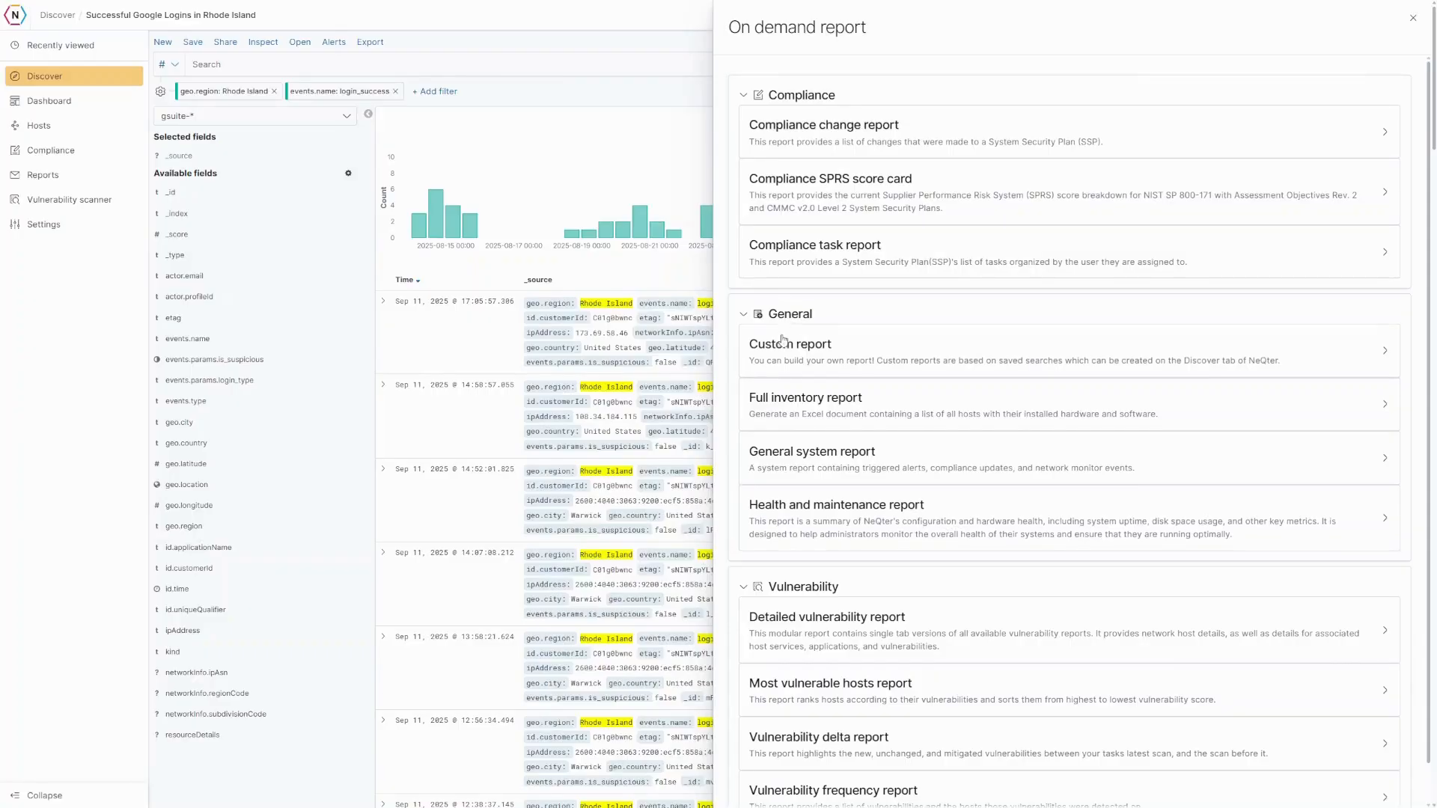
click(867, 352)
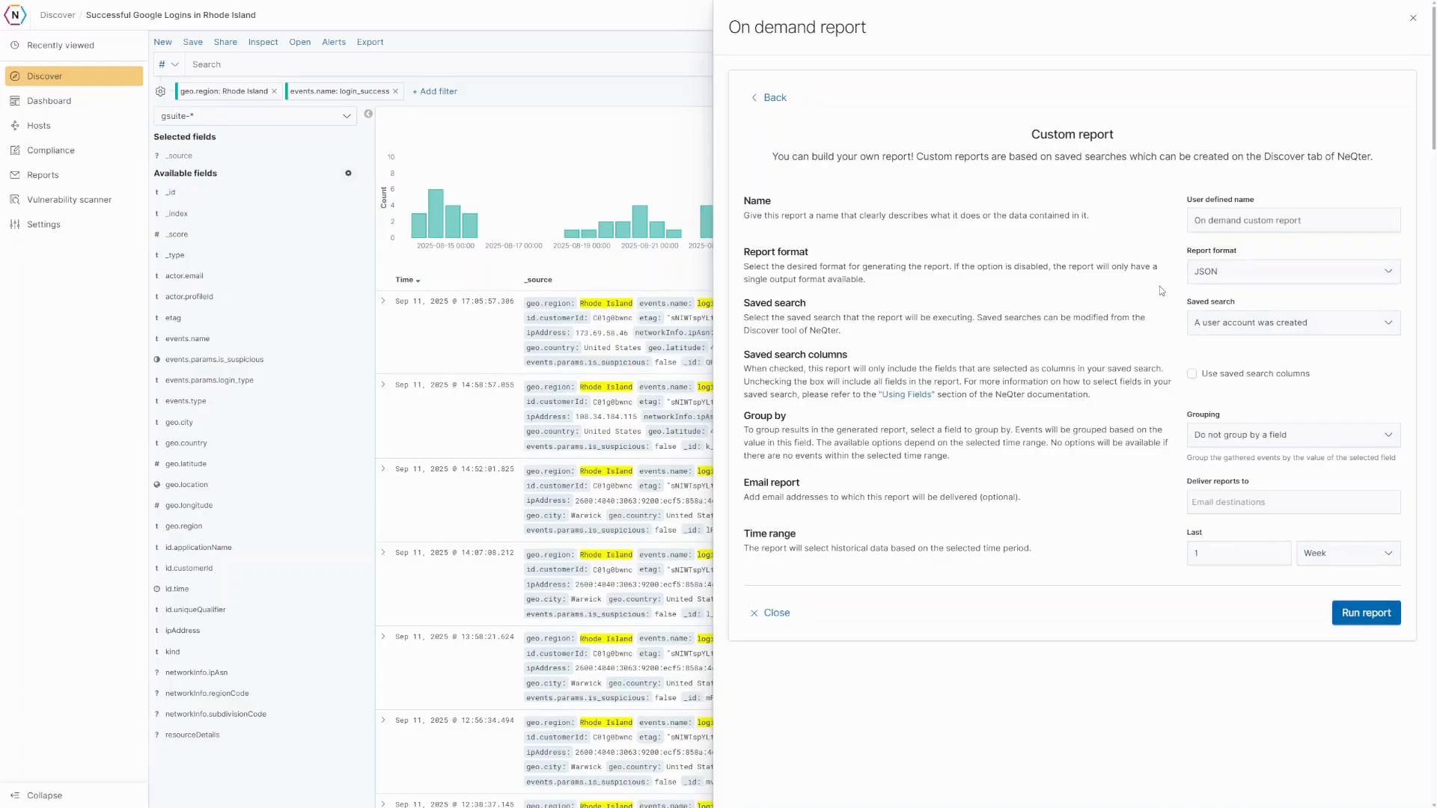
click(1228, 270)
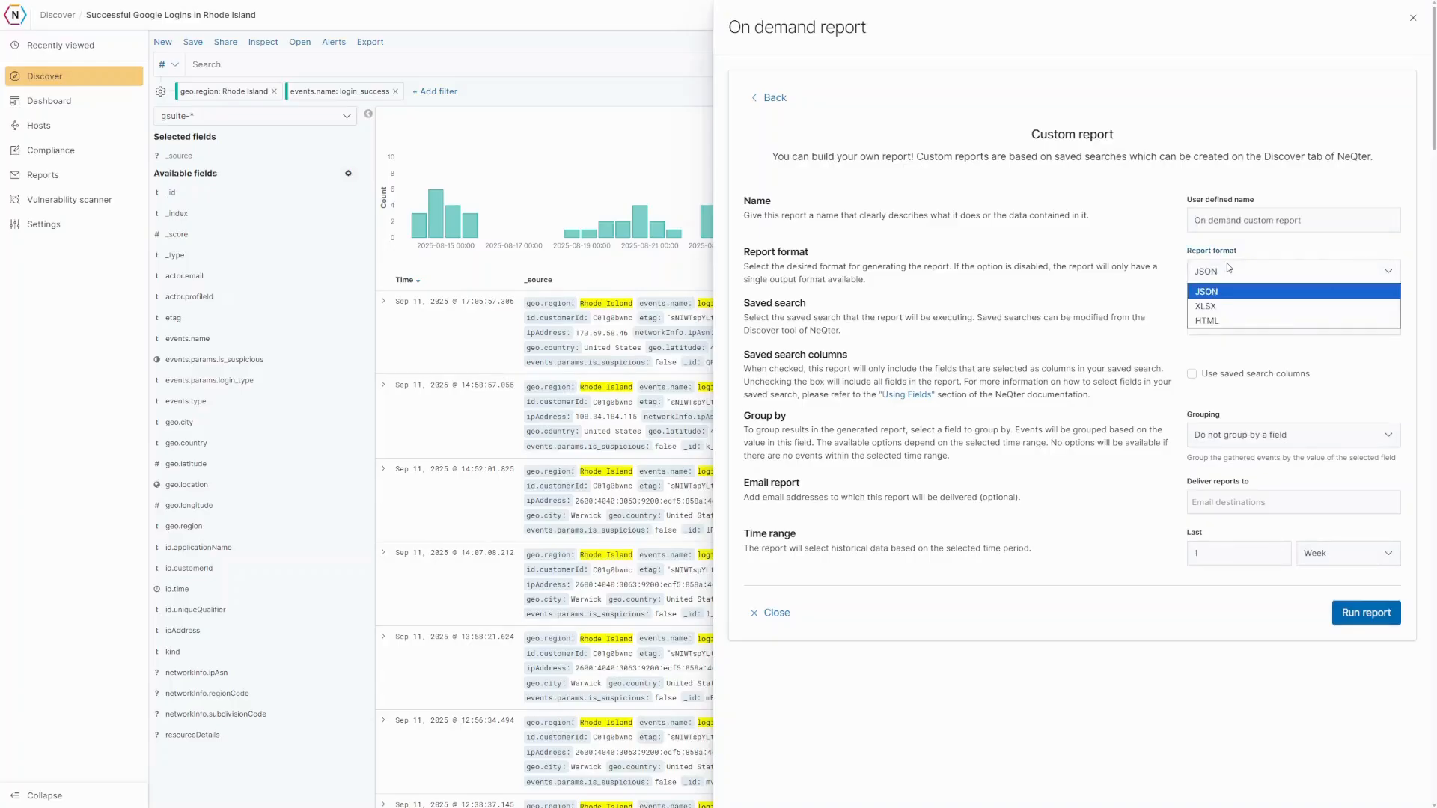
click(1227, 320)
click(1244, 223)
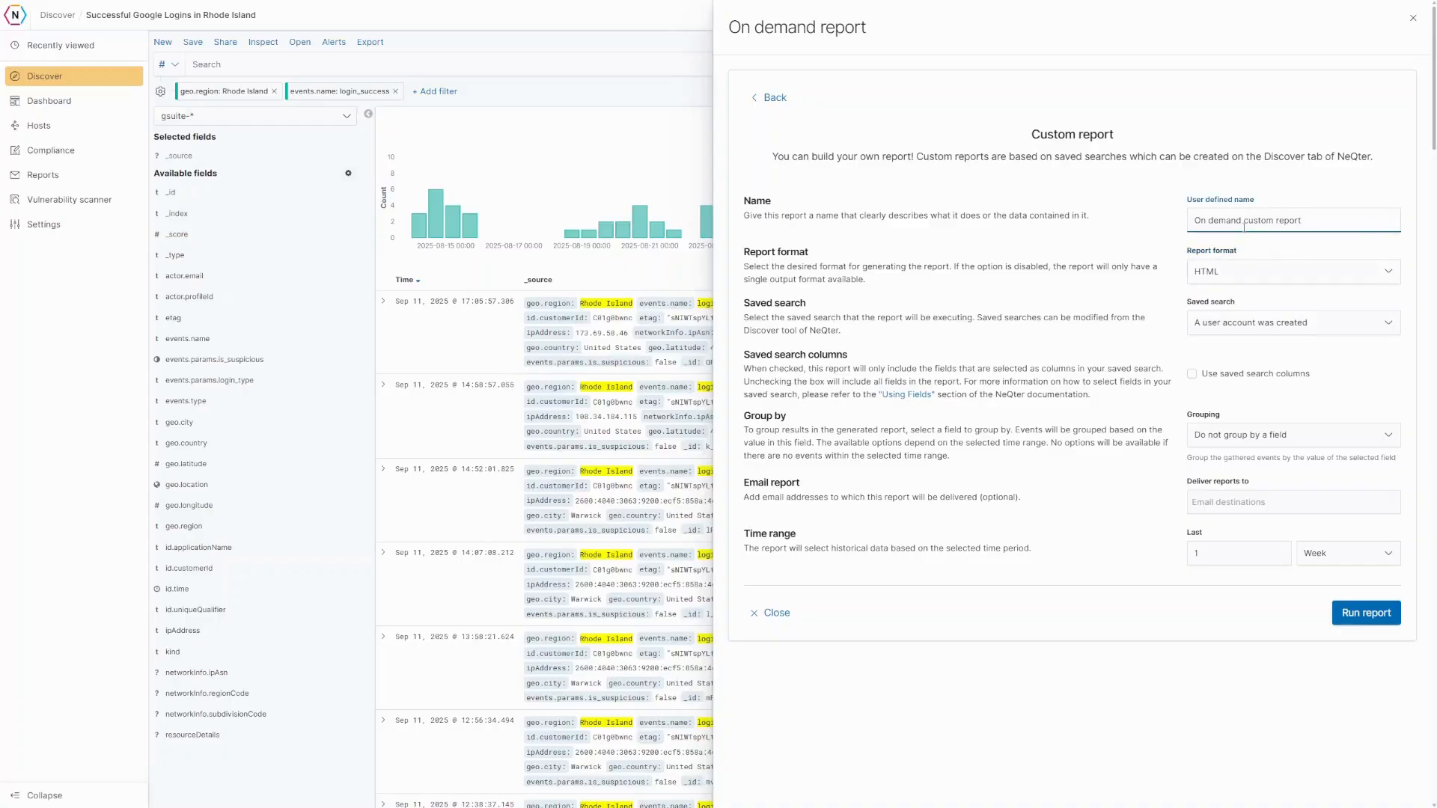
drag(1316, 227, 1196, 223)
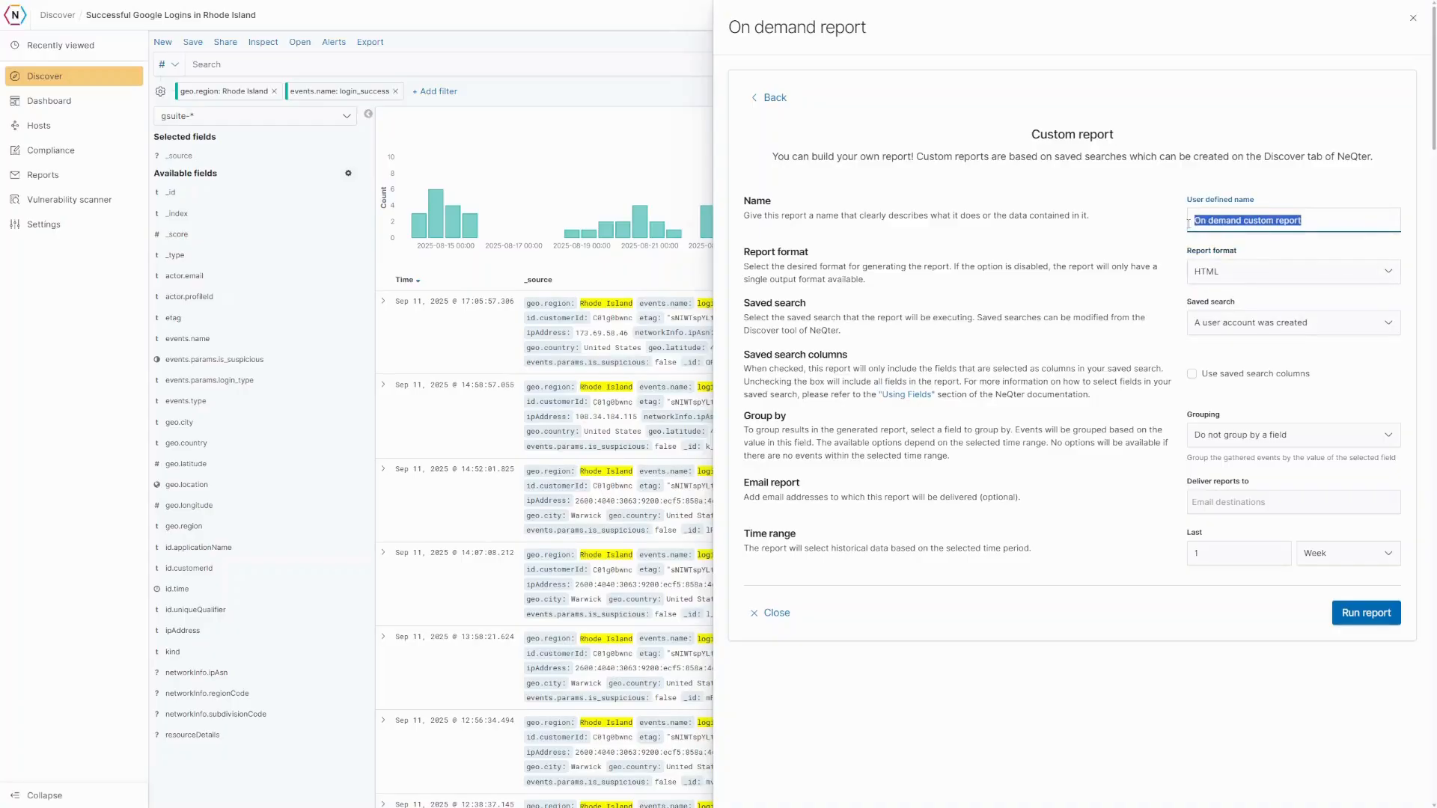
text(Successful)
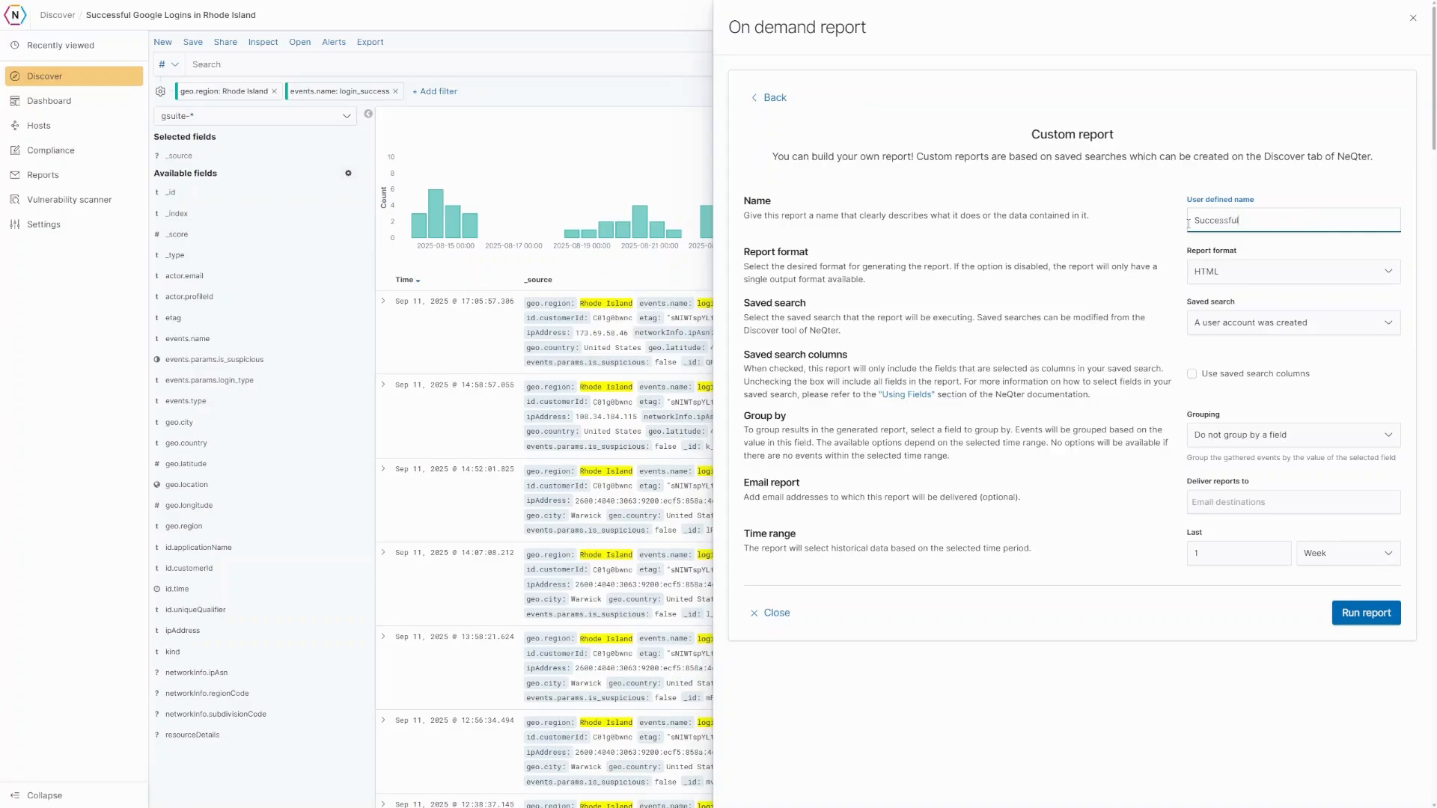
text( Google Logins in Rhode Island)
- Leave grouping empty and base the report on the 'Successful Google Logins in Rhode Island' saved search
click(1237, 434)
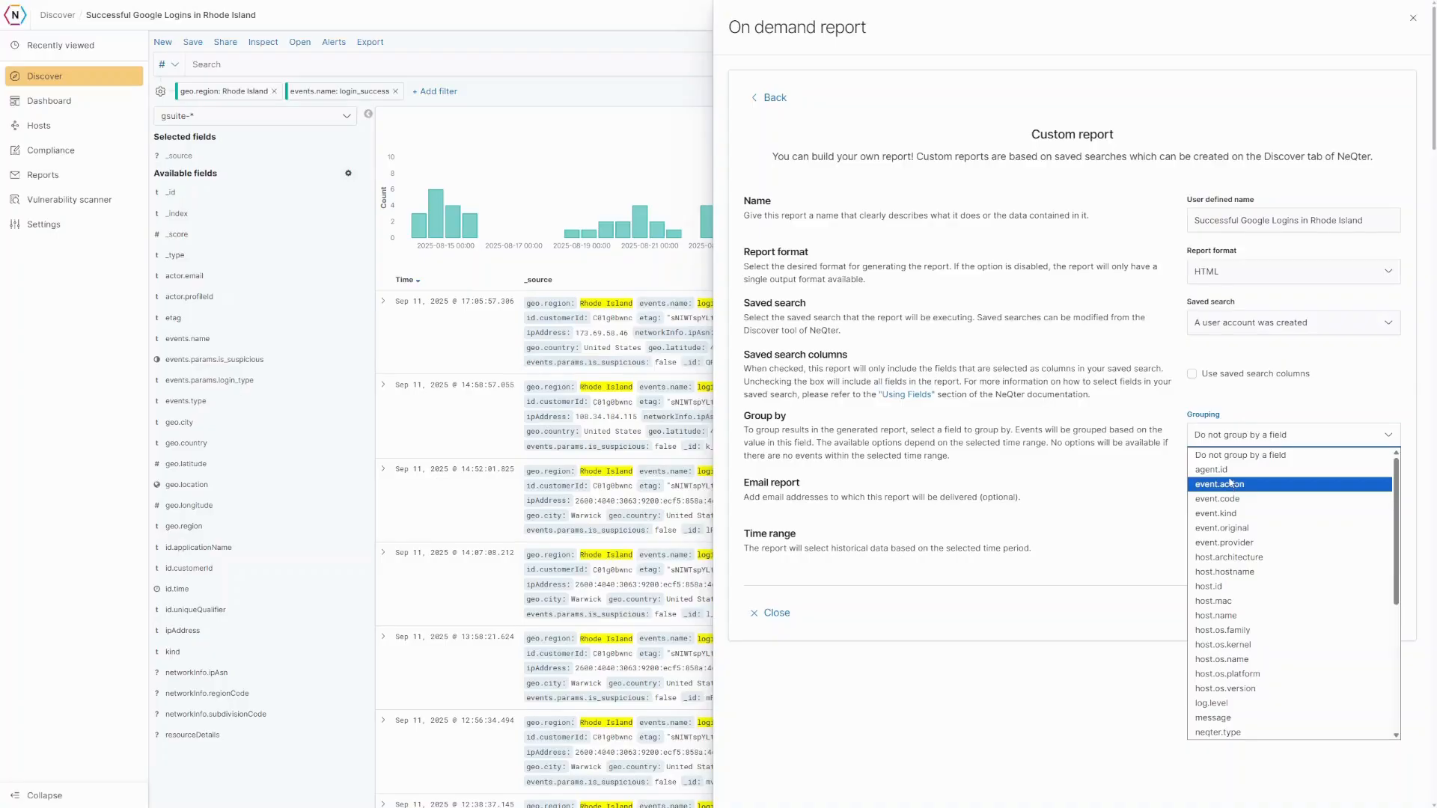
scroll(1231, 482, down, 6)
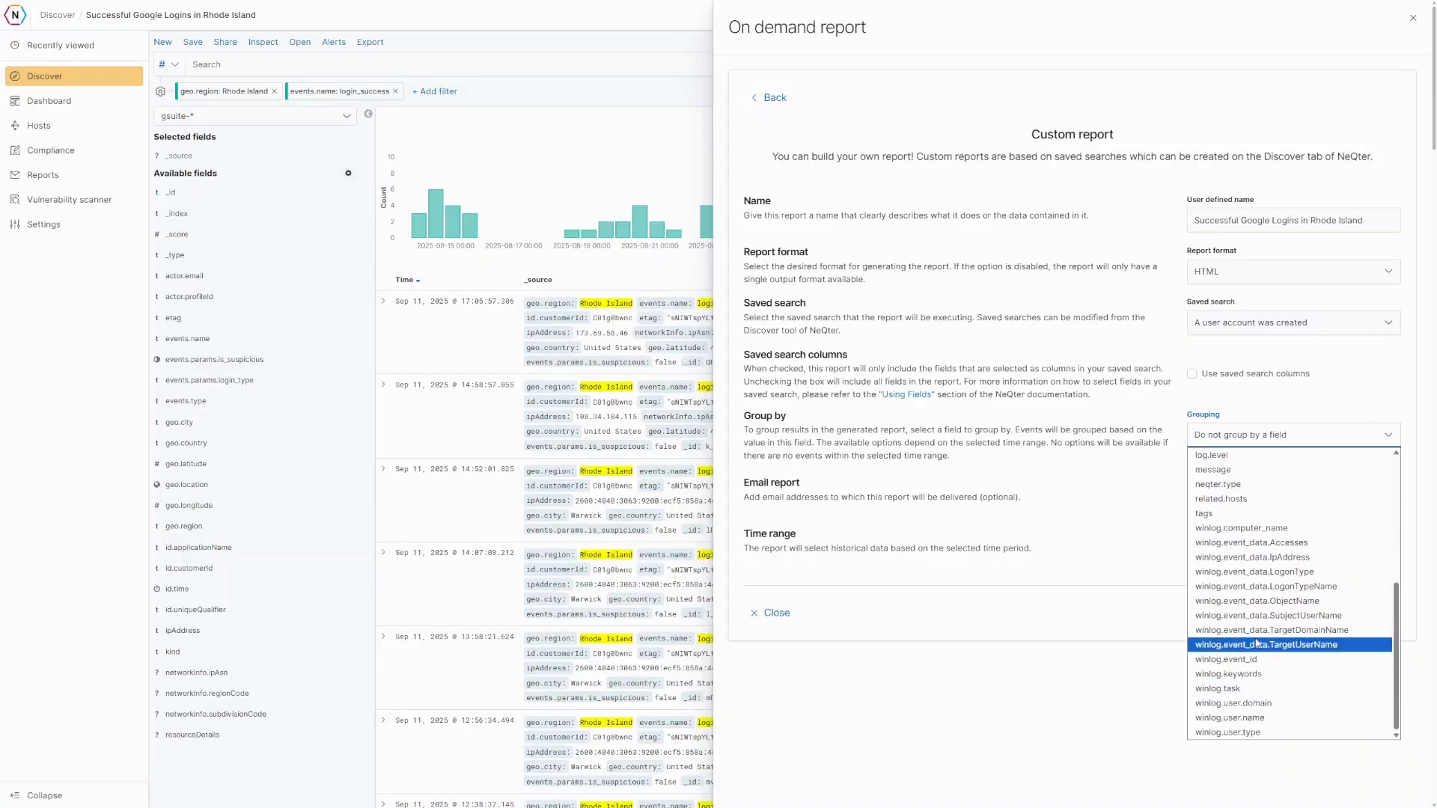
scroll(1276, 528, up, 6)
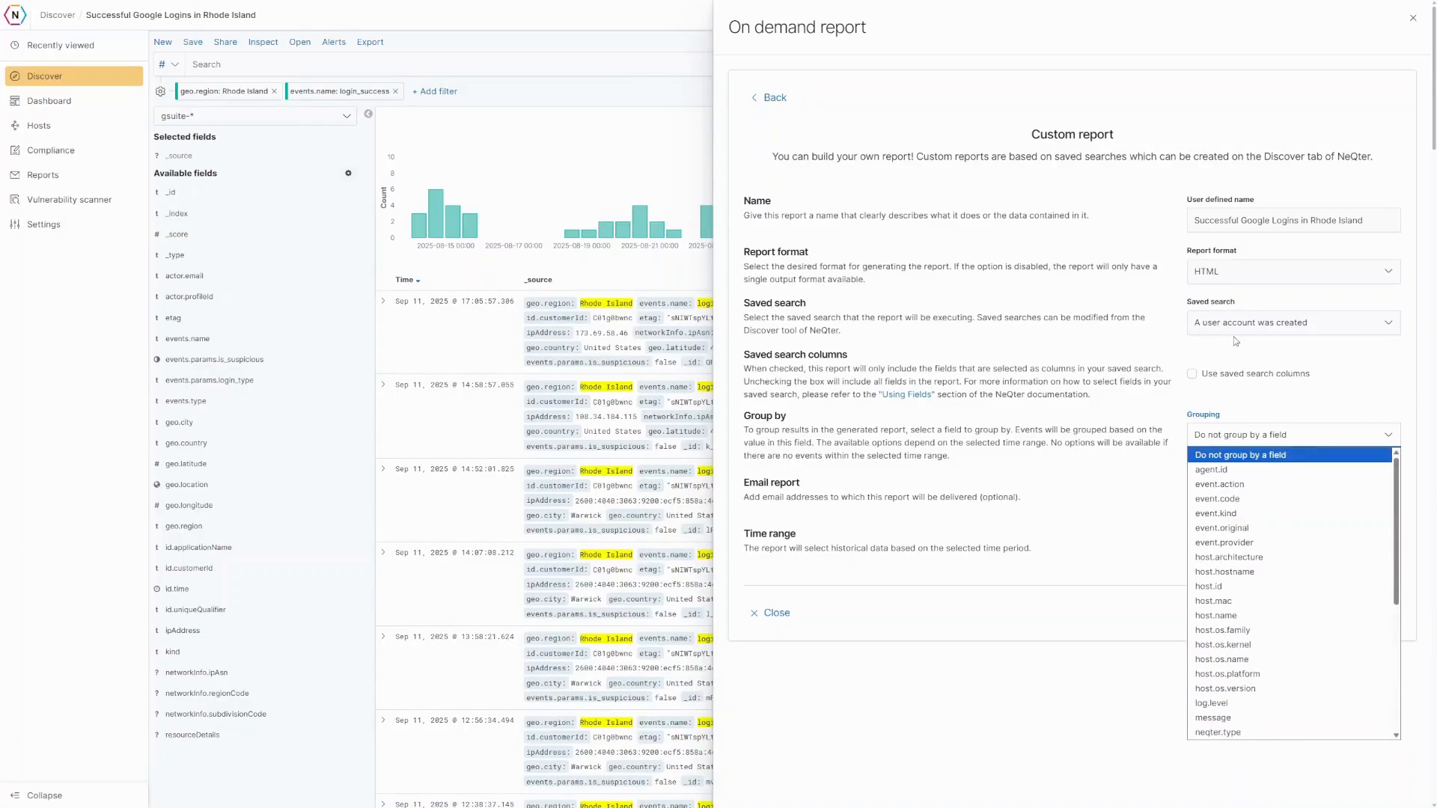
click(1235, 335)
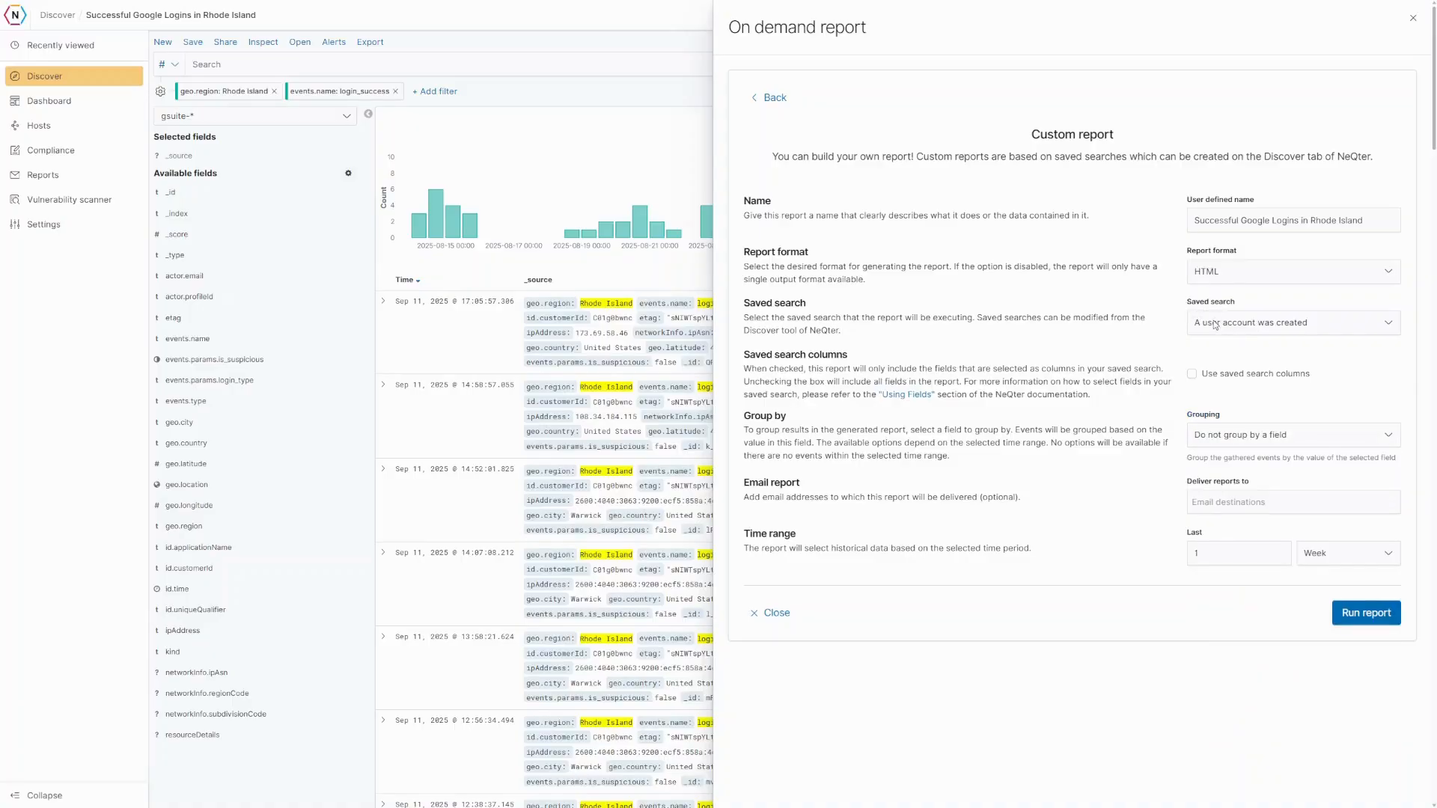
click(1226, 324)
scroll(1171, 400, down, 20)
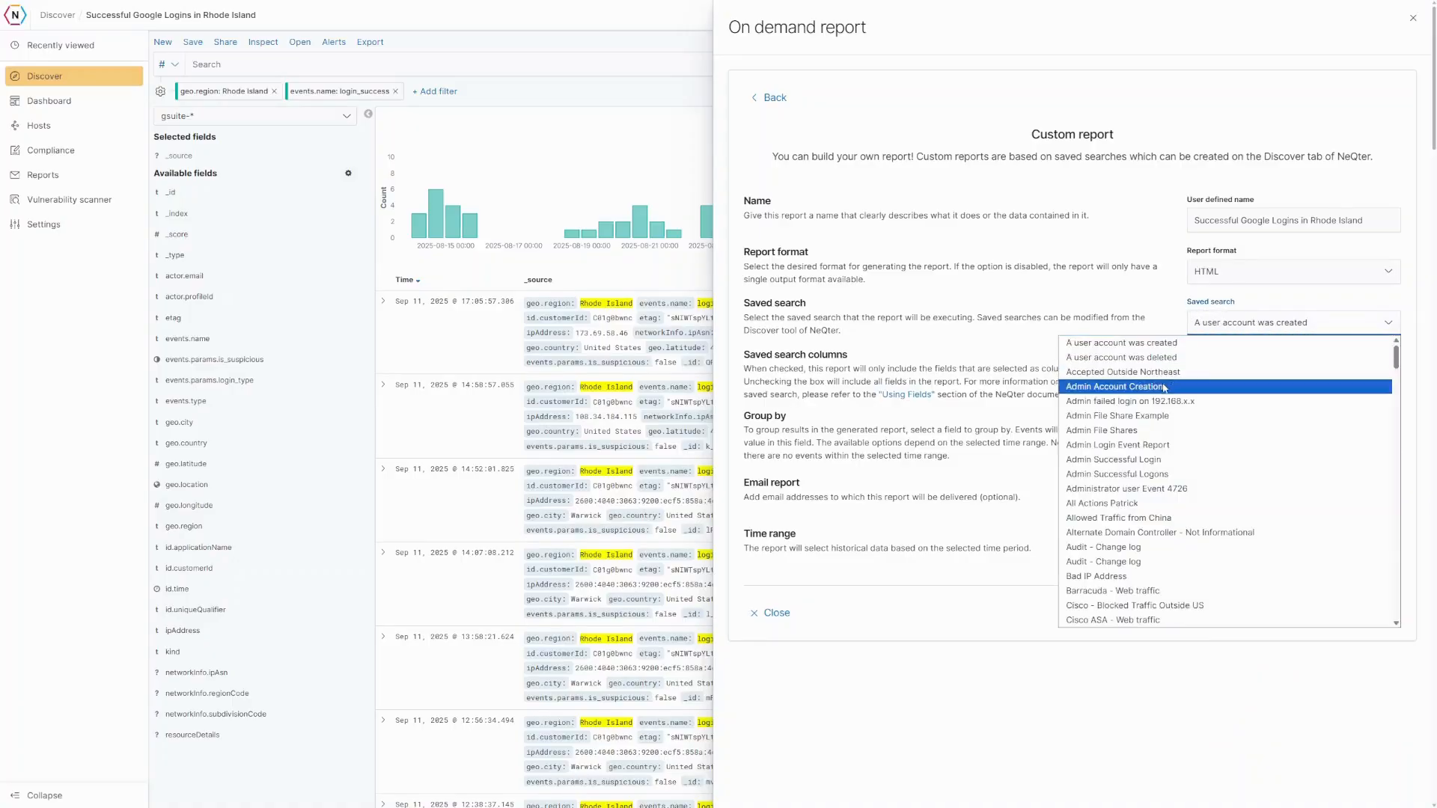
scroll(1171, 401, down, 4)
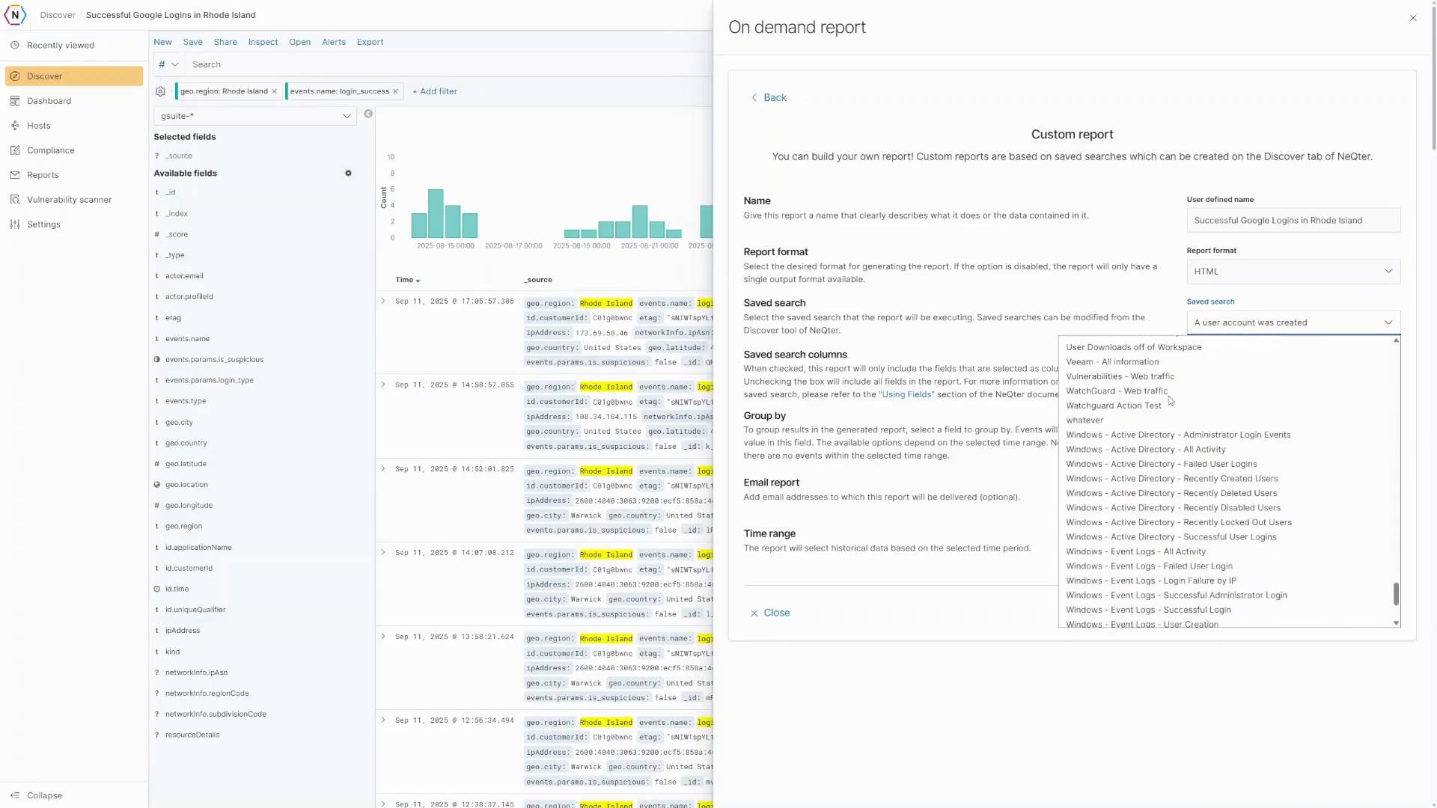
scroll(1158, 416, up, 3)
scroll(1161, 419, up, 2)
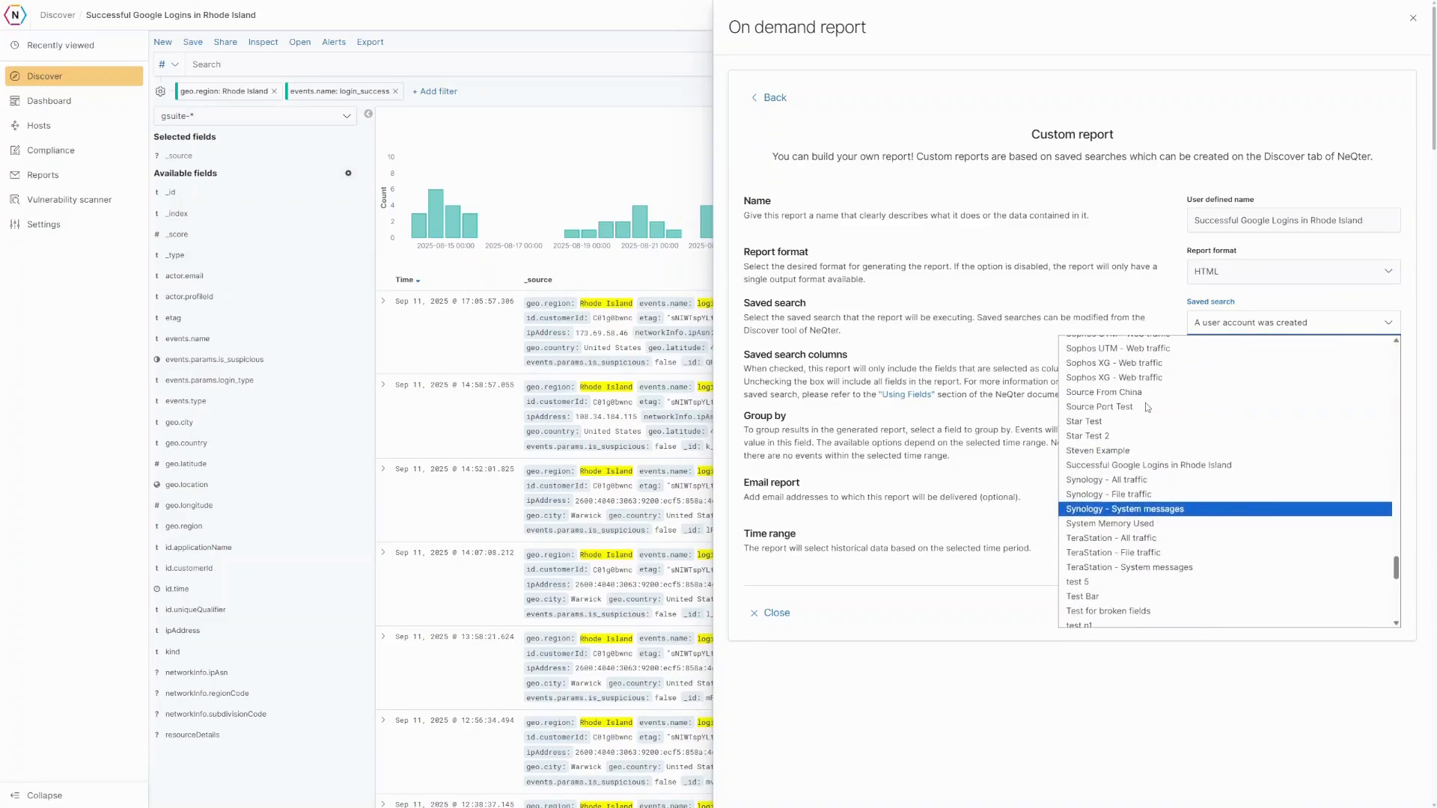
click(1160, 456)
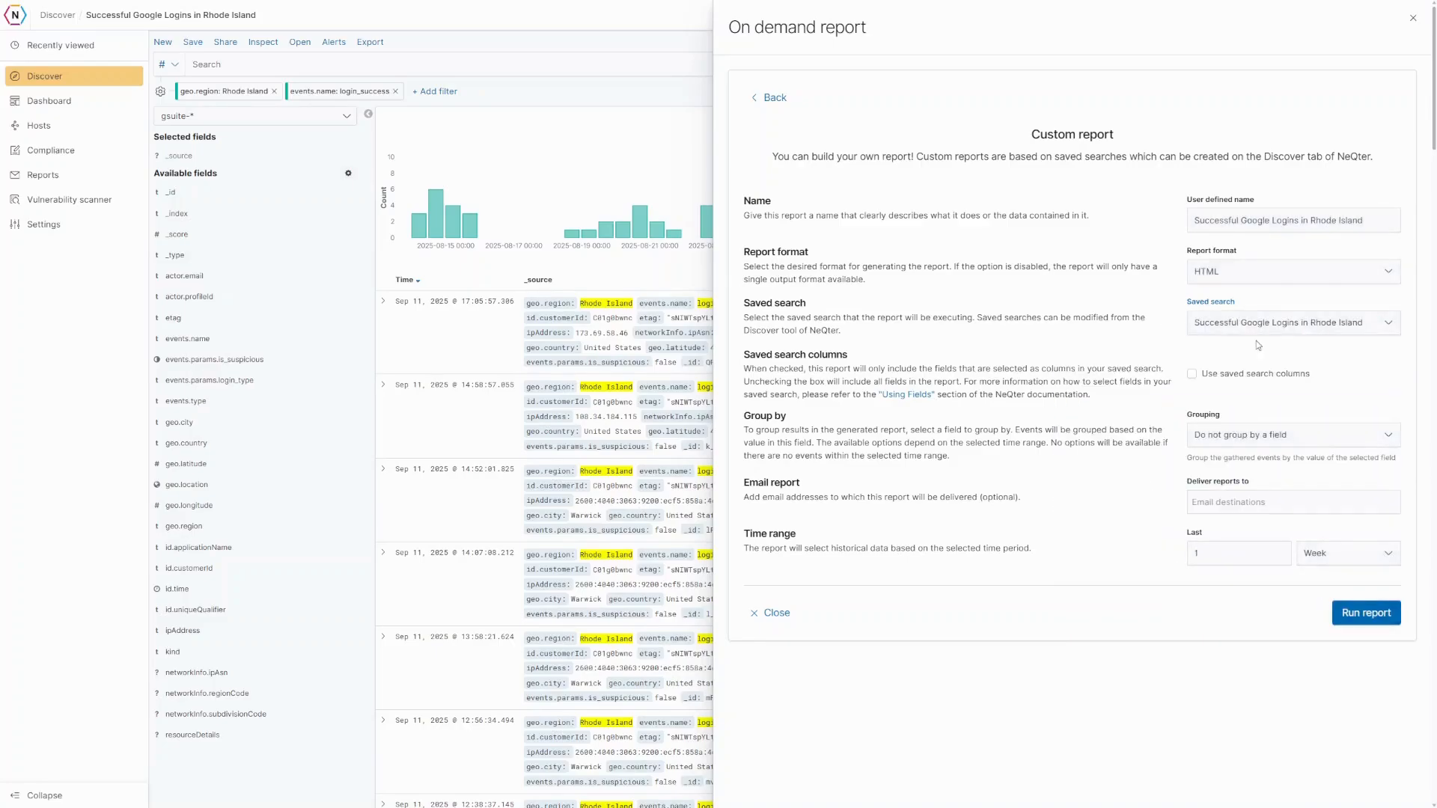
- Keep the report ungrouped, set the time range to the last 1 Day, and run it
click(1236, 438)
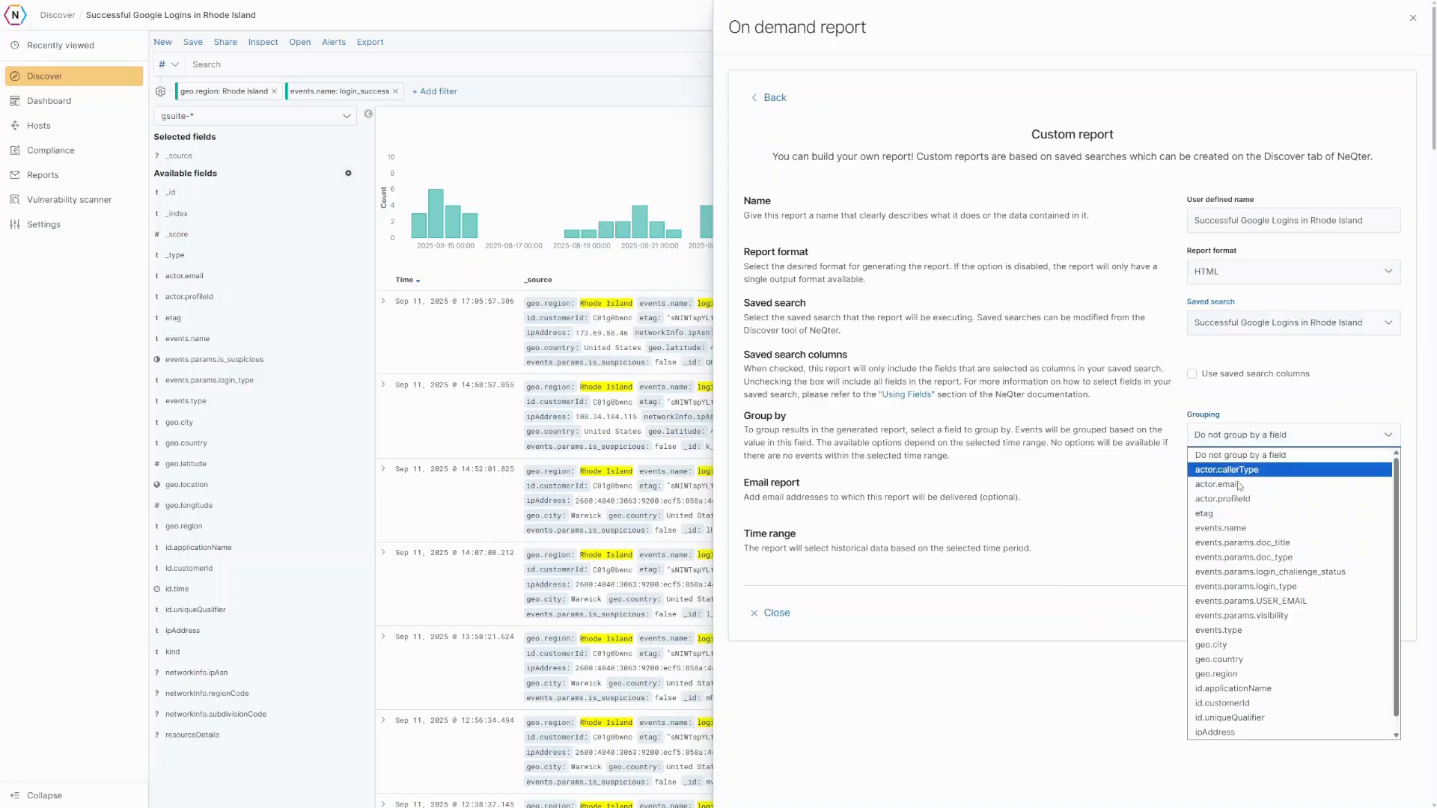
click(1180, 403)
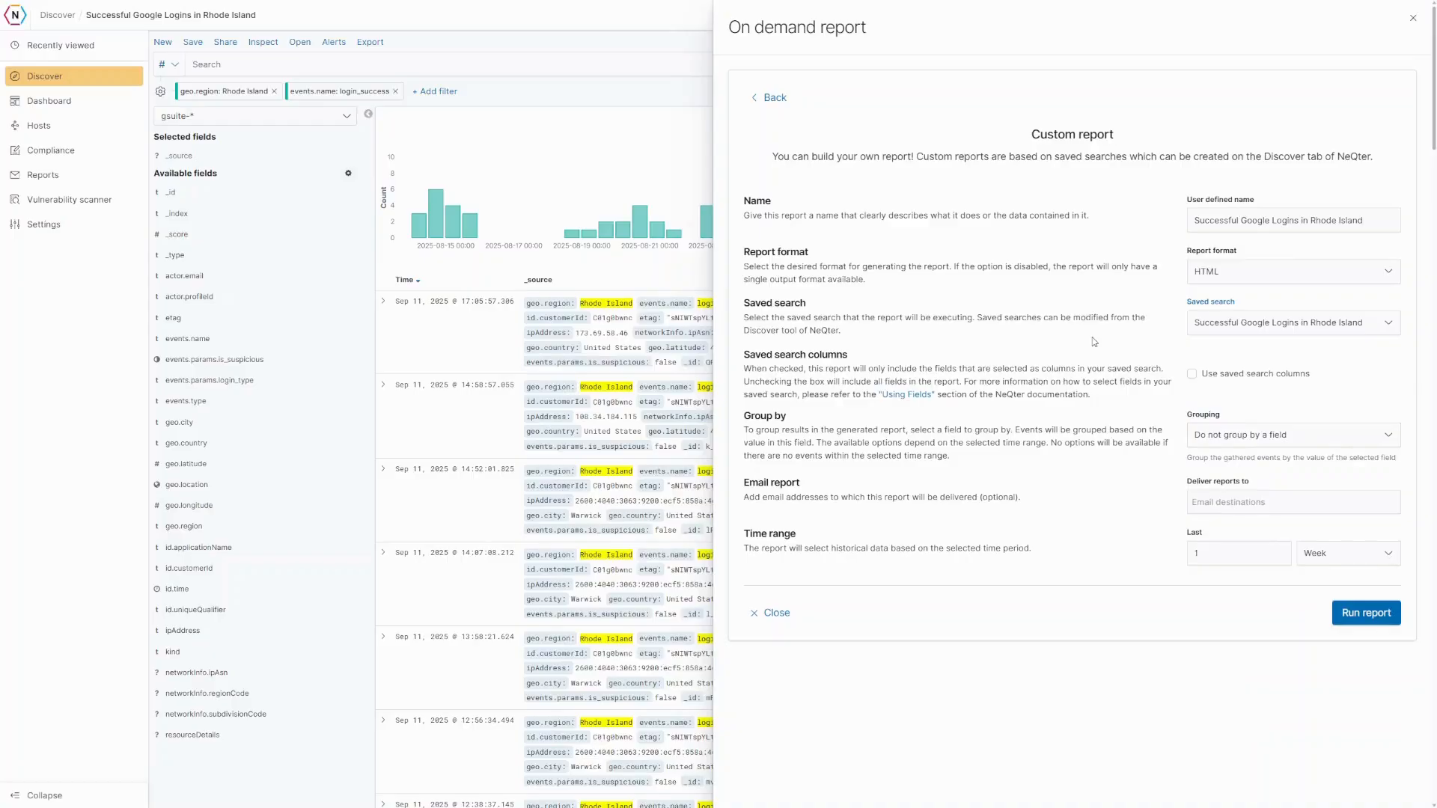
click(1311, 561)
click(1318, 577)
click(1363, 613)
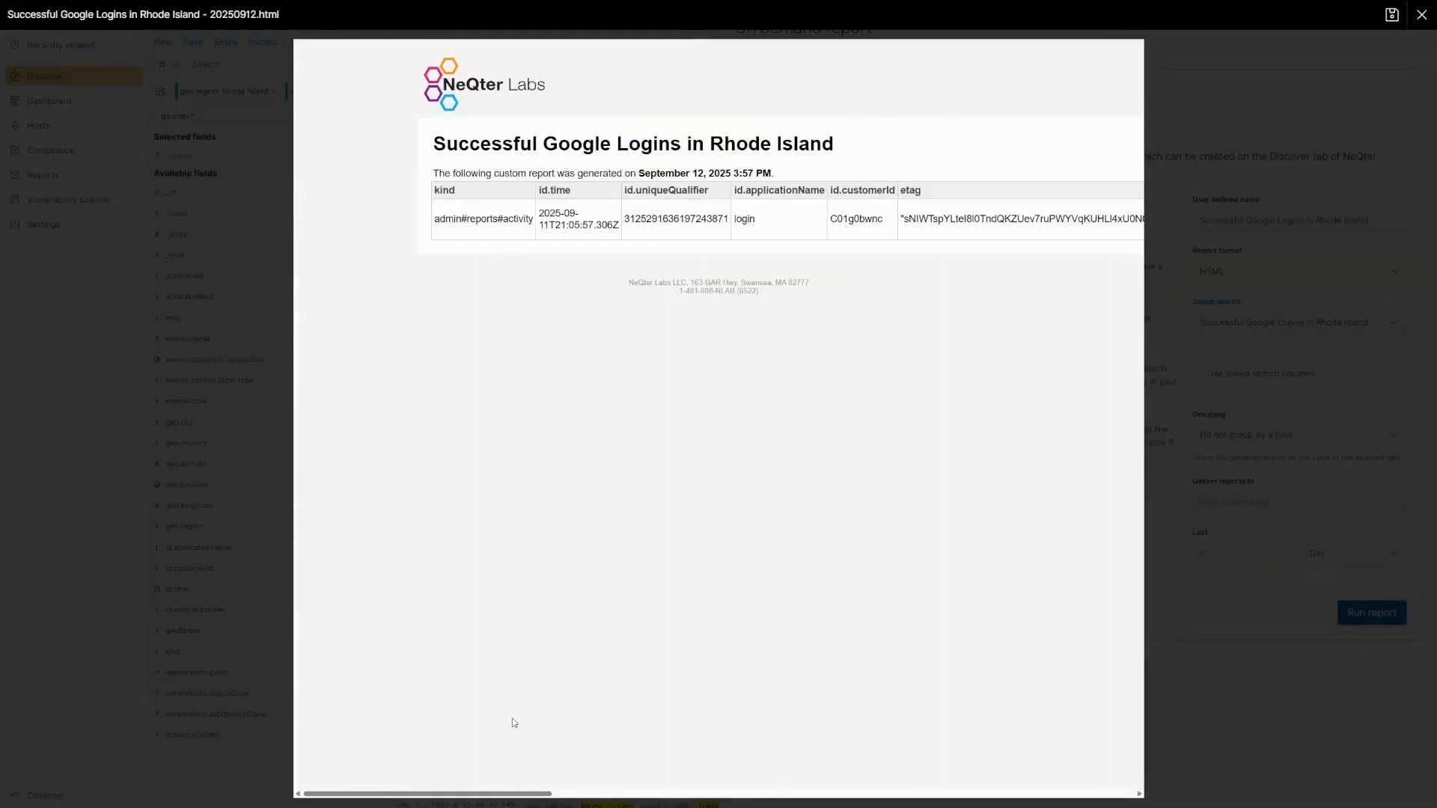
- Scroll across all columns of the generated HTML report, then close the viewer
drag(466, 793, 1049, 805)
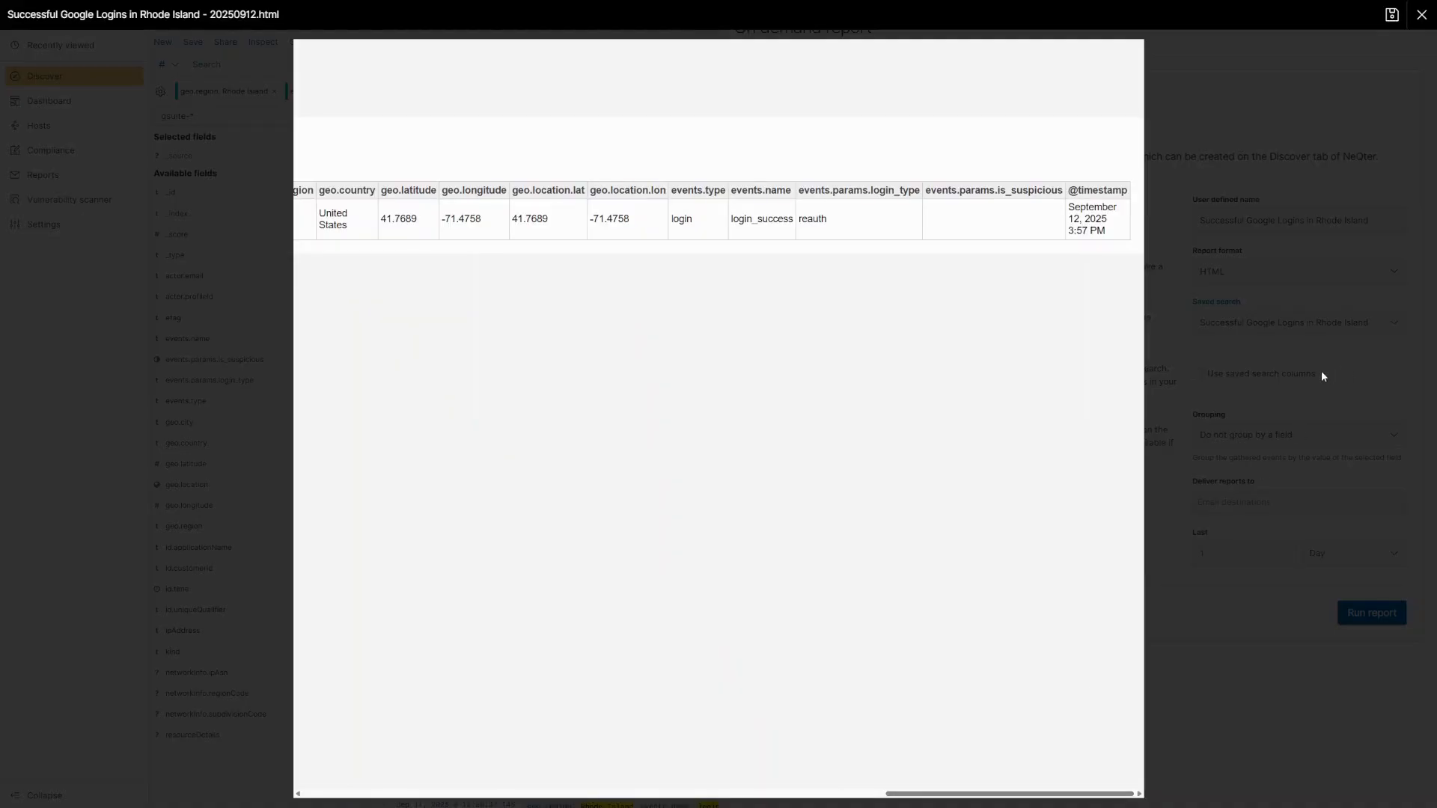
click(1183, 340)
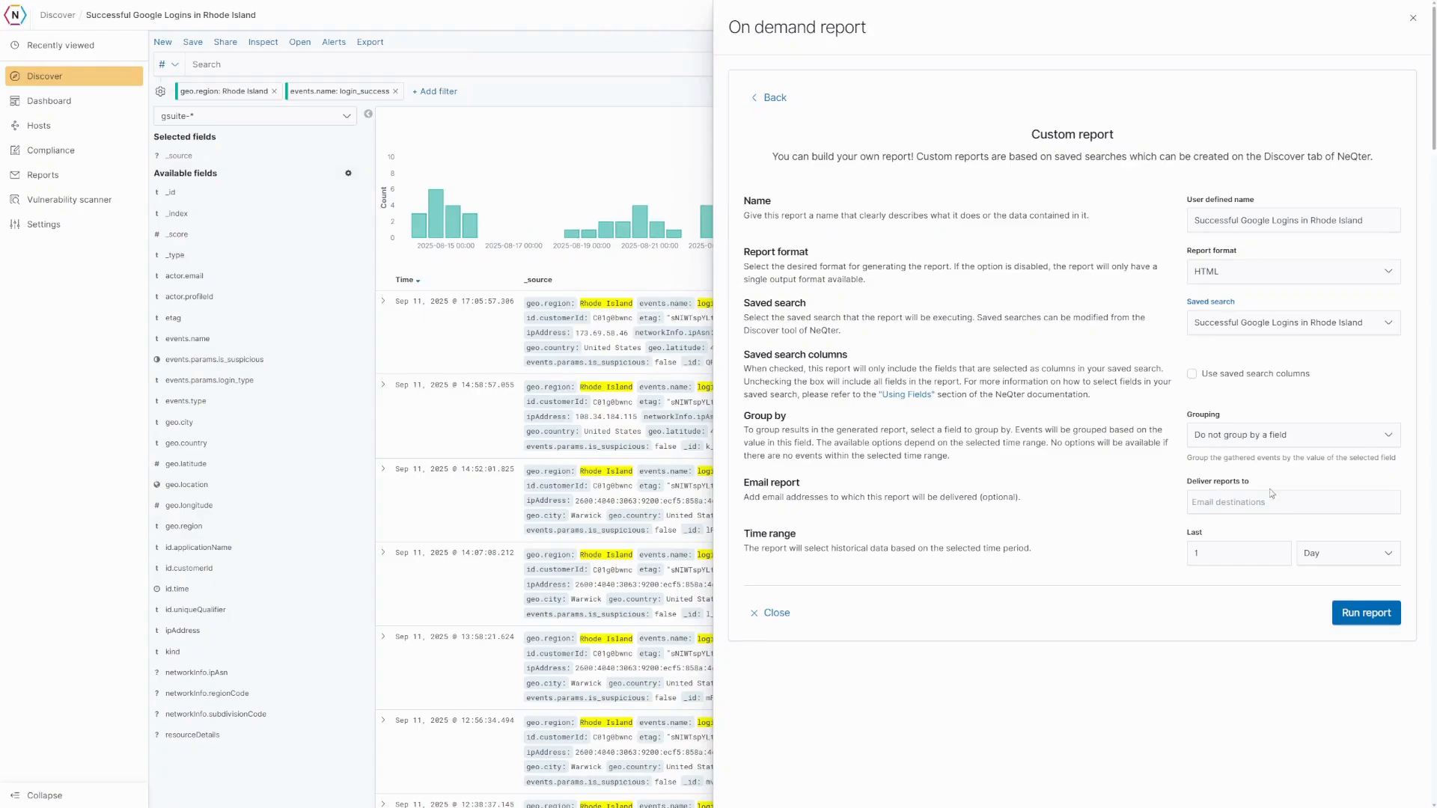
- Rerun the report for the last 1 Week and review the HTML preview
click(1334, 558)
click(1317, 581)
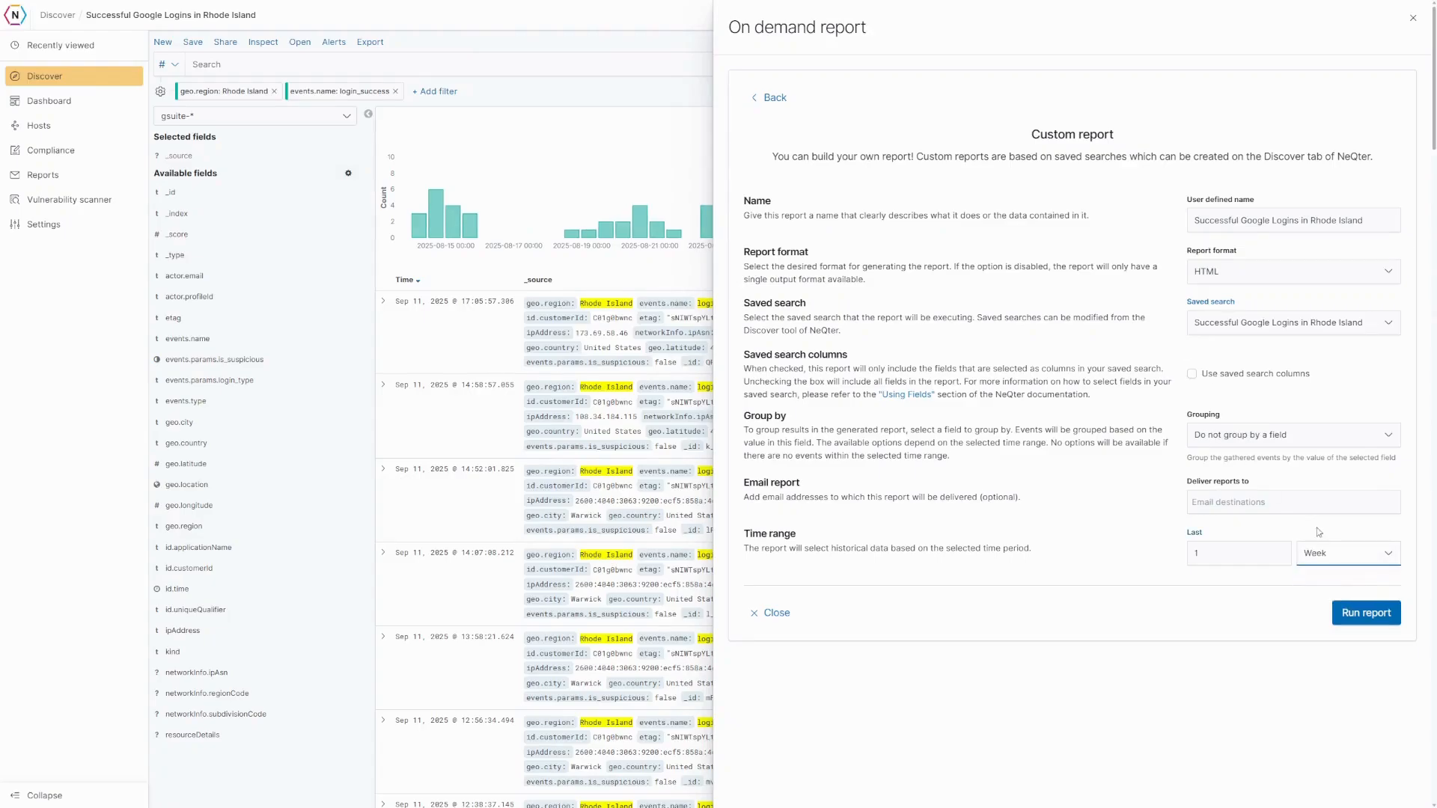
click(1360, 618)
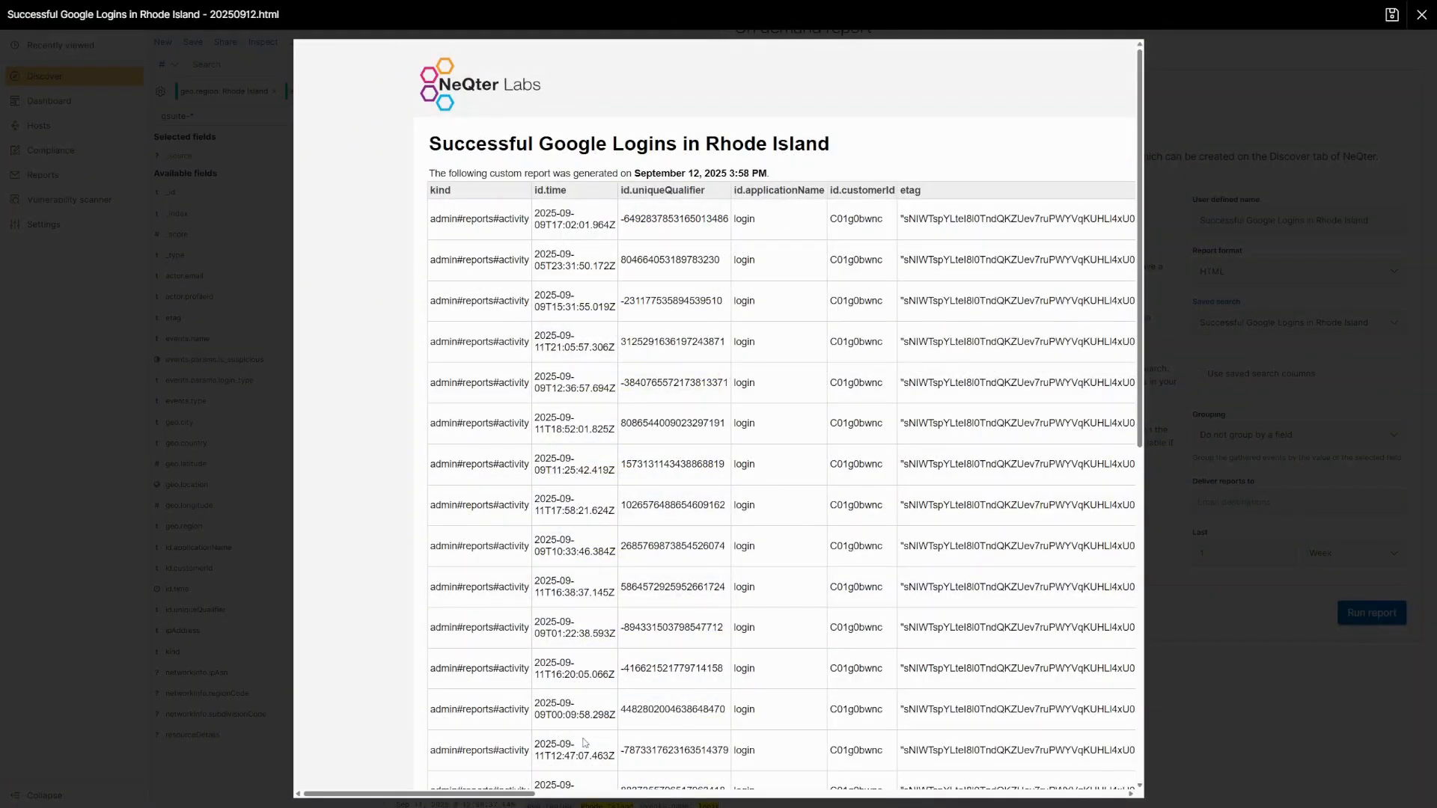
drag(524, 793, 727, 800)
scroll(612, 217, down, 1)
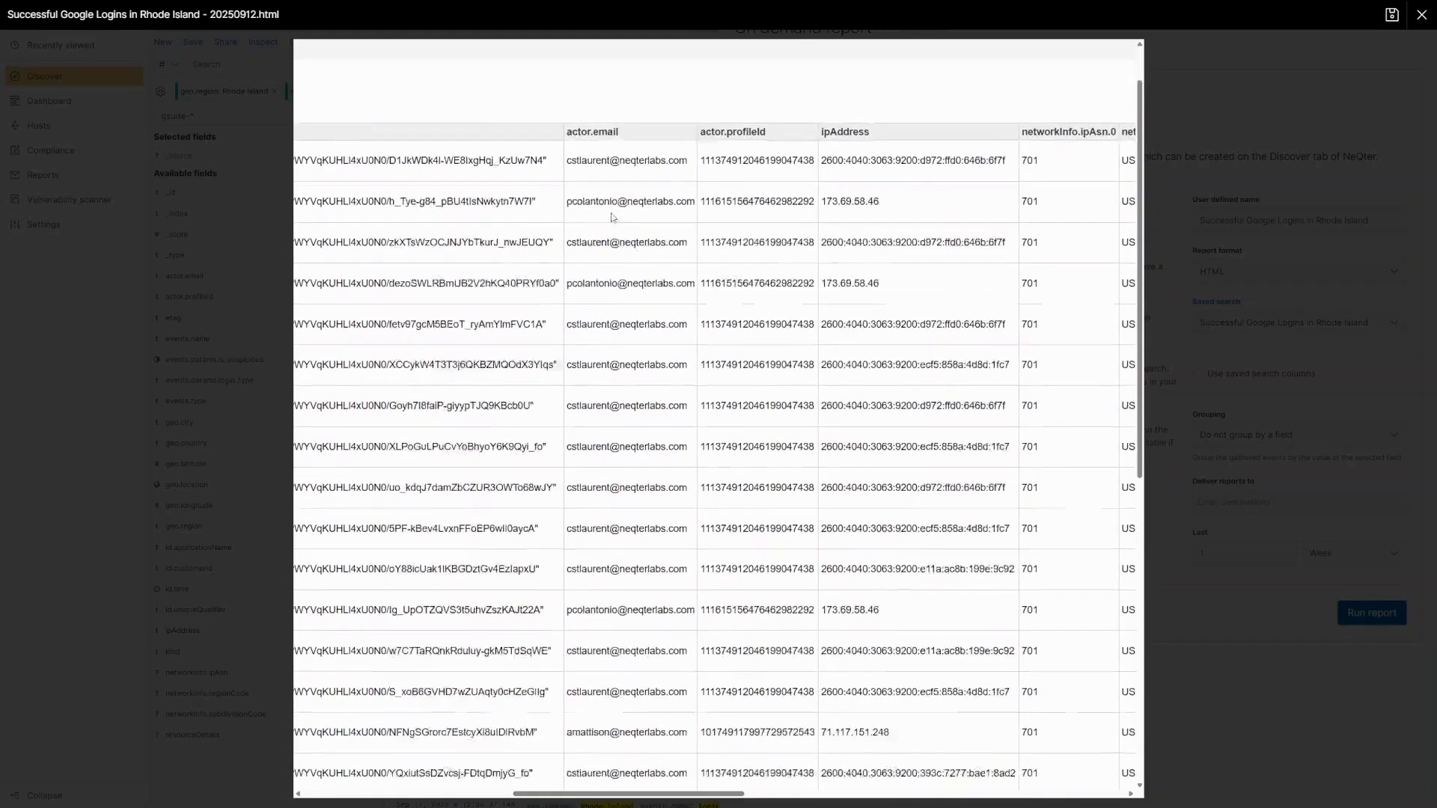
scroll(612, 217, down, 7)
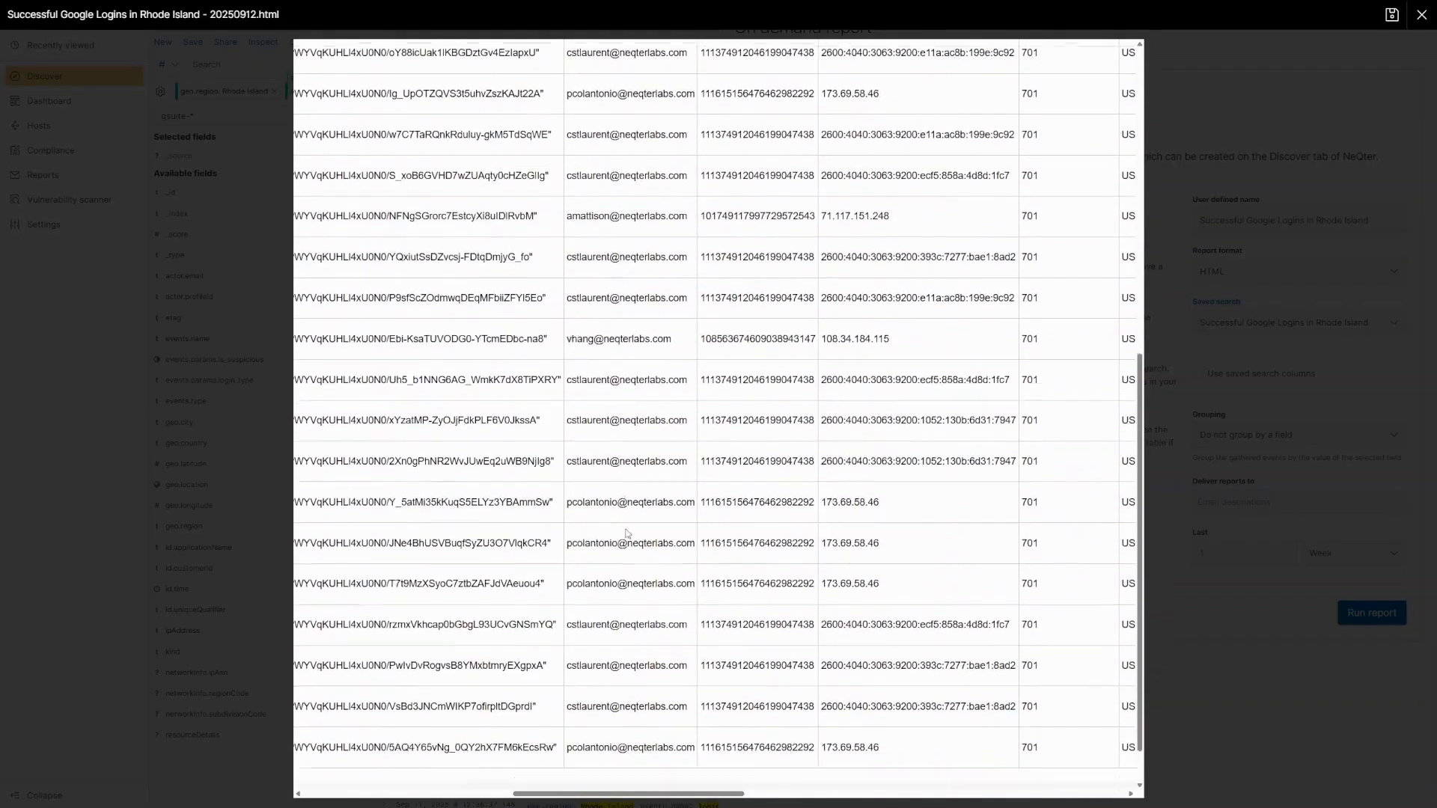
scroll(627, 533, down, 1)
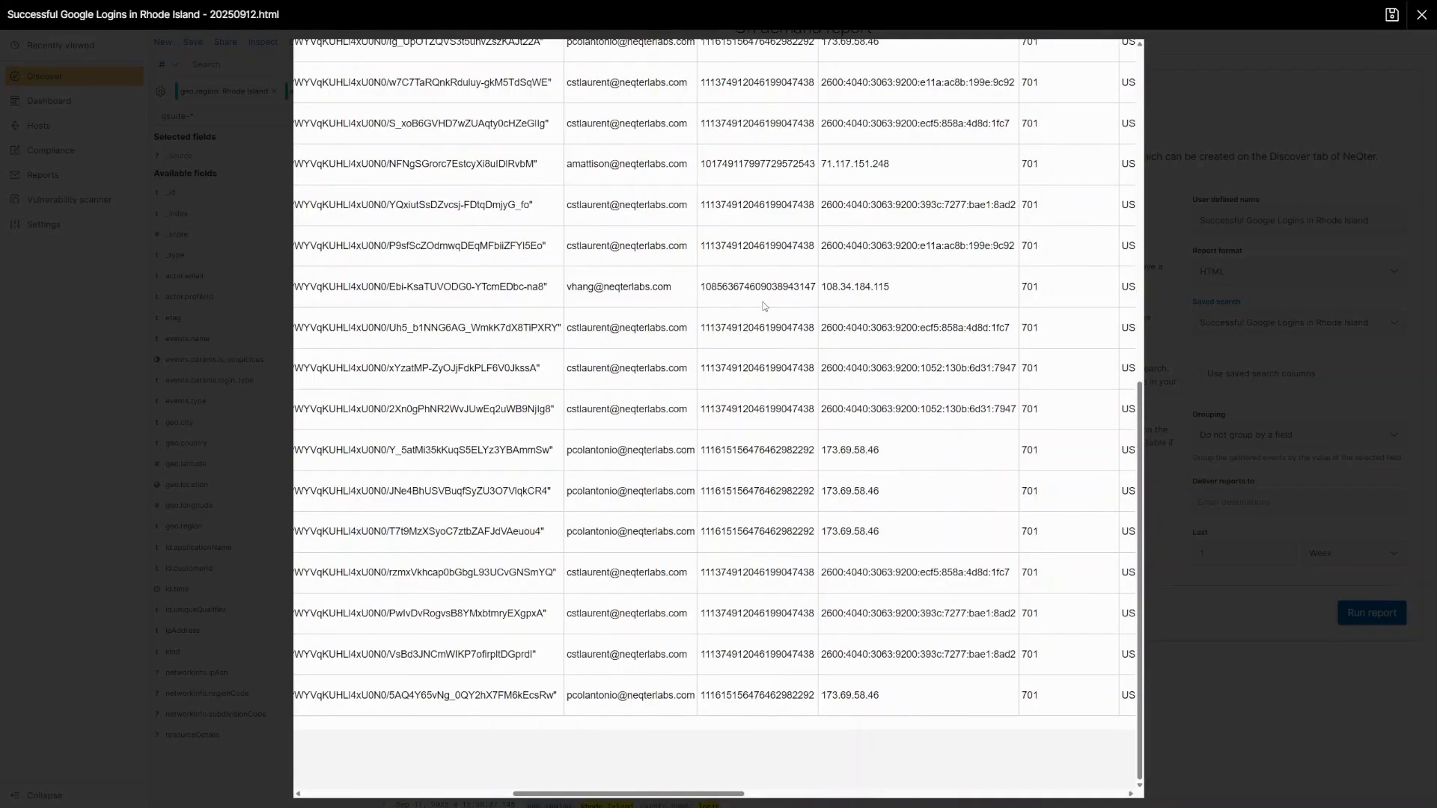
click(1180, 256)
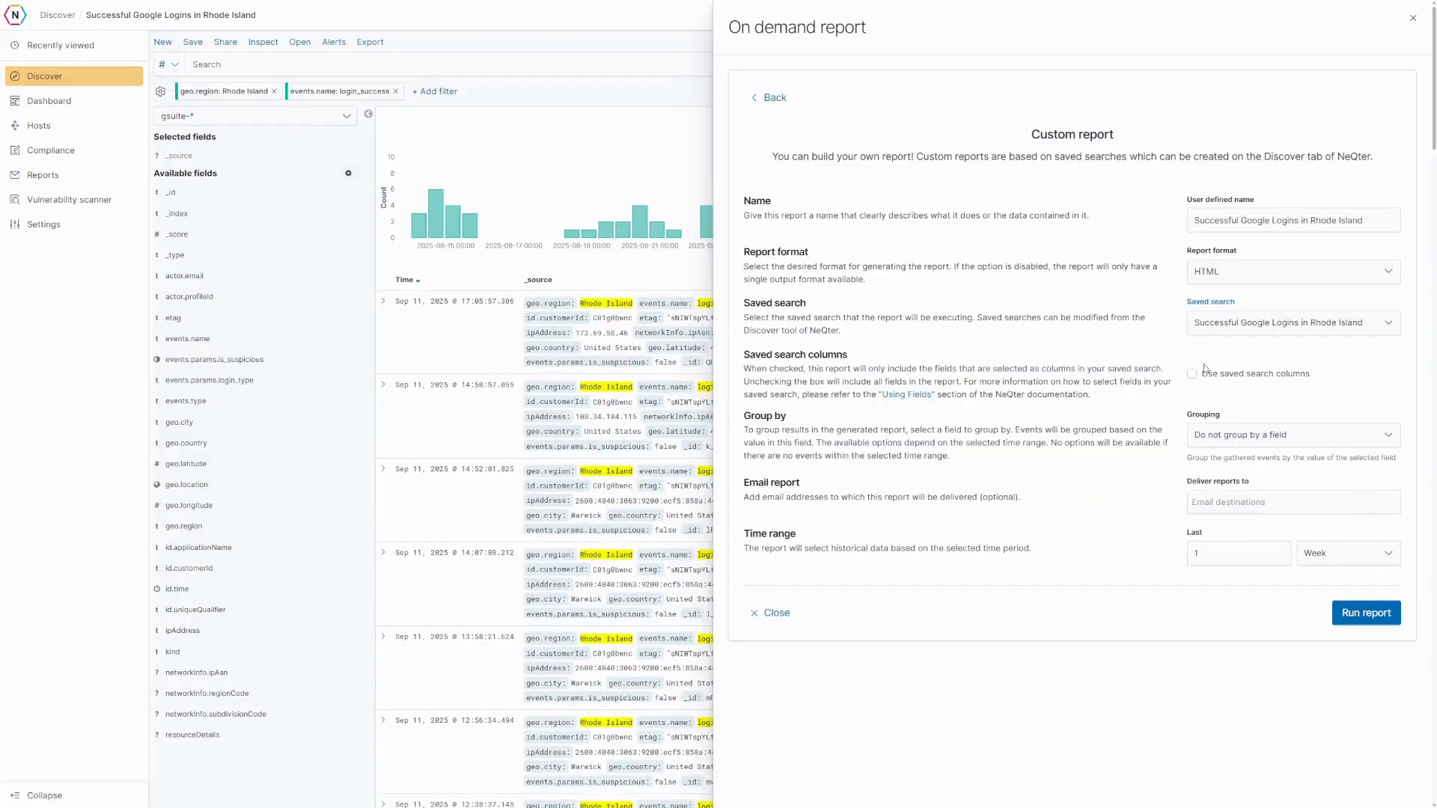
- Group the report by actor.email, rerun it, and review the grouped preview
click(1266, 440)
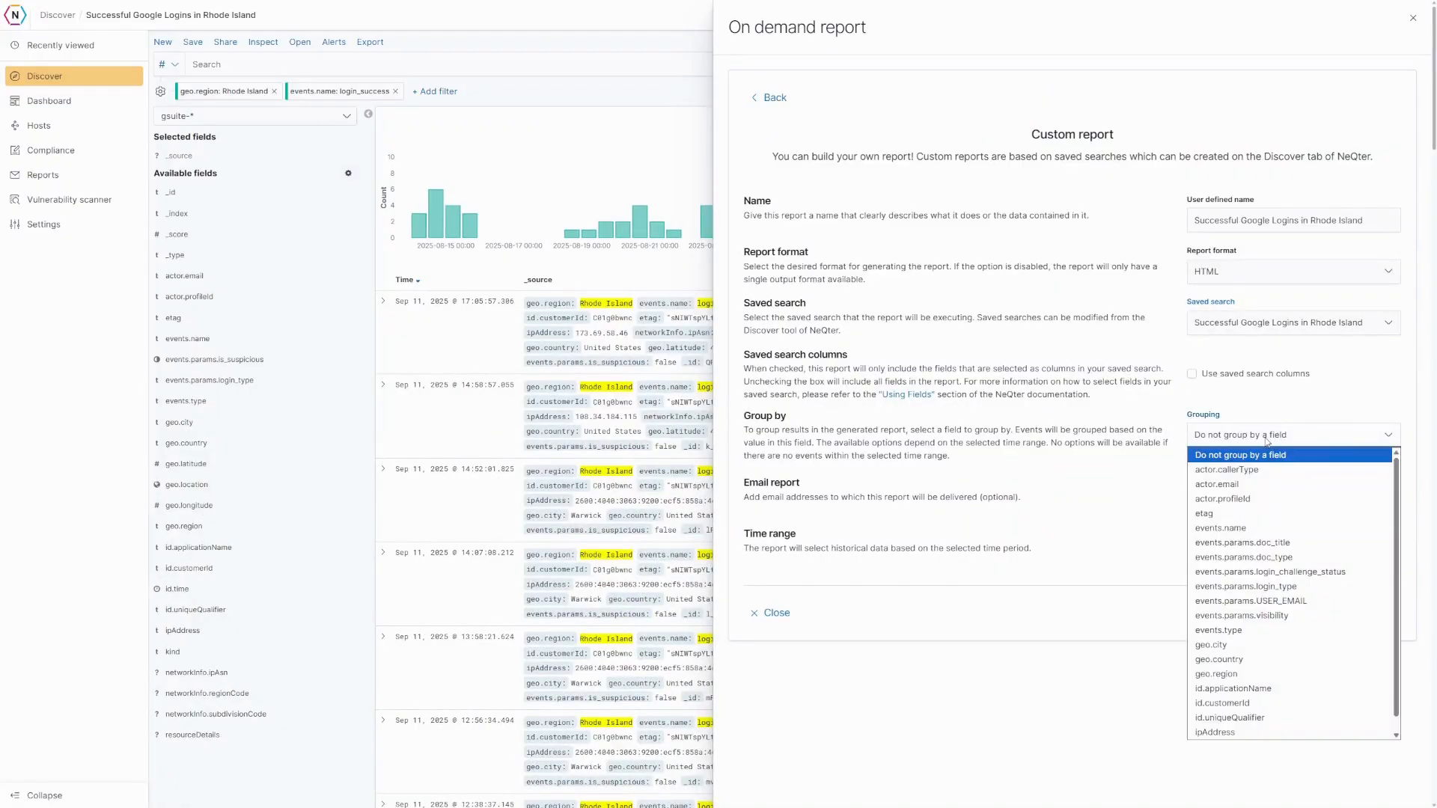
click(1241, 485)
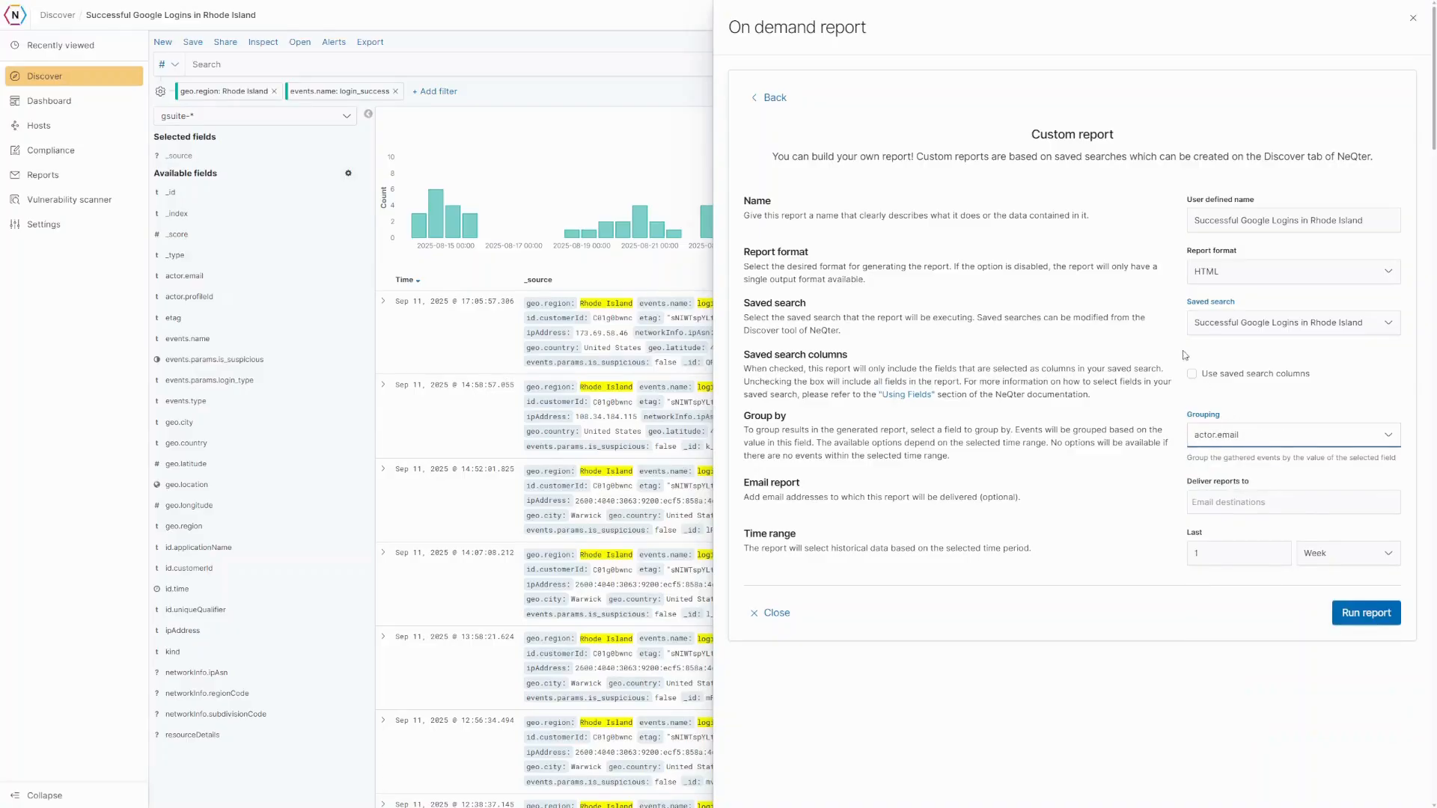
click(1366, 615)
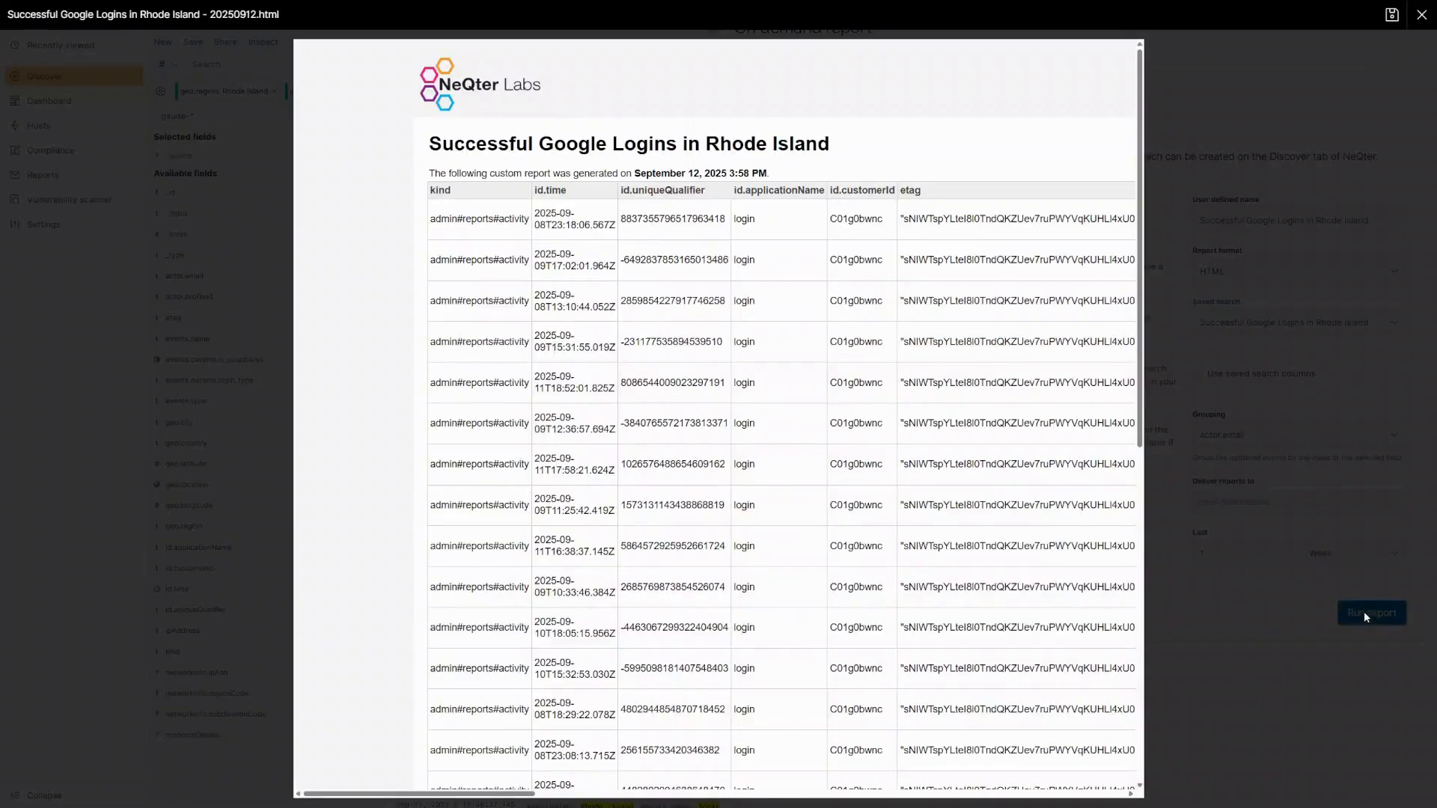
scroll(629, 670, down, 4)
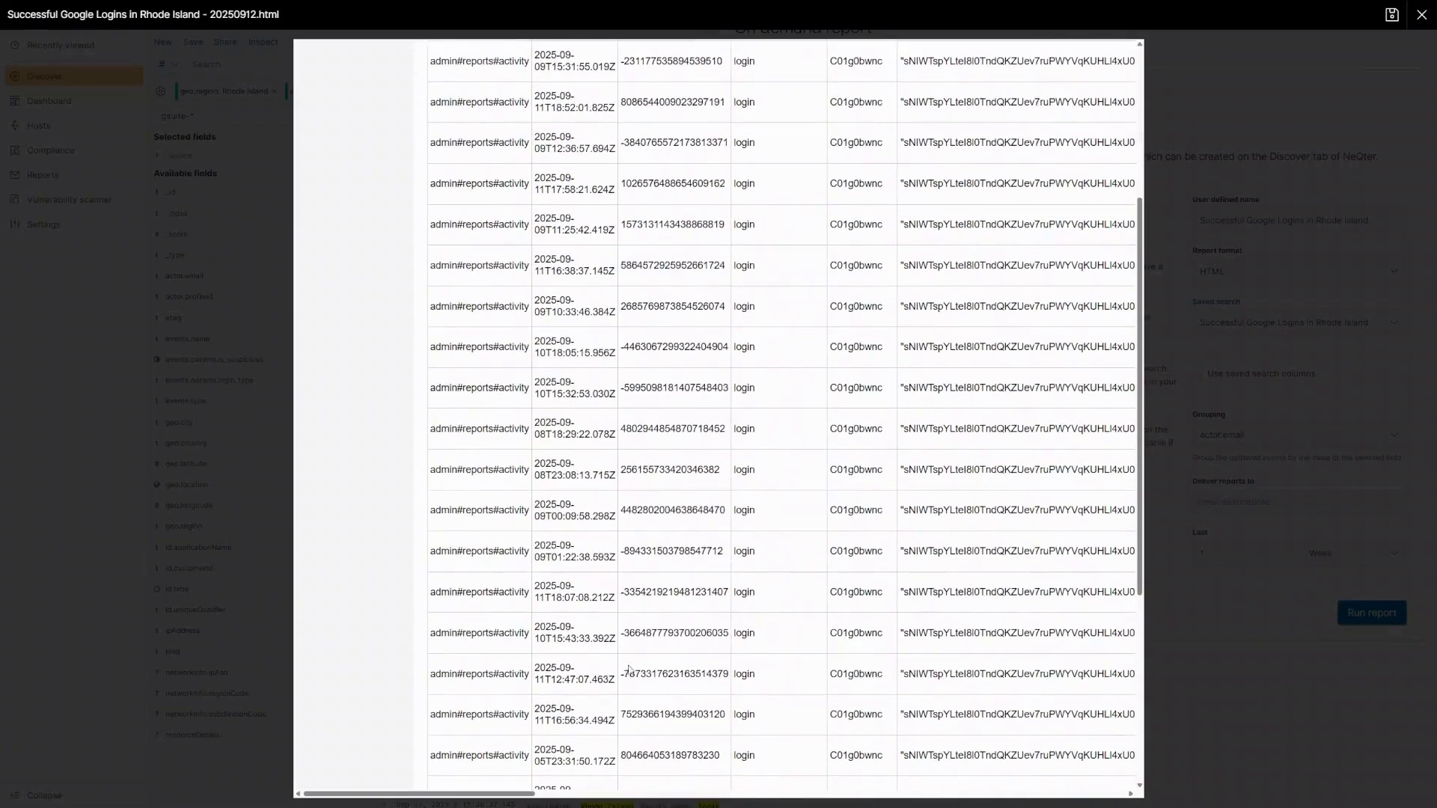
drag(471, 795, 575, 772)
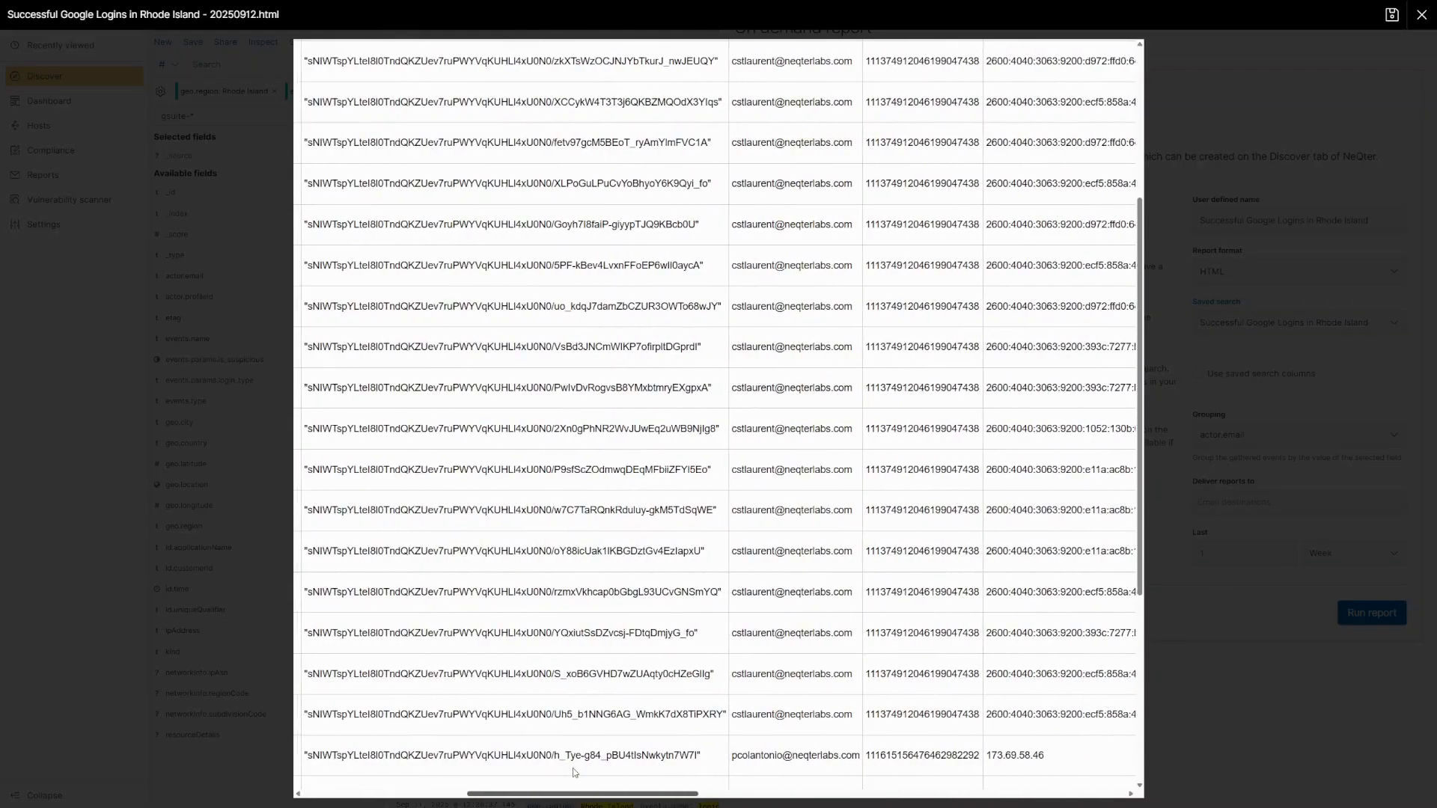
click(1251, 416)
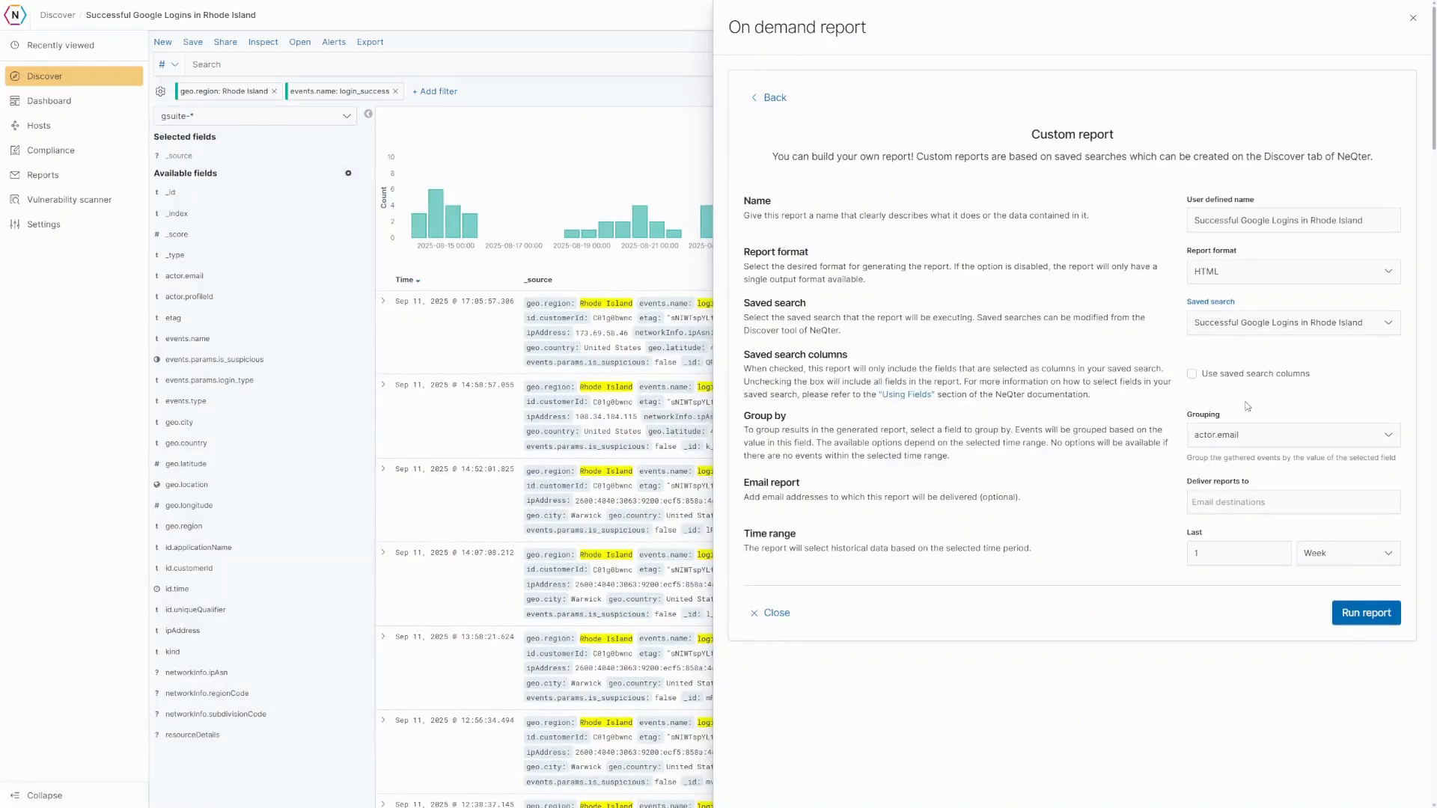
- Export the report in XLSX format and save the file to Documents
click(1248, 284)
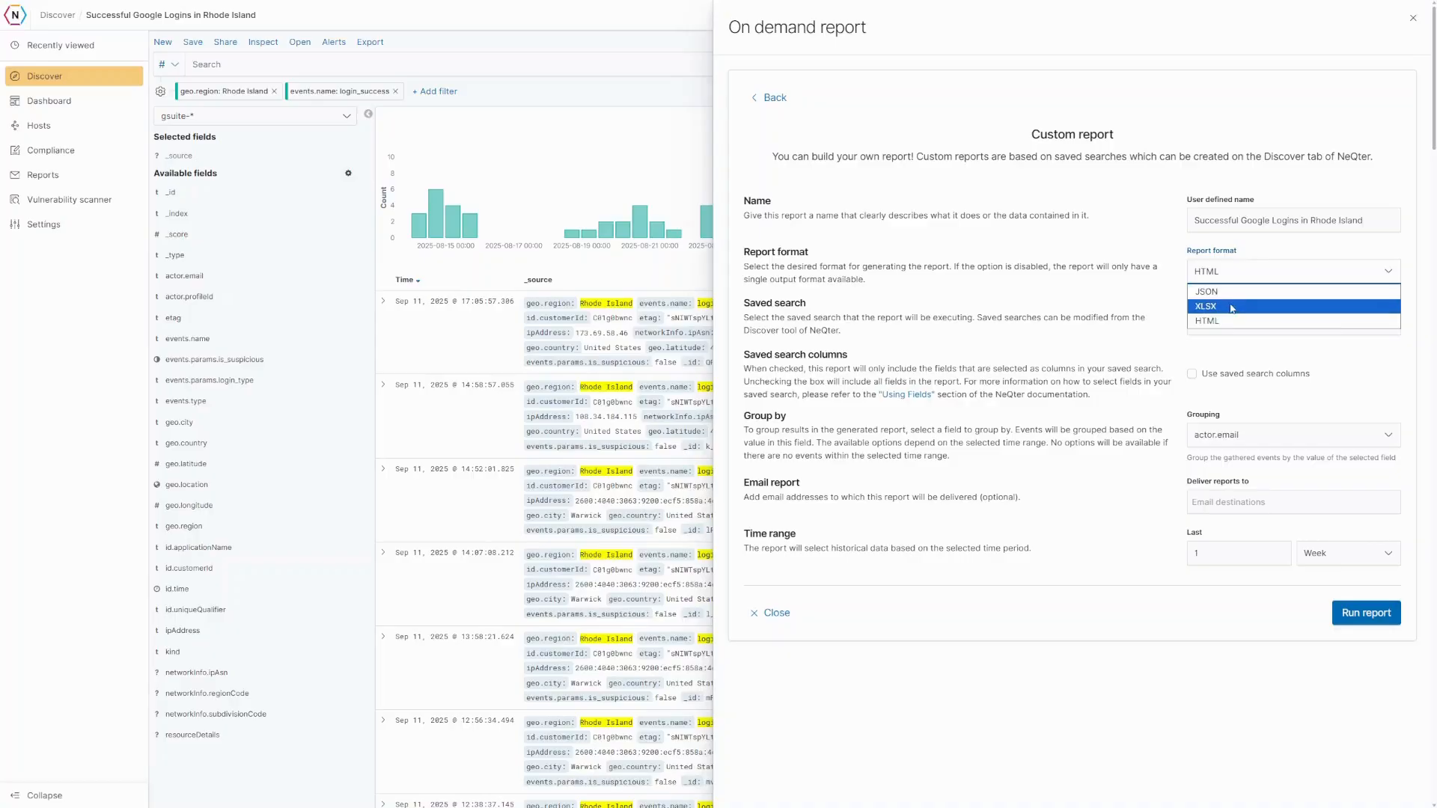
click(1242, 302)
click(1372, 611)
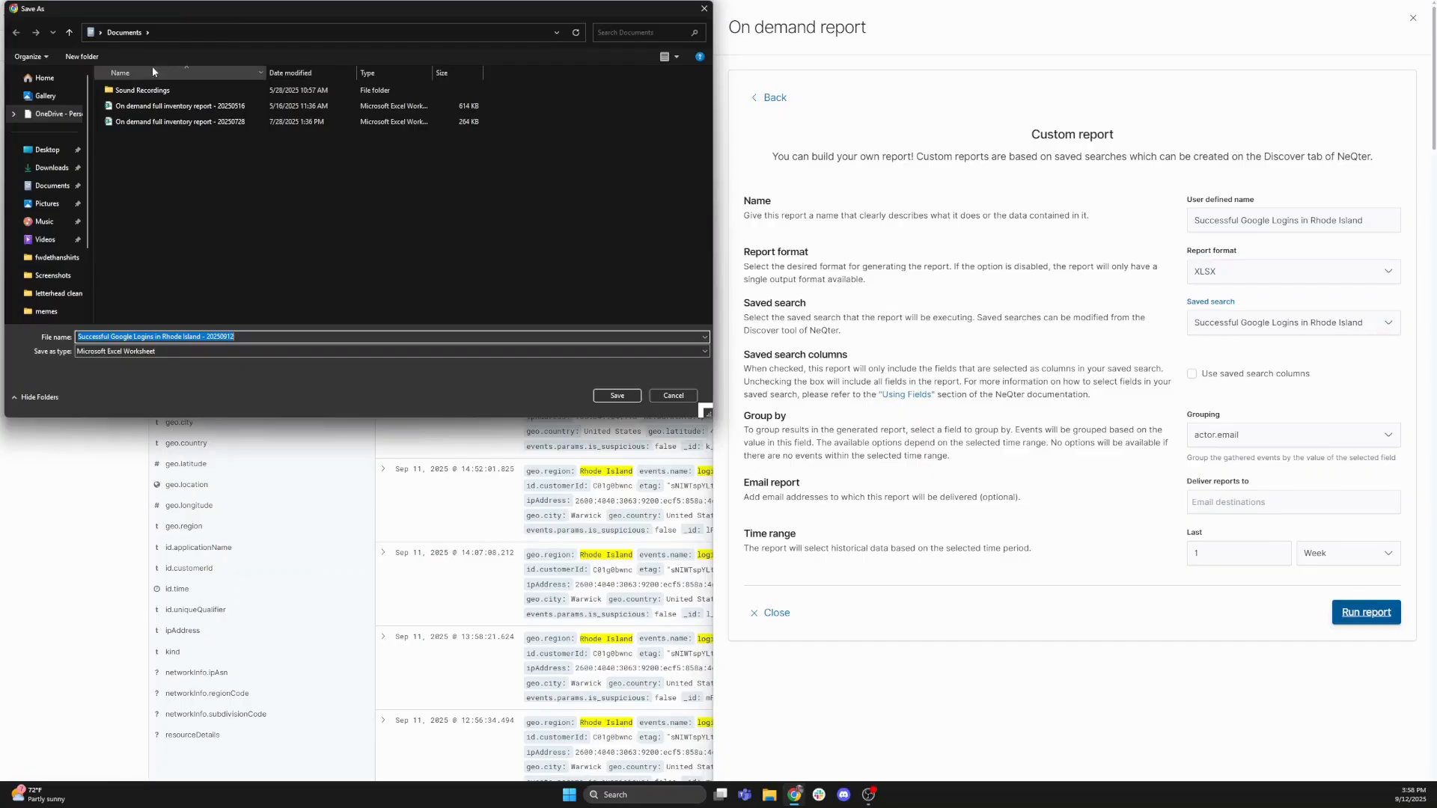
click(625, 395)
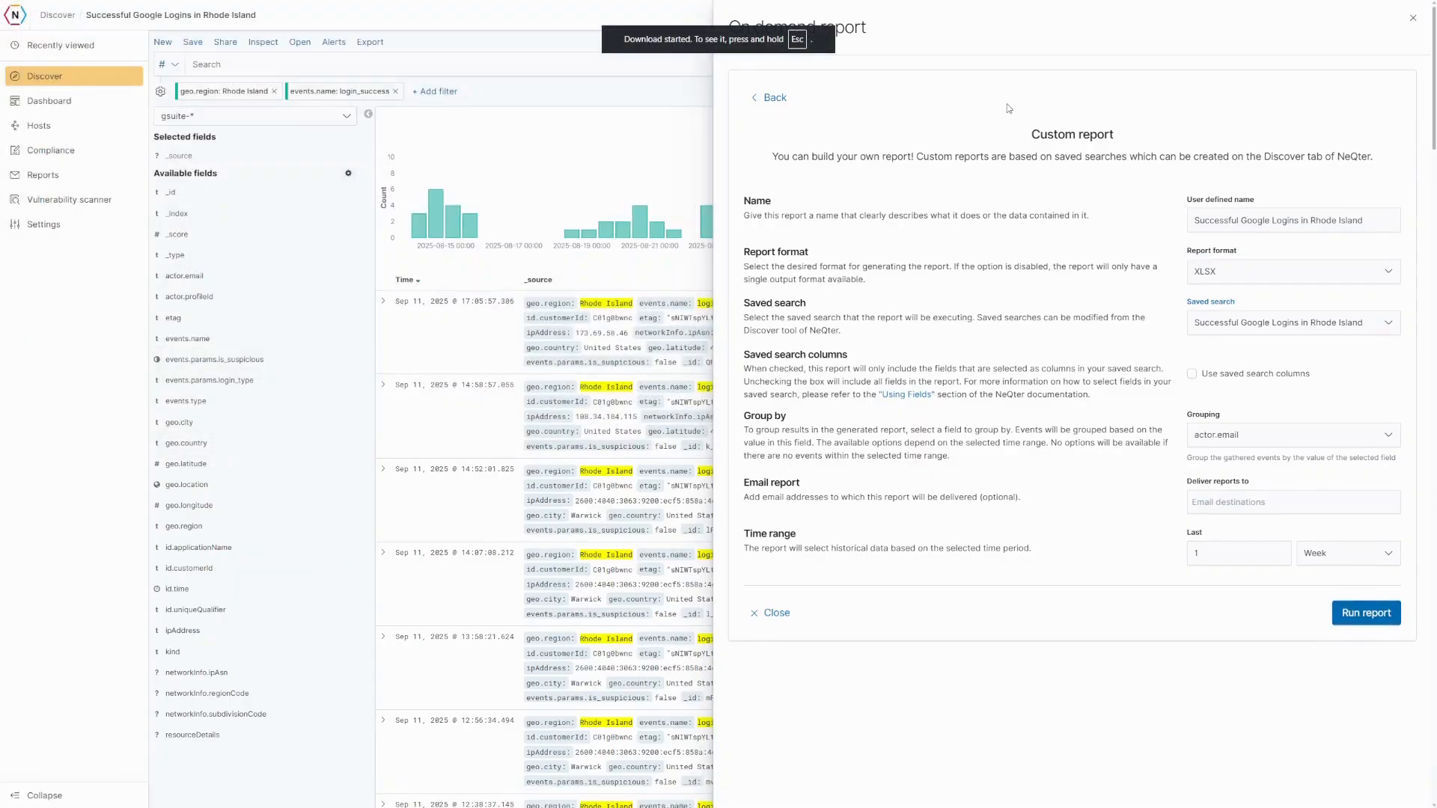
- Exit full screen and open 'Successful Google Logins in Rhode Island - 20250912.xlsx' in Excel
key(Escape)
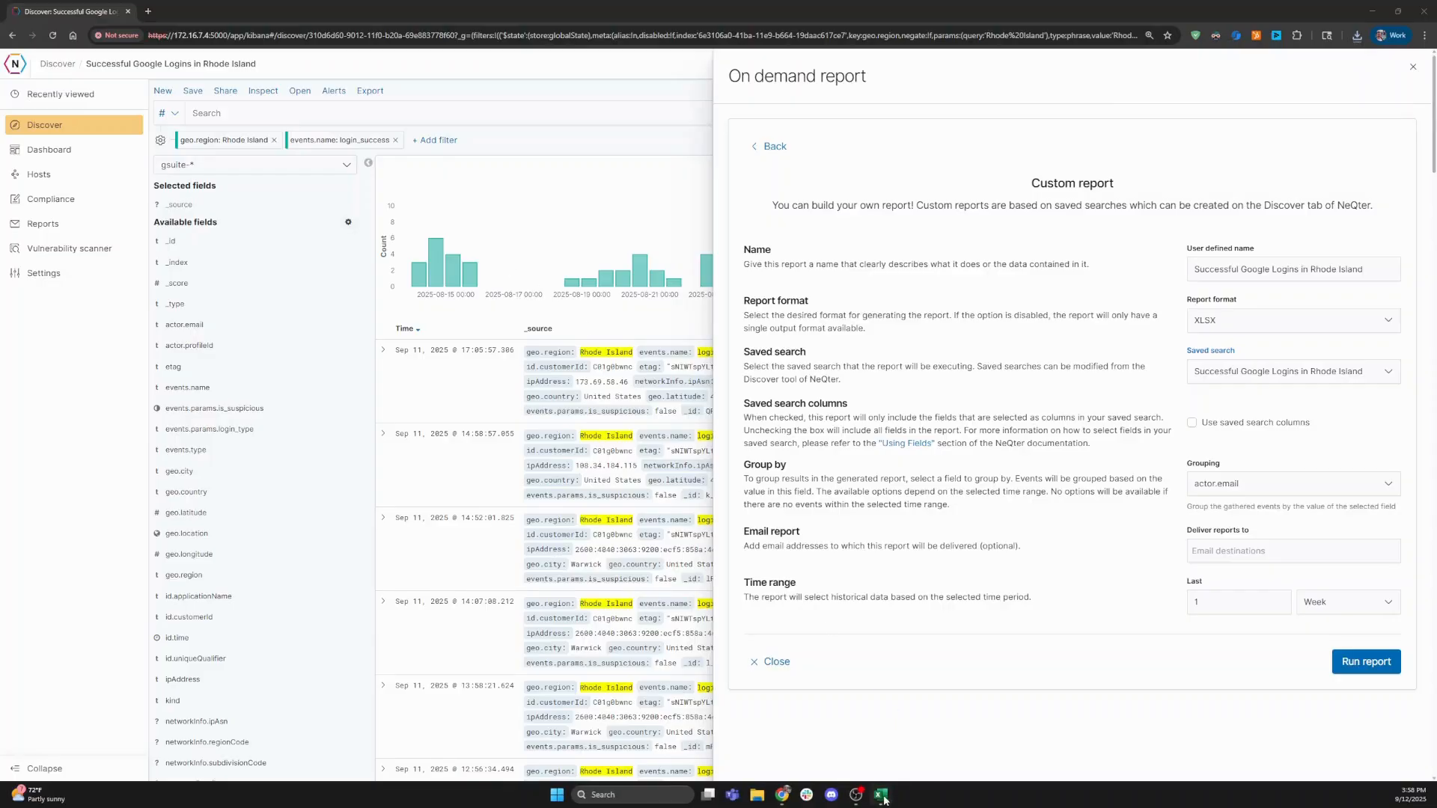
click(884, 800)
drag(92, 397, 779, 531)
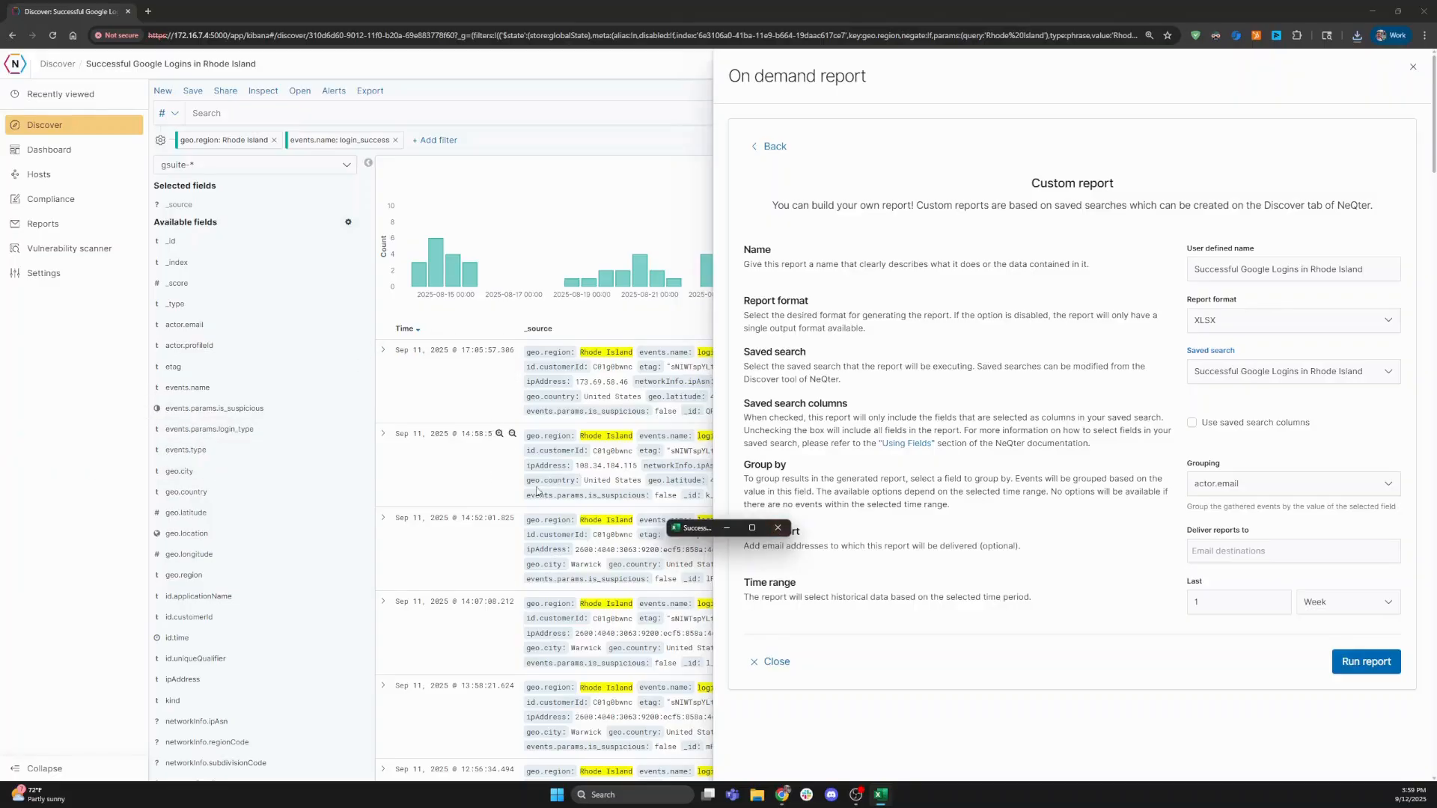
- Maximize Excel, browse the second through fourth users' login sheets, then minimize Excel
click(752, 528)
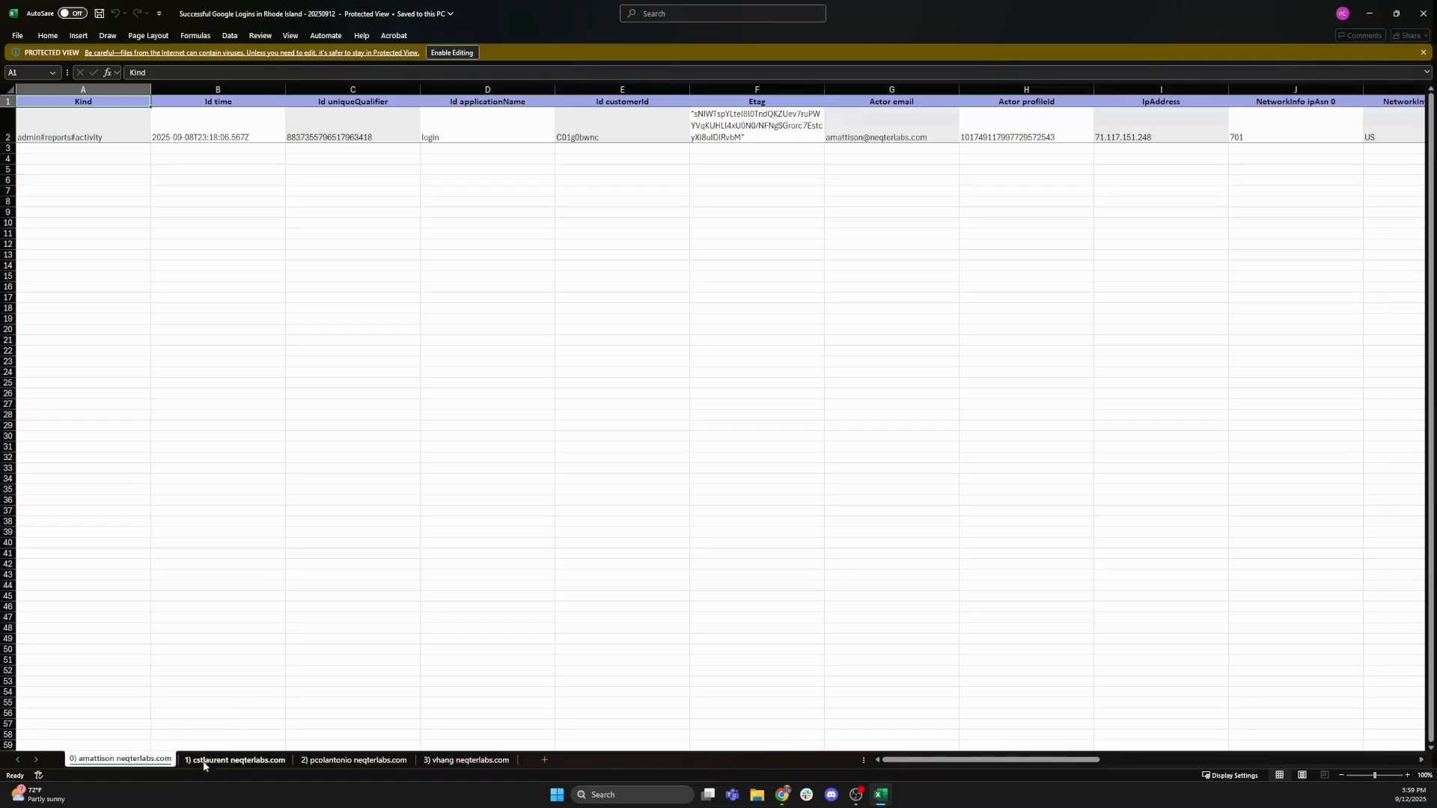
click(227, 761)
click(326, 761)
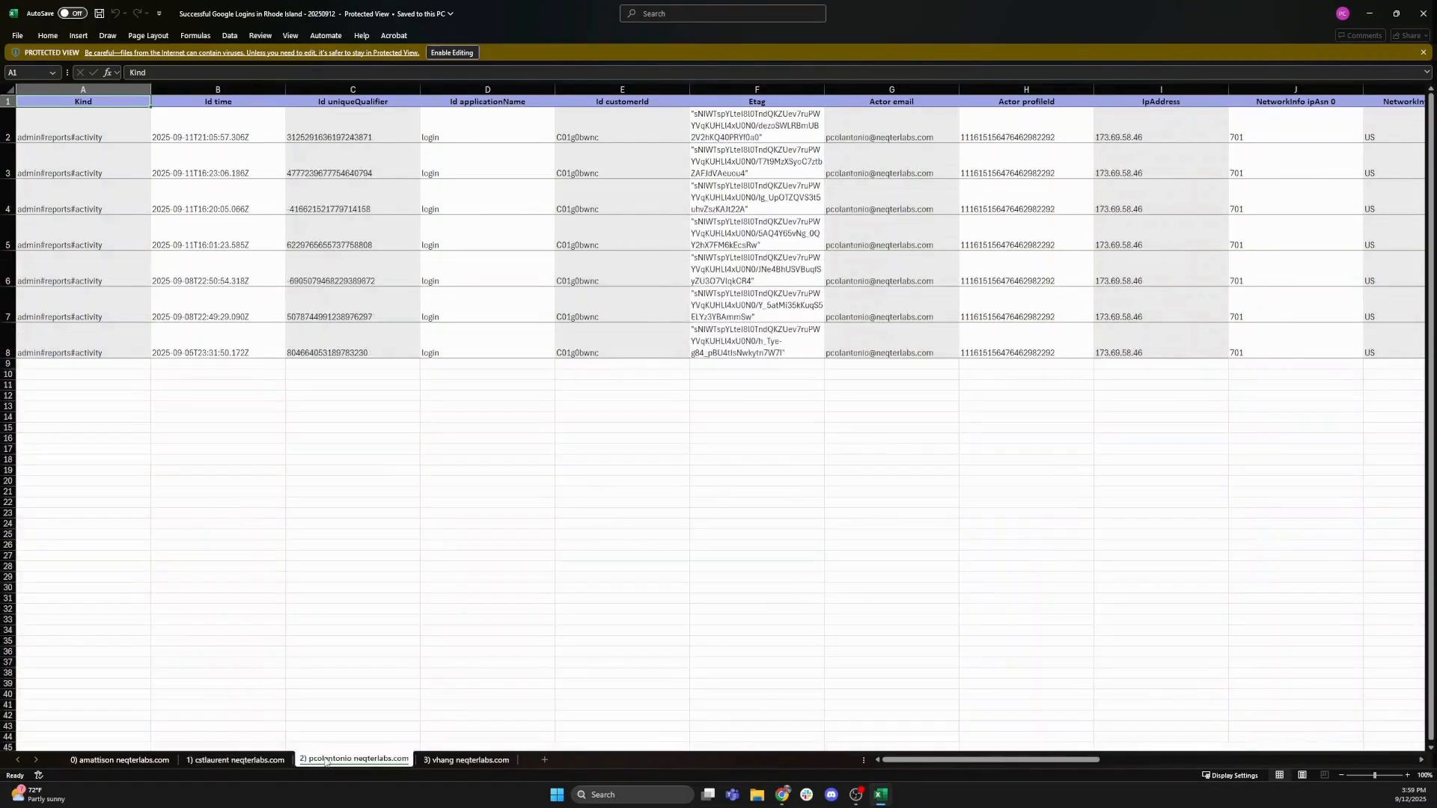
click(442, 761)
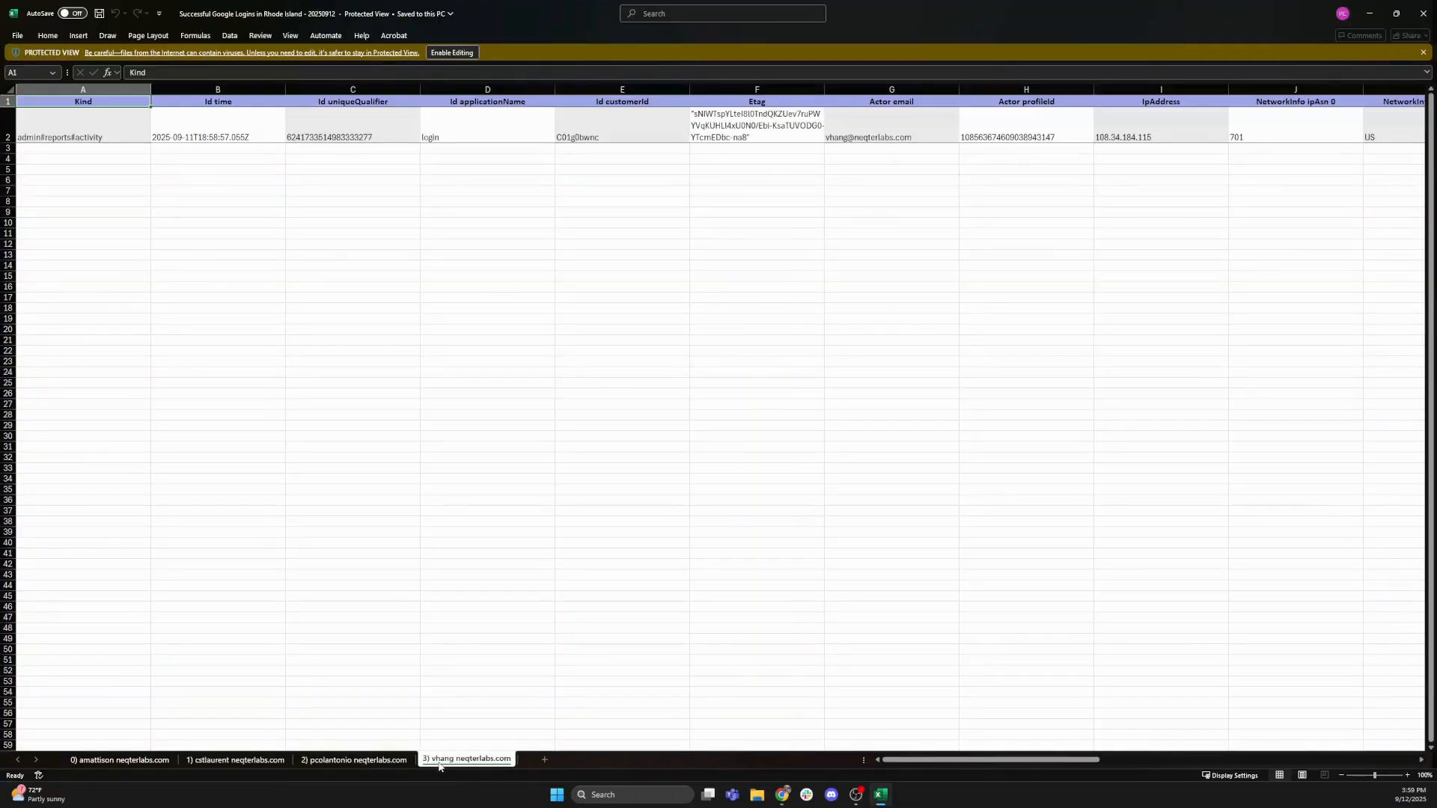
click(1370, 13)
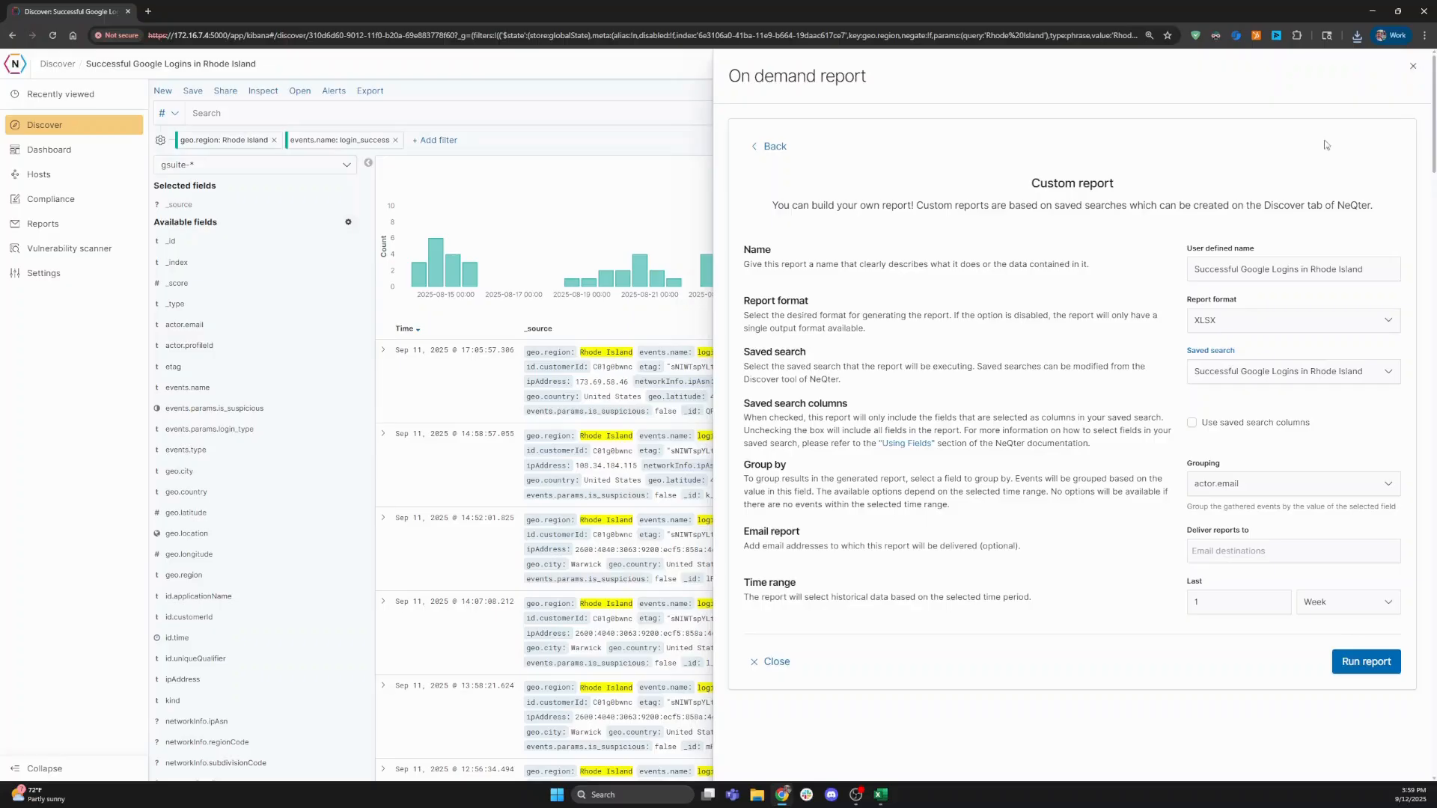
- Close the report panel and add events.name as a column from the first event's details
click(775, 662)
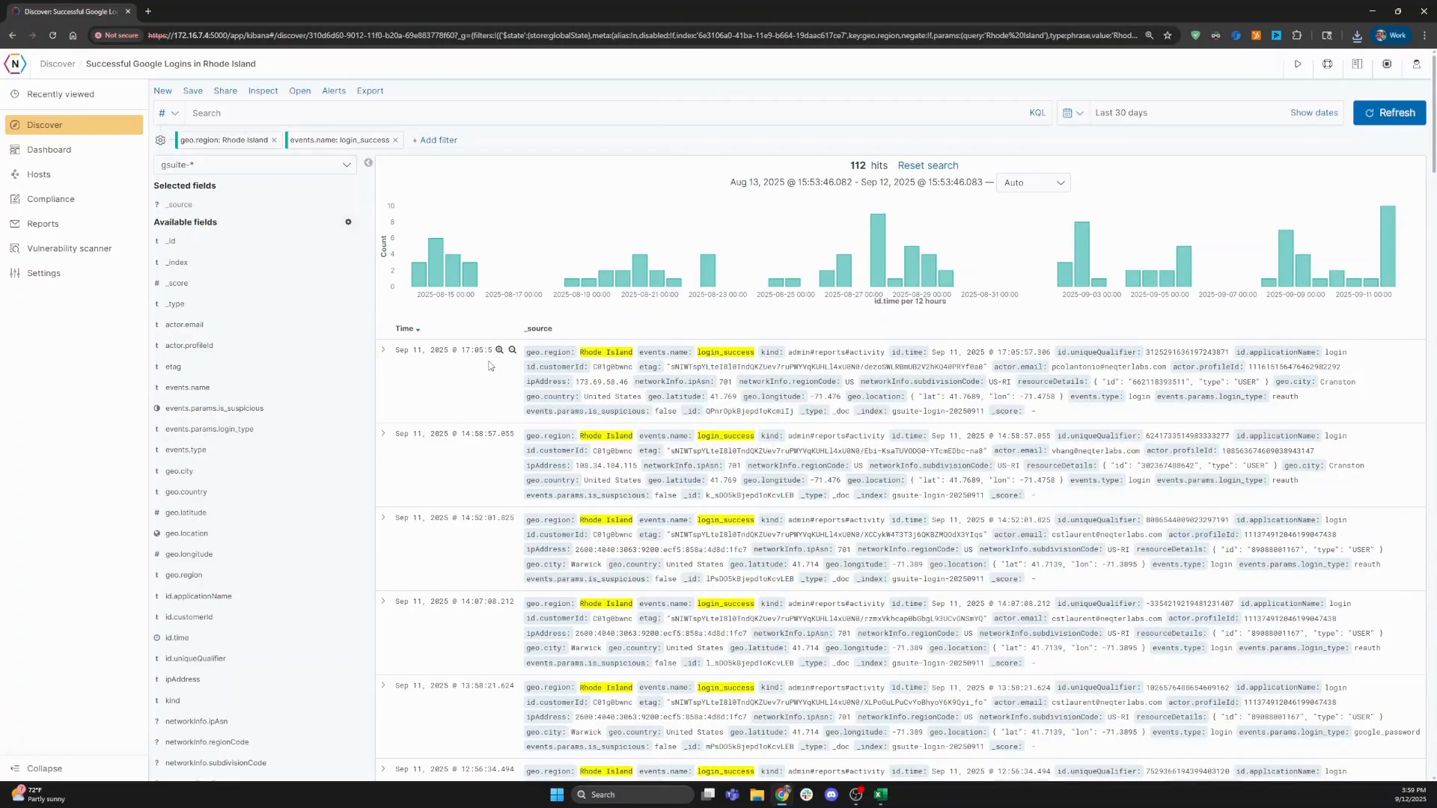
click(383, 352)
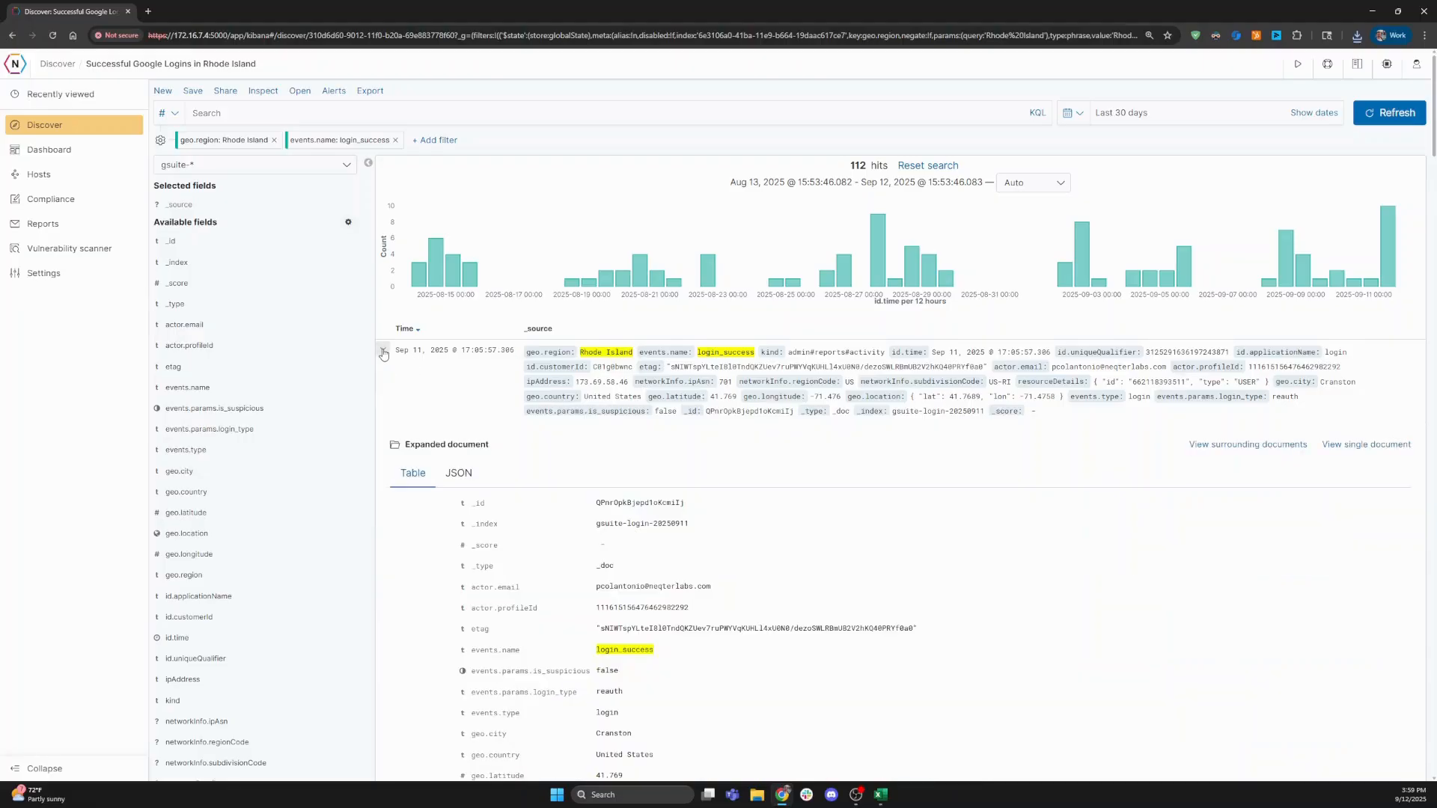
scroll(431, 526, down, 2)
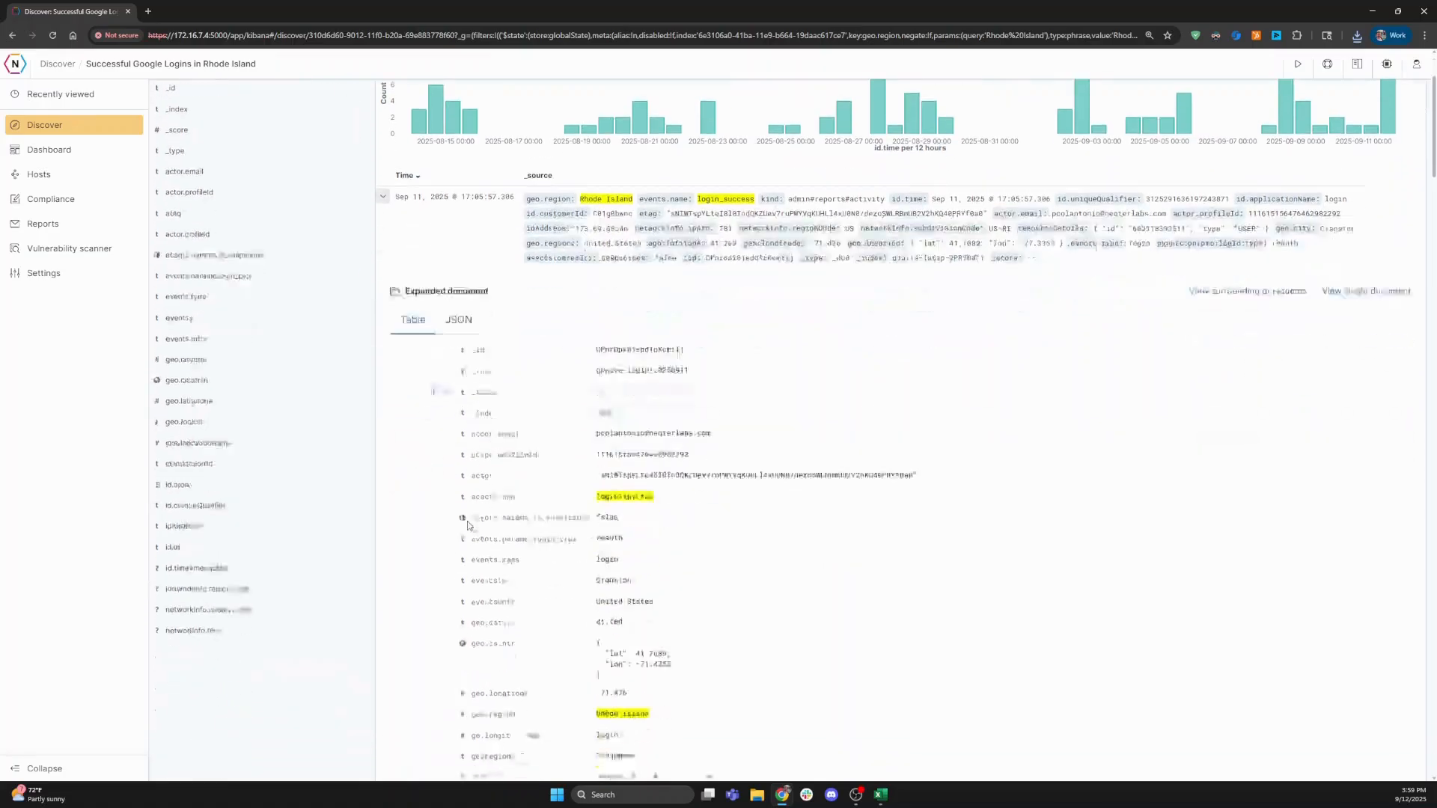
scroll(292, 321, up, 2)
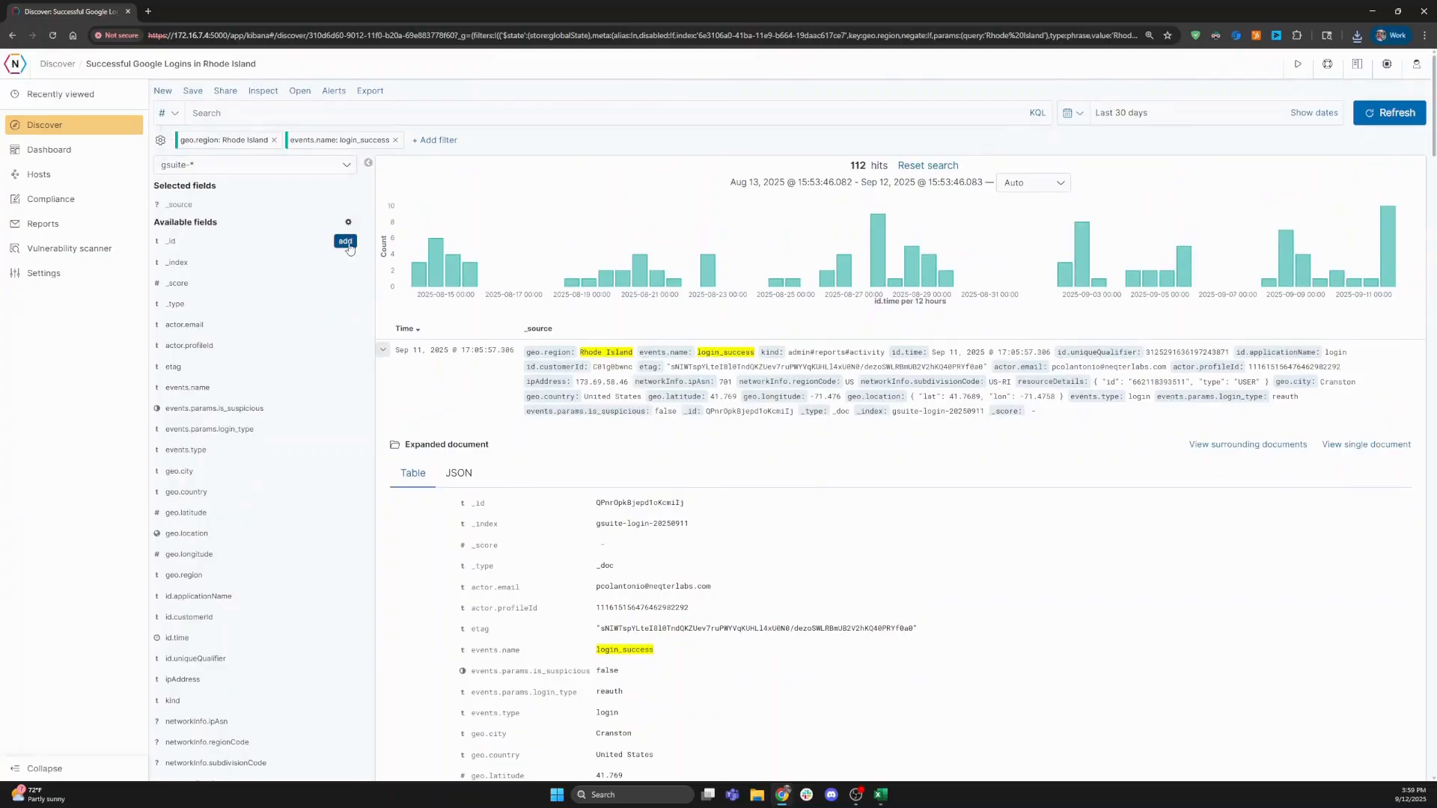
click(345, 388)
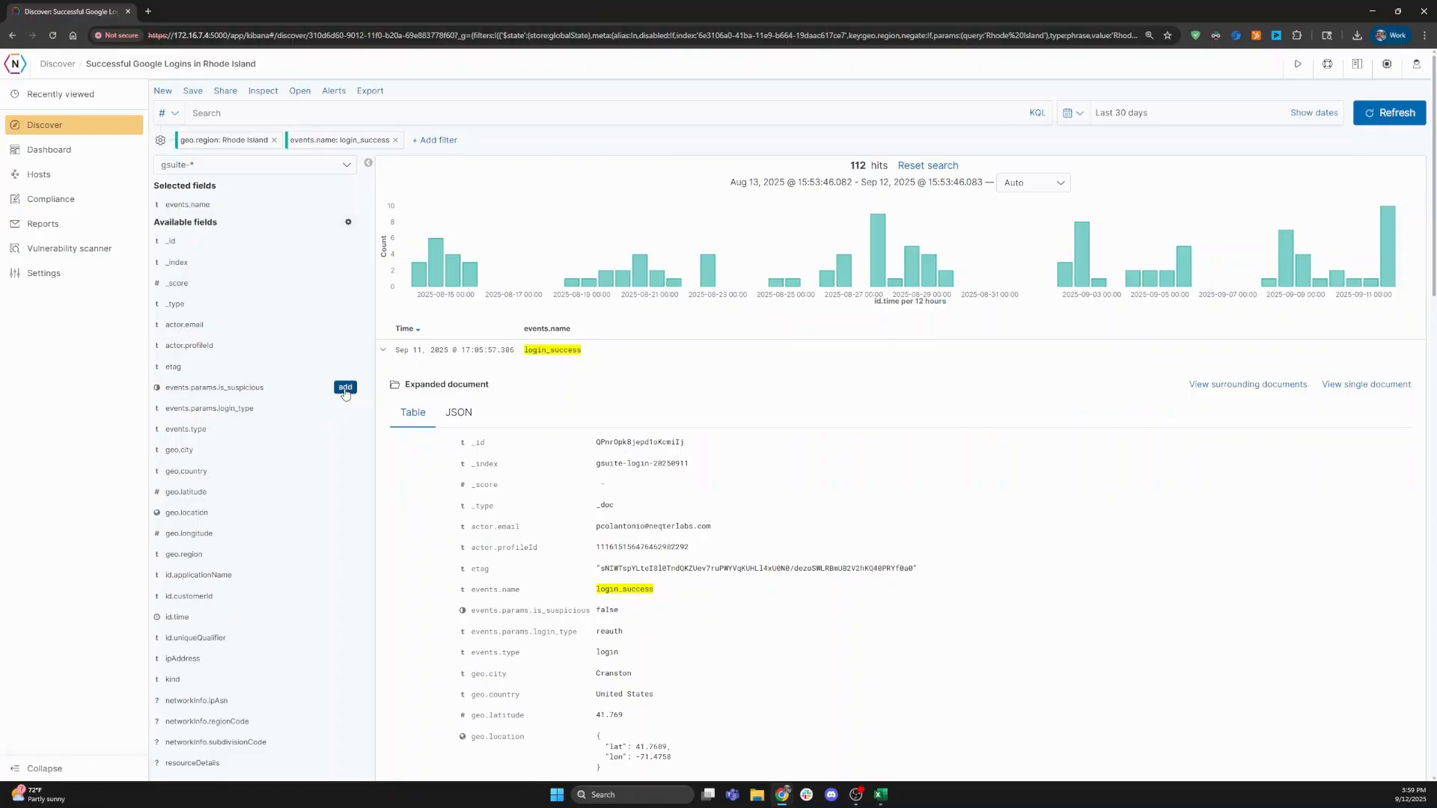
click(383, 350)
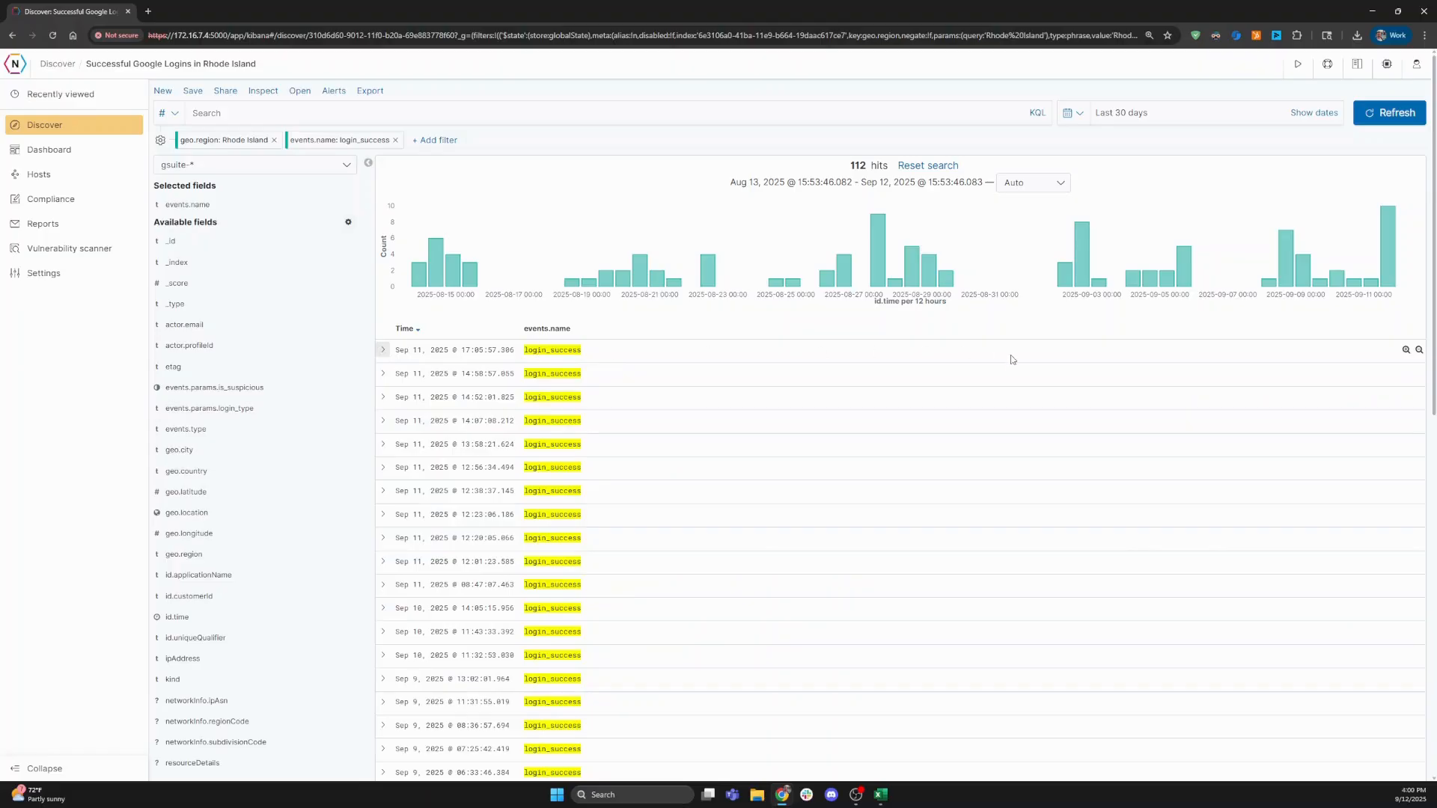
- Add actor.email and ipAddress as results columns from the first login event's details
click(383, 350)
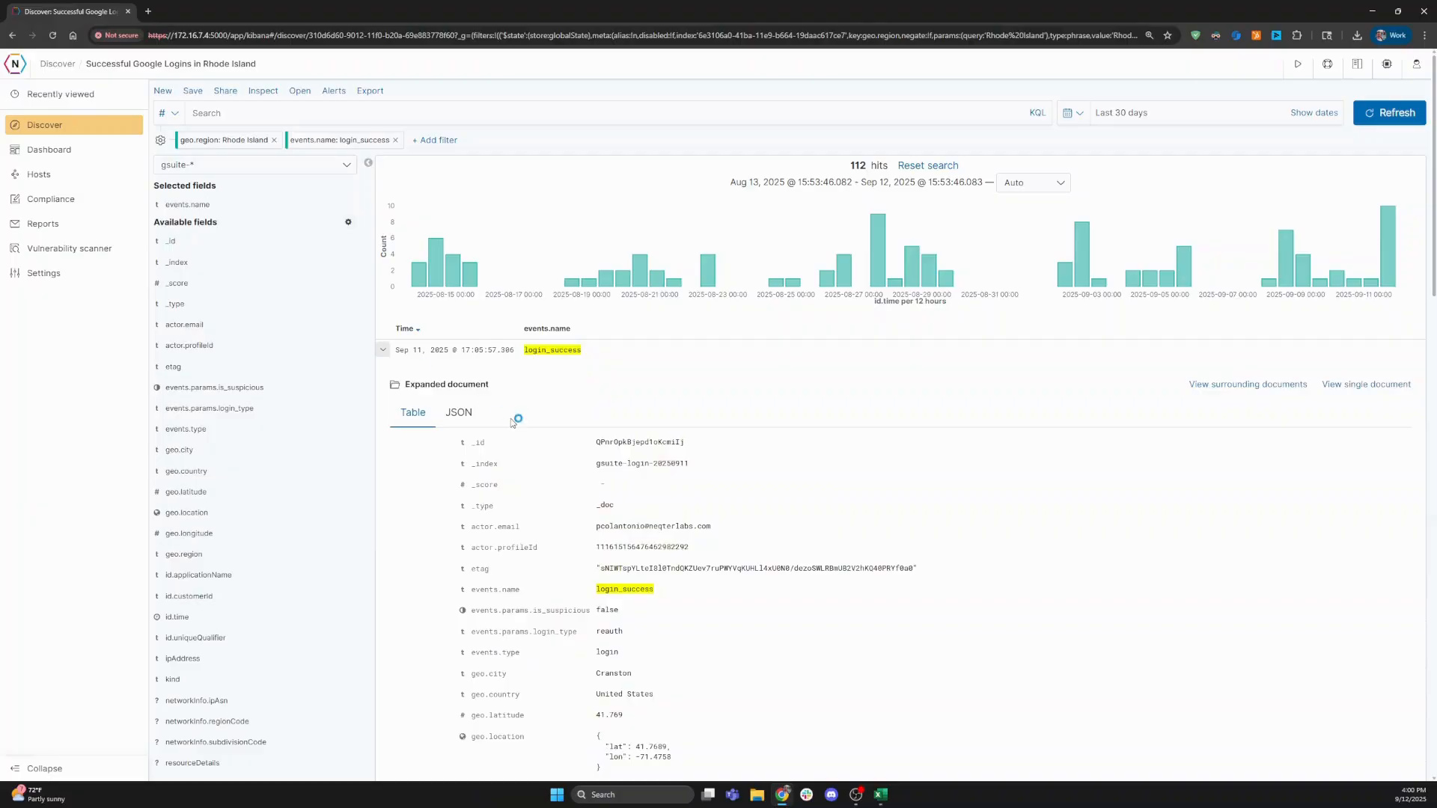
scroll(449, 487, down, 3)
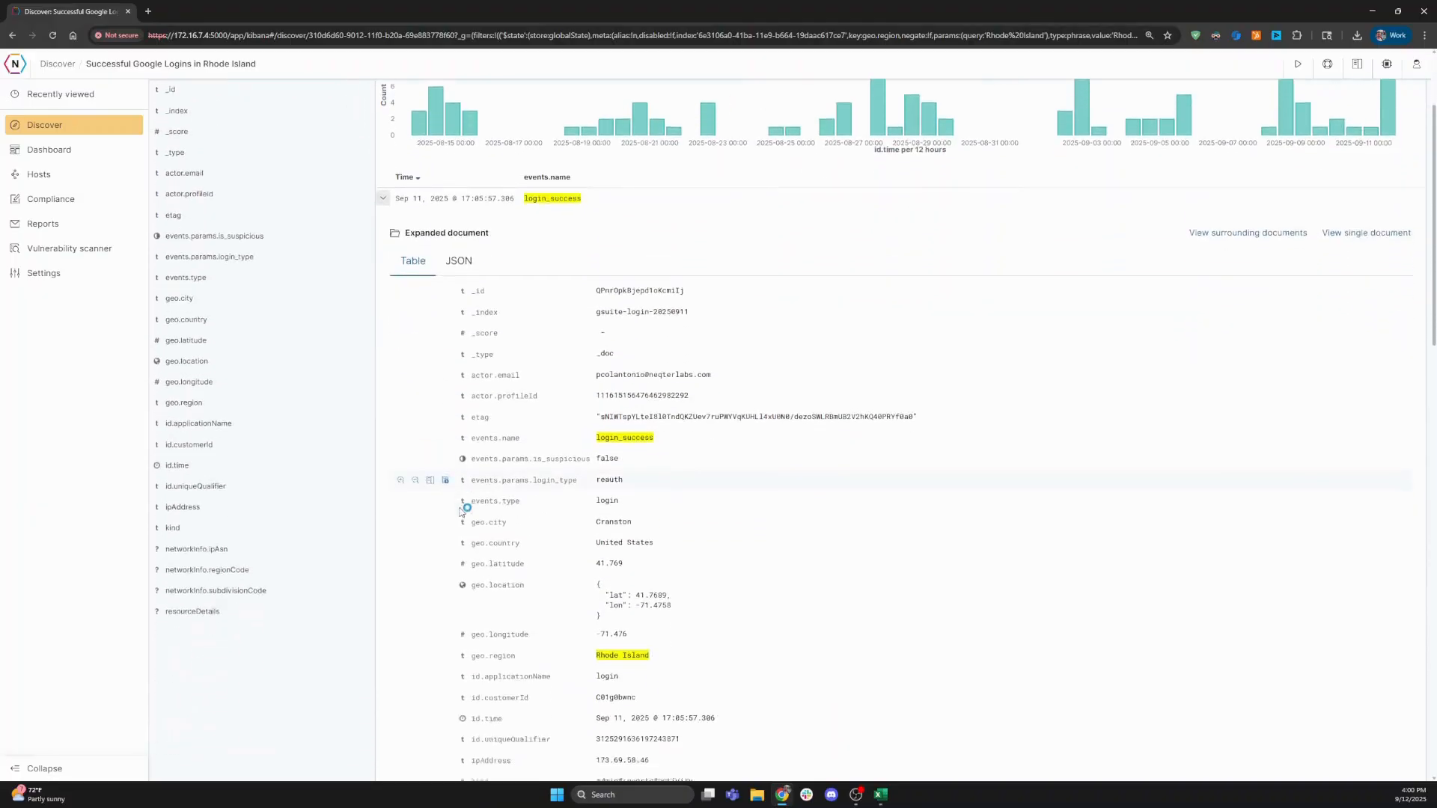
scroll(439, 419, down, 1)
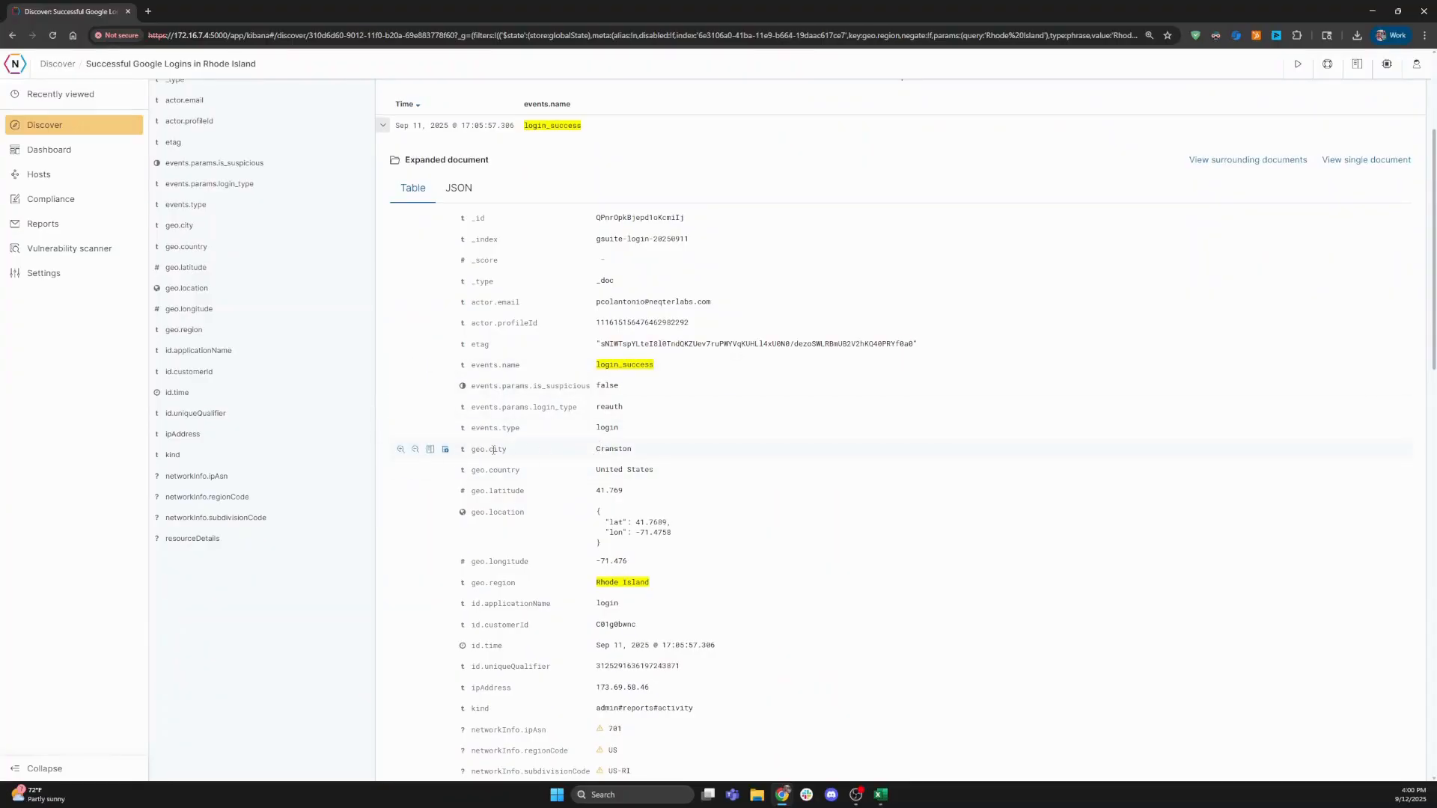
scroll(599, 464, down, 3)
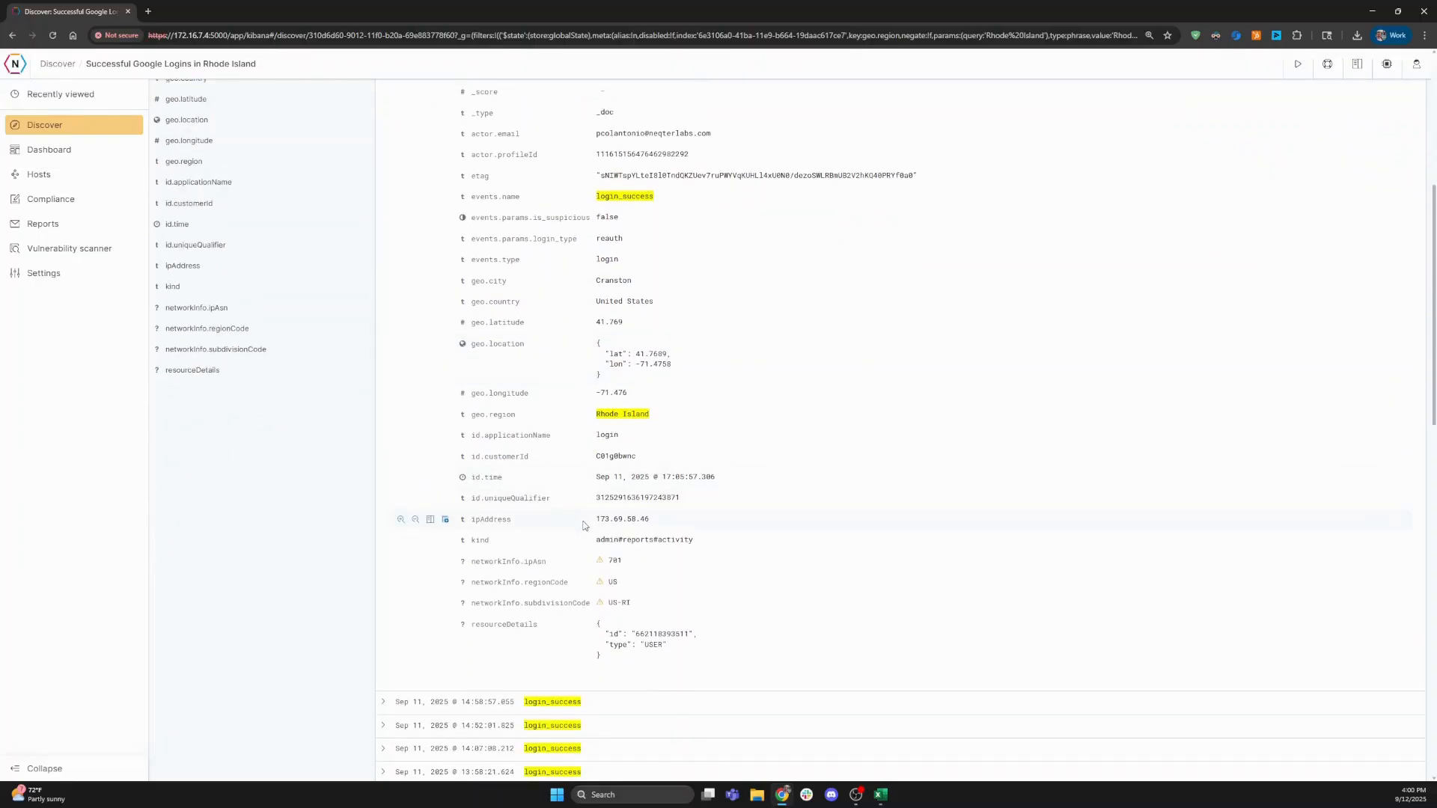
scroll(568, 539, up, 1)
scroll(569, 539, up, 3)
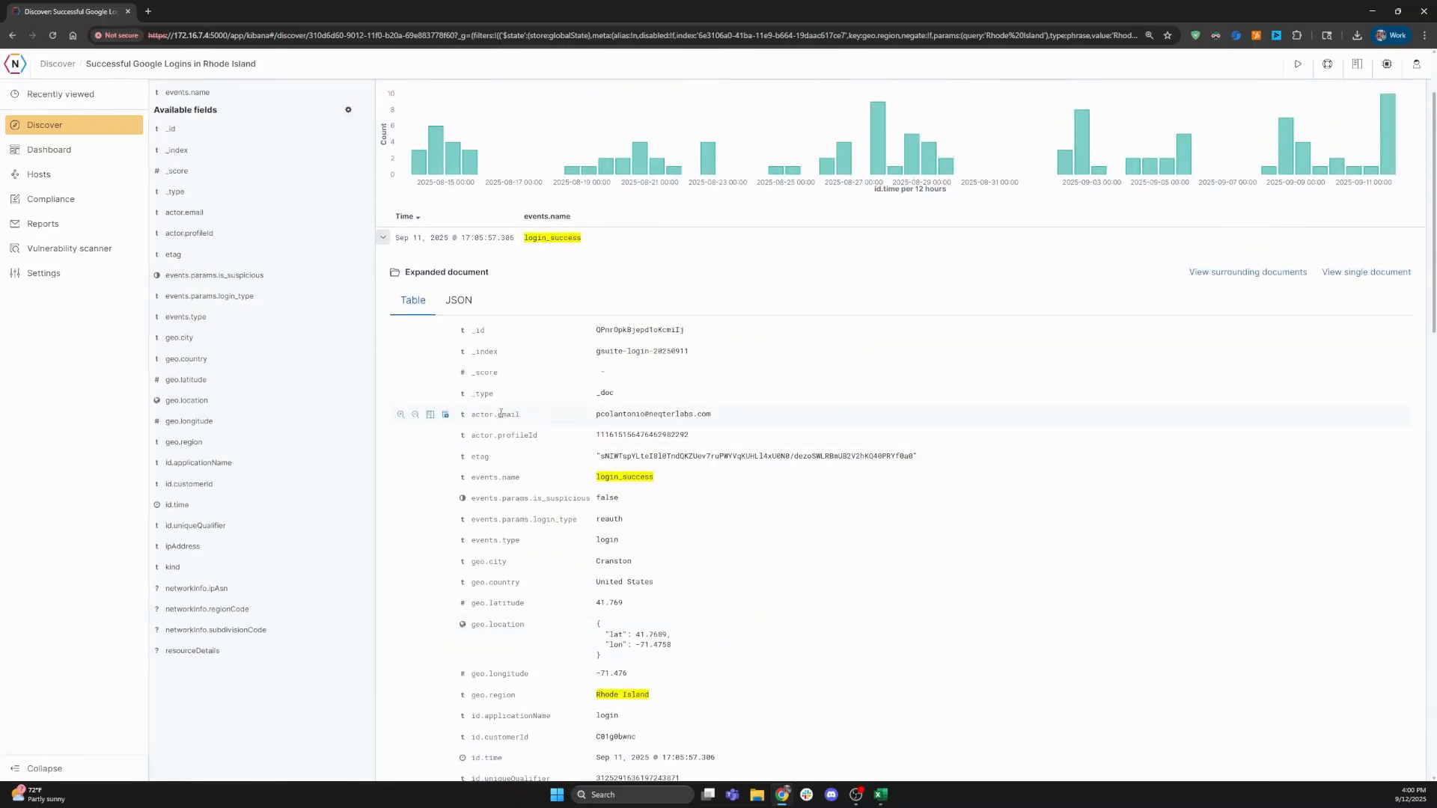
click(446, 414)
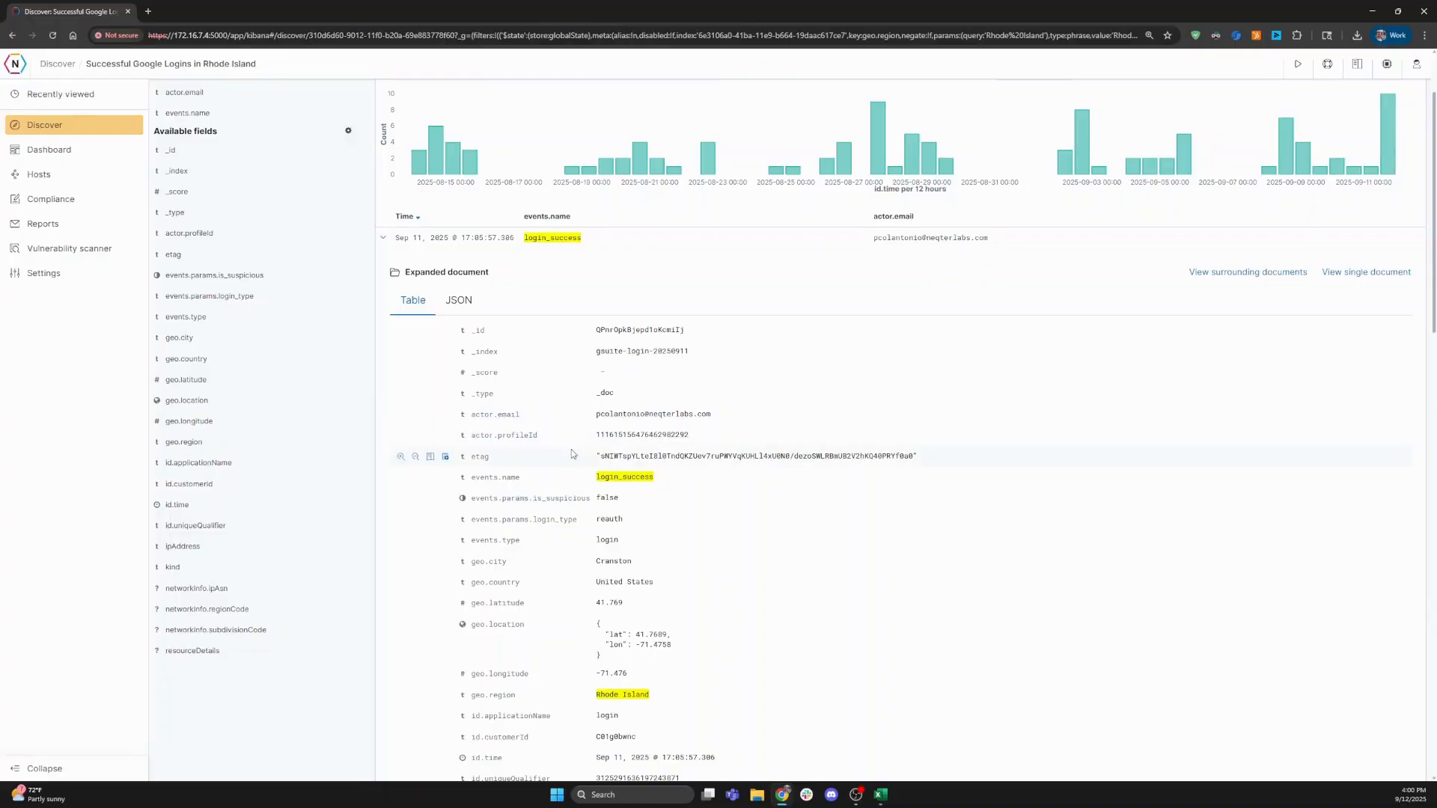
scroll(570, 454, down, 2)
scroll(569, 451, down, 2)
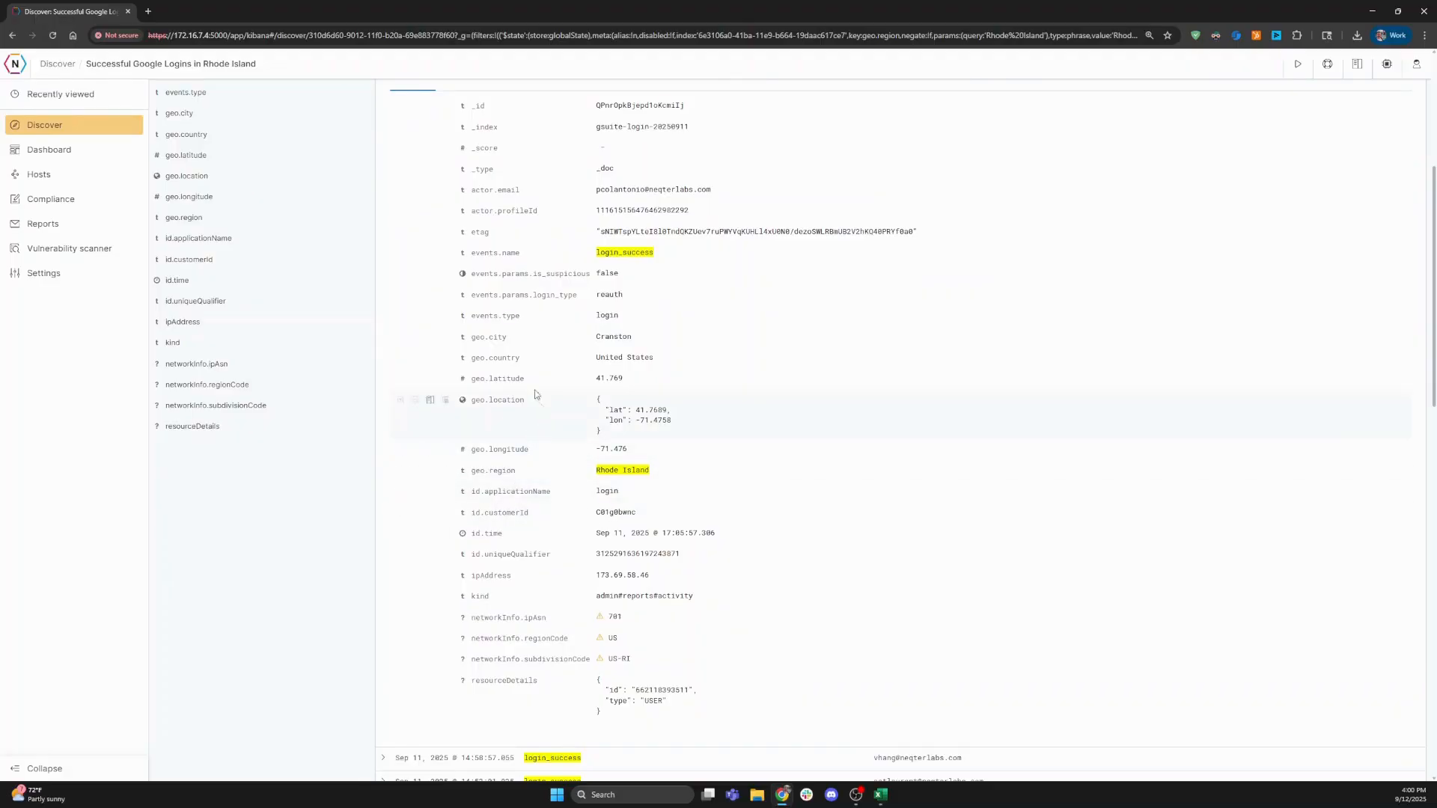
scroll(524, 341, up, 3)
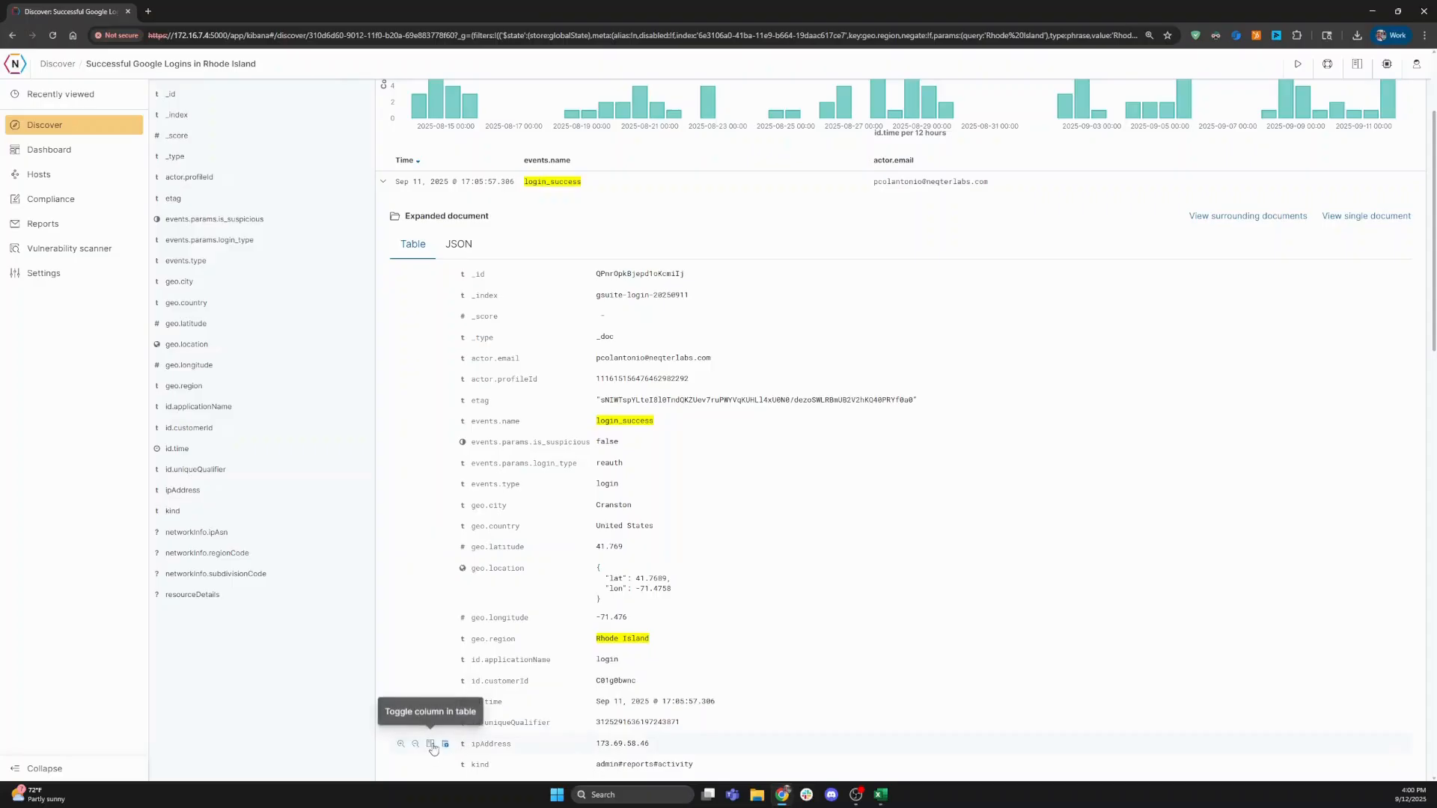
click(431, 743)
click(385, 182)
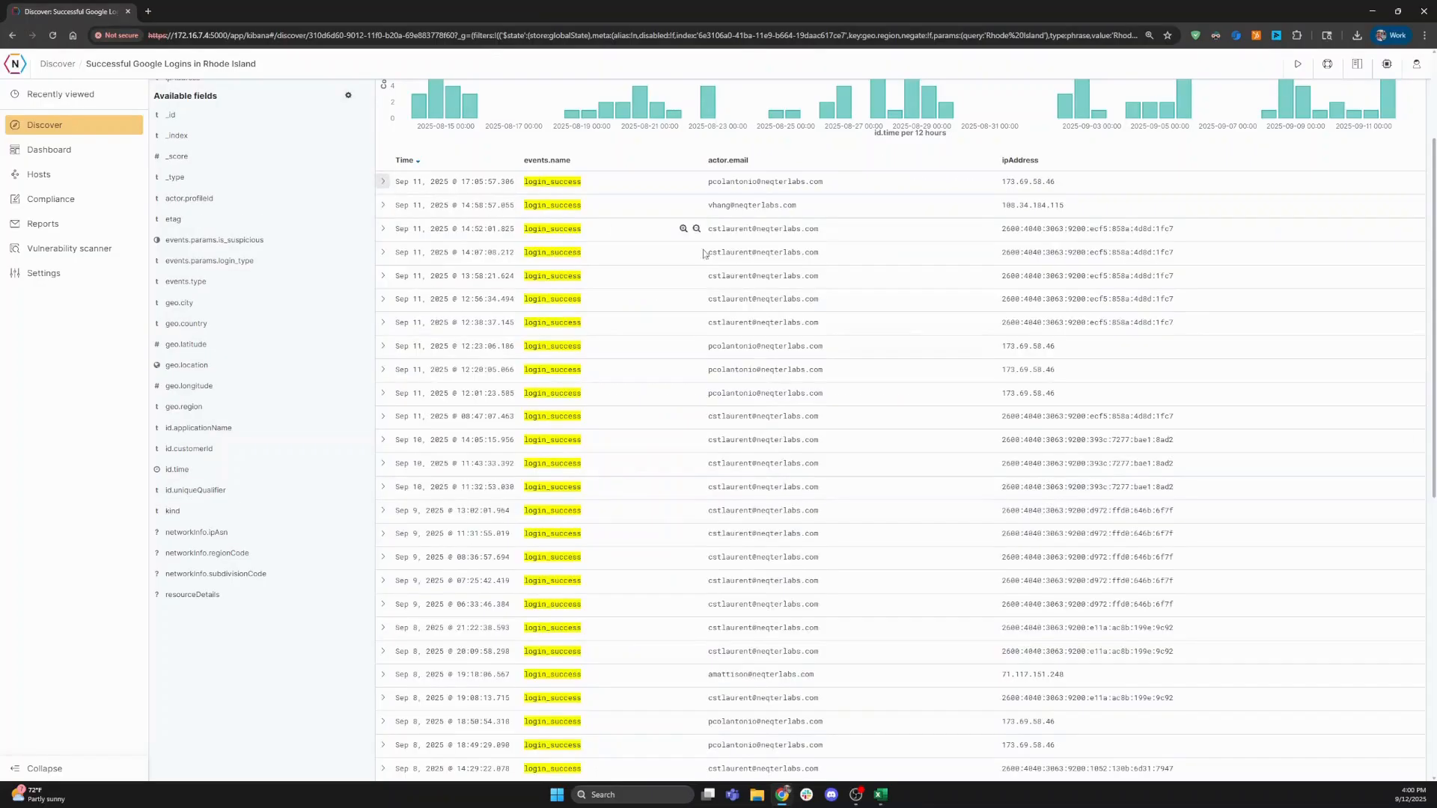
scroll(764, 268, up, 3)
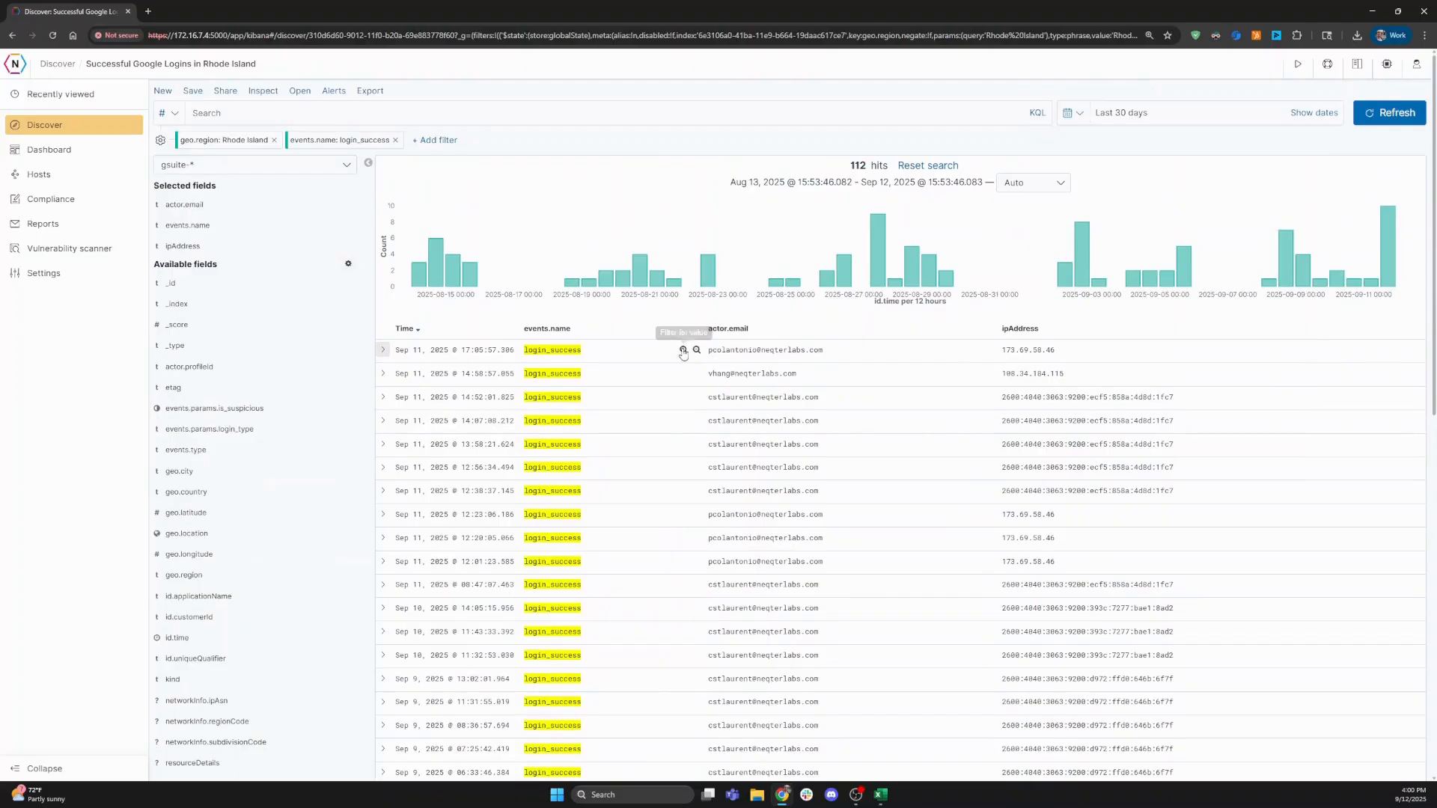
- Set the on-demand report to HTML format, limited to the saved search columns
click(1299, 64)
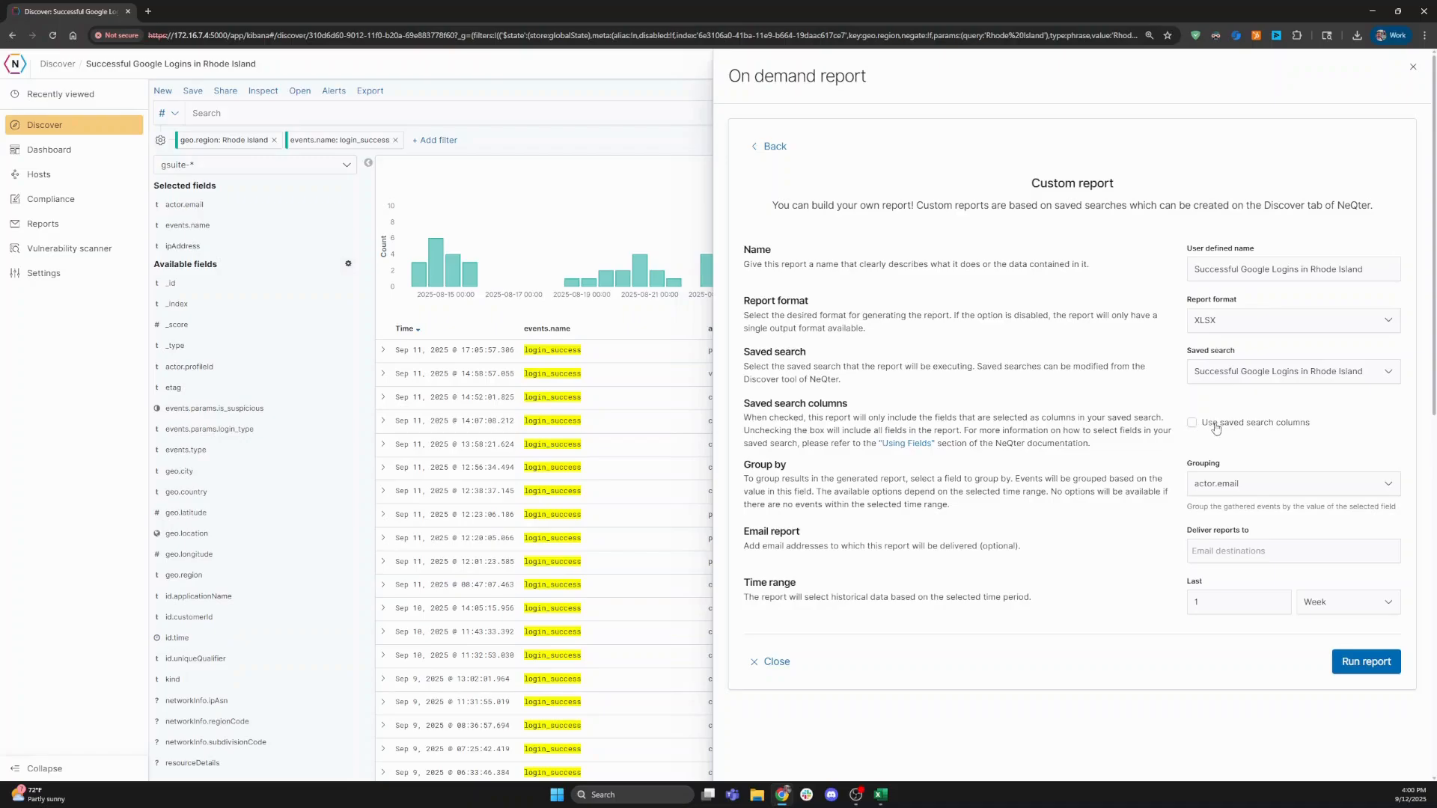
click(1192, 424)
click(1255, 320)
click(1226, 369)
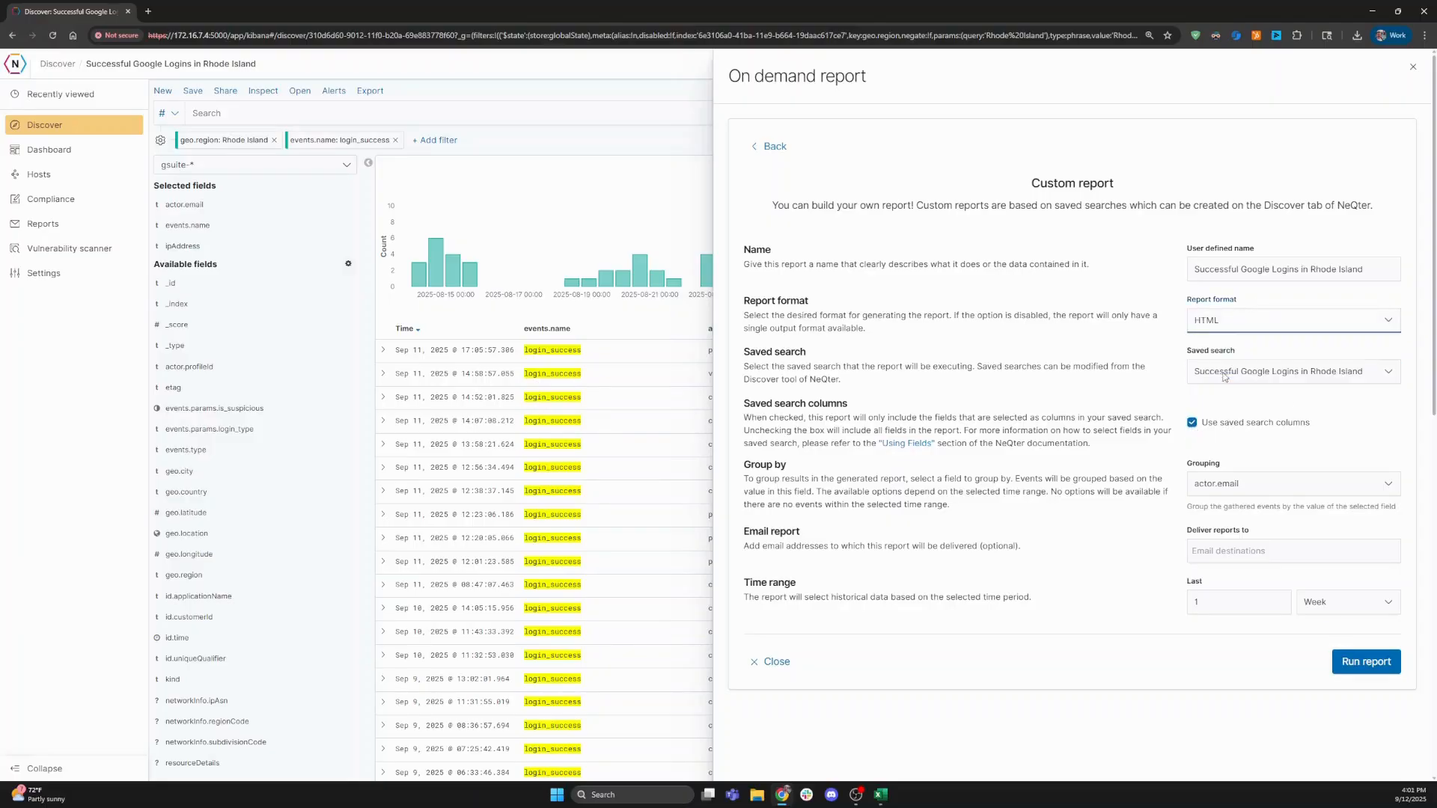
- Run and review the report, close it, and begin saving the Rhode Island logins search
click(1364, 661)
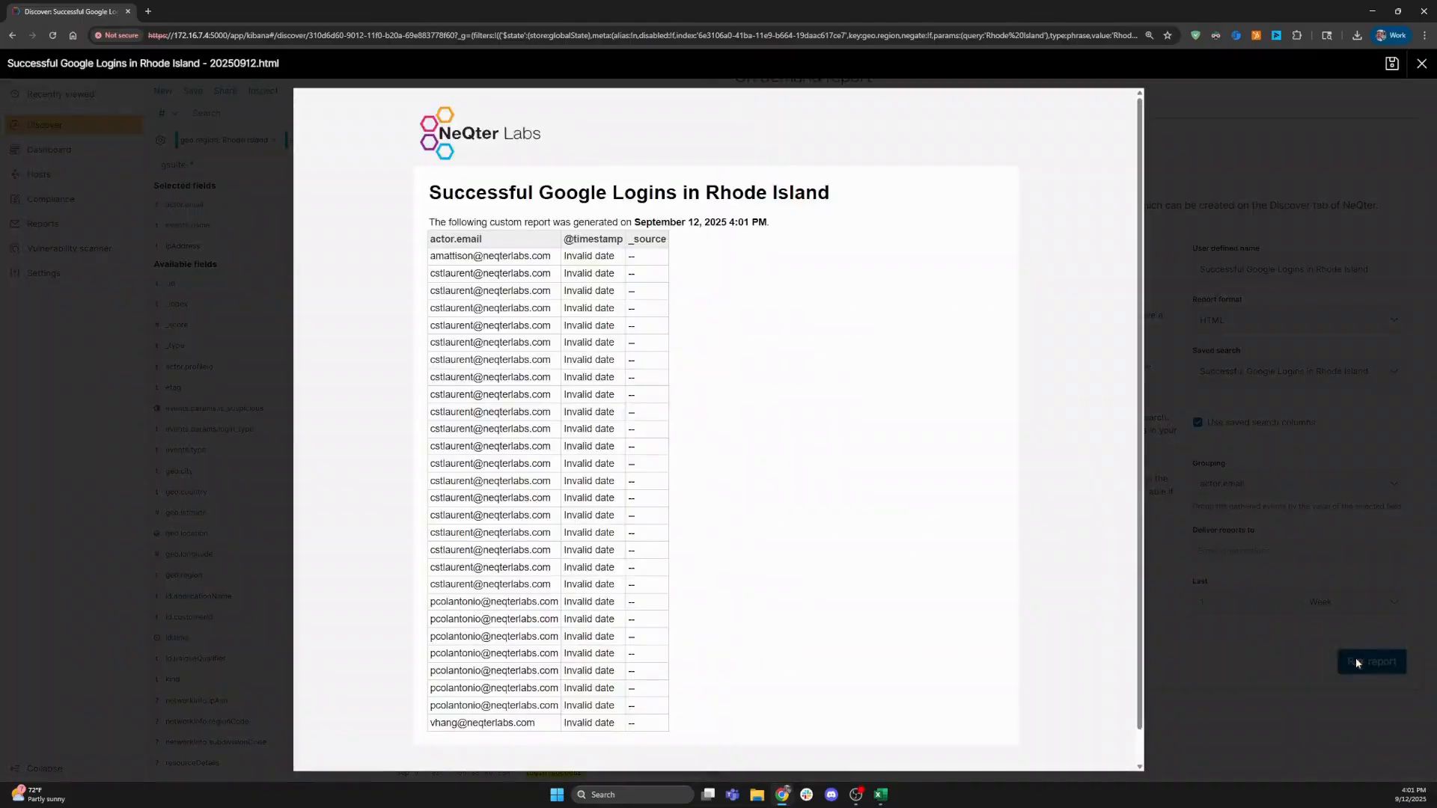
scroll(633, 463, down, 1)
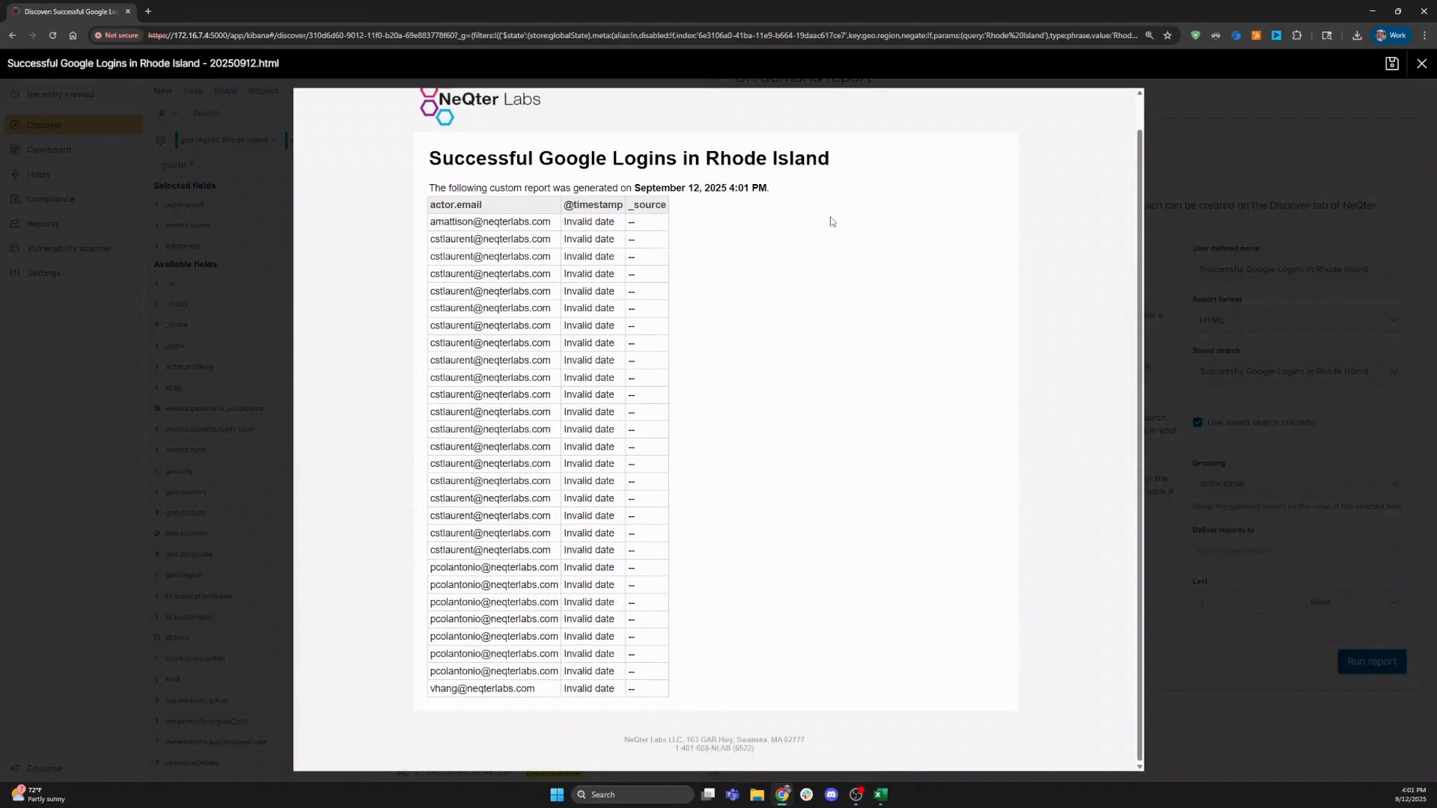
click(1232, 253)
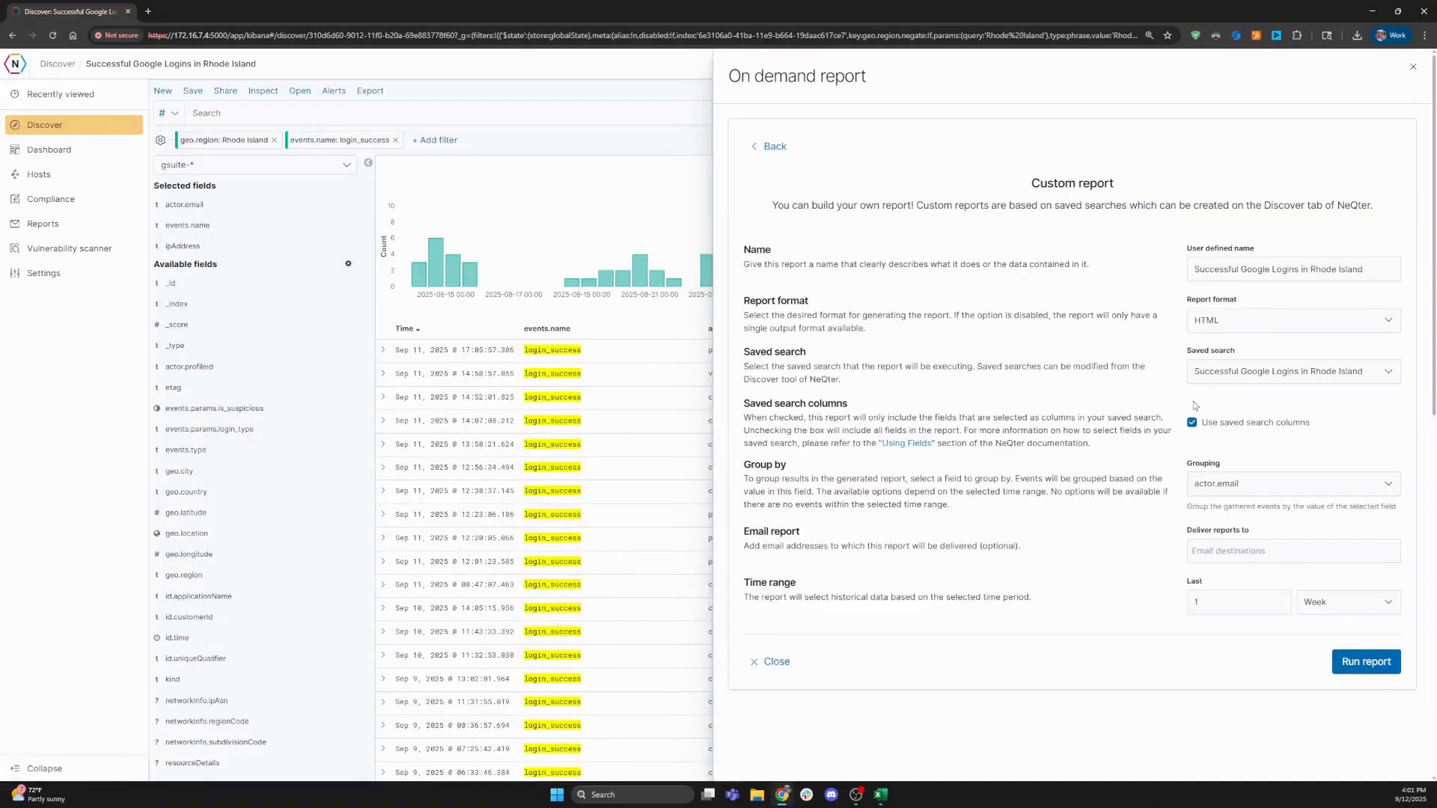
click(770, 662)
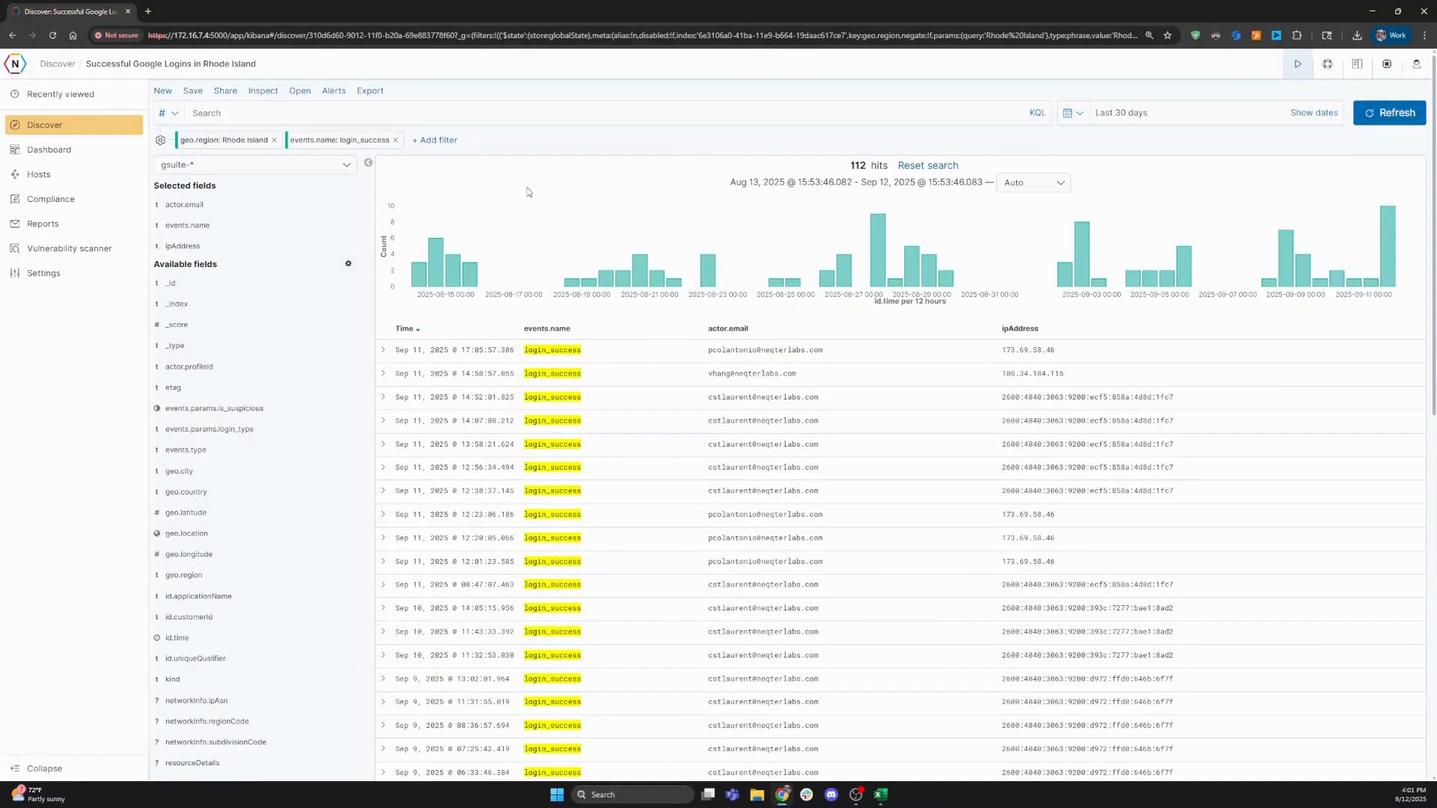
click(194, 91)
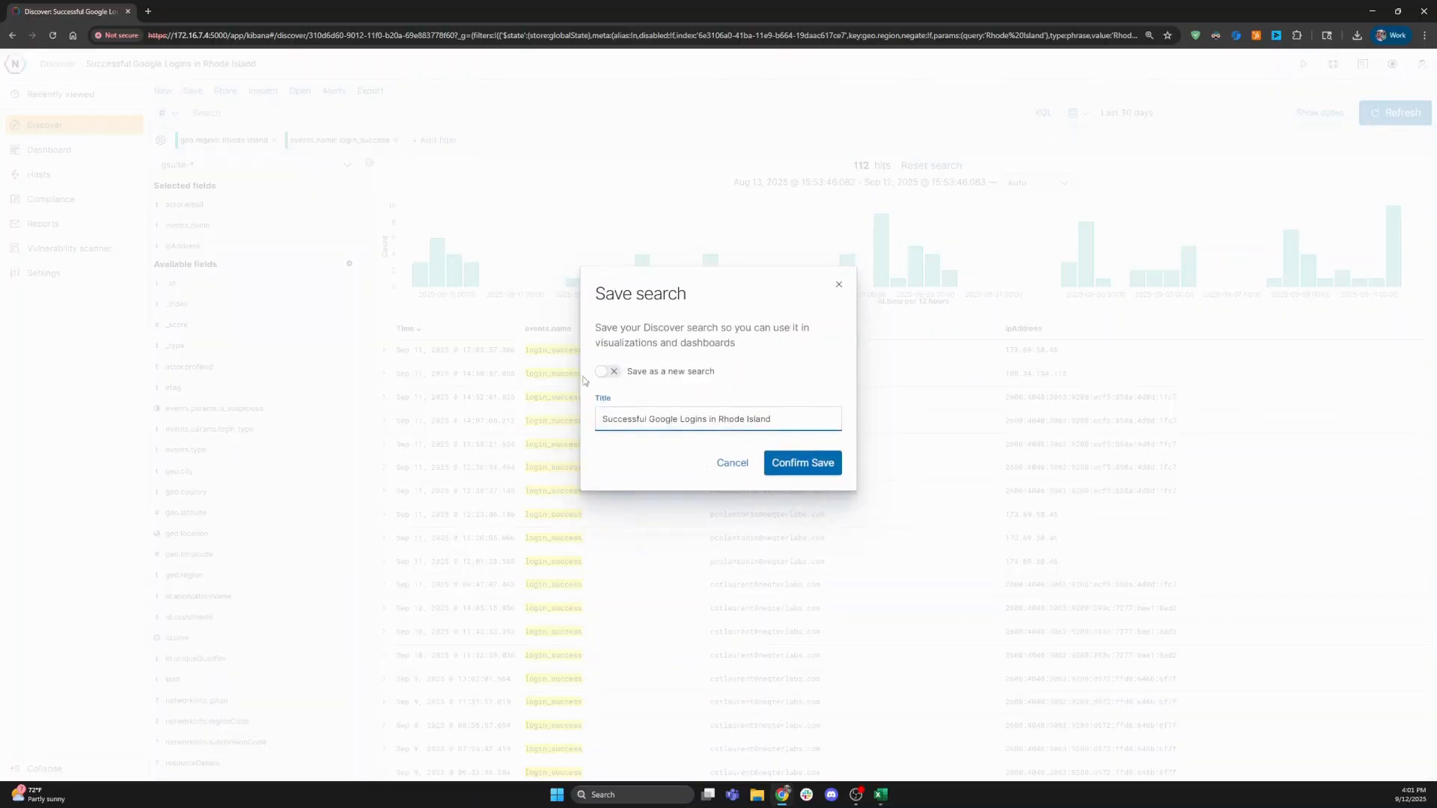
- Save the search, rerun the on-demand HTML report with no grouping, then close the preview and form
click(784, 463)
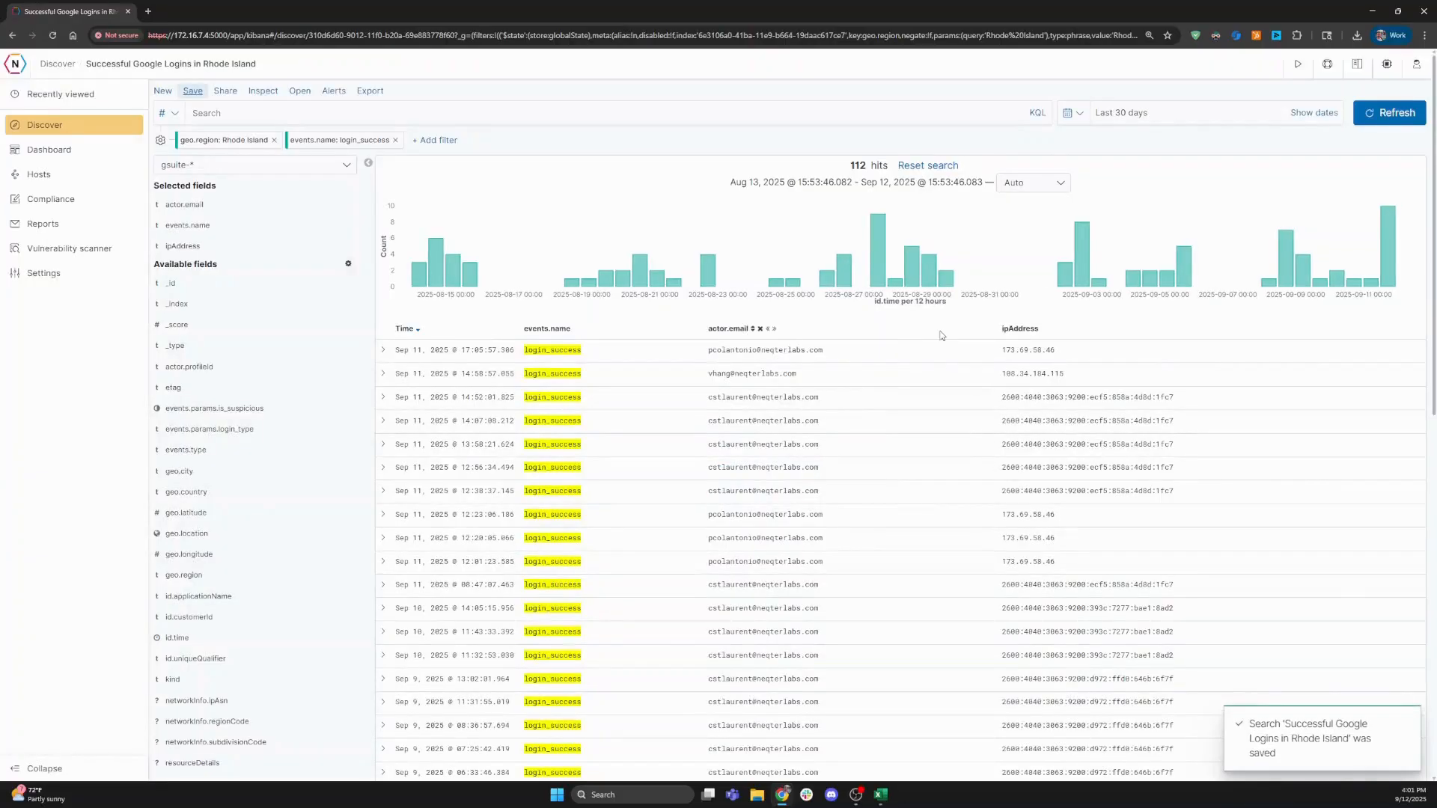
click(1303, 64)
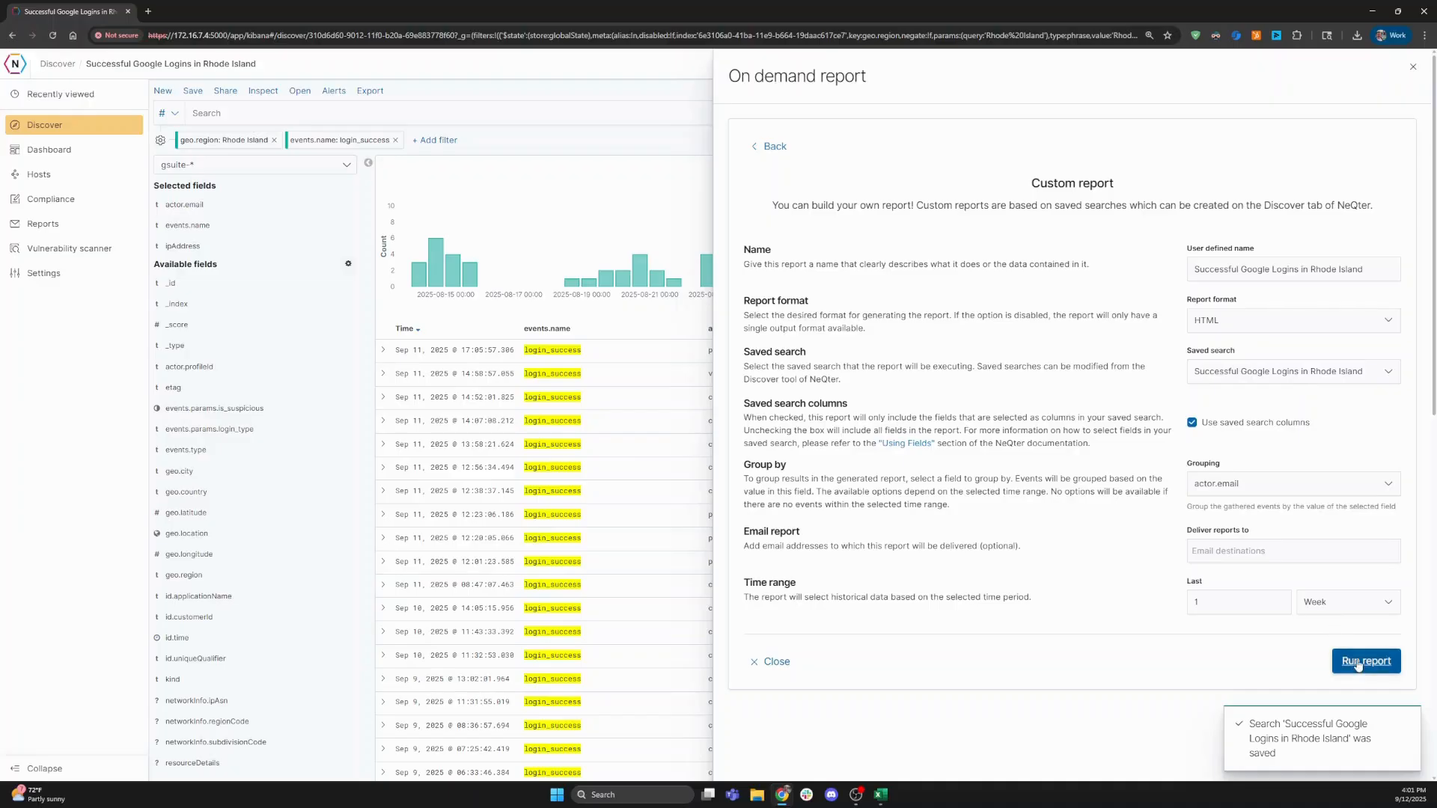
click(1271, 484)
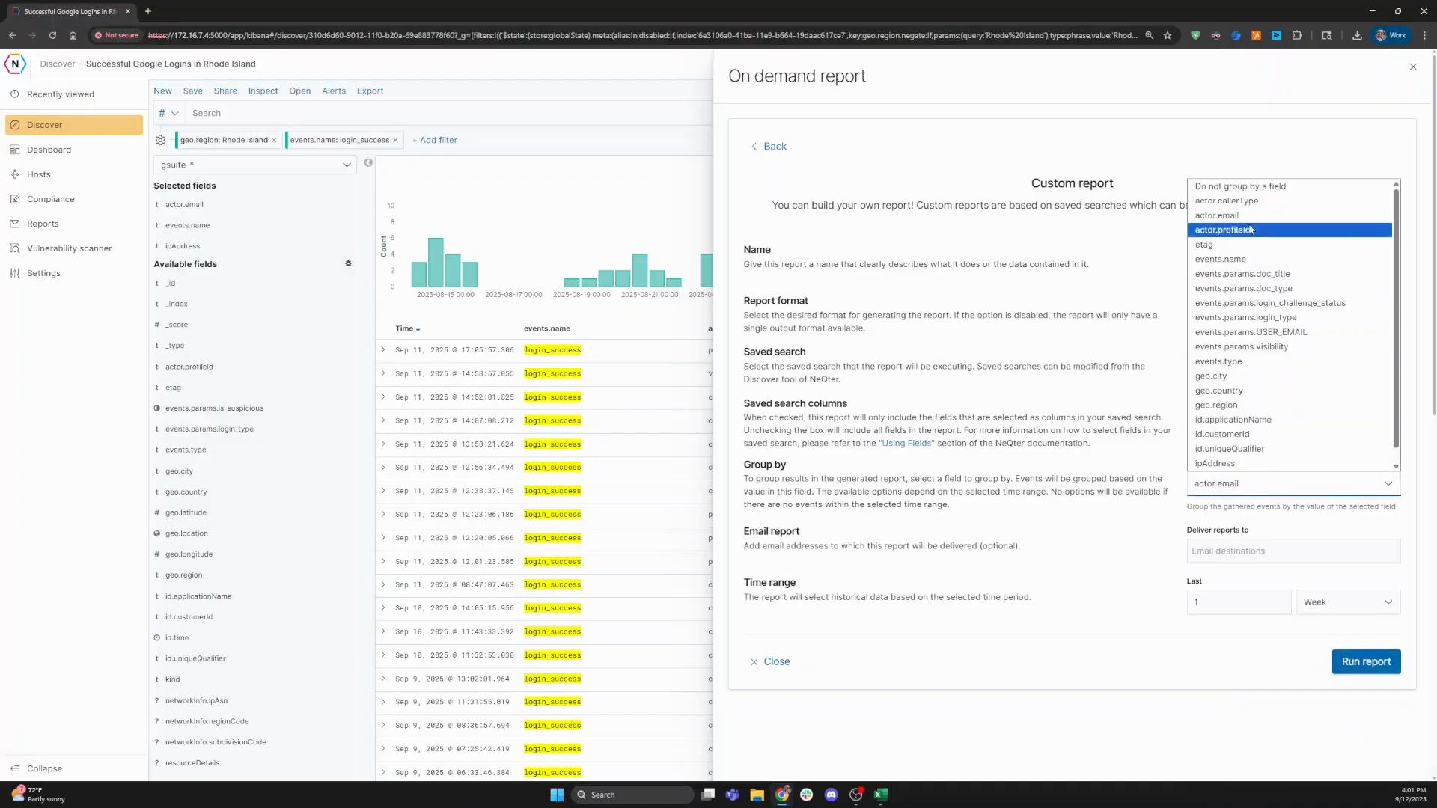
click(1260, 196)
click(1377, 662)
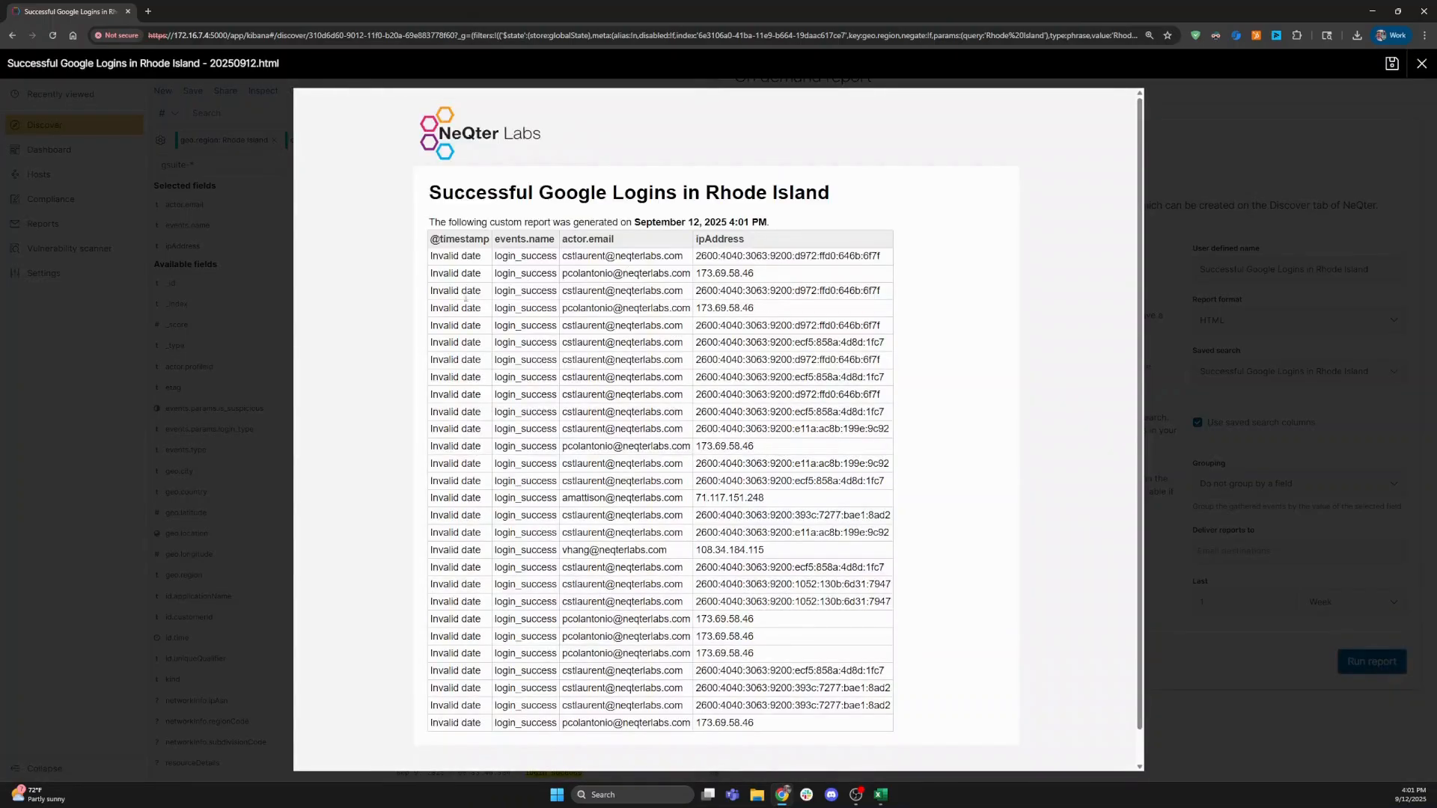
scroll(477, 307, down, 1)
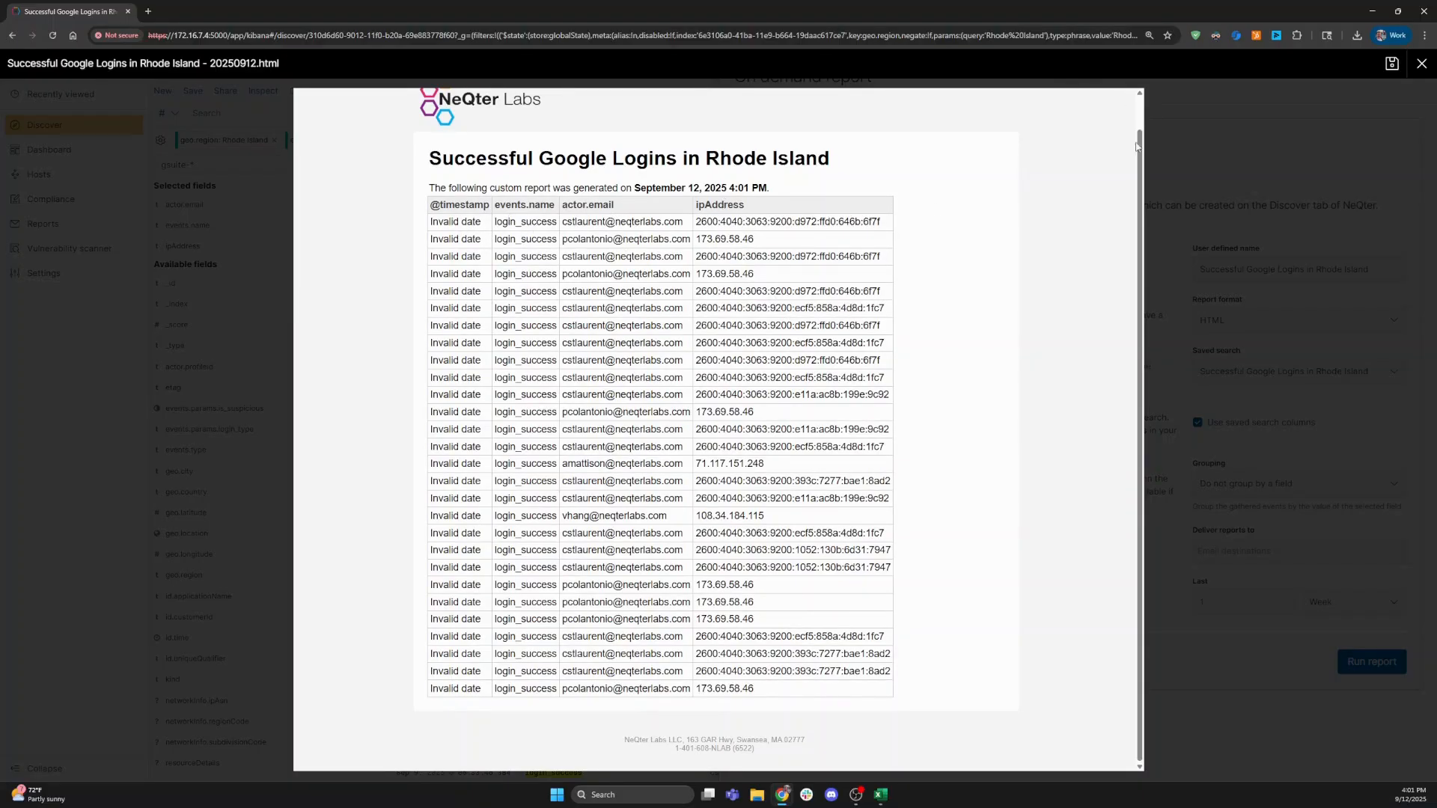
click(1422, 64)
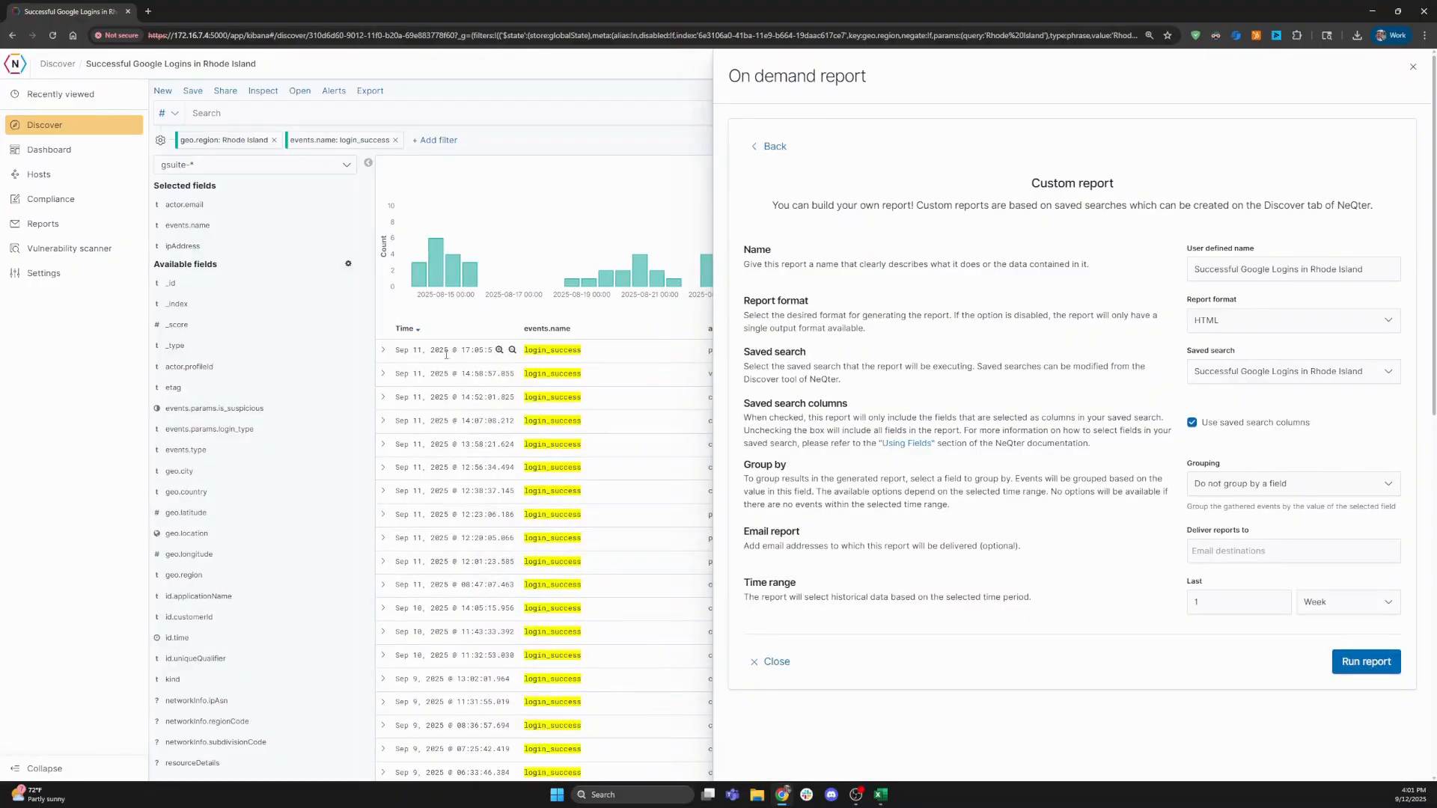
click(1414, 68)
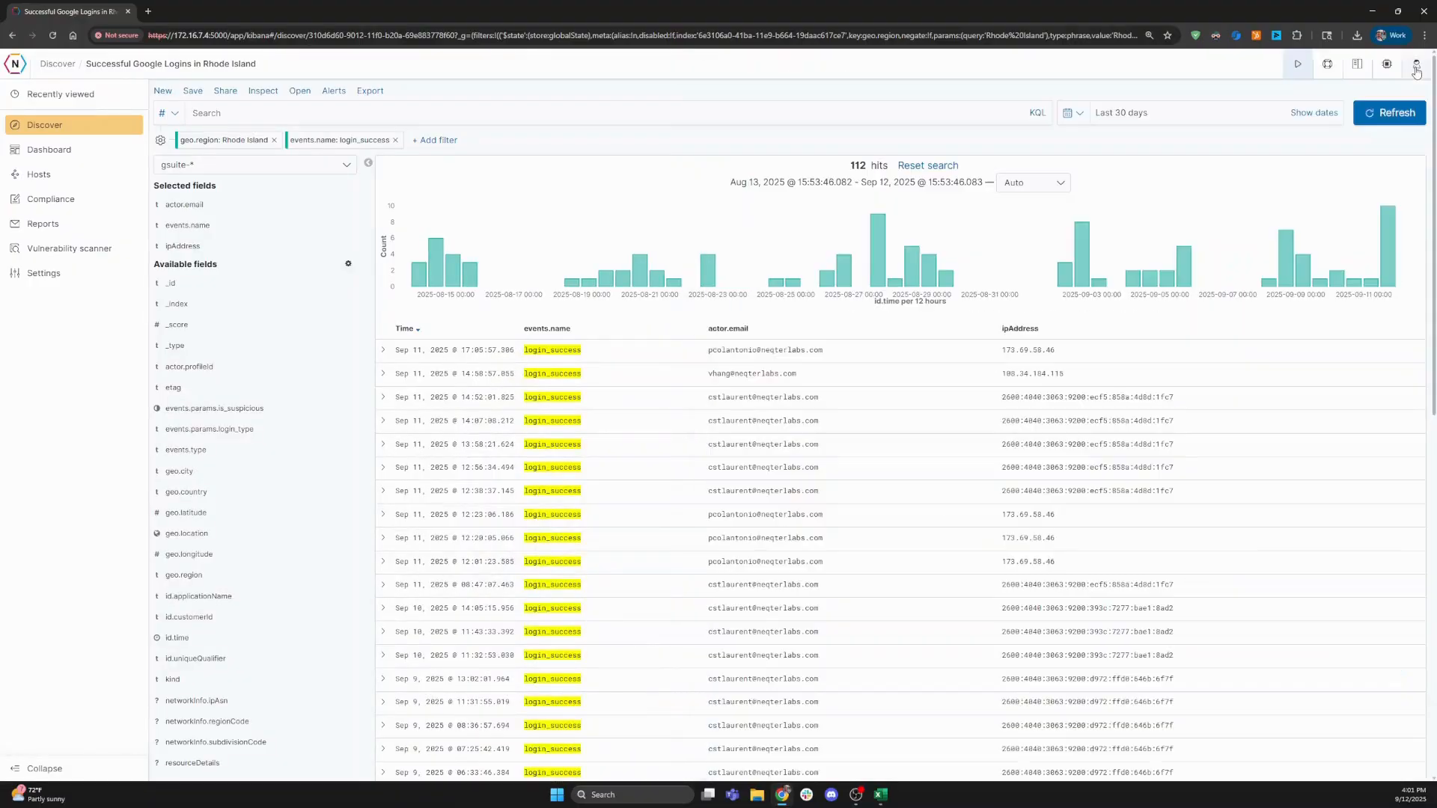
- Expand and review the newest login record's fields, collapse it, and go to Reports
click(383, 350)
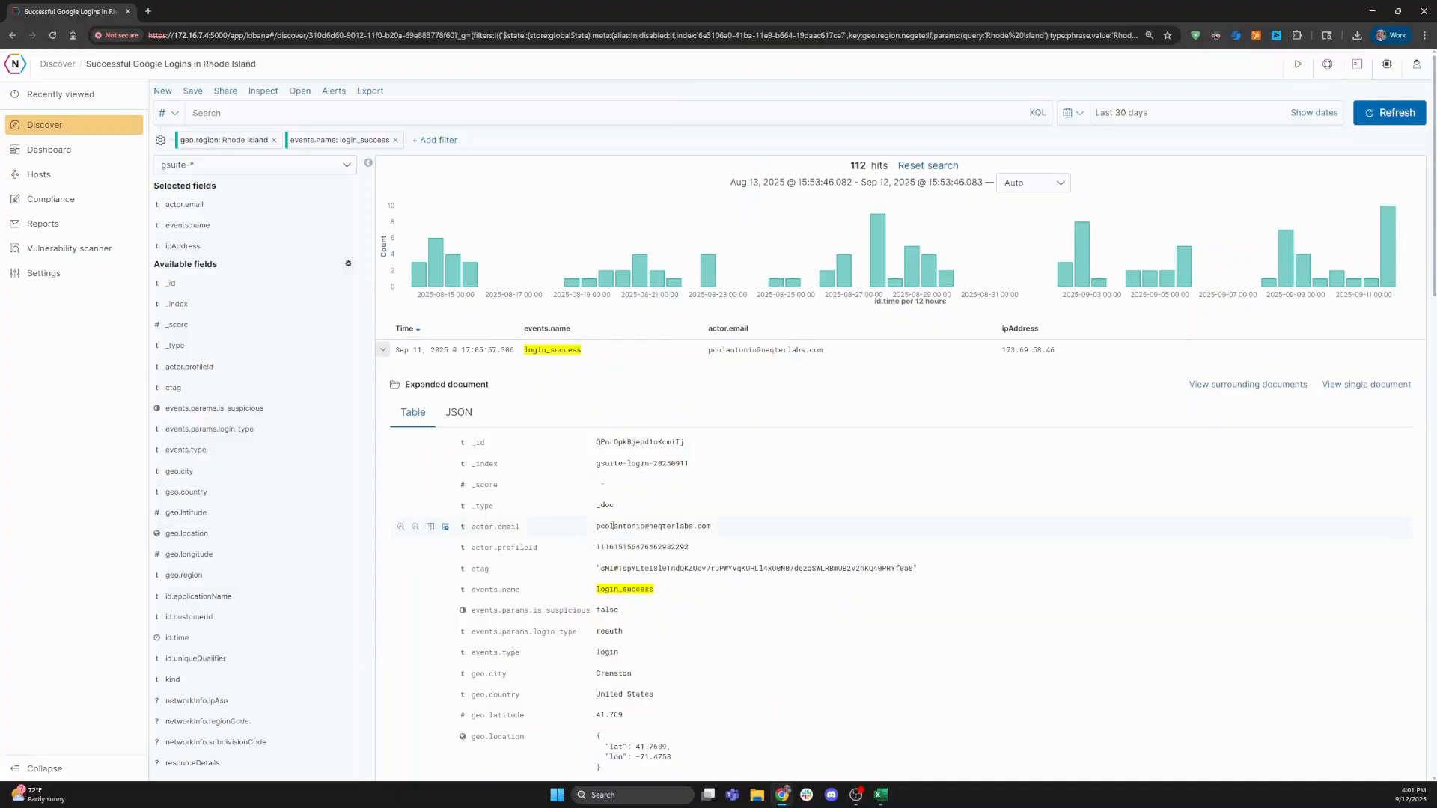
scroll(578, 569, down, 2)
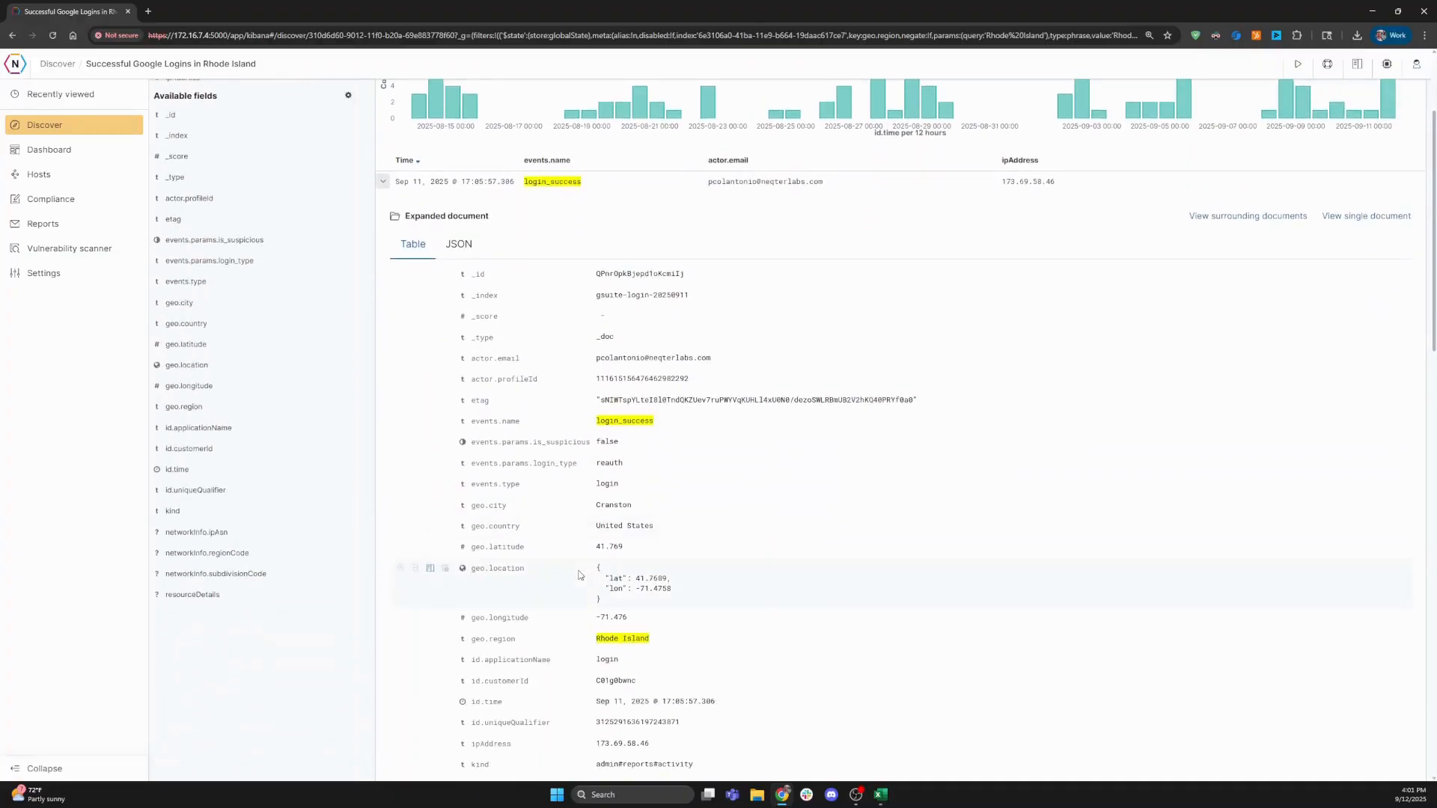
scroll(578, 575, up, 2)
click(382, 350)
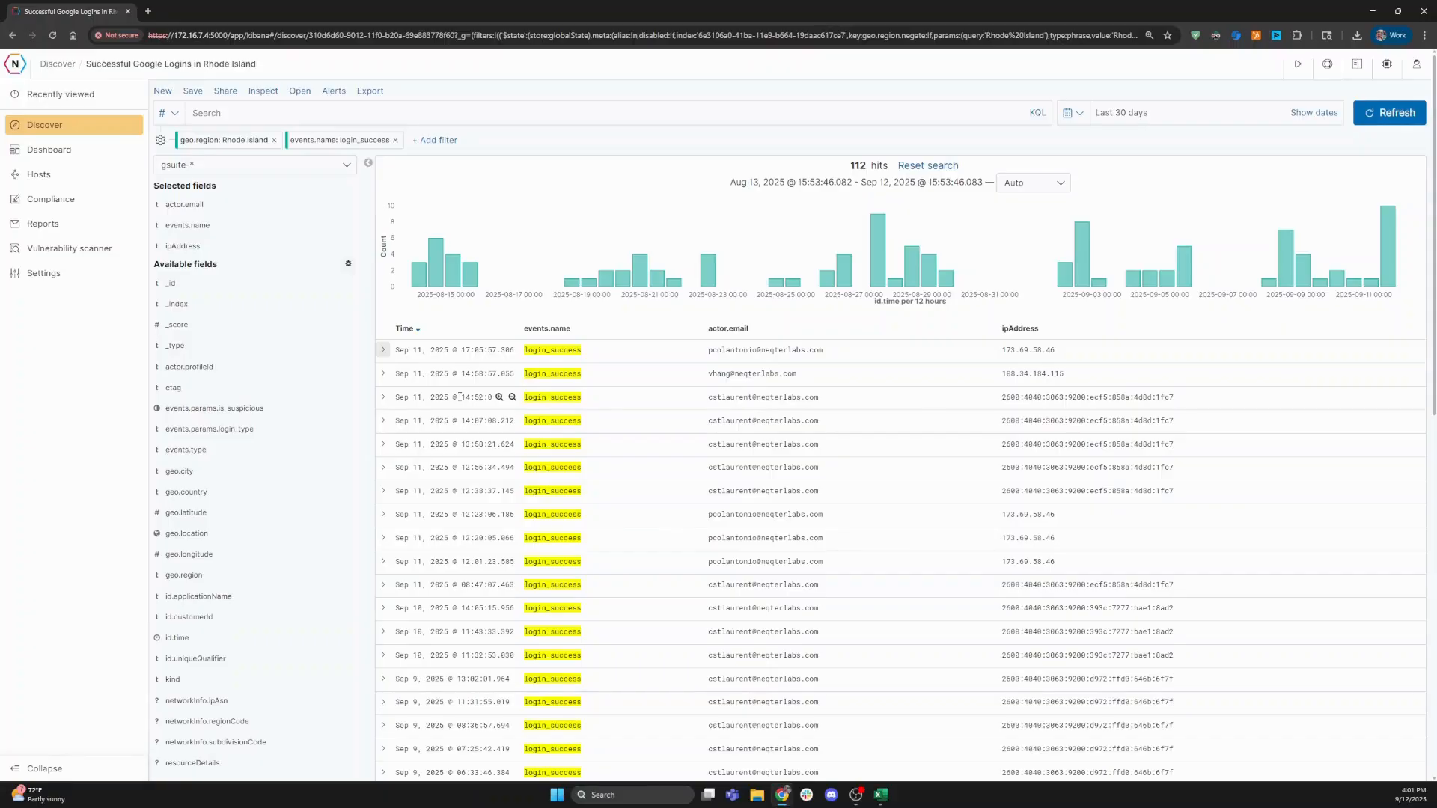
click(38, 228)
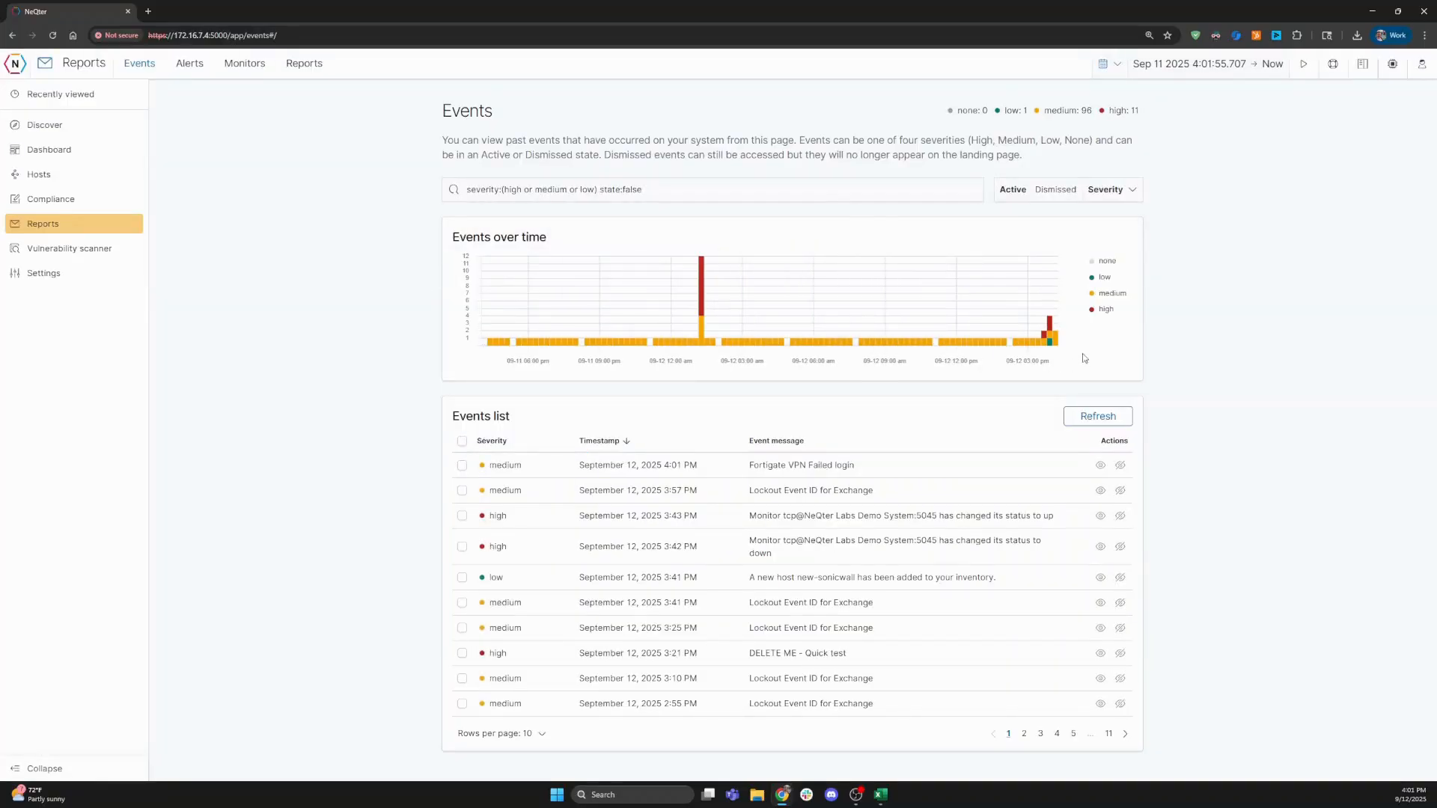
- View and close the details of the Fortigate VPN Failed login event
mouse_move(1046, 340)
click(1100, 463)
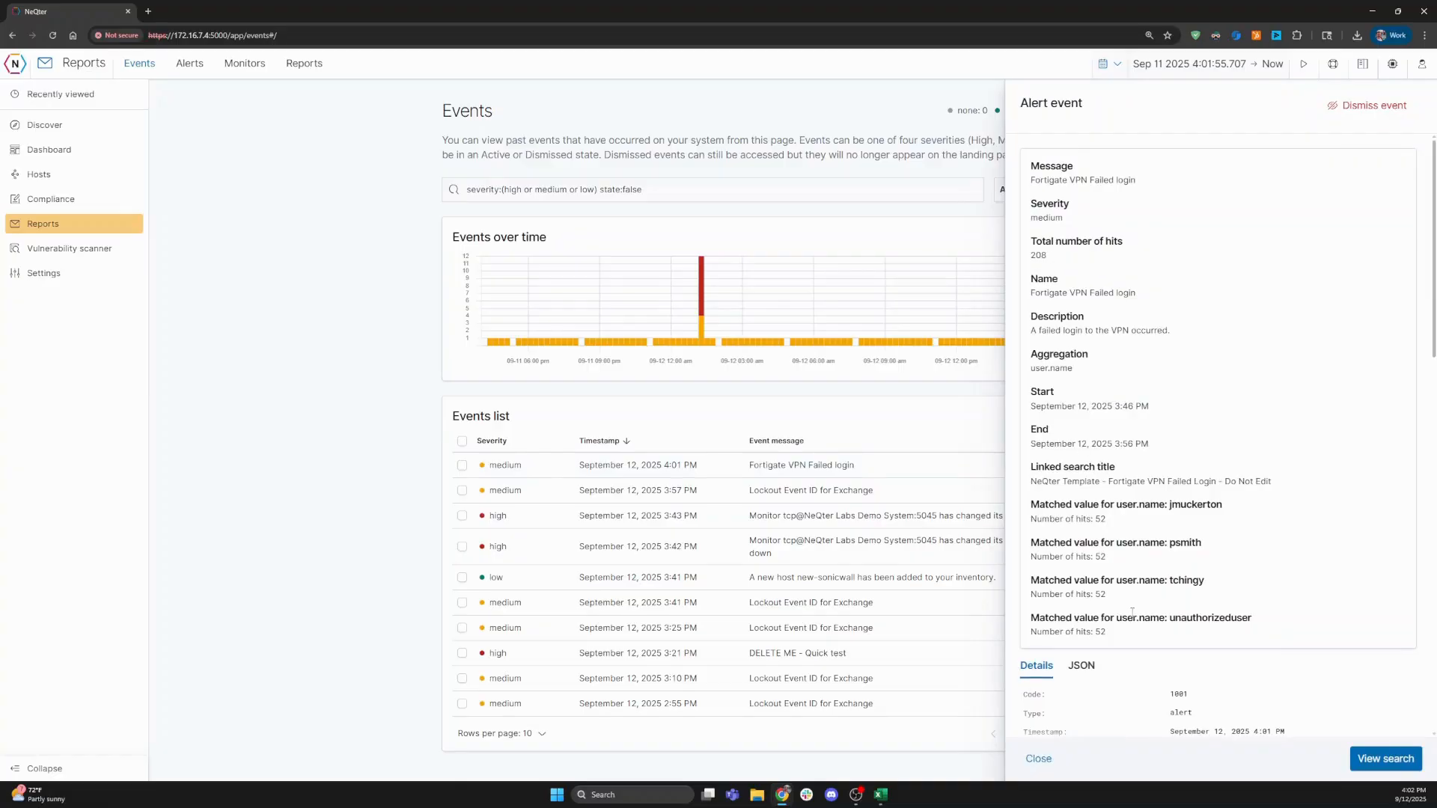
scroll(1143, 593, down, 5)
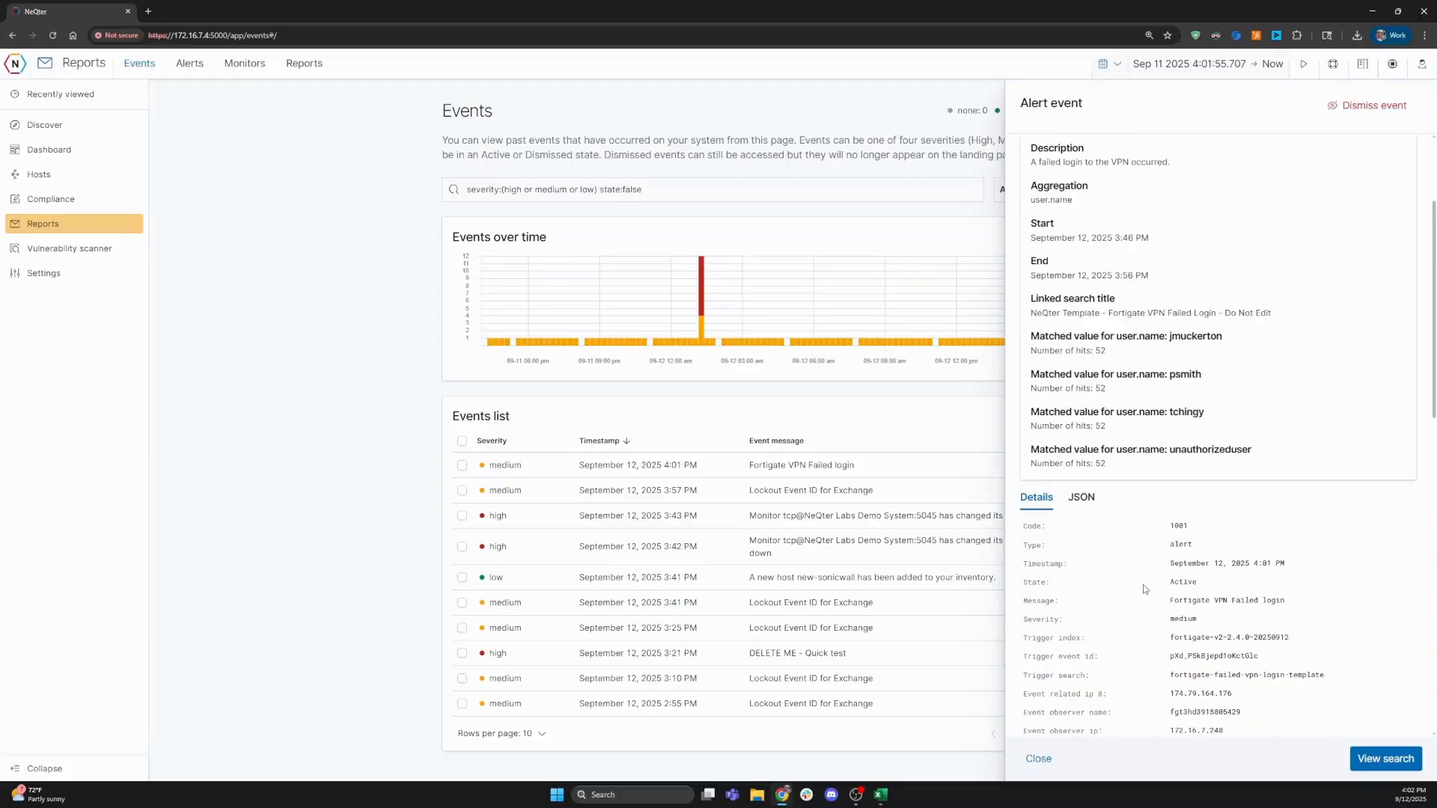
scroll(1143, 590, down, 3)
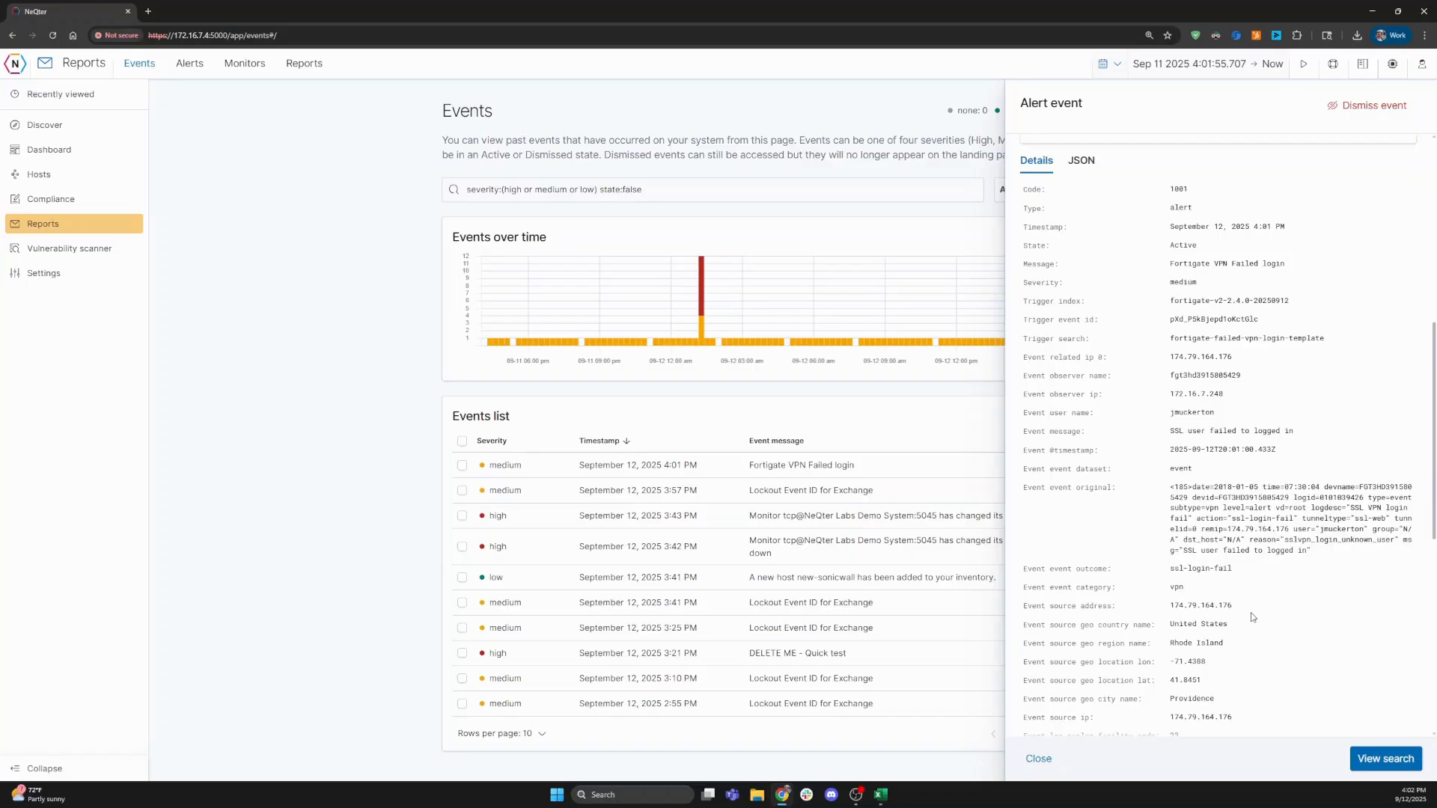
scroll(1252, 616, up, 10)
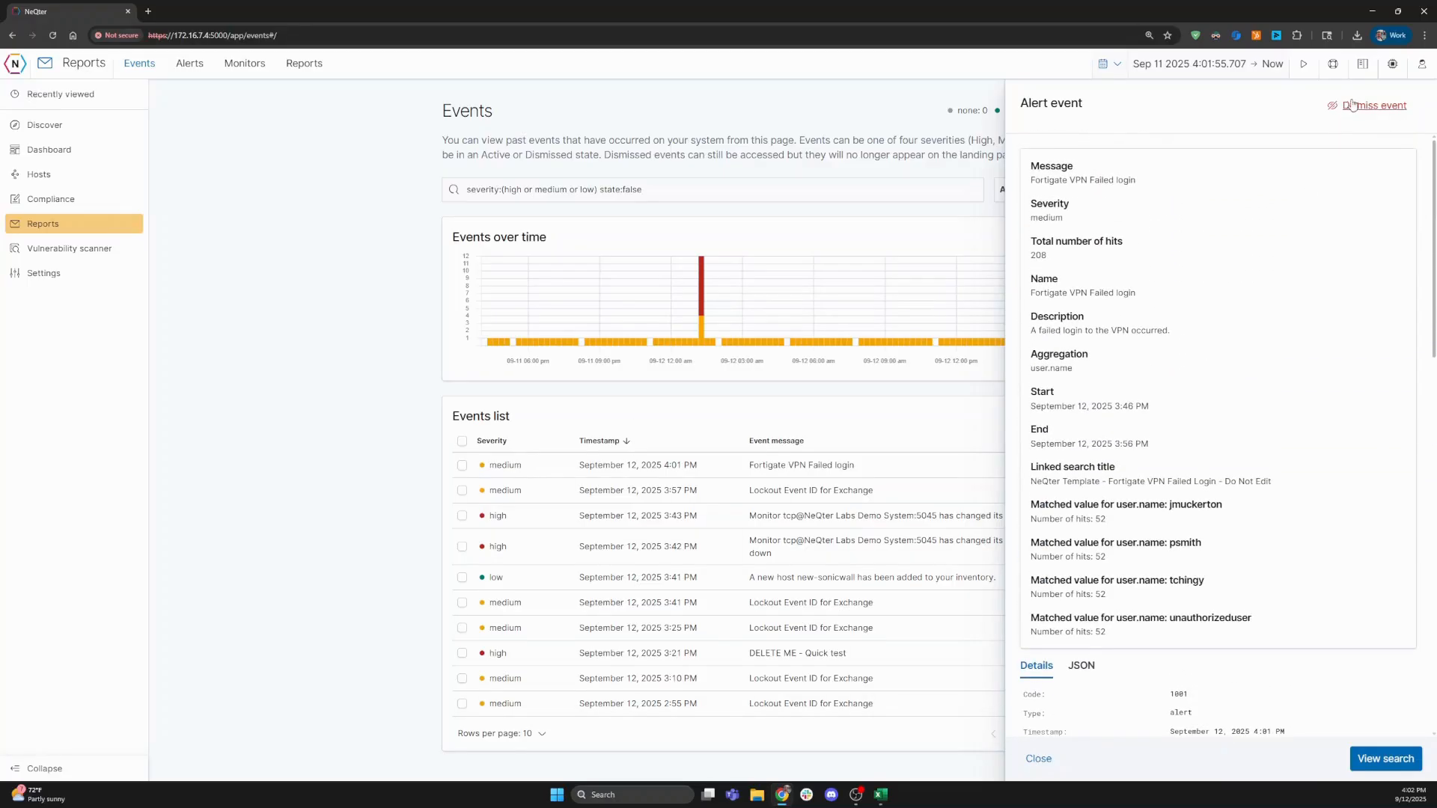
click(1039, 759)
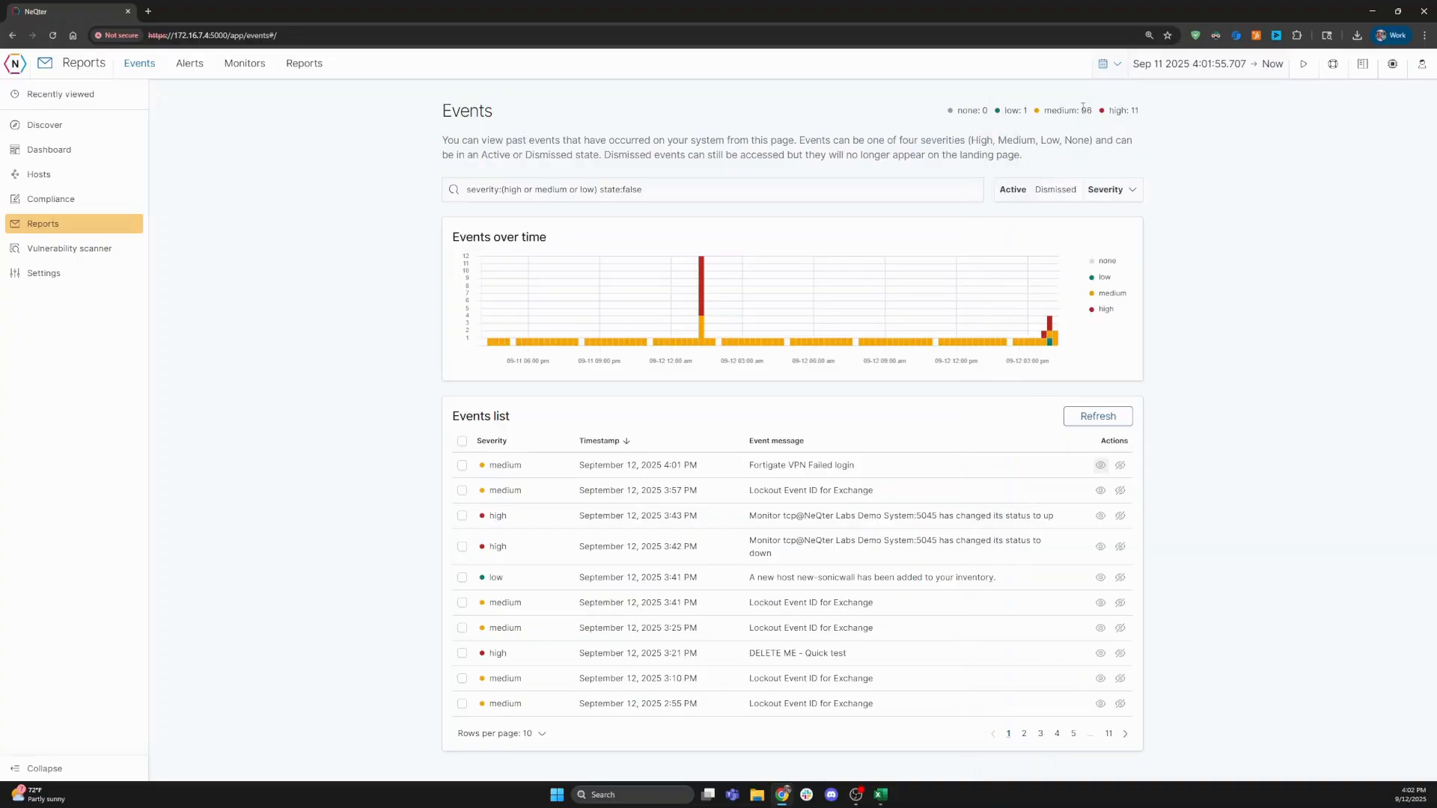
- Filter events to High and Medium severity and open the Fortigate VPN Failed login alert's log search
click(1107, 189)
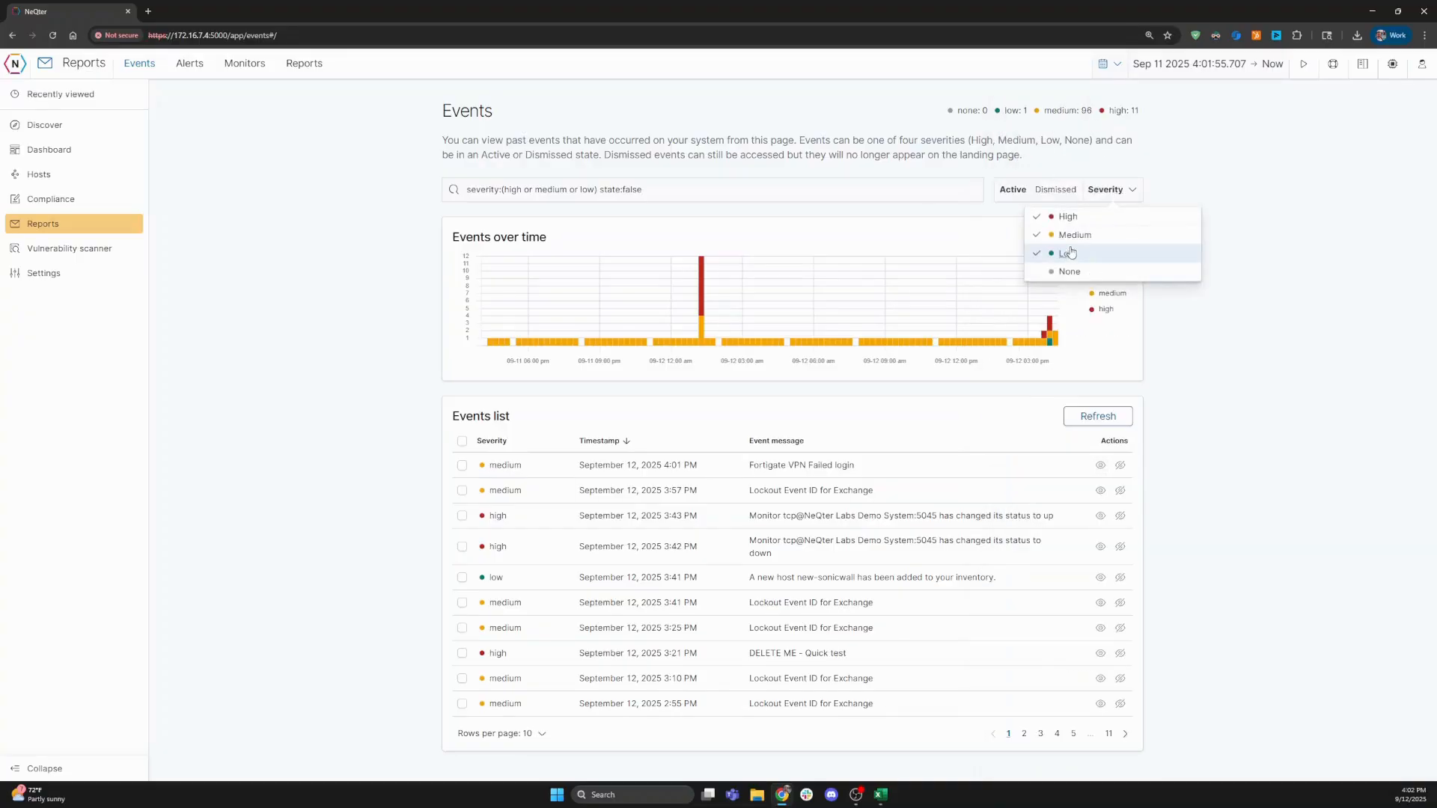
click(1072, 253)
click(1071, 234)
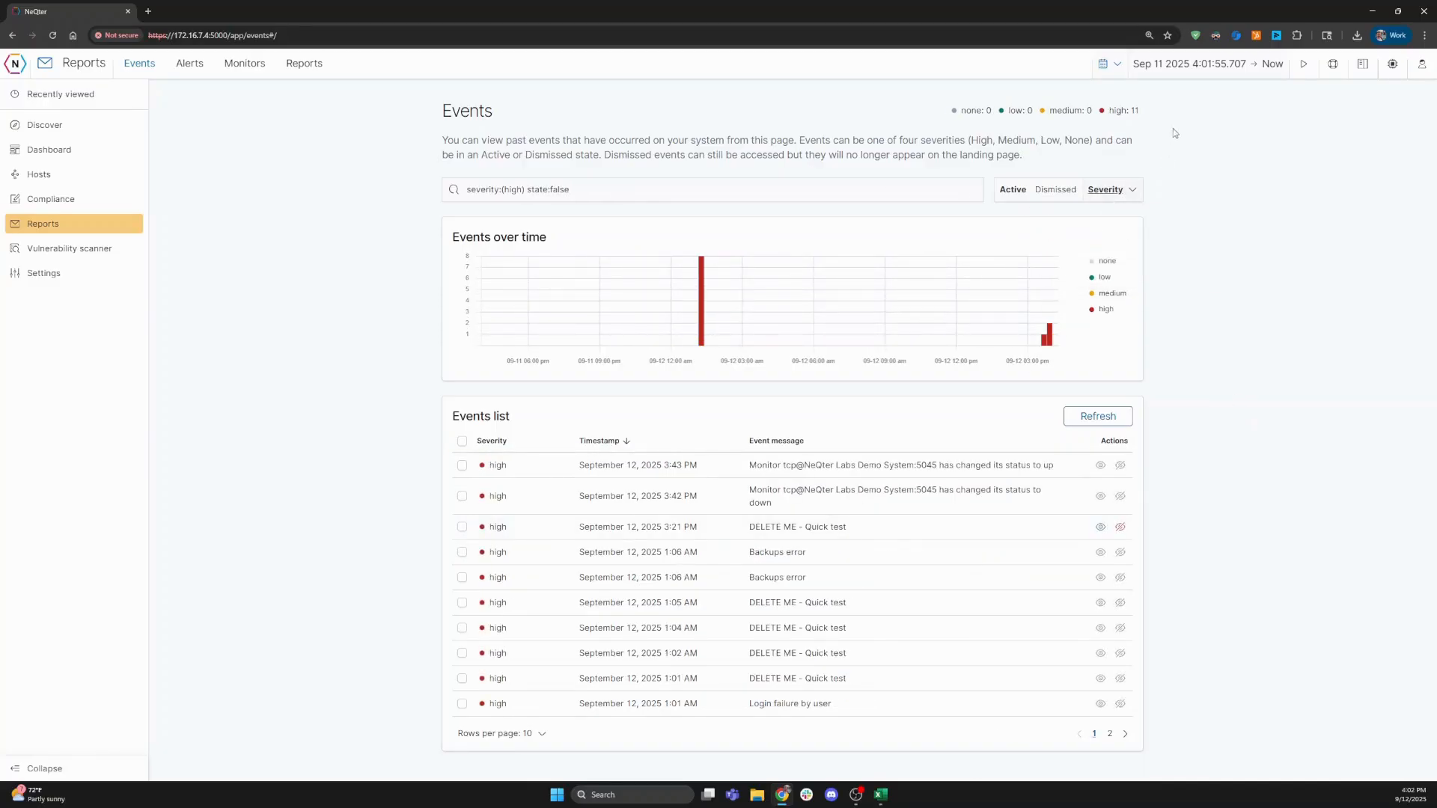
click(1114, 193)
click(1088, 238)
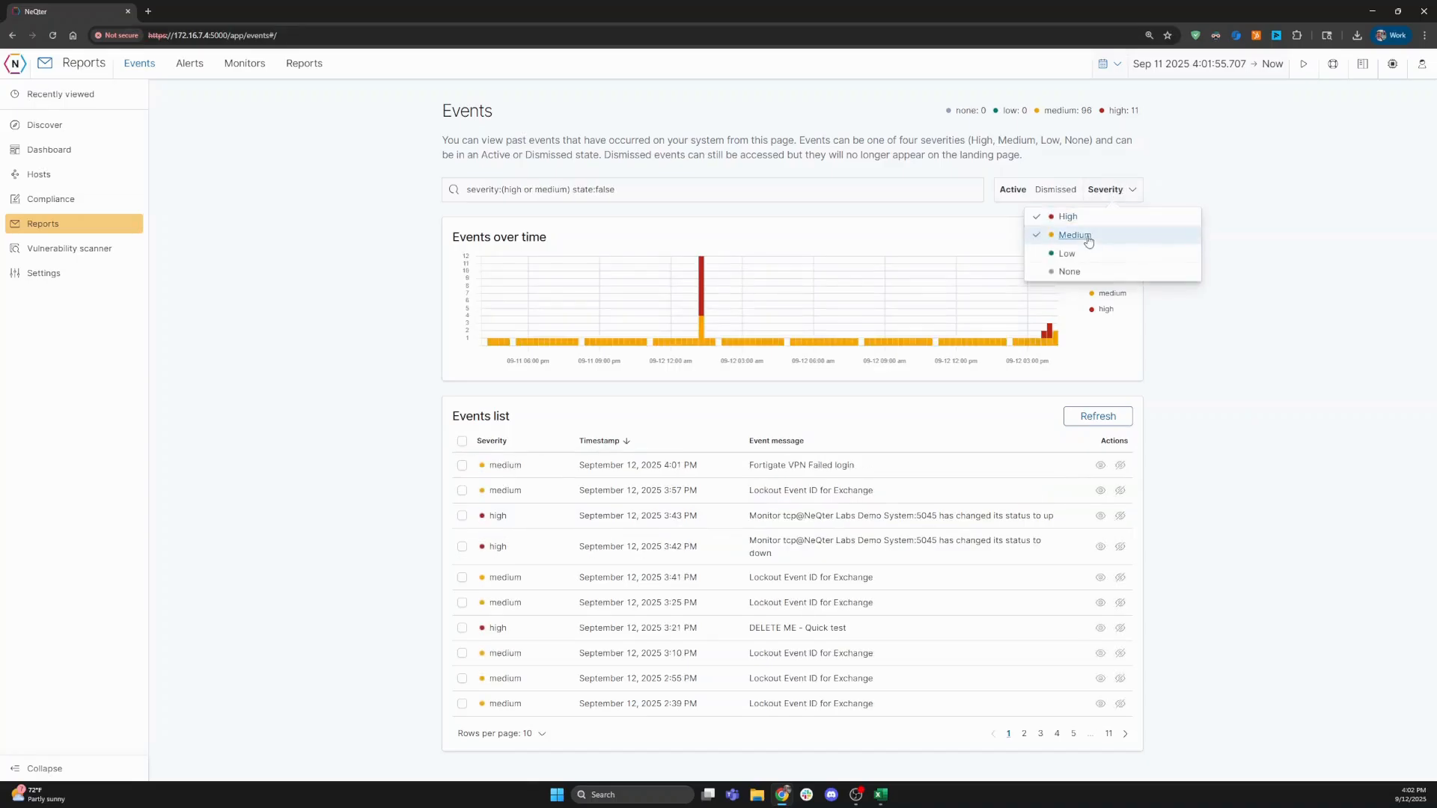
click(1100, 465)
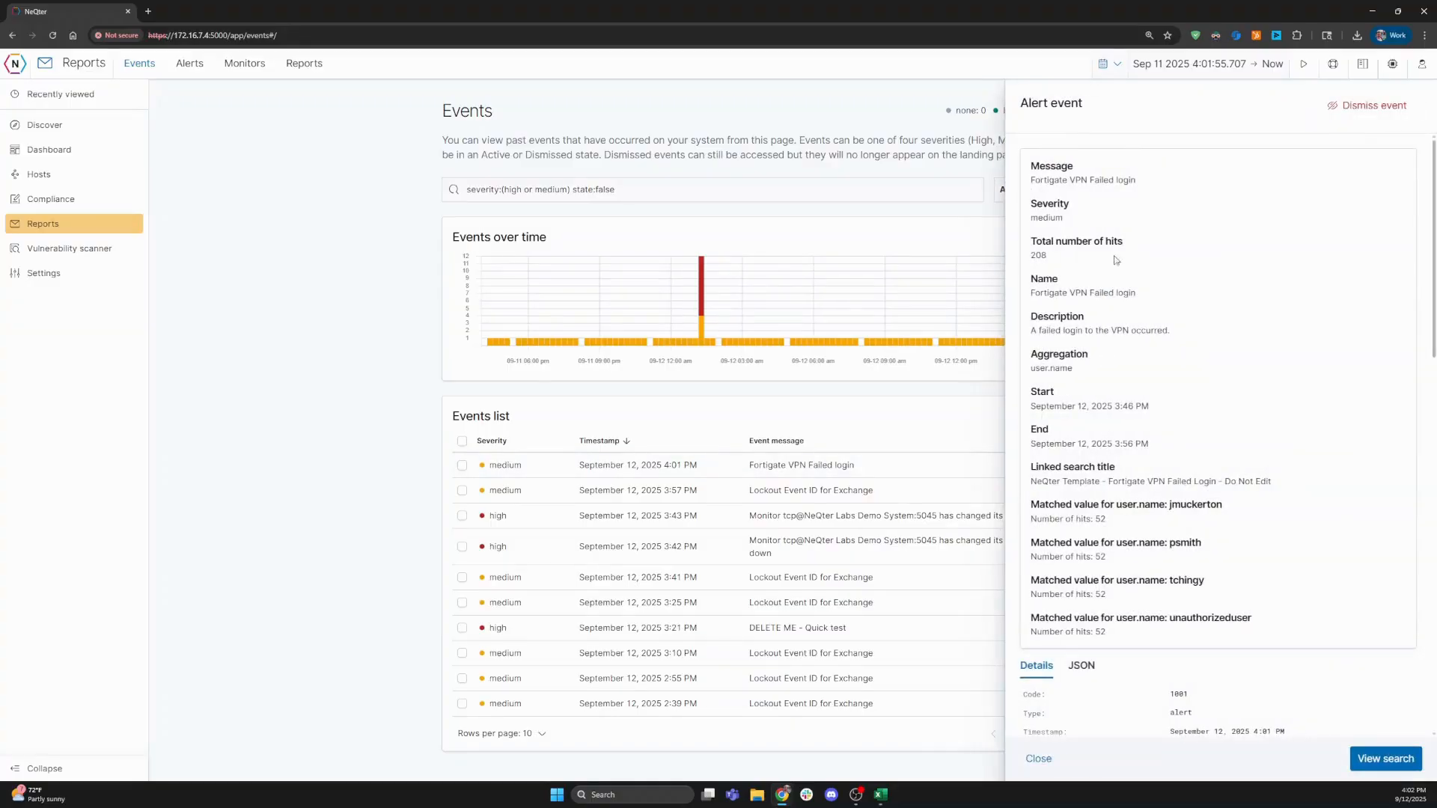
click(1371, 760)
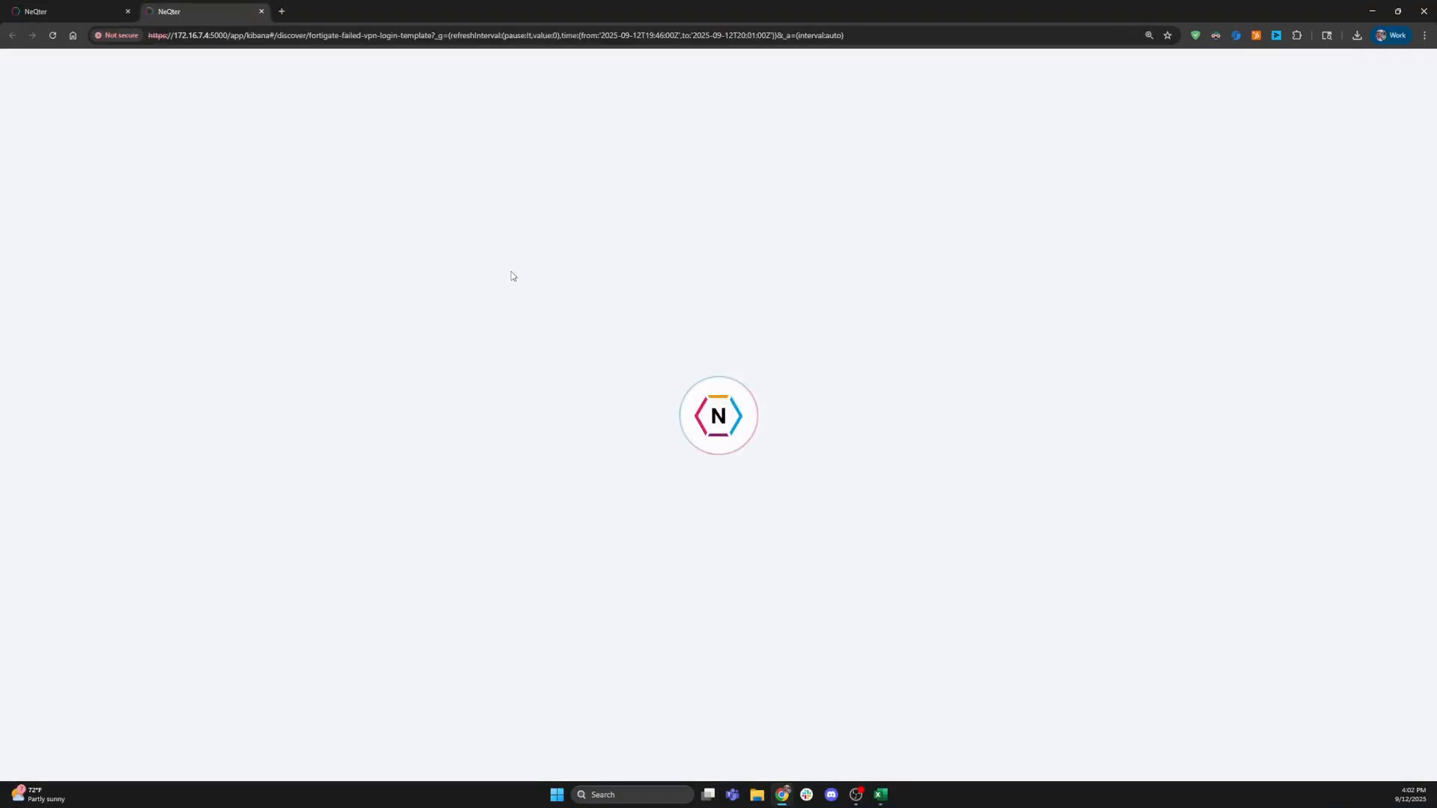
- Go full screen, inspect the newest failed VPN log entry's fields, then return to Reports
key(F11)
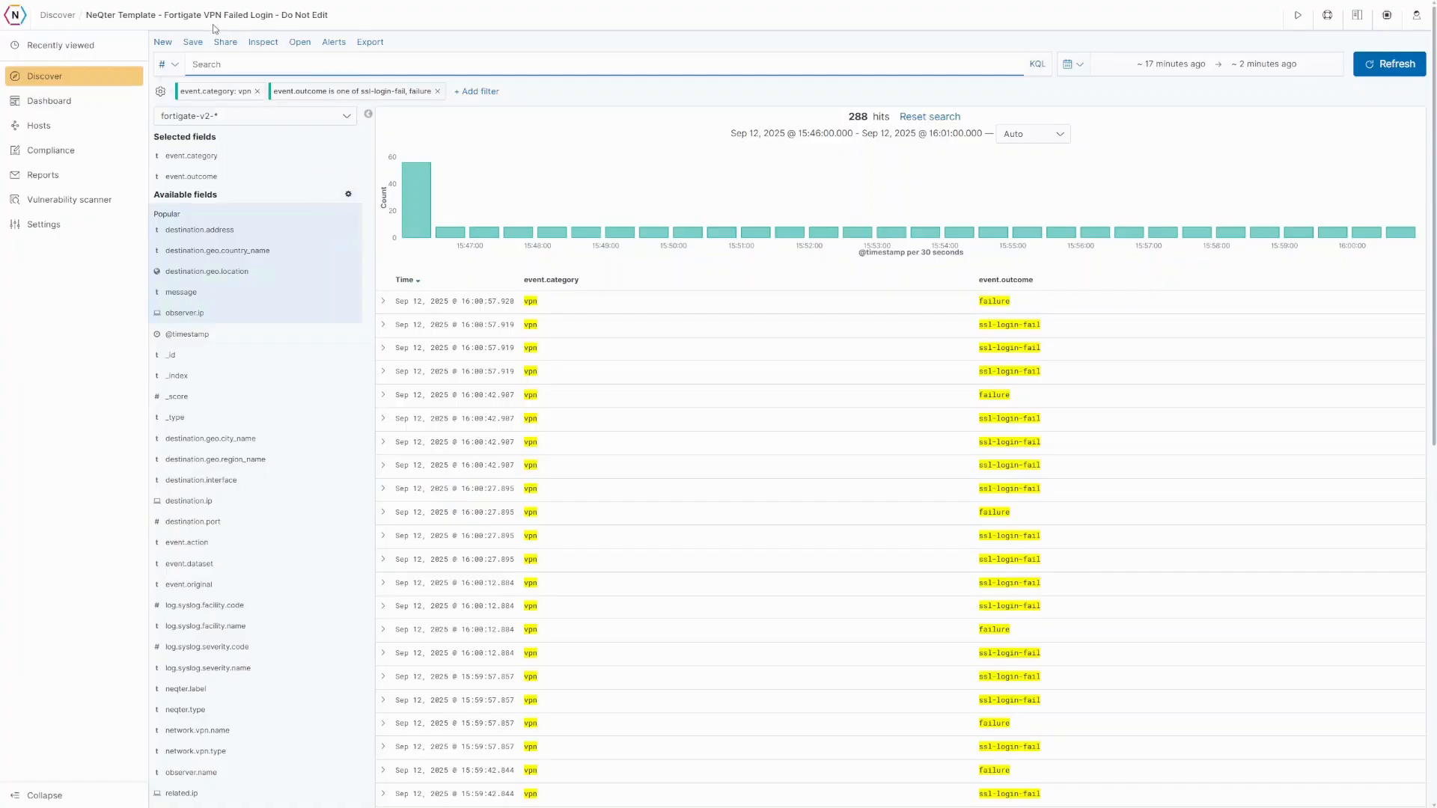
click(382, 301)
scroll(593, 537, down, 3)
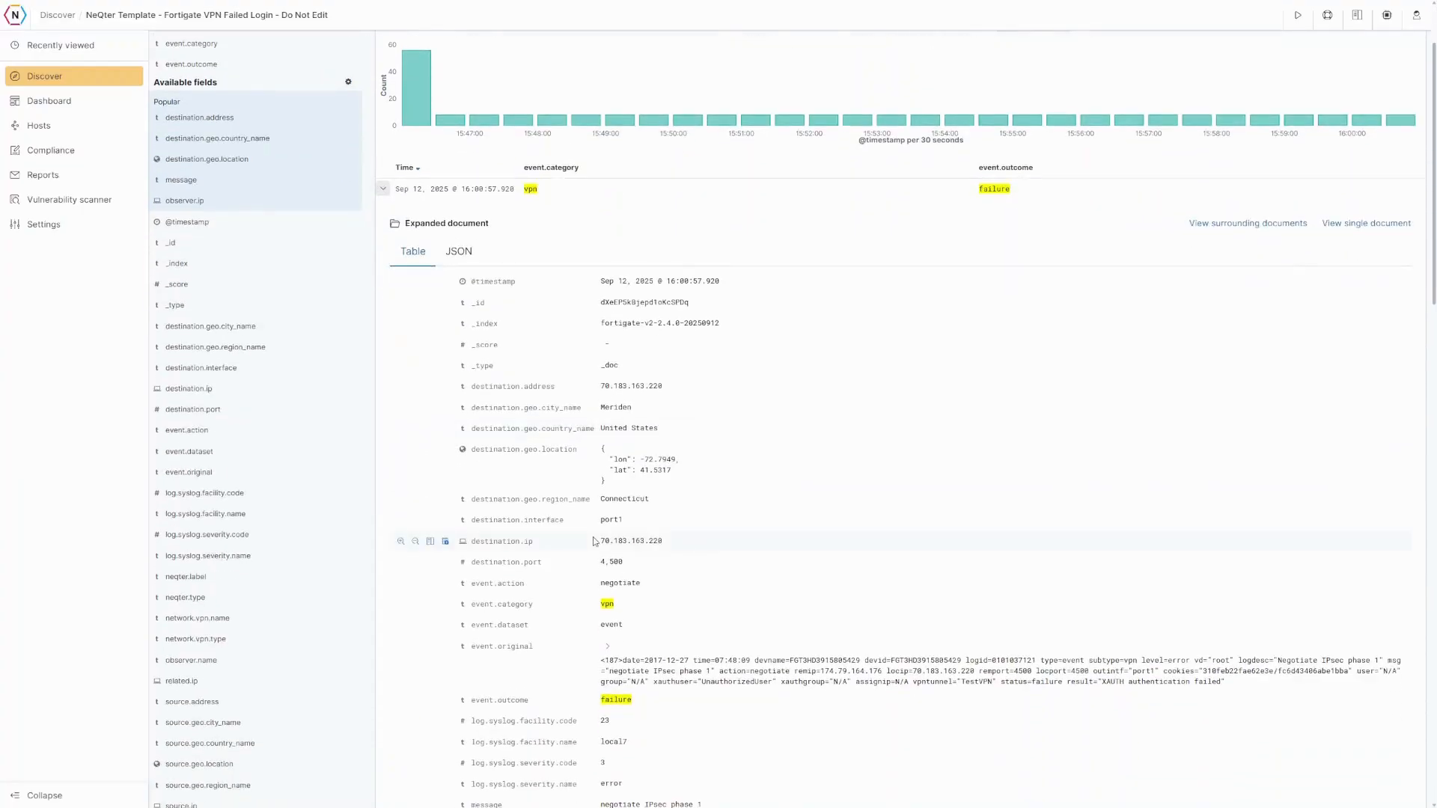
scroll(594, 536, up, 3)
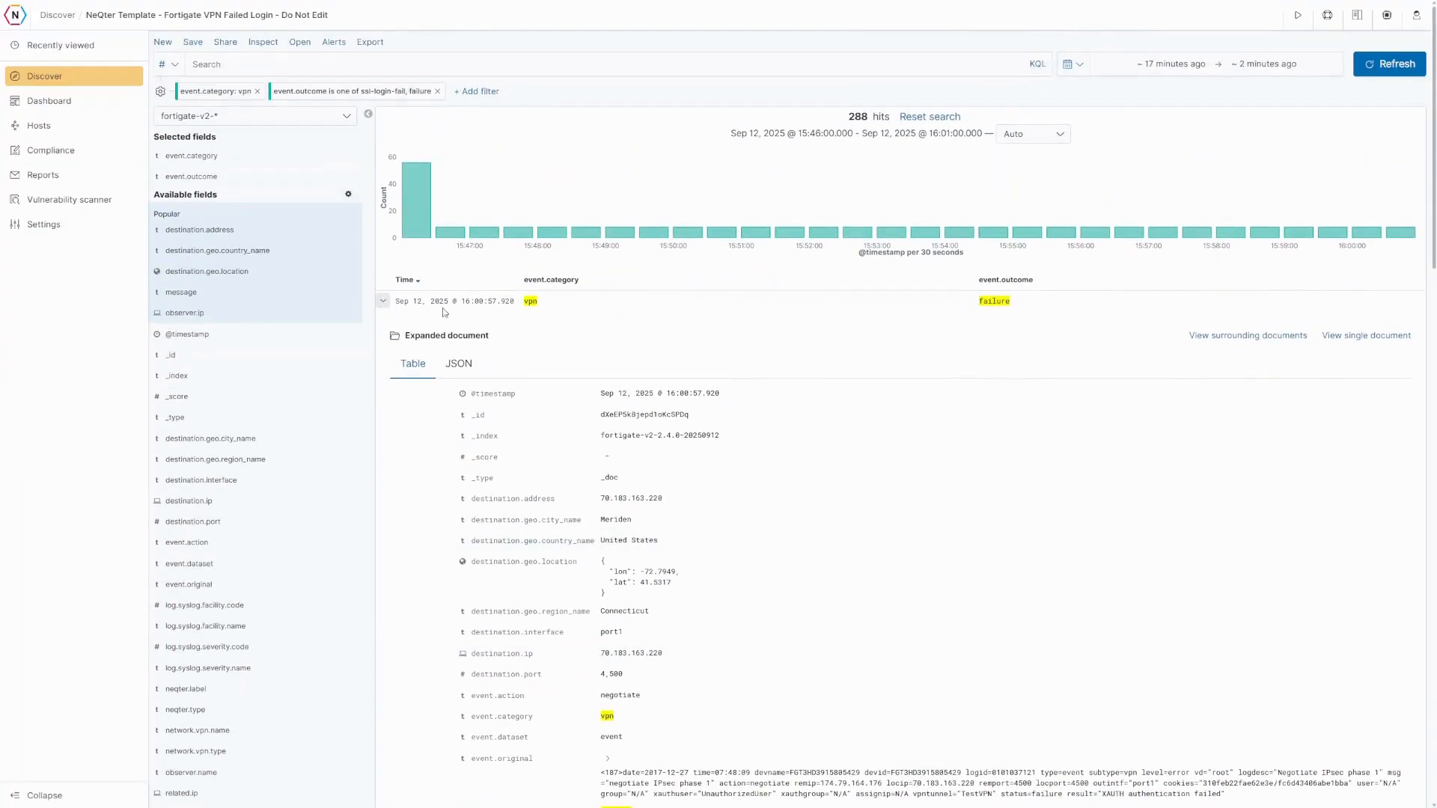
click(383, 301)
click(49, 180)
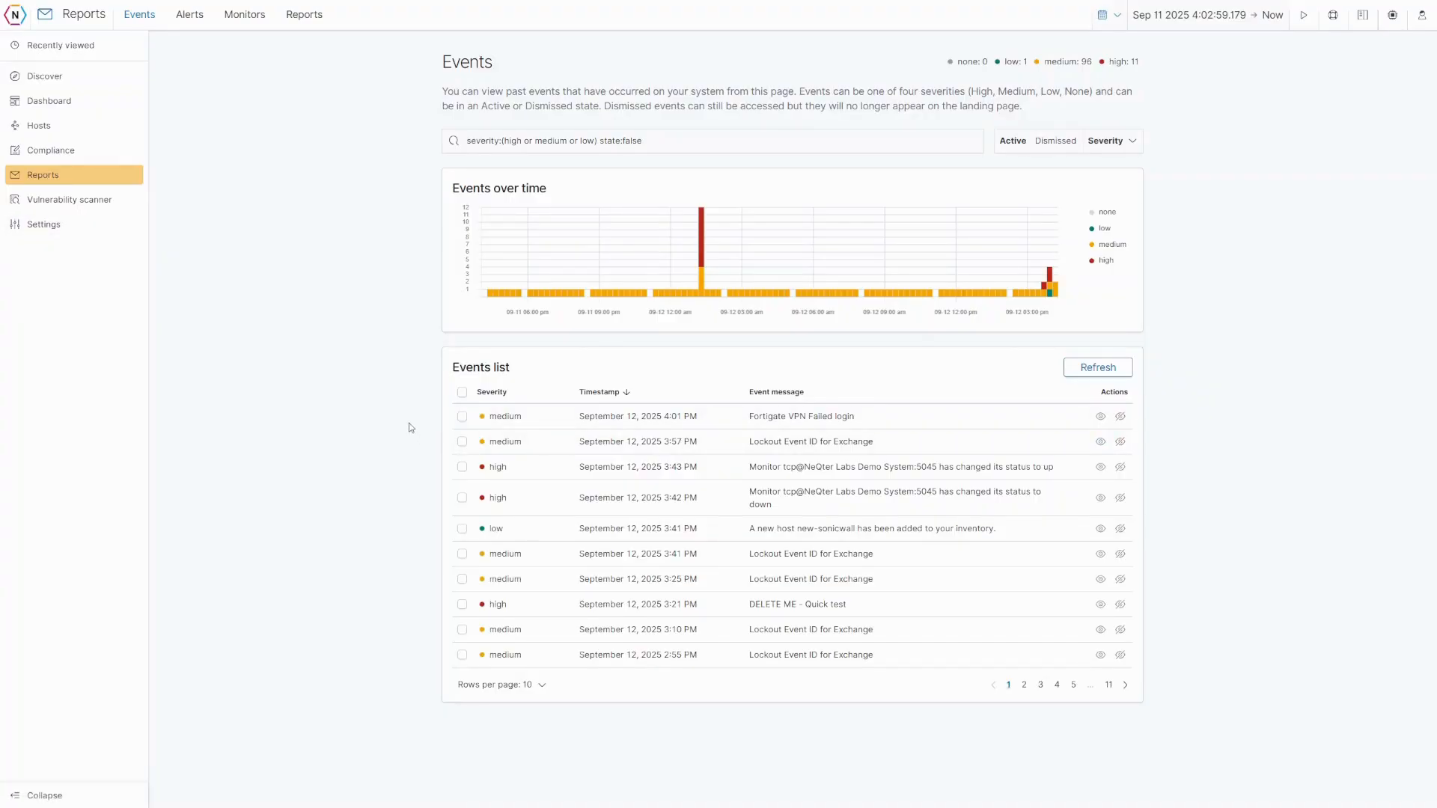
- Browse the configured alerts and the vendor alert templates list
click(189, 14)
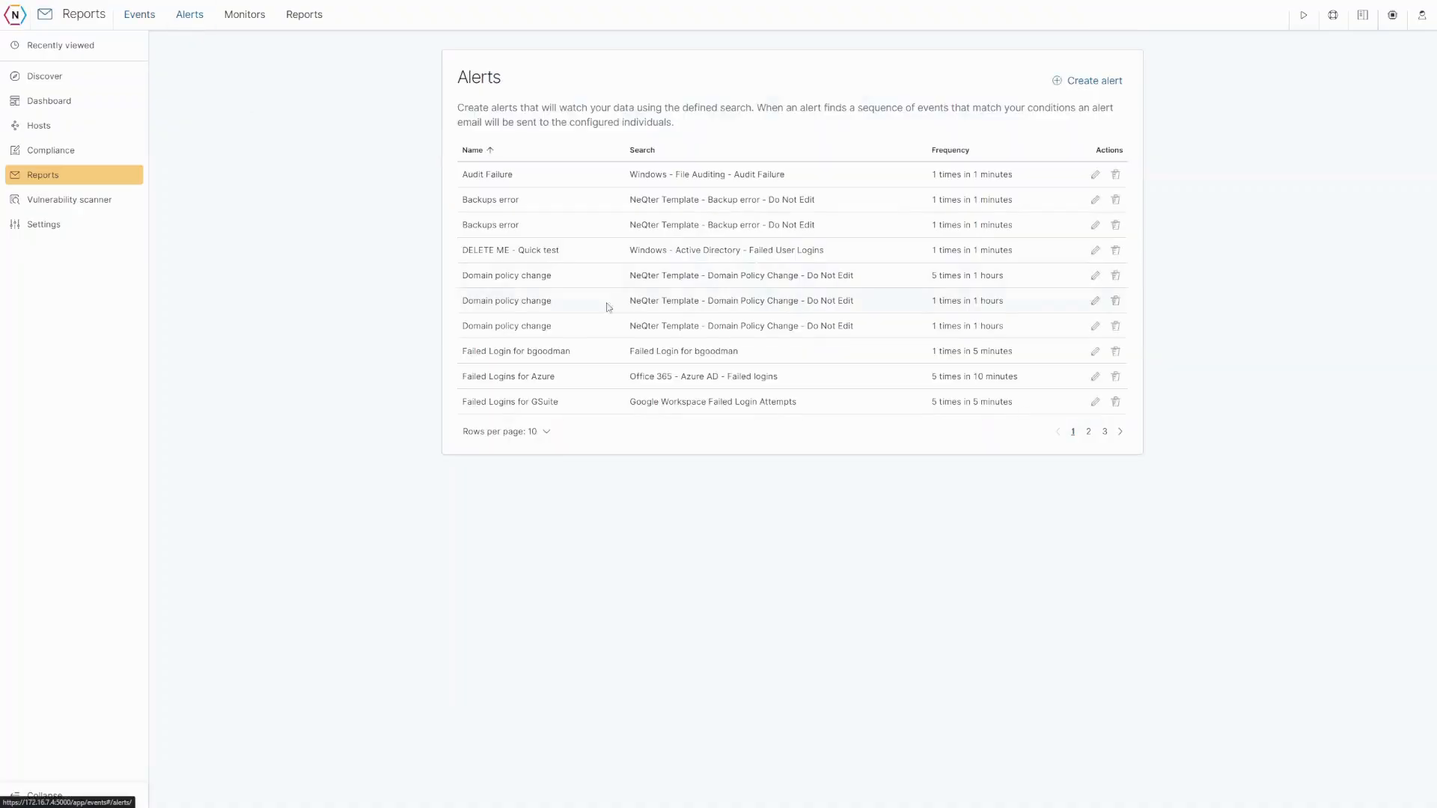
click(1069, 86)
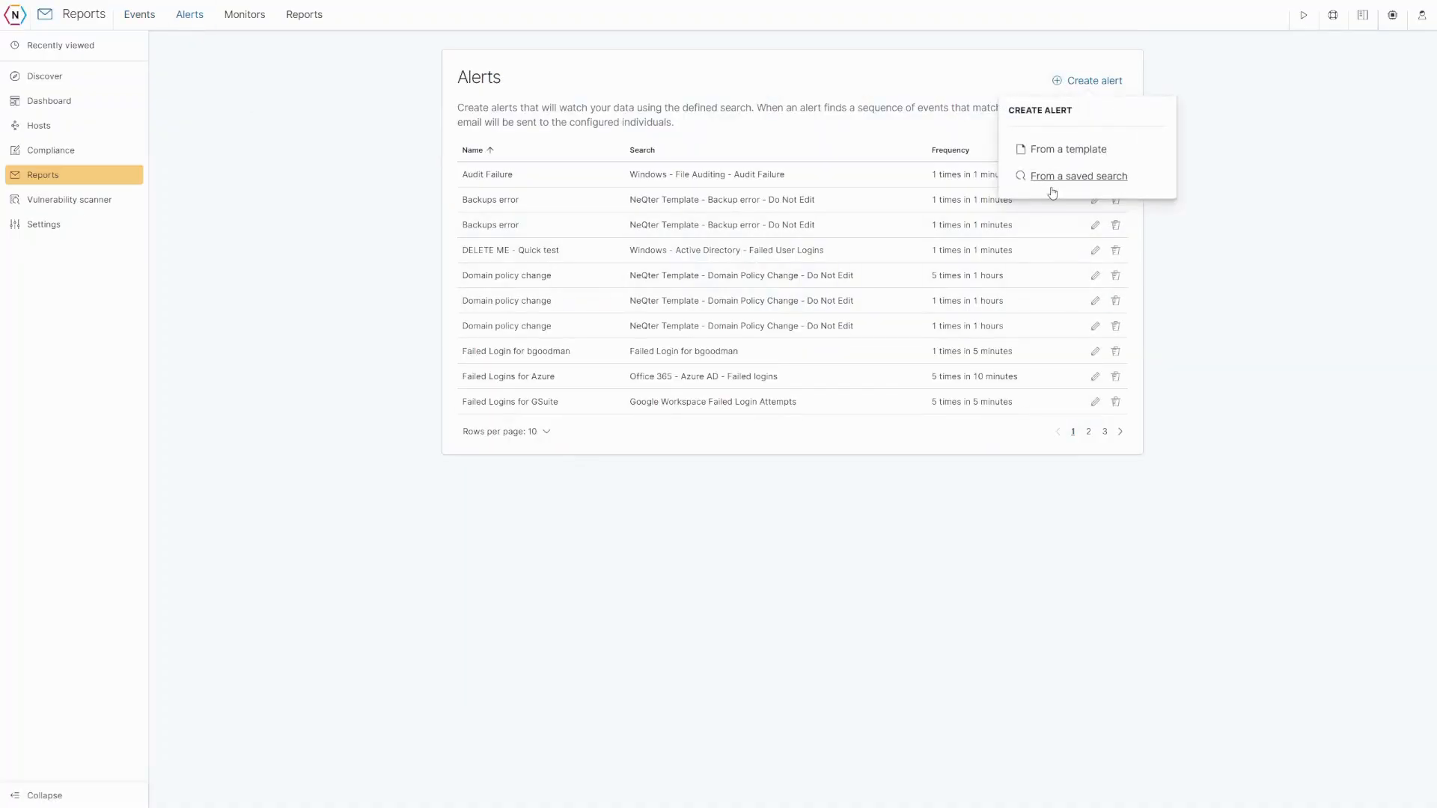
click(1049, 150)
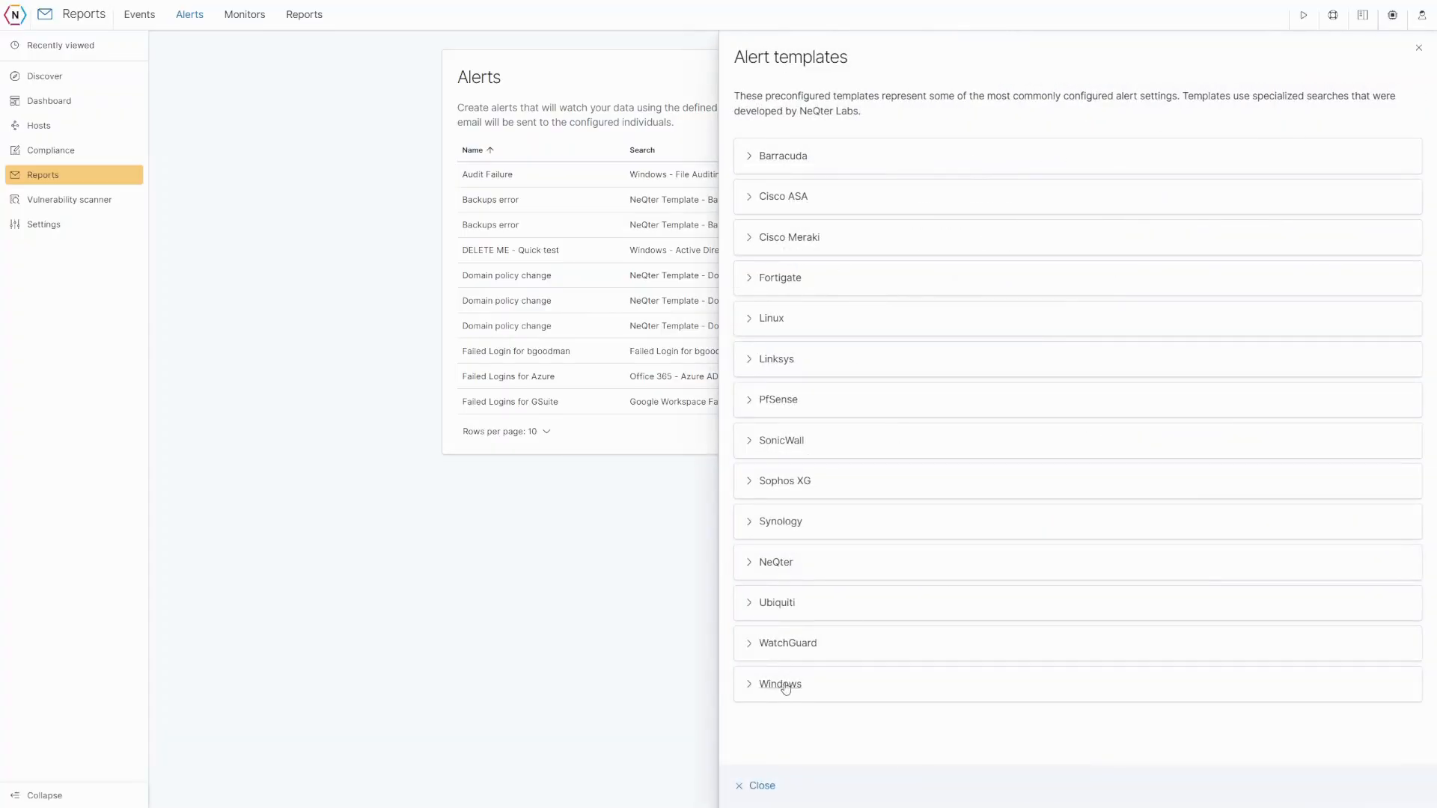
click(756, 786)
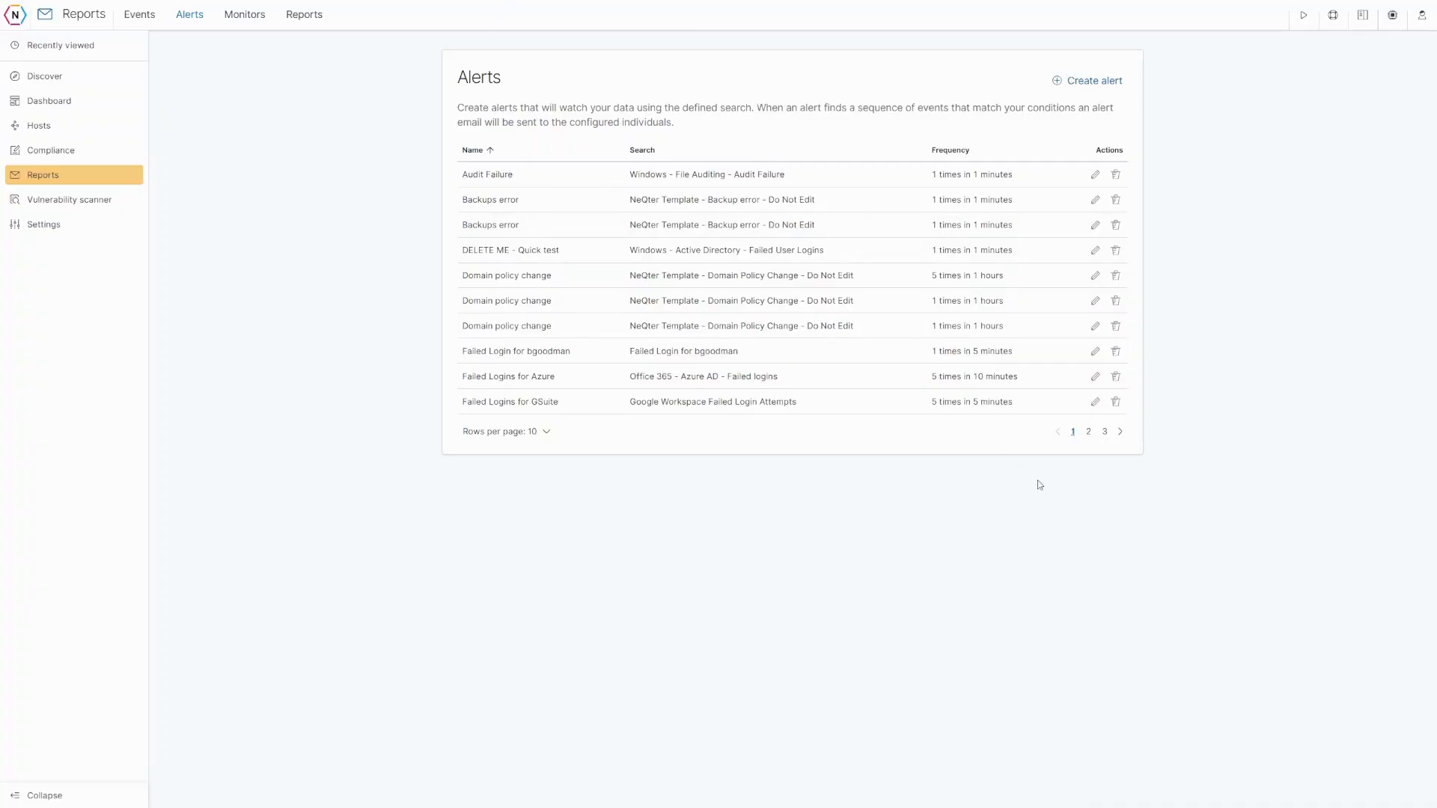
- Review the Failed Logins for Azure alert settings unchanged, then show report schedules and past reports
click(1095, 379)
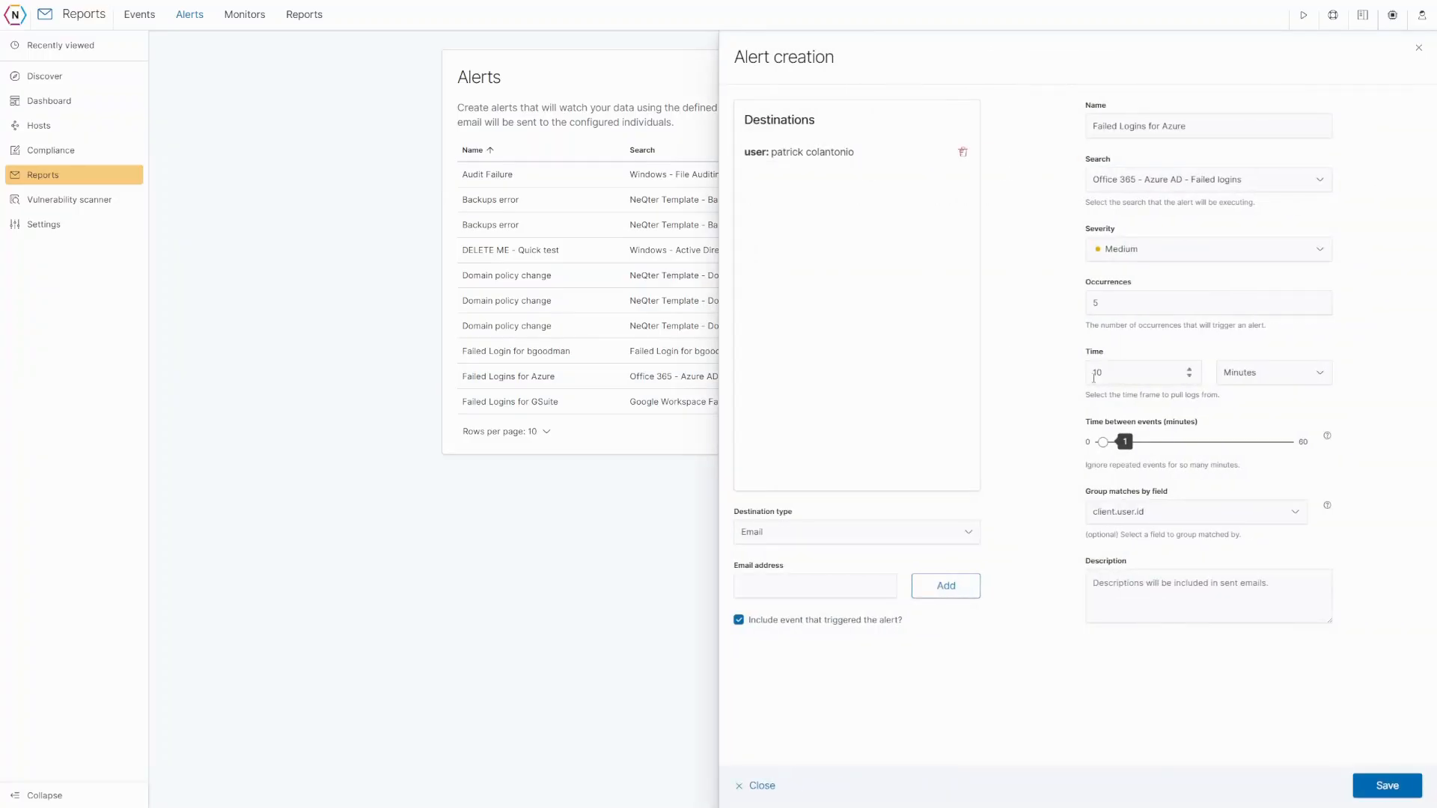
click(741, 786)
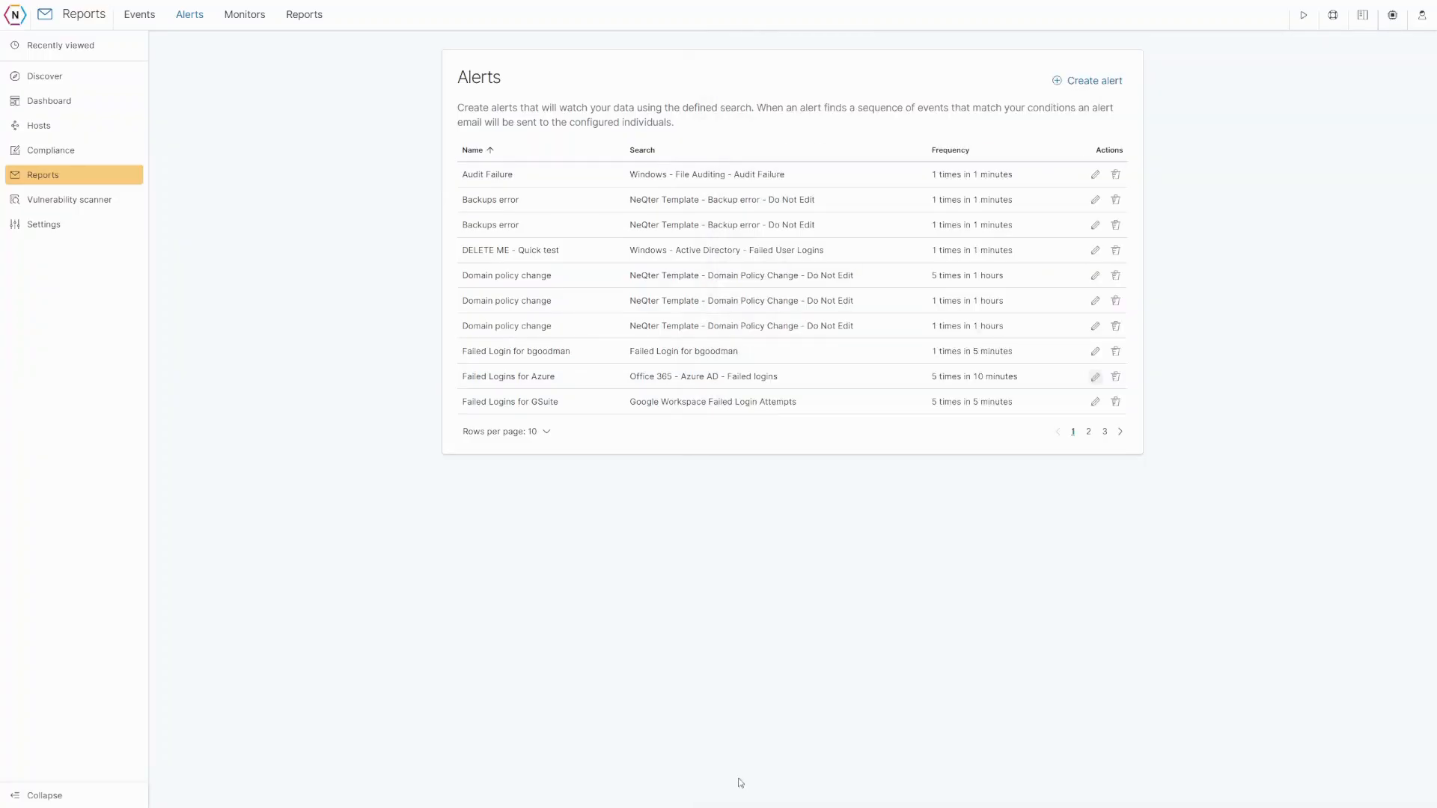
click(303, 16)
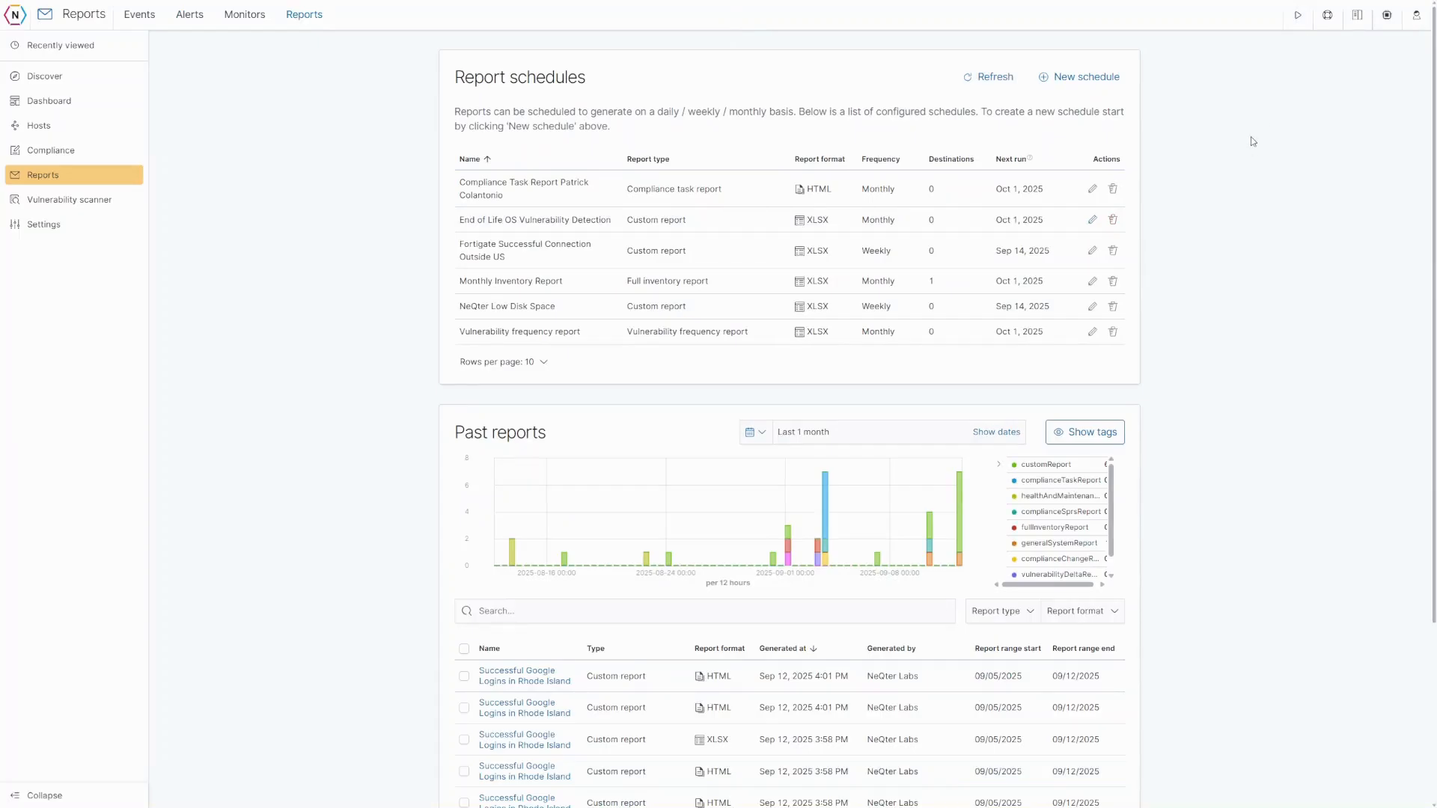
click(1300, 19)
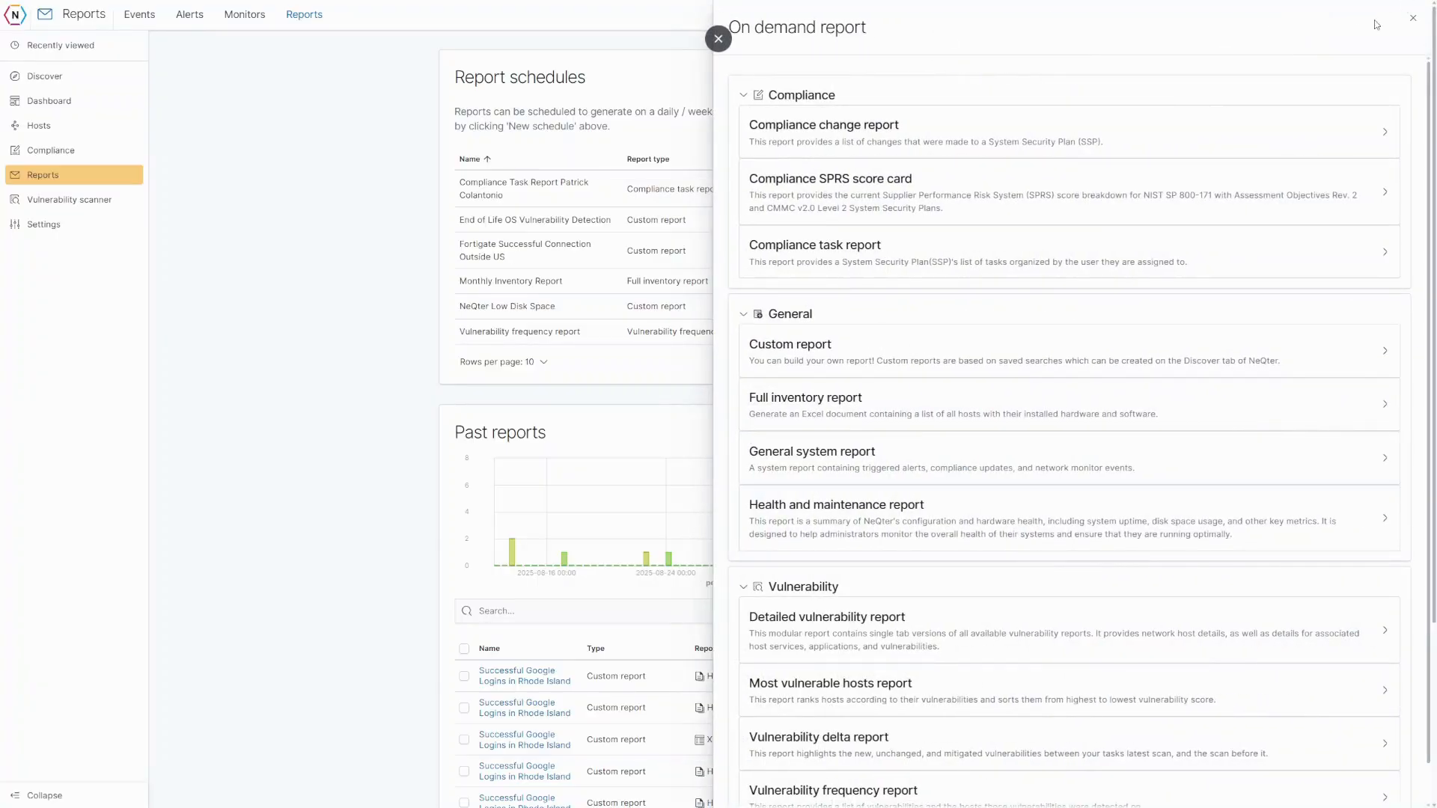
click(1413, 18)
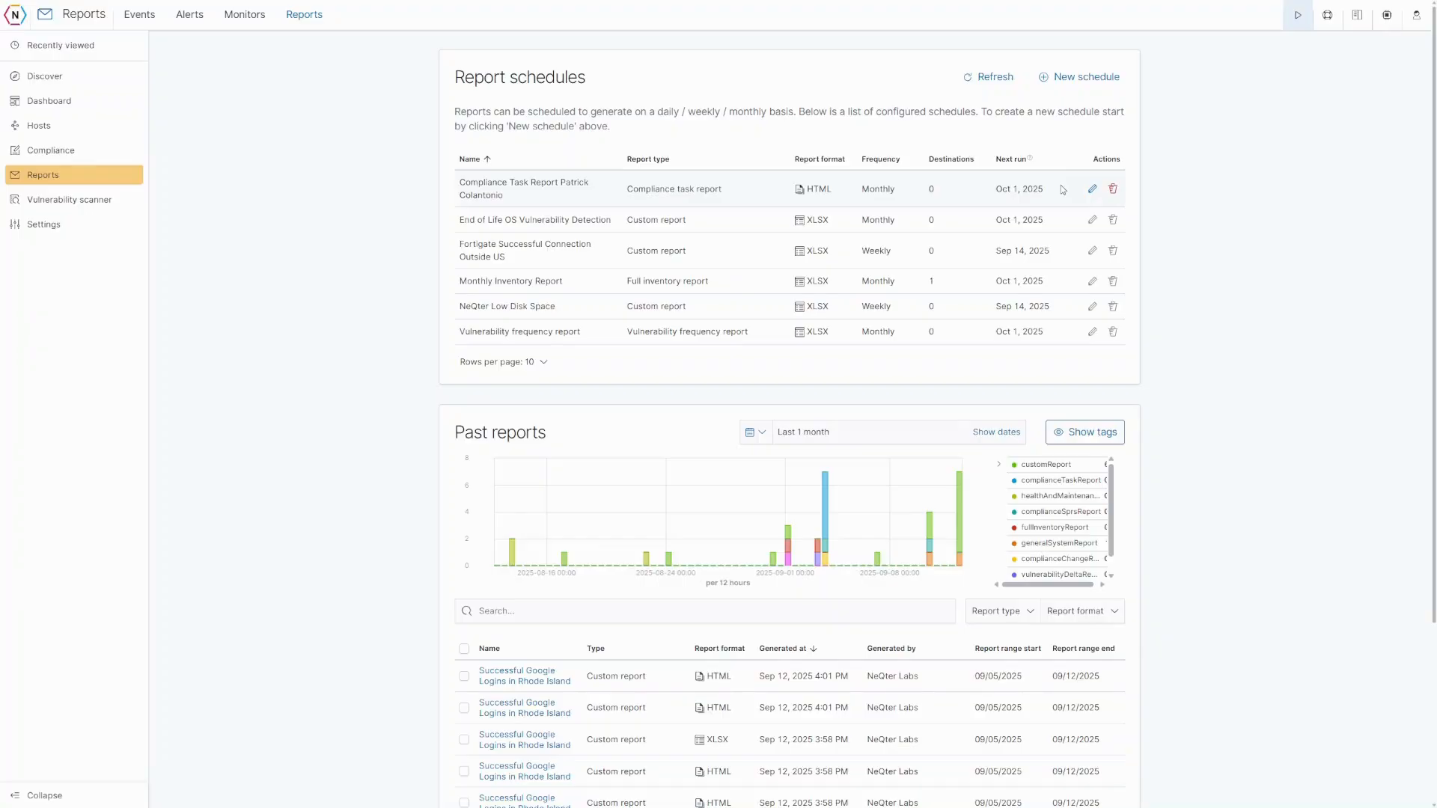
click(1295, 21)
scroll(838, 375, down, 1)
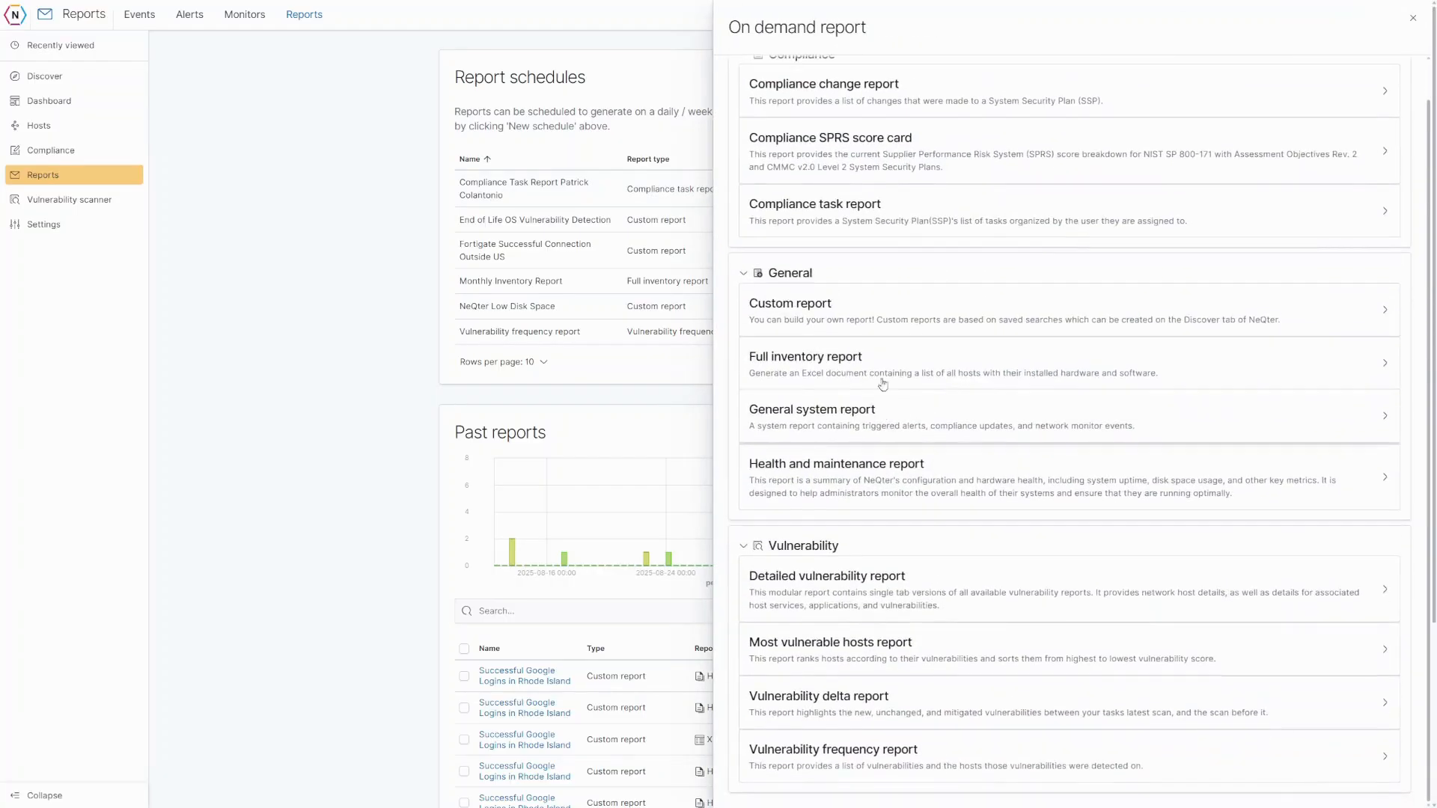
click(830, 365)
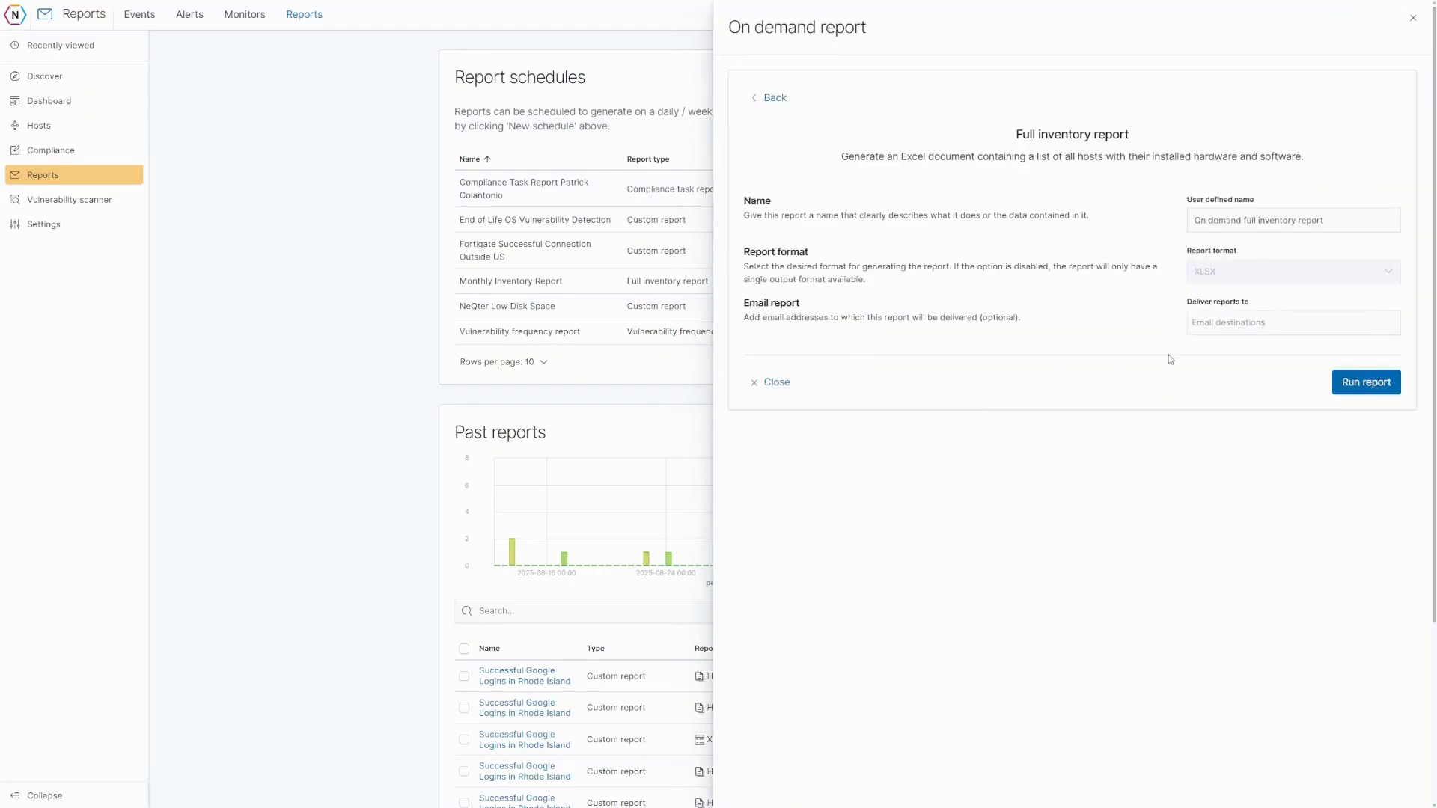
click(1204, 328)
click(775, 386)
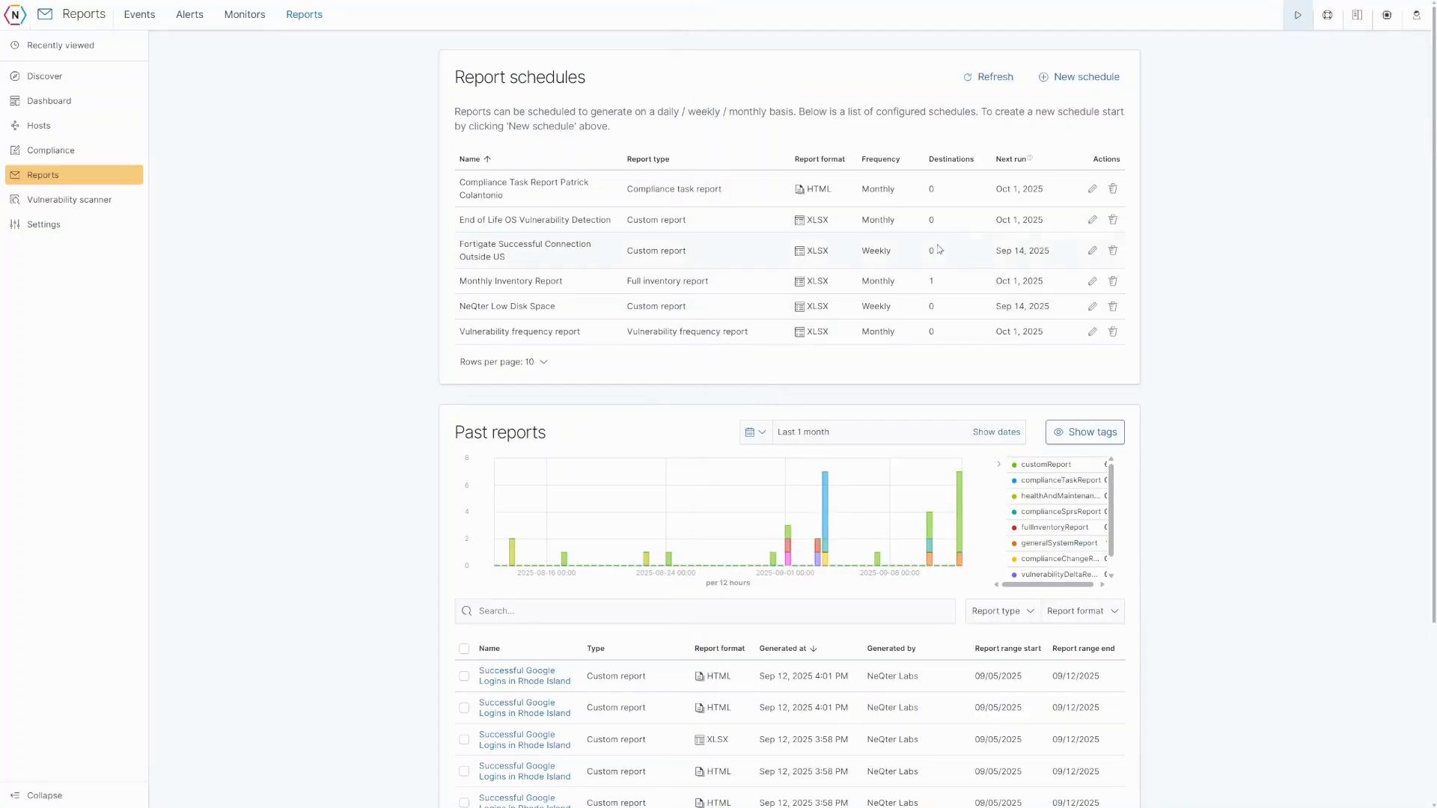
click(1071, 84)
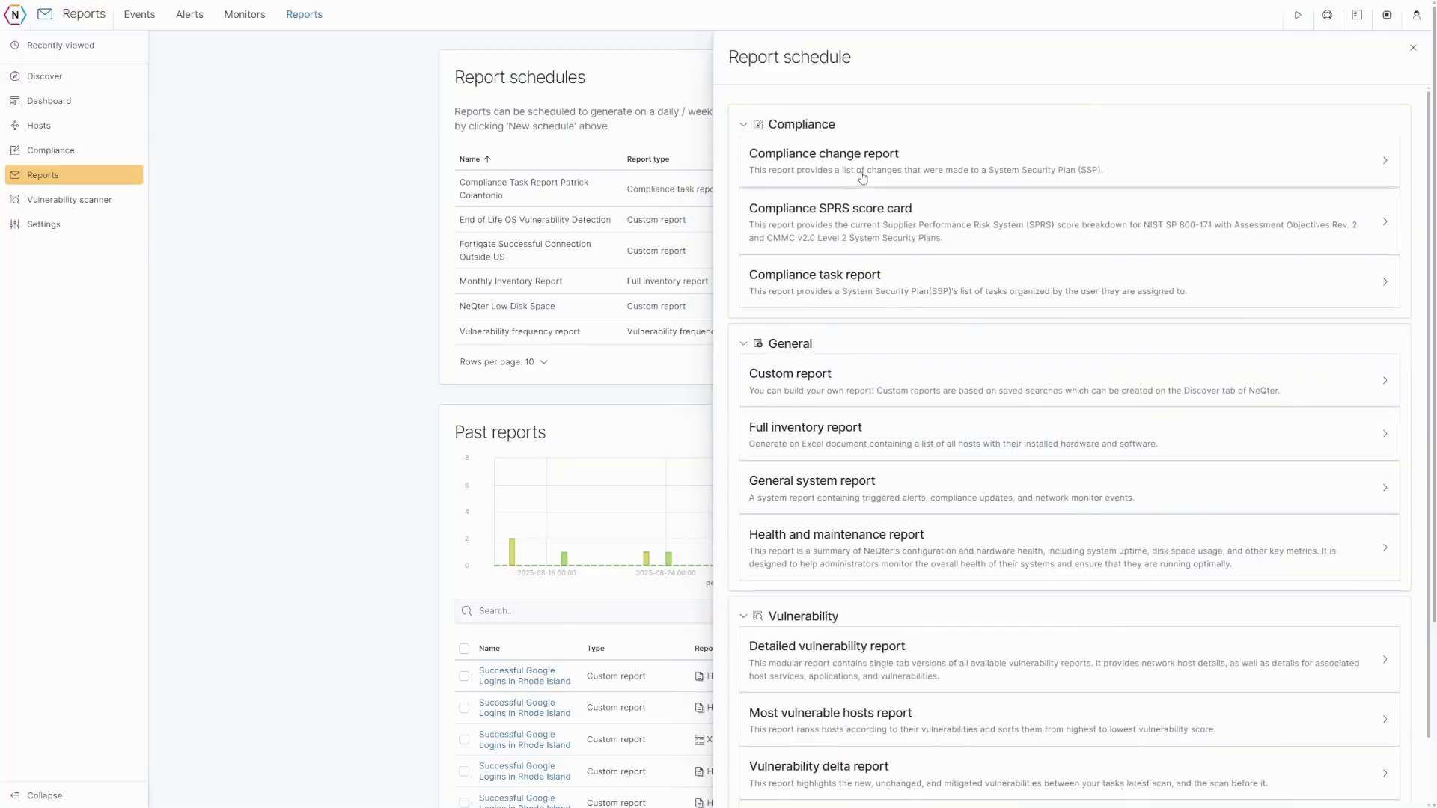
- Choose Full inventory report for the new schedule and add the recipient's e-mail address for delivery
click(857, 428)
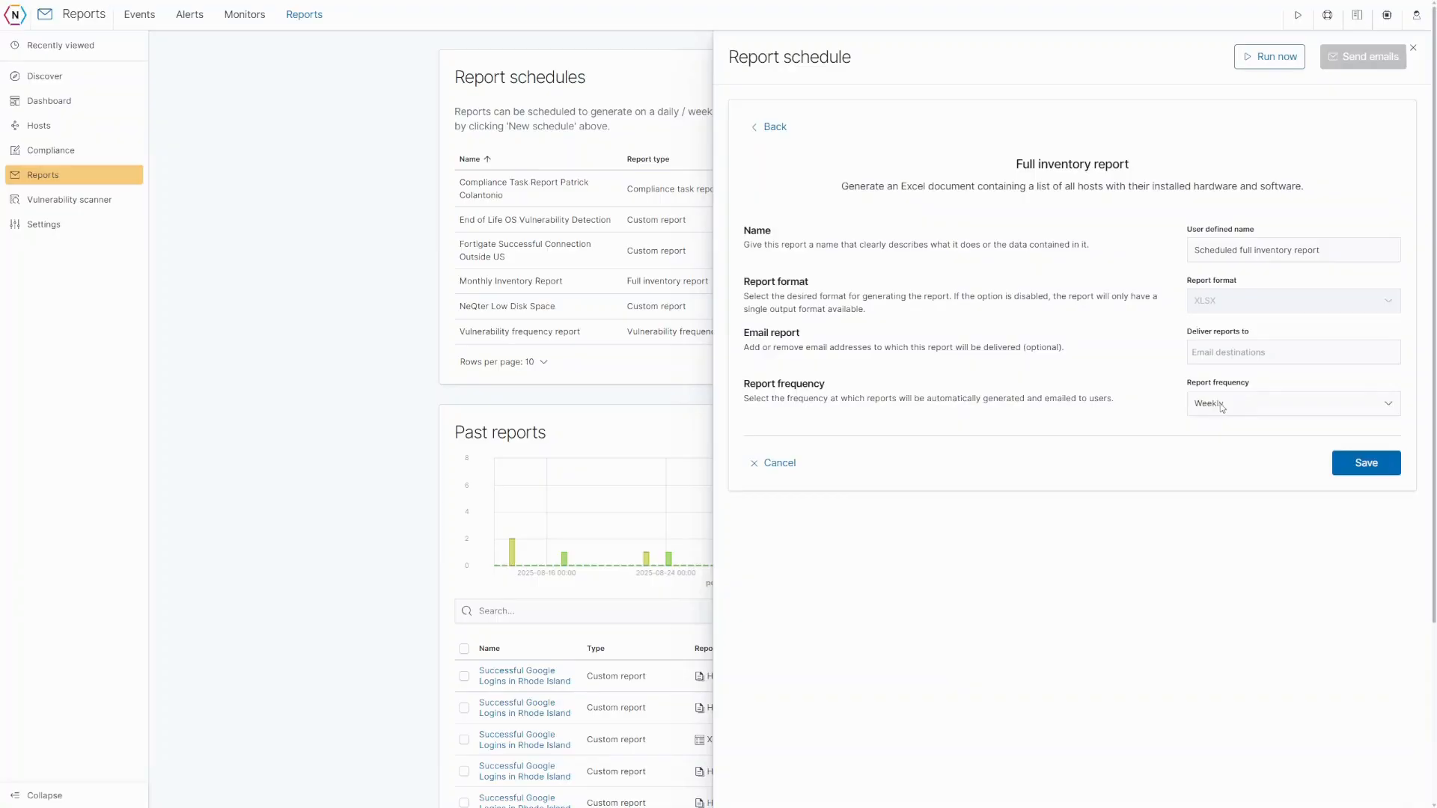
click(1224, 351)
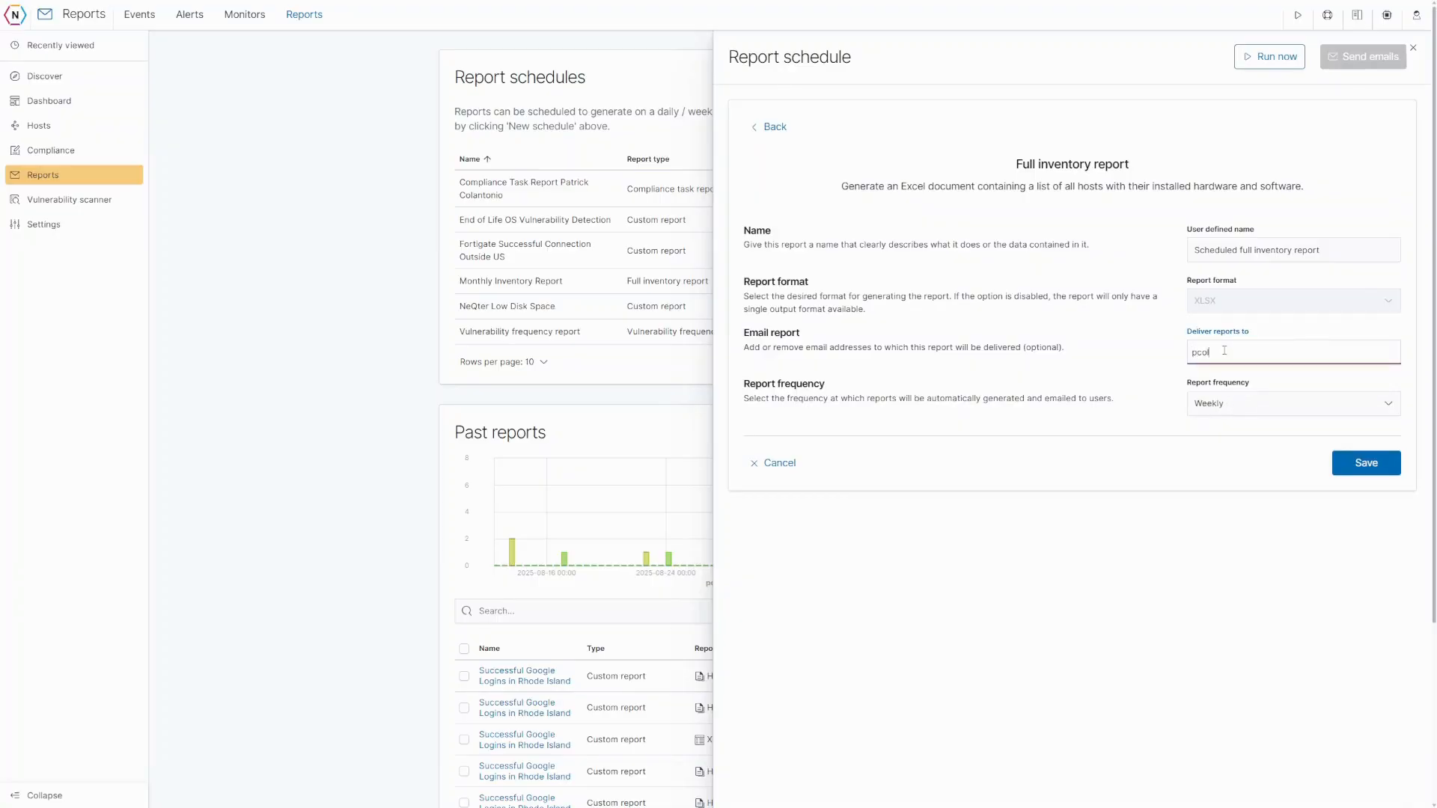
key(Return)
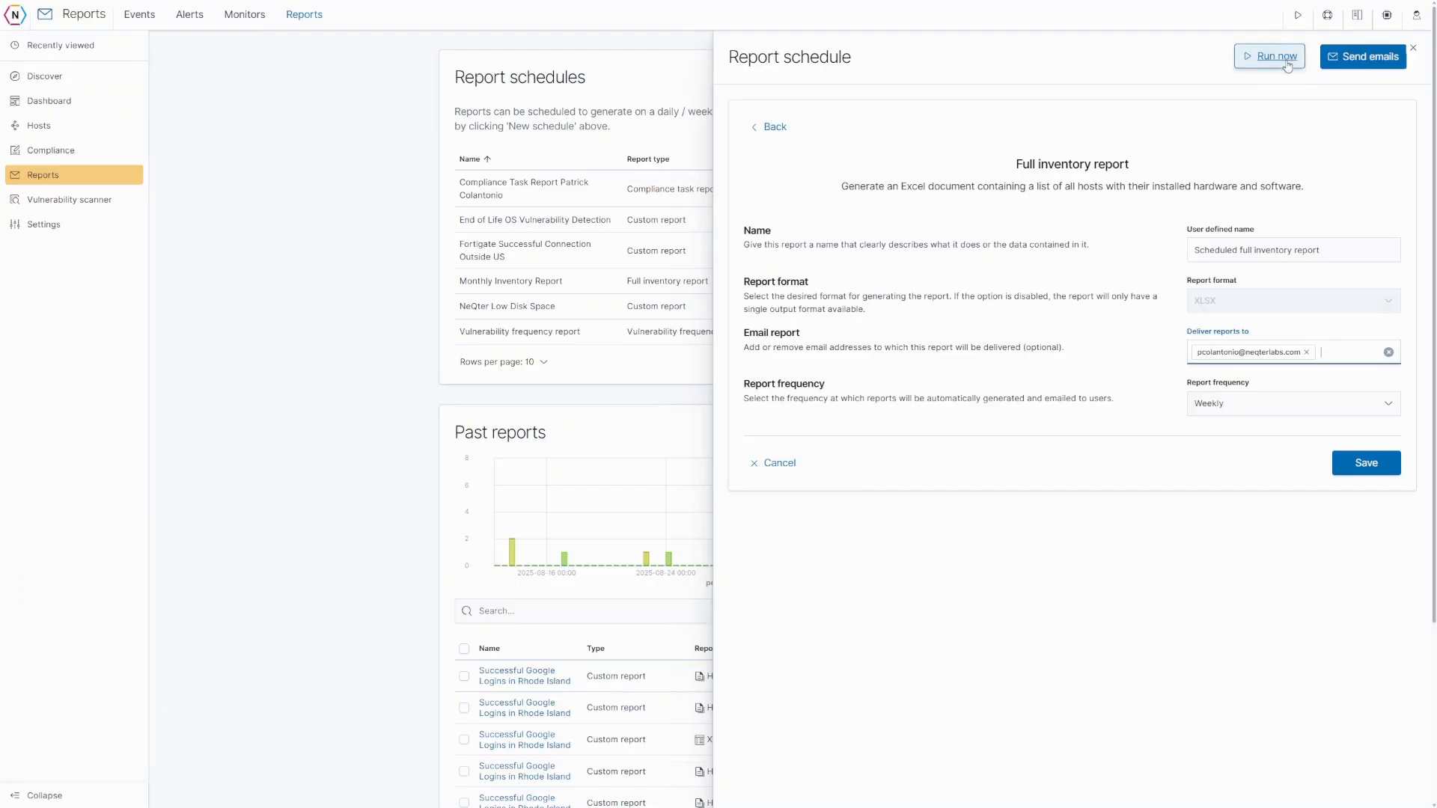
- Cancel the new schedule, then preview the Successful Google Logins in Rhode Island past report
click(779, 463)
scroll(793, 470, down, 2)
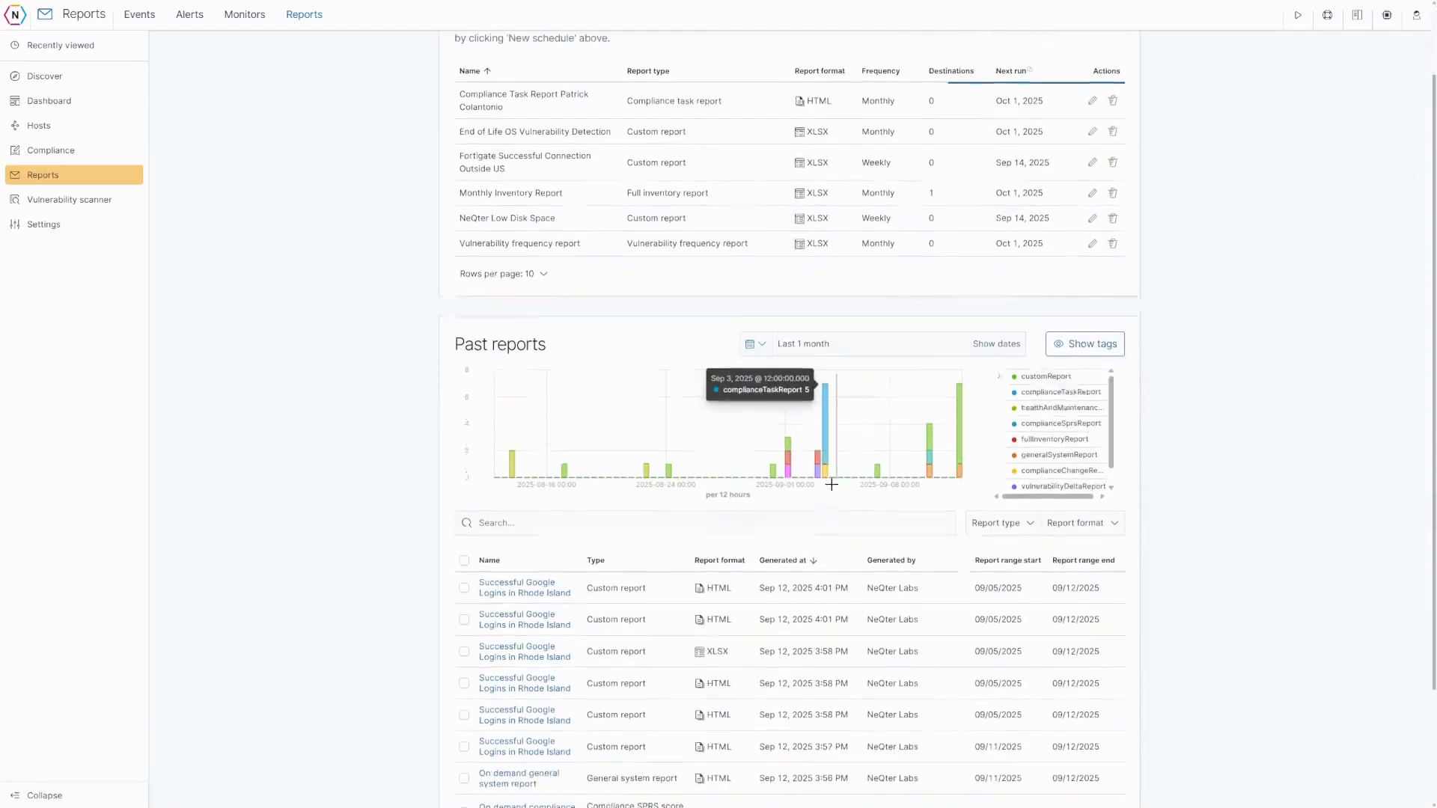
scroll(815, 471, down, 1)
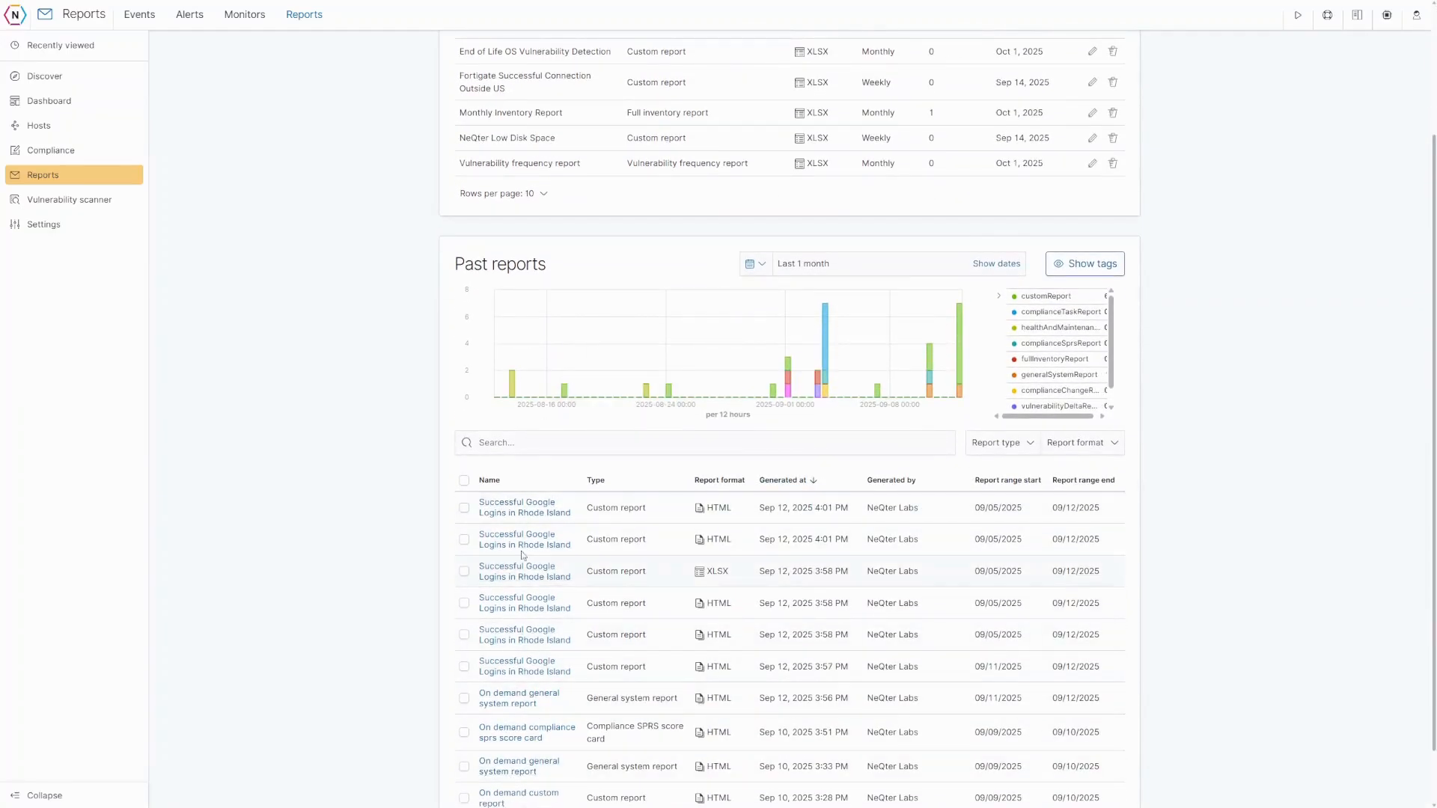
scroll(520, 664, down, 1)
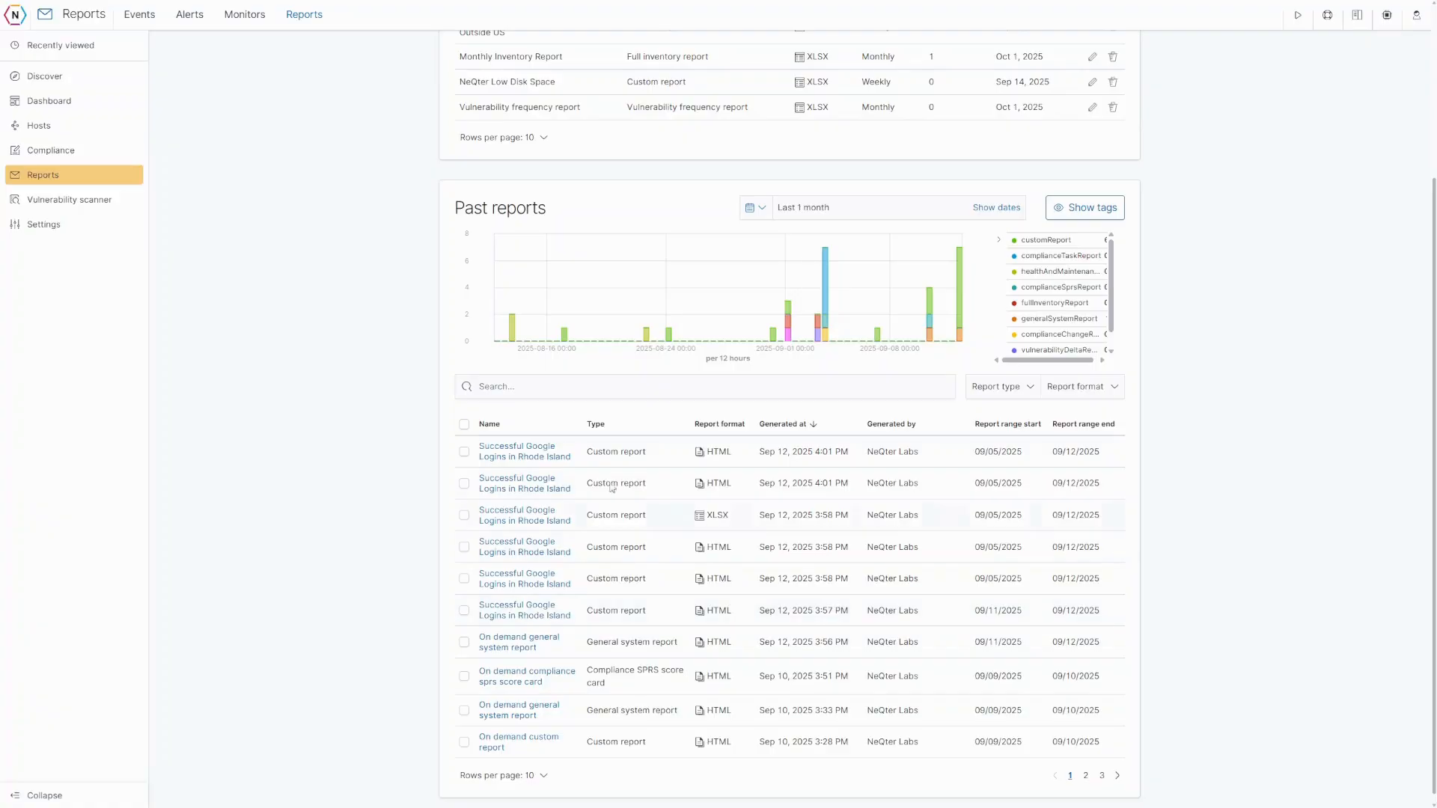
click(535, 620)
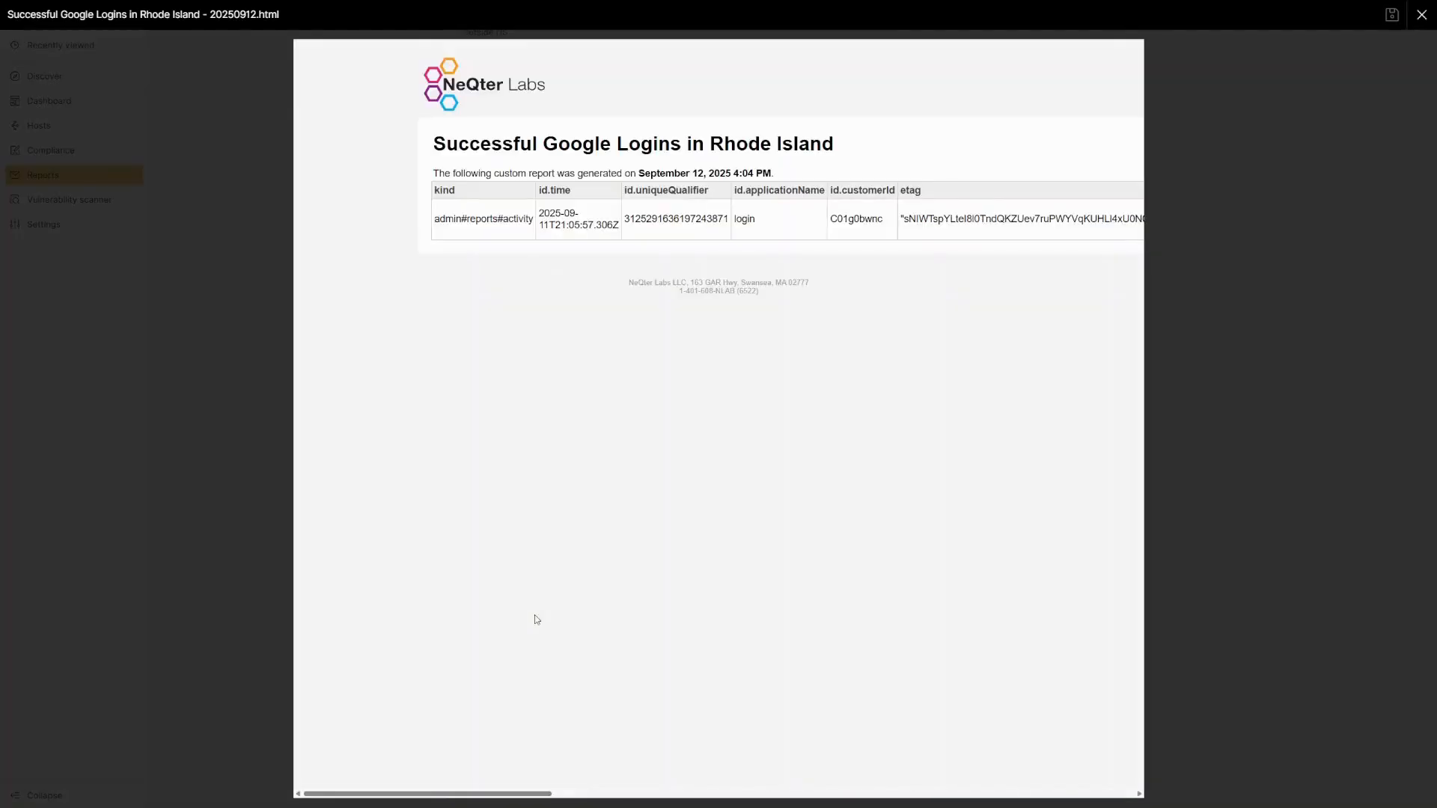
click(1227, 385)
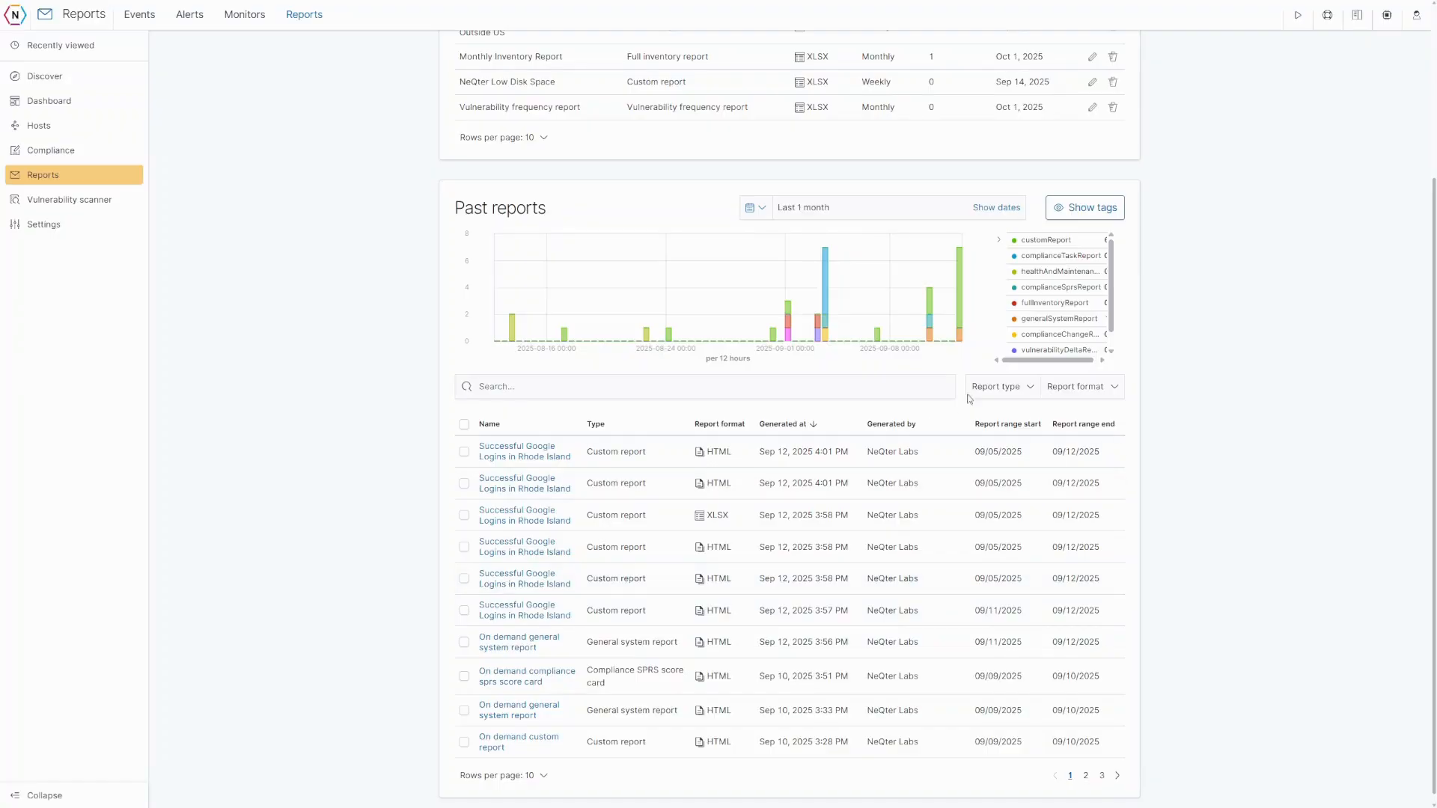
click(1012, 387)
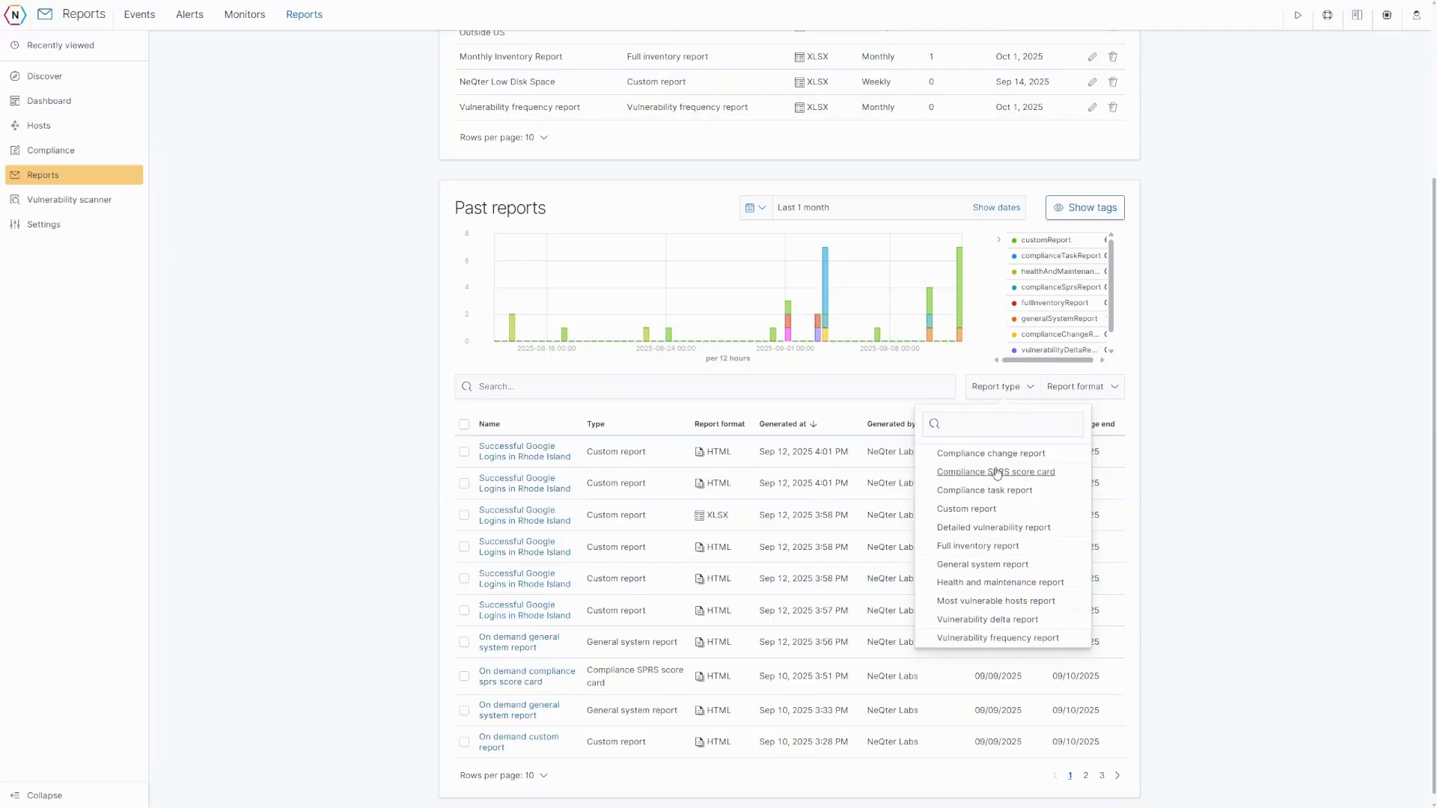
click(965, 509)
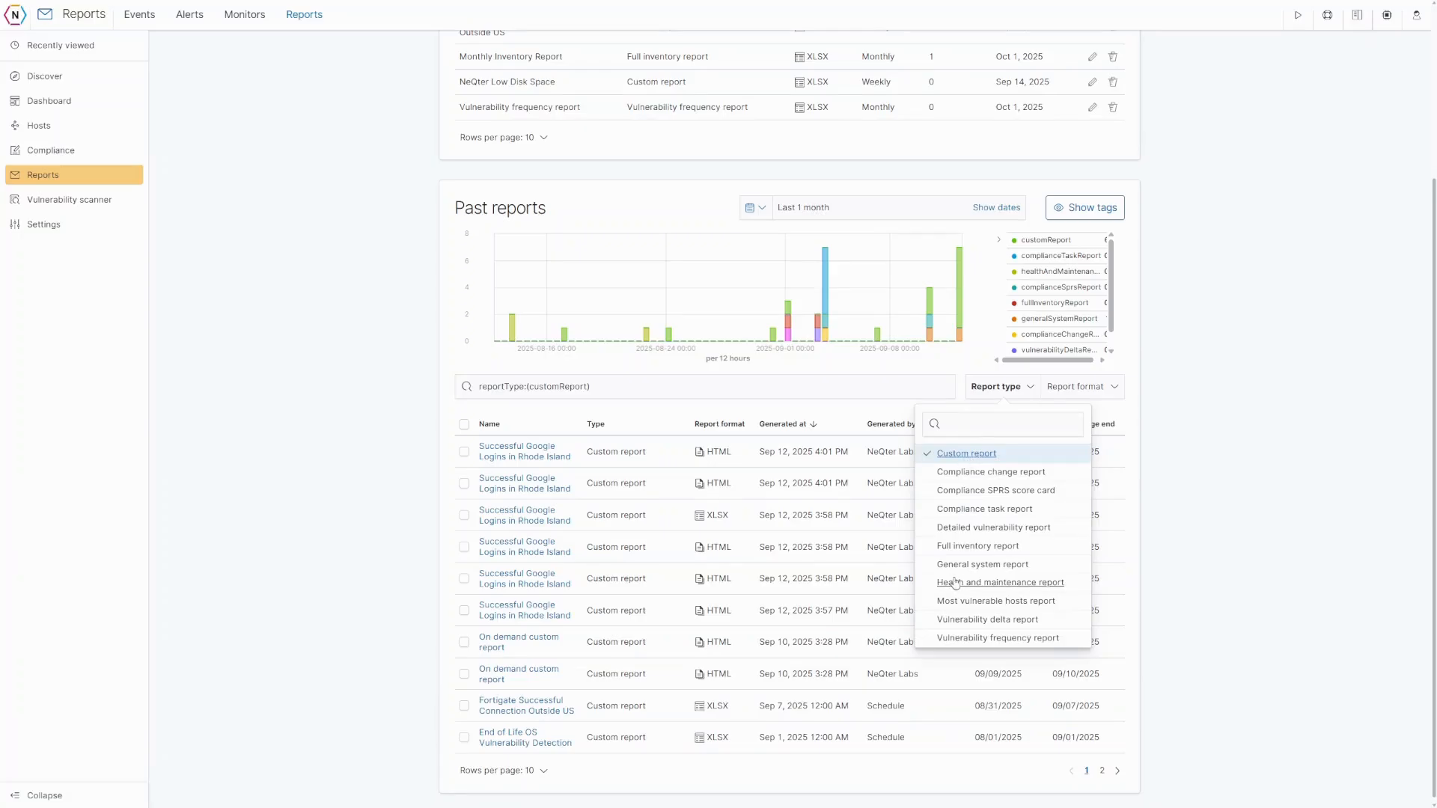
click(1075, 388)
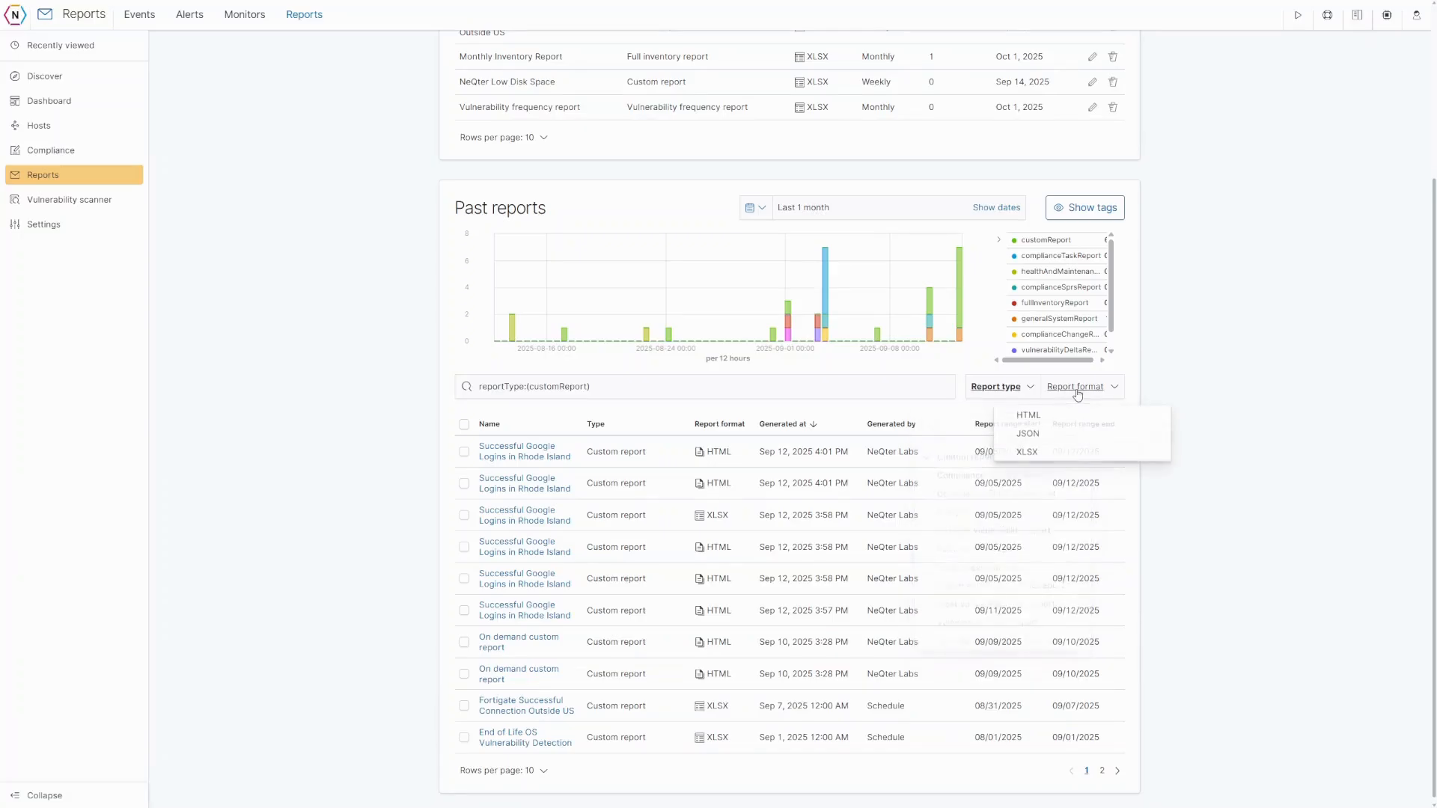
click(1027, 451)
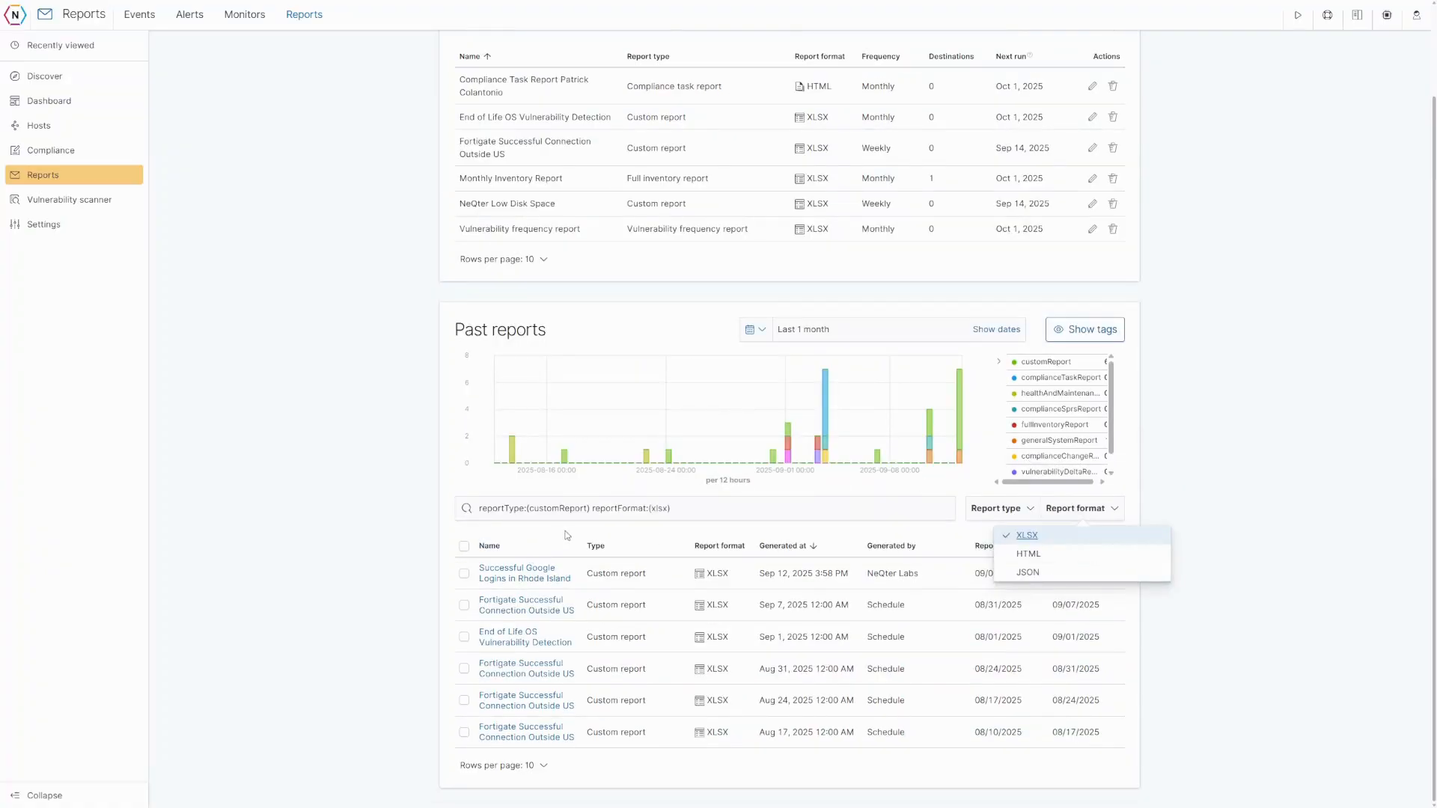
click(1012, 537)
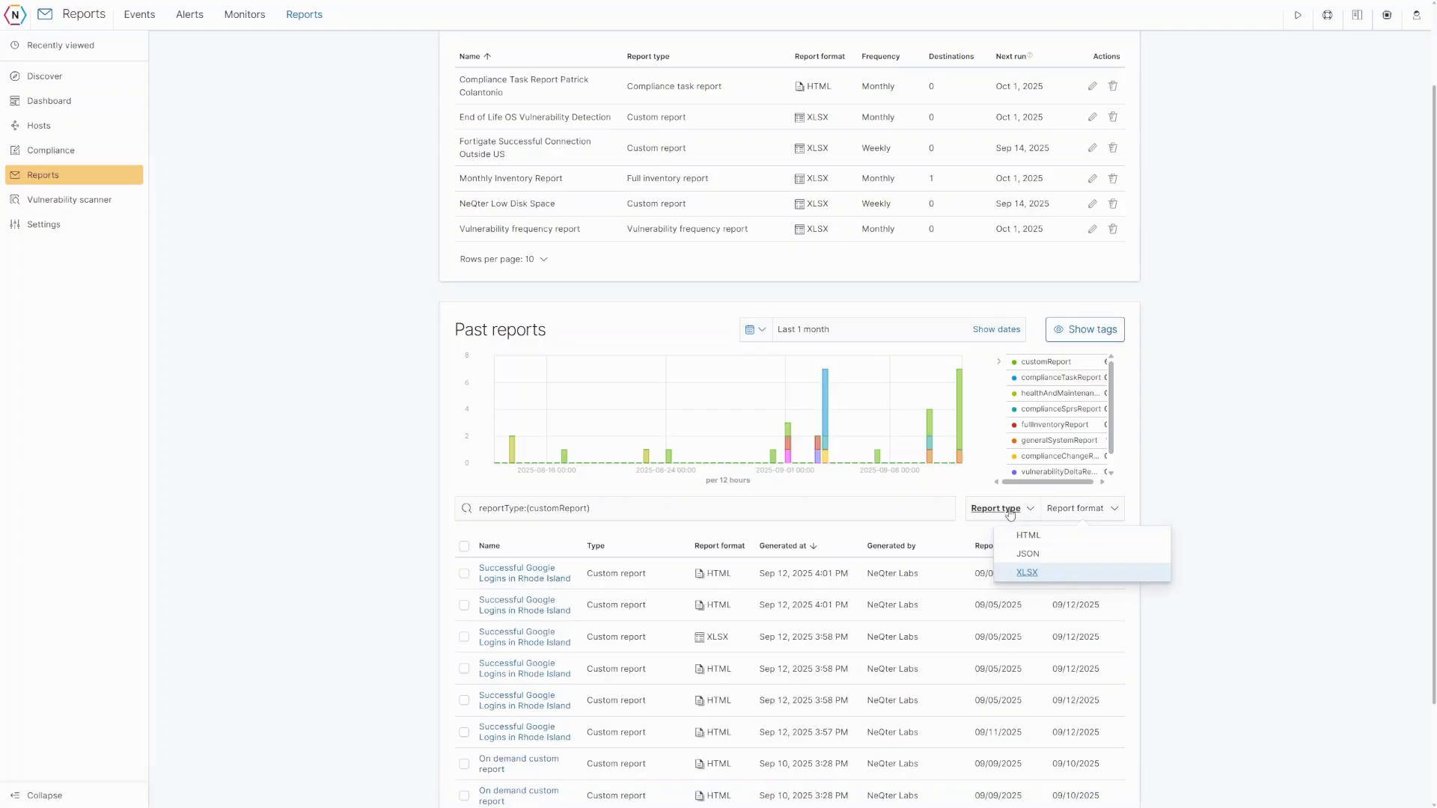
click(1010, 511)
click(965, 575)
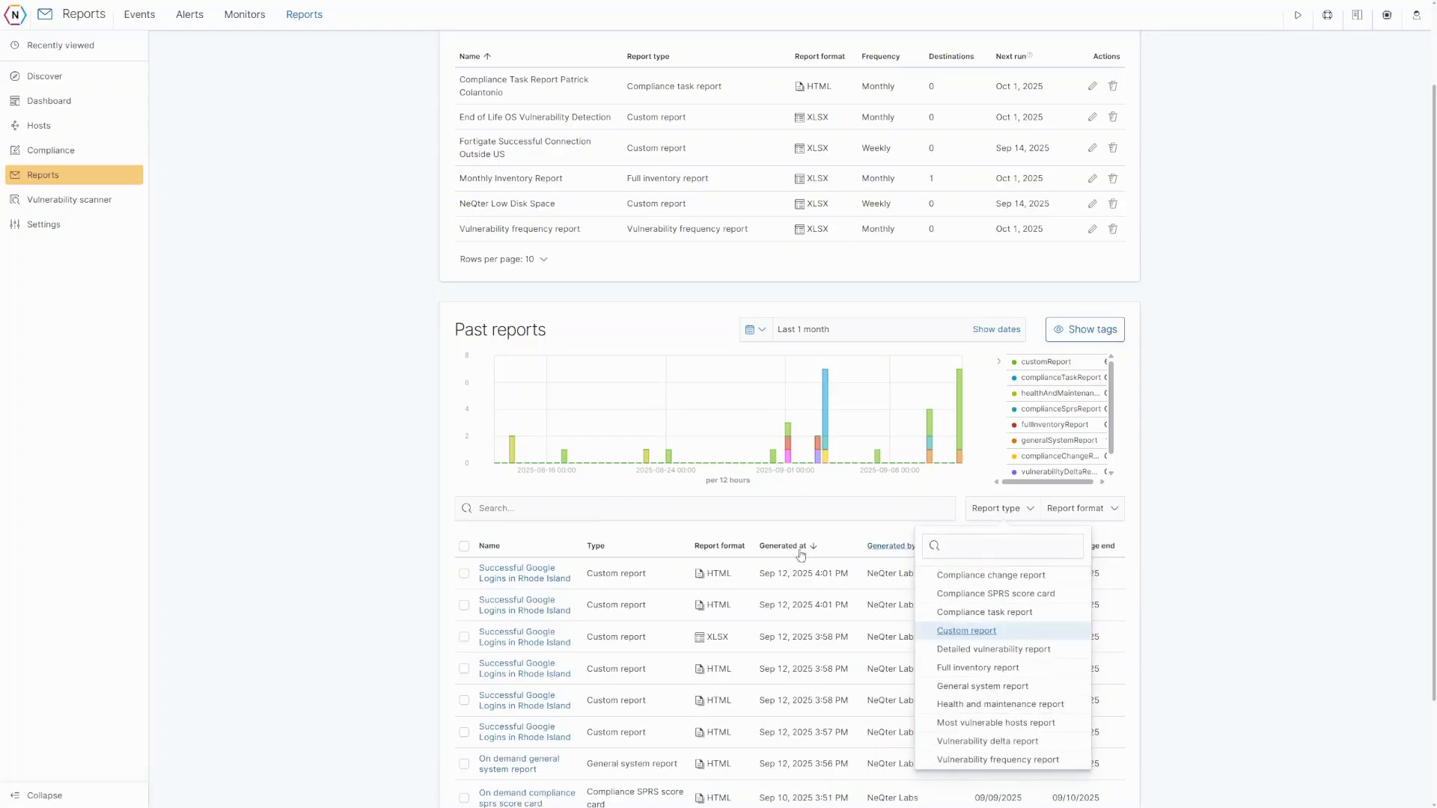
key(Escape)
click(518, 515)
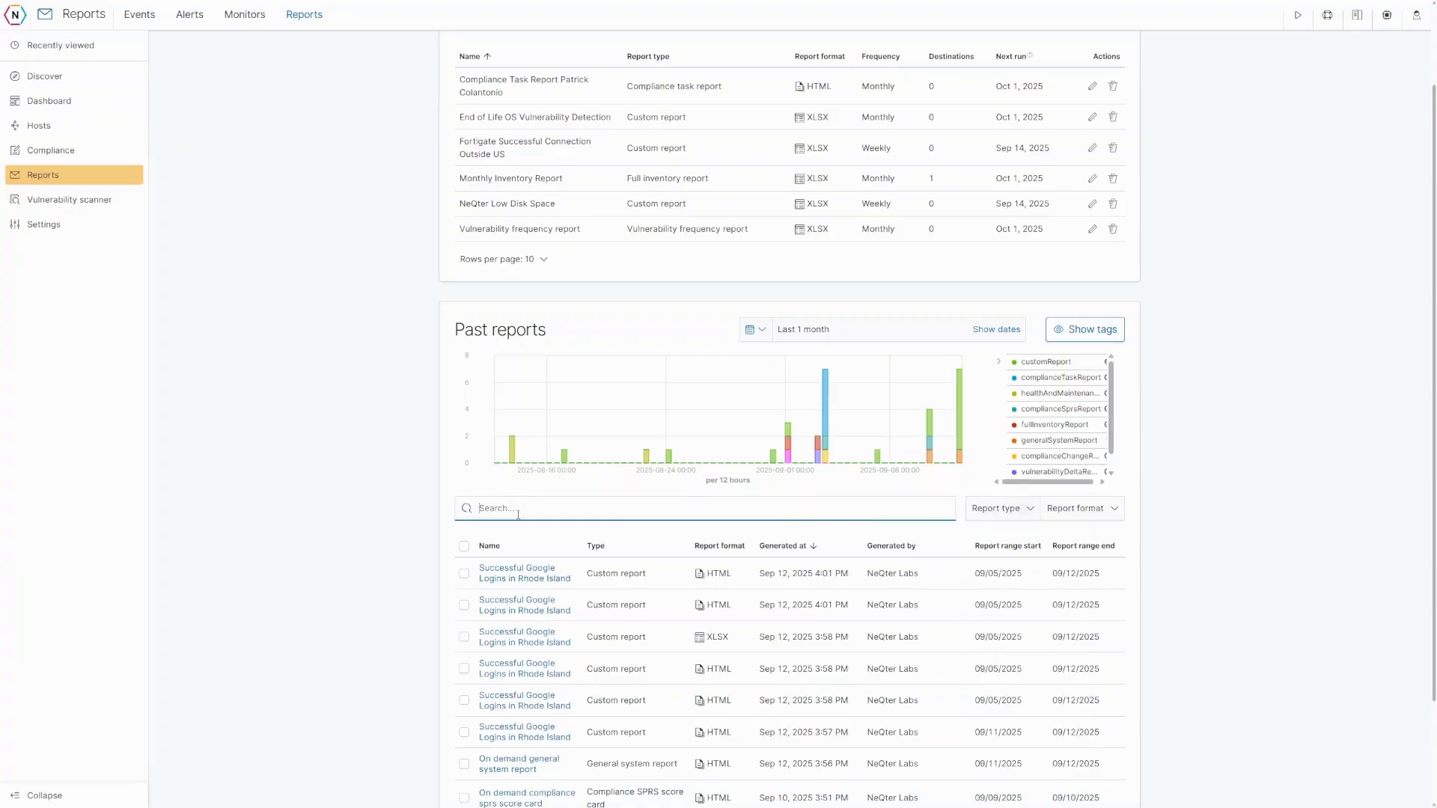
text(rhode island)
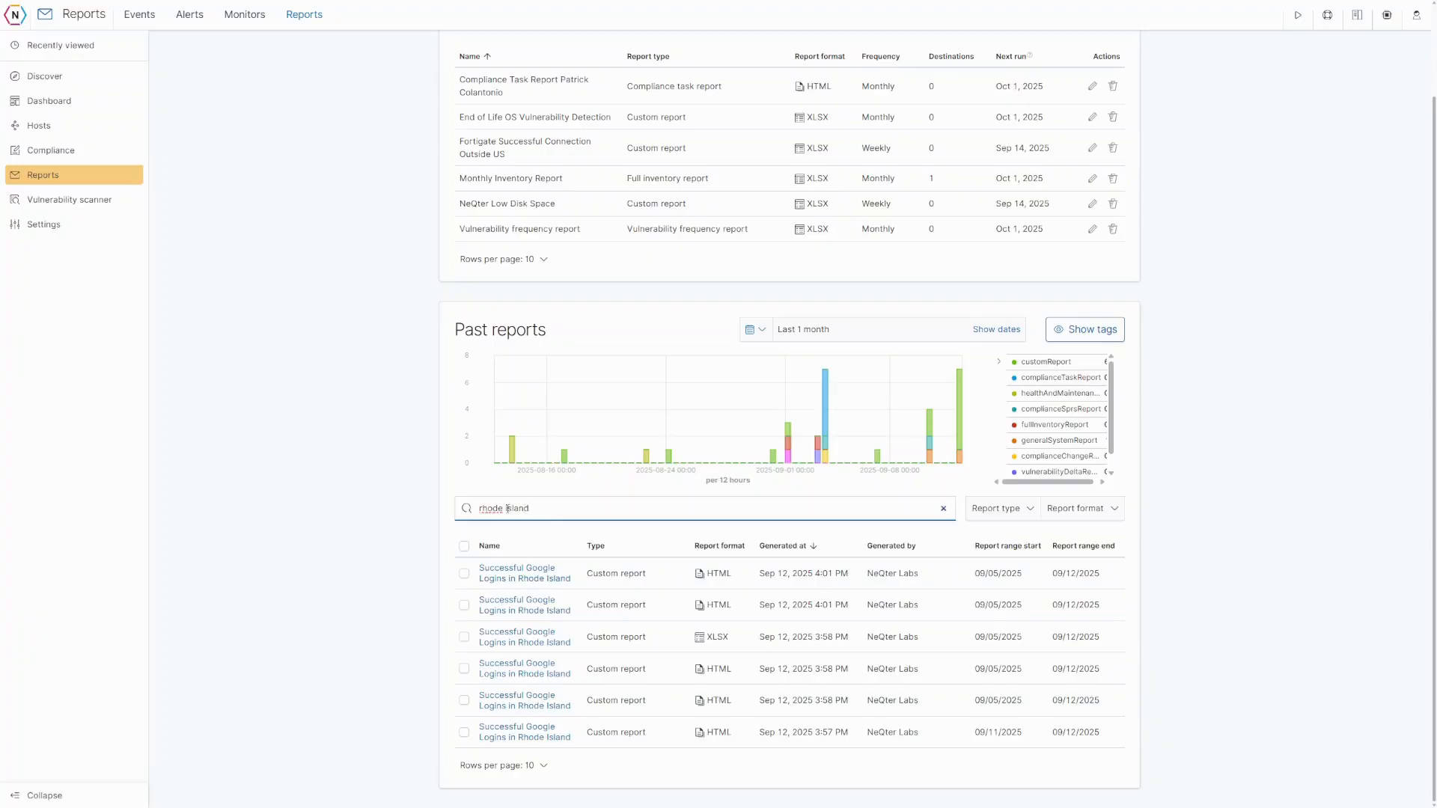
click(944, 509)
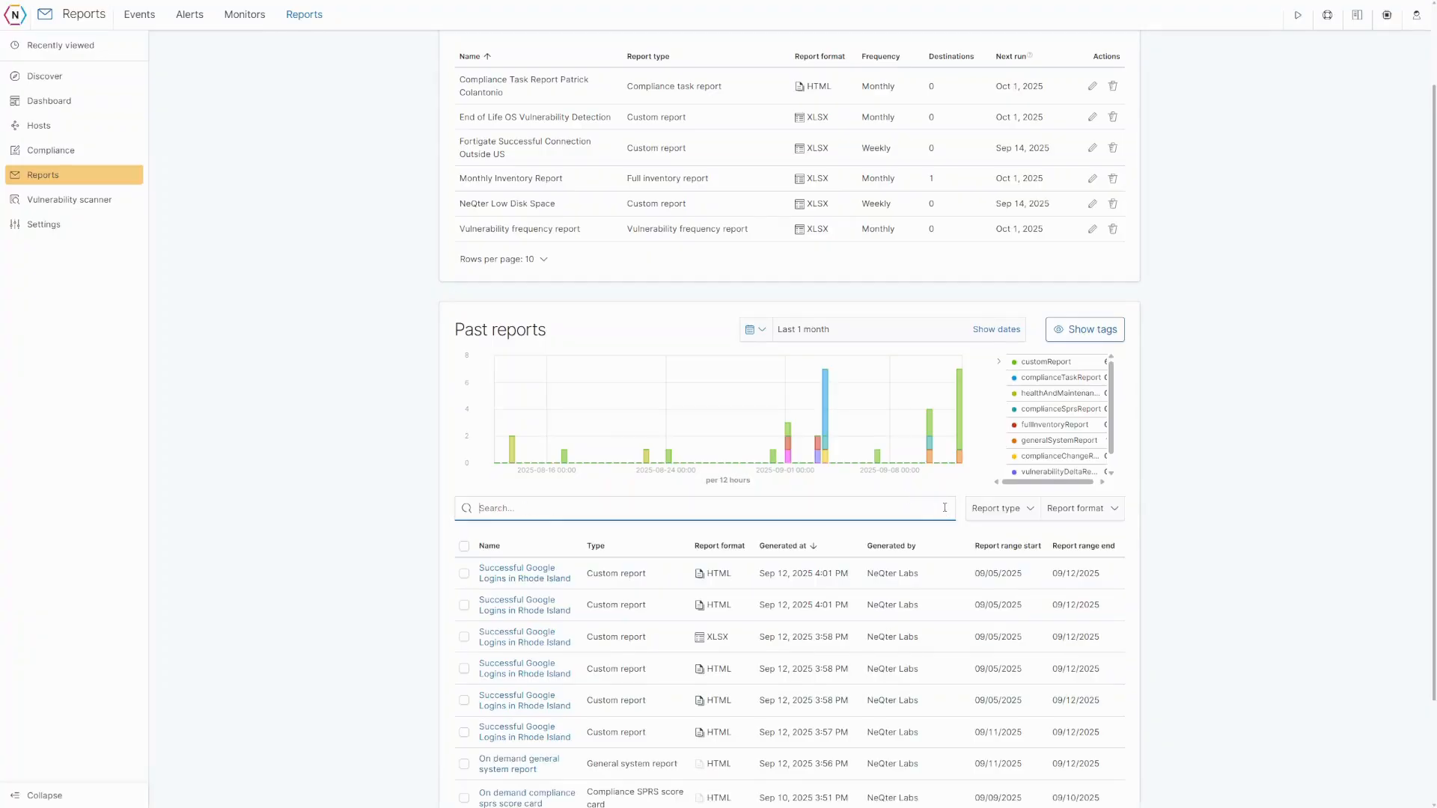
- Open the Settings overview from the left sidebar
scroll(417, 502, up, 1)
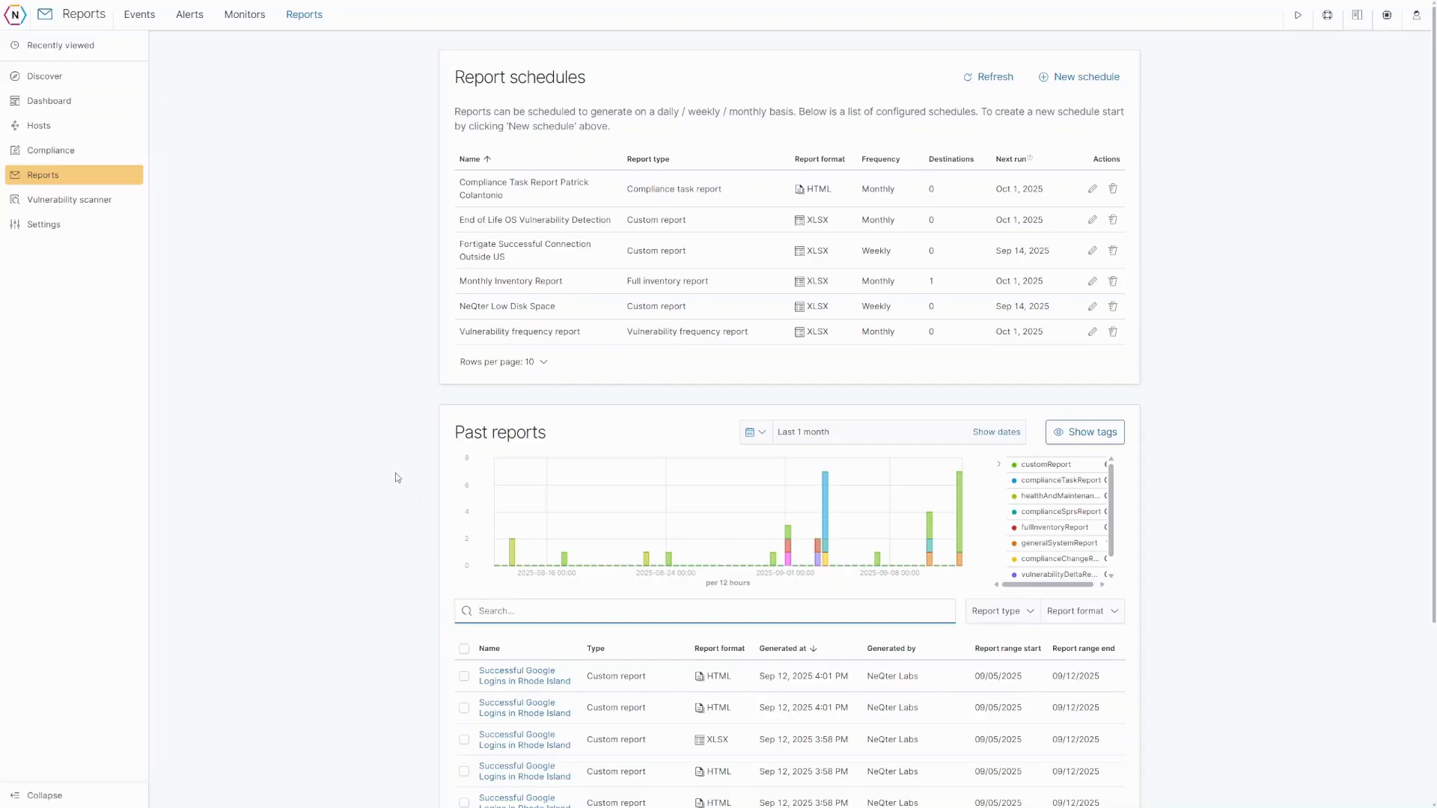
click(67, 226)
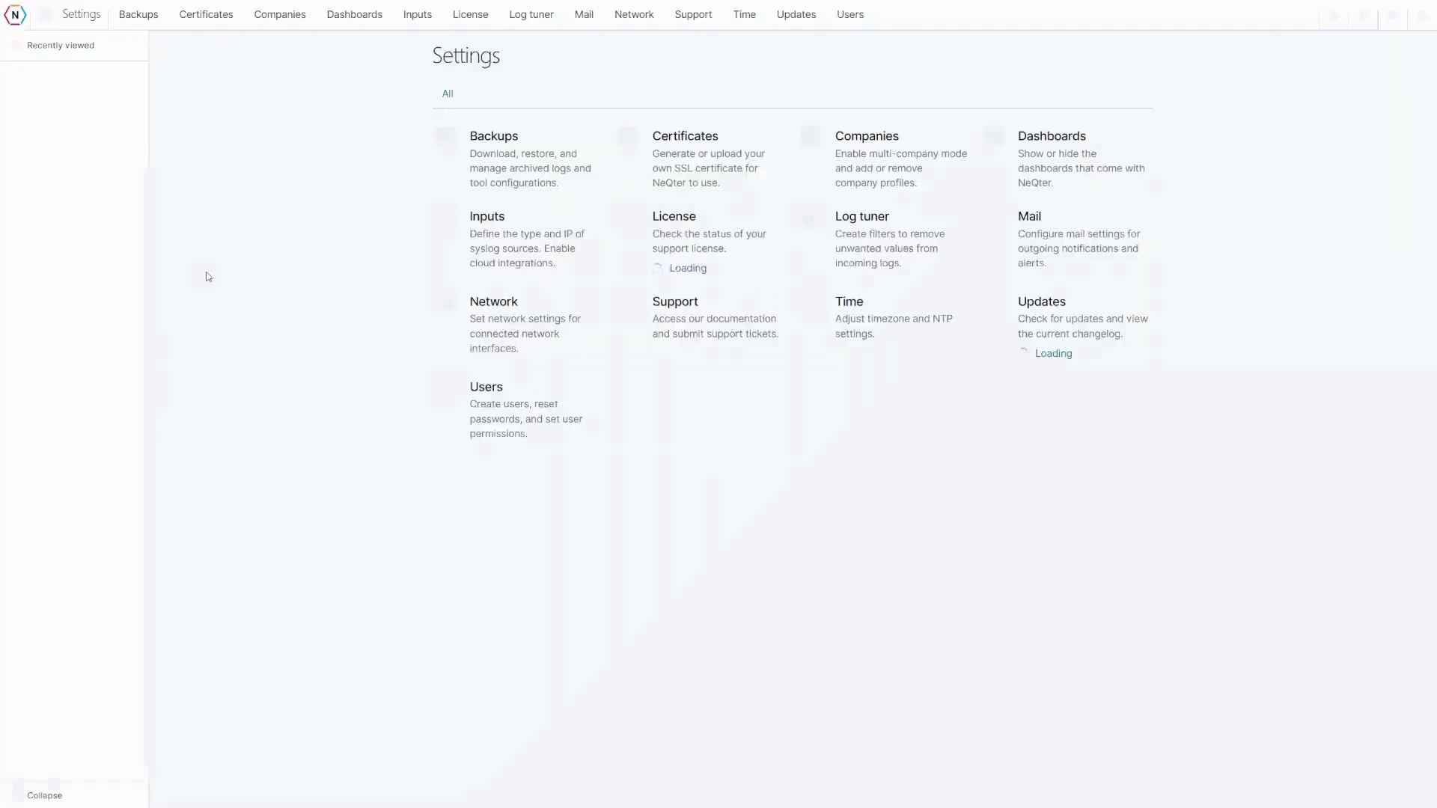
- Open Backups settings and inspect the 35-day log retention value without changing it
click(492, 143)
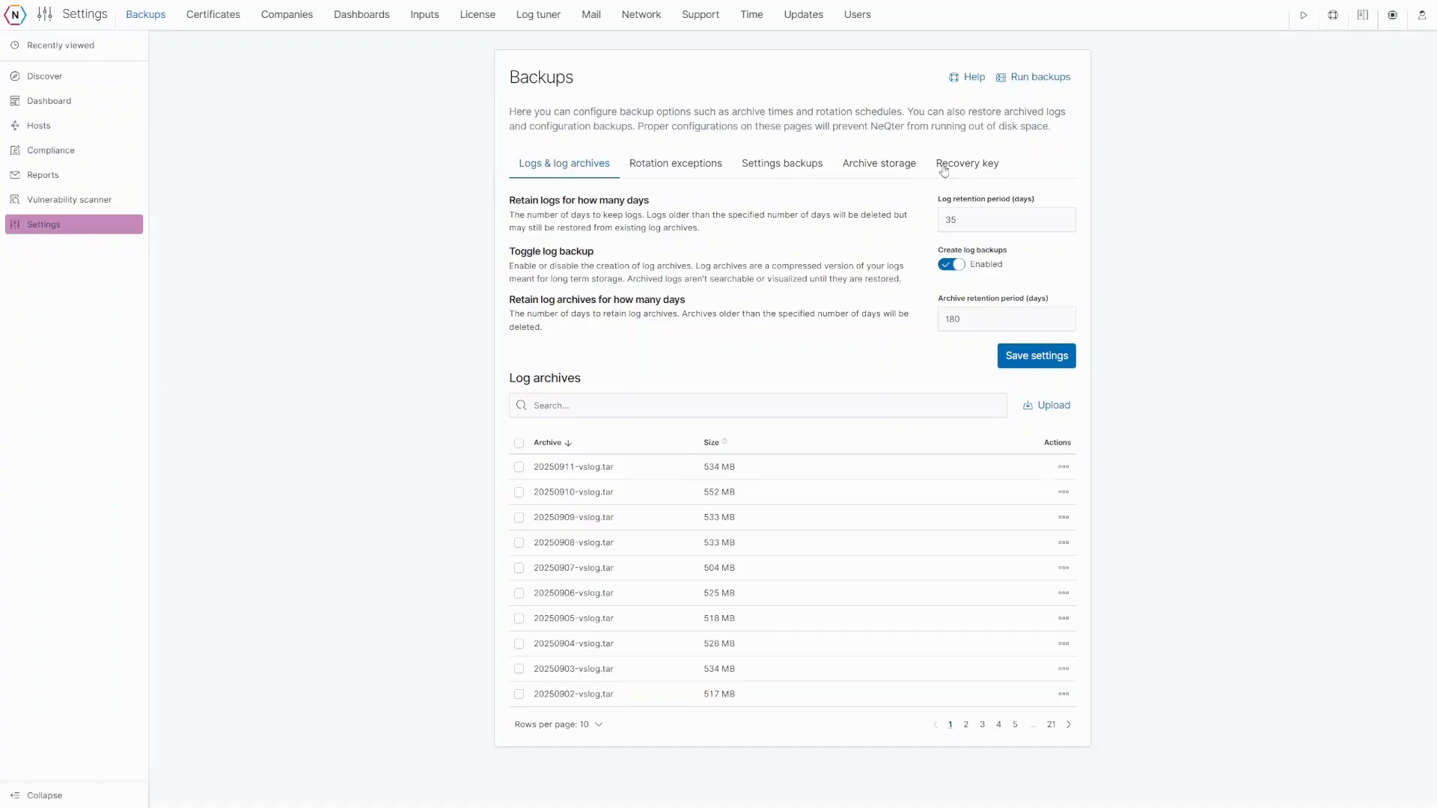
double_click(949, 220)
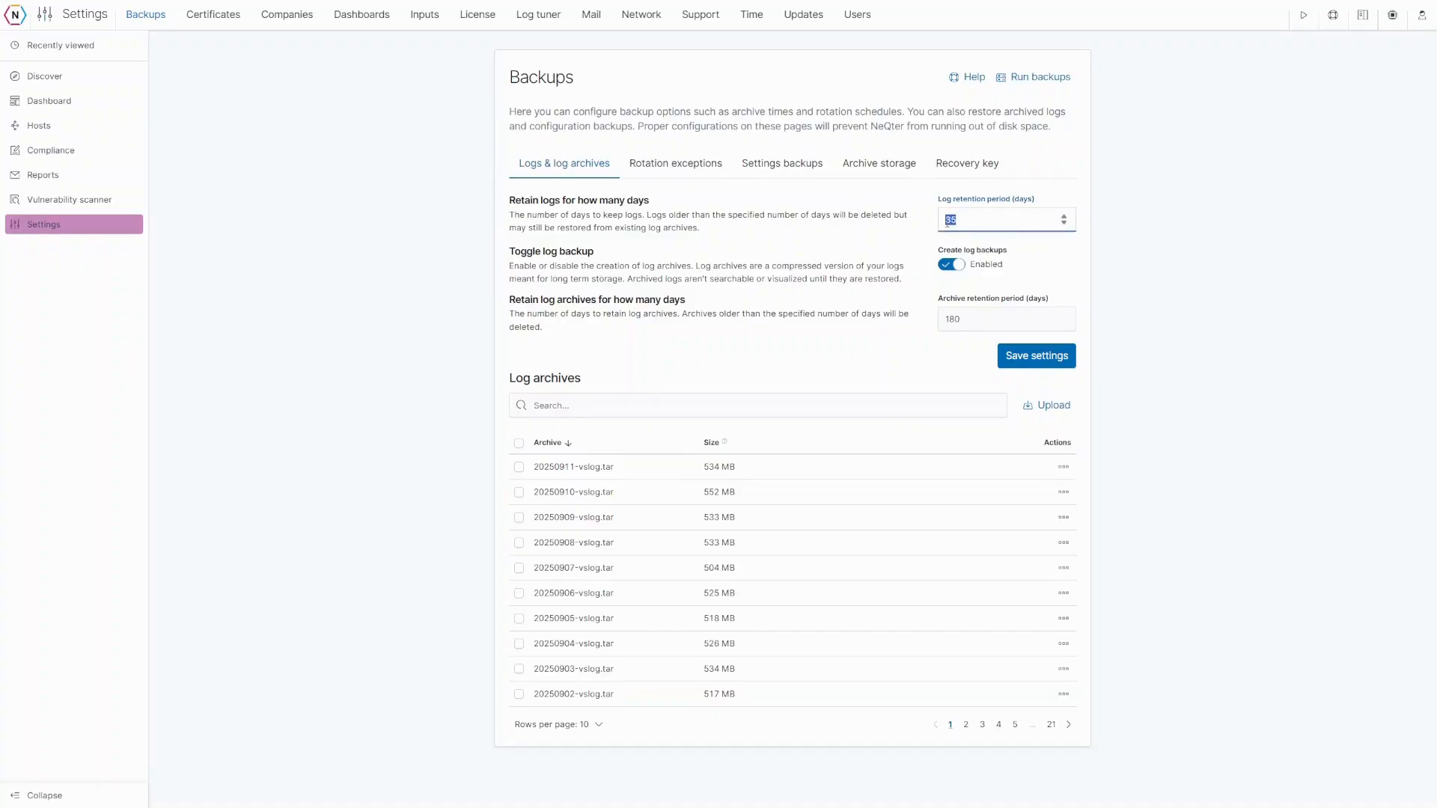
click(930, 224)
mouse_move(724, 447)
- Switch the archive storage location to Remote samba, then return to Logs & log archives
click(885, 167)
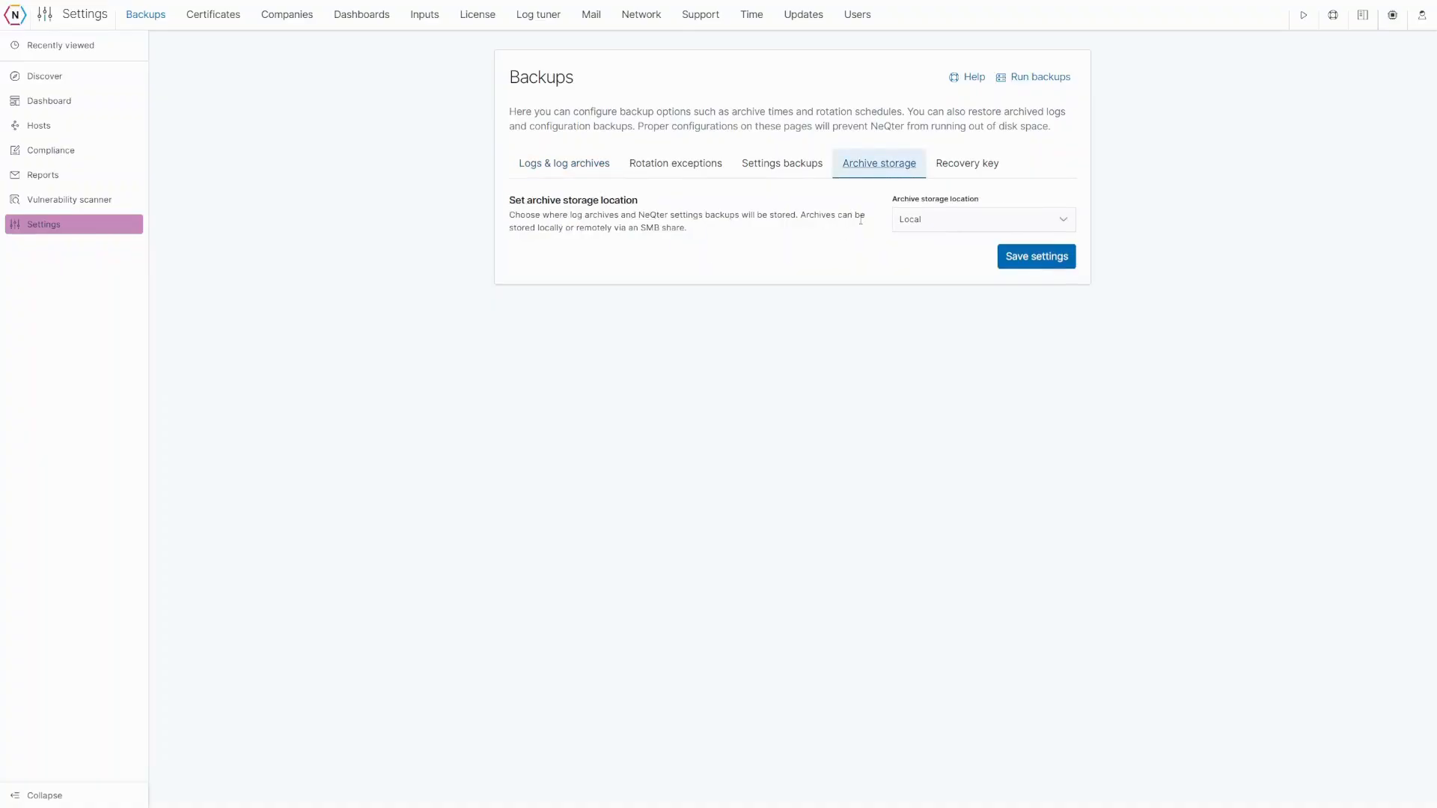
click(928, 219)
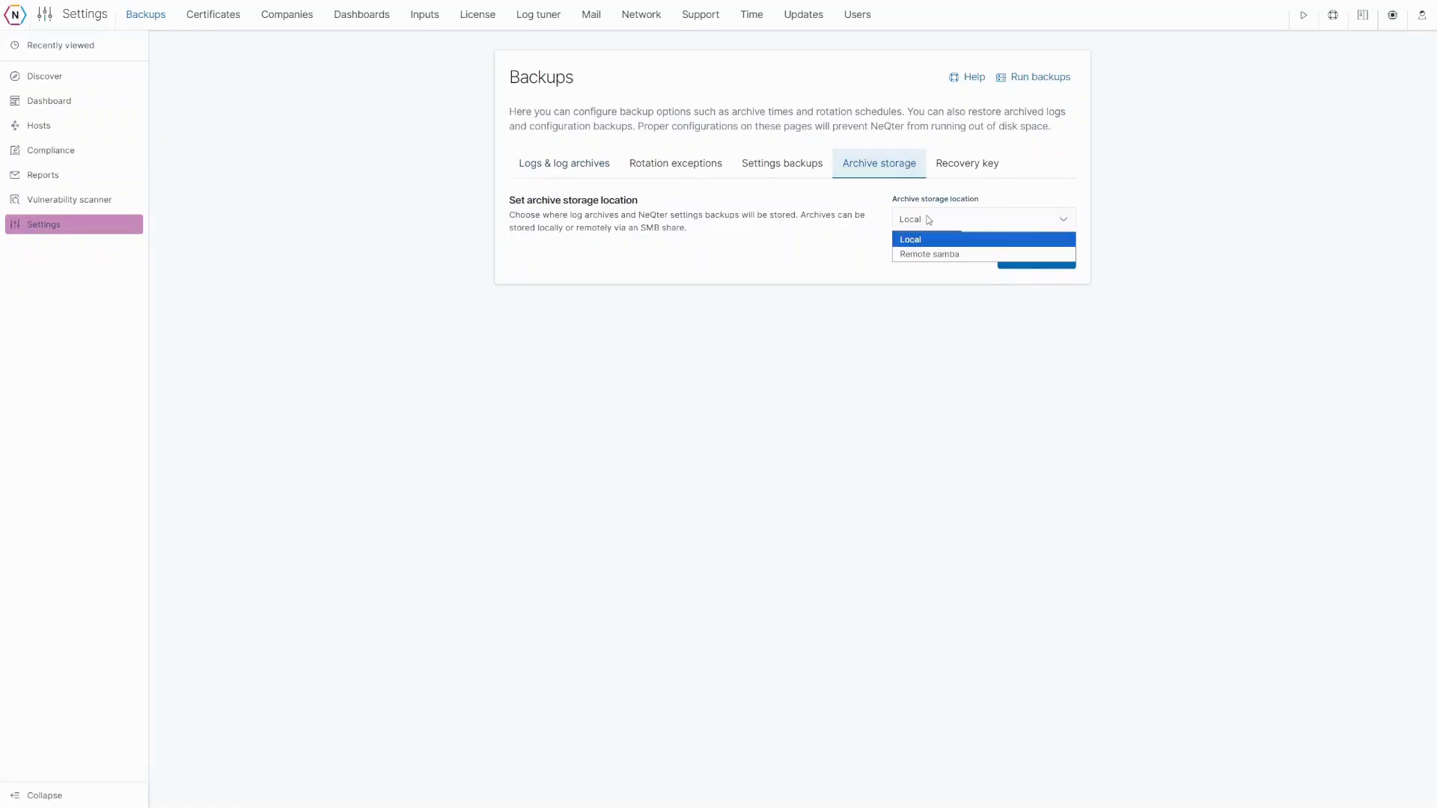
click(927, 255)
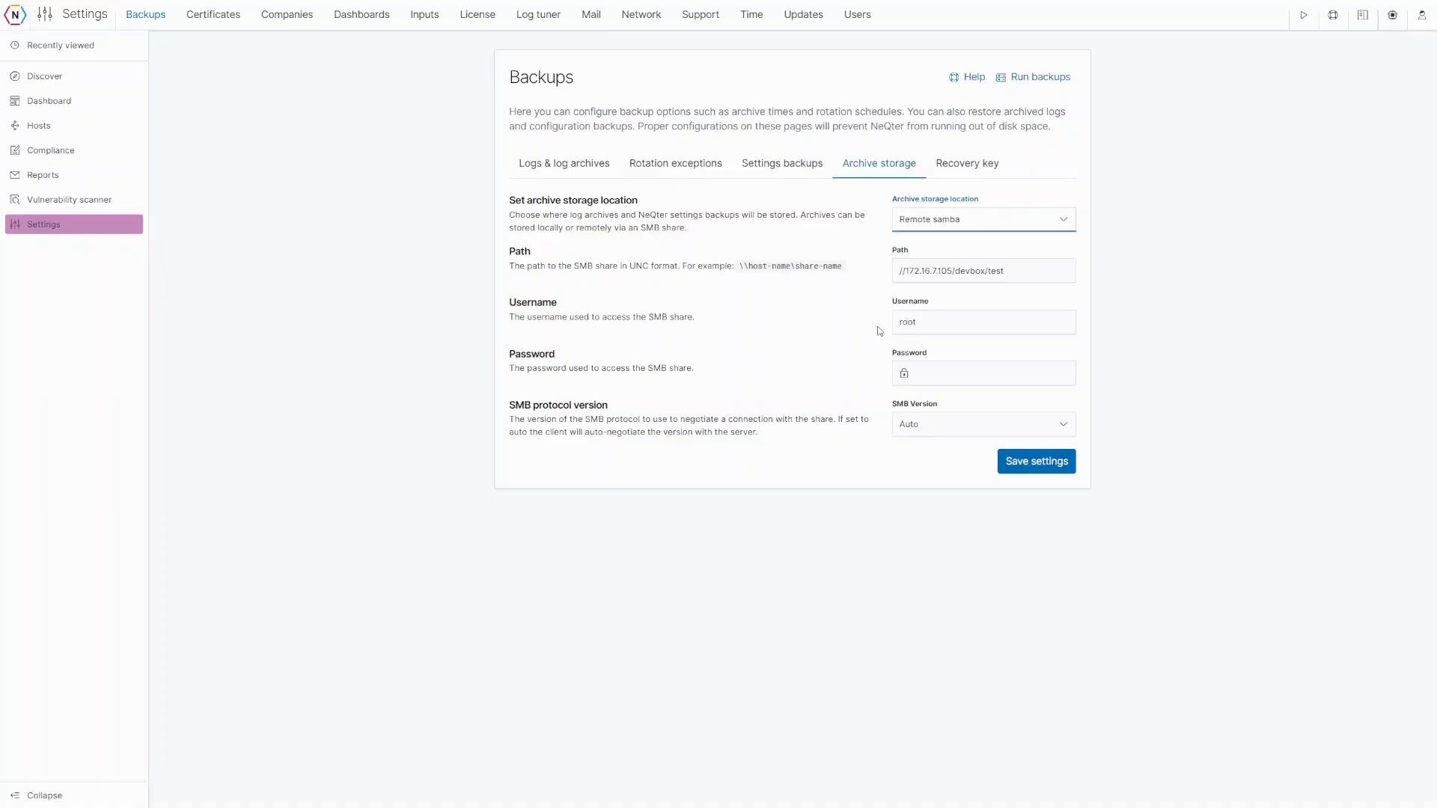
click(594, 175)
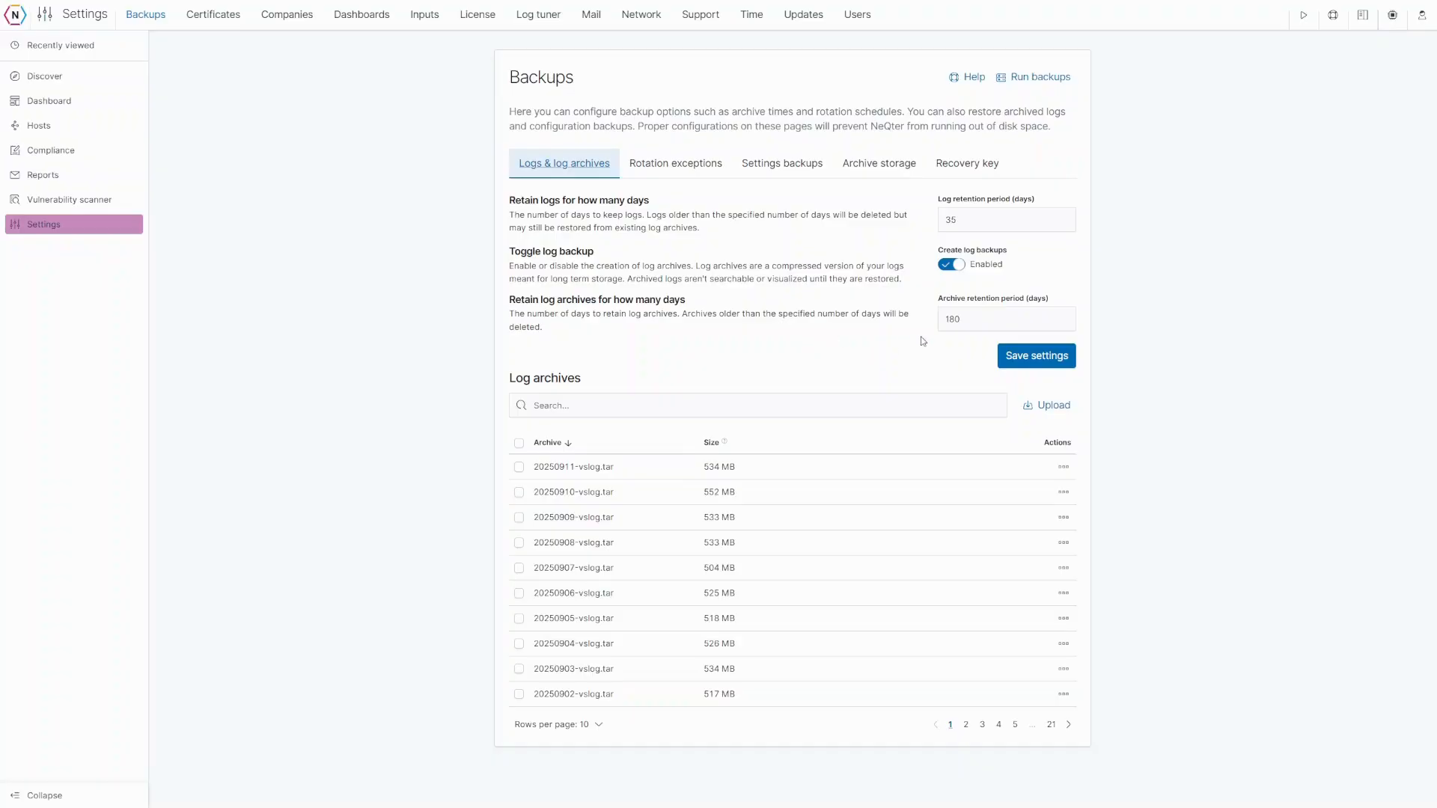
- Review the 180-day archive retention period and leave it unchanged
click(946, 319)
drag(956, 320, 973, 322)
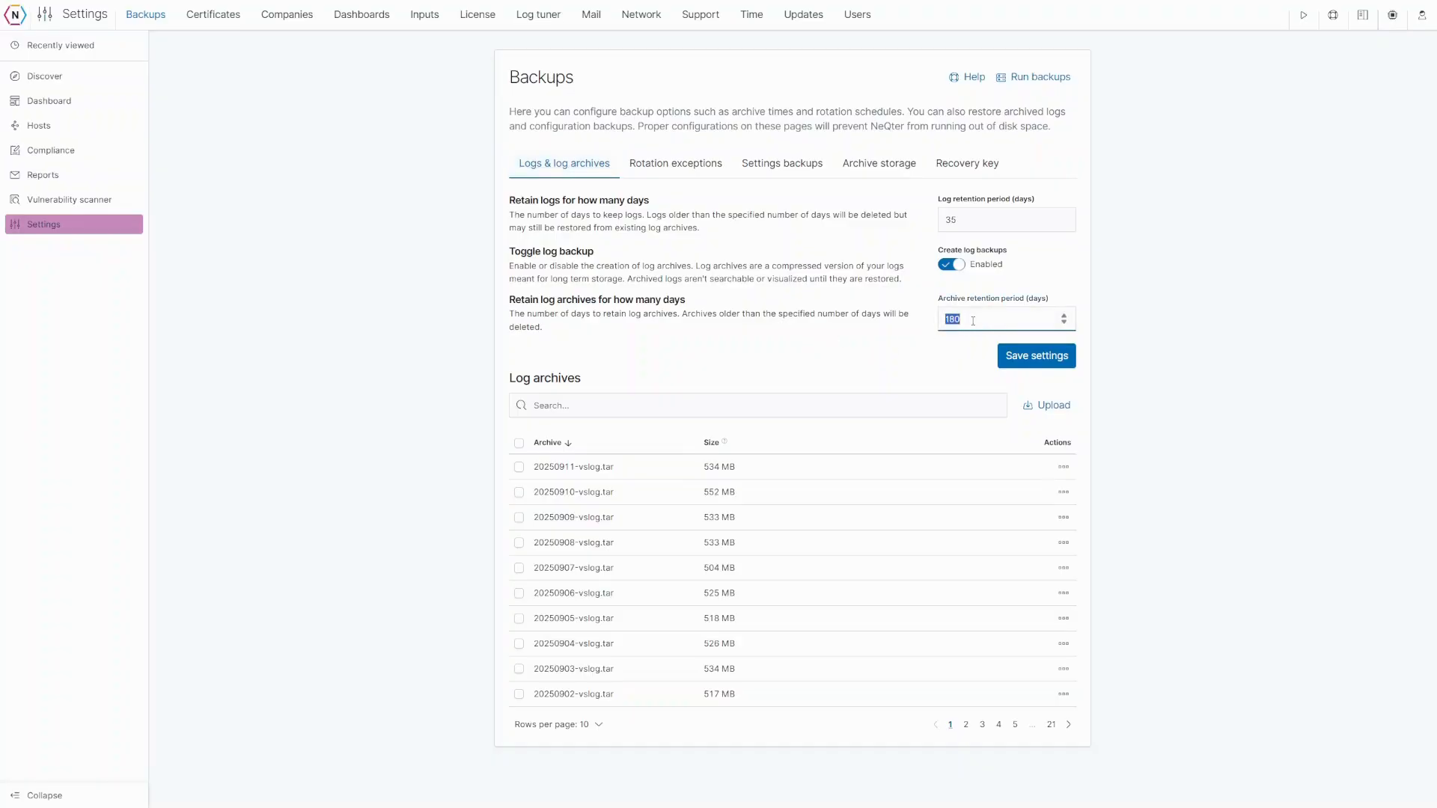
click(930, 332)
- Check the Upload past archives panel, then mark the 20250911-vslog.tar archive for restore
click(1055, 410)
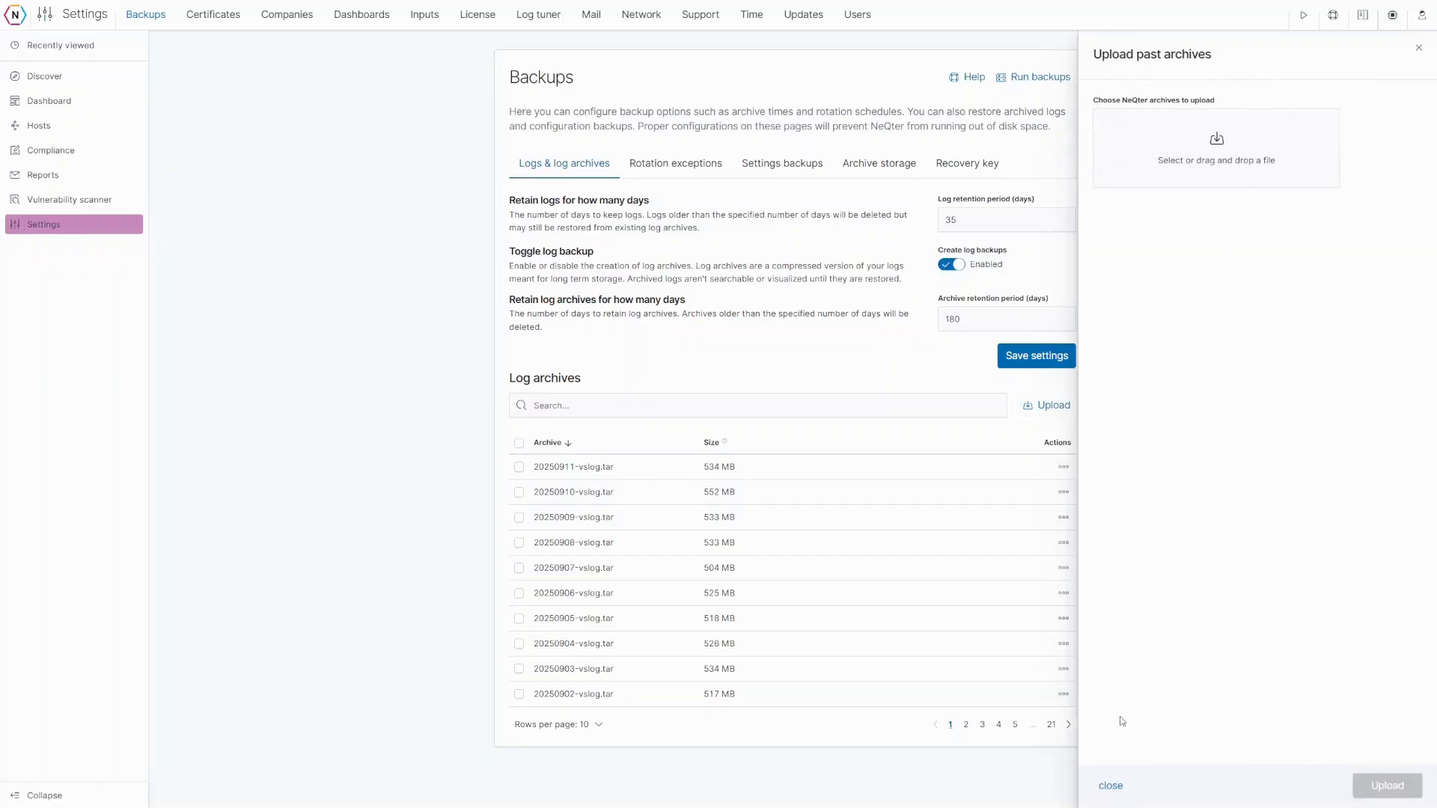
click(1108, 786)
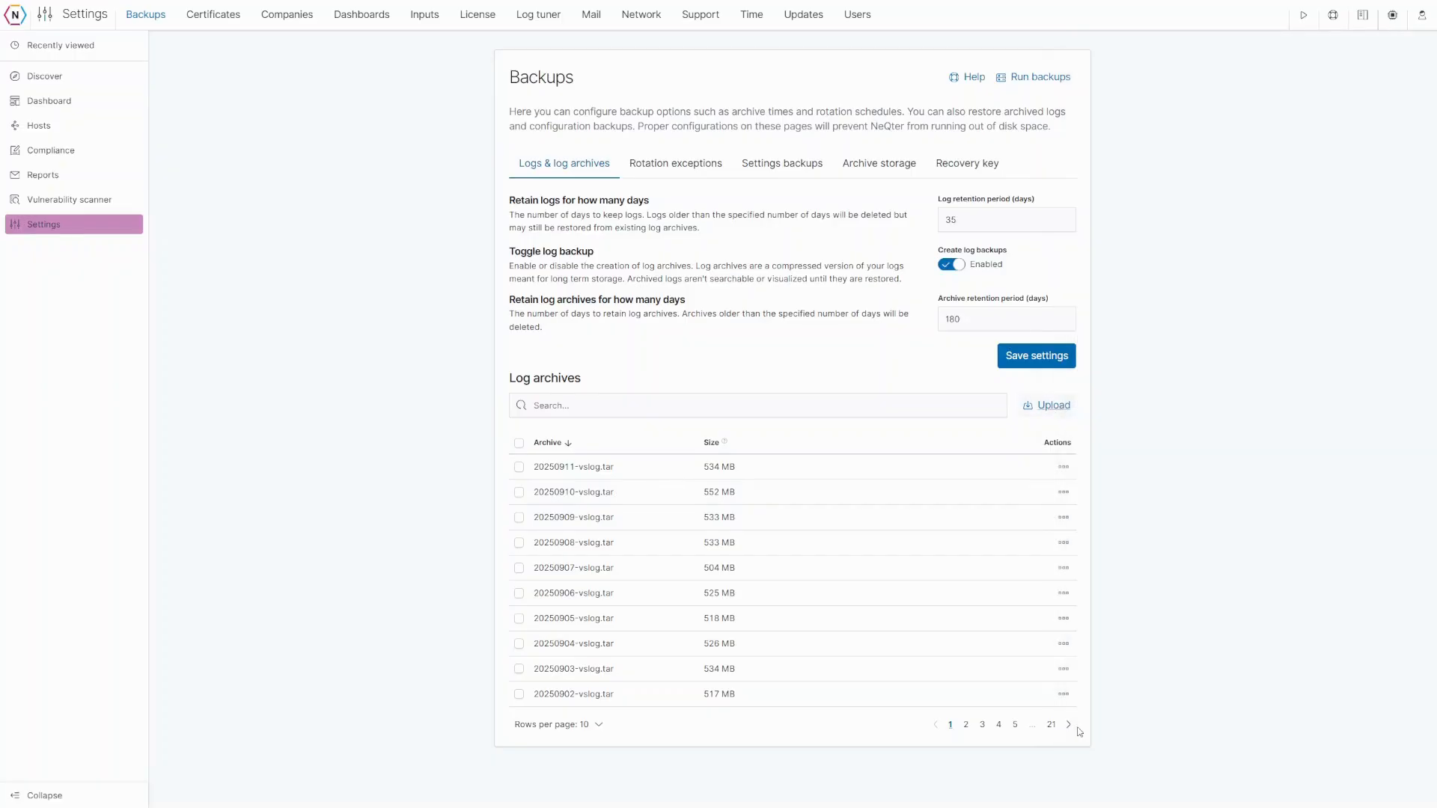
click(519, 467)
- Restore only the gsuite-login-20250911 index from the archive's index list
click(548, 405)
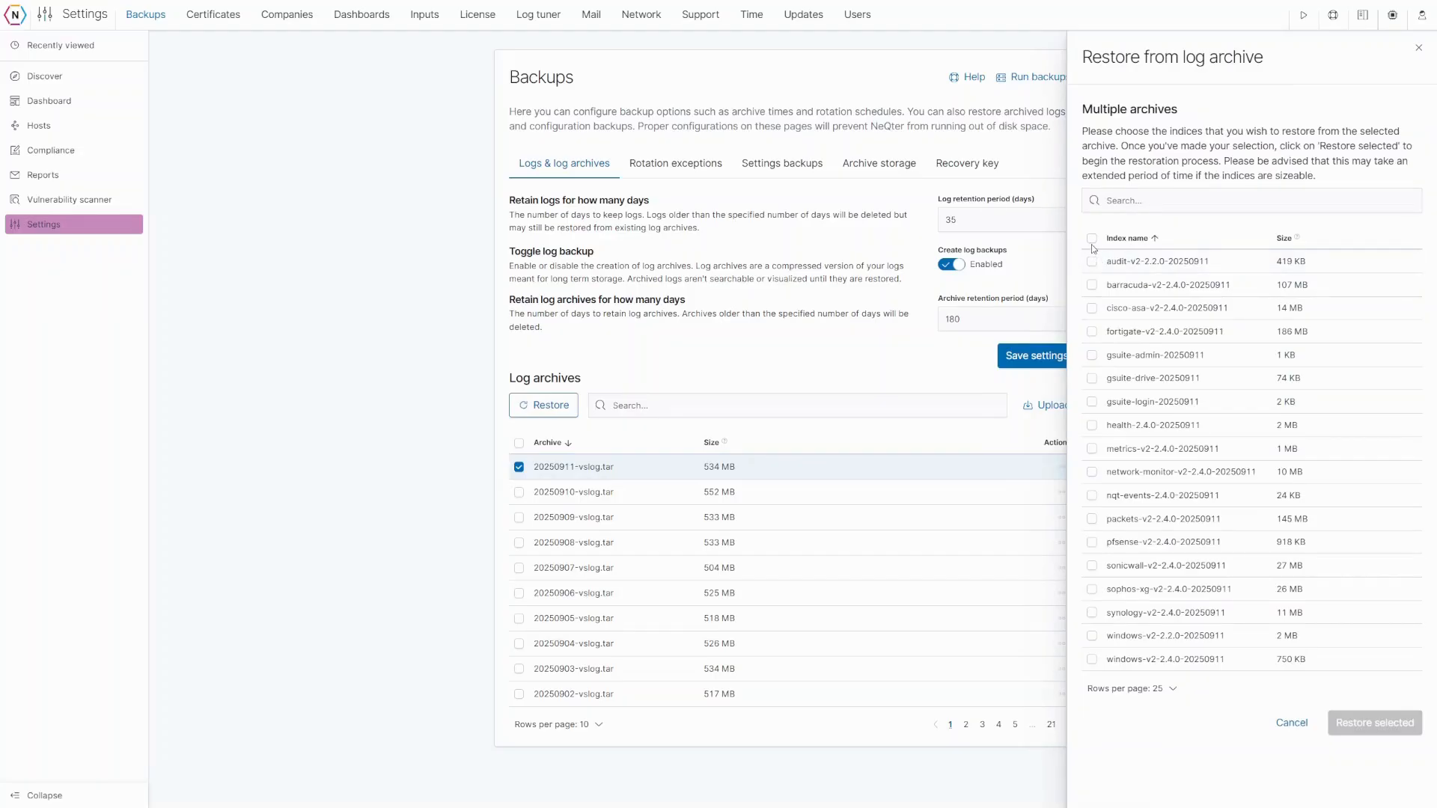
click(1092, 239)
click(1092, 238)
click(1092, 403)
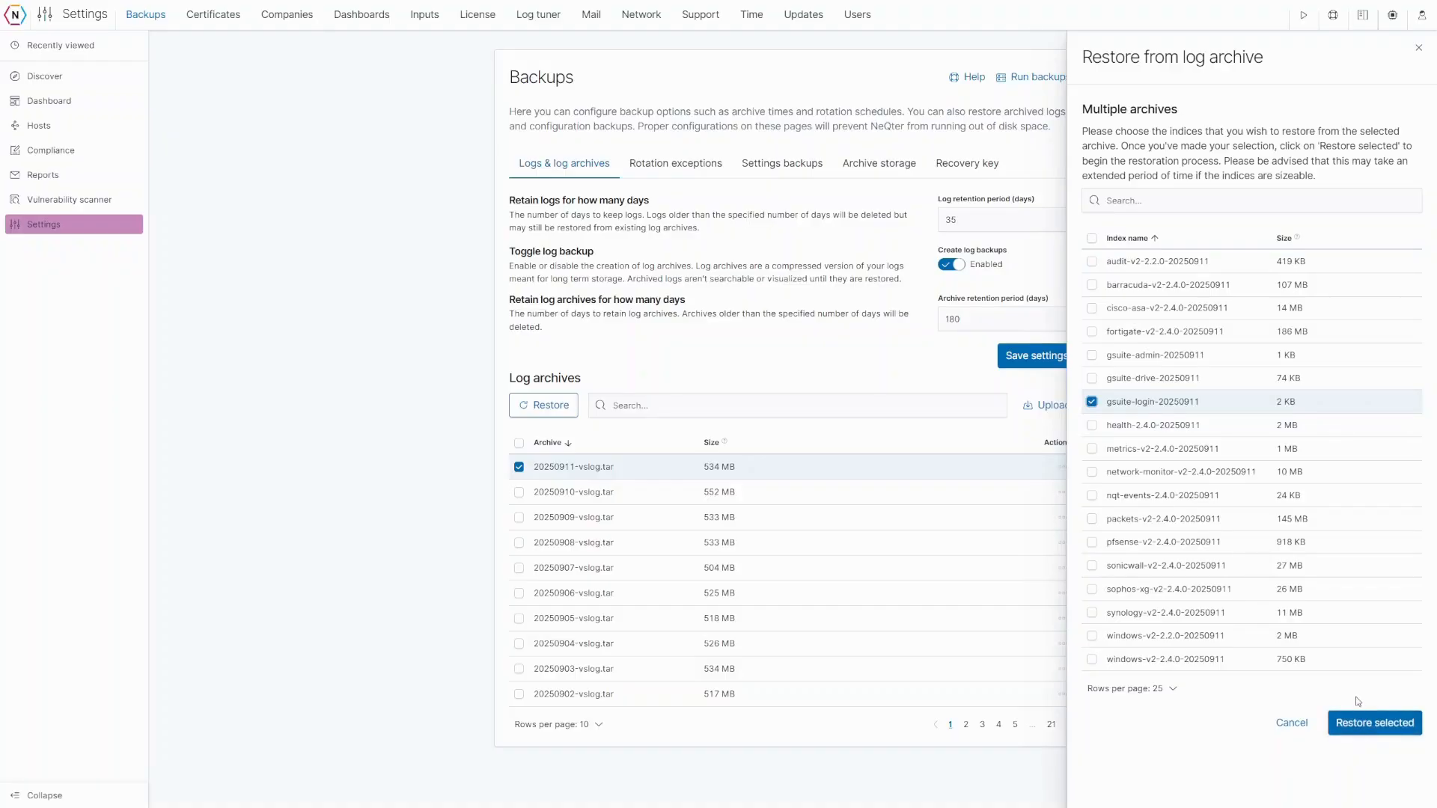
click(1368, 725)
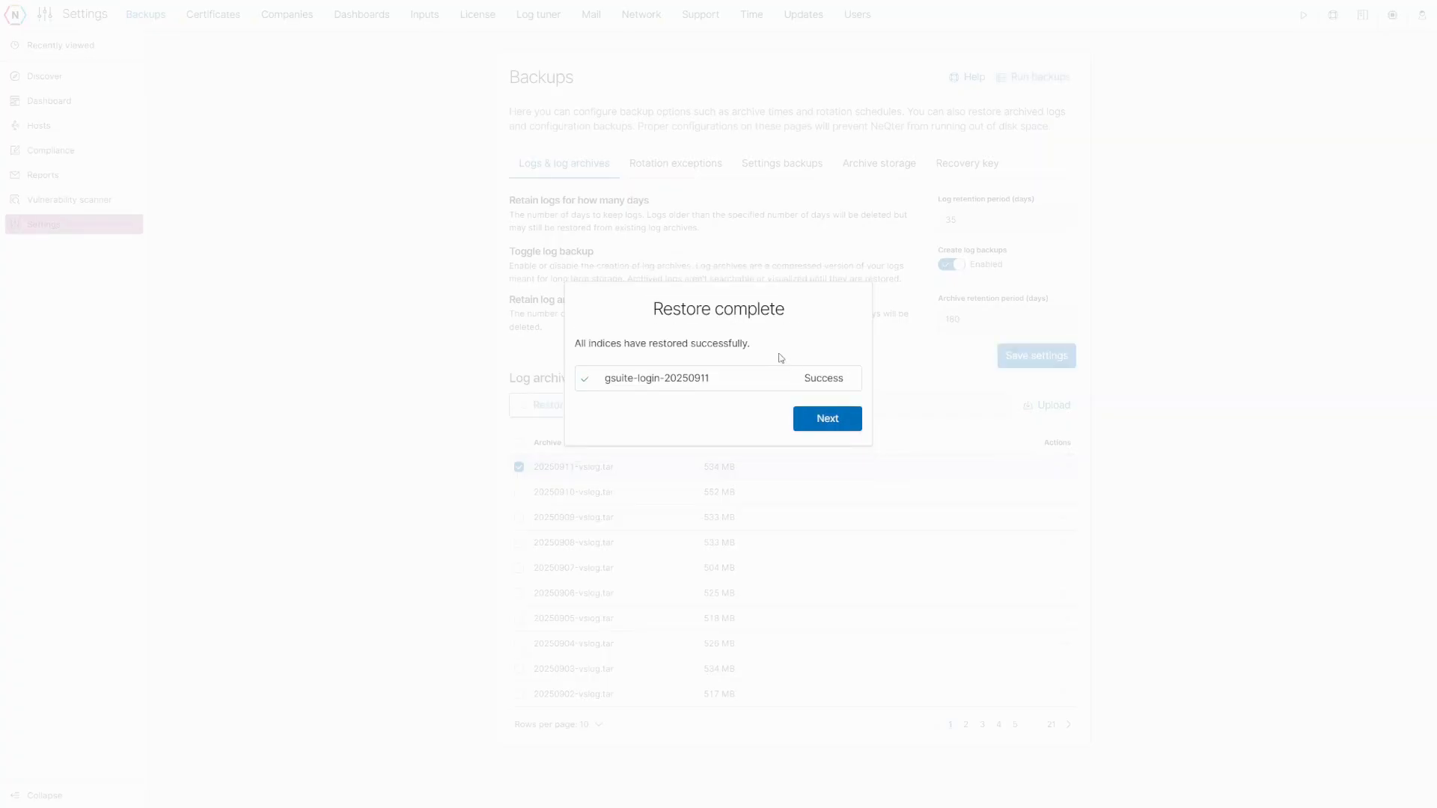
- Pick October 31 as the removal date, then cancel without saving it
click(828, 419)
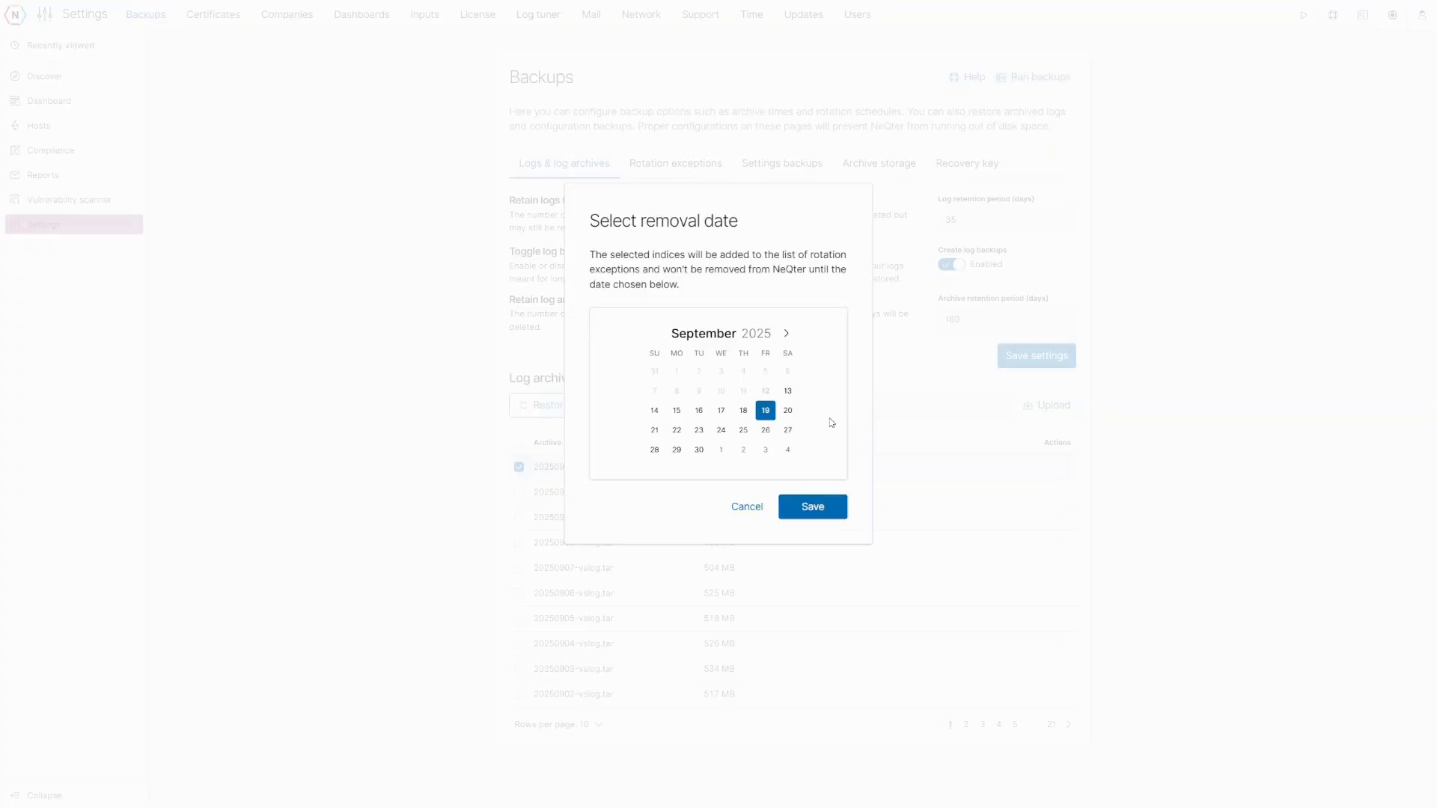
click(765, 452)
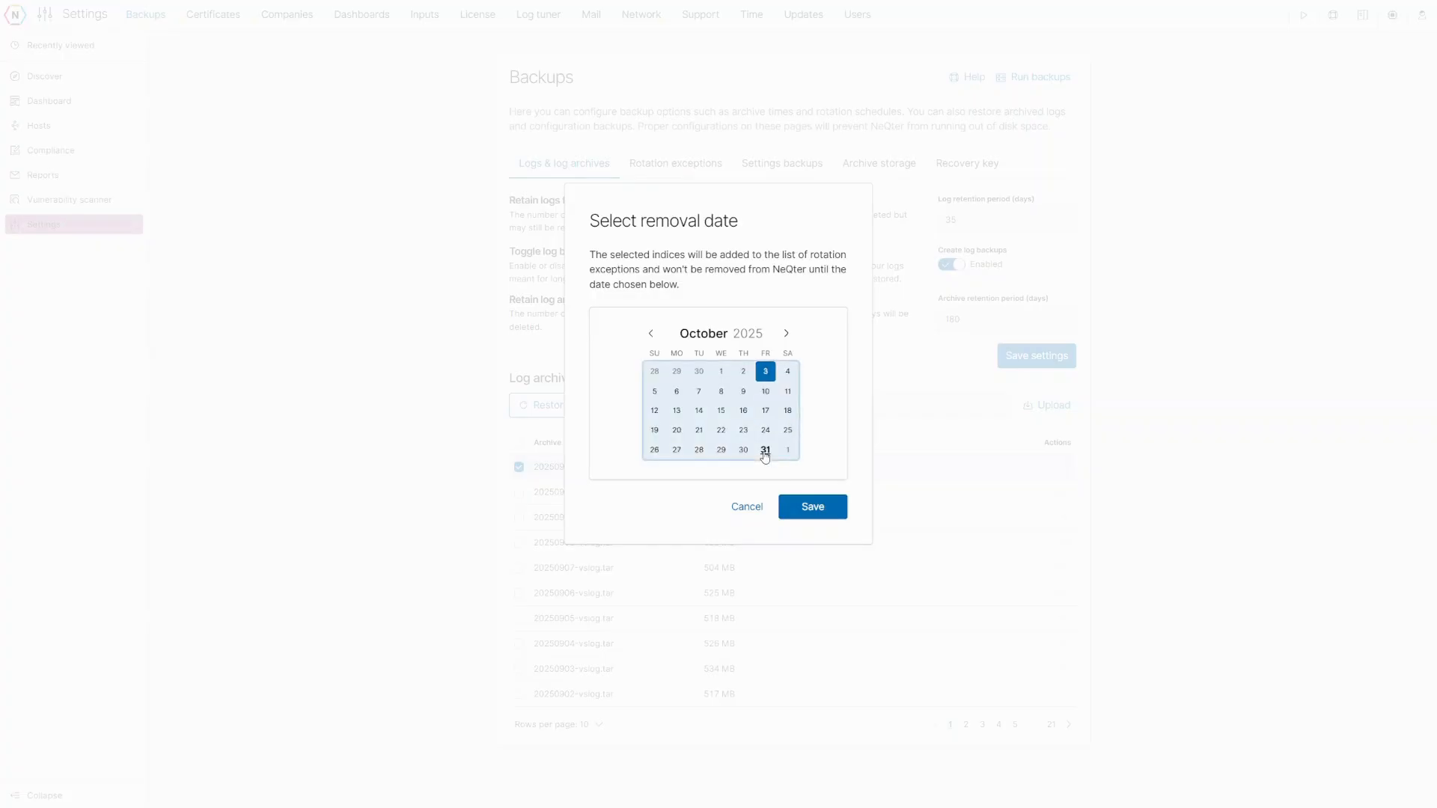
click(765, 453)
click(746, 508)
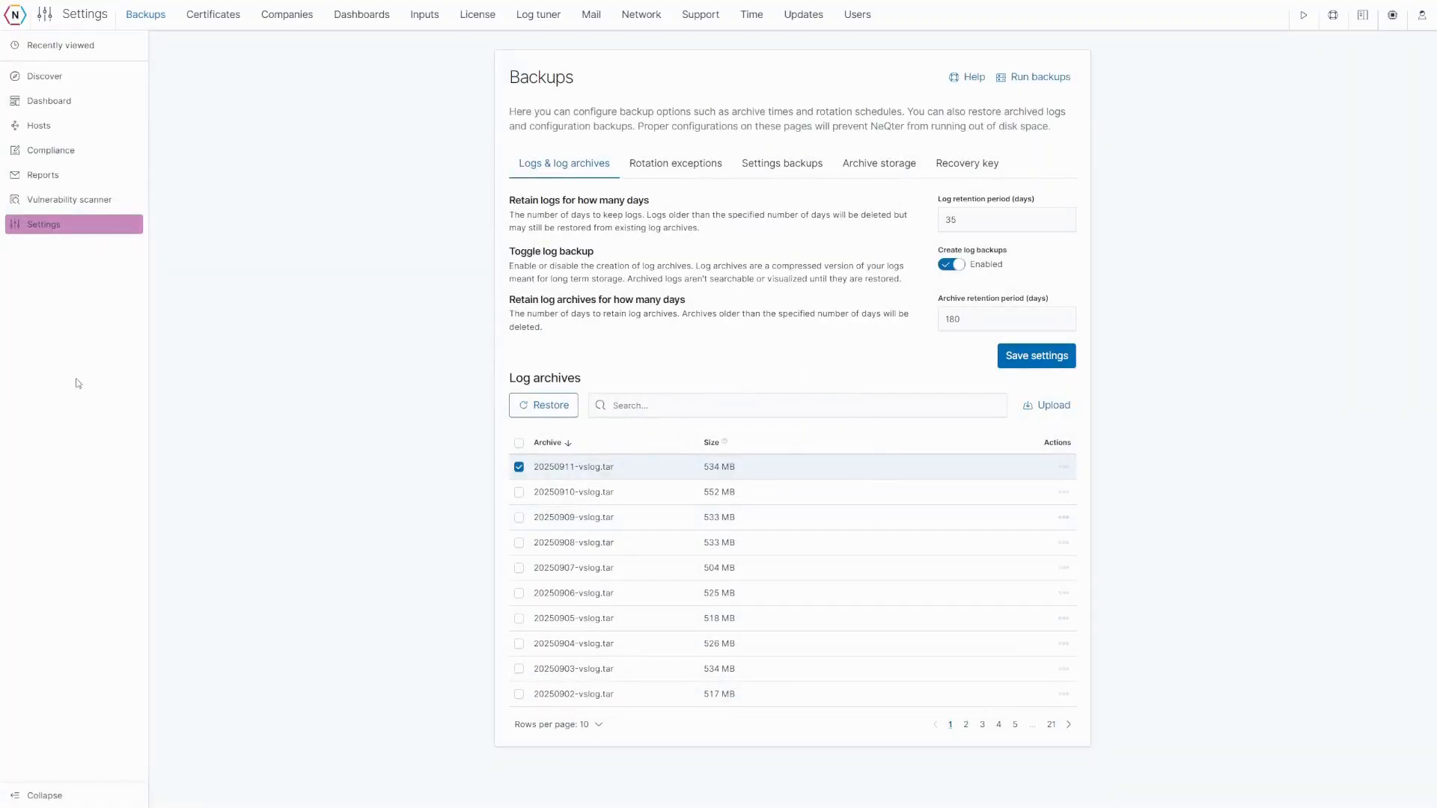